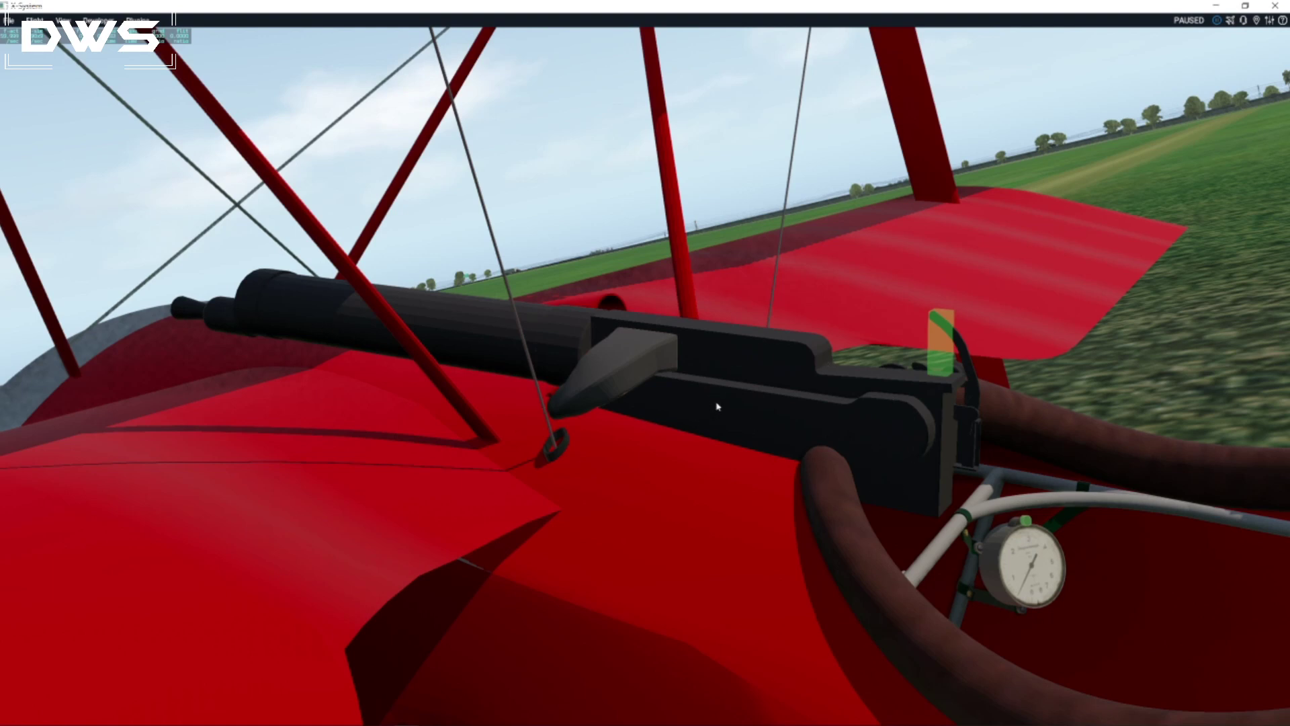
# Look at the cockpit machine gun from its outer side and inner side, and swing its rear lever to another position.
pyautogui.scroll(1, 635, 414)
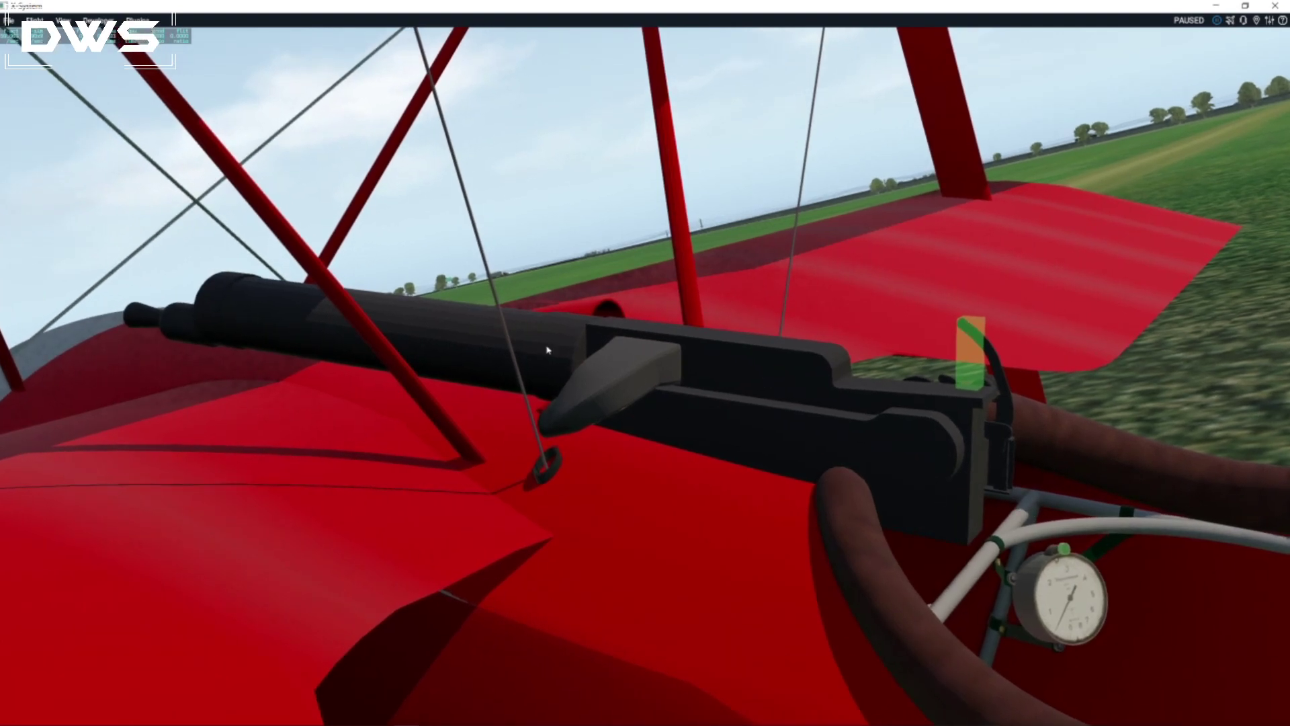
pyautogui.moveTo(1133, 506); pyautogui.dragTo(1117, 507, button='right')
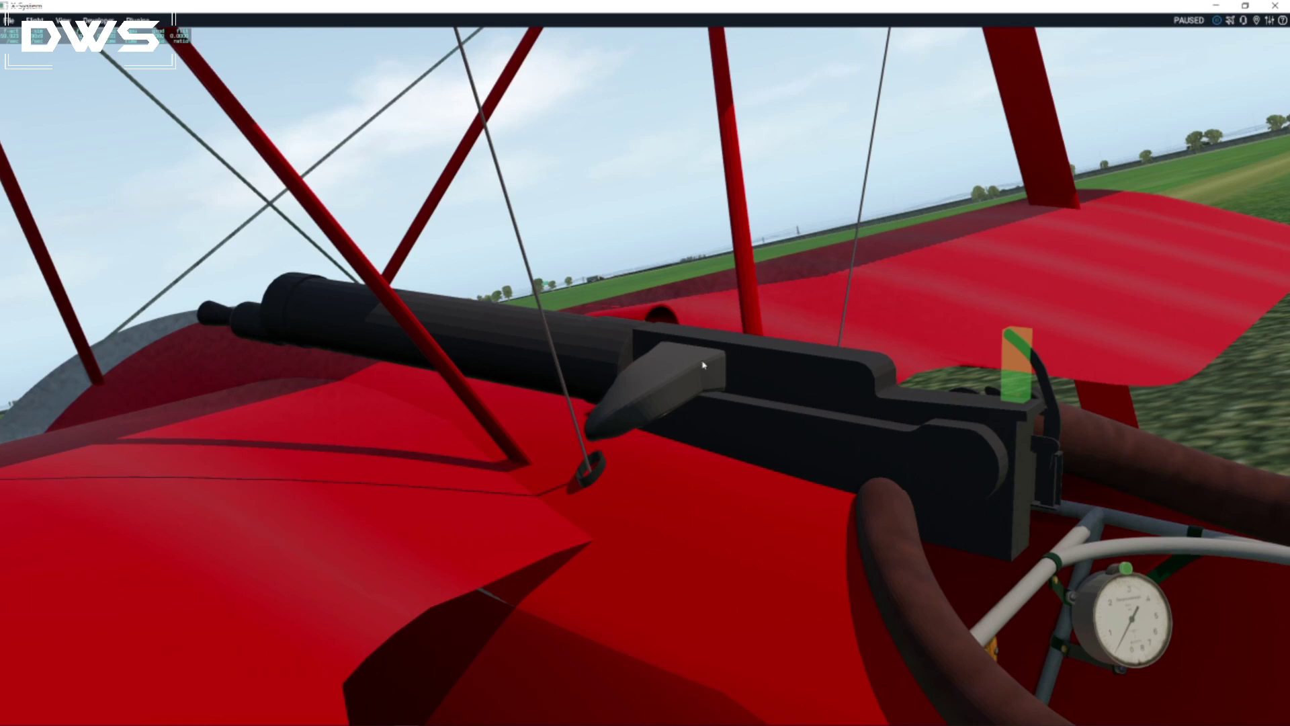
pyautogui.moveTo(762, 471)
pyautogui.mouseDown(button='right')
pyautogui.moveTo(800, 492)
pyautogui.moveTo(743, 452)
pyautogui.moveTo(759, 471)
pyautogui.mouseUp(button='right')
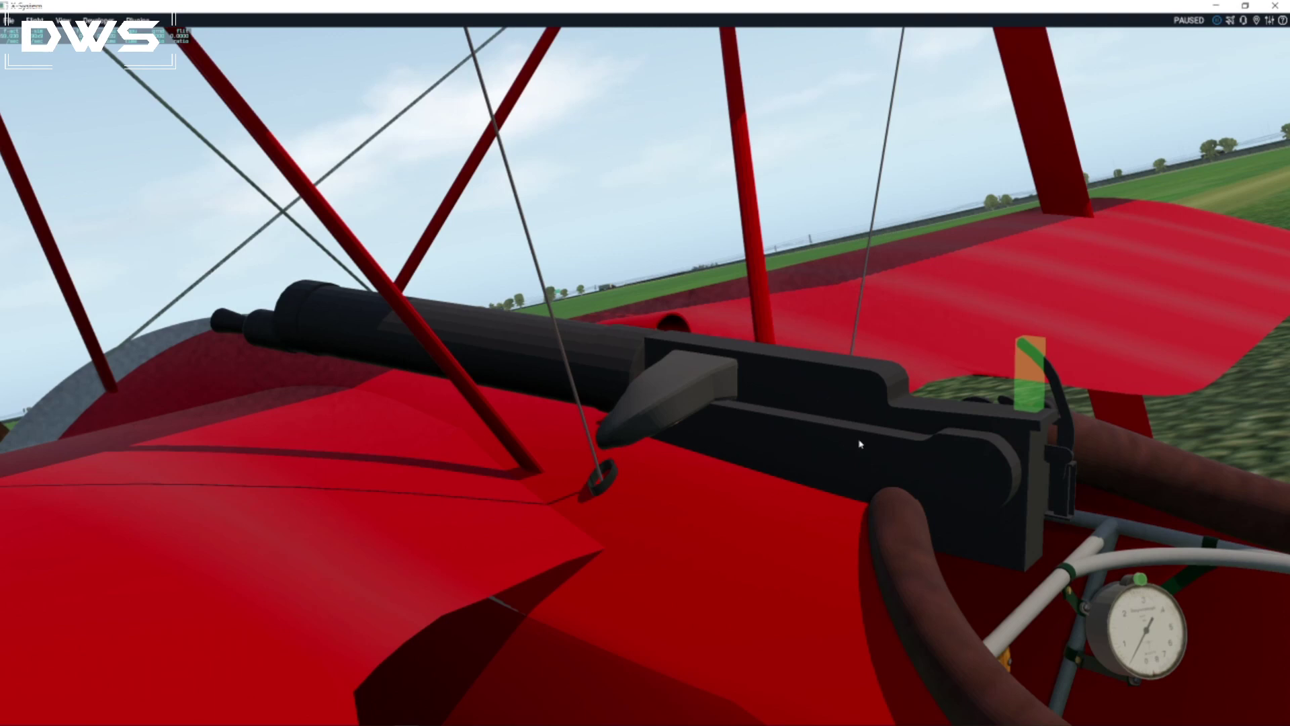
pyautogui.moveTo(788, 431); pyautogui.dragTo(793, 434, button='right')
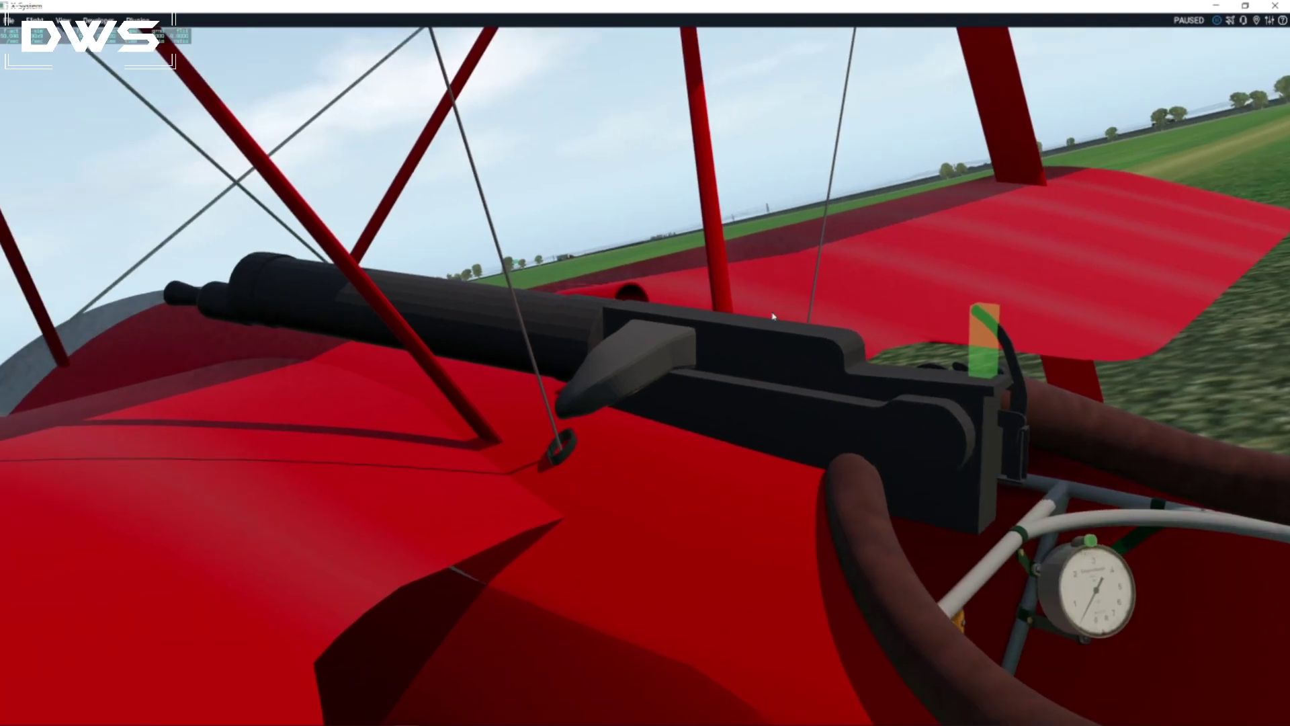
pyautogui.moveTo(1000, 417); pyautogui.dragTo(637, 376, button='right')
pyautogui.moveTo(637, 377); pyautogui.dragTo(446, 642)
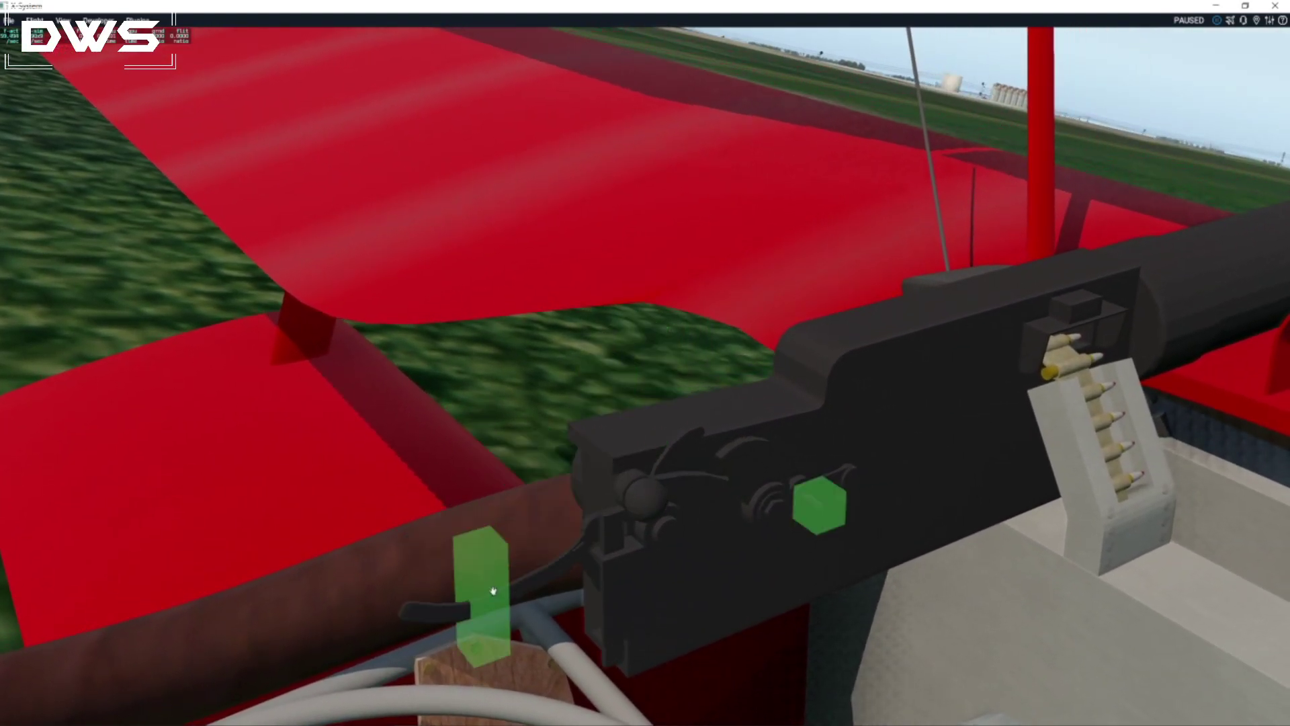
pyautogui.moveTo(493, 591); pyautogui.dragTo(598, 675)
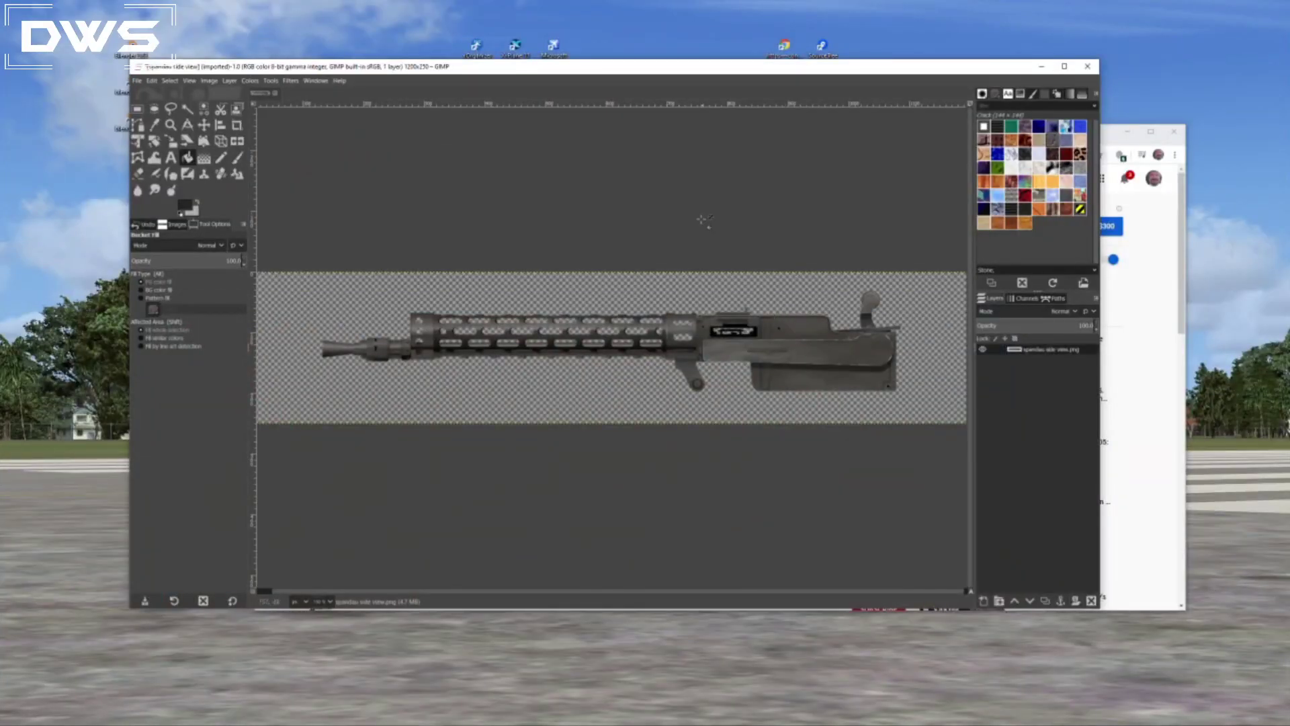
# Switch to GIMP and crop the spandau side view.png image to its content.
pyautogui.click(1066, 67)
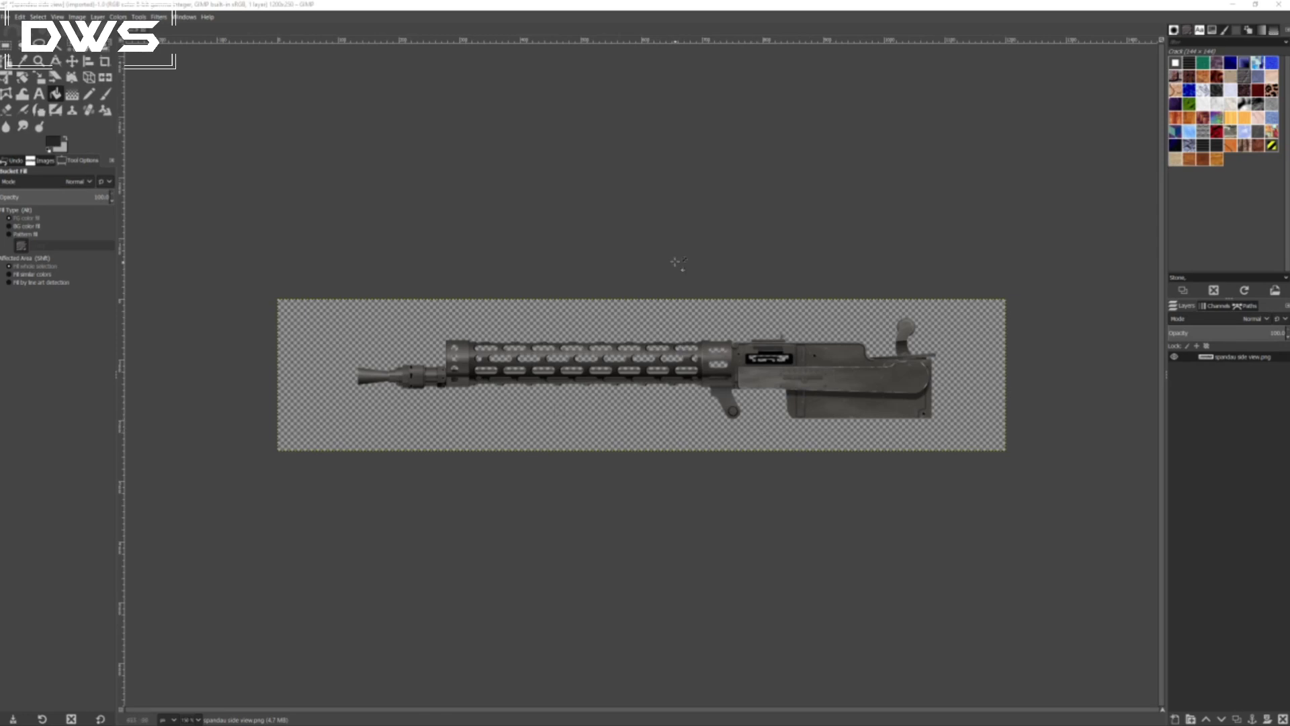
pyautogui.keyDown('ctrl'); pyautogui.scroll(3, 685, 374); pyautogui.keyUp('ctrl')
pyautogui.keyDown('ctrl'); pyautogui.scroll(-3, 688, 372); pyautogui.keyUp('ctrl')
pyautogui.keyDown('ctrl'); pyautogui.scroll(1, 699, 371); pyautogui.keyUp('ctrl')
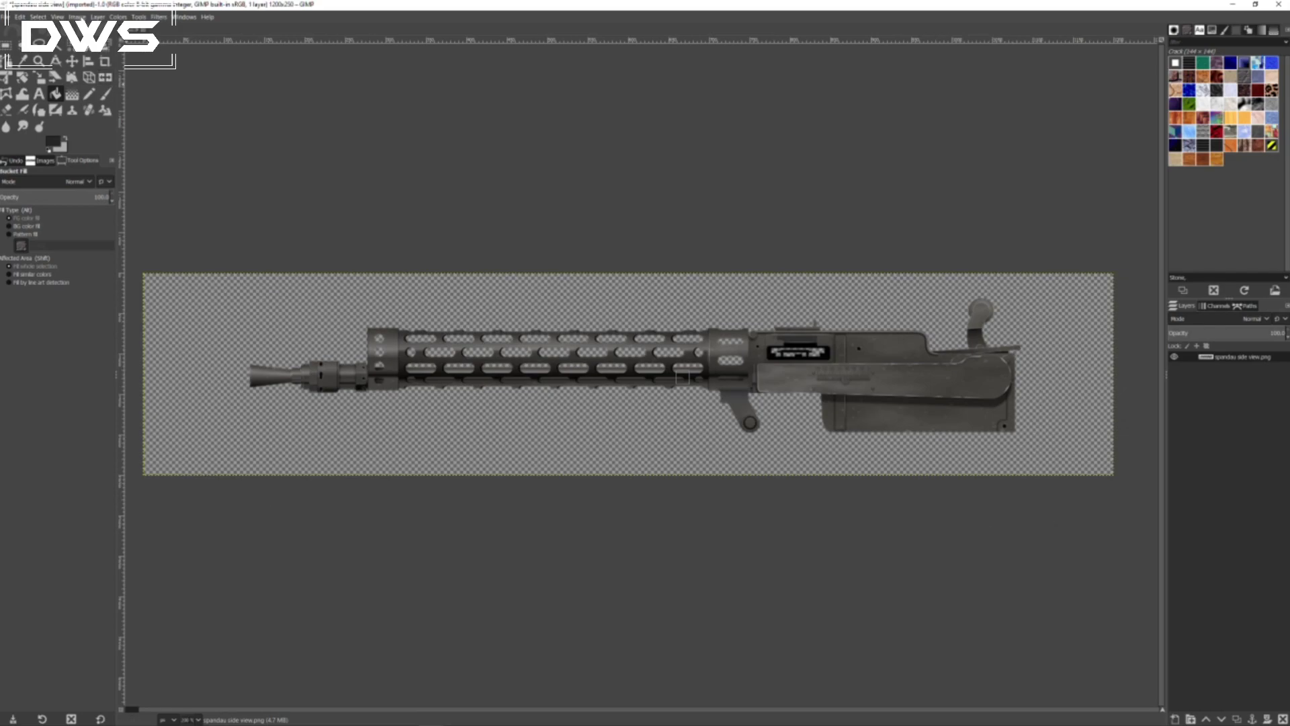
pyautogui.click(82, 18)
pyautogui.moveTo(96, 19)
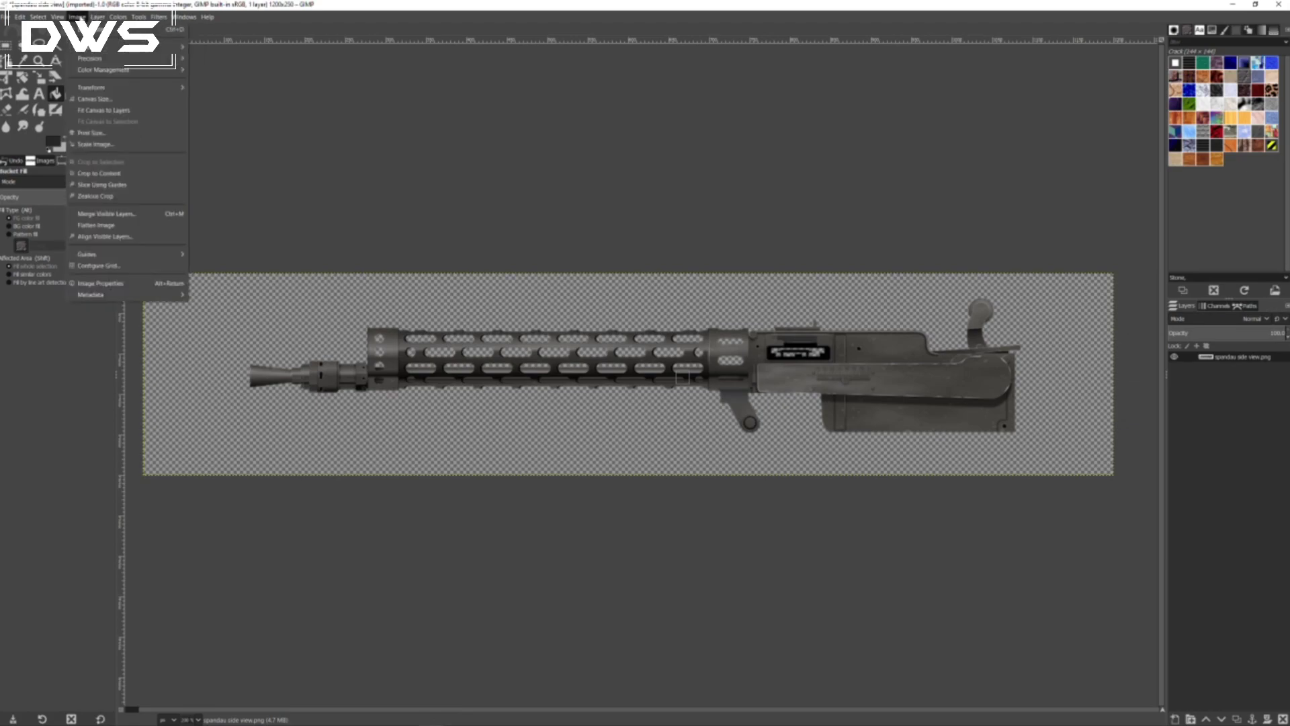
pyautogui.click(102, 176)
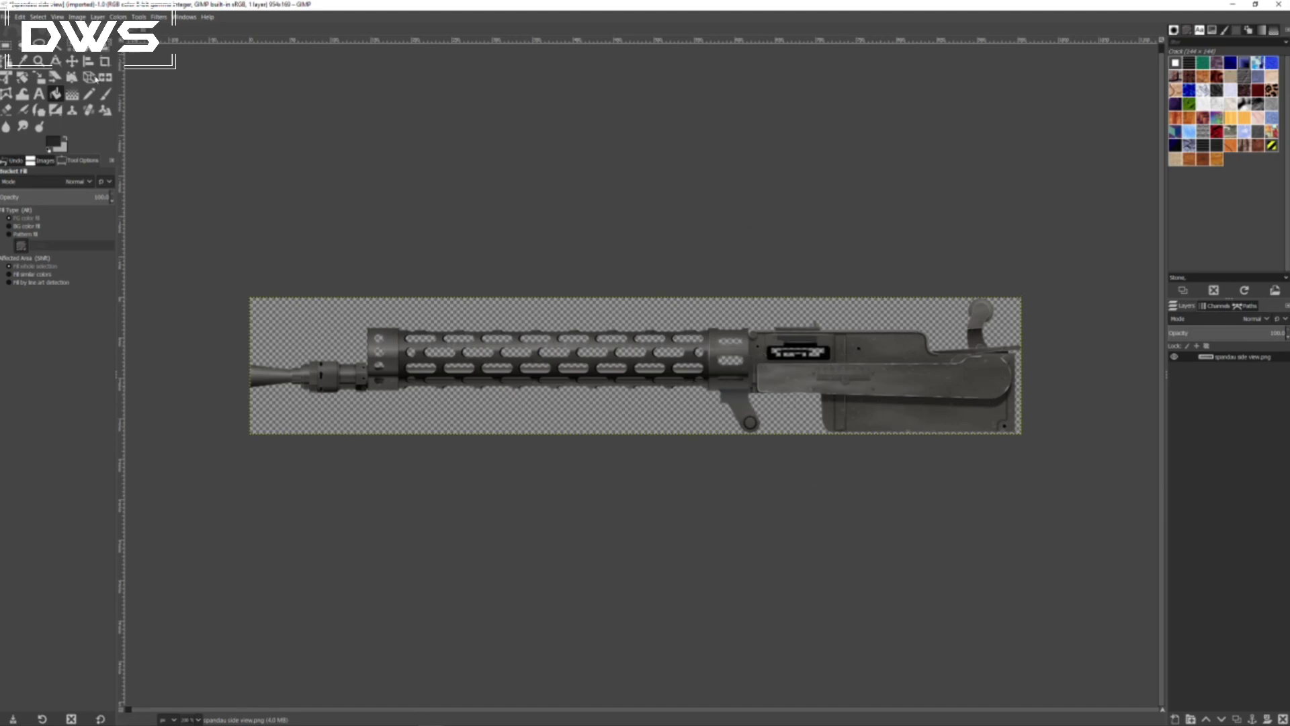
pyautogui.click(6, 17)
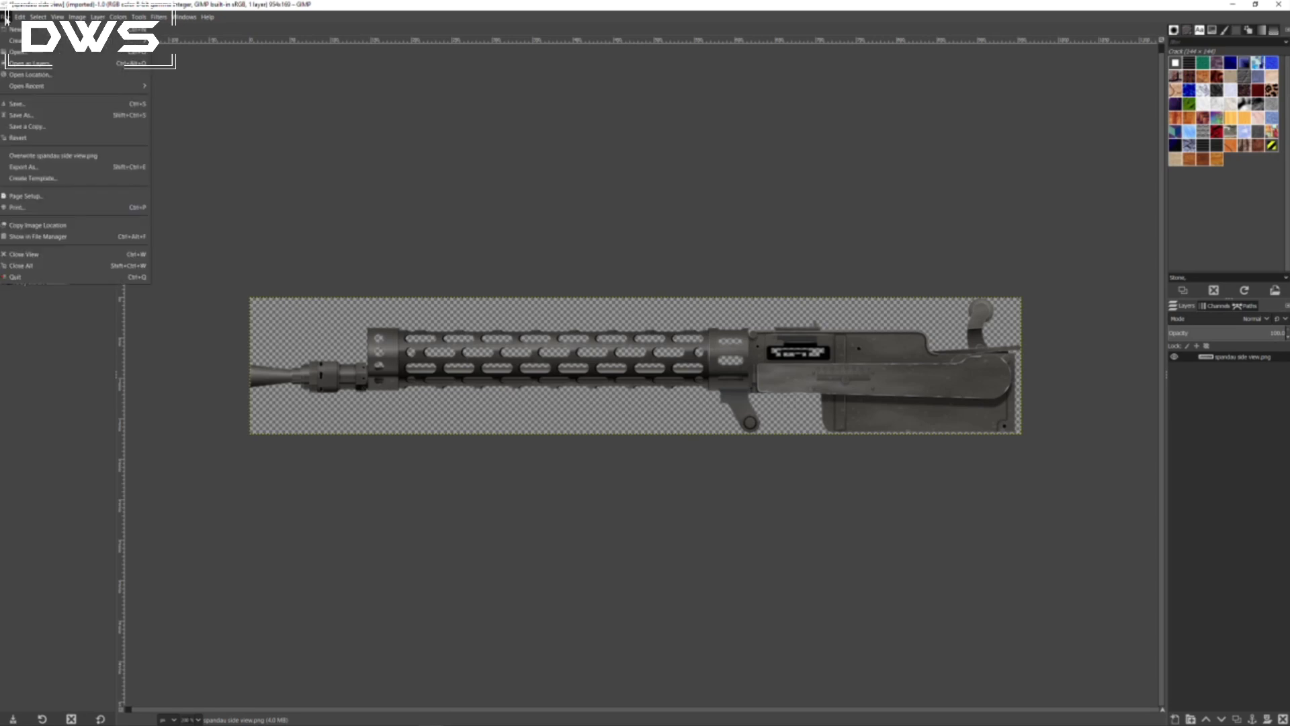
pyautogui.click(275, 264)
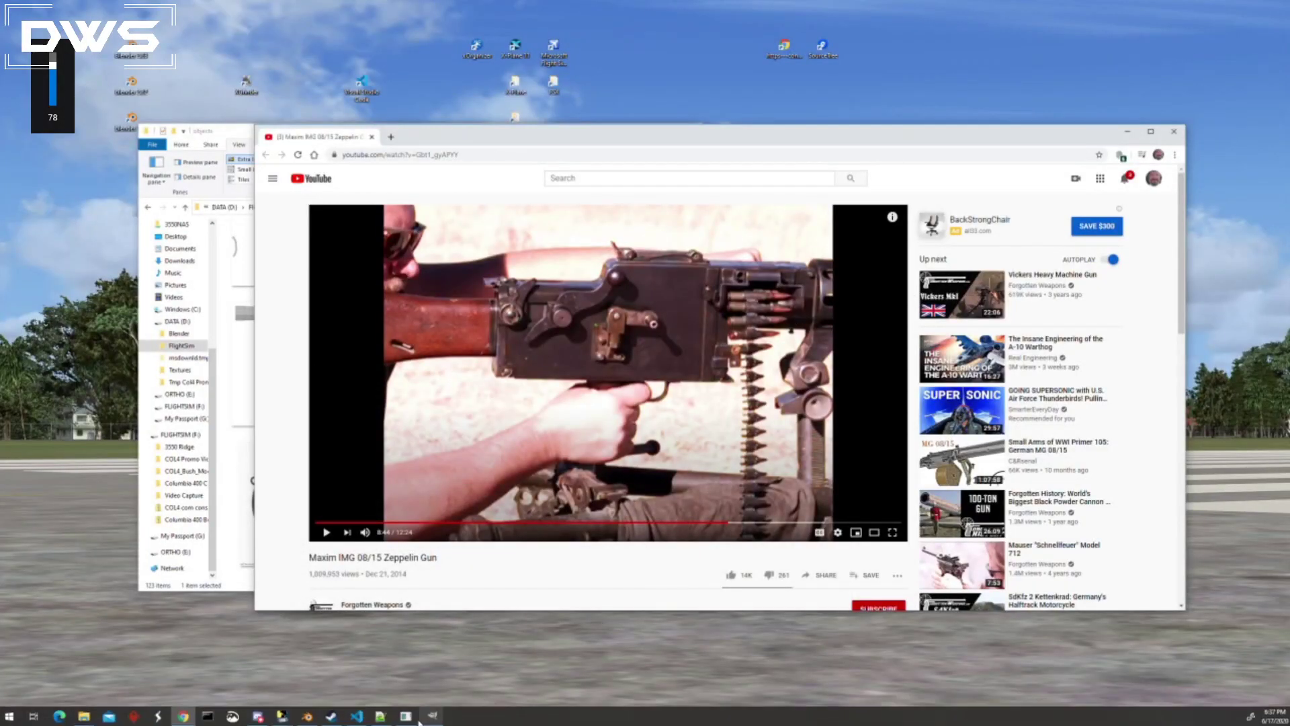
# Switch to Blender and examine the machine gun model, its cocking parts and its magazines from several angles.
pyautogui.click(307, 716)
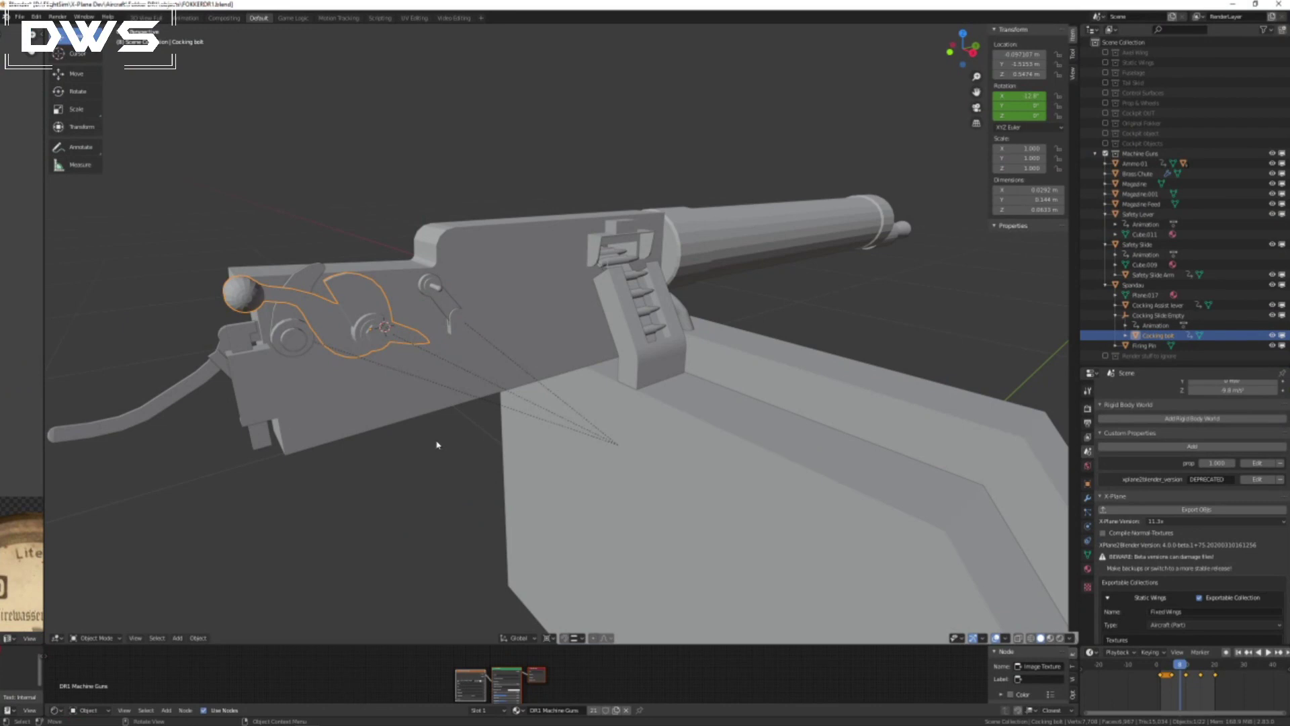
pyautogui.scroll(-5, 436, 445)
pyautogui.rightClick(373, 430)
pyautogui.press('Escape')
pyautogui.moveTo(390, 411); pyautogui.dragTo(468, 398, button='middle')
pyautogui.scroll(1, 468, 398)
pyautogui.scroll(-2, 468, 397)
pyautogui.scroll(2, 468, 399)
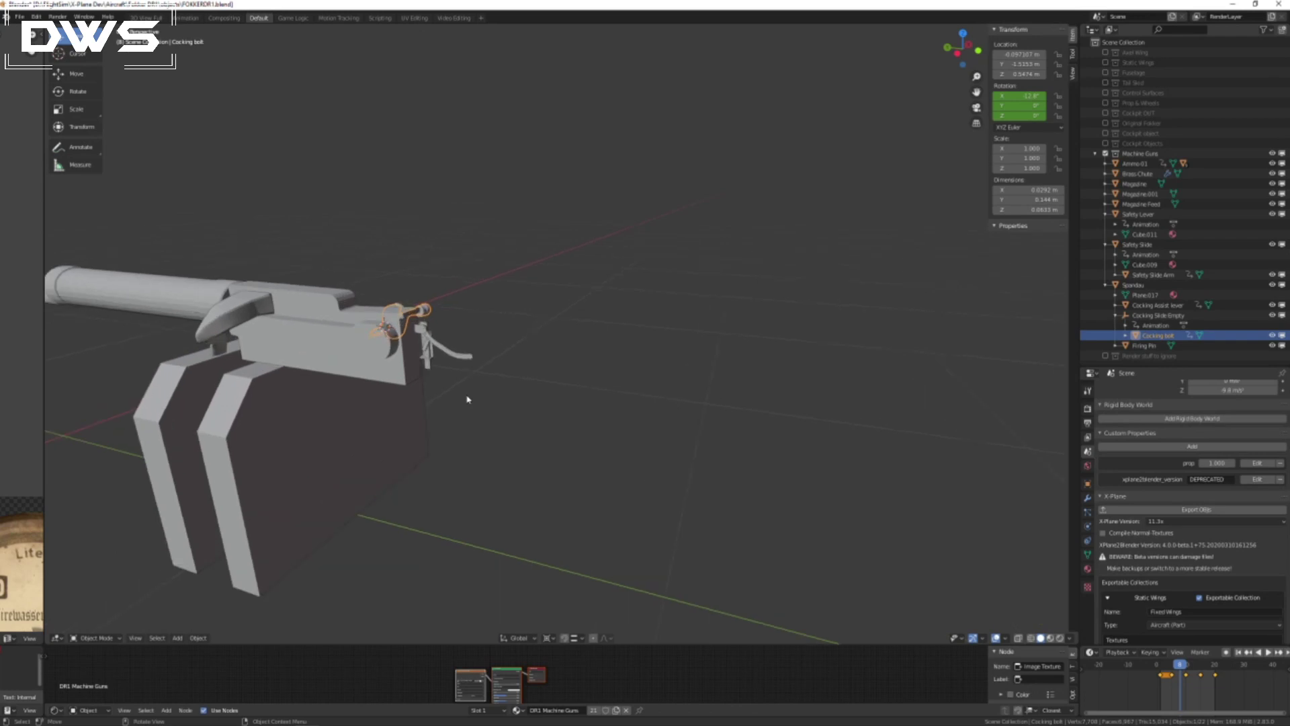
pyautogui.moveTo(428, 401); pyautogui.dragTo(329, 367, button='middle')
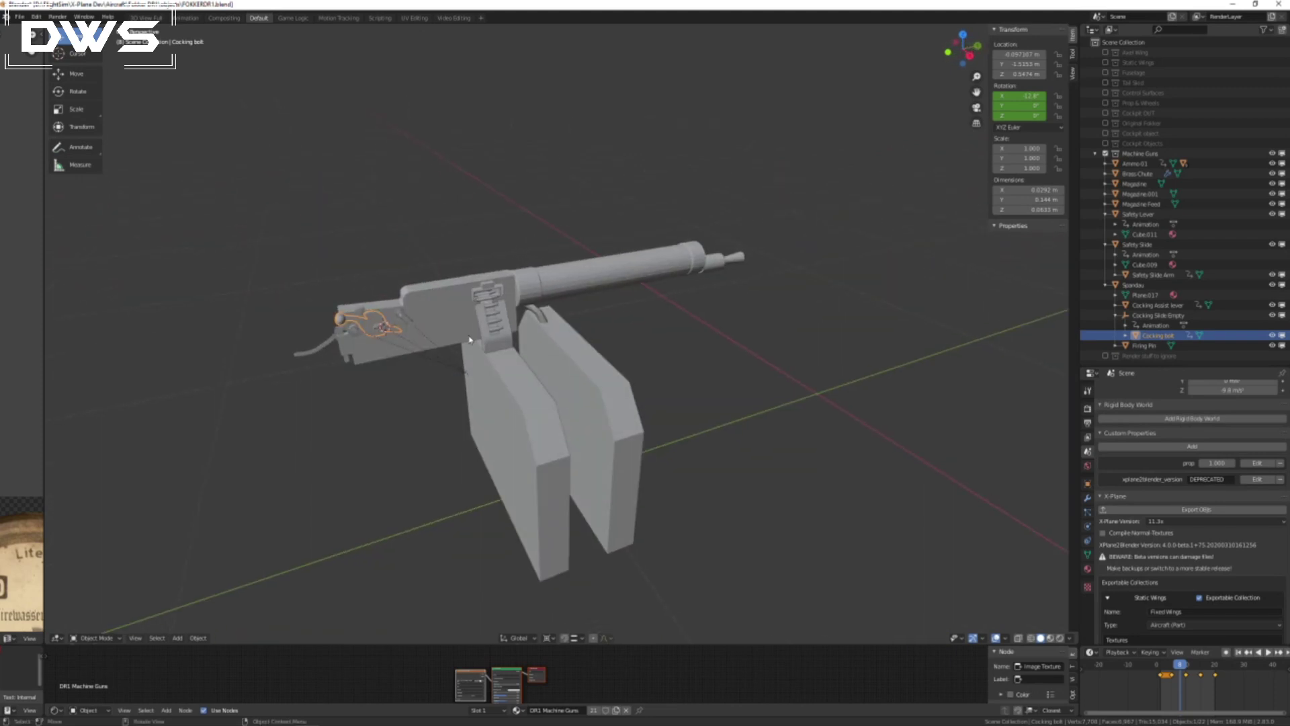
# Play the machine gun's animation and watch the cocking bolt and levers up close.
pyautogui.scroll(2, 585, 404)
pyautogui.press('space')
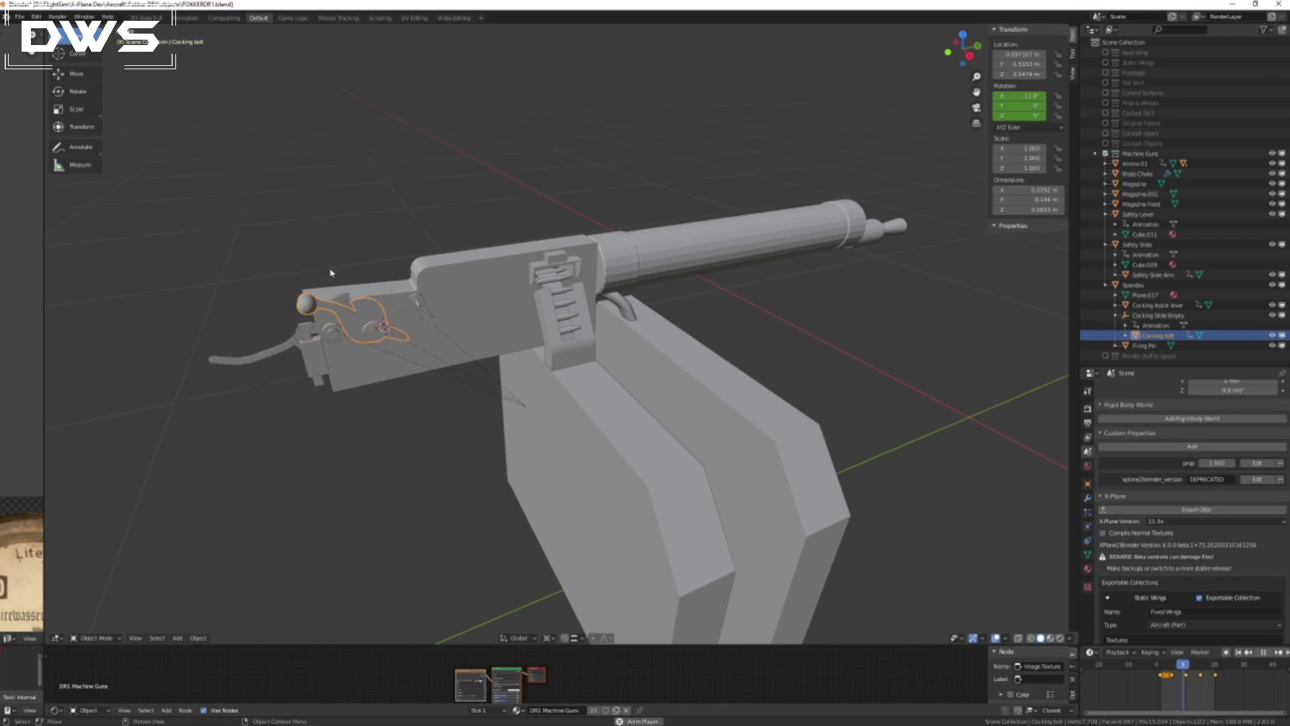
pyautogui.scroll(2, 499, 314)
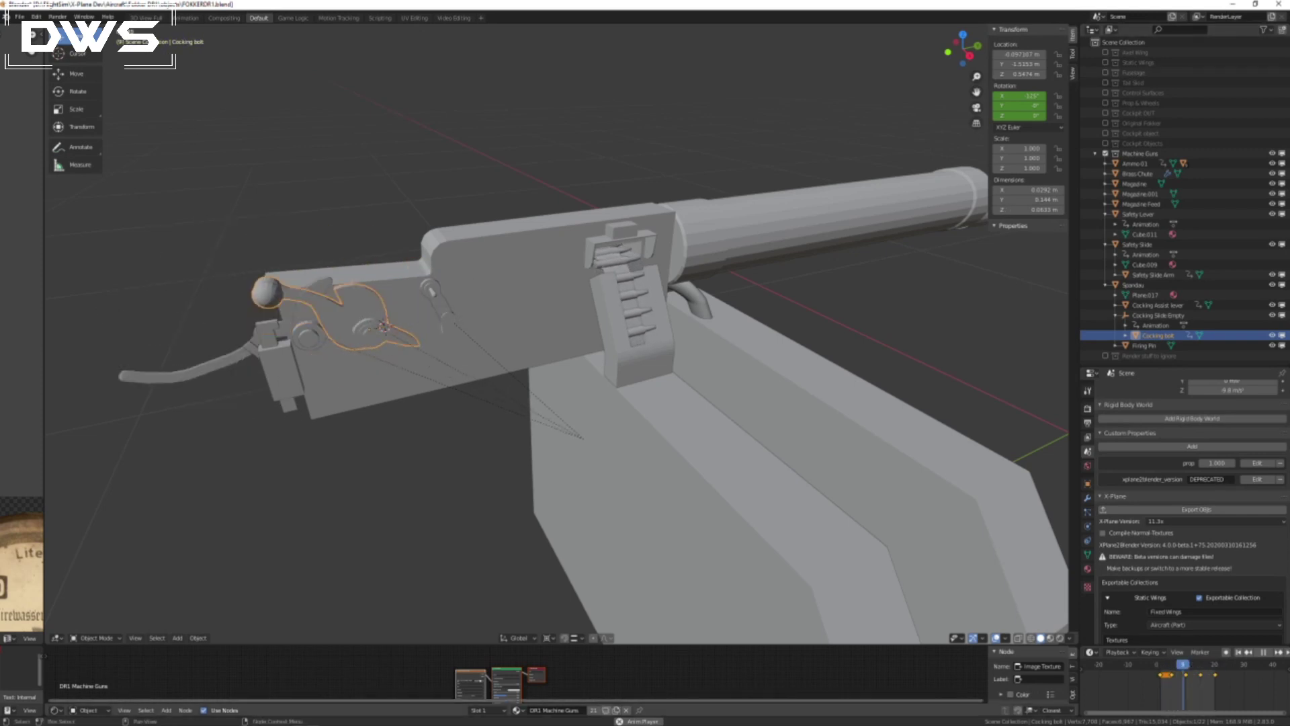
# Switch to X-Plane and swing the machine gun's rear lever upright and down to its outer position.
pyautogui.moveTo(285, 698)
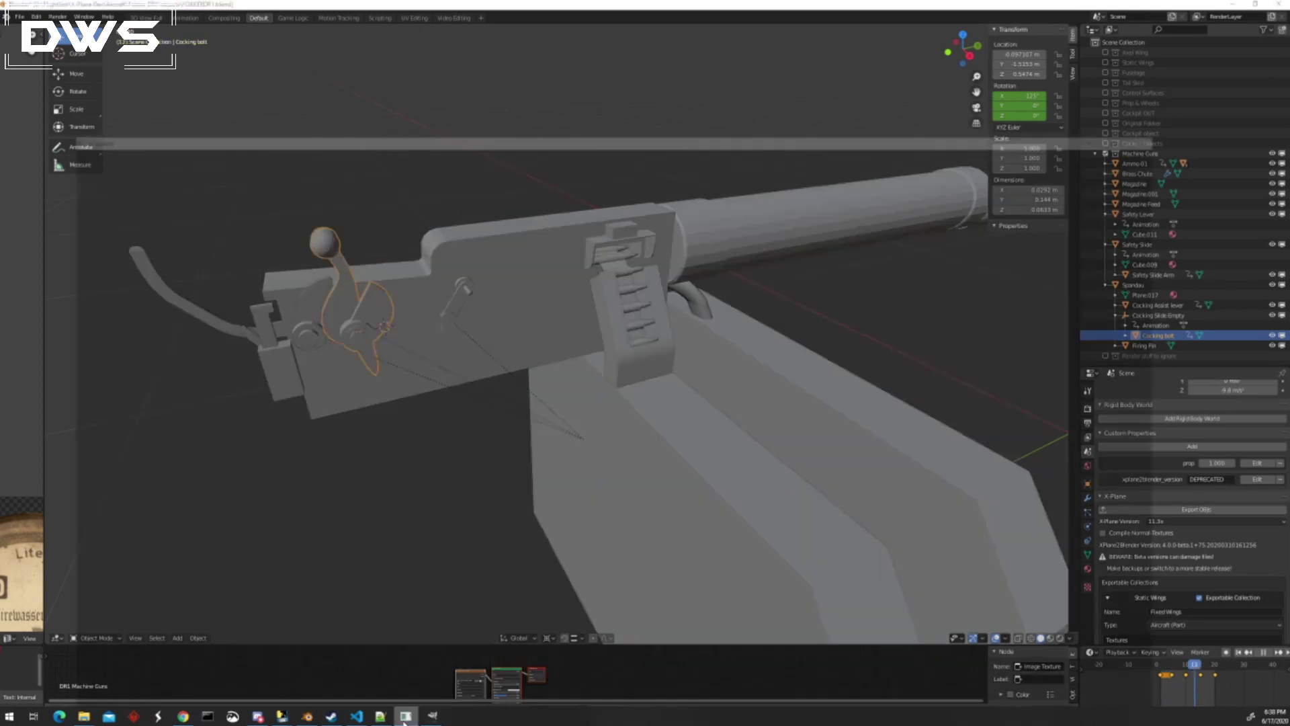
pyautogui.click(432, 715)
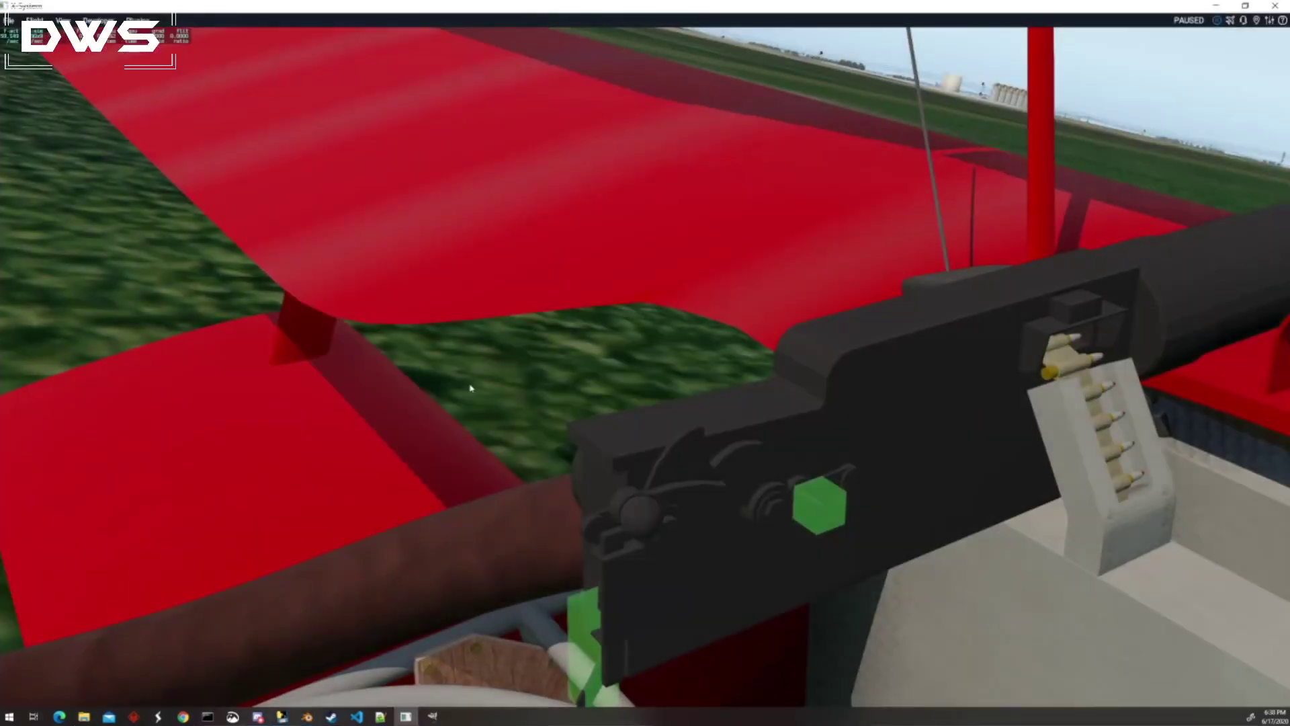
pyautogui.moveTo(670, 459); pyautogui.dragTo(717, 461, button='right')
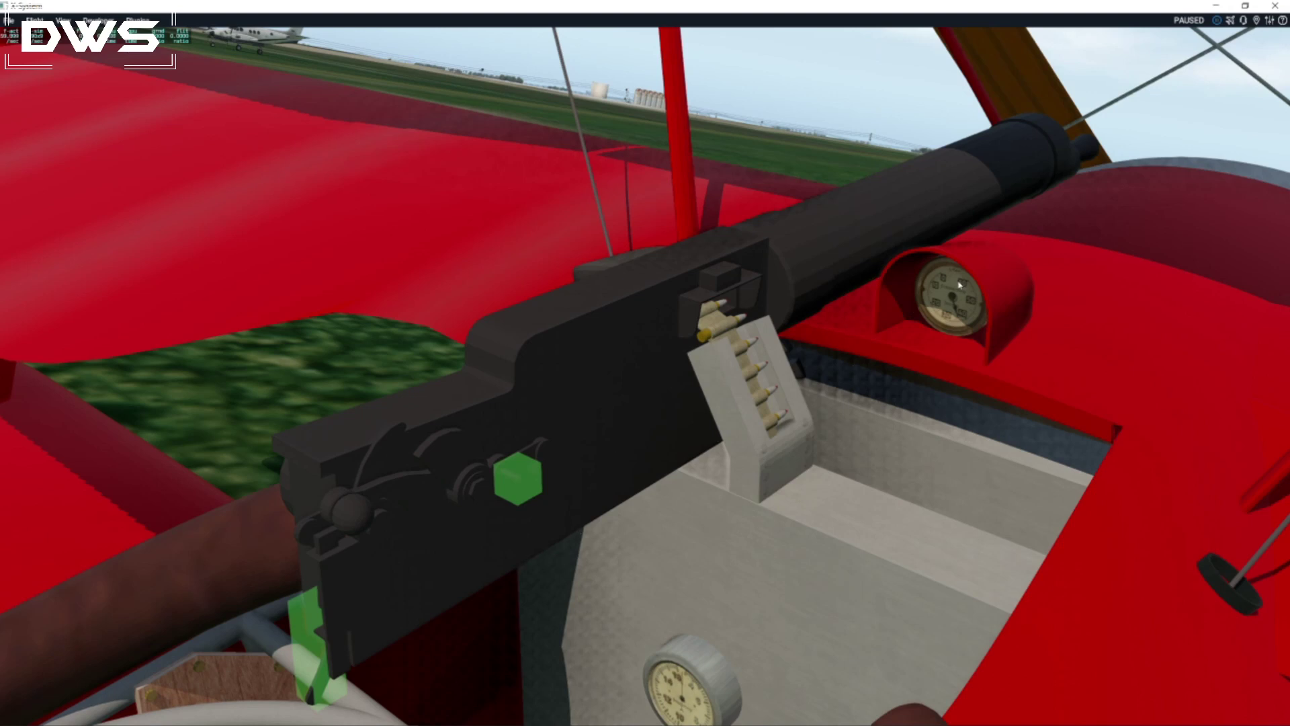
pyautogui.moveTo(811, 345); pyautogui.dragTo(842, 354, button='right')
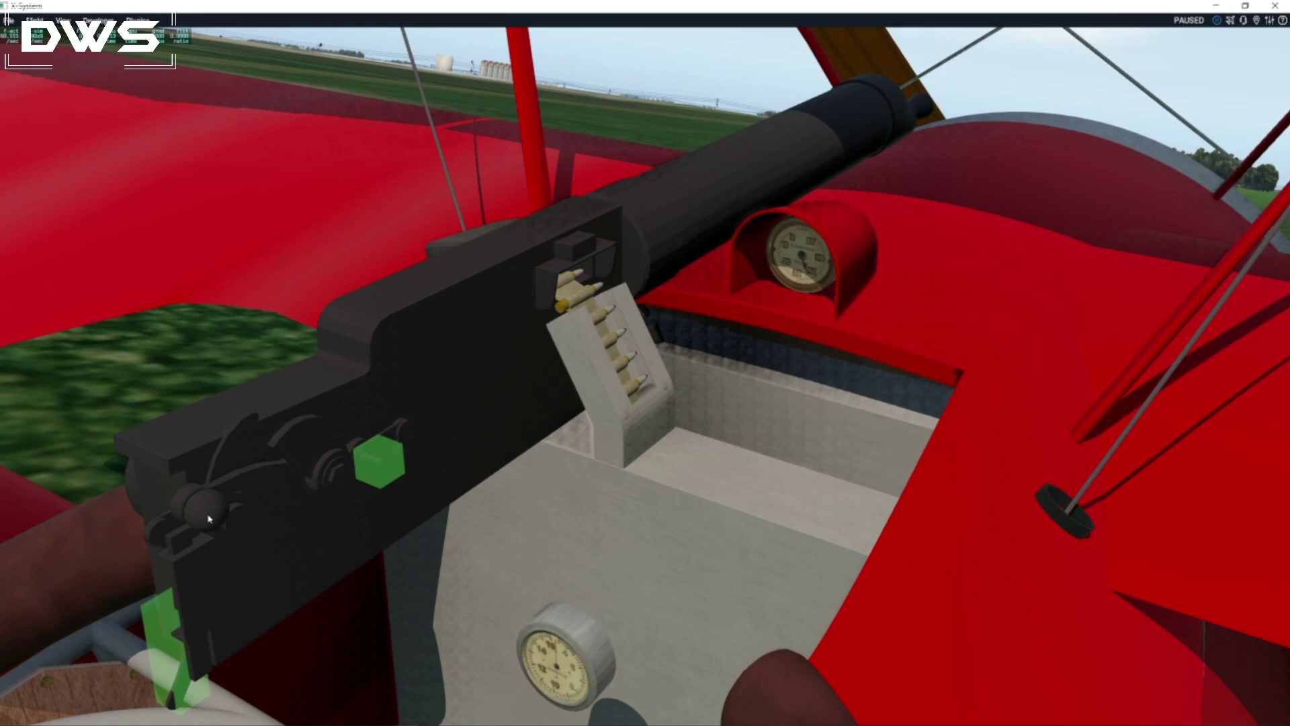
pyautogui.click(194, 674)
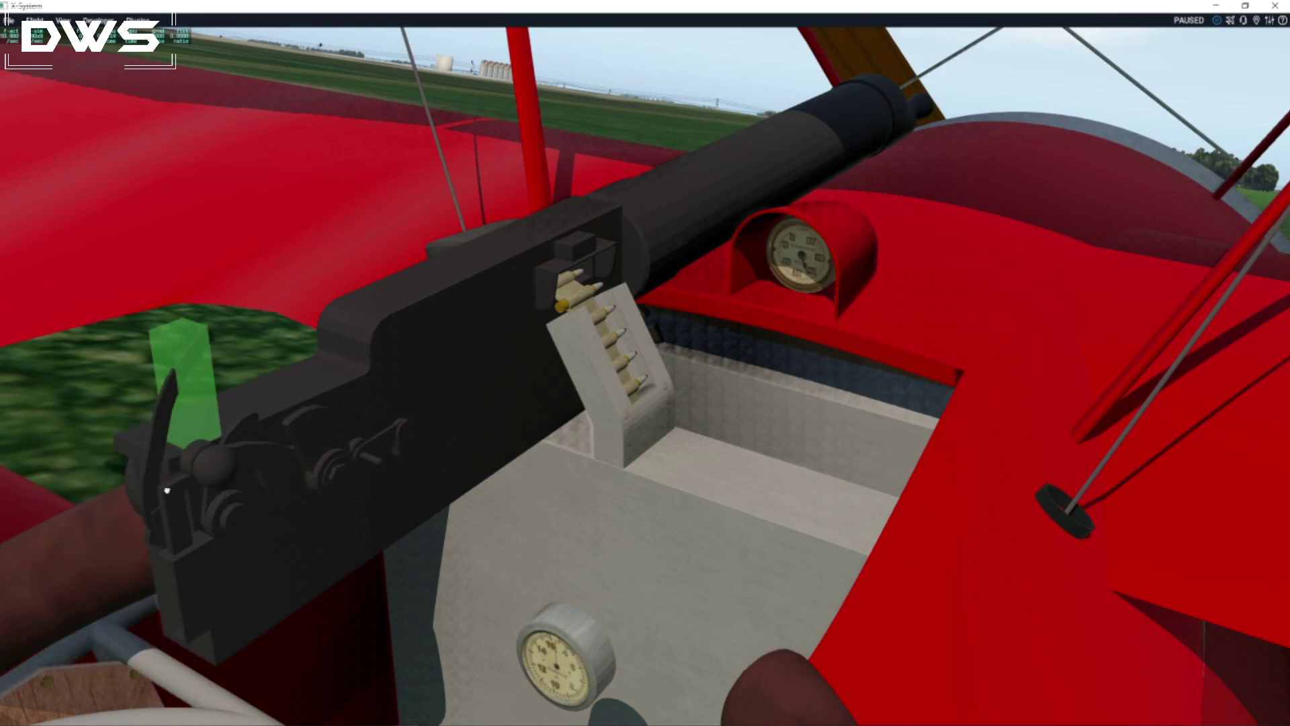
pyautogui.click(183, 391)
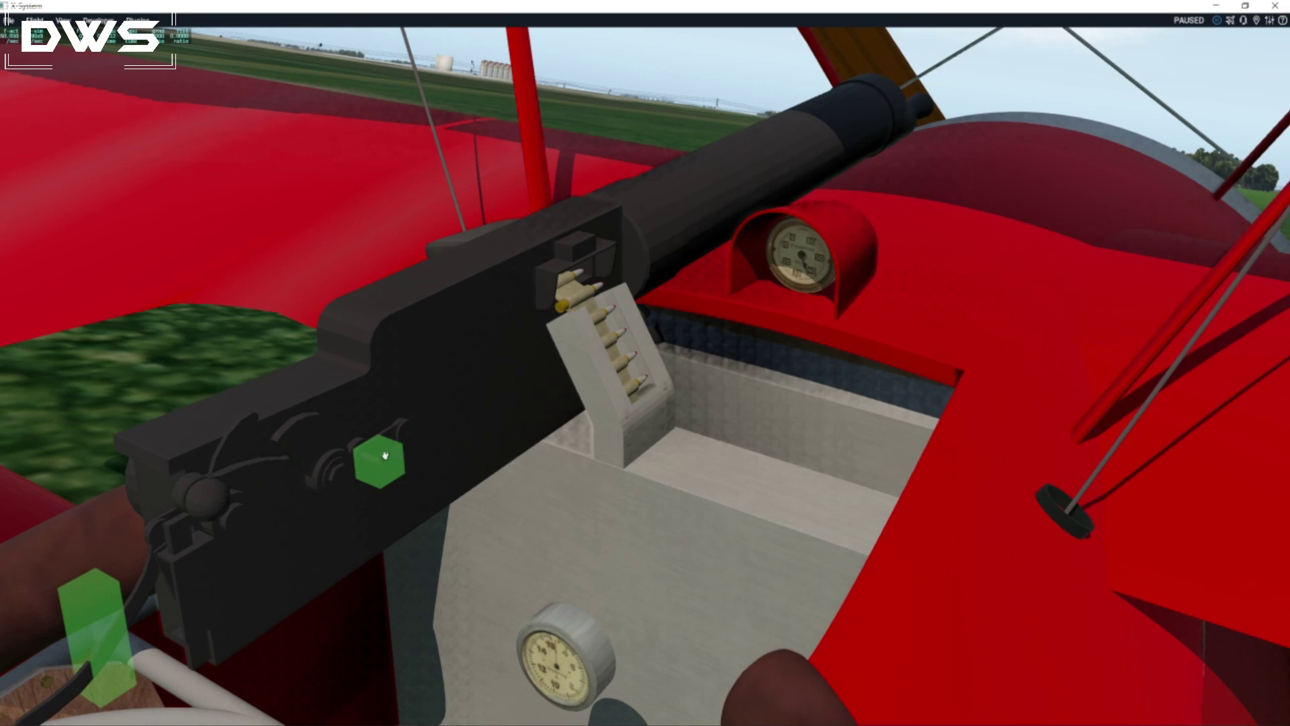
# View the machine gun from the pilot's eye position and swing its rear lever inward against the receiver.
pyautogui.moveTo(382, 553); pyautogui.dragTo(377, 544, button='right')
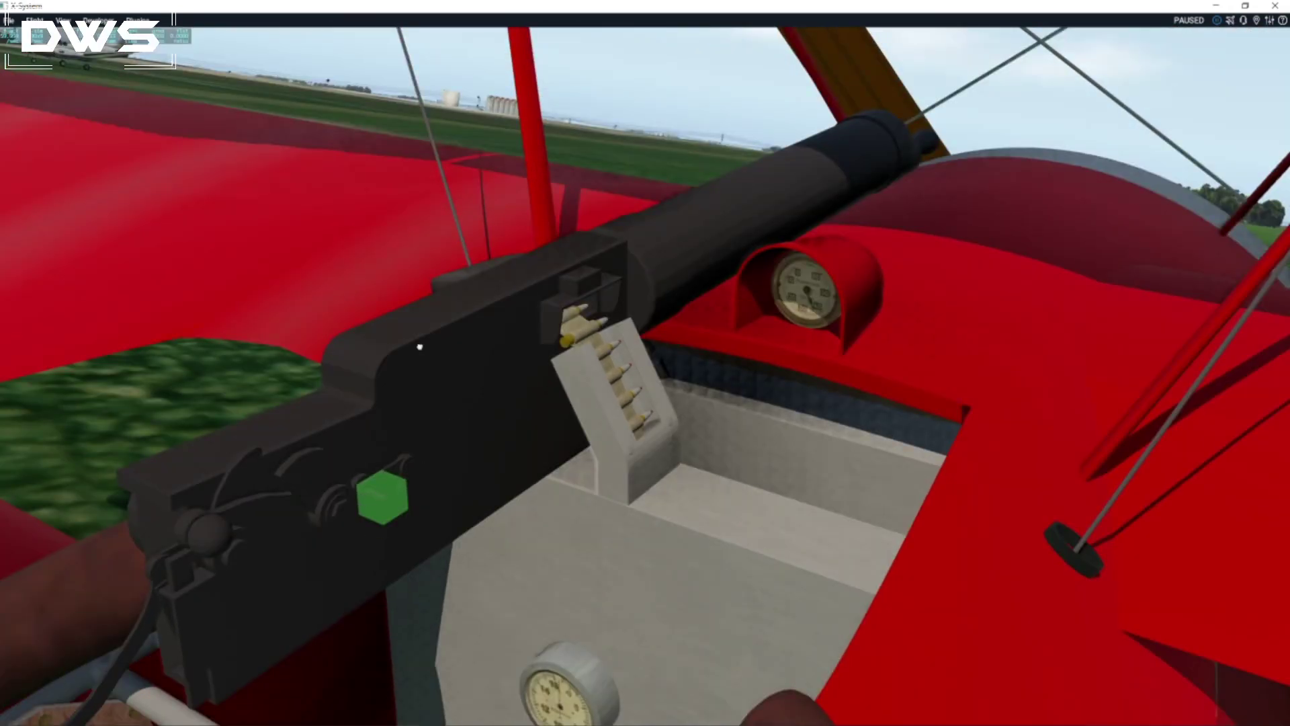
pyautogui.moveTo(413, 645); pyautogui.dragTo(465, 678, button='right')
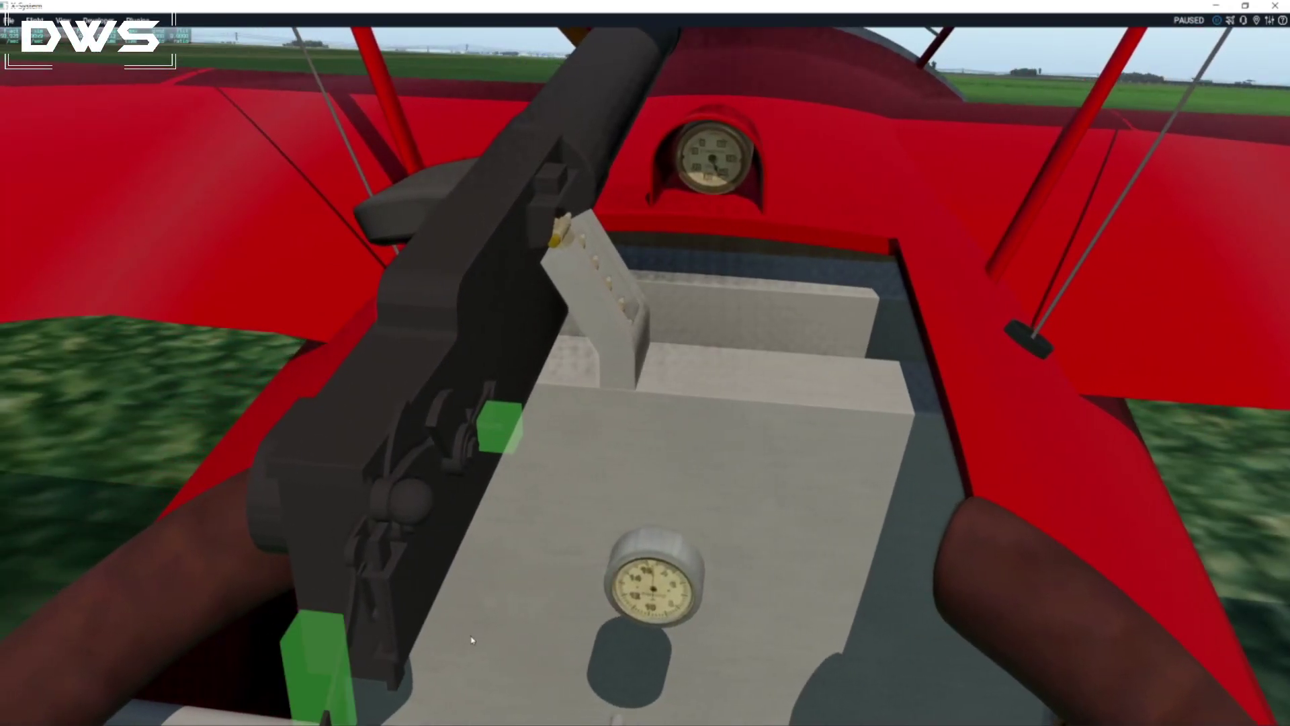
pyautogui.click(349, 625)
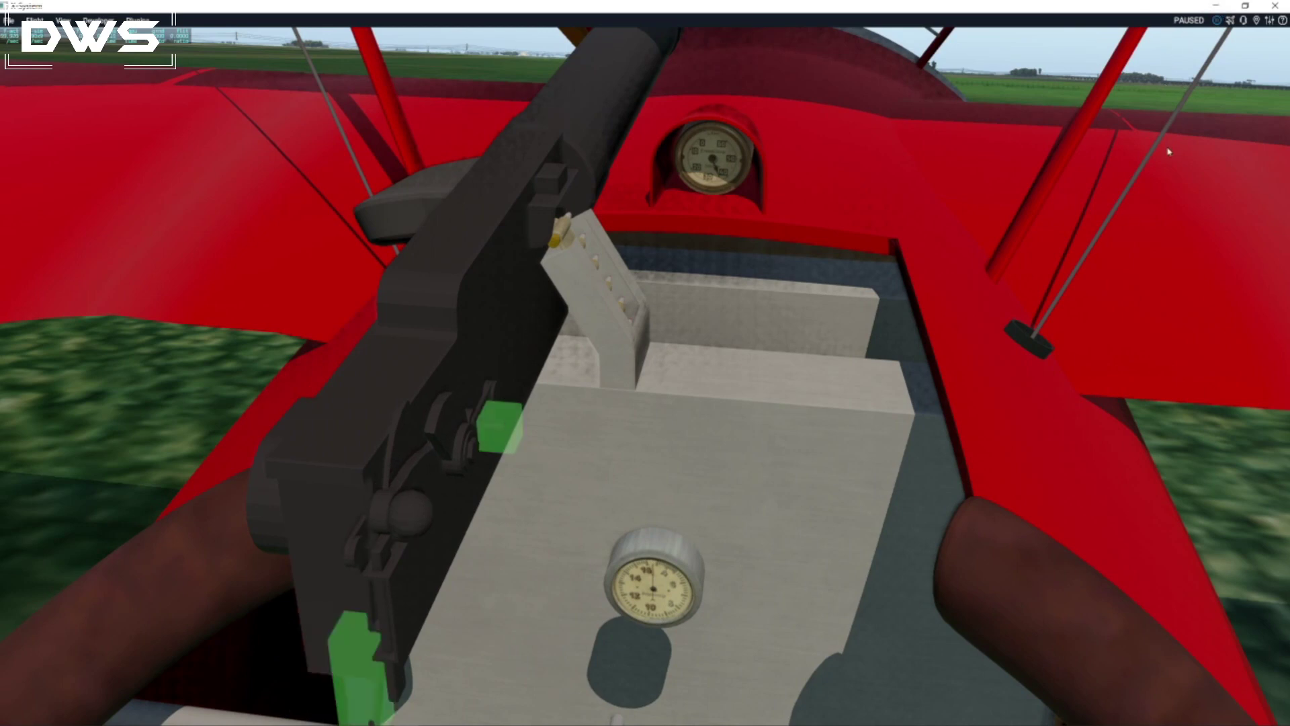
pyautogui.moveTo(532, 366); pyautogui.dragTo(462, 484)
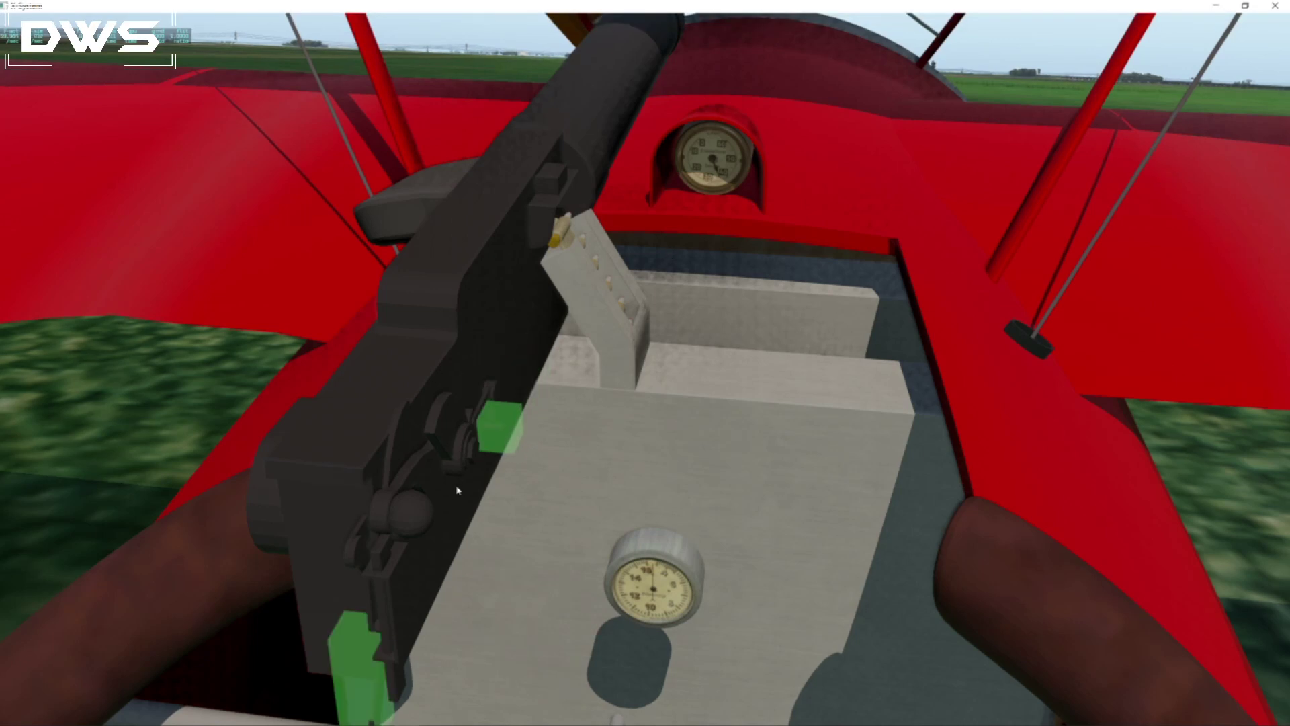
pyautogui.moveTo(373, 678); pyautogui.dragTo(698, 3)
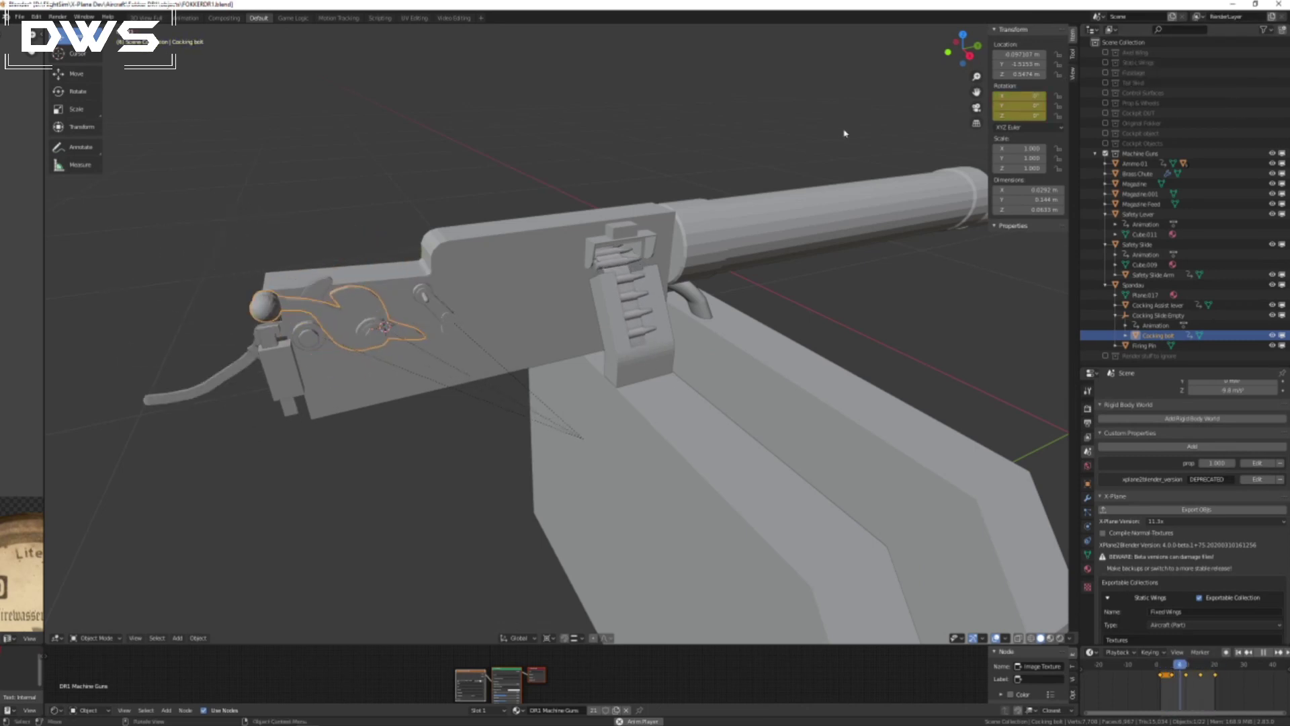
pyautogui.moveTo(718, 410); pyautogui.dragTo(743, 401, button='middle')
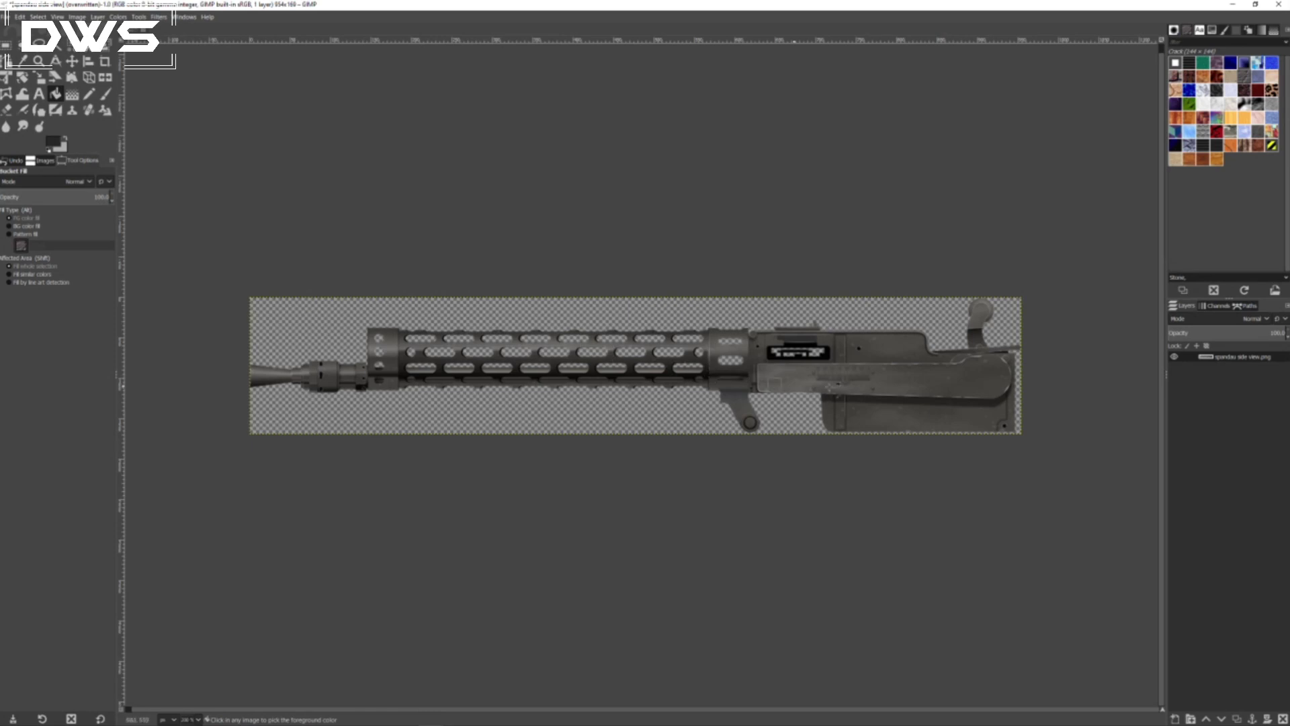
# Undo the crop of the Spandau image in GIMP, retry the crop to content and undo that one too.
pyautogui.hotkey('ctrl', 'z')
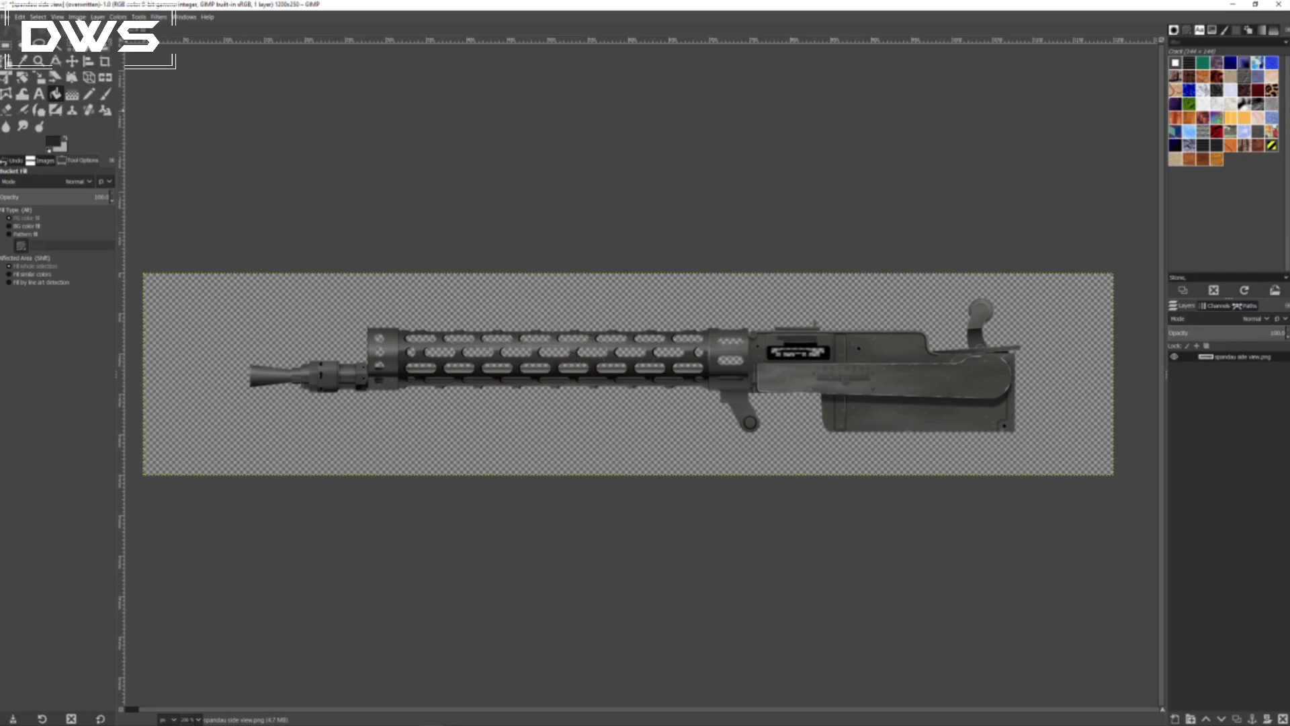
pyautogui.click(77, 17)
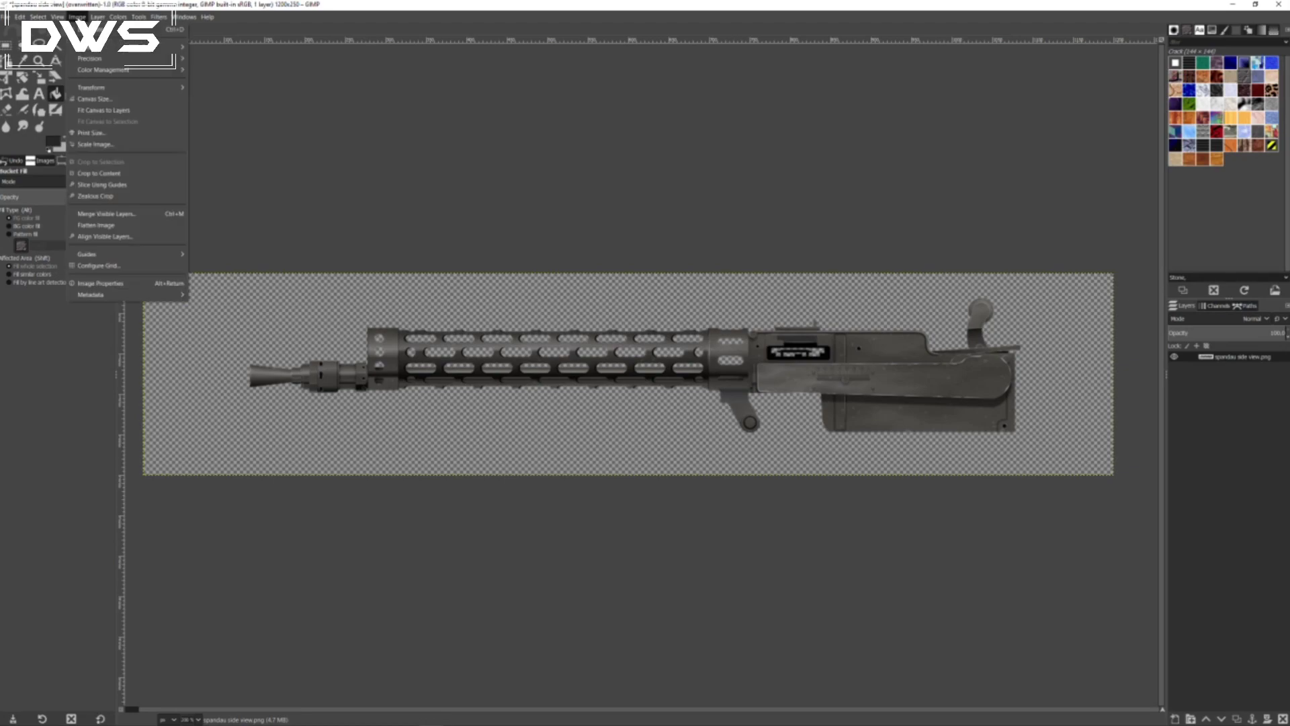
pyautogui.click(108, 176)
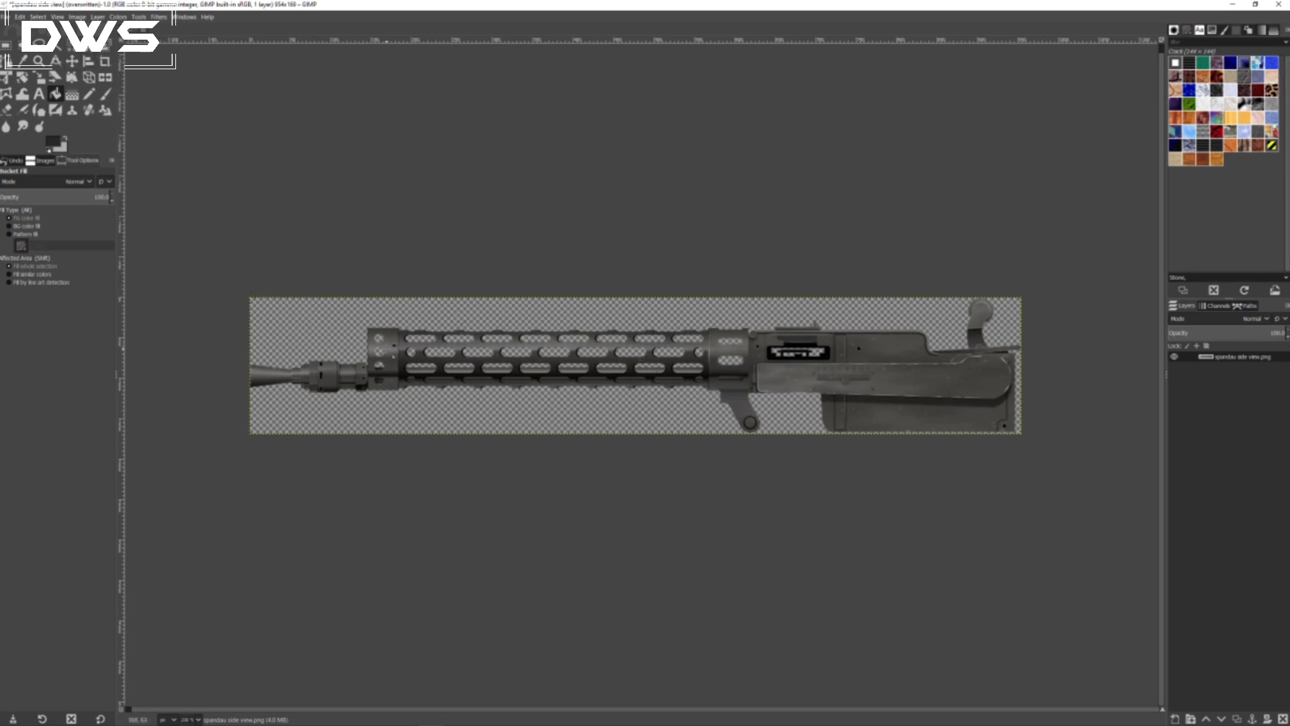
pyautogui.click(20, 16)
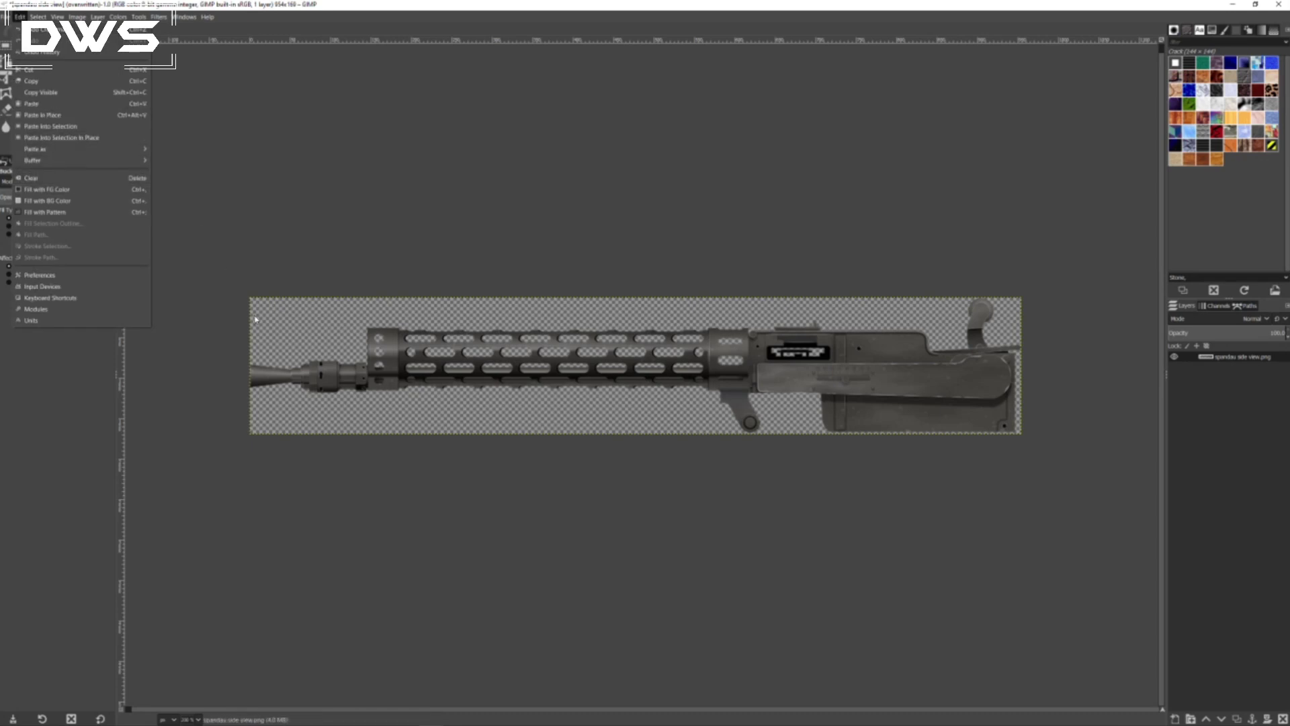
pyautogui.click(314, 262)
pyautogui.hotkey('ctrl', 'z')
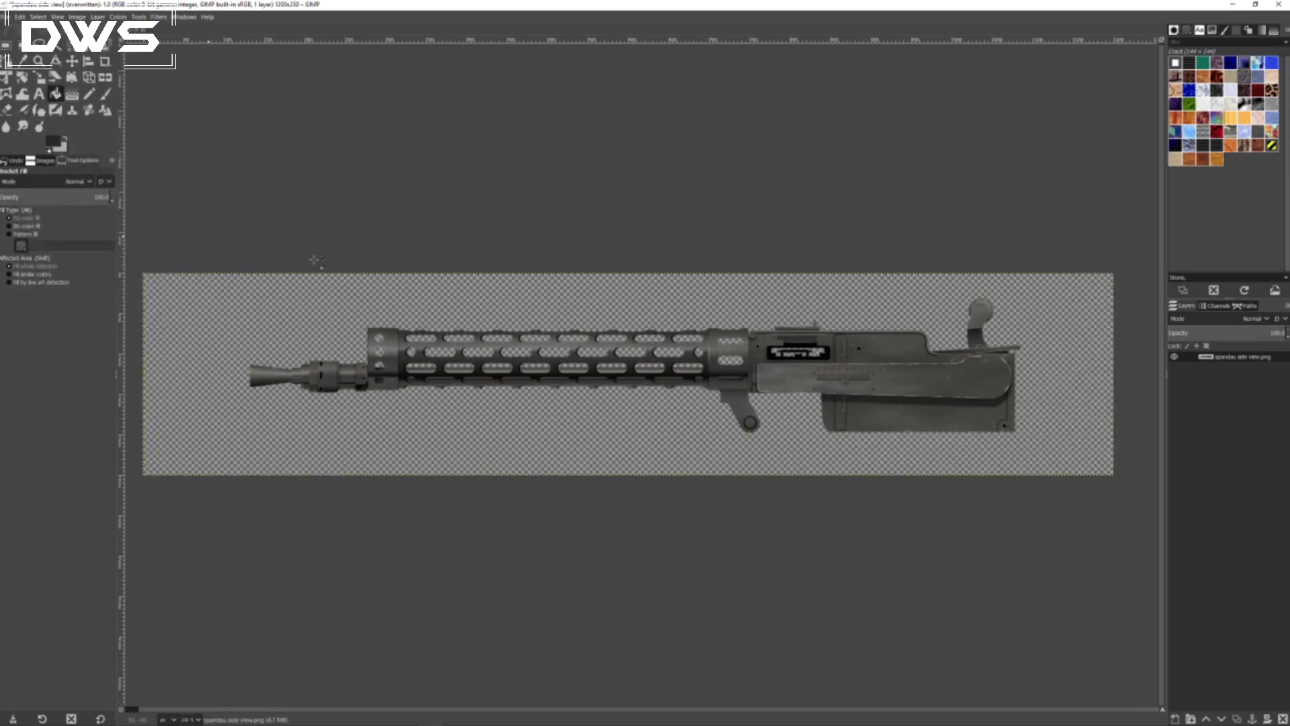
# Outline a crop area around the whole gun and raise its lower edge to the receiver's underside, about 971 × 176 px.
pyautogui.click(105, 61)
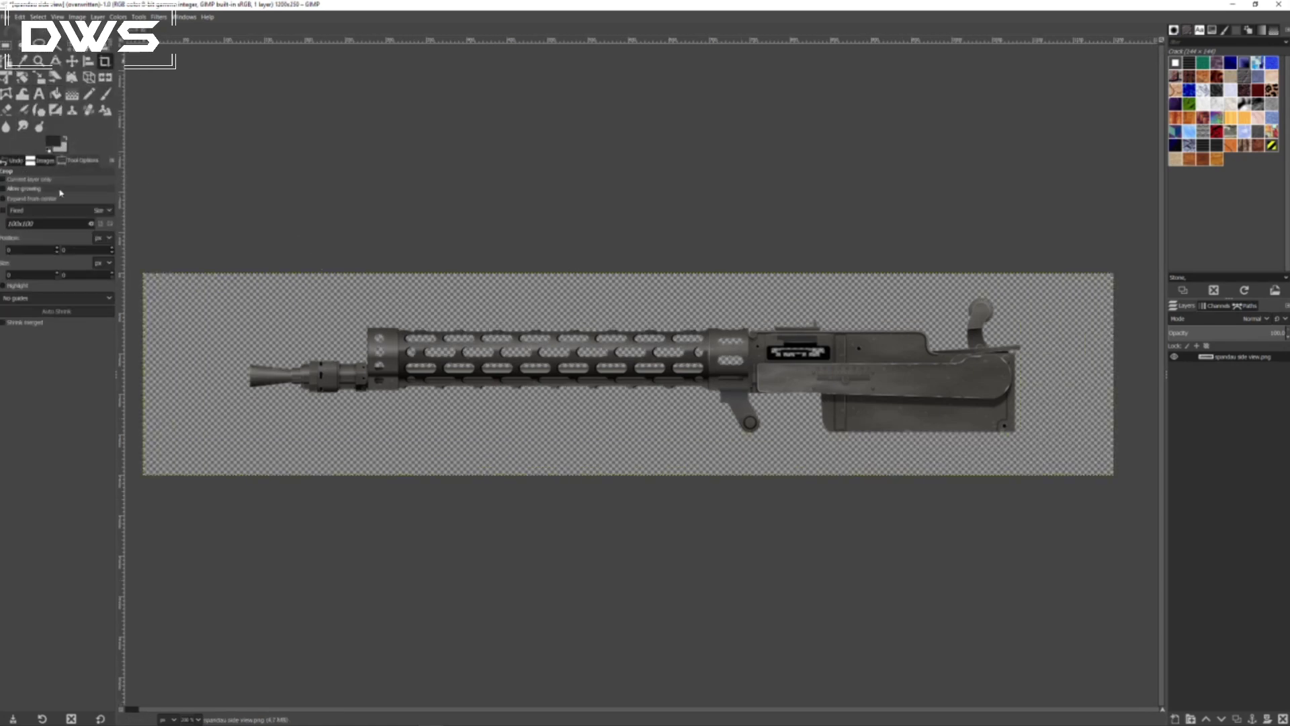
pyautogui.click(10, 179)
pyautogui.moveTo(234, 289); pyautogui.dragTo(1025, 451)
pyautogui.keyDown('ctrl'); pyautogui.scroll(5, 1012, 380); pyautogui.keyUp('ctrl')
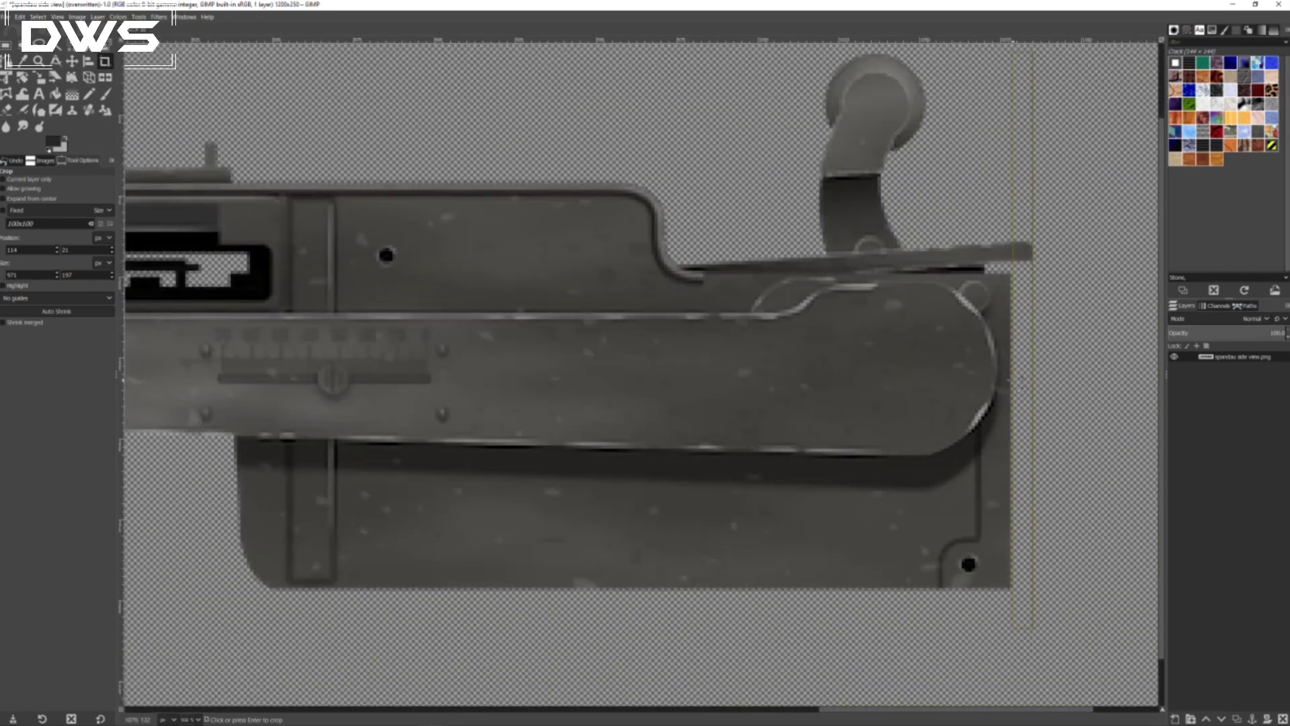
pyautogui.moveTo(1017, 359); pyautogui.dragTo(1017, 363)
pyautogui.moveTo(385, 659); pyautogui.dragTo(386, 583)
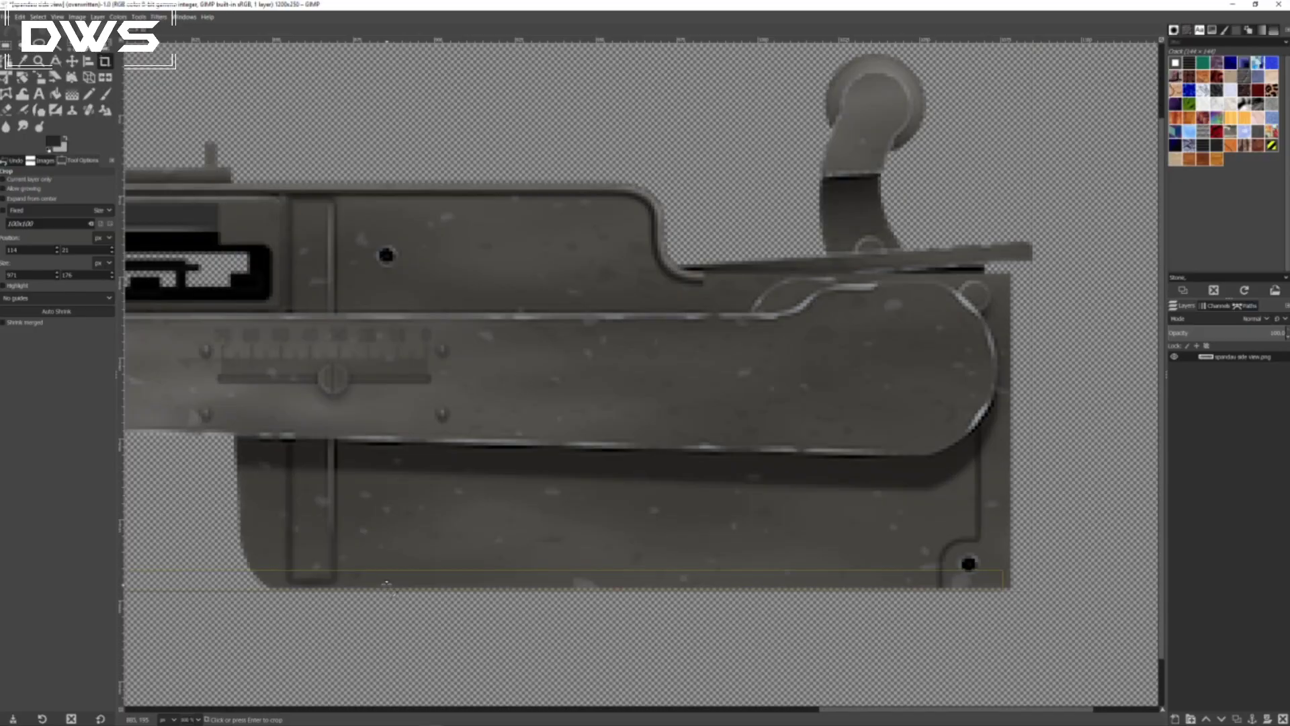
# Tighten the crop area's upper edge to the lever knob and its front edge to the muzzle, to about 953 × 166 px.
pyautogui.keyDown('shift'); pyautogui.hscroll(-5, 481, 269); pyautogui.keyUp('shift')
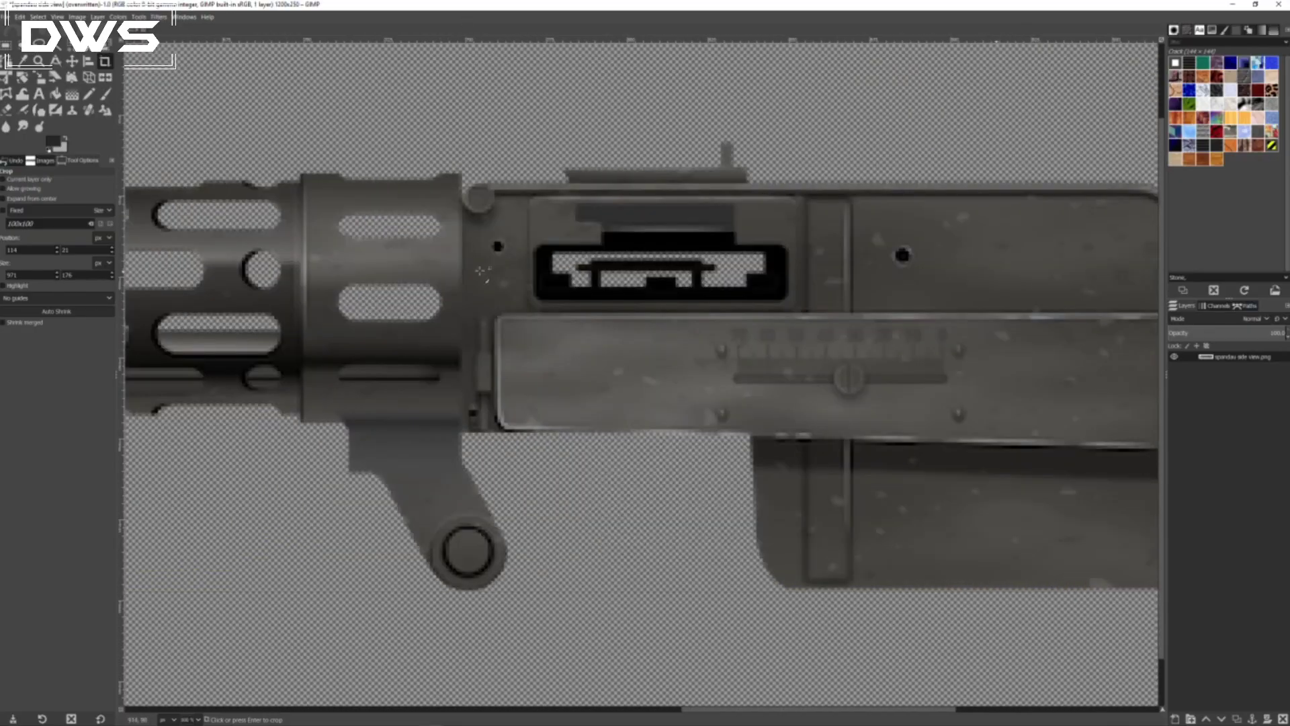
pyautogui.keyDown('shift'); pyautogui.hscroll(8, 480, 270); pyautogui.keyUp('shift')
pyautogui.scroll(3, 487, 250)
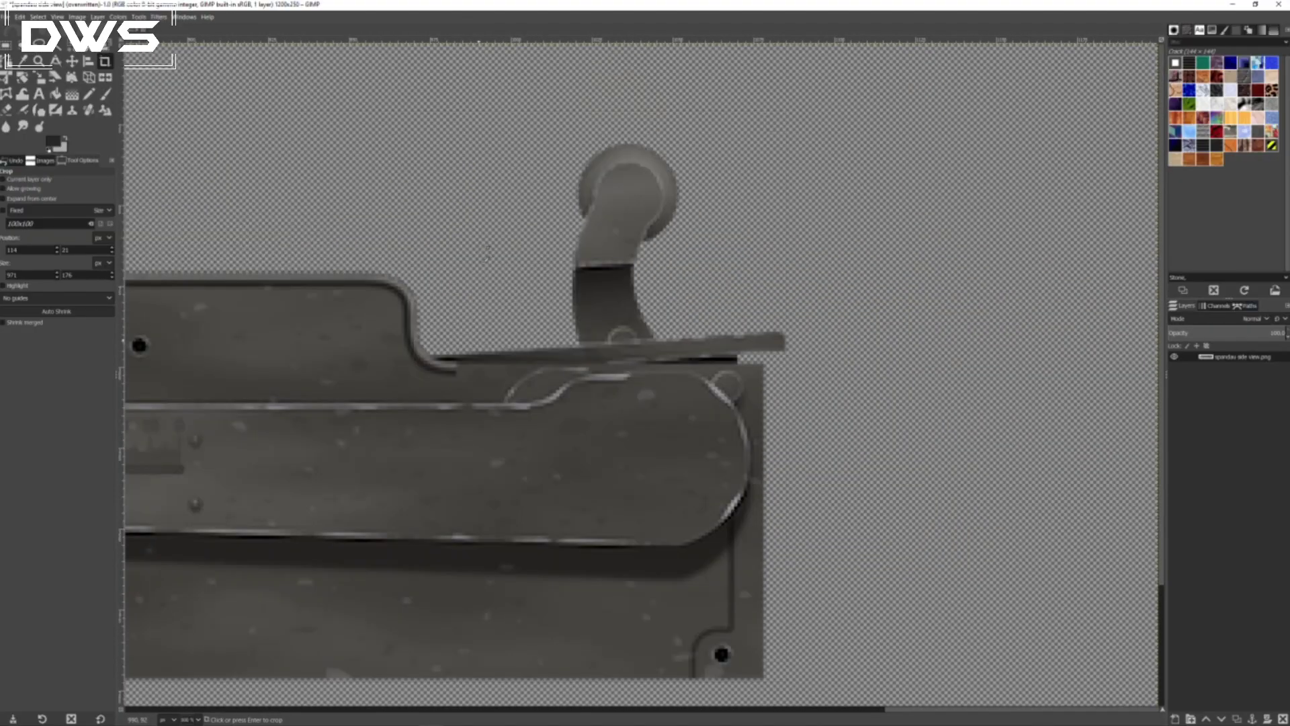
pyautogui.moveTo(496, 128); pyautogui.dragTo(496, 132)
pyautogui.keyDown('shift'); pyautogui.hscroll(-15, 401, 383); pyautogui.keyUp('shift')
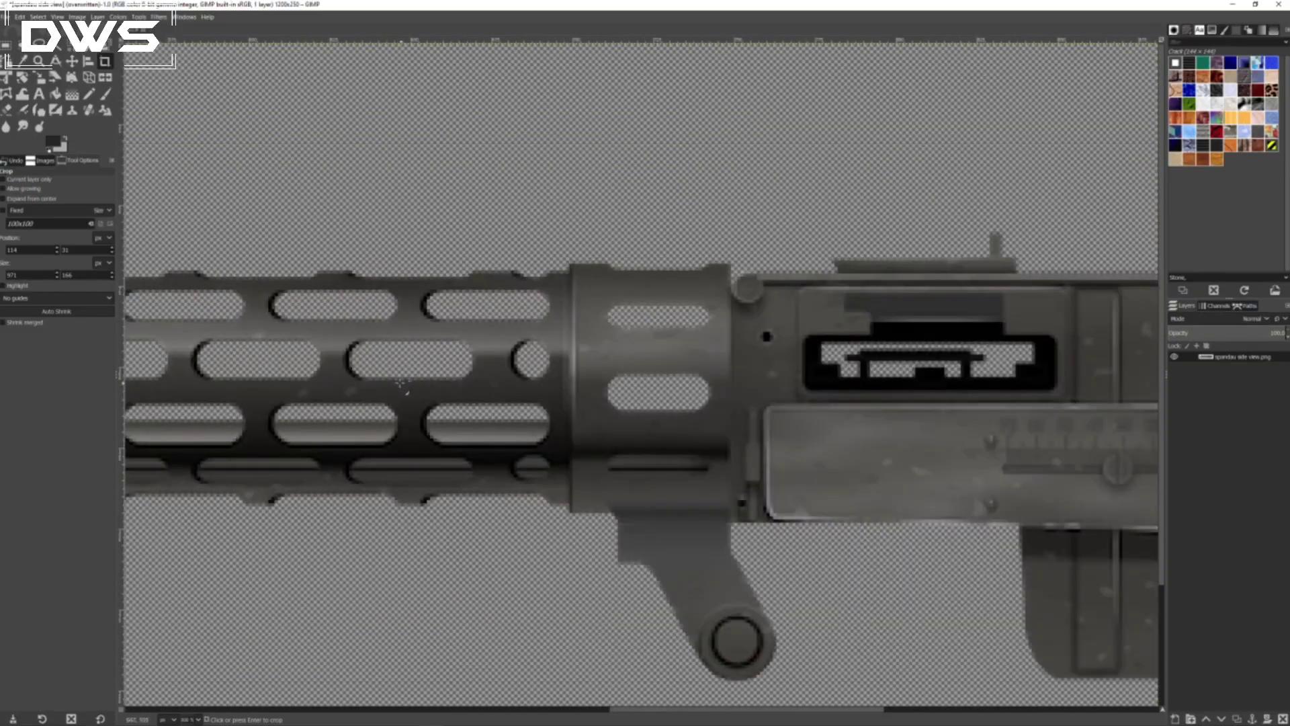
pyautogui.keyDown('shift'); pyautogui.hscroll(-10, 401, 383); pyautogui.keyUp('shift')
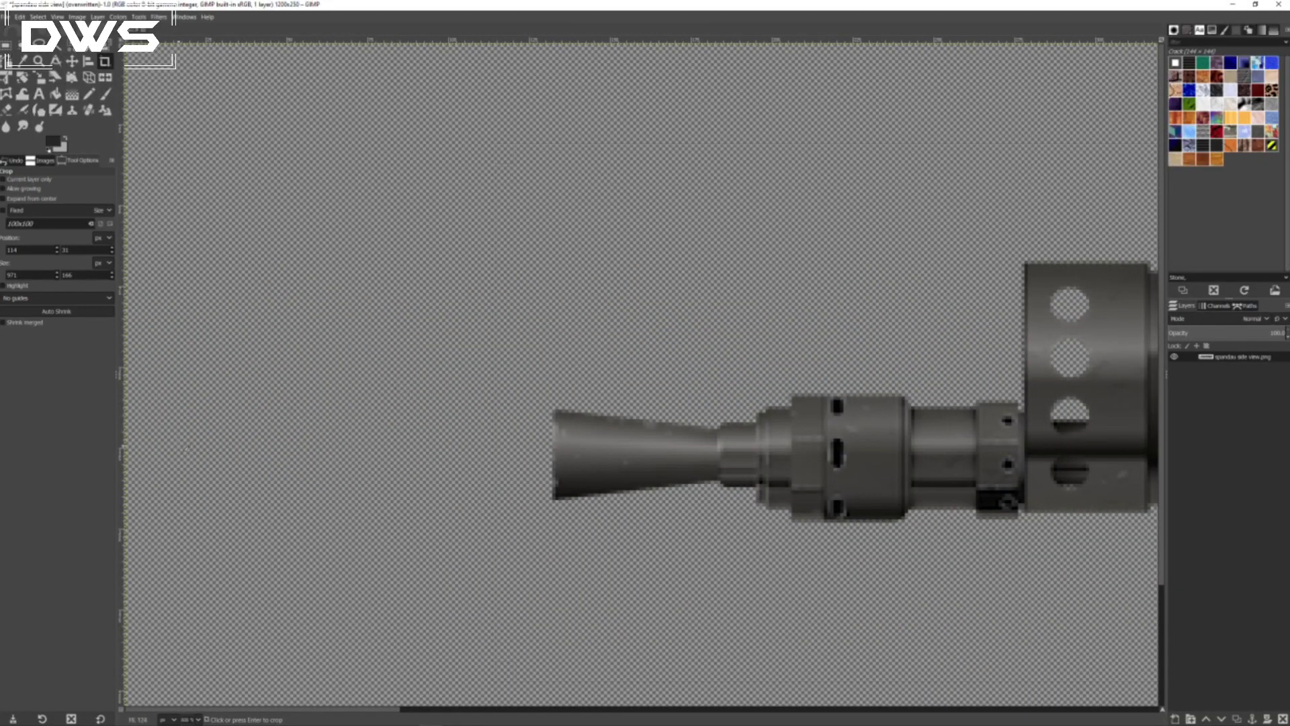
pyautogui.moveTo(512, 438); pyautogui.dragTo(588, 438)
# Apply the 953 × 166 px crop and overwrite spandau side view.png with the cropped image.
pyautogui.scroll(-5, 817, 494)
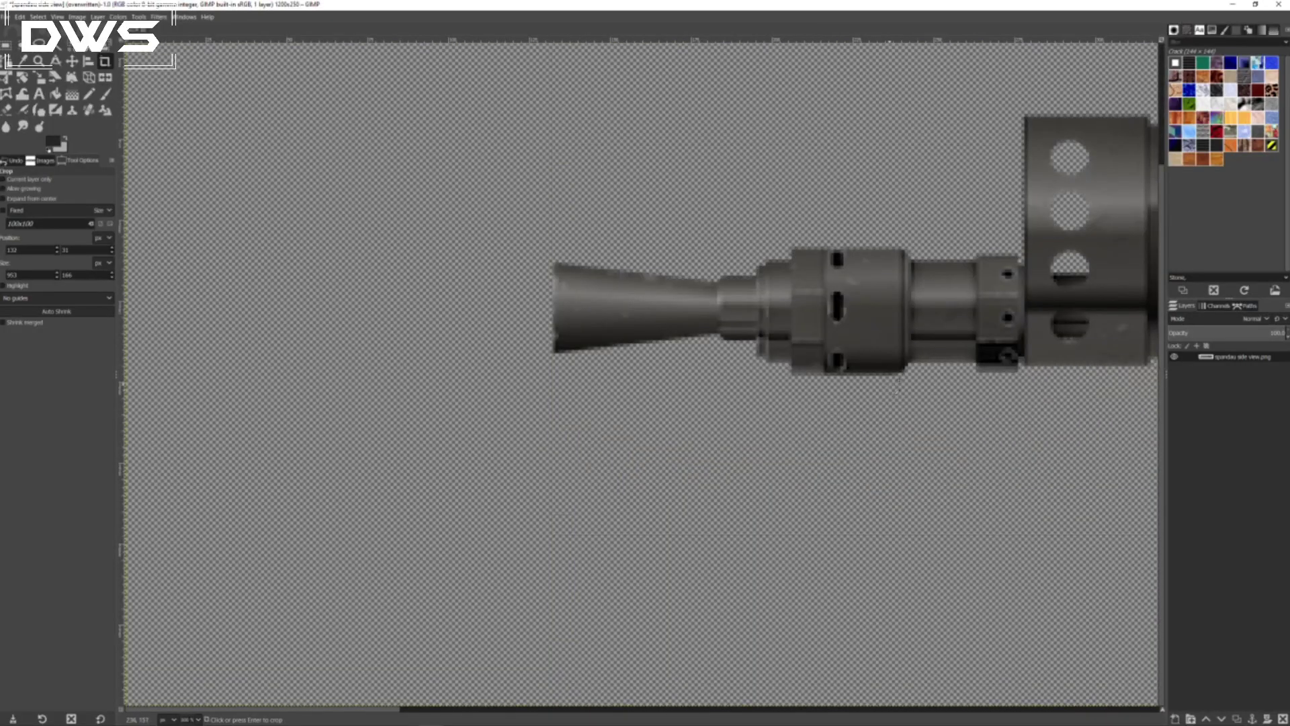
pyautogui.keyDown('ctrl'); pyautogui.scroll(-6, 1026, 338); pyautogui.keyUp('ctrl')
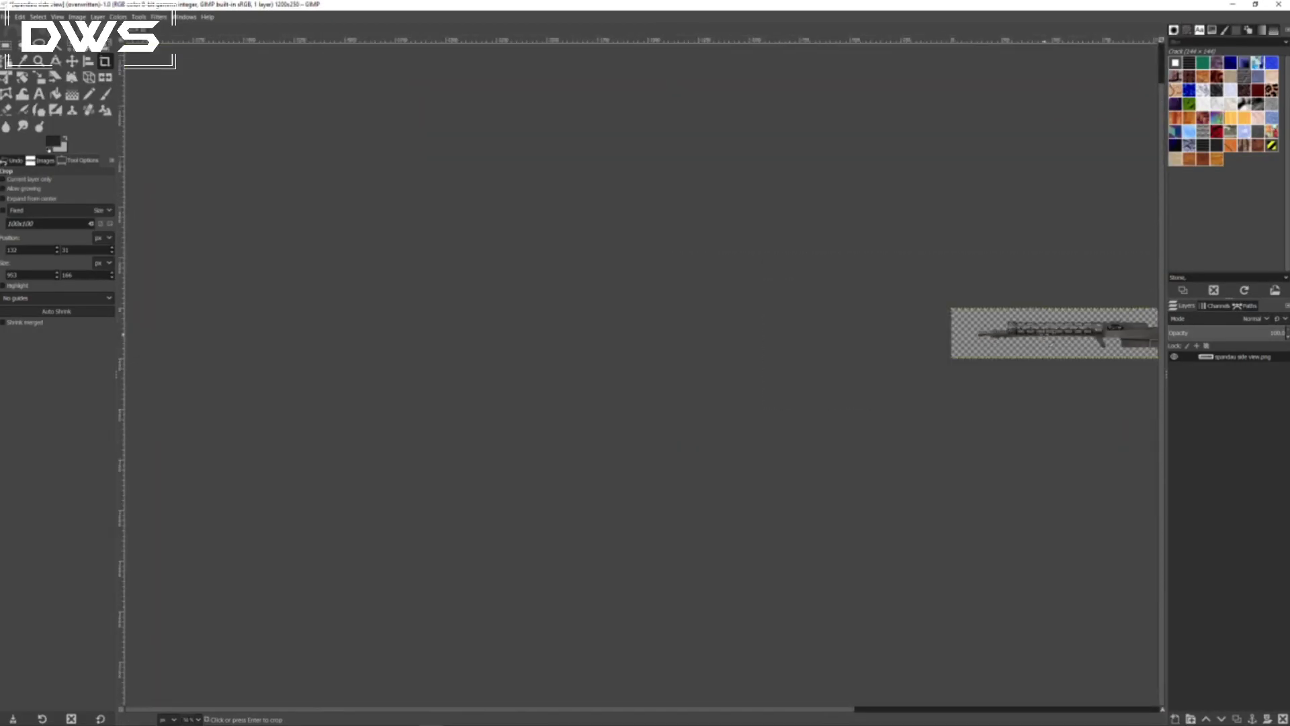
pyautogui.keyDown('ctrl'); pyautogui.scroll(4, 1137, 341); pyautogui.keyUp('ctrl')
pyautogui.keyDown('ctrl'); pyautogui.scroll(-2, 1137, 341); pyautogui.keyUp('ctrl')
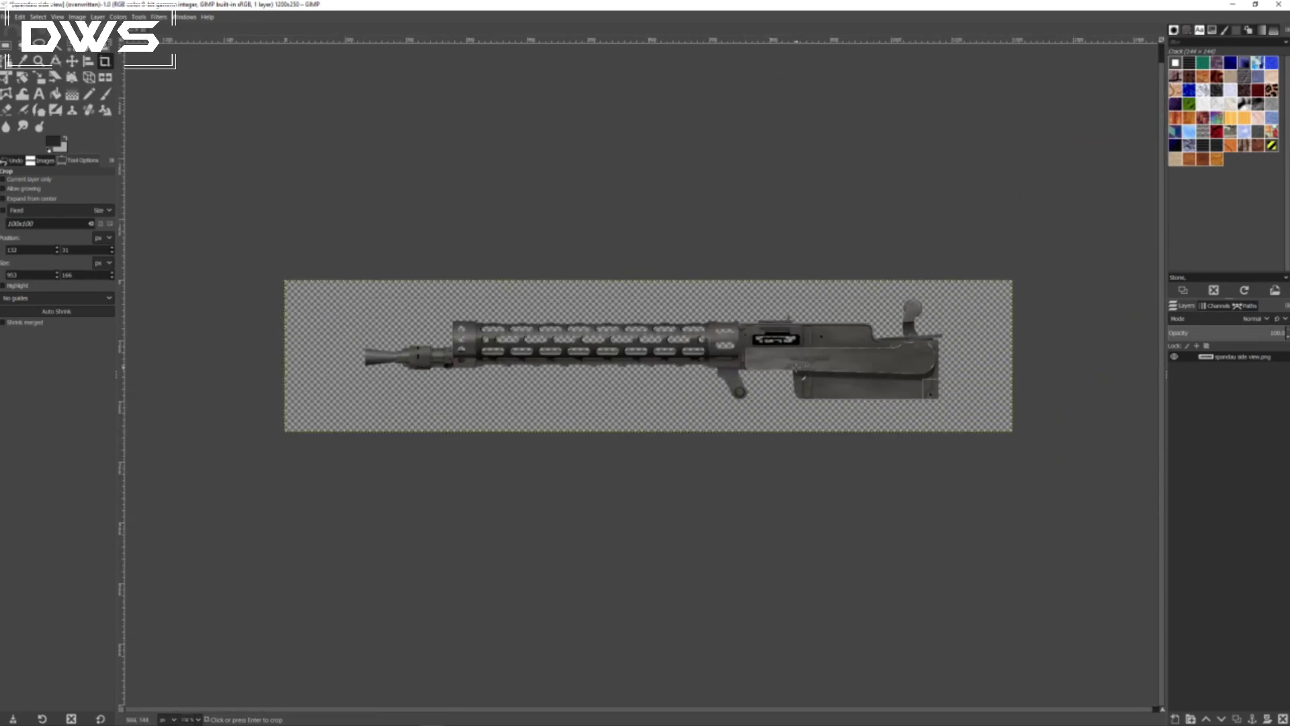
pyautogui.press('Return')
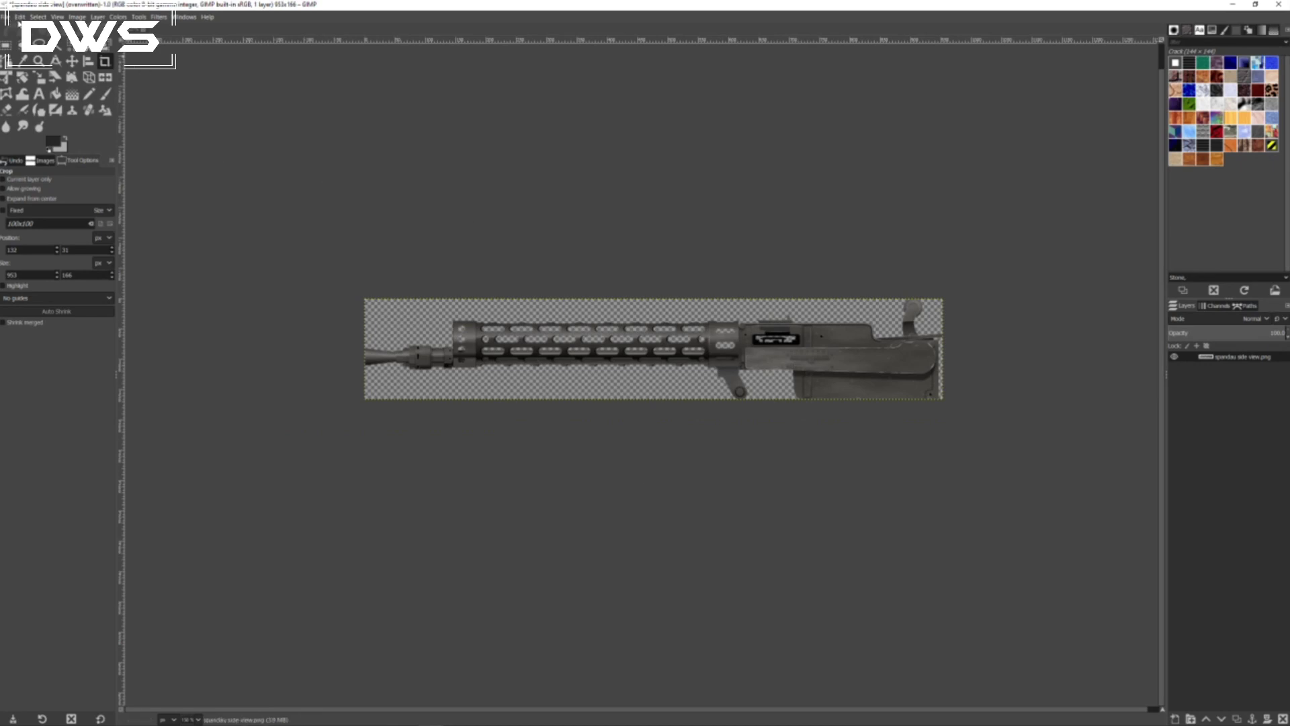
pyautogui.click(6, 18)
pyautogui.click(39, 155)
# Switch to Blender and save the machine gun project FOKKERDR1.blend.
pyautogui.moveTo(403, 716)
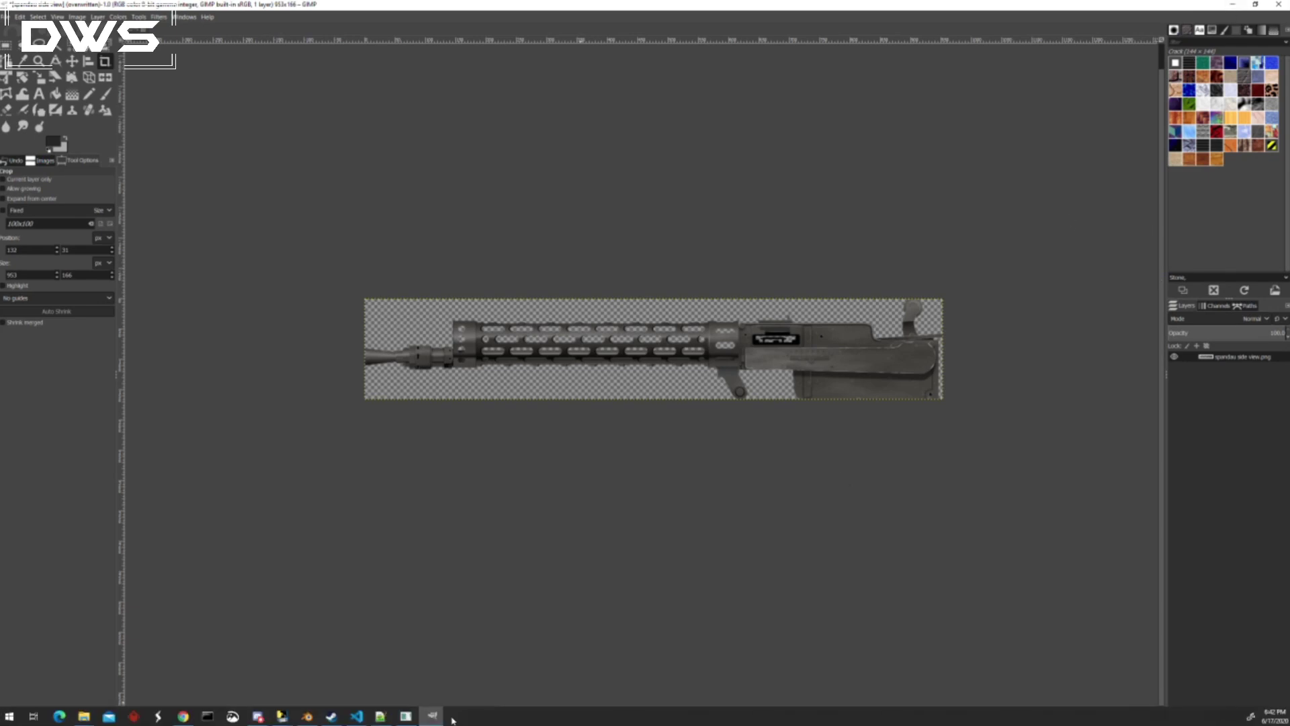
pyautogui.click(310, 716)
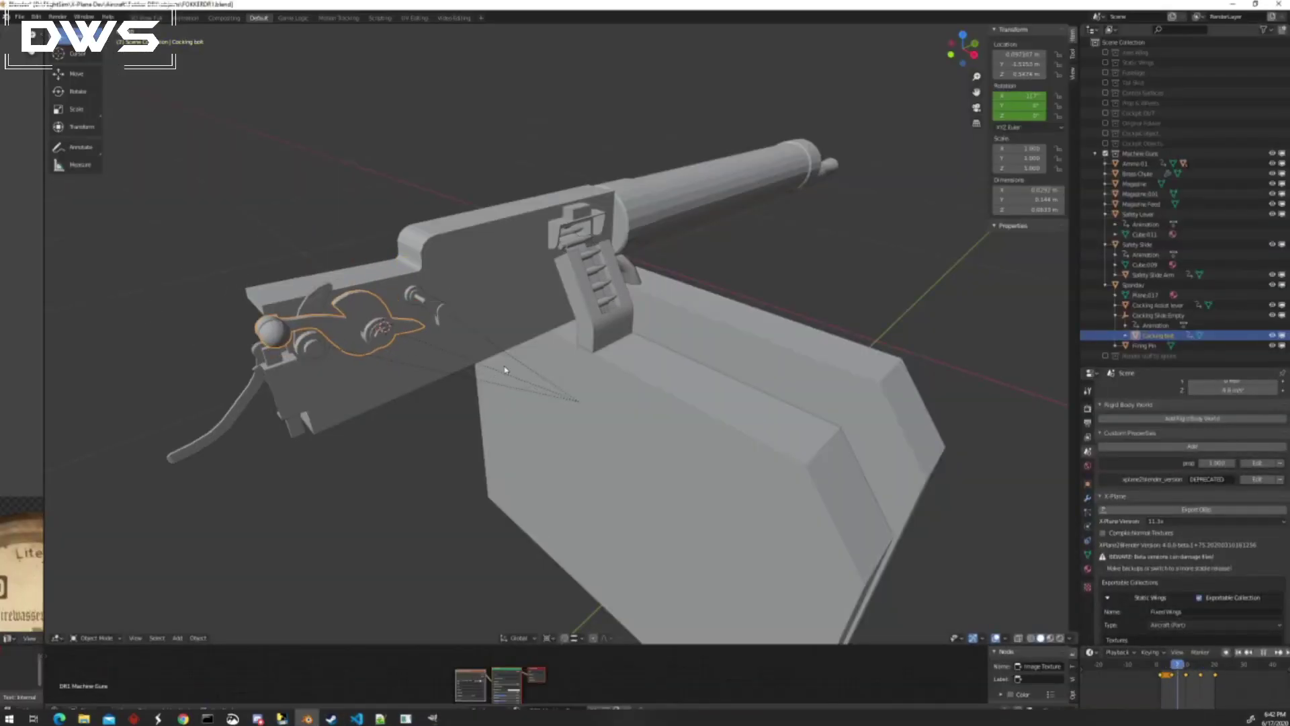
pyautogui.moveTo(541, 446)
pyautogui.mouseDown(button='middle')
pyautogui.moveTo(584, 447)
pyautogui.moveTo(530, 444)
pyautogui.mouseUp(button='middle')
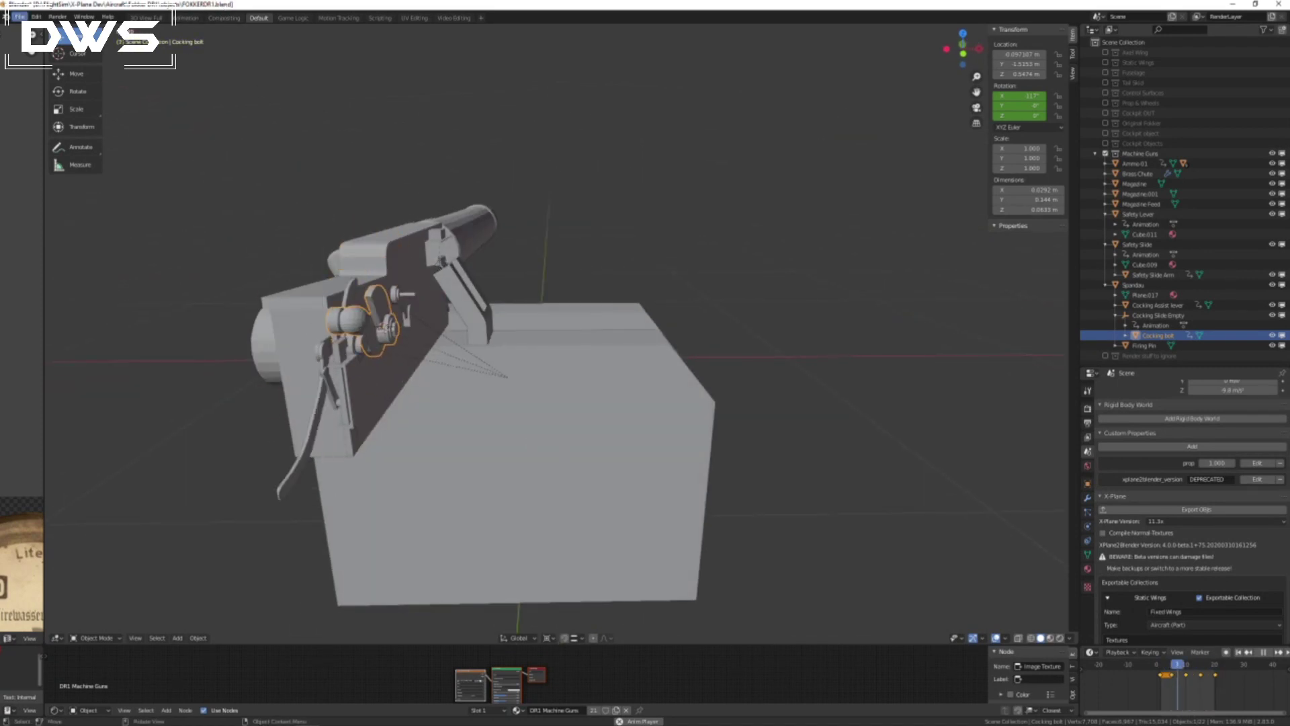
pyautogui.click(19, 16)
pyautogui.click(41, 86)
pyautogui.moveTo(591, 374); pyautogui.dragTo(511, 350, button='middle')
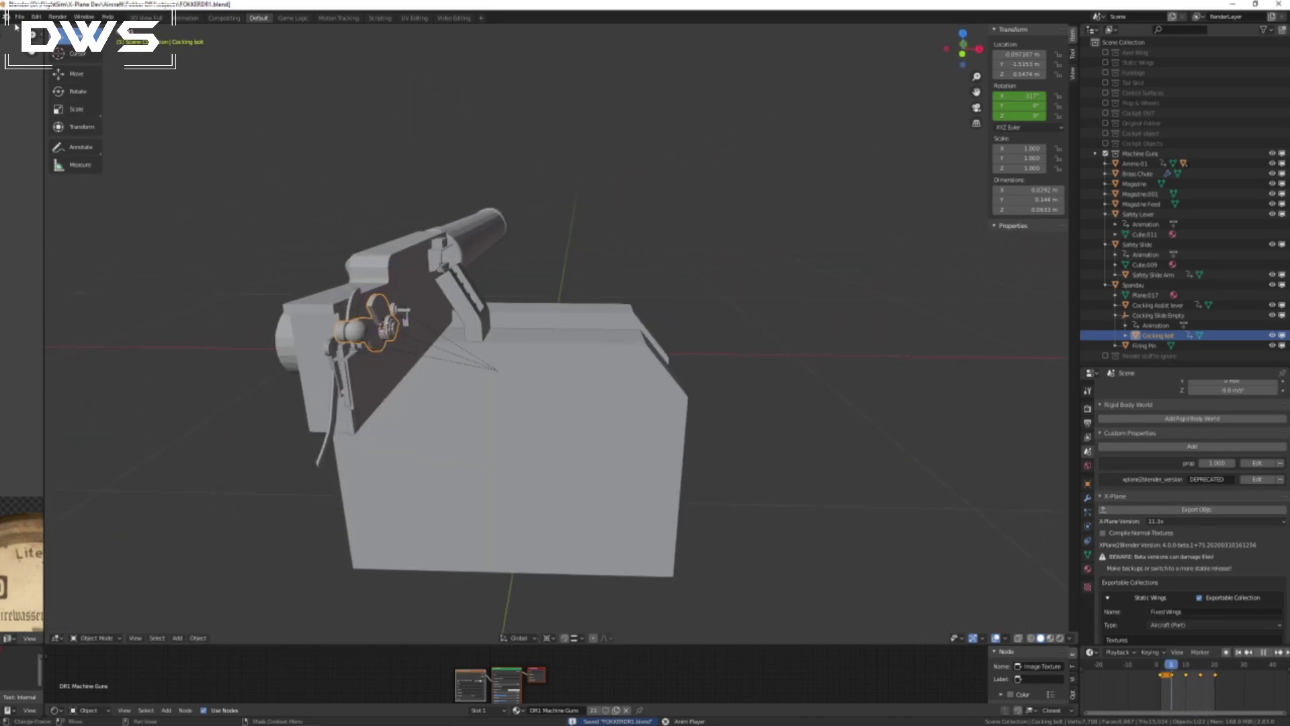
pyautogui.click(19, 16)
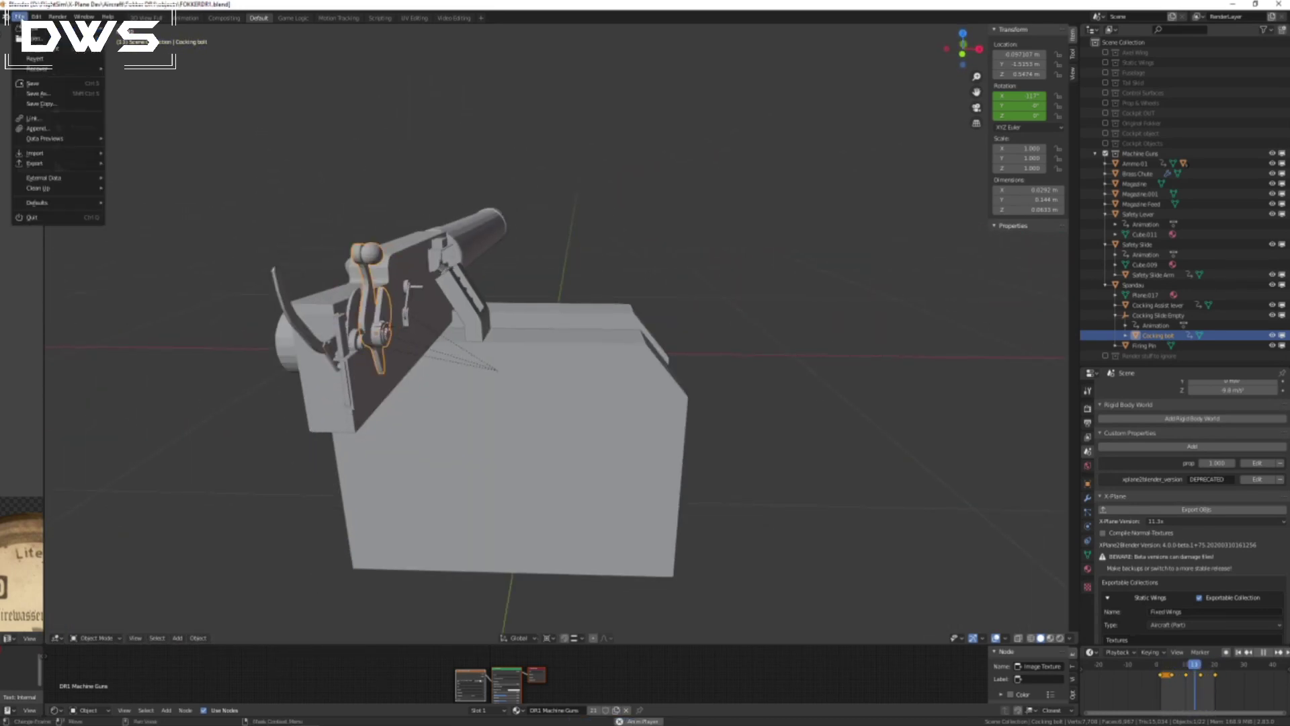
pyautogui.click(19, 16)
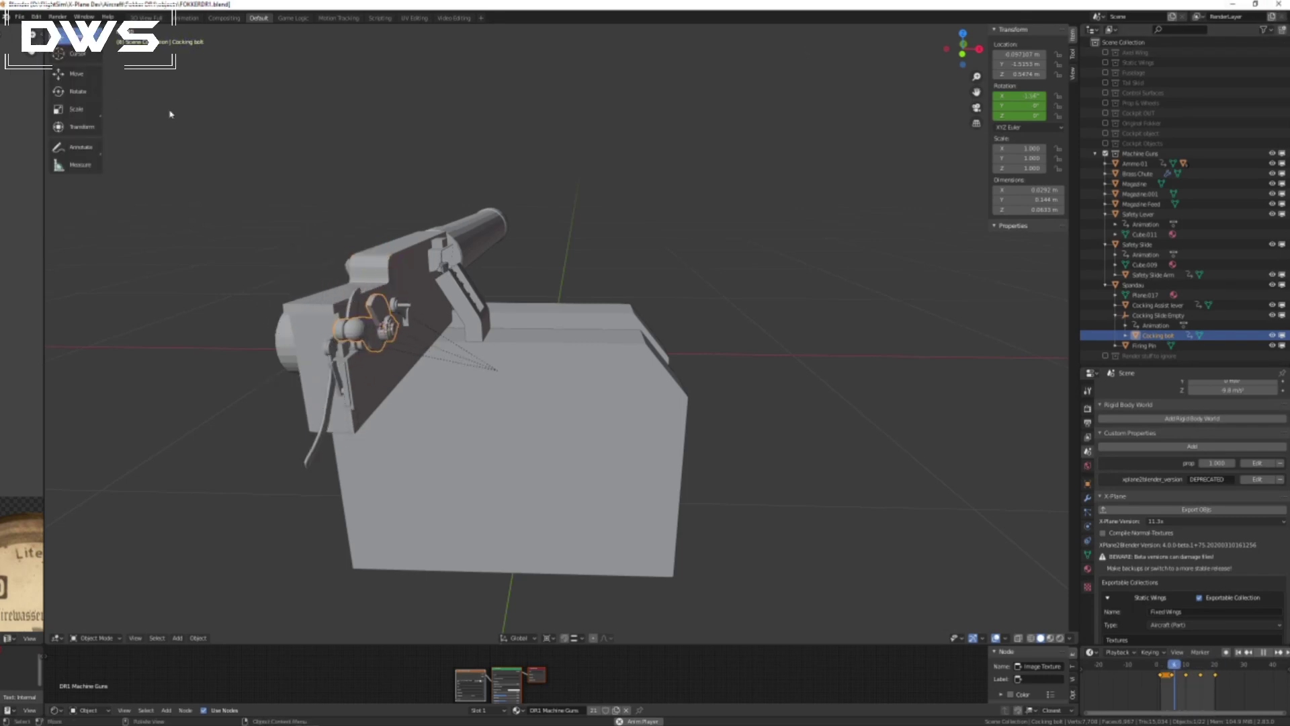
pyautogui.click(20, 16)
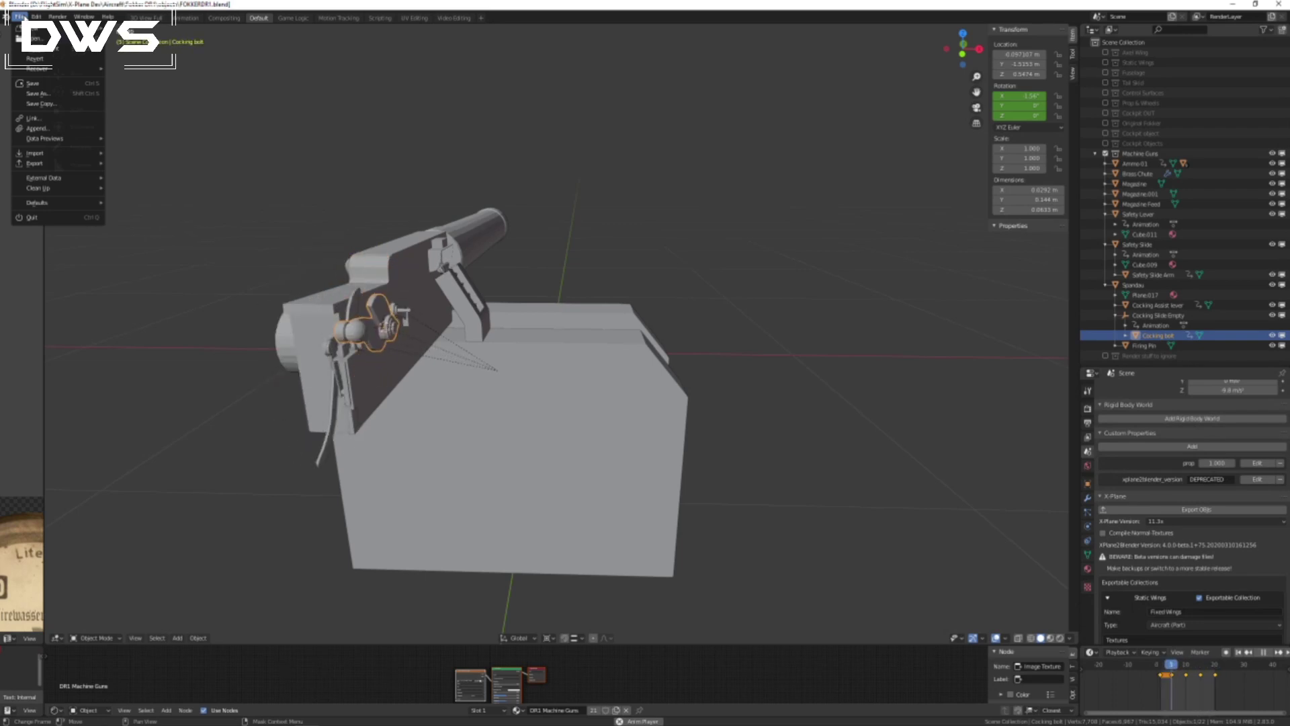
pyautogui.moveTo(27, 48)
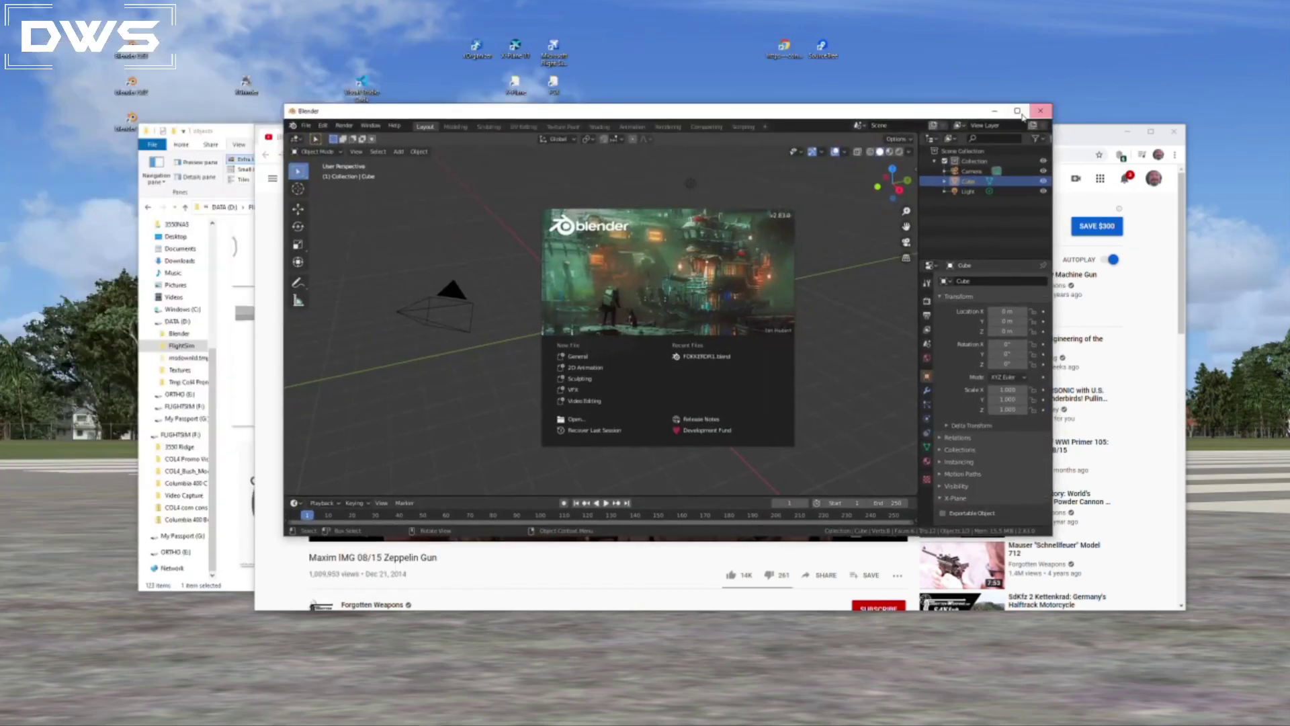
pyautogui.click(1016, 116)
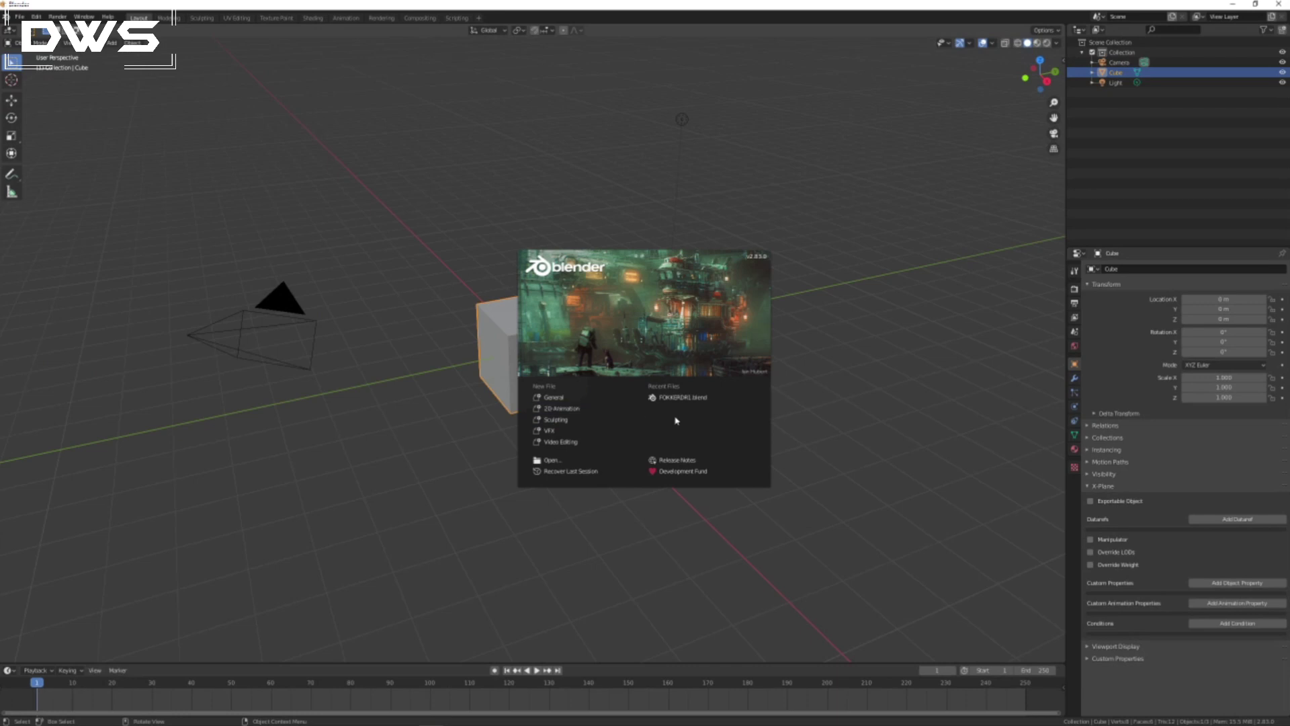
pyautogui.click(312, 371)
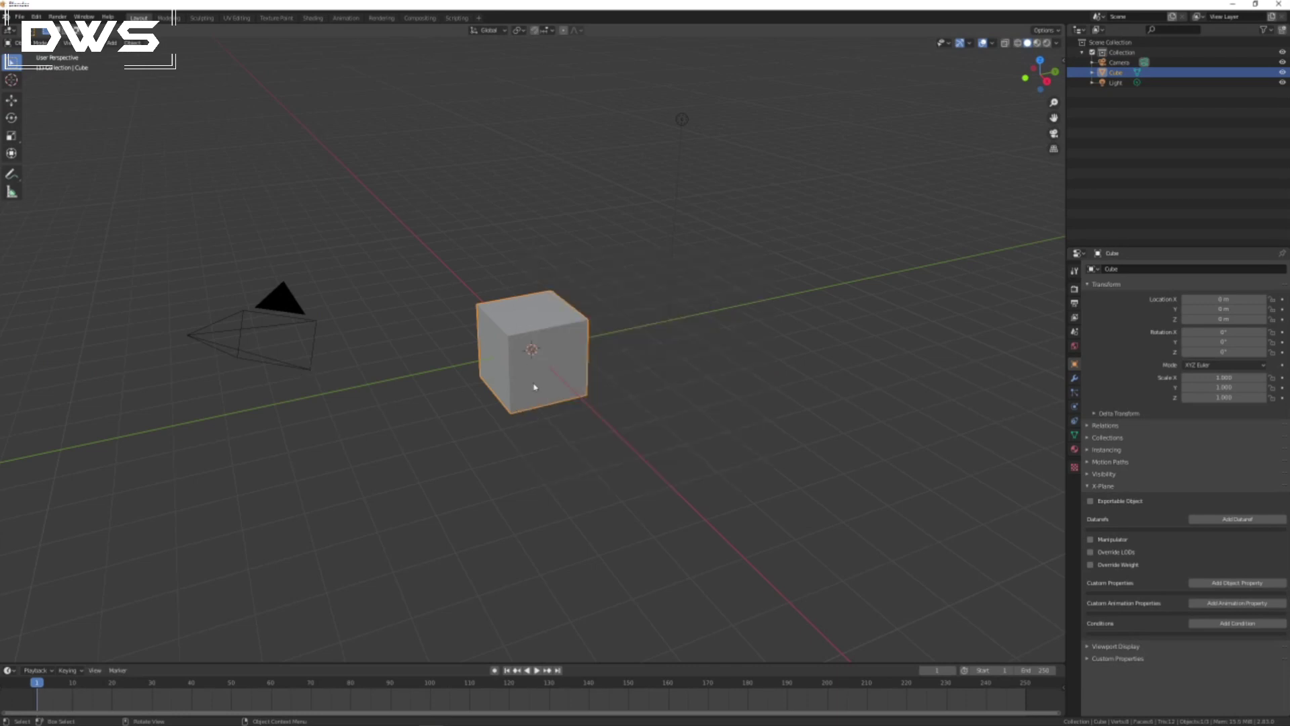
pyautogui.press('Delete')
pyautogui.moveTo(524, 432); pyautogui.dragTo(562, 407, button='middle')
pyautogui.scroll(4, 550, 357)
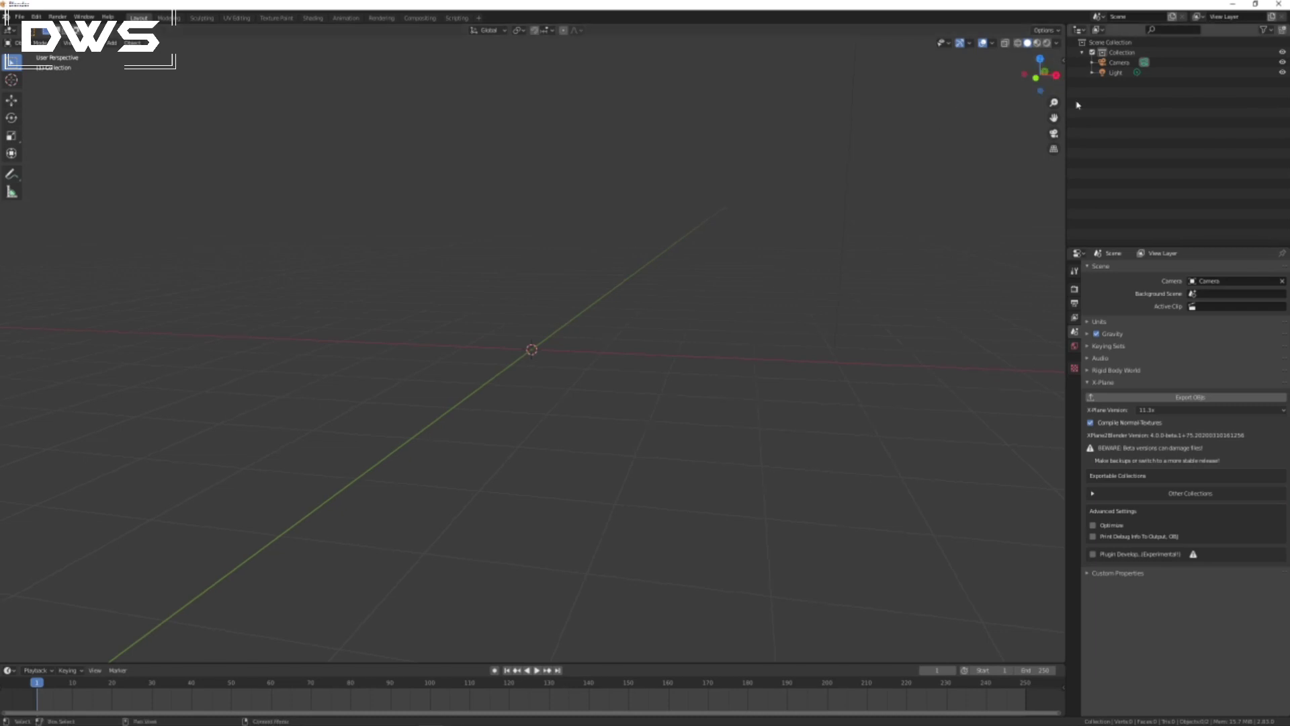
pyautogui.click(1062, 61)
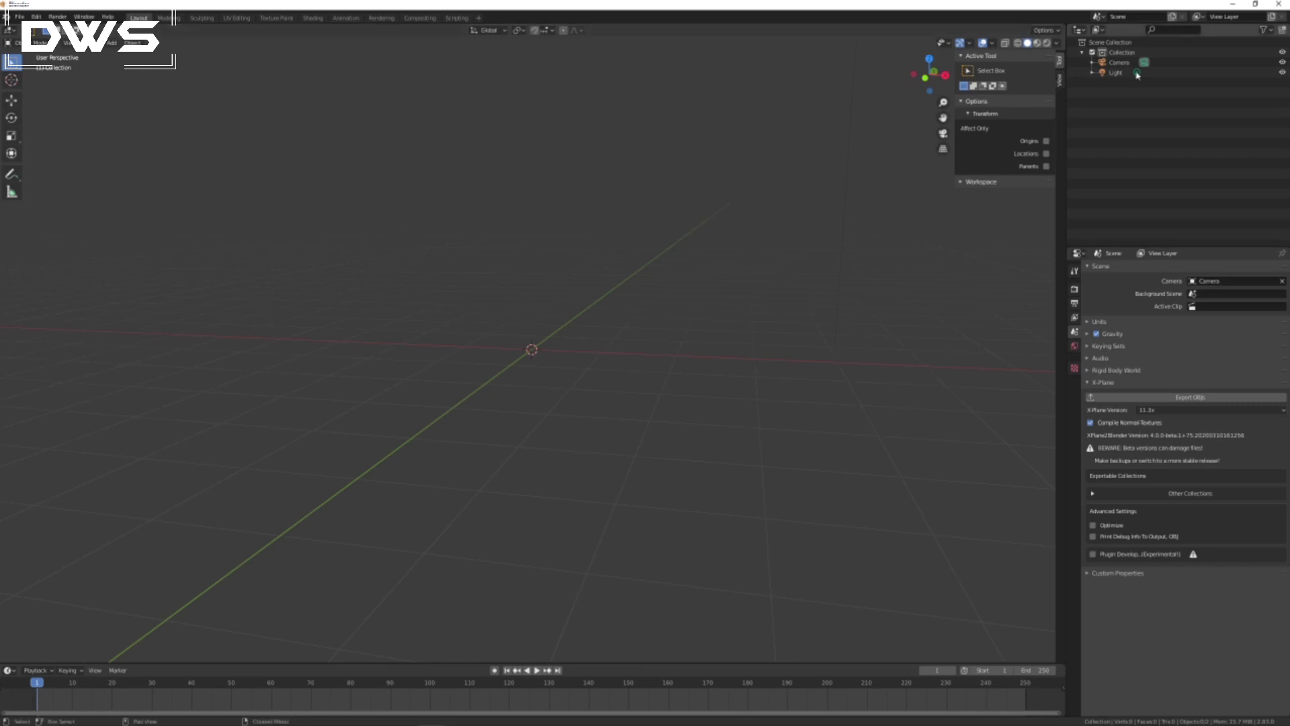
pyautogui.click(1279, 4)
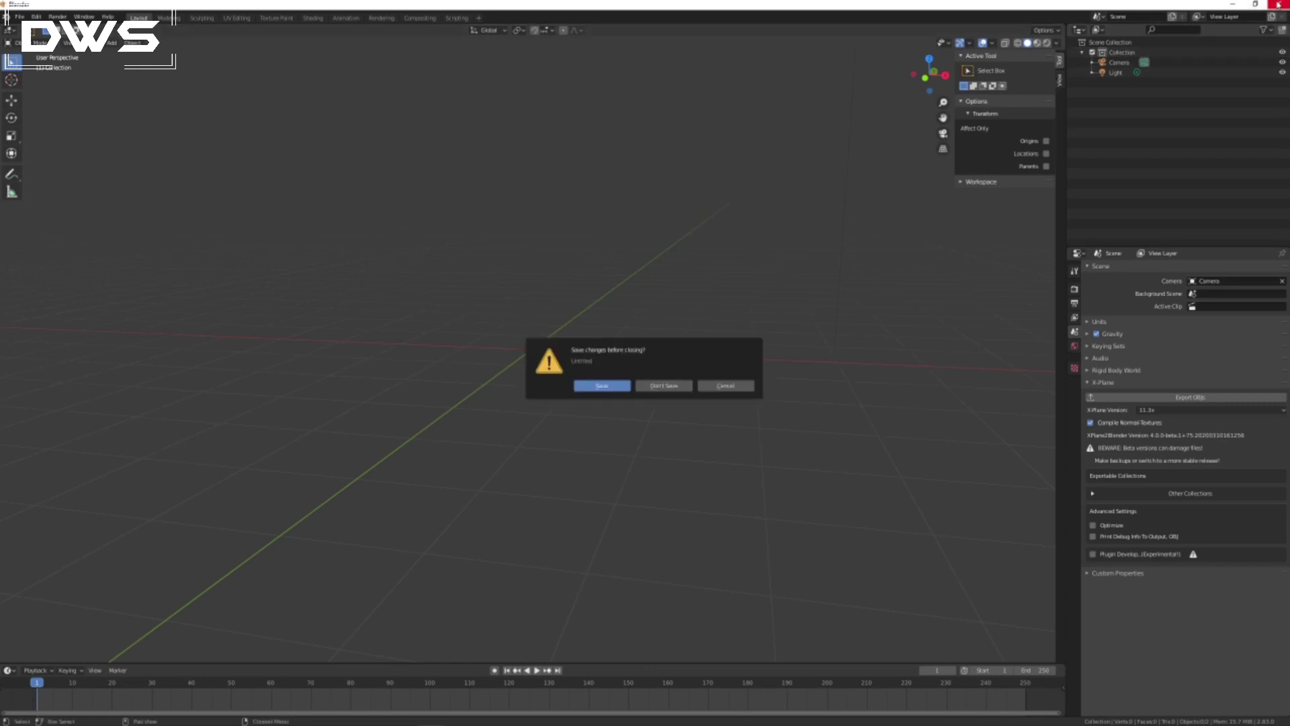
pyautogui.click(664, 385)
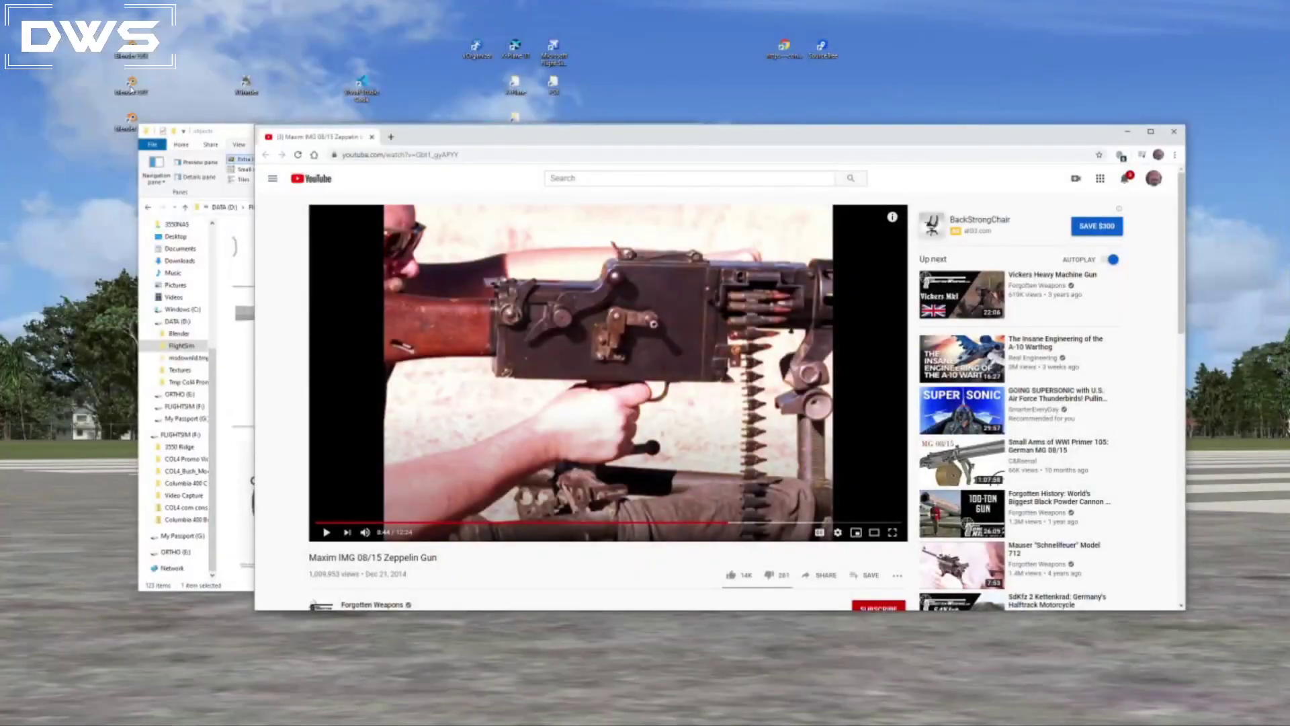
# Launch Blender 2.82 from the desktop, maximize its window and enable the Screencast Keys display.
pyautogui.click(135, 83)
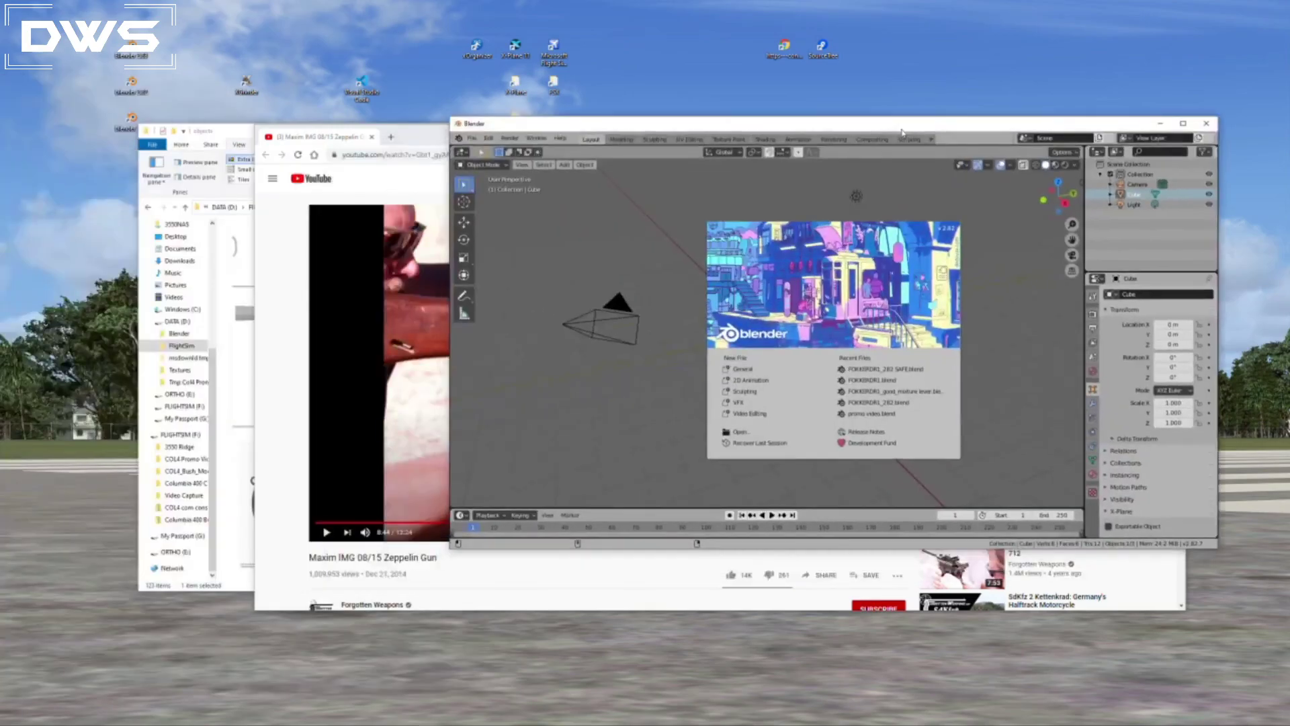
pyautogui.click(1140, 83)
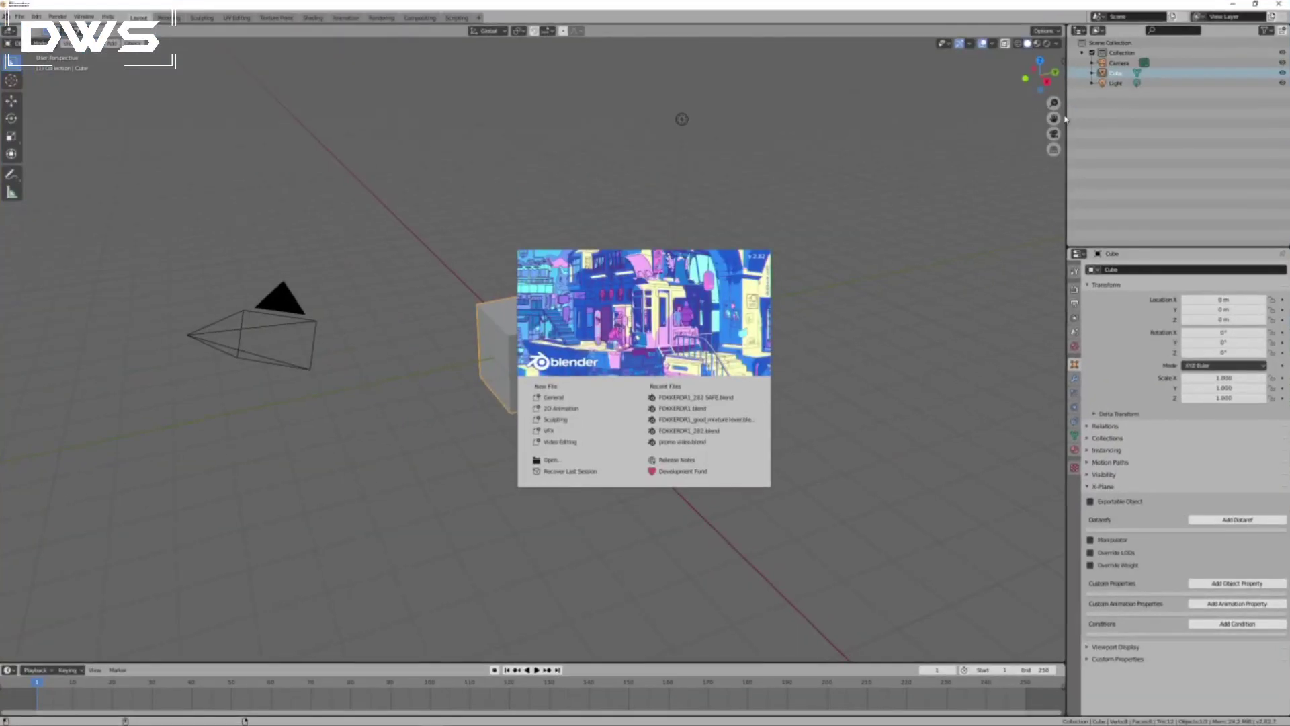
pyautogui.click(1062, 62)
pyautogui.click(1061, 61)
pyautogui.click(1061, 142)
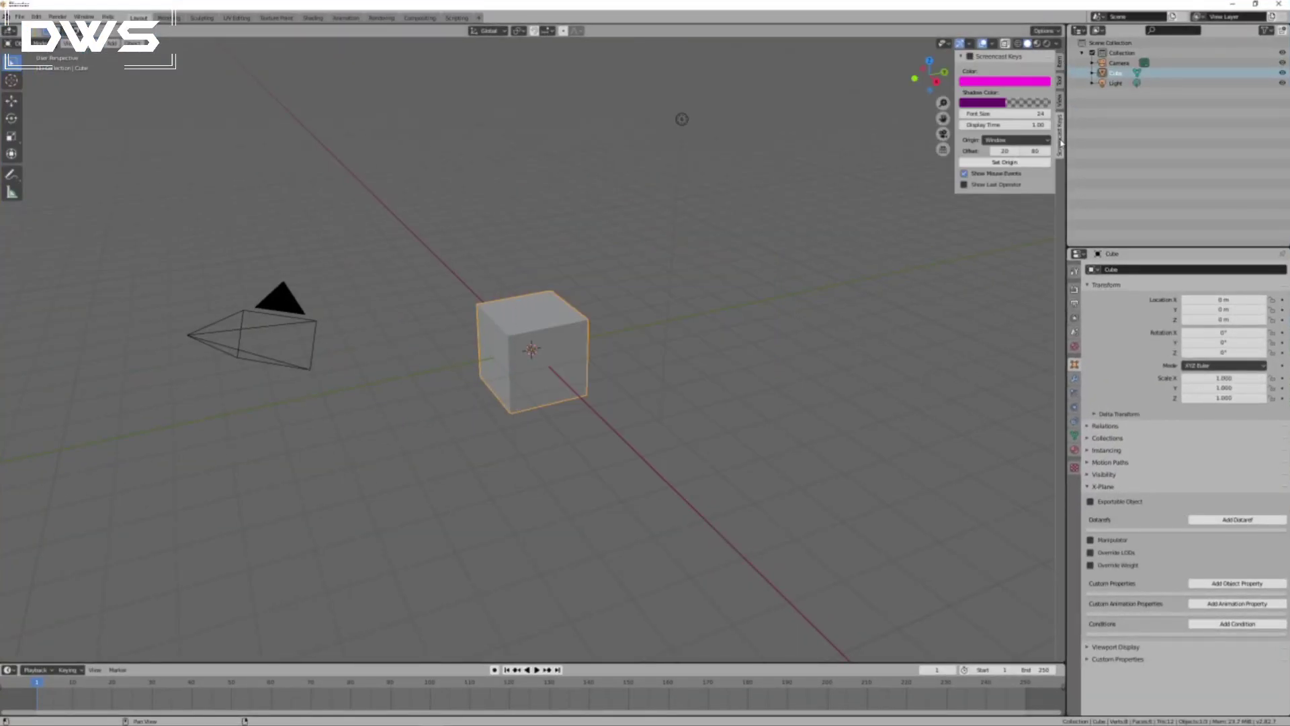
pyautogui.click(969, 57)
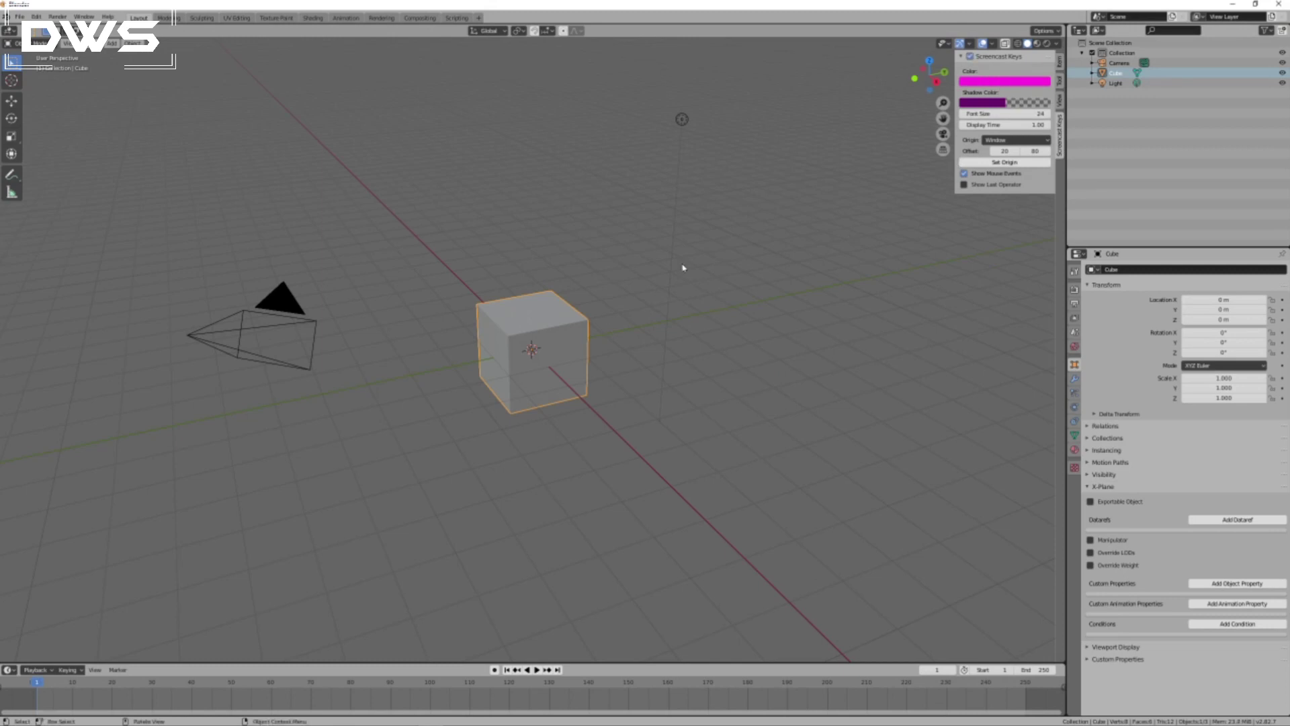
# Delete the default cube from the new scene.
pyautogui.click(530, 366)
pyautogui.press('x')
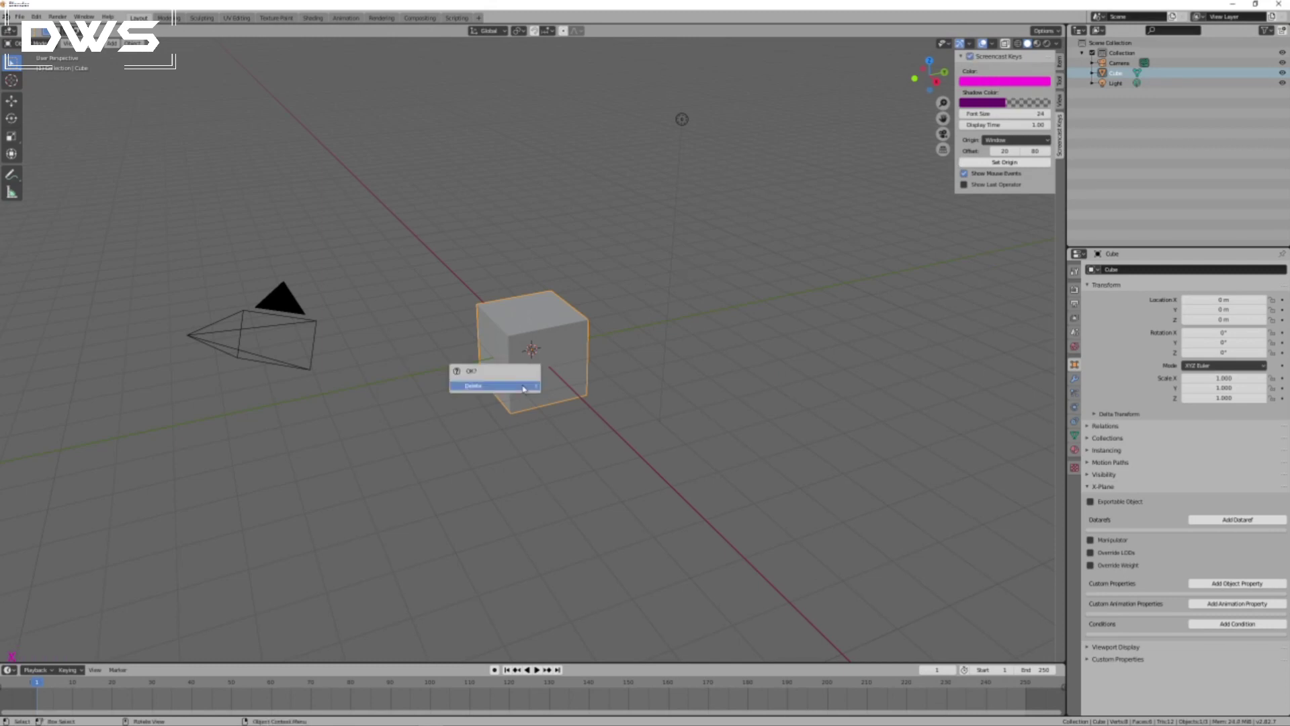
pyautogui.press('x')
pyautogui.click(518, 384)
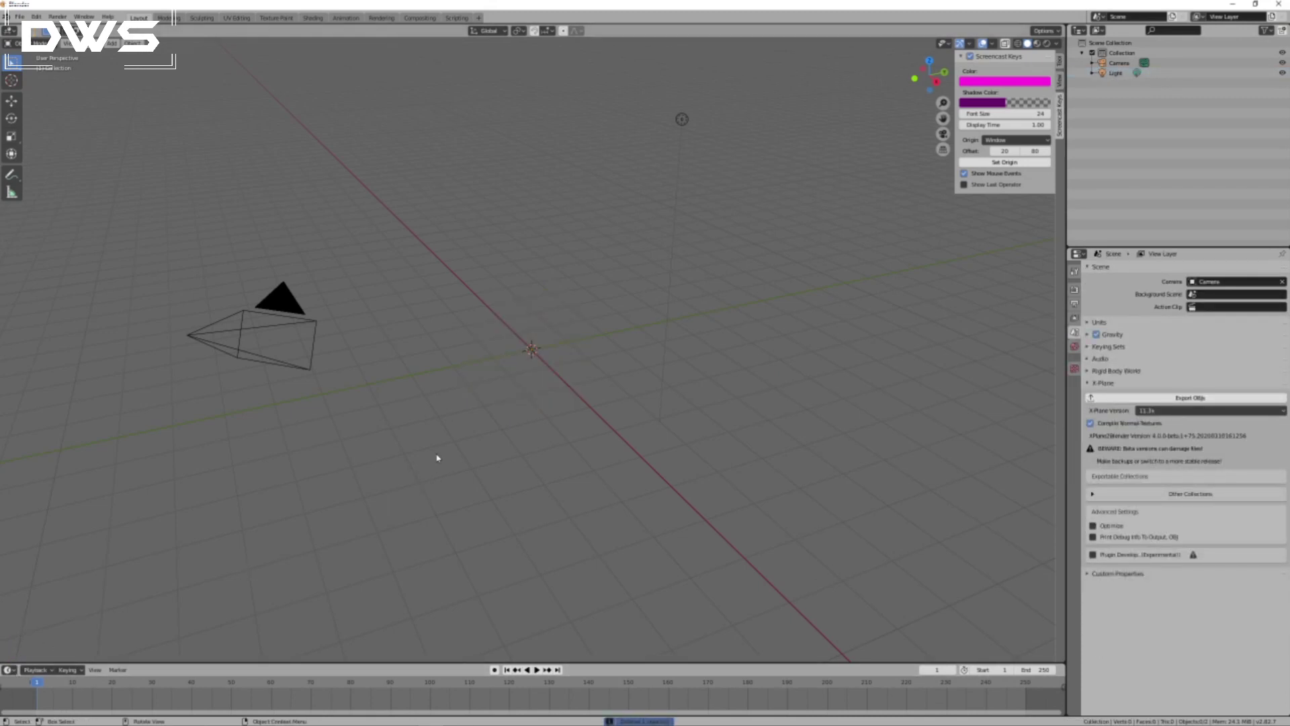
# Box-select the default camera and light and delete both from the scene.
pyautogui.moveTo(606, 351)
pyautogui.mouseDown(button='middle')
pyautogui.moveTo(625, 354)
pyautogui.moveTo(611, 354)
pyautogui.mouseUp(button='middle')
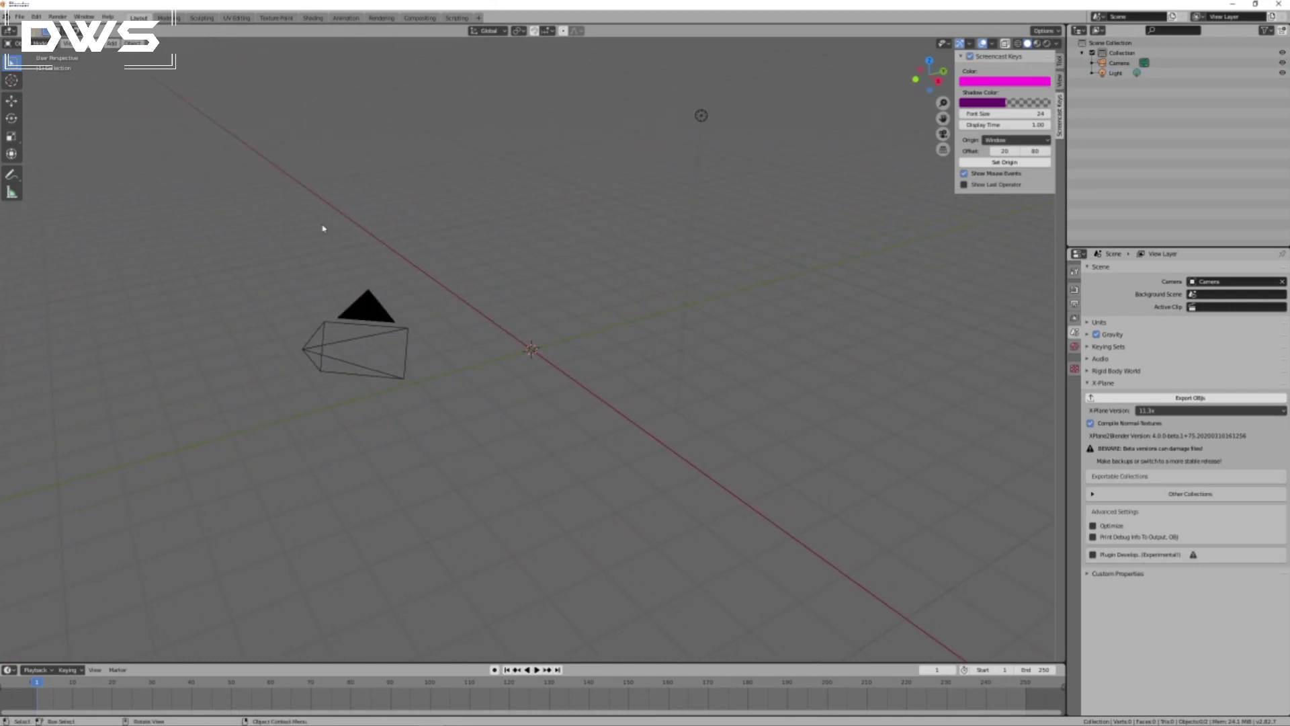
pyautogui.press('b')
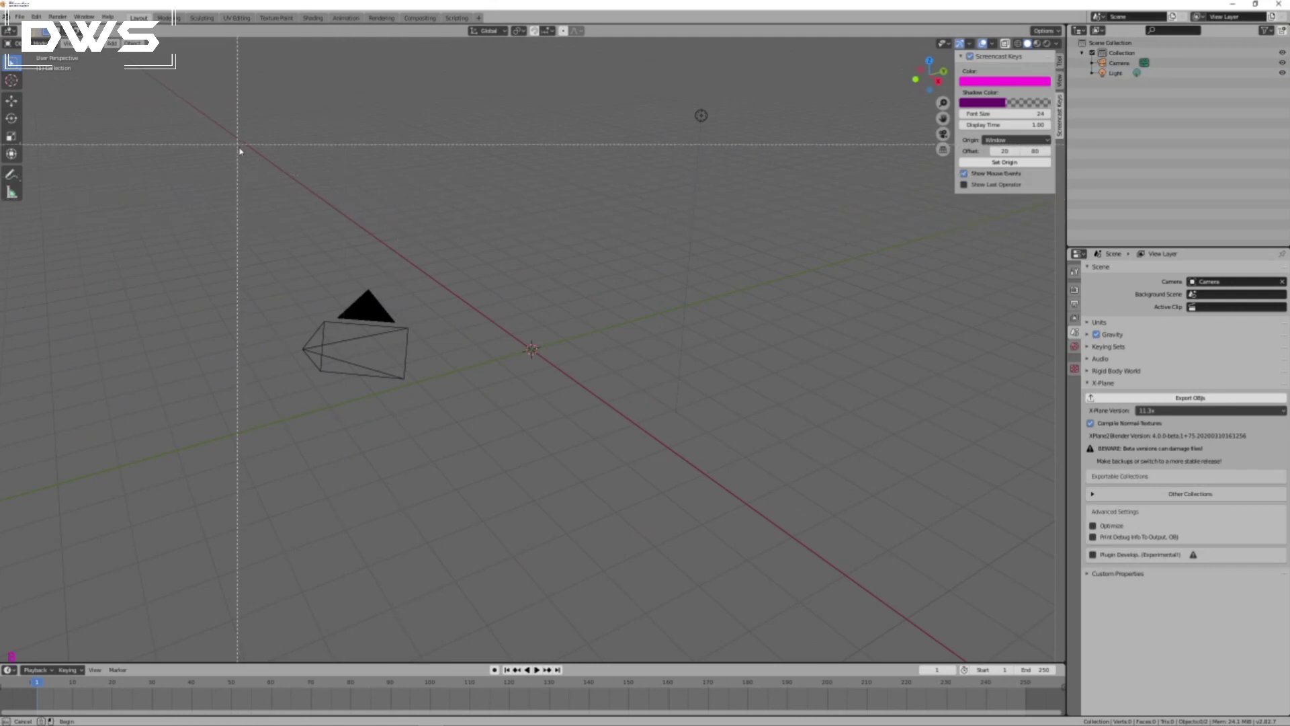
pyautogui.moveTo(193, 75); pyautogui.dragTo(782, 448)
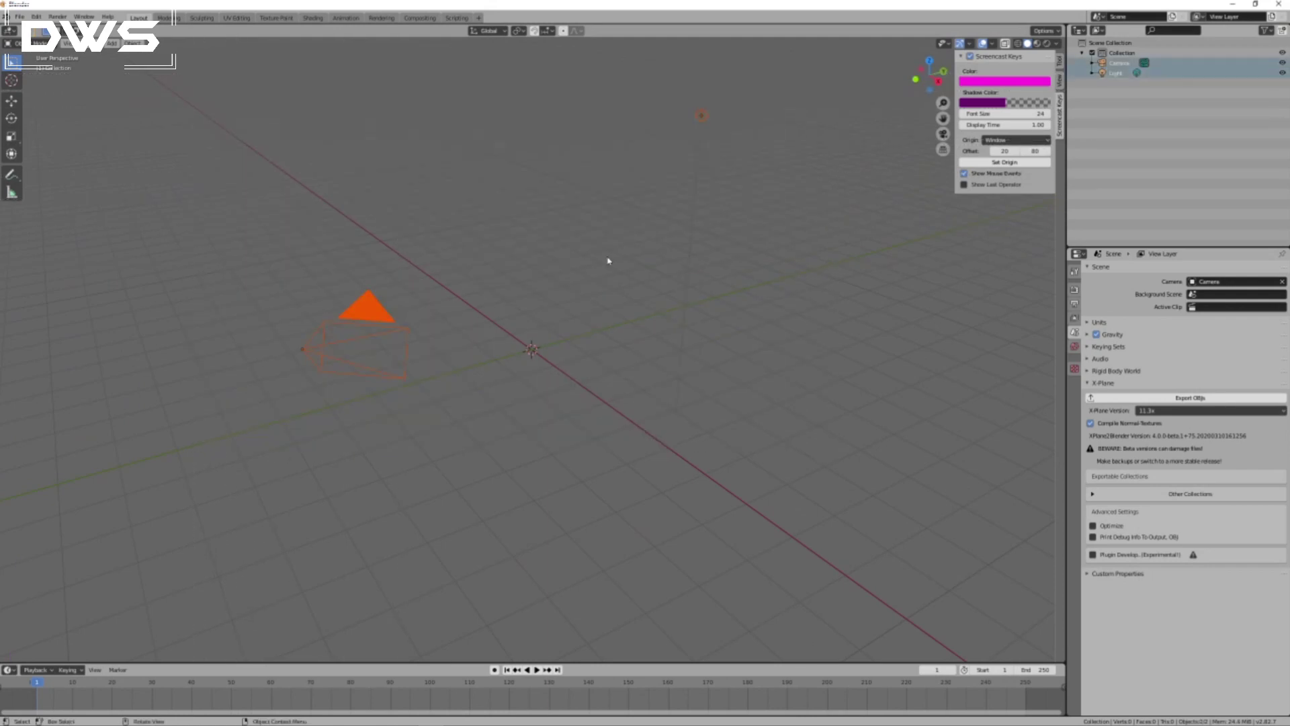
pyautogui.press('x')
pyautogui.click(605, 257)
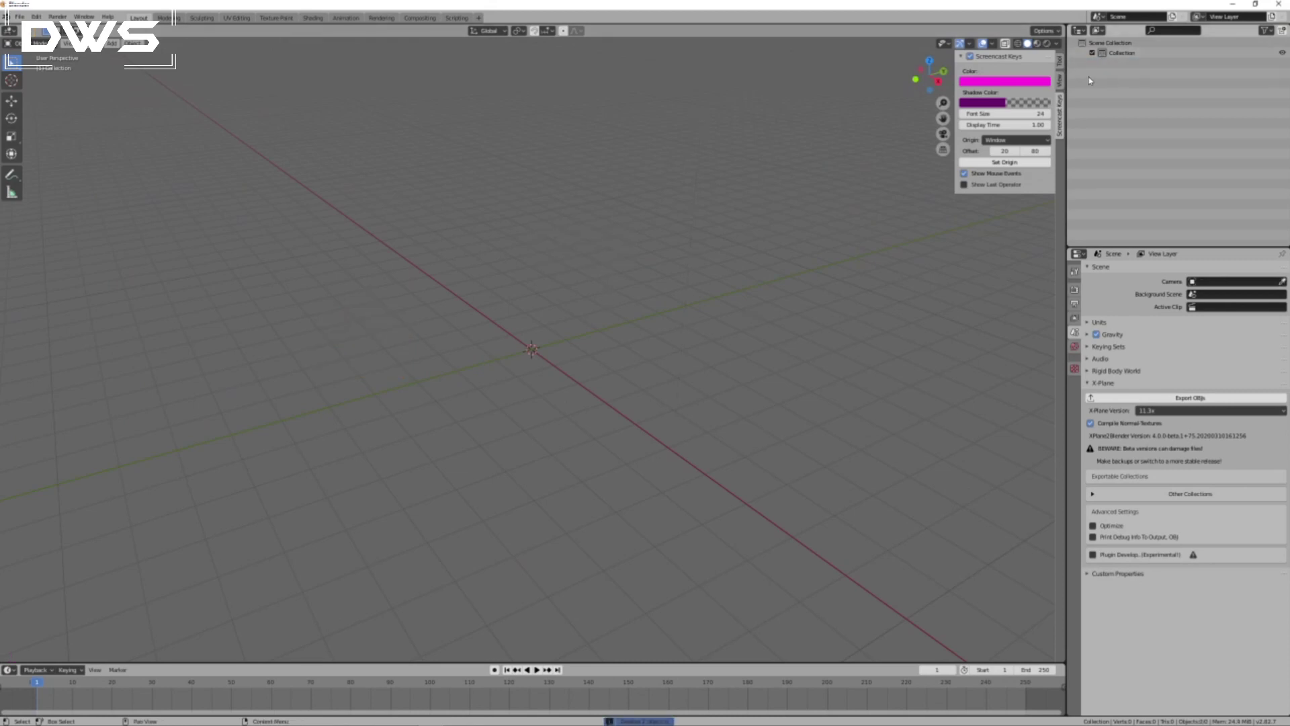
# Add an image-type empty to the scene's Collection at the world origin.
pyautogui.click(1109, 54)
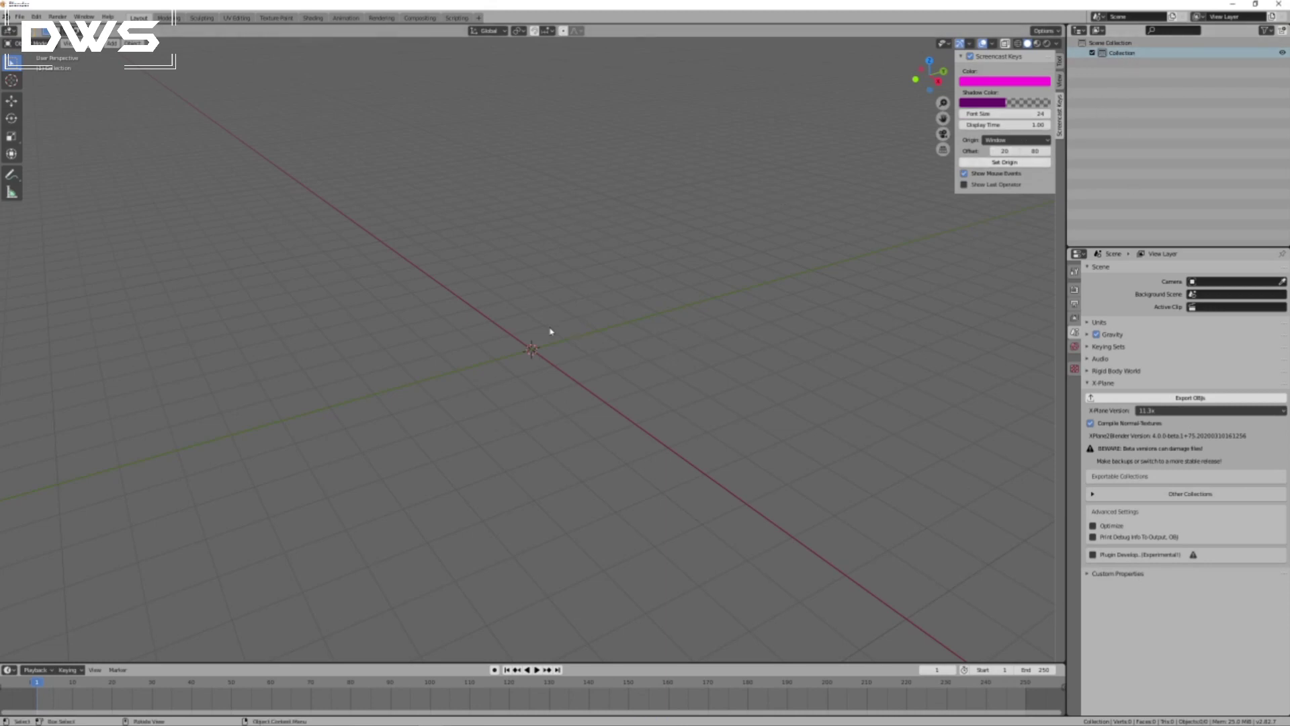
pyautogui.moveTo(630, 383)
pyautogui.mouseDown(button='middle')
pyautogui.moveTo(639, 374)
pyautogui.moveTo(628, 371)
pyautogui.mouseUp(button='middle')
pyautogui.press('shift')
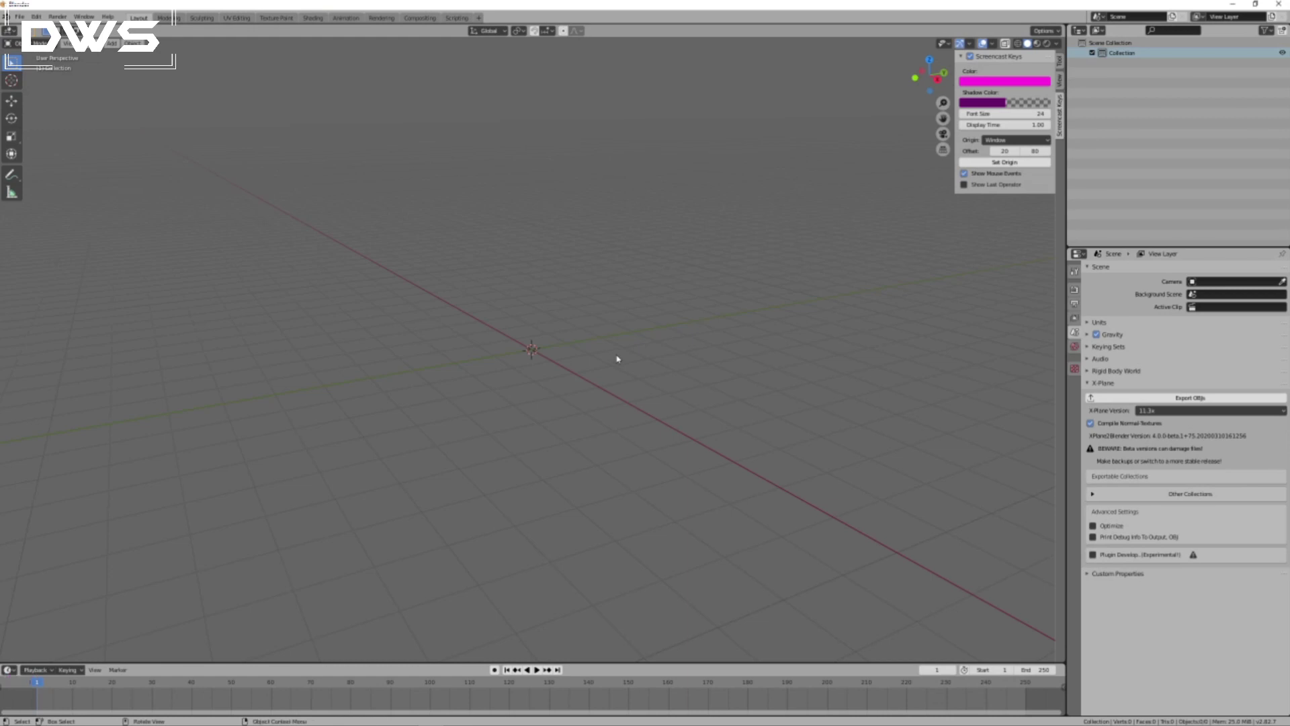
pyautogui.hotkey('shift', 'a')
pyautogui.moveTo(618, 358)
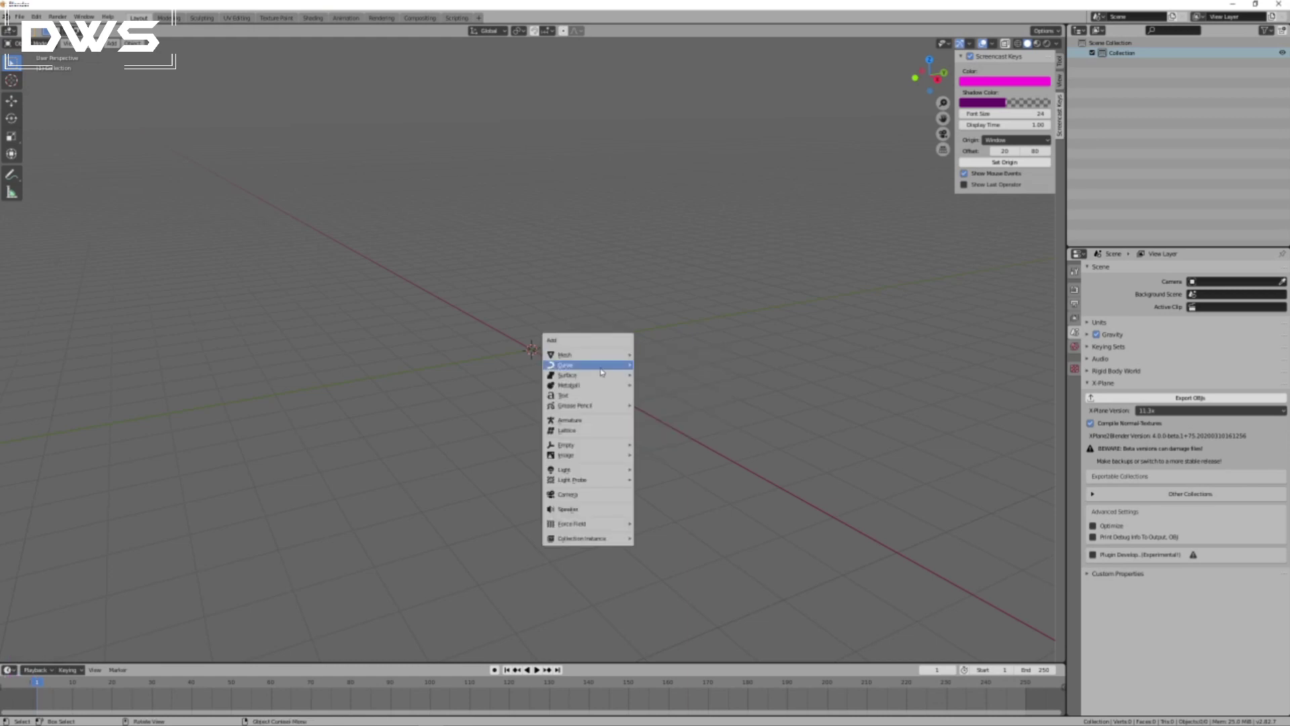
pyautogui.hotkey('shift', 'a')
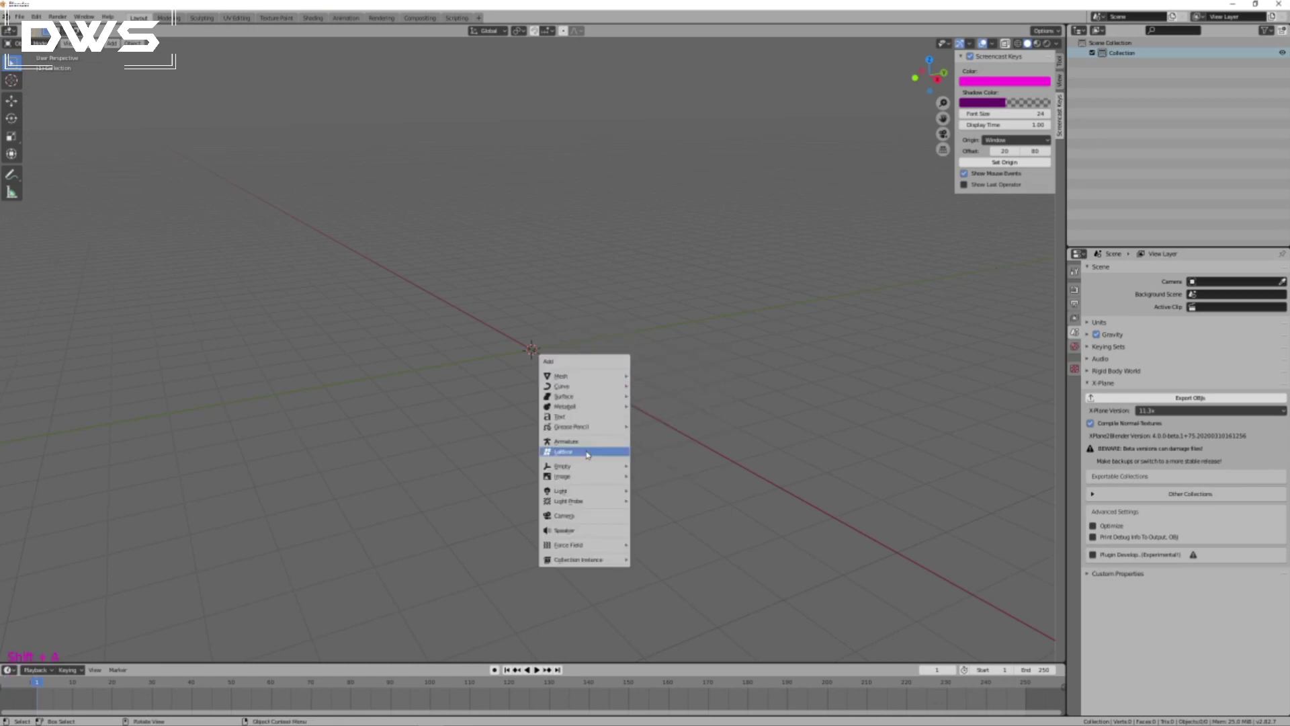
pyautogui.moveTo(578, 468)
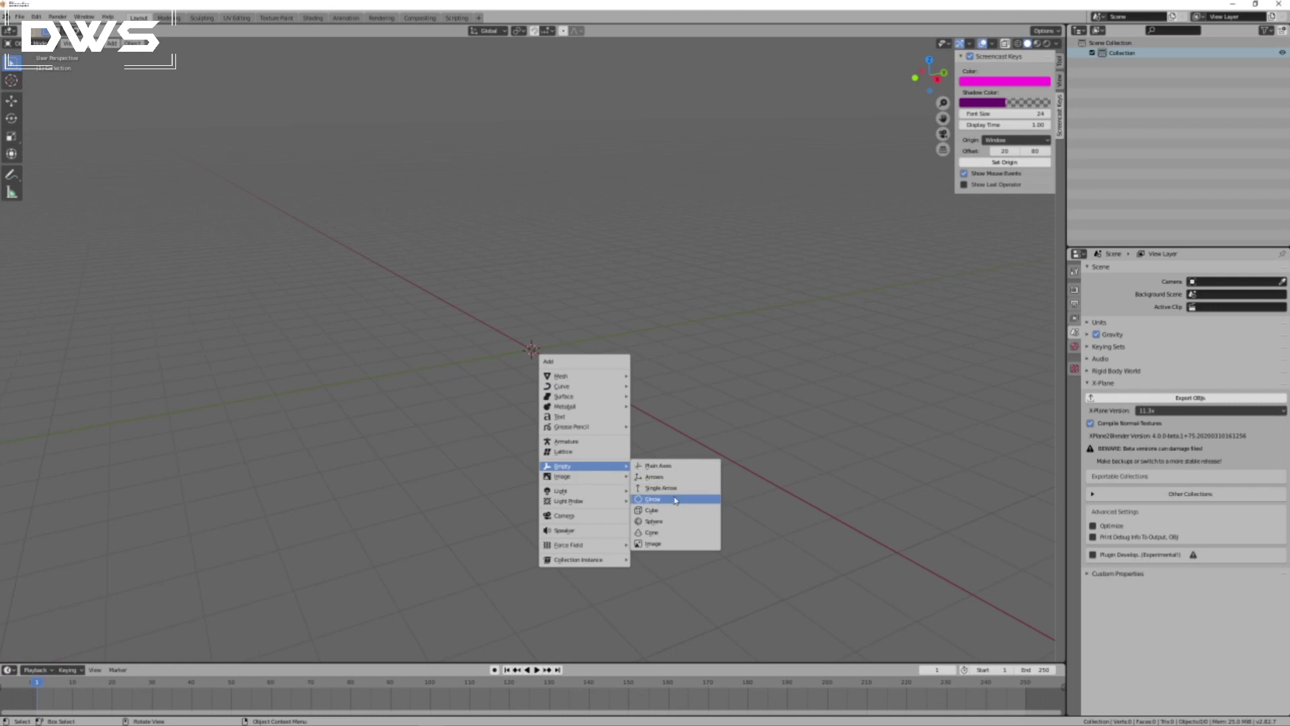
pyautogui.click(652, 545)
# Rotate the image empty 90 degrees about the Y axis so that it stands upright.
pyautogui.moveTo(429, 472); pyautogui.dragTo(404, 481, button='middle')
pyautogui.scroll(2, 521, 350)
pyautogui.scroll(1, 521, 350)
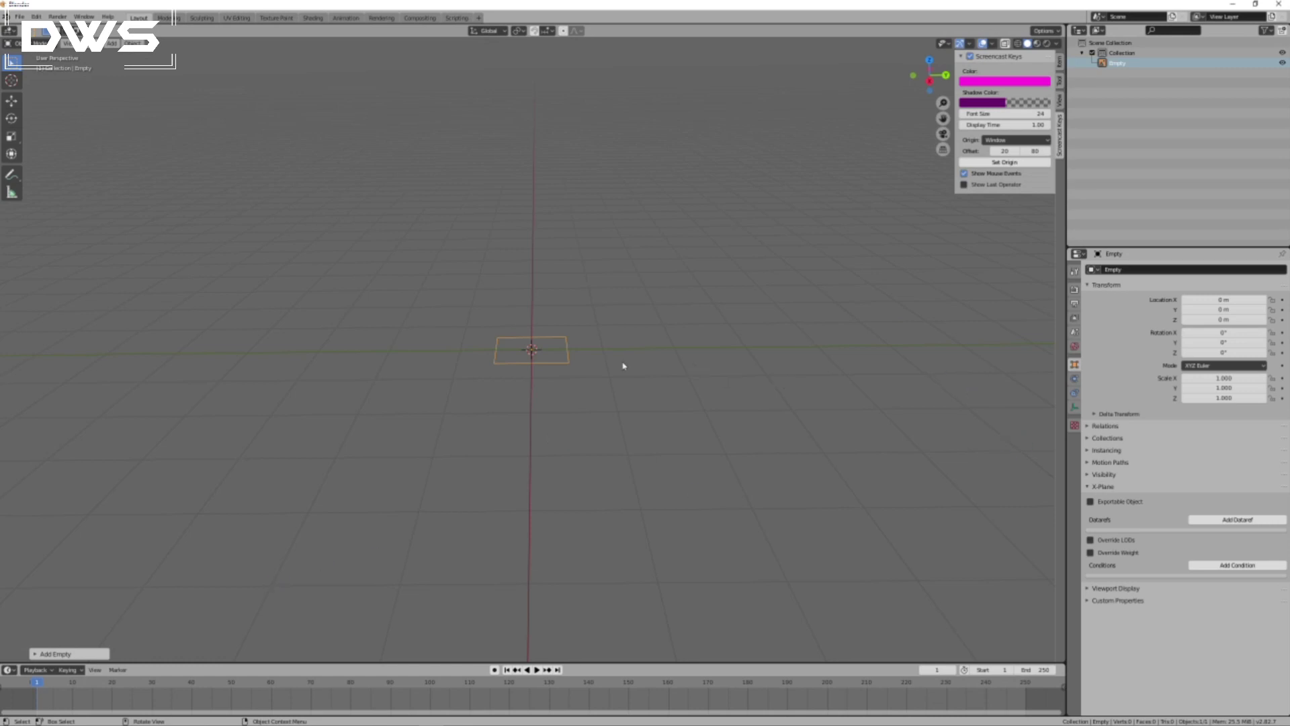
pyautogui.press('x')
pyautogui.press('r')
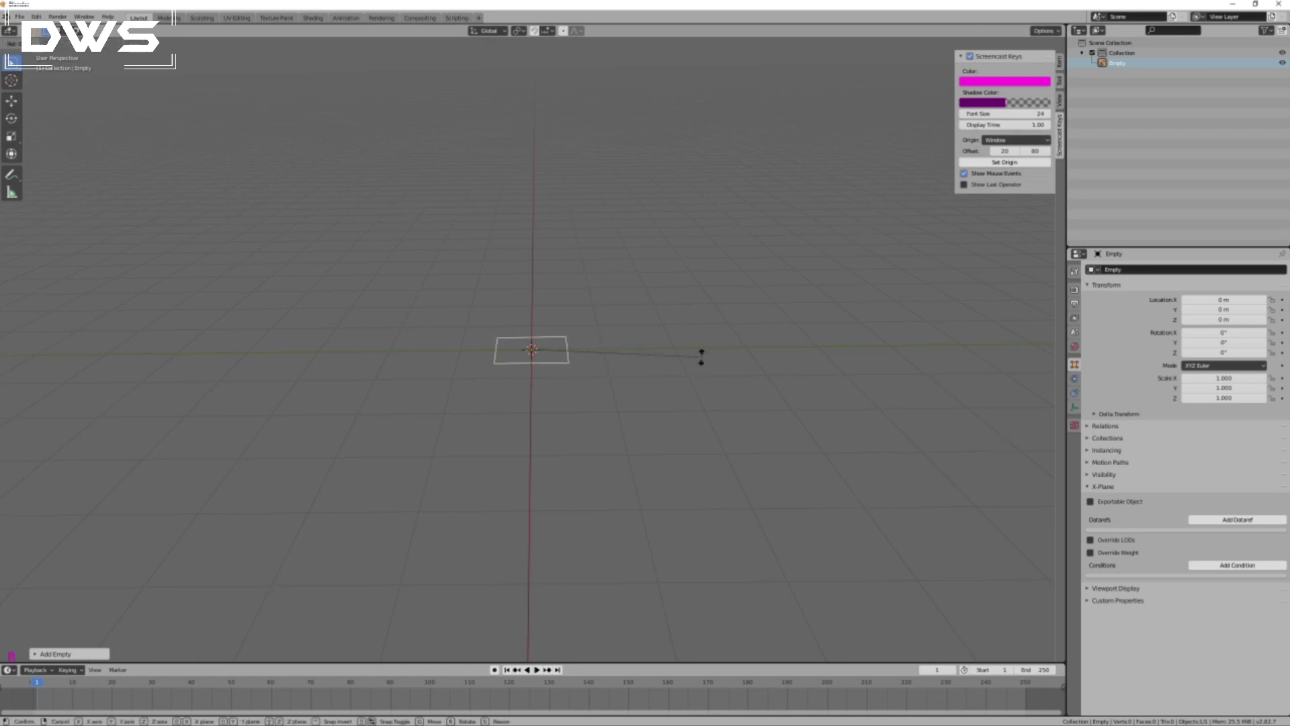
pyautogui.press('y')
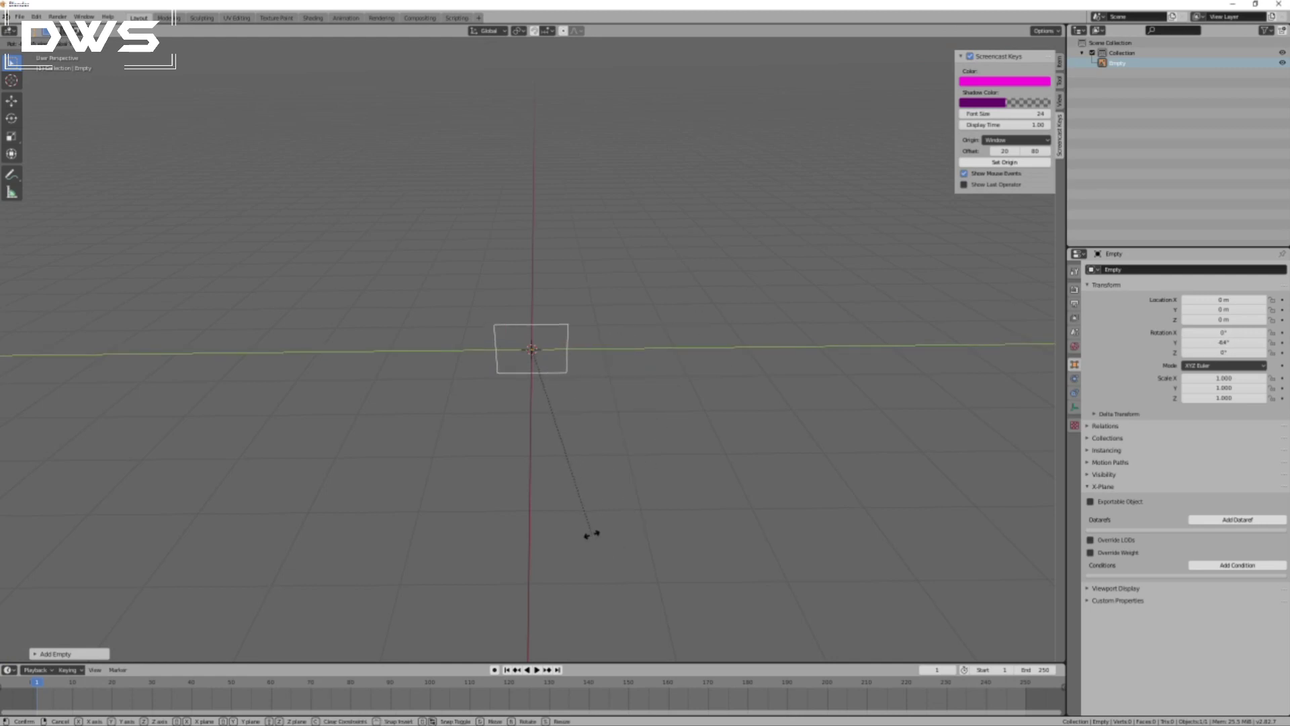
pyautogui.write('90')
pyautogui.press('Return')
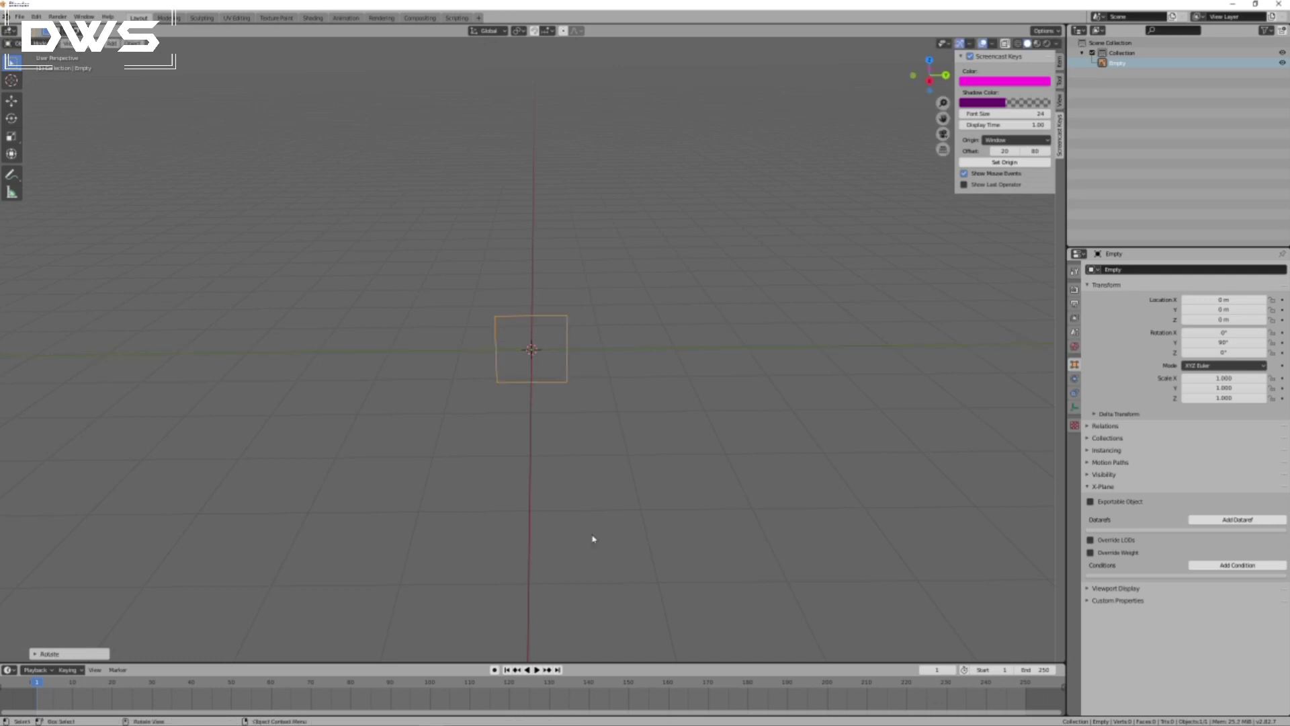
pyautogui.moveTo(602, 343); pyautogui.dragTo(594, 371, button='middle')
pyautogui.moveTo(588, 374)
pyautogui.mouseDown(button='middle')
pyautogui.moveTo(668, 377)
pyautogui.moveTo(573, 377)
pyautogui.moveTo(592, 377)
pyautogui.mouseUp(button='middle')
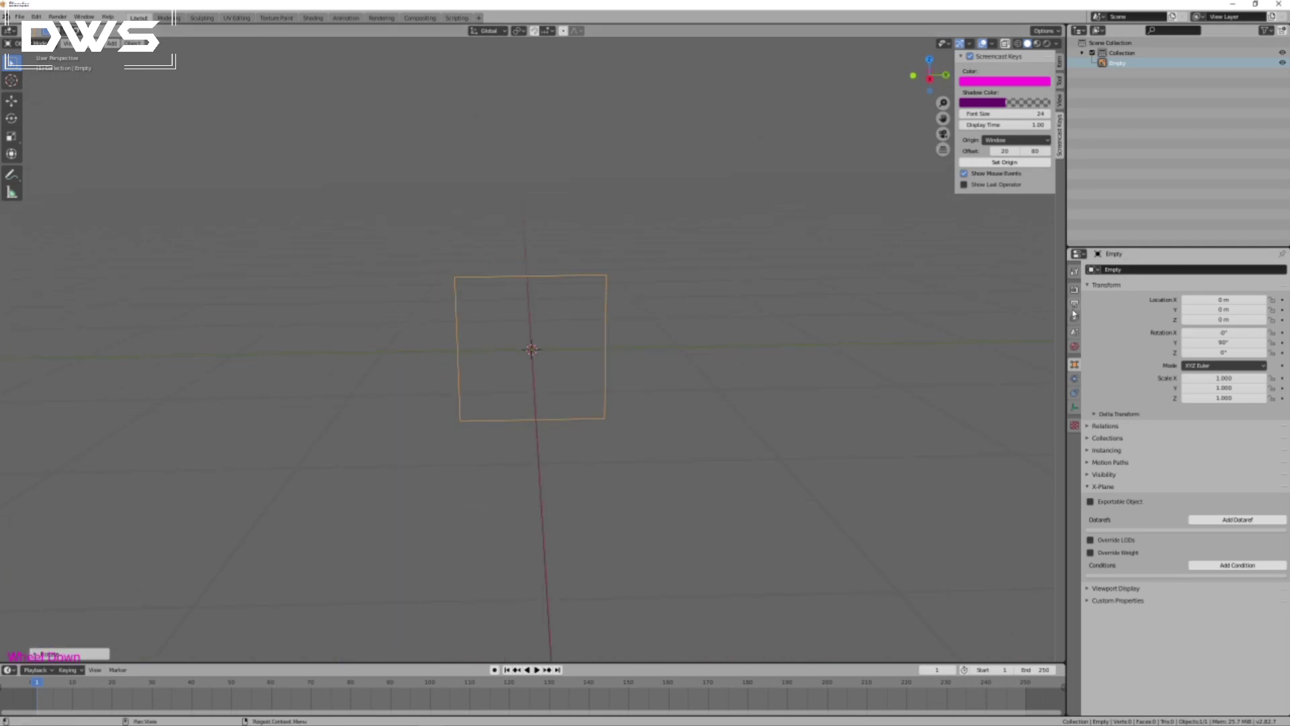
# Load spandau side view.png from the Fokker DR1 objects folder on drive D as the empty's image.
pyautogui.click(1074, 408)
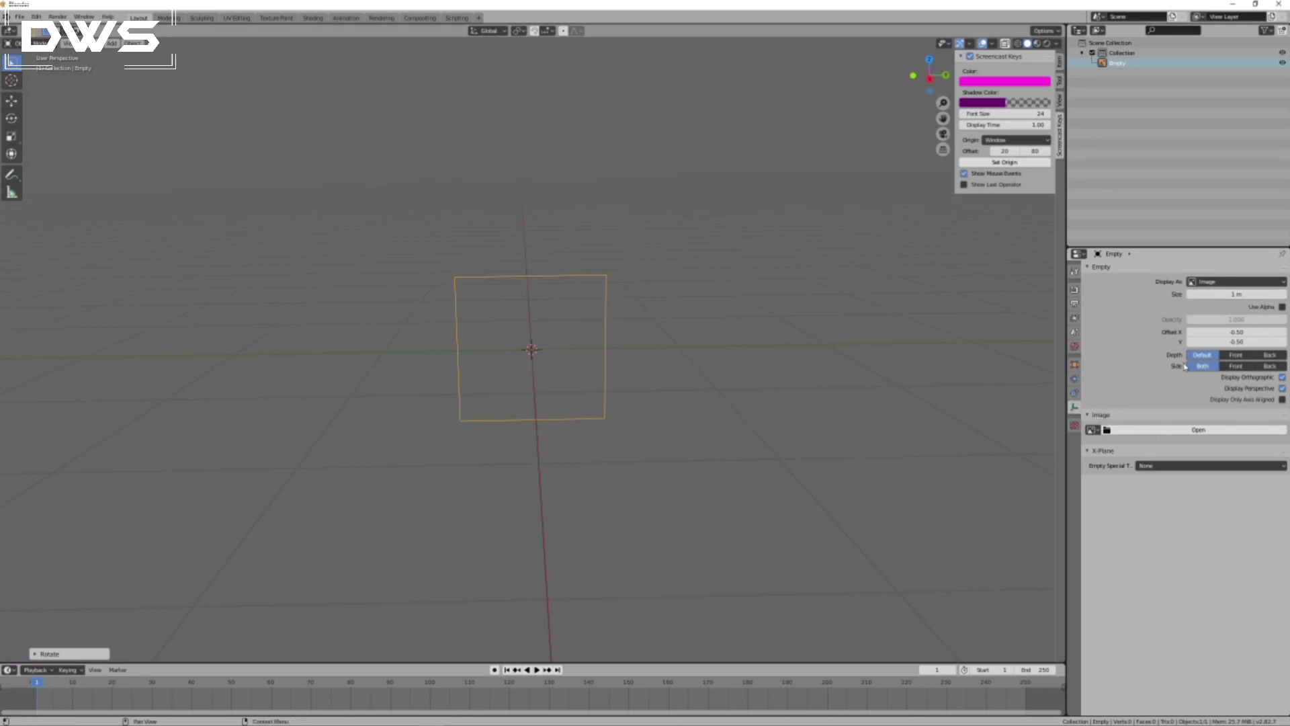
pyautogui.click(1146, 430)
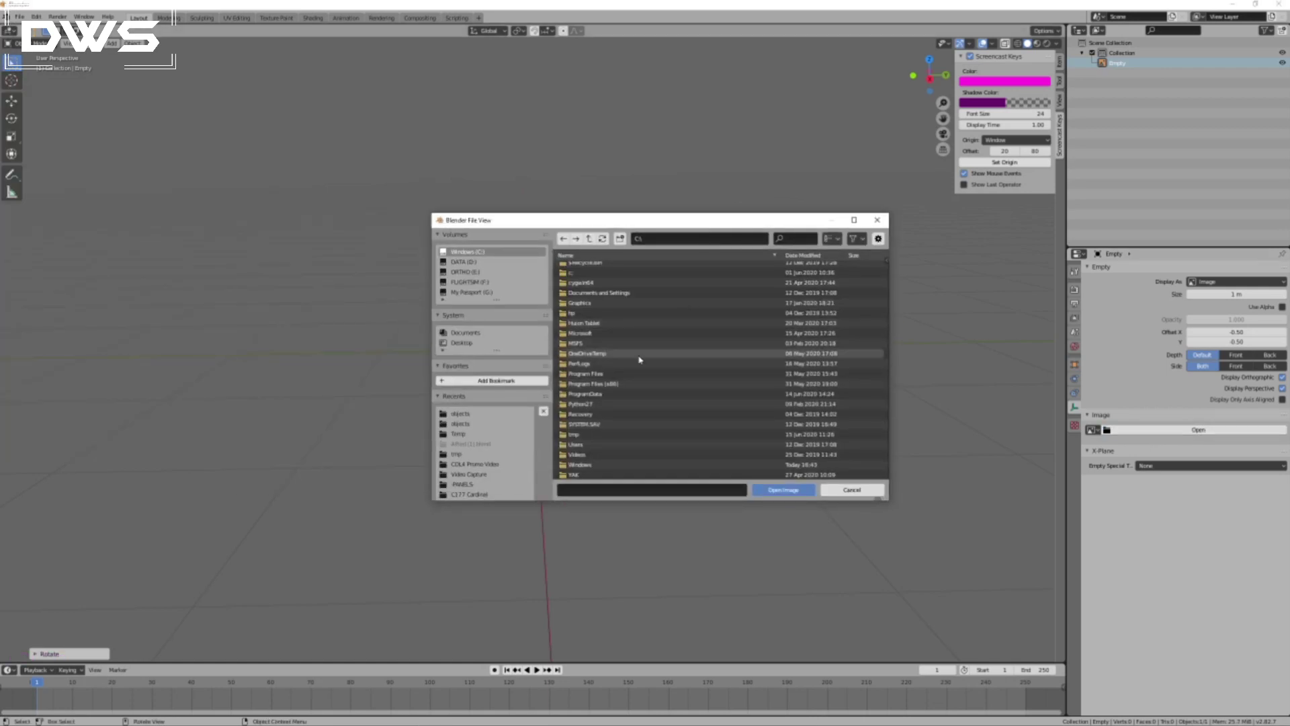
pyautogui.click(464, 261)
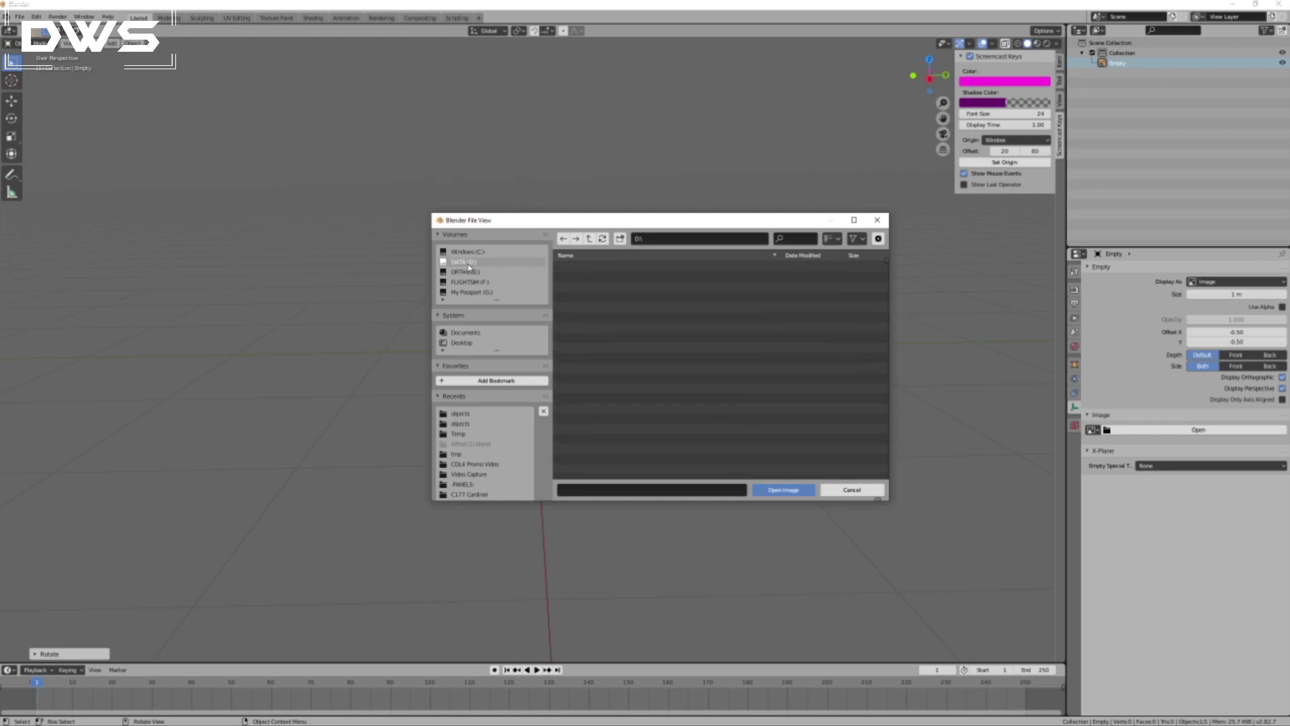
pyautogui.doubleClick(585, 292)
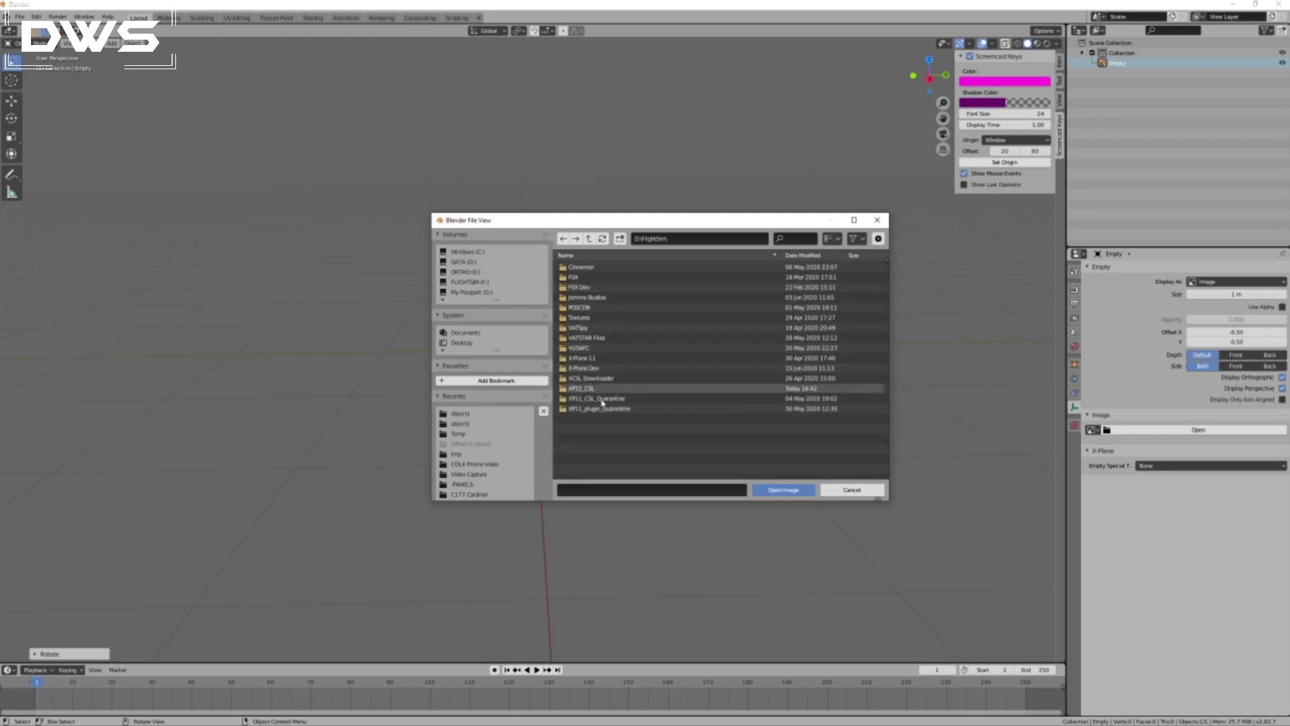
pyautogui.doubleClick(589, 367)
pyautogui.doubleClick(578, 266)
pyautogui.click(576, 308)
pyautogui.doubleClick(577, 308)
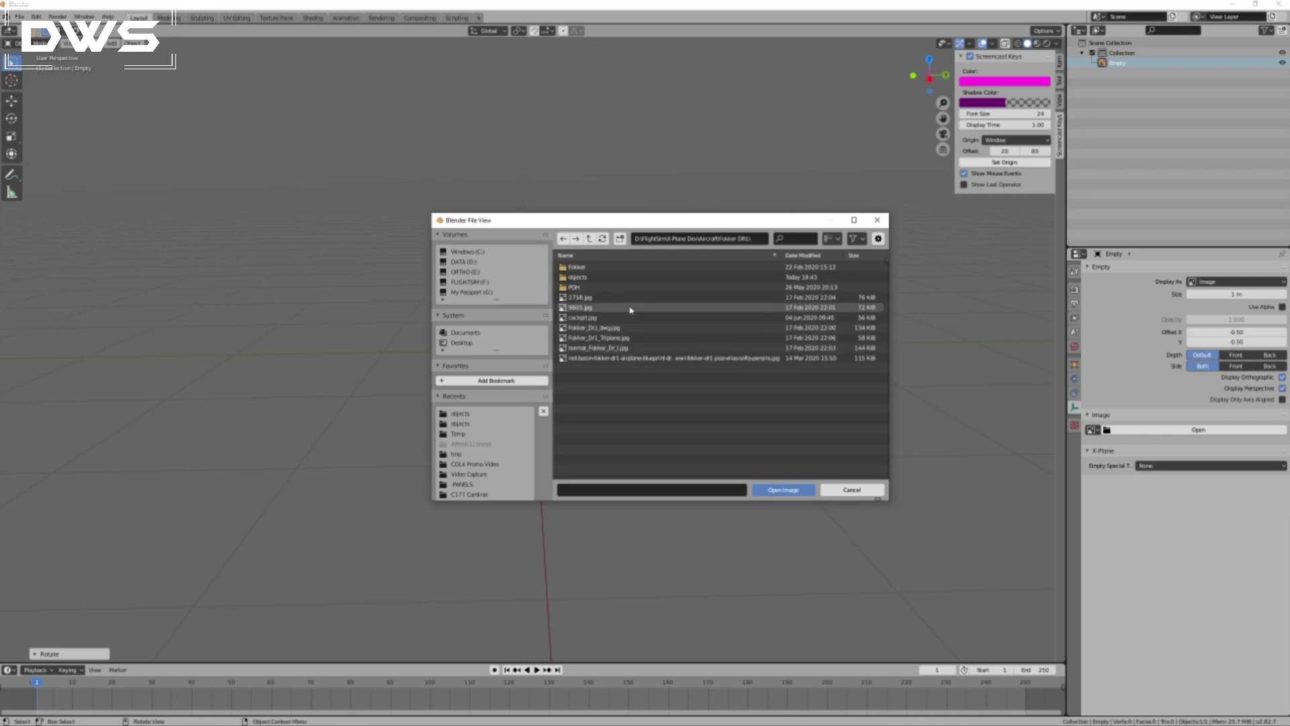
pyautogui.doubleClick(581, 276)
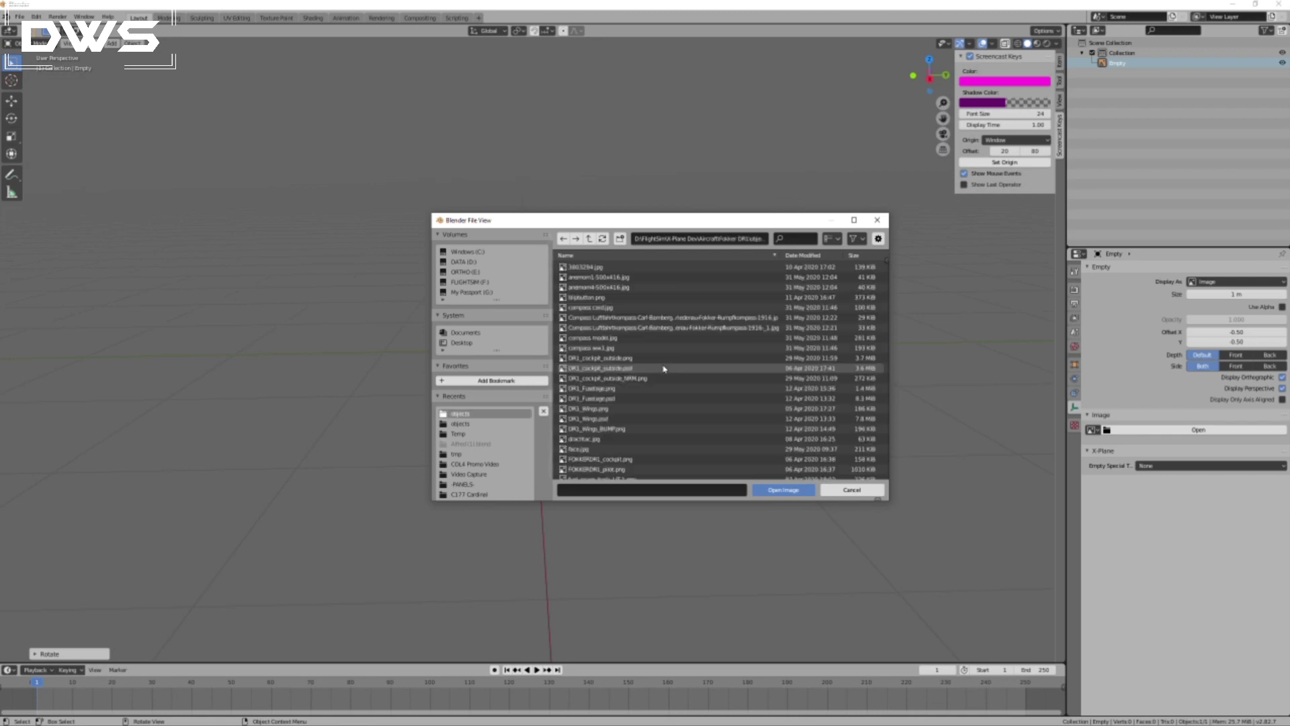
pyautogui.scroll(-8, 668, 390)
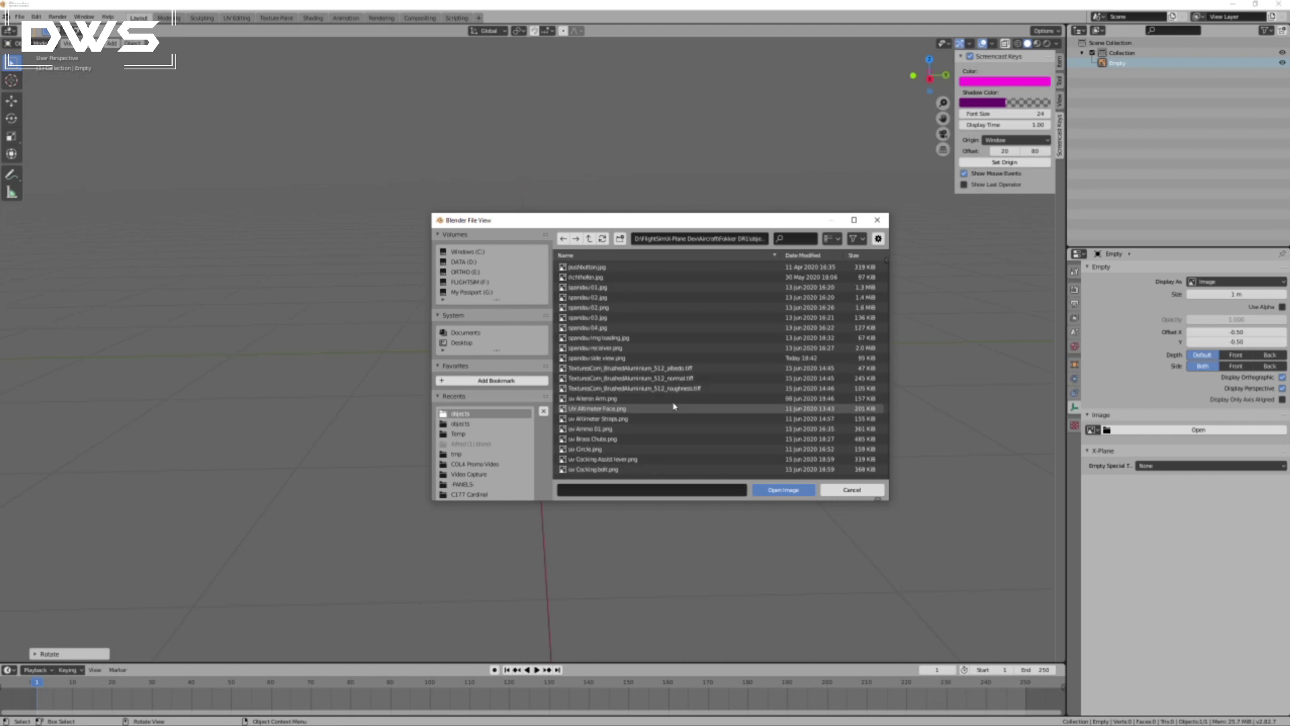
pyautogui.click(631, 358)
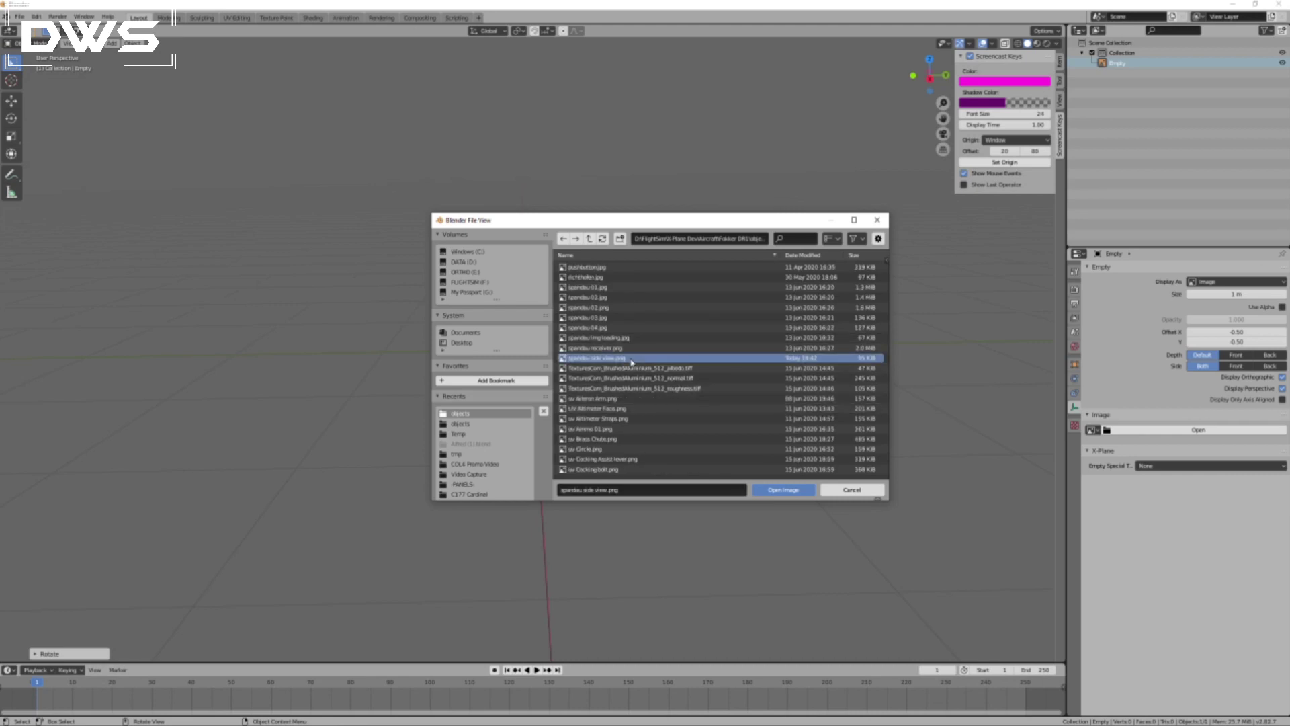
pyautogui.doubleClick(632, 358)
pyautogui.scroll(4, 597, 402)
pyautogui.scroll(2, 594, 403)
pyautogui.scroll(-4, 585, 420)
pyautogui.scroll(1, 590, 424)
pyautogui.moveTo(590, 424)
pyautogui.mouseDown(button='middle')
pyautogui.moveTo(646, 429)
pyautogui.moveTo(576, 429)
pyautogui.moveTo(587, 415)
pyautogui.moveTo(584, 446)
pyautogui.moveTo(598, 443)
pyautogui.moveTo(576, 438)
pyautogui.moveTo(596, 430)
pyautogui.mouseUp(button='middle')
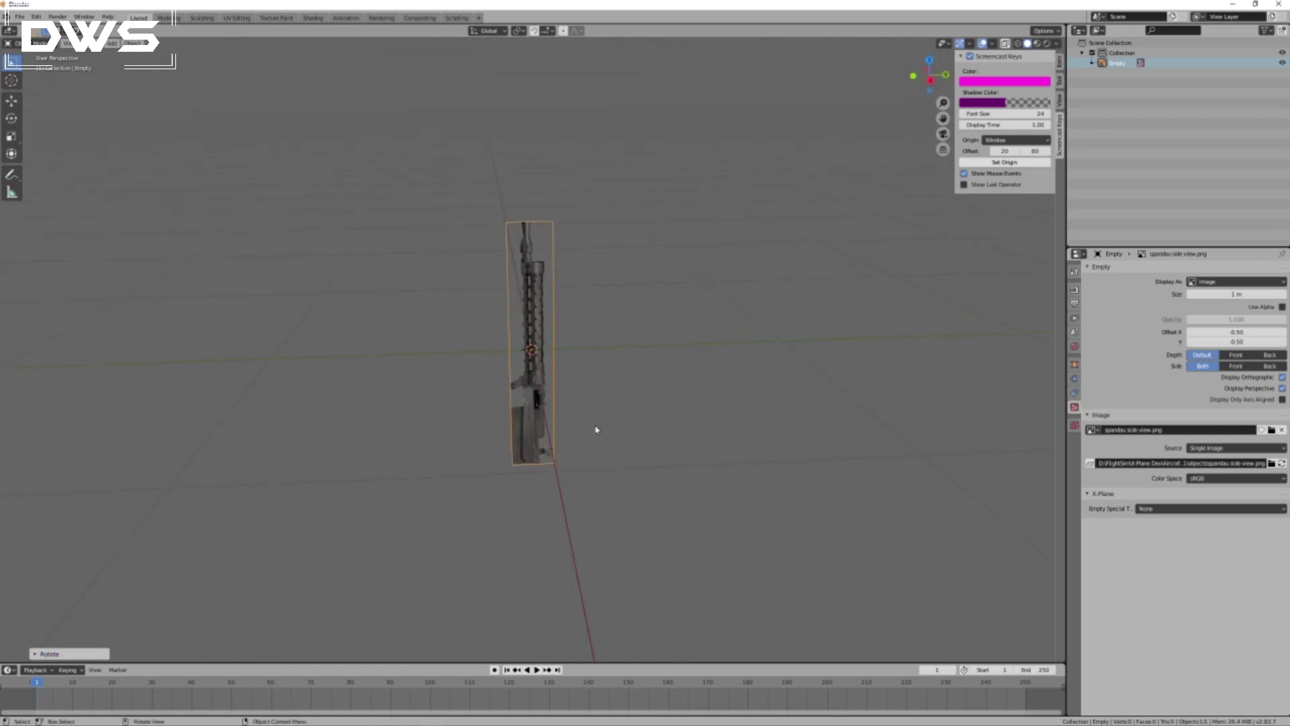
pyautogui.press('shift')
pyautogui.press('shift')
pyautogui.press('r')
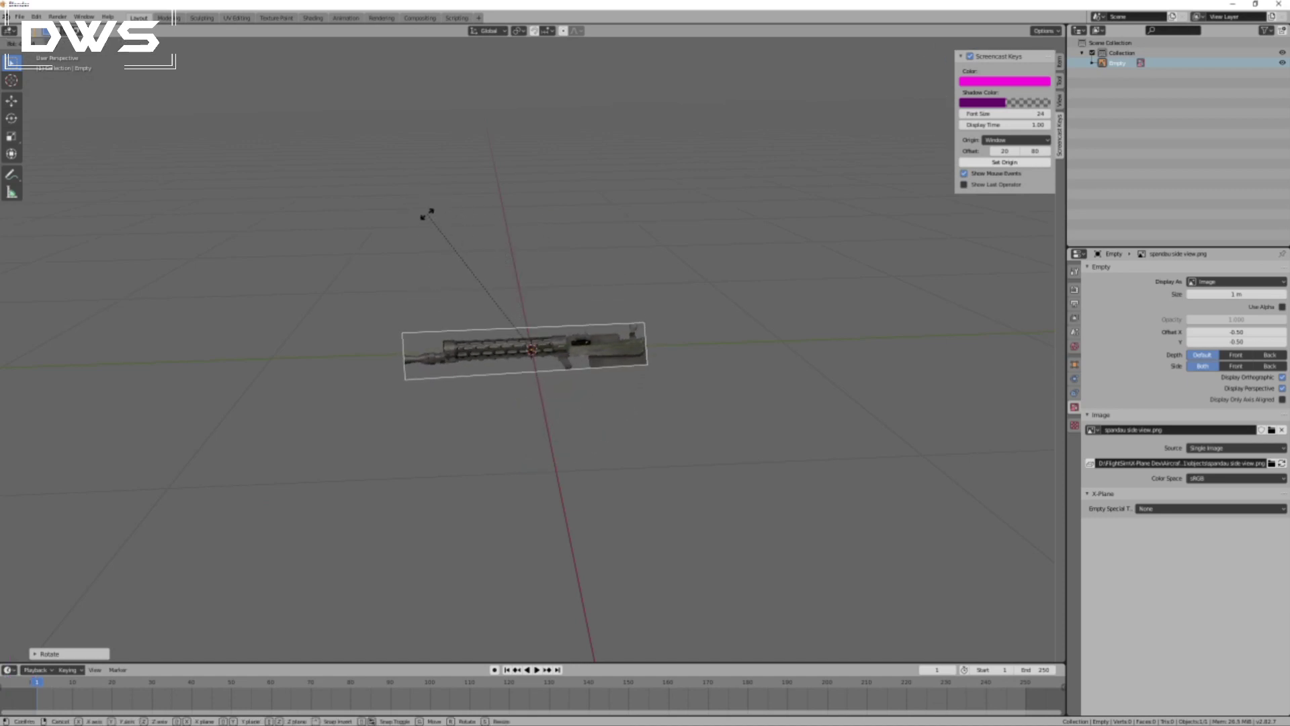
pyautogui.write('90')
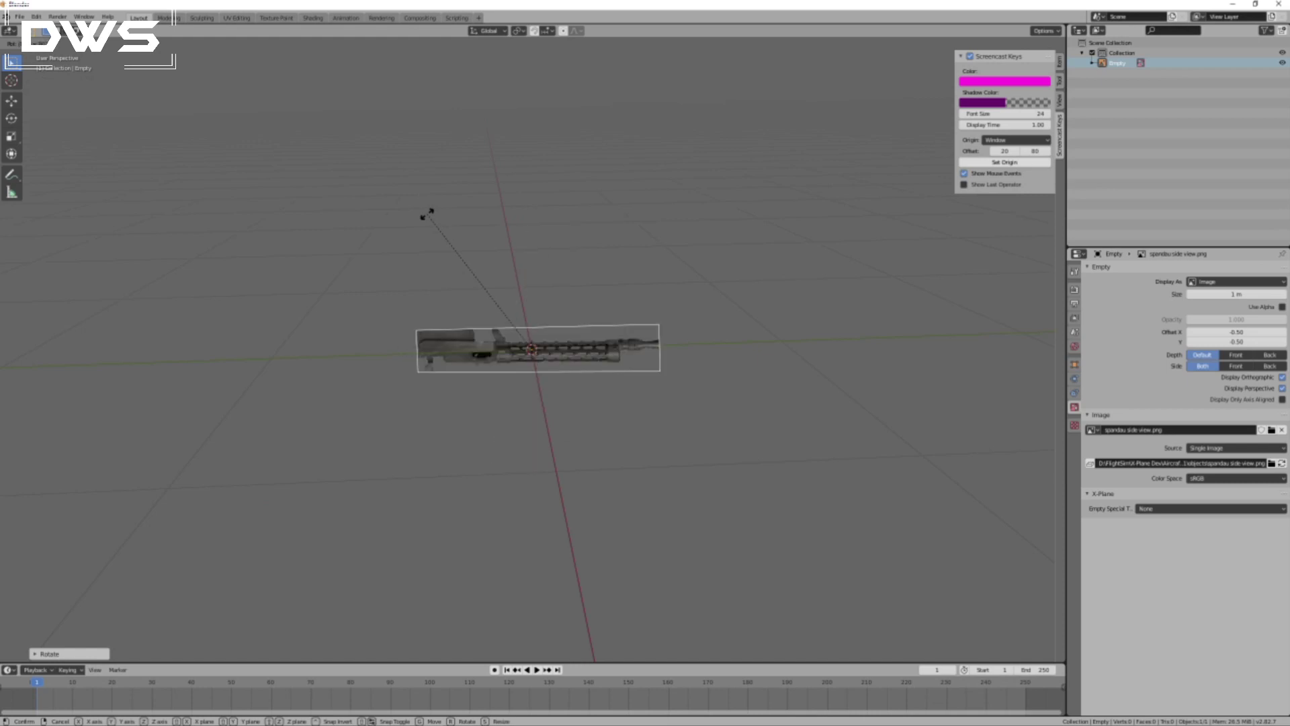
pyautogui.press('BackSpace')
pyautogui.press('BackSpace')
pyautogui.press('BackSpace')
pyautogui.rightClick(659, 262)
# Try to rotate the gun reference image by 270 degrees in the view plane.
pyautogui.write('r27')
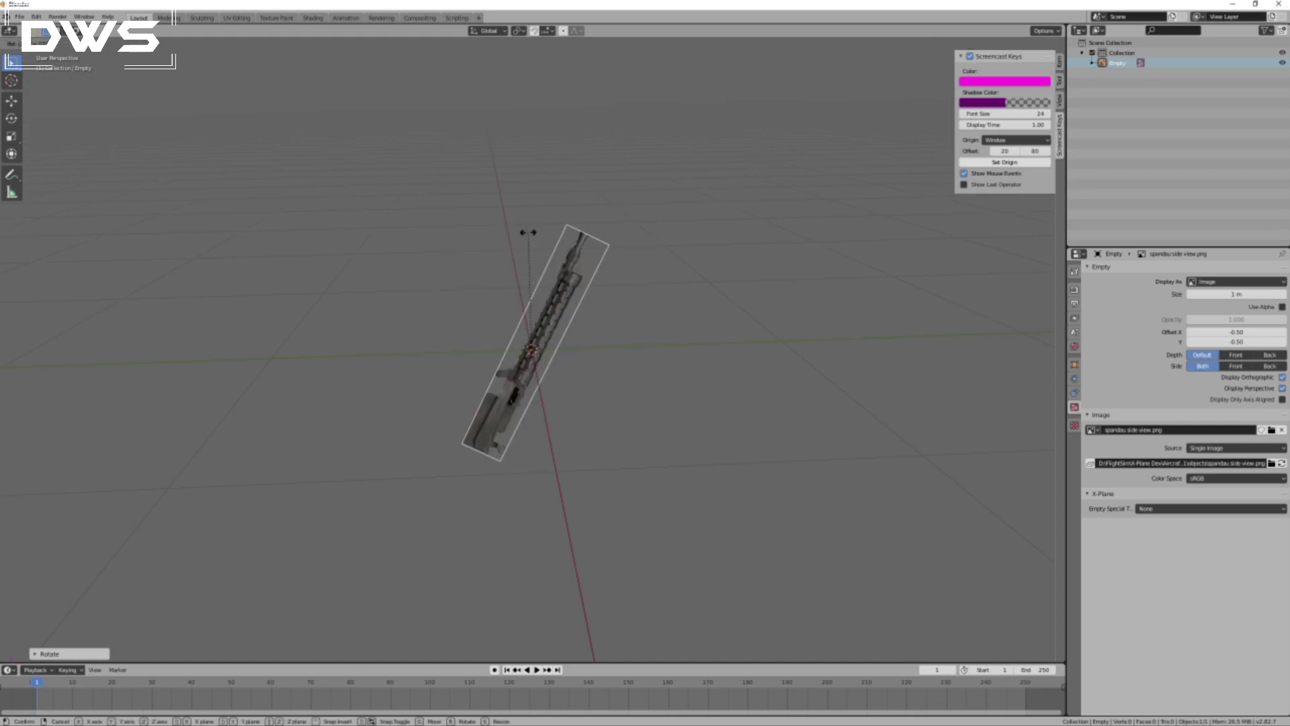
pyautogui.write('0')
pyautogui.press('Return')
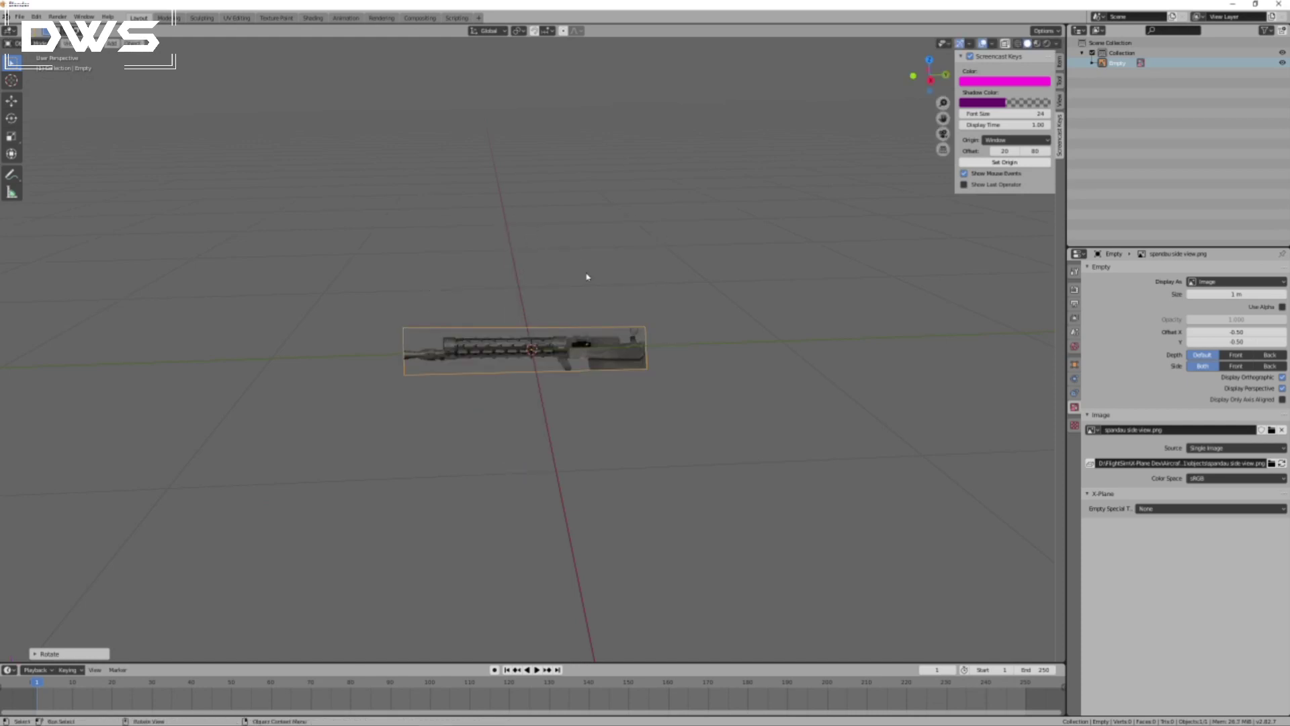
pyautogui.moveTo(478, 416); pyautogui.dragTo(632, 415, button='middle')
# Try rotating the reference image about the Y axis, and by 90 degrees about the X axis.
pyautogui.press('r')
pyautogui.press('y')
pyautogui.click(623, 392)
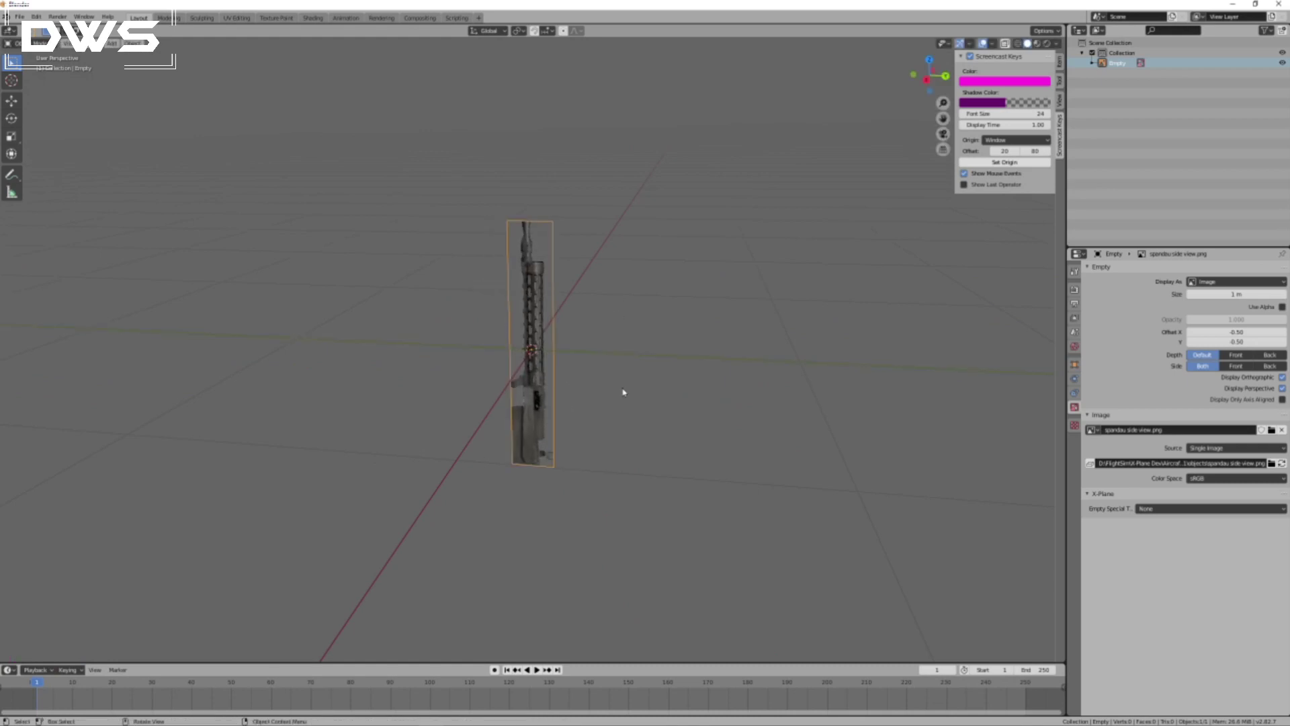
pyautogui.press('r')
pyautogui.press('x')
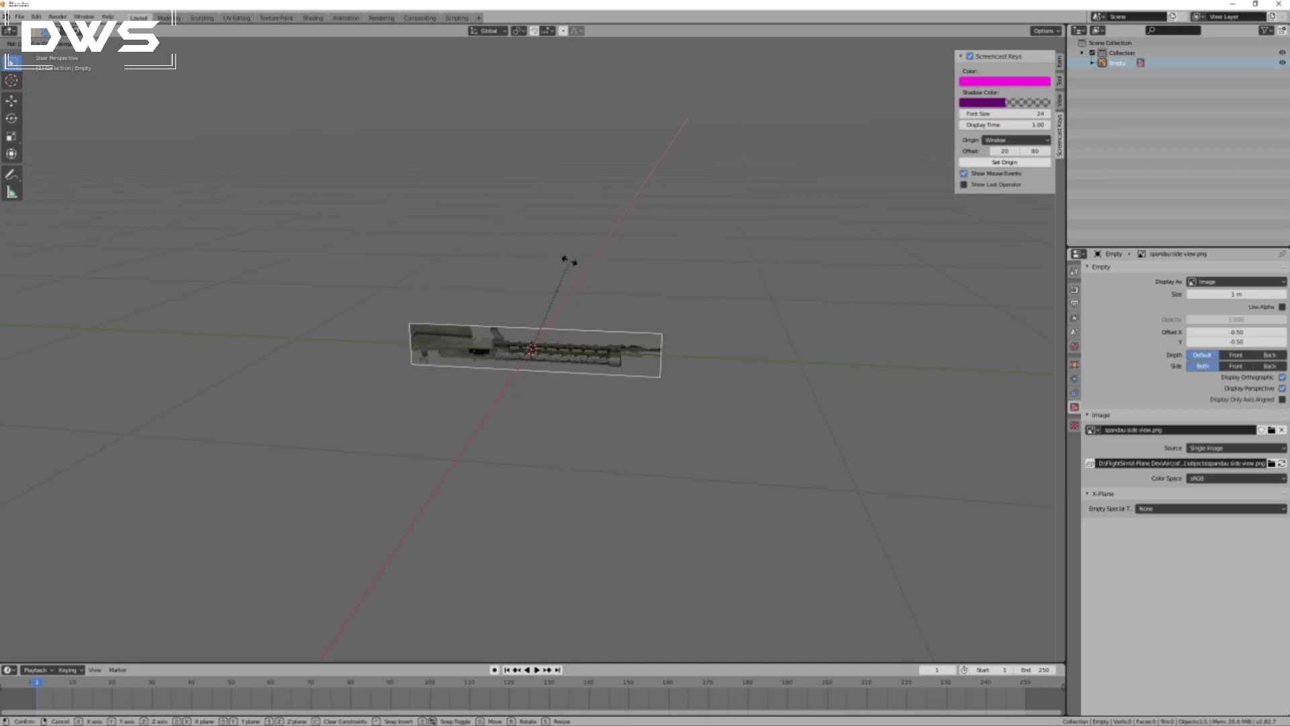
pyautogui.press('BackSpace')
pyautogui.press('BackSpace')
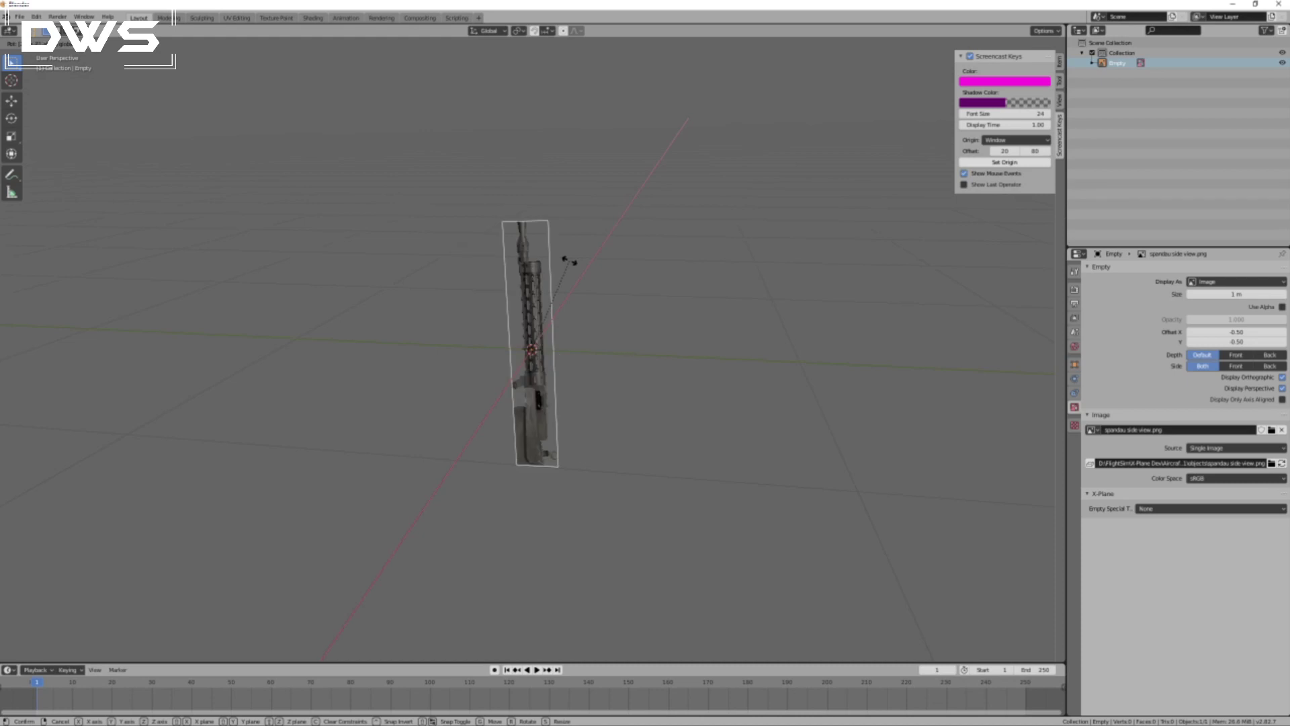
pyautogui.write('90')
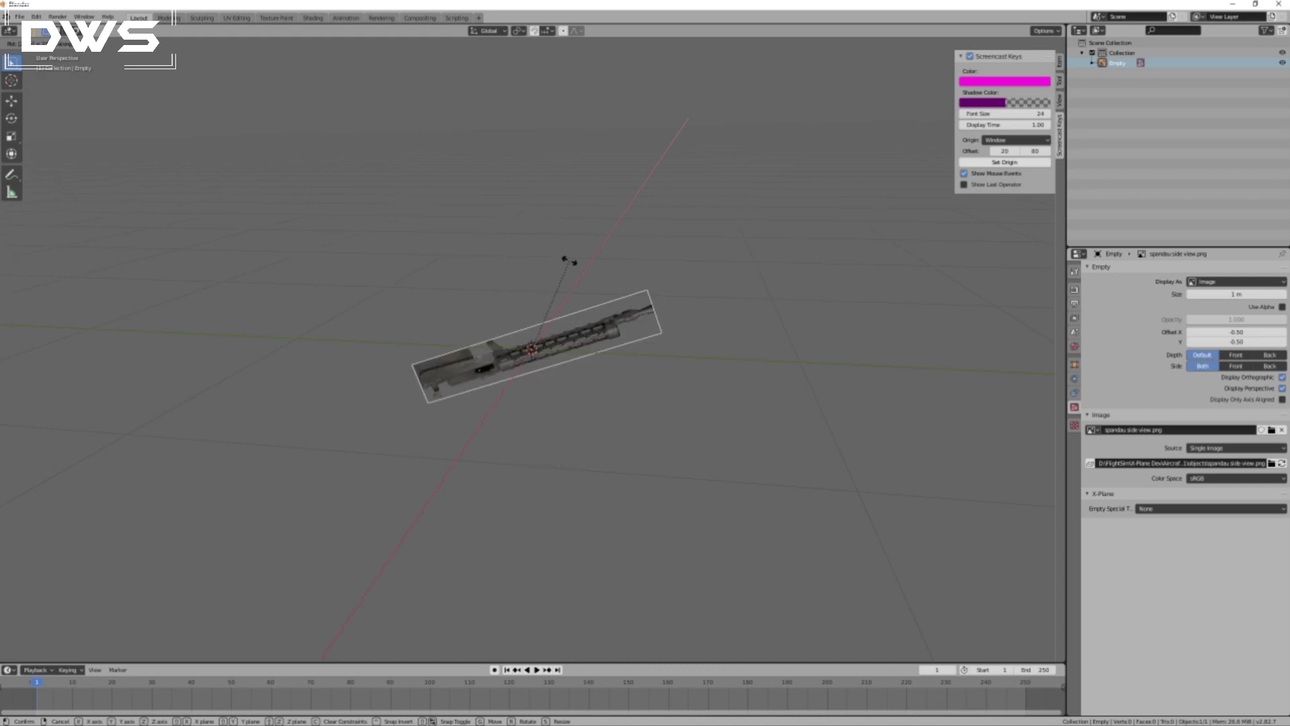
pyautogui.press('Return')
# Rotate the reference image a quarter turn about X so the gun lies horizontally upright with its muzzle toward negative Y.
pyautogui.write('r')
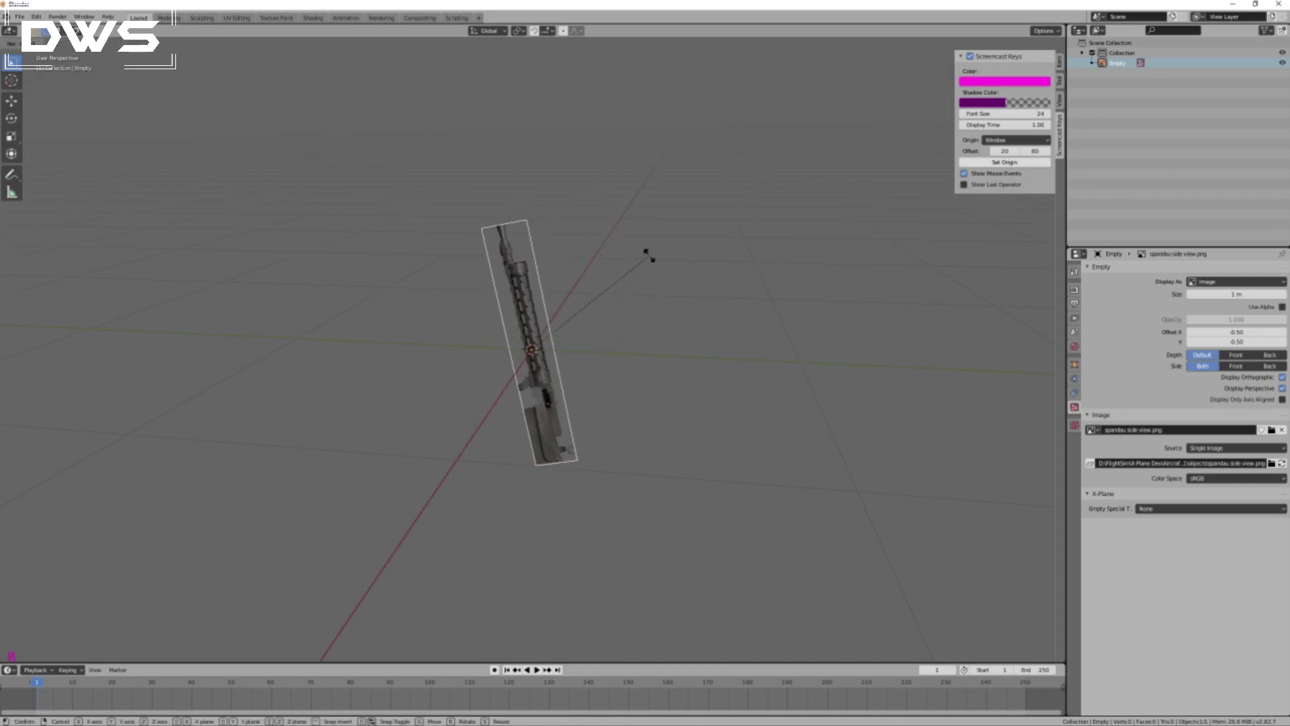
pyautogui.write('90')
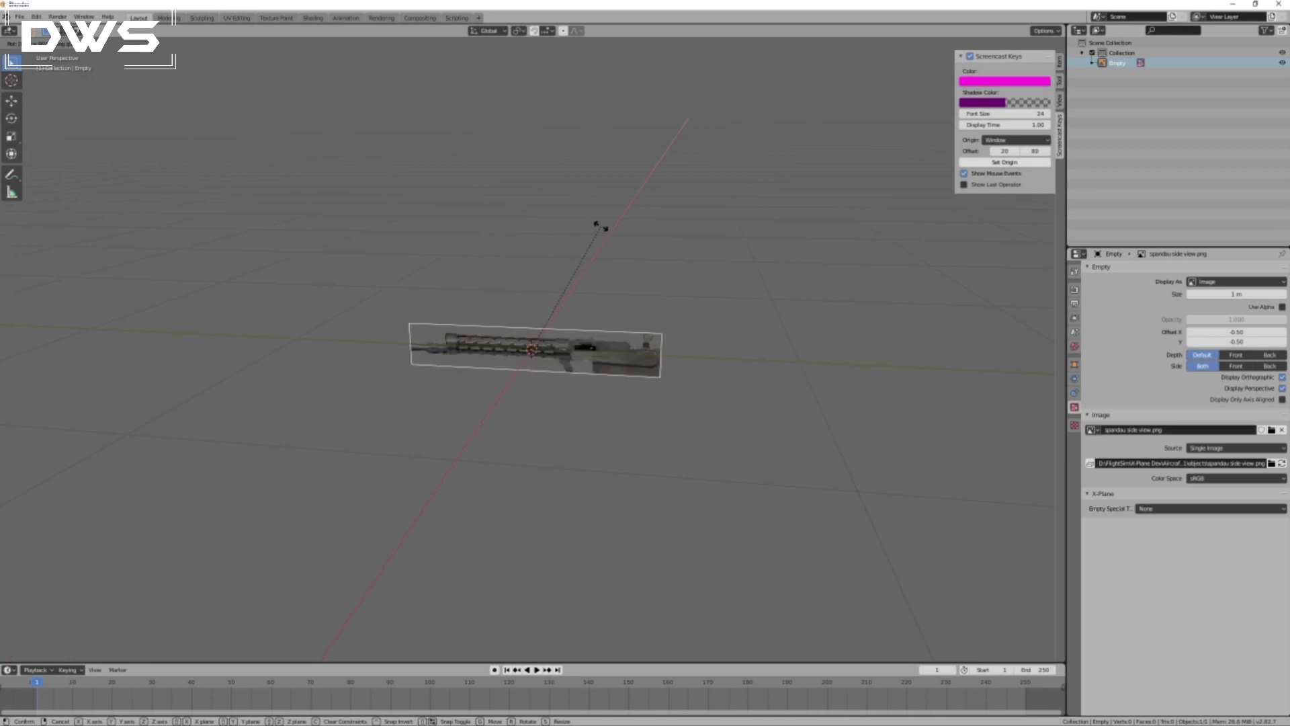
pyautogui.press('Return')
# Examine the gun image from both sides, switch to orthographic projection, and compare the left and right views, ending on the right.
pyautogui.moveTo(509, 444); pyautogui.dragTo(750, 366, button='middle')
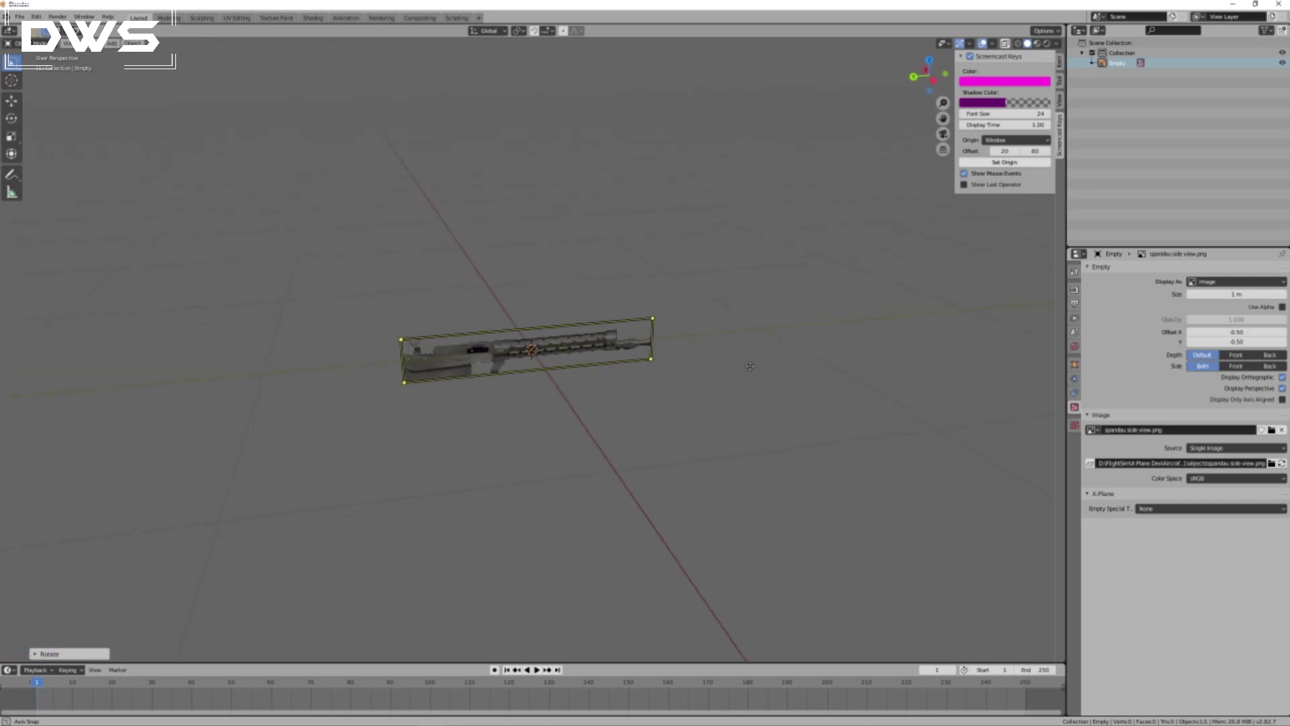
pyautogui.scroll(5, 567, 403)
pyautogui.moveTo(602, 443); pyautogui.dragTo(601, 450, button='middle')
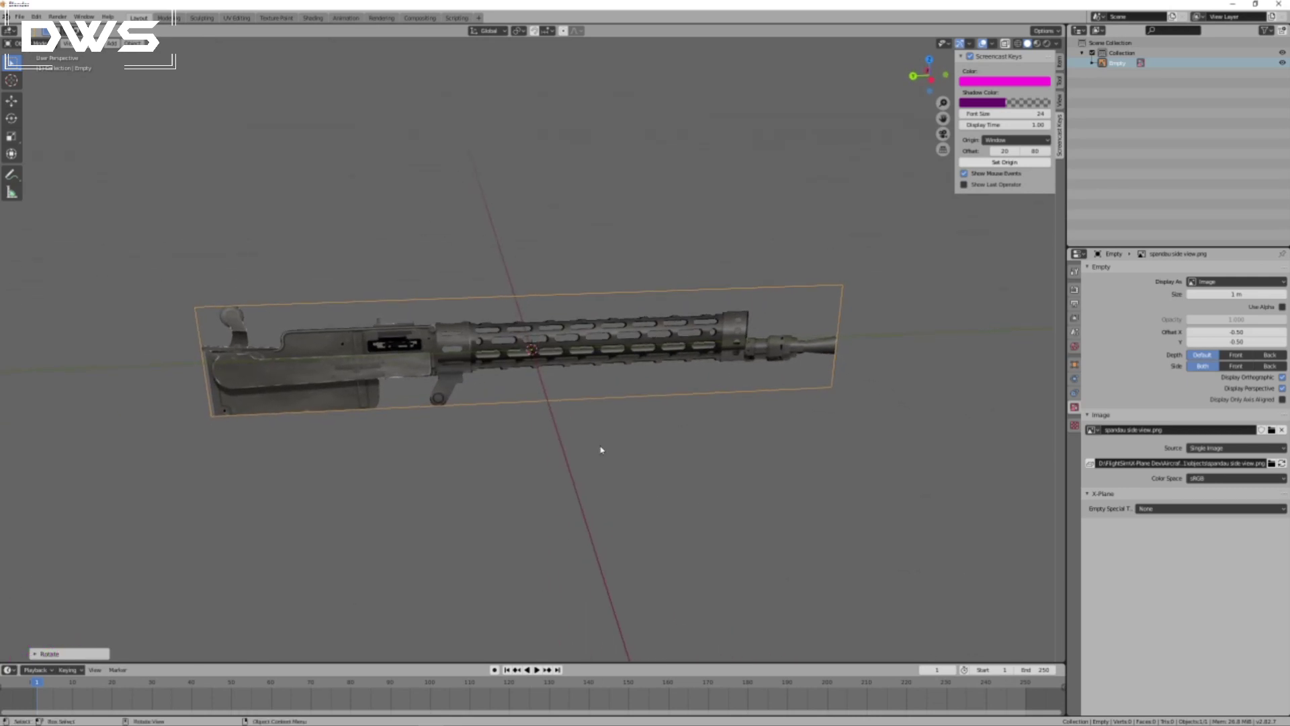
pyautogui.press('KP_5')
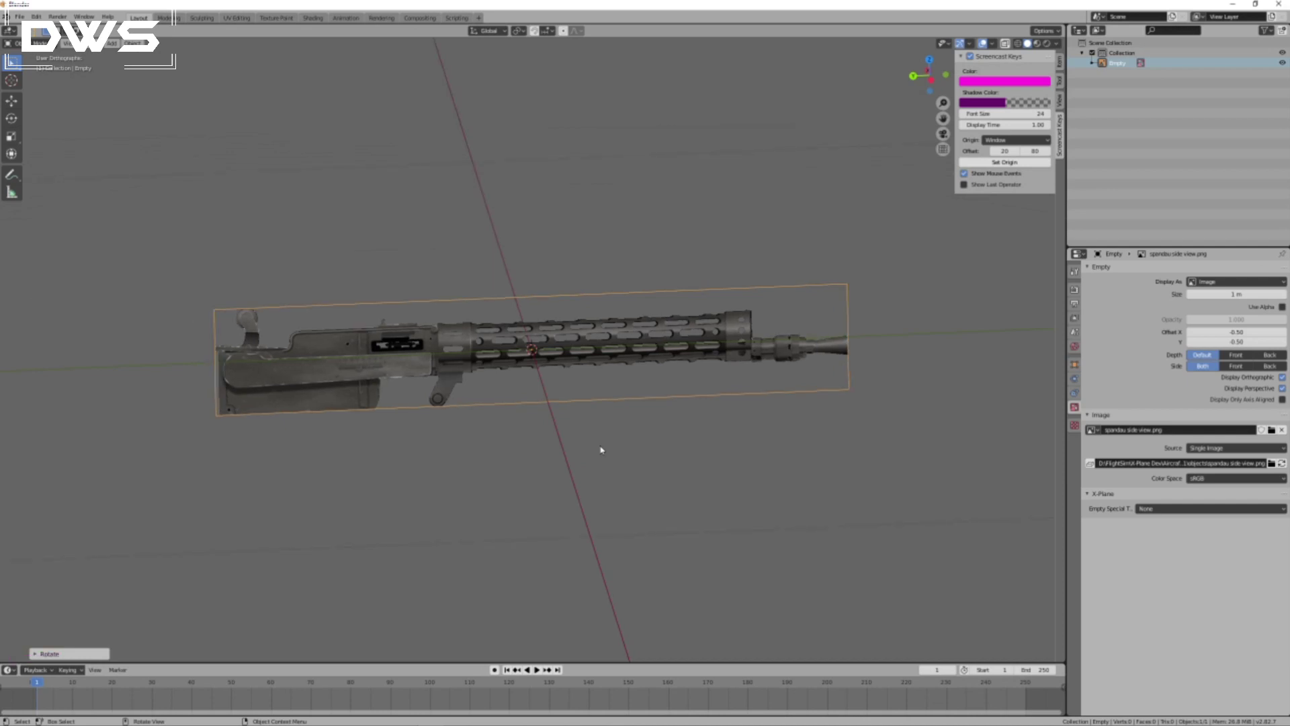
pyautogui.press('KP_3')
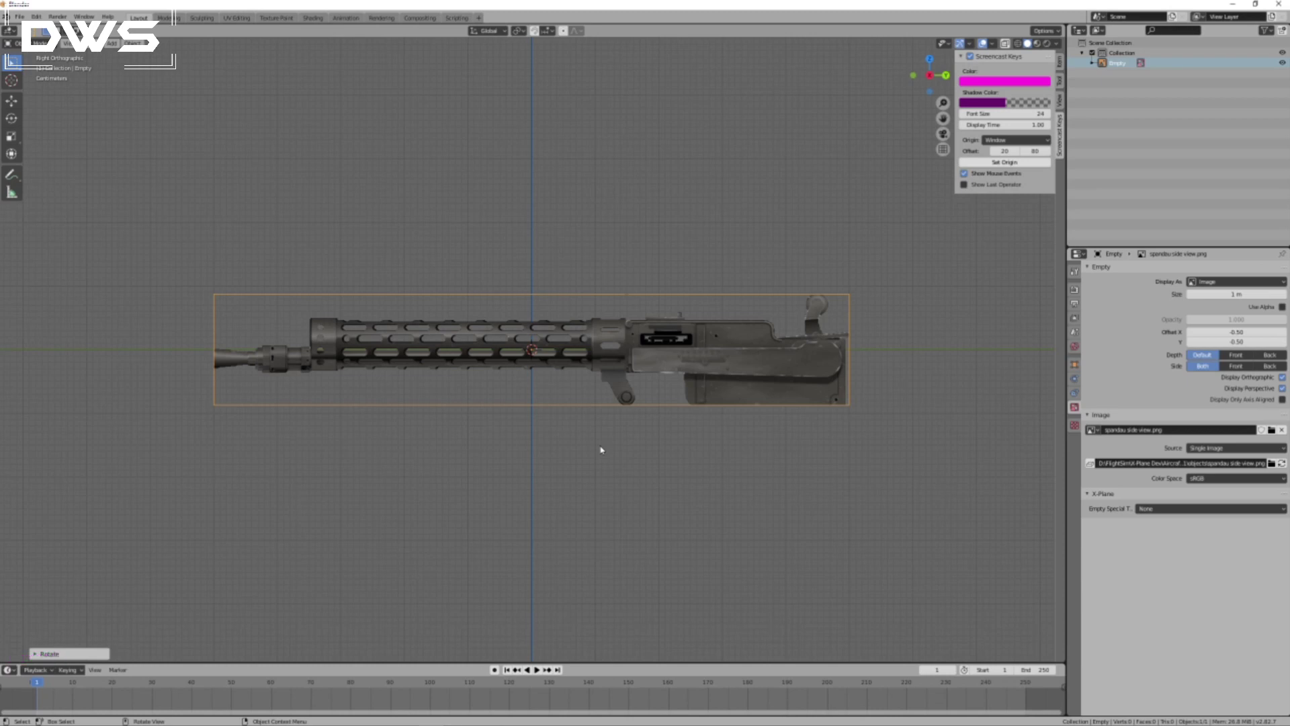
pyautogui.press('ctrl+KP_3')
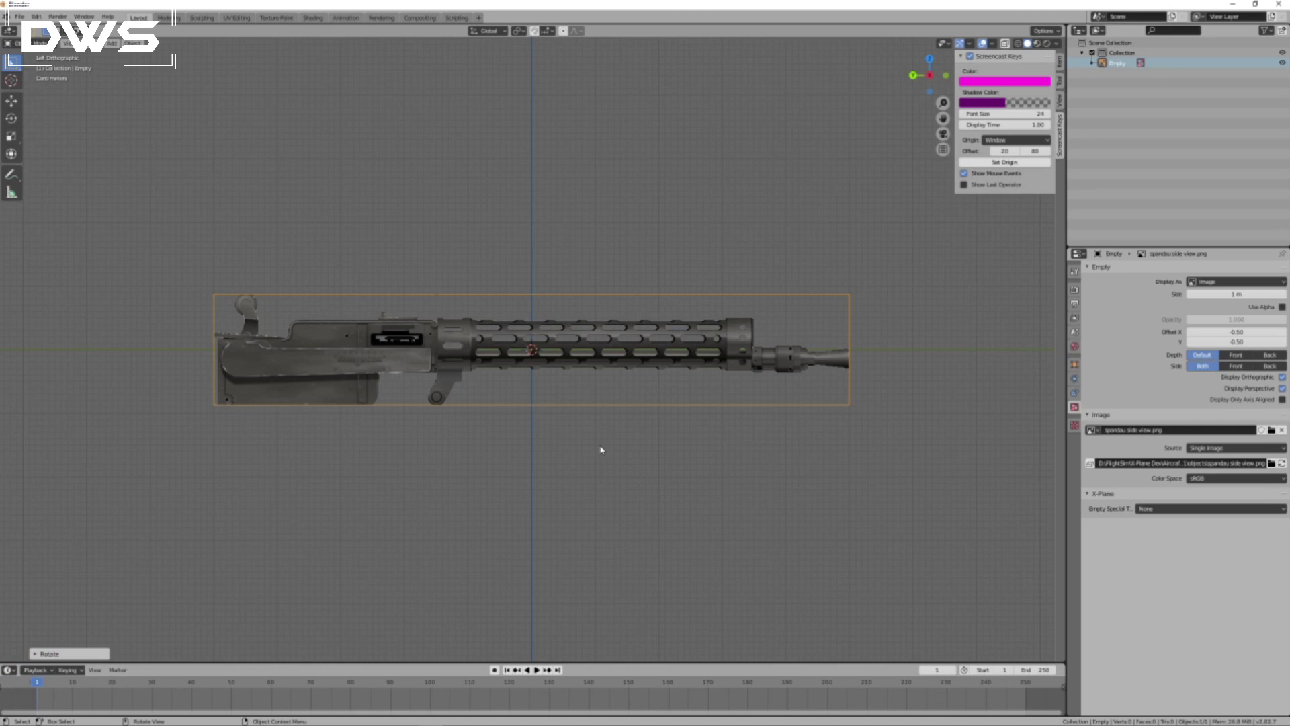
pyautogui.press('KP_3')
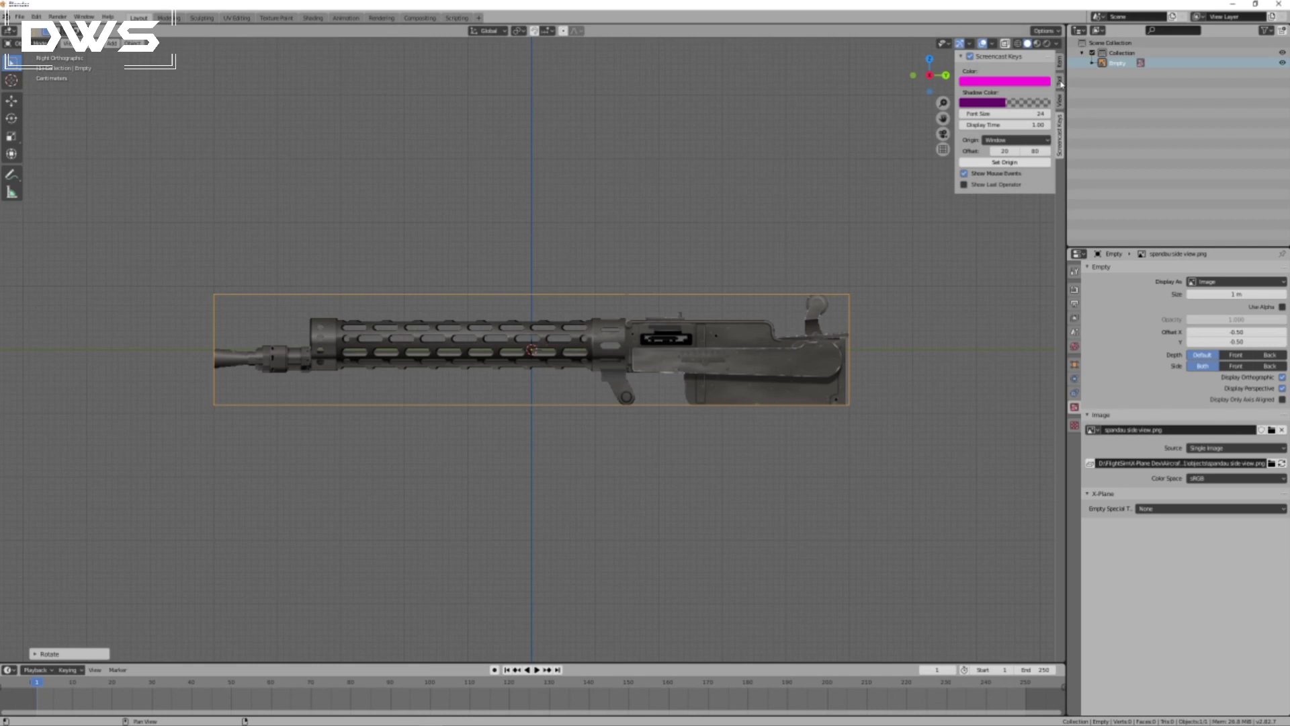
# Display the reference image's transform properties and delete the image empty from the scene.
pyautogui.click(1060, 102)
pyautogui.click(1061, 78)
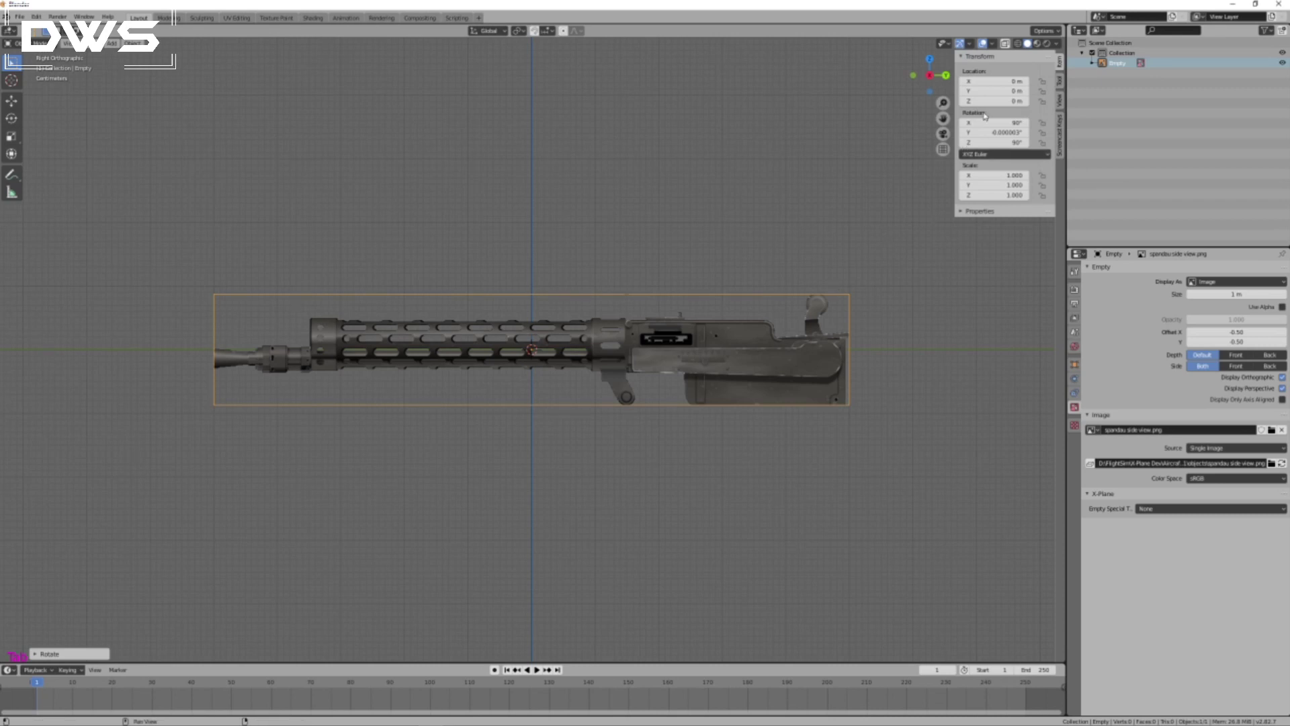
pyautogui.click(746, 373)
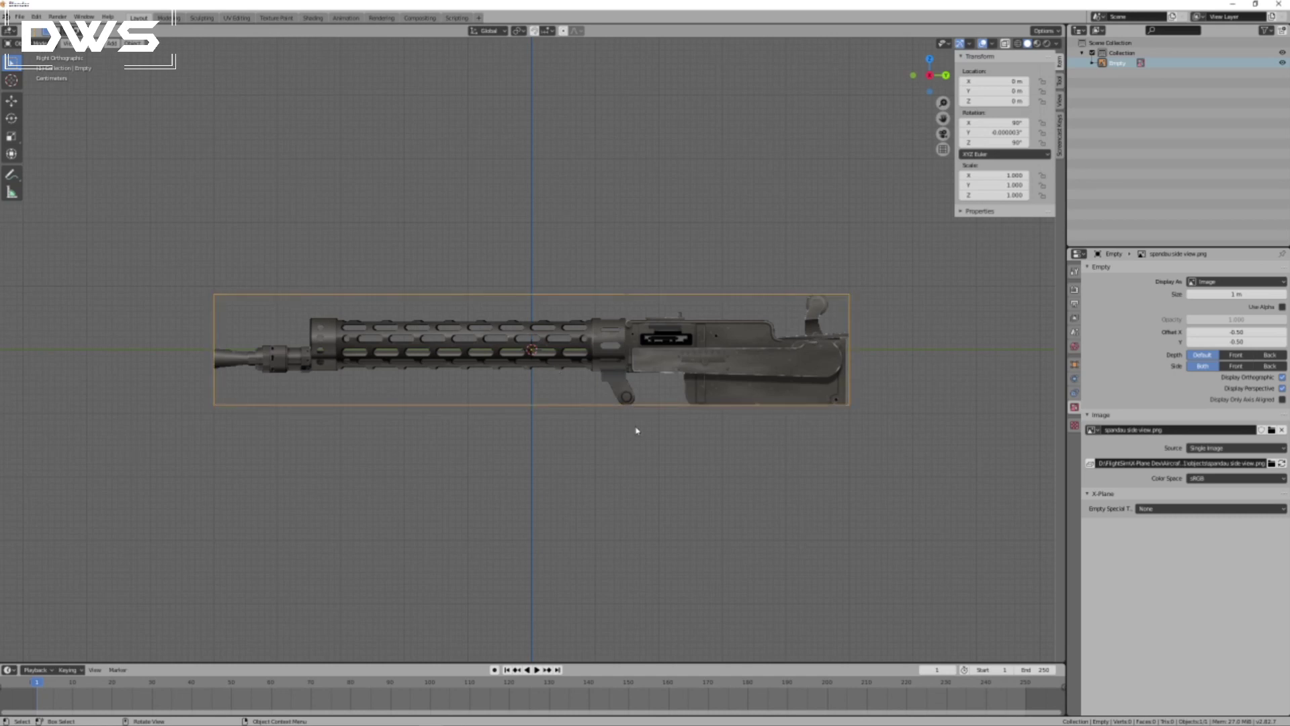
pyautogui.press('x')
pyautogui.click(602, 421)
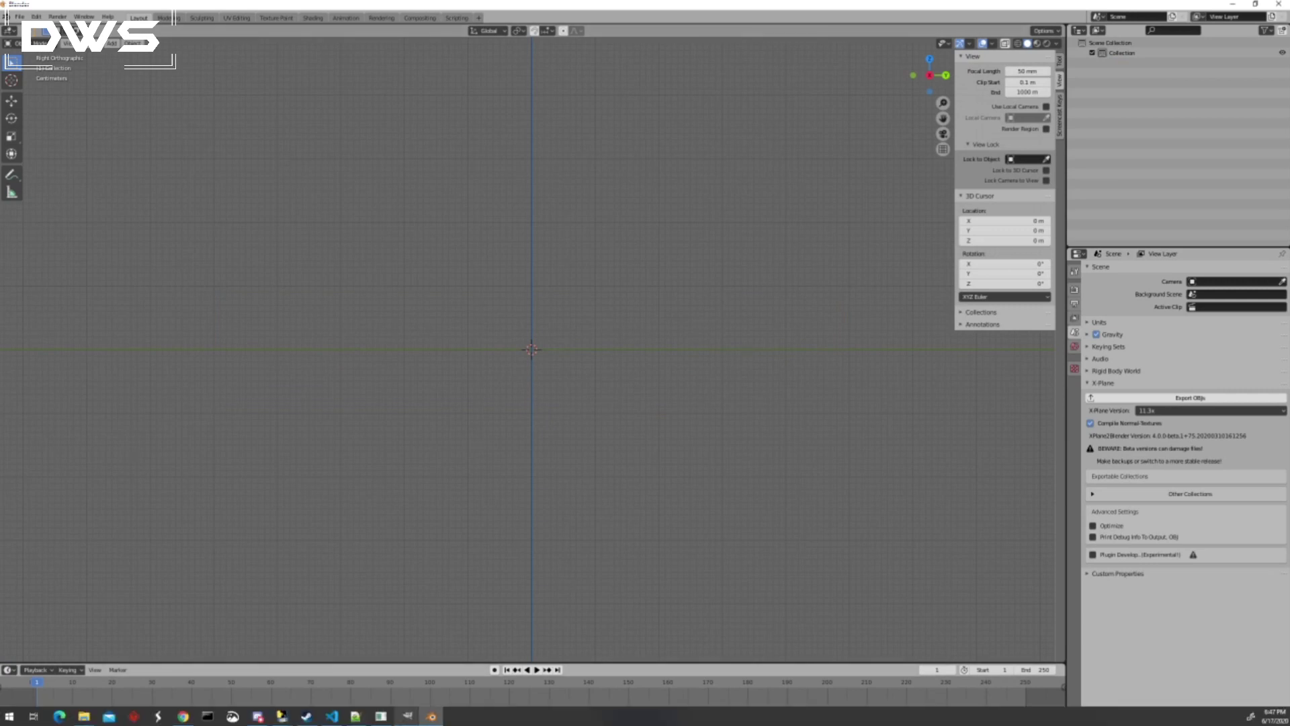
# Switch to Chrome, go to fokkerdr1.com and open the Dr.I Specifications page.
pyautogui.click(184, 717)
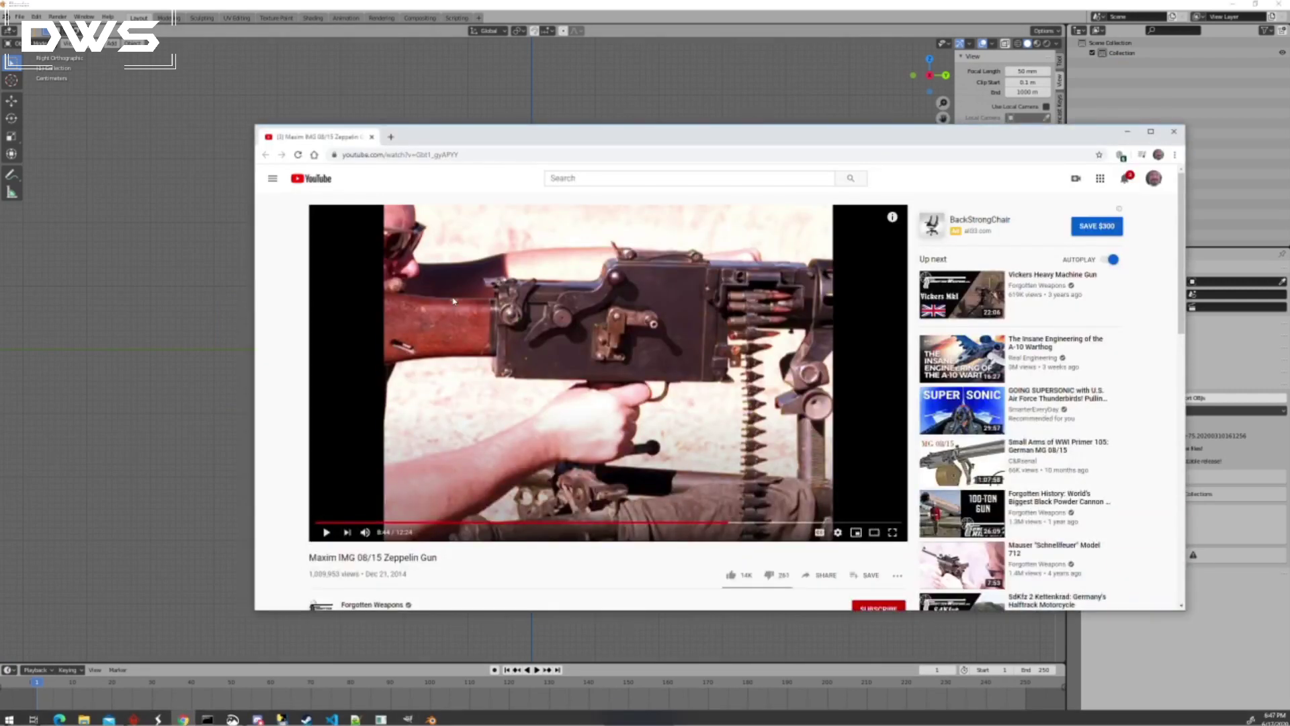
pyautogui.click(444, 158)
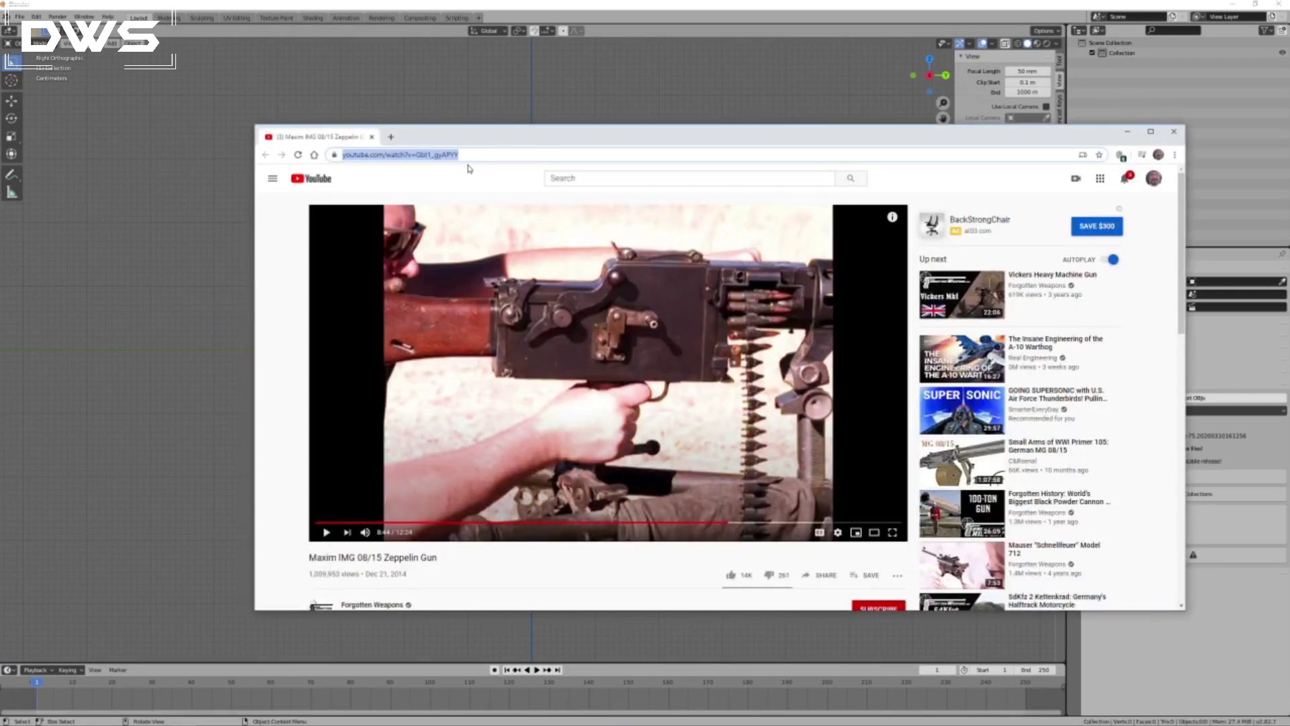
pyautogui.write('fokkerdr1')
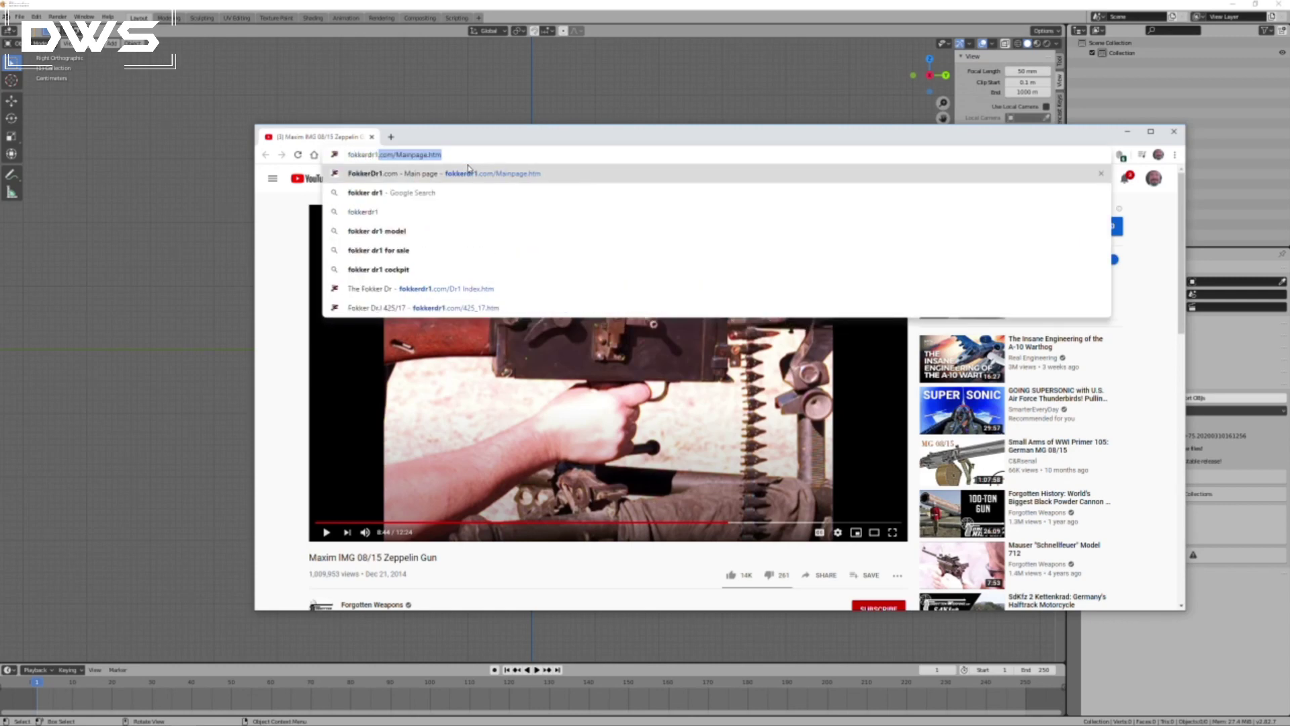
pyautogui.press('Return')
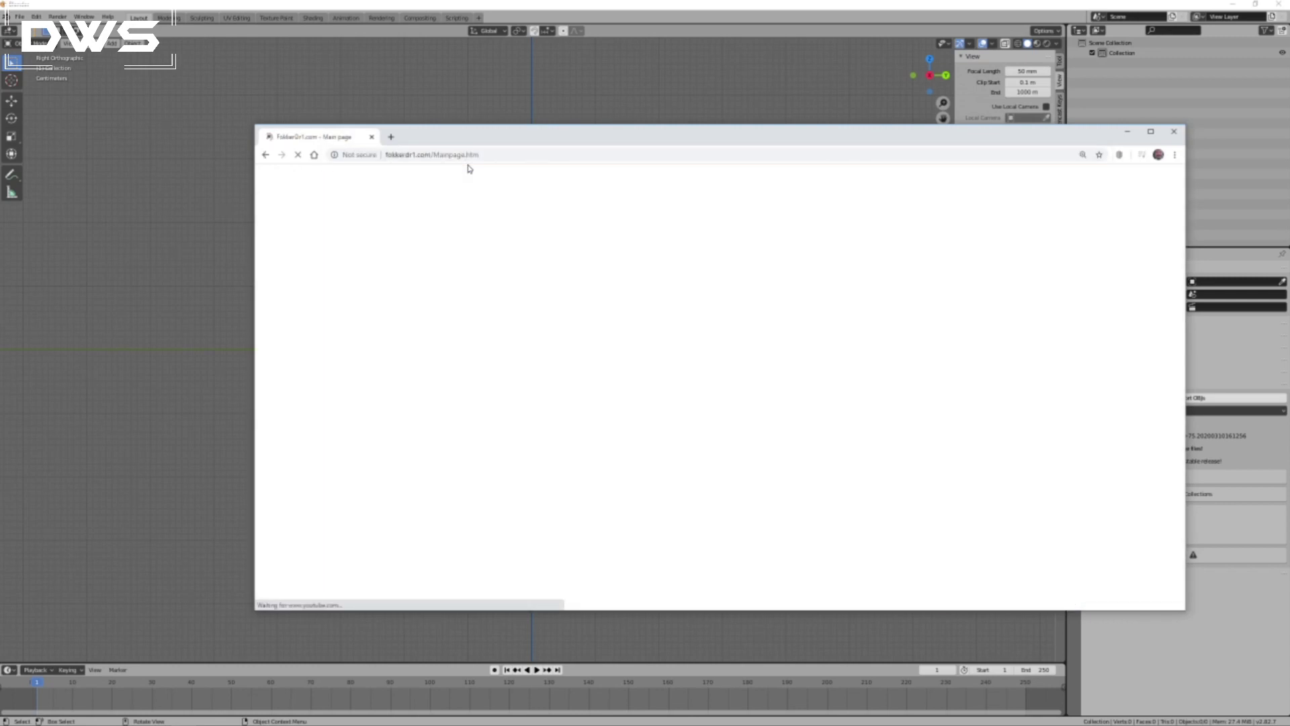
pyautogui.scroll(-4, 619, 531)
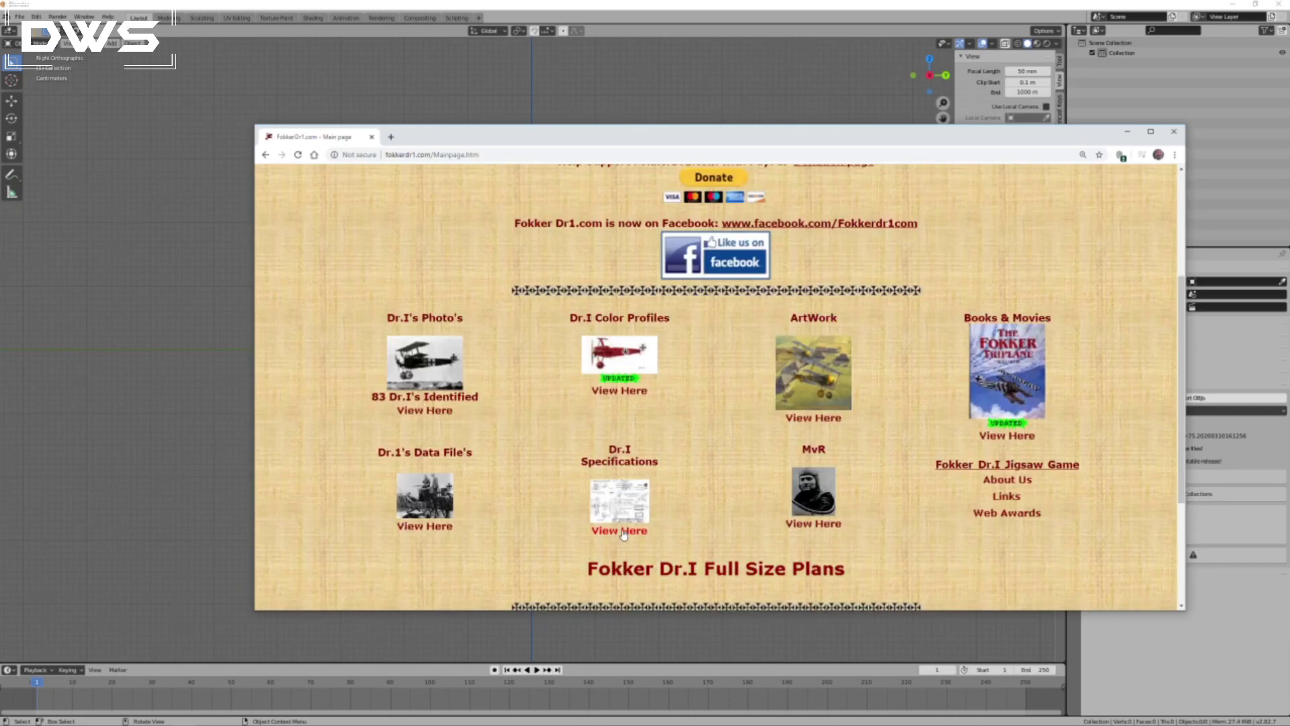
pyautogui.click(621, 527)
# Look up the Spandau LMG 08/15's overall length in the Armament section, then return to Blender.
pyautogui.scroll(-2, 714, 607)
pyautogui.scroll(-15, 715, 607)
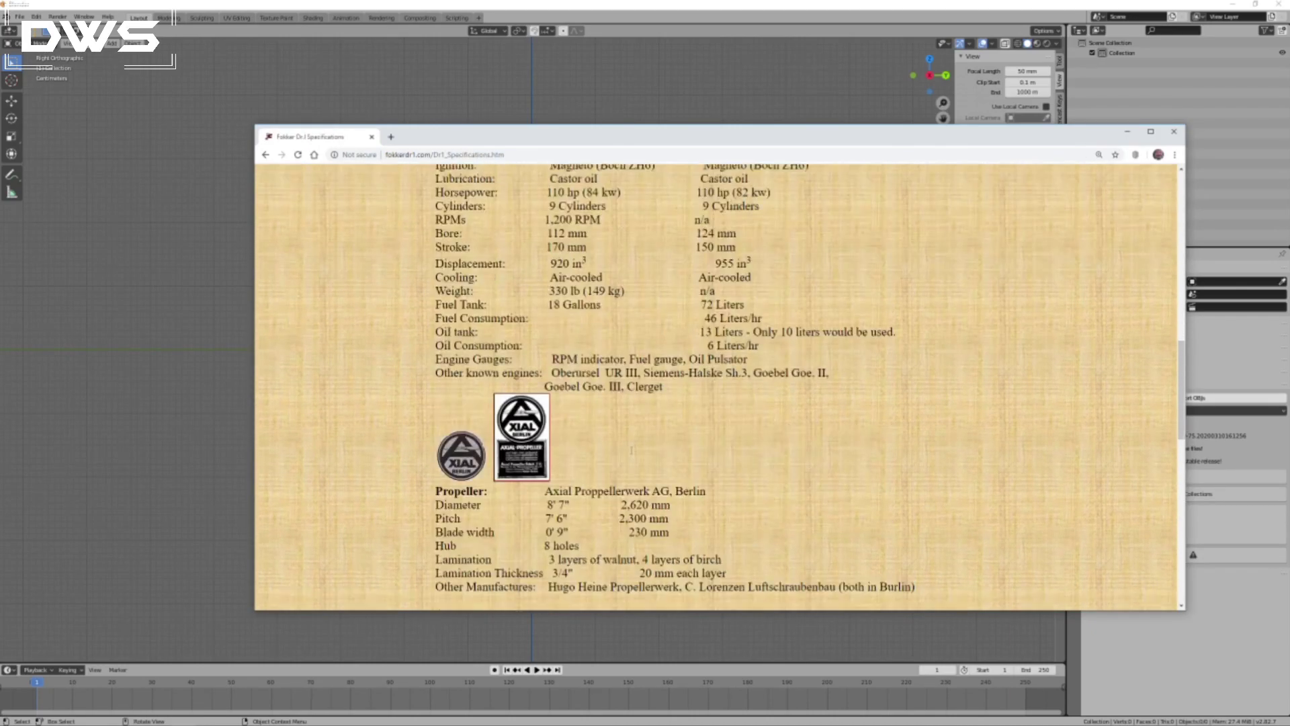
pyautogui.scroll(2, 720, 390)
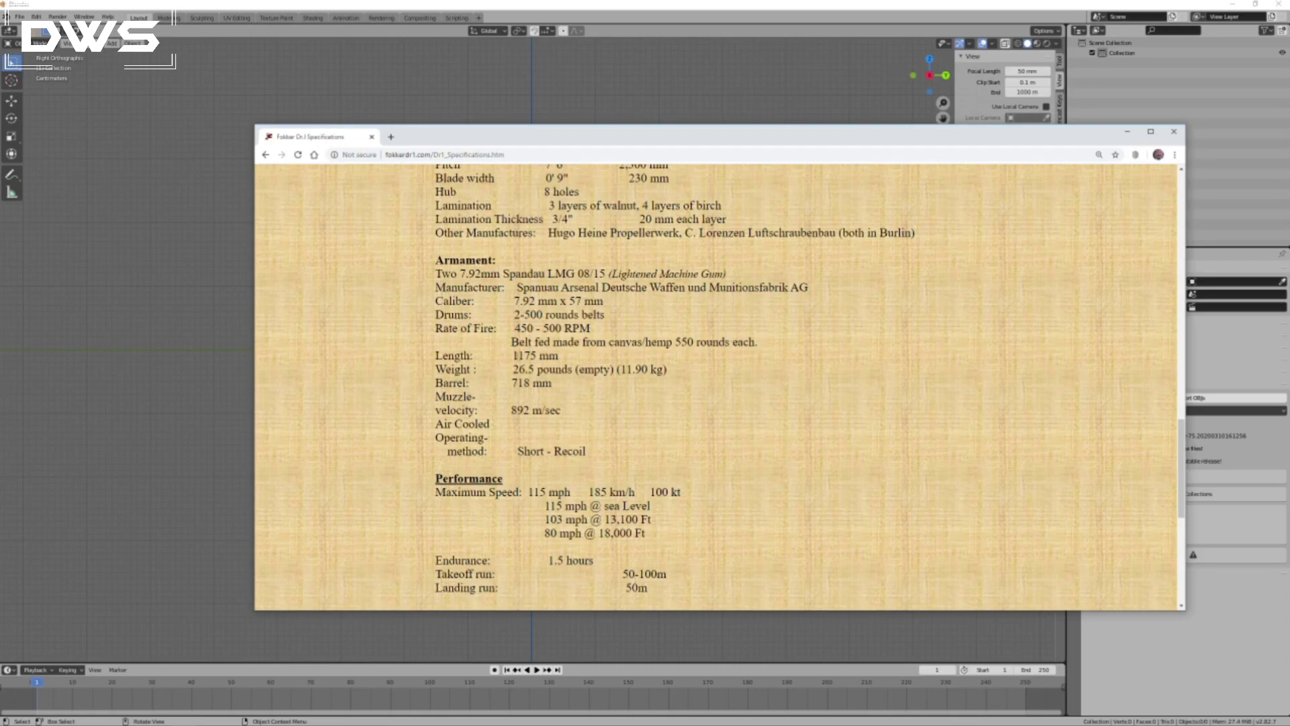
pyautogui.moveTo(513, 355); pyautogui.dragTo(571, 363)
pyautogui.click(713, 20)
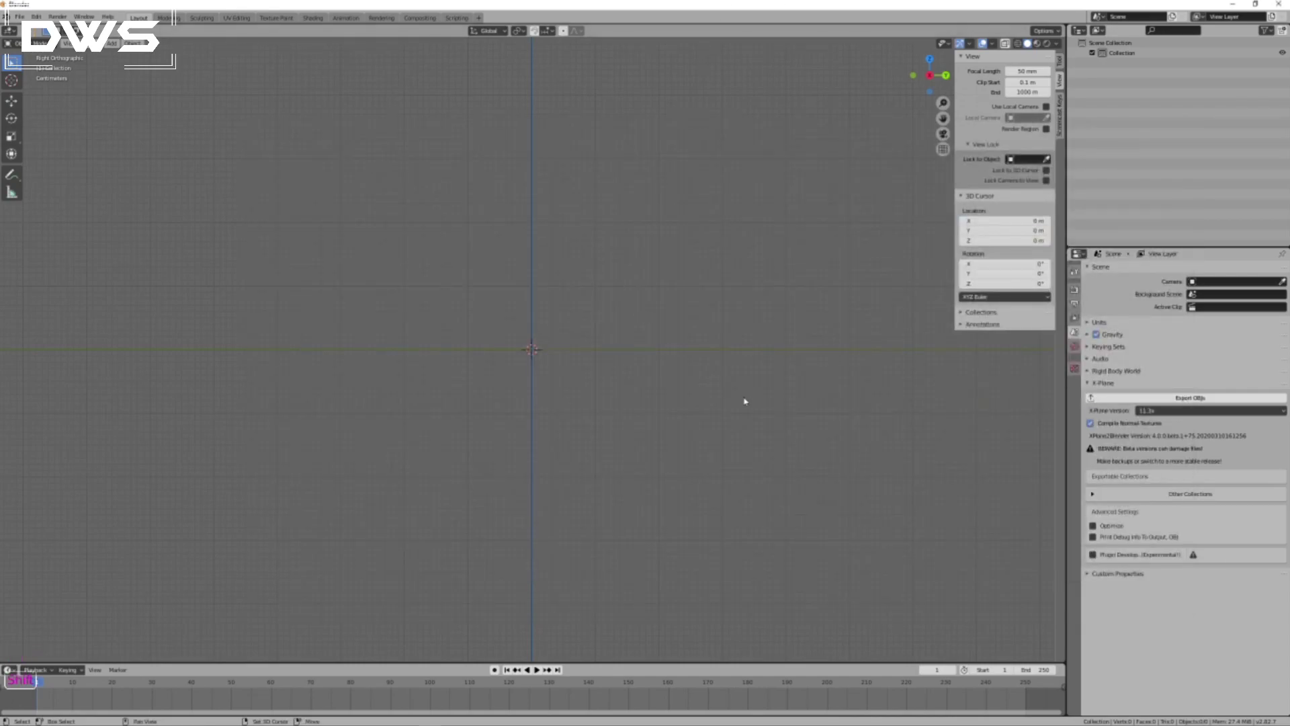
# Add an image-type empty at the world origin.
pyautogui.hotkey('shift', 'a')
pyautogui.moveTo(745, 401)
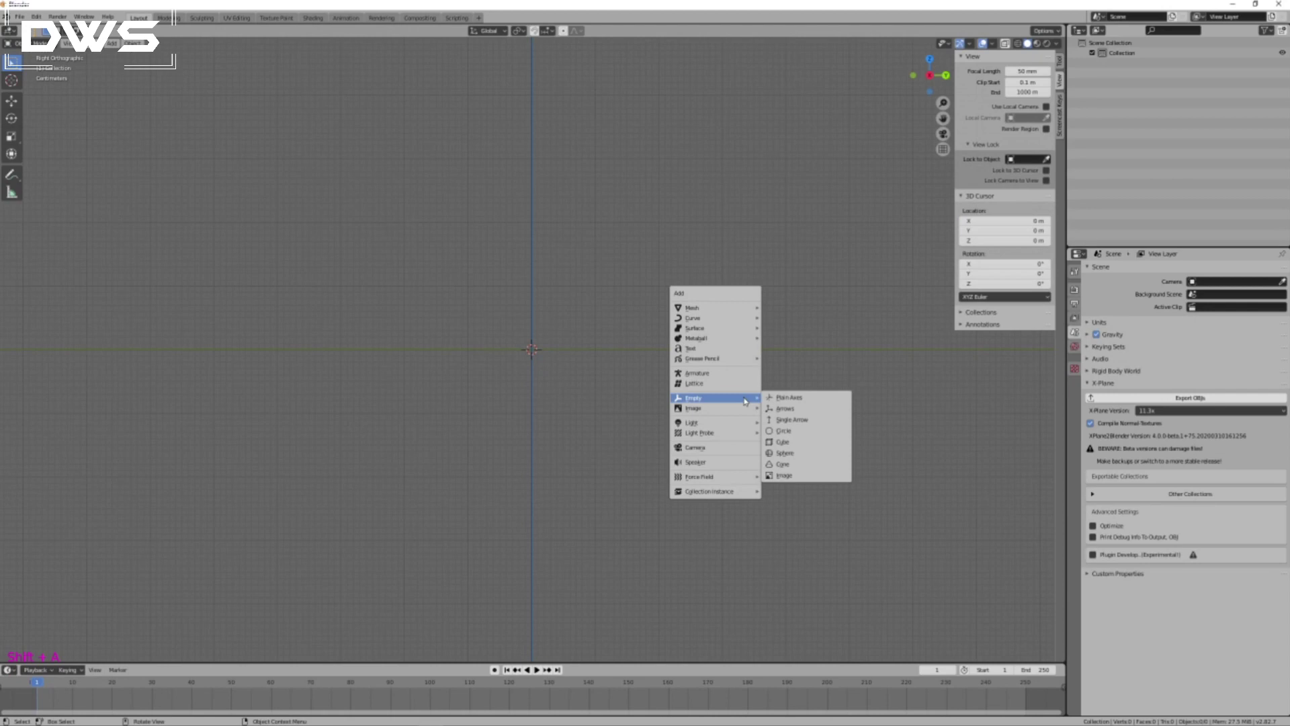
pyautogui.click(784, 475)
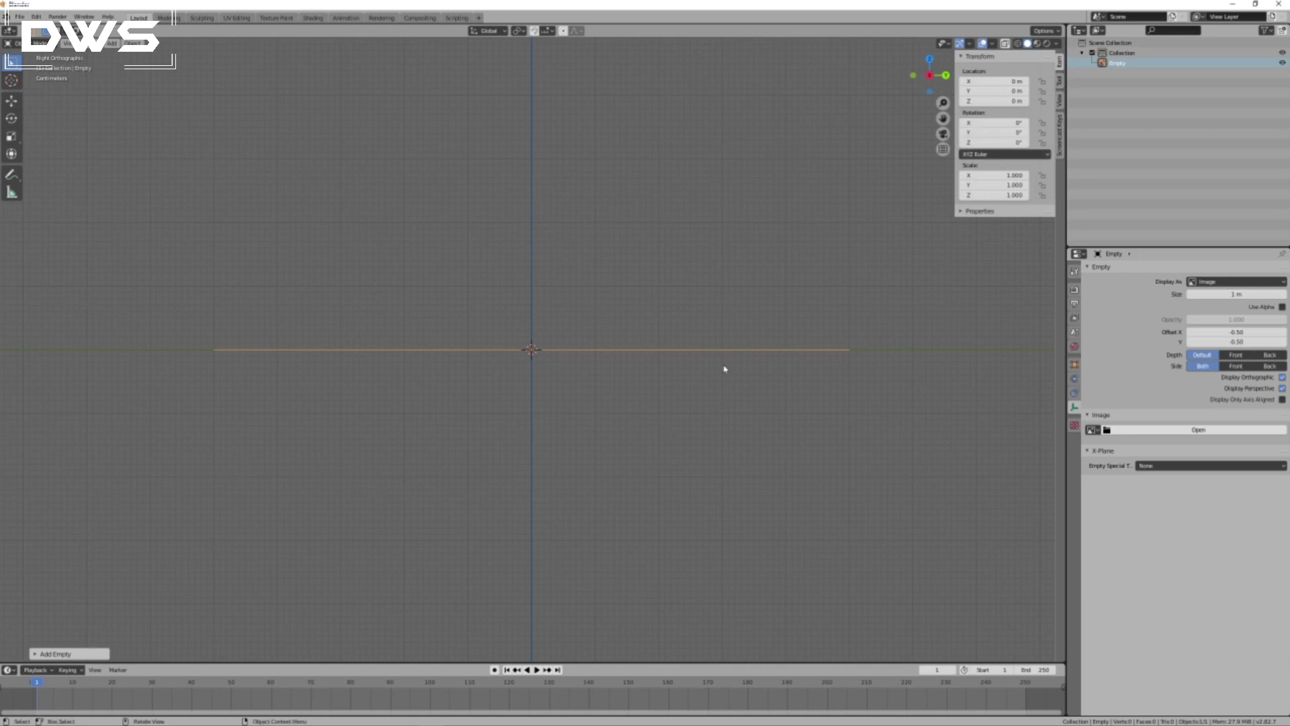
# Set the empty's Y rotation to 90° in its object transform.
pyautogui.click(997, 133)
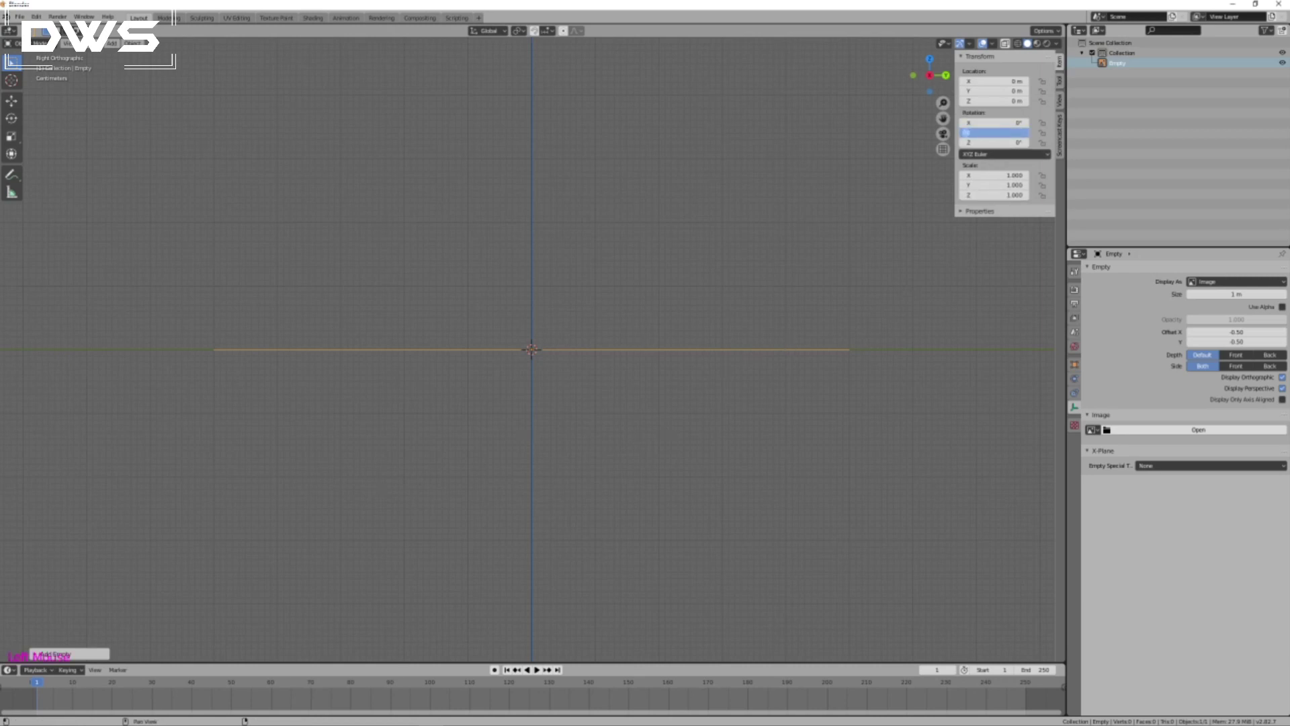
pyautogui.write('90')
pyautogui.press('Return')
pyautogui.scroll(-5, 708, 280)
pyautogui.scroll(2, 659, 369)
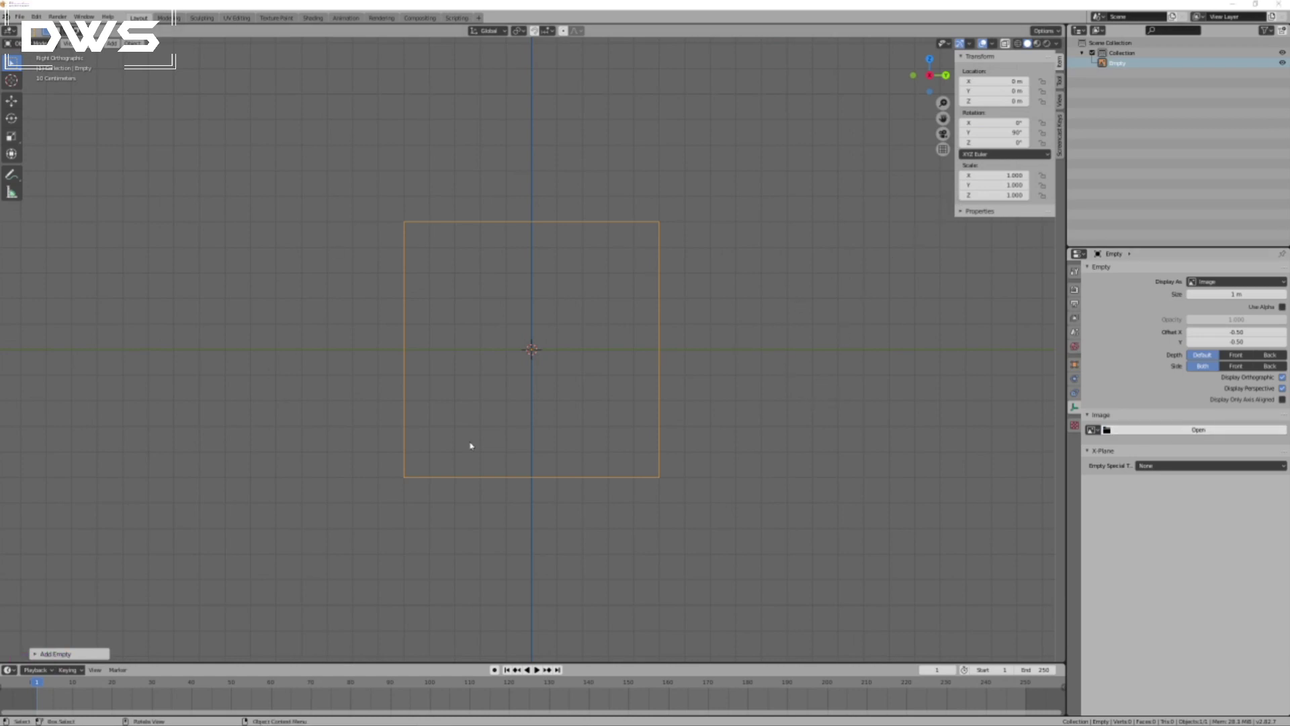
# Set the radius of the newly added empty to 1.17 m in the Add Empty settings.
pyautogui.click(36, 653)
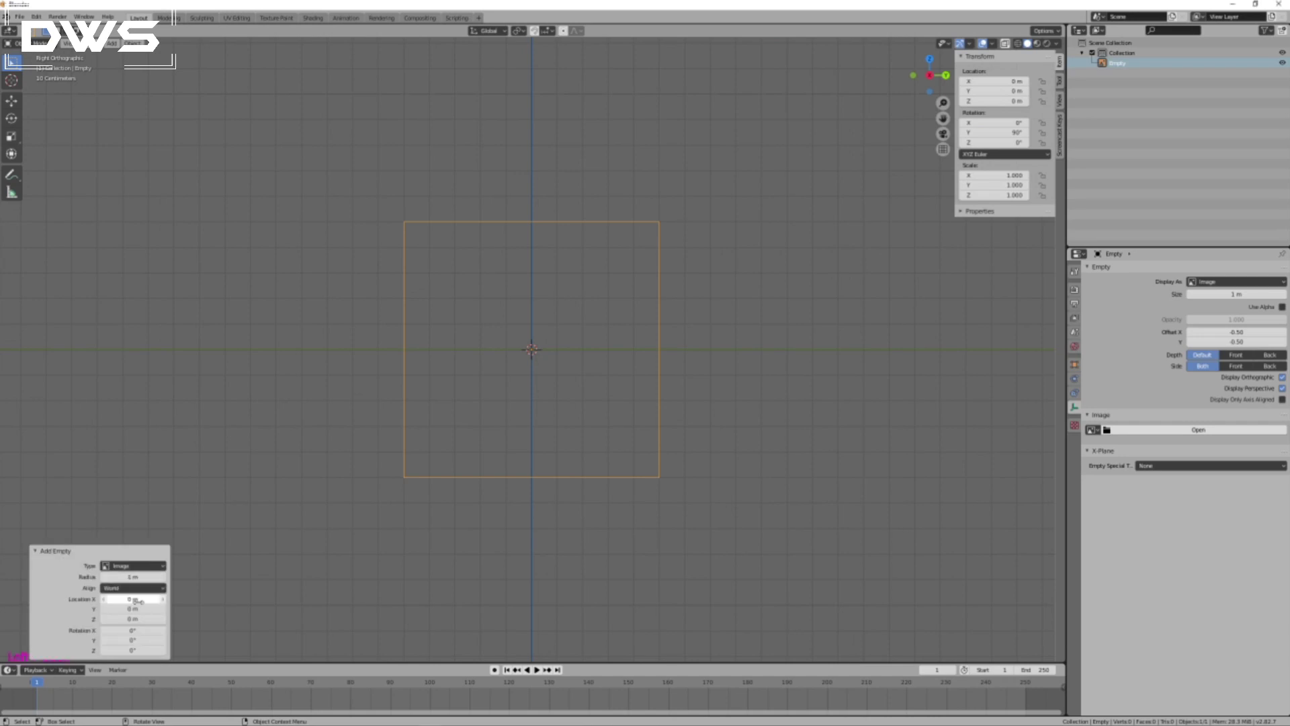
pyautogui.click(133, 577)
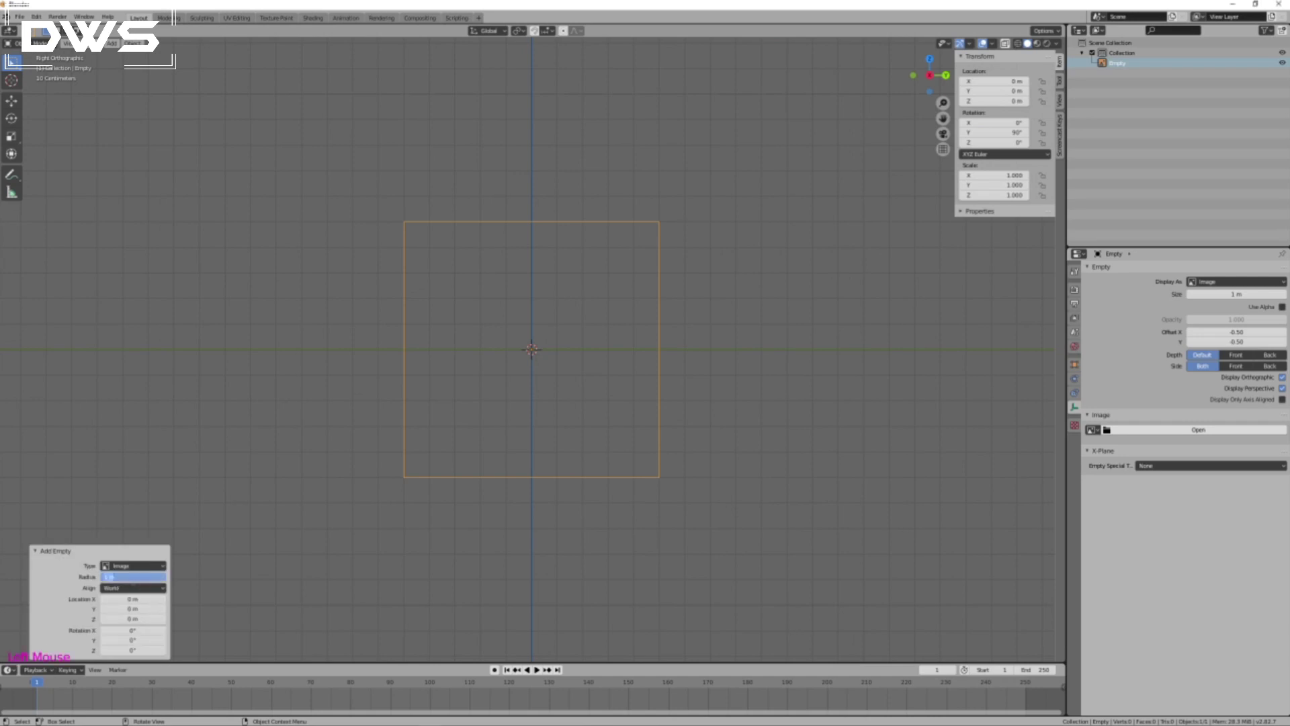
pyautogui.write('1.17')
pyautogui.press('Tab')
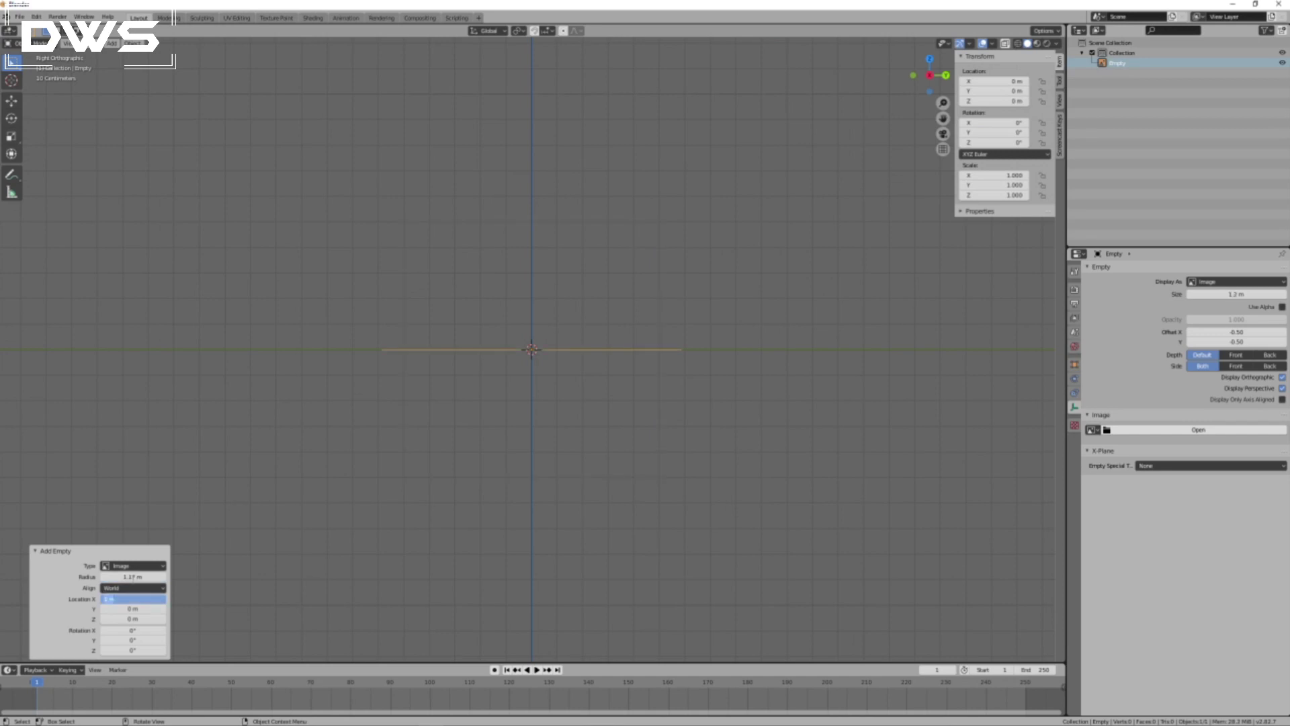
# Set the Y rotation in the Add Empty settings to 90° so the empty stands vertically.
pyautogui.click(137, 639)
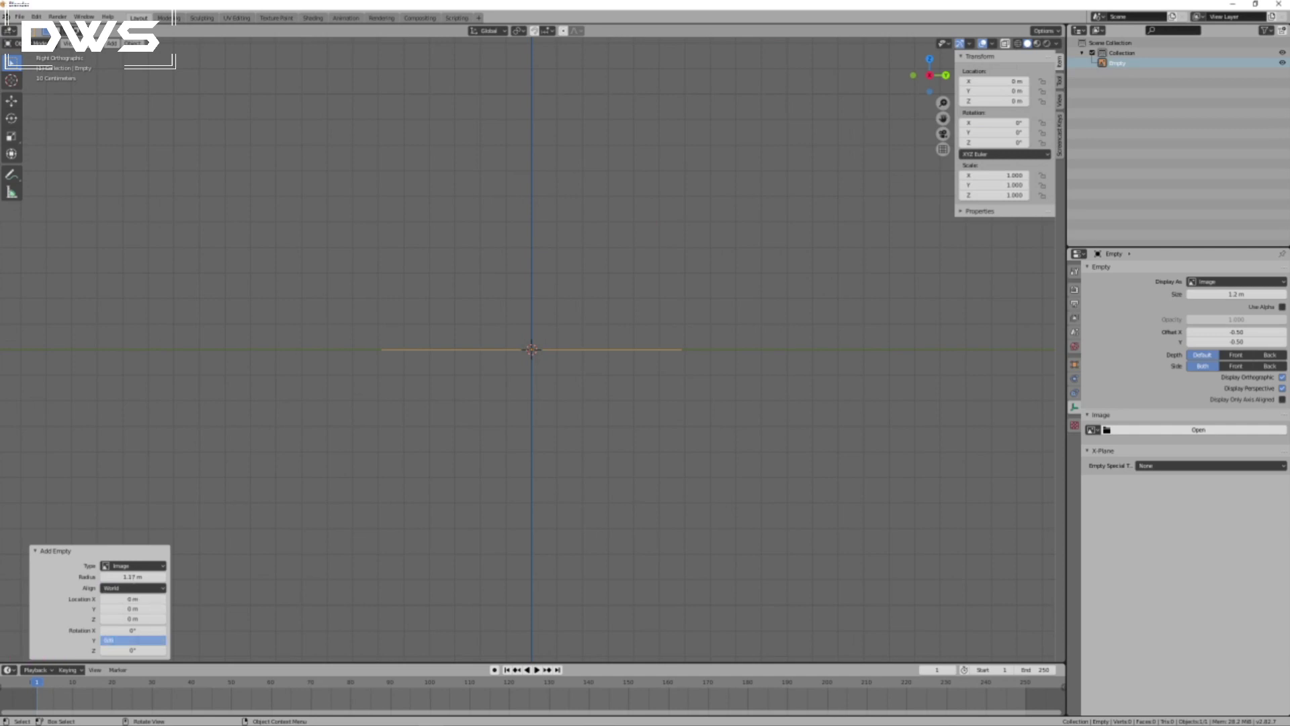
pyautogui.press('BackSpace')
pyautogui.press('BackSpace')
pyautogui.press('BackSpace')
pyautogui.write('90')
pyautogui.press('Return')
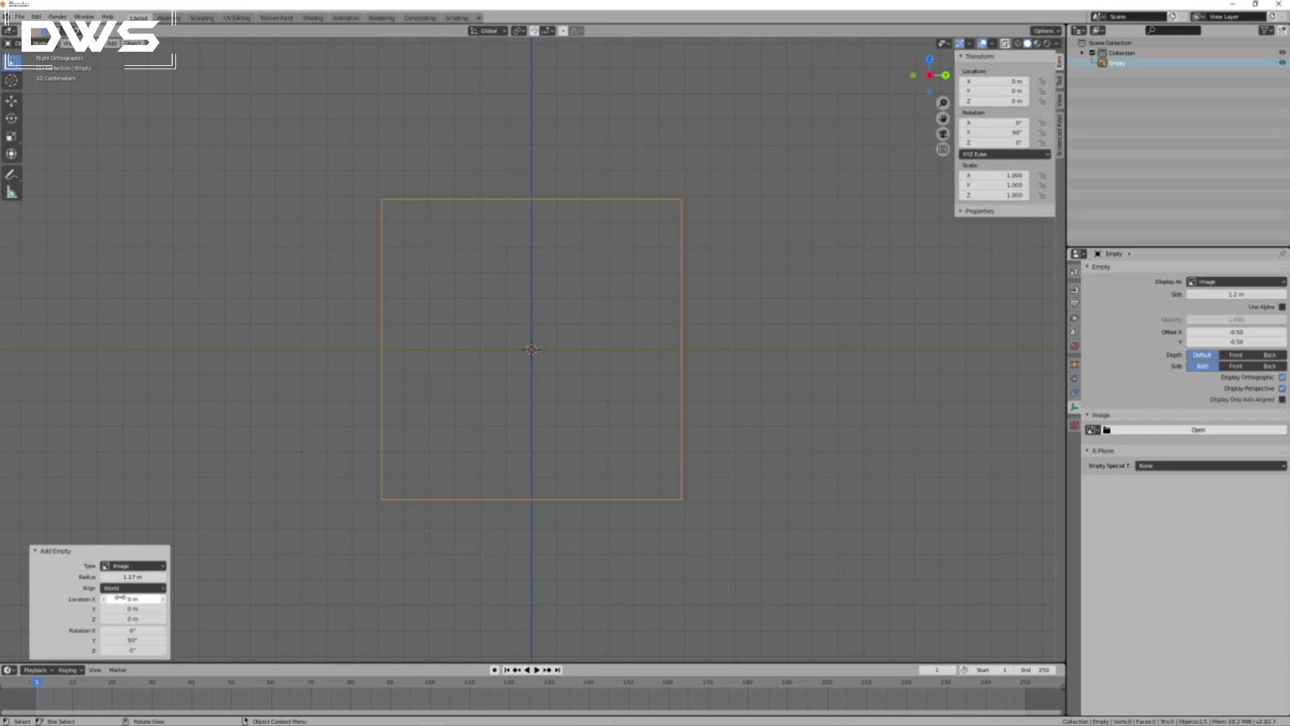
# Start choosing an image for the empty and browse to FlightSim\X-Plane Dev\Aircraft on the DATA drive.
pyautogui.click(1171, 430)
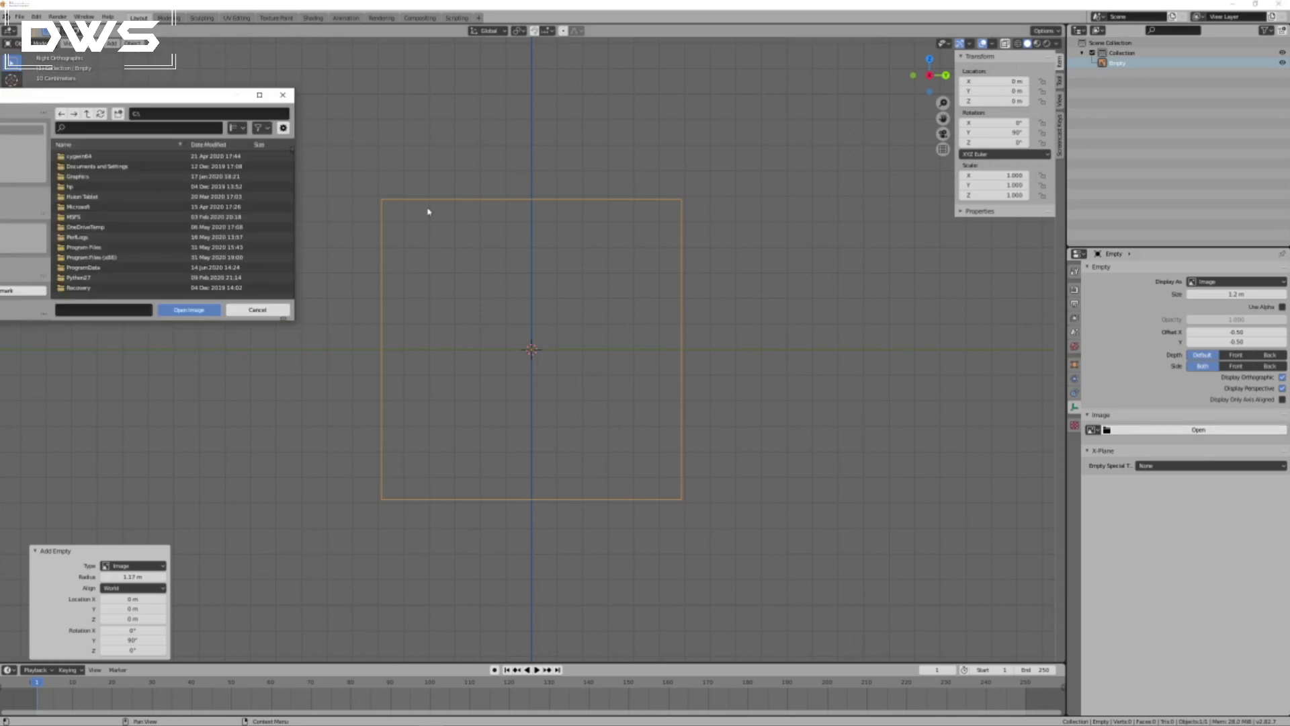
pyautogui.click(563, 336)
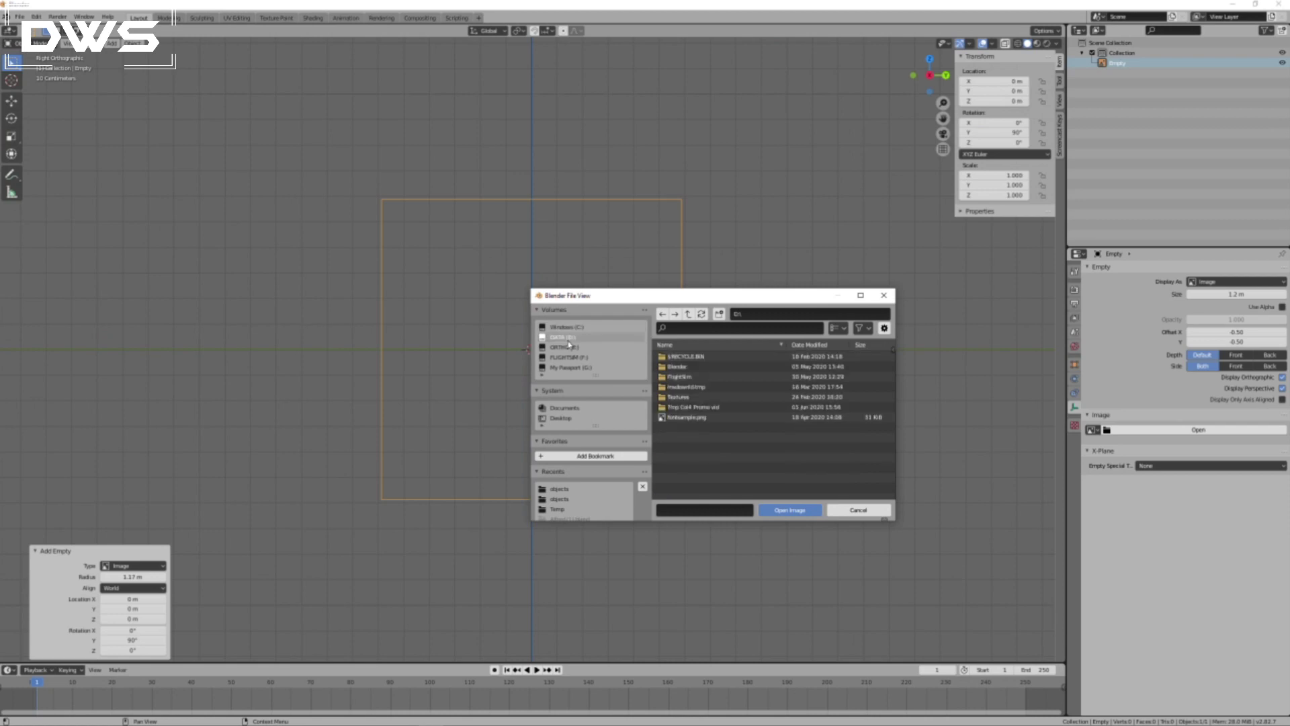
pyautogui.doubleClick(681, 377)
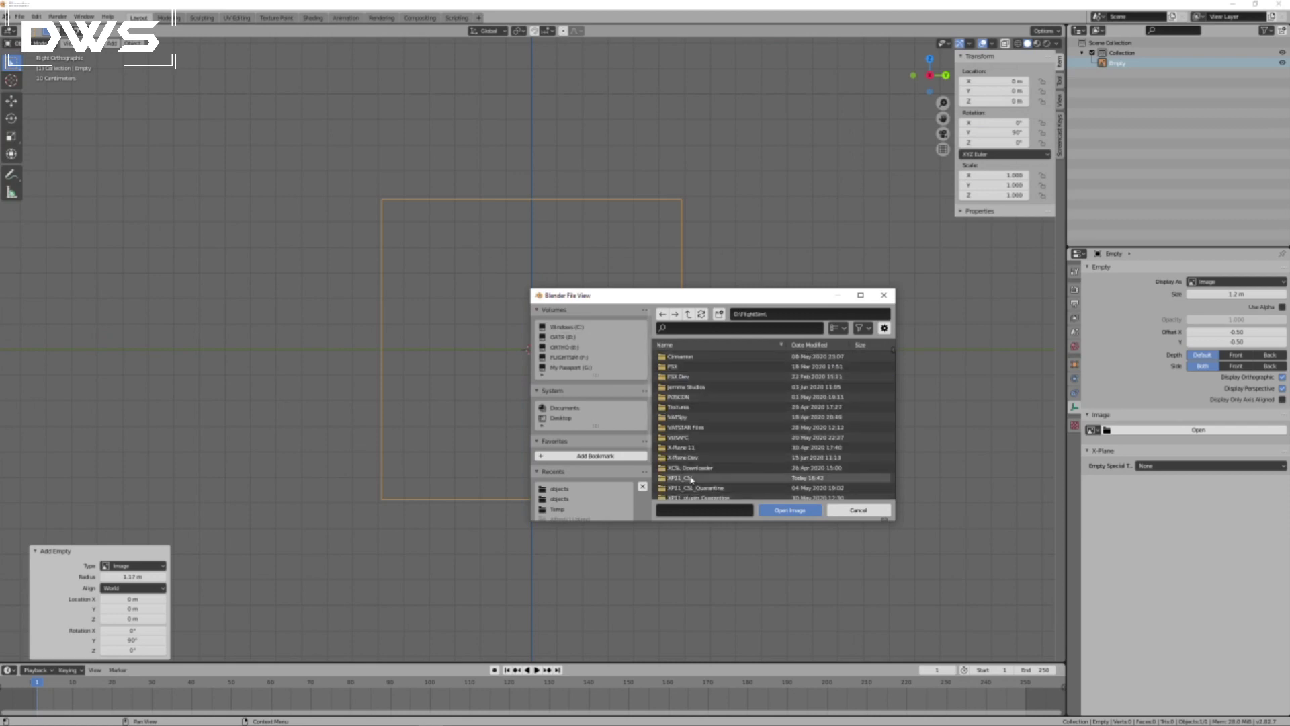
pyautogui.scroll(-1, 691, 479)
pyautogui.doubleClick(691, 446)
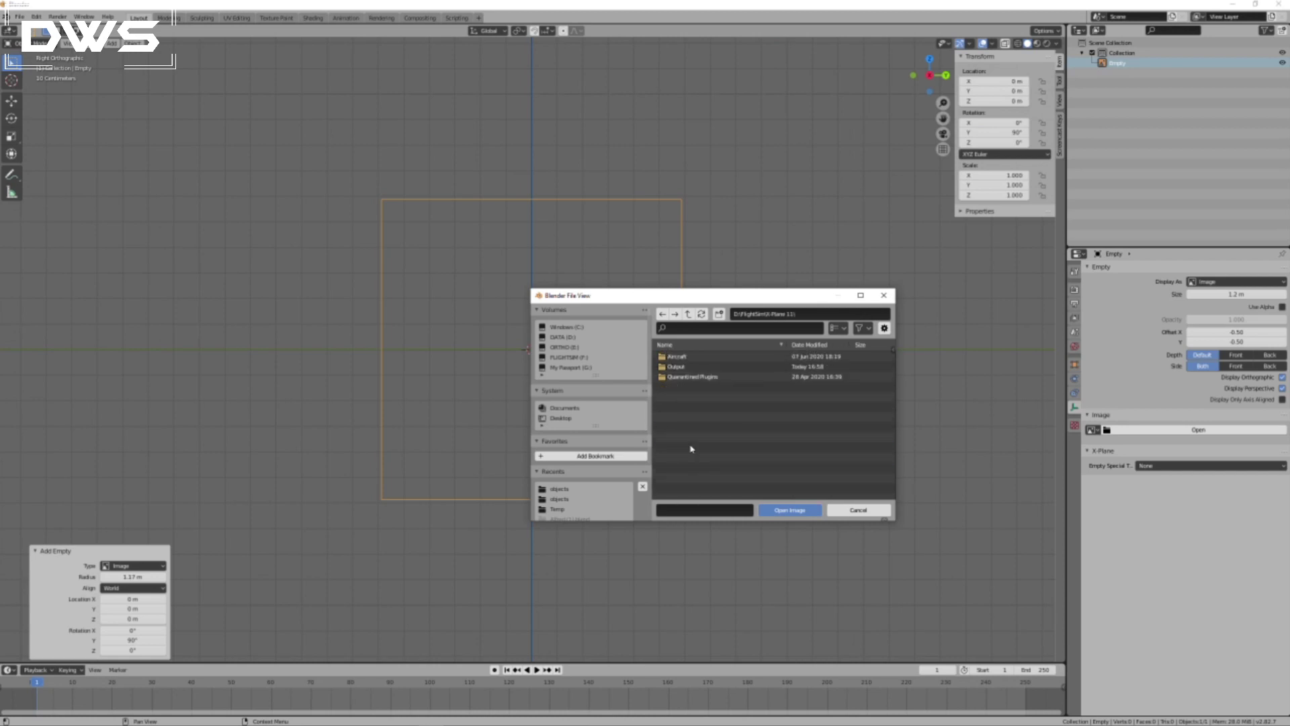
pyautogui.click(692, 314)
pyautogui.doubleClick(686, 458)
pyautogui.click(680, 357)
pyautogui.doubleClick(680, 357)
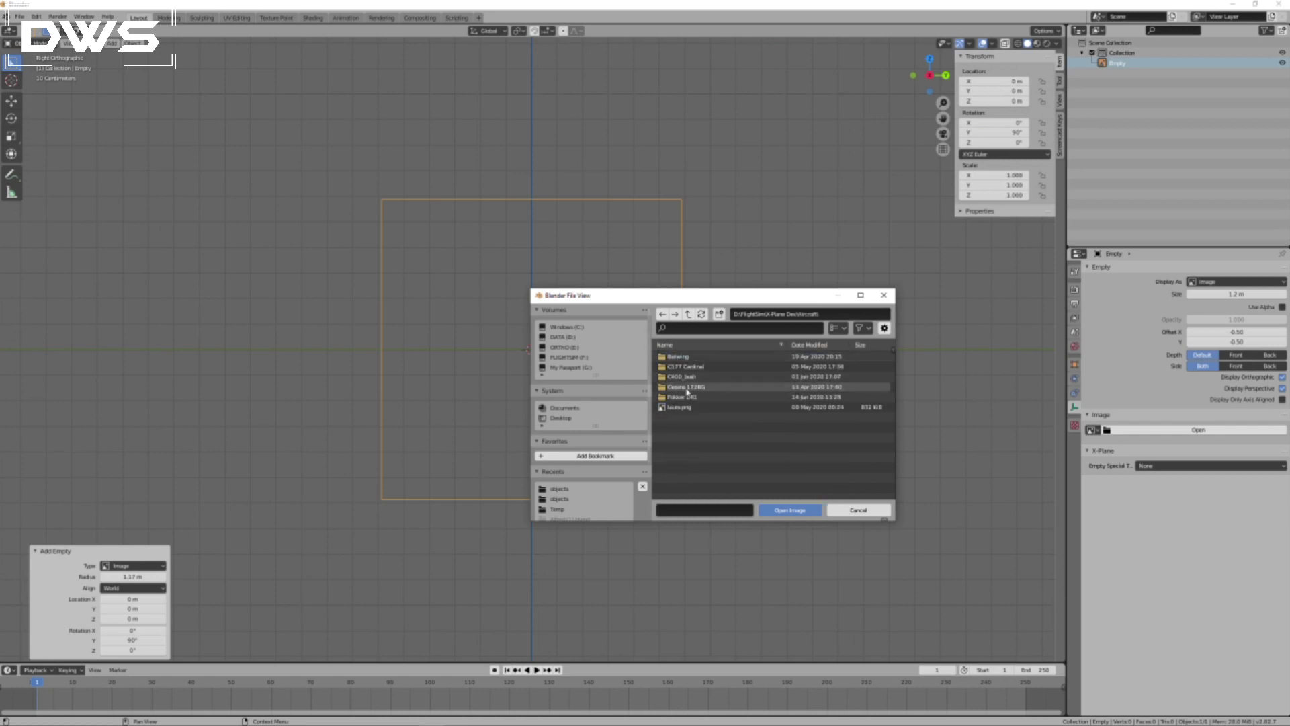
# Load the Spandau side-view PNG from the Fokker DR1 objects folder into the empty.
pyautogui.doubleClick(684, 397)
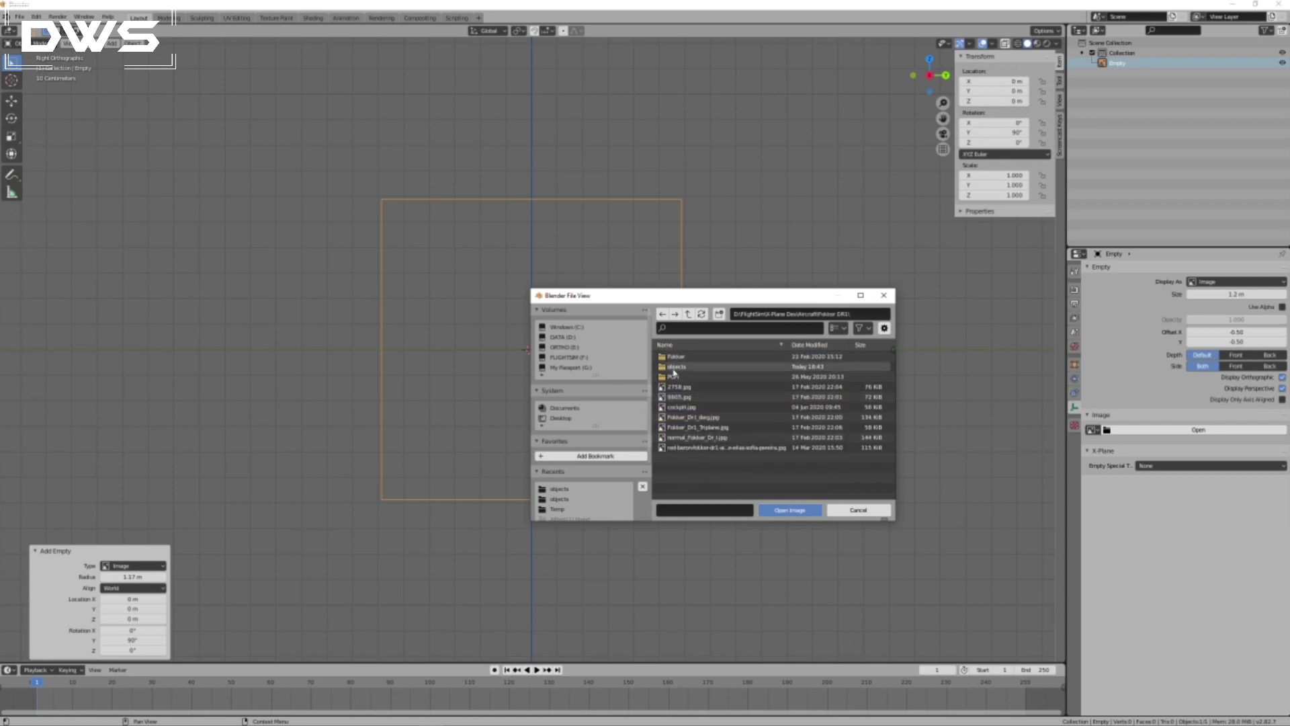
pyautogui.doubleClick(676, 367)
pyautogui.scroll(-5, 705, 430)
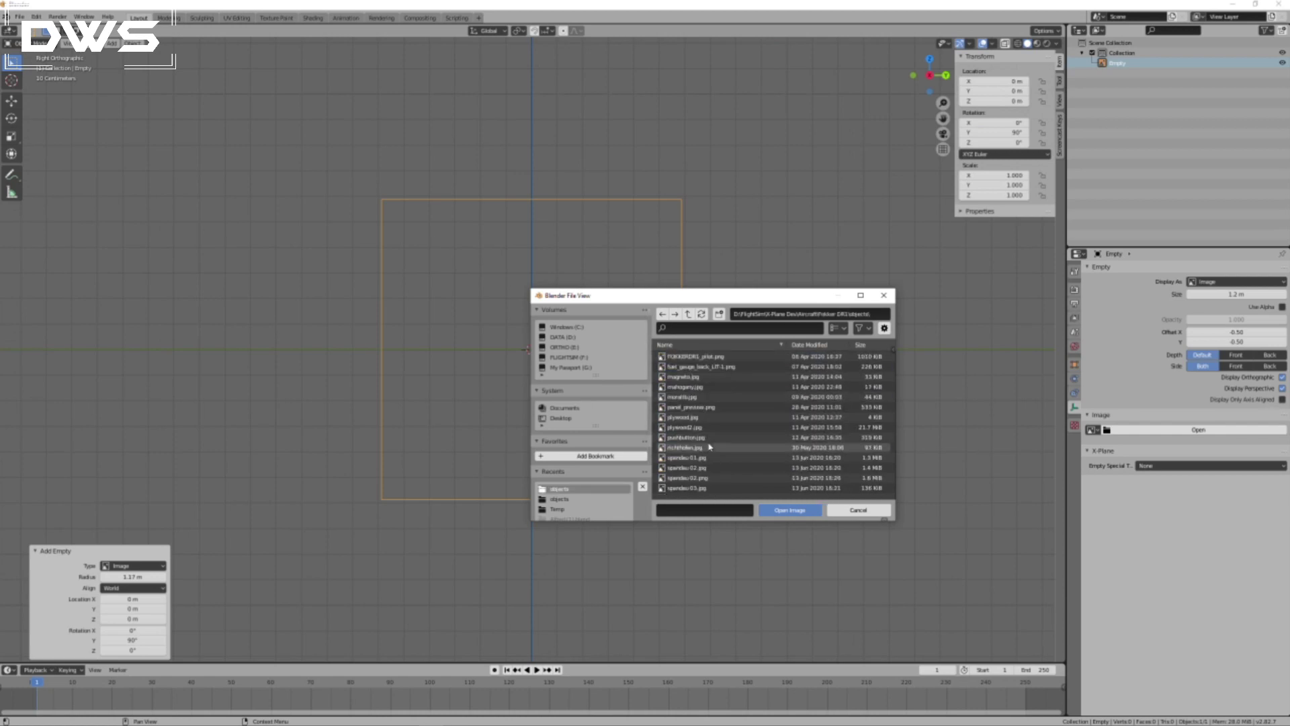
pyautogui.scroll(-2, 709, 446)
pyautogui.doubleClick(709, 447)
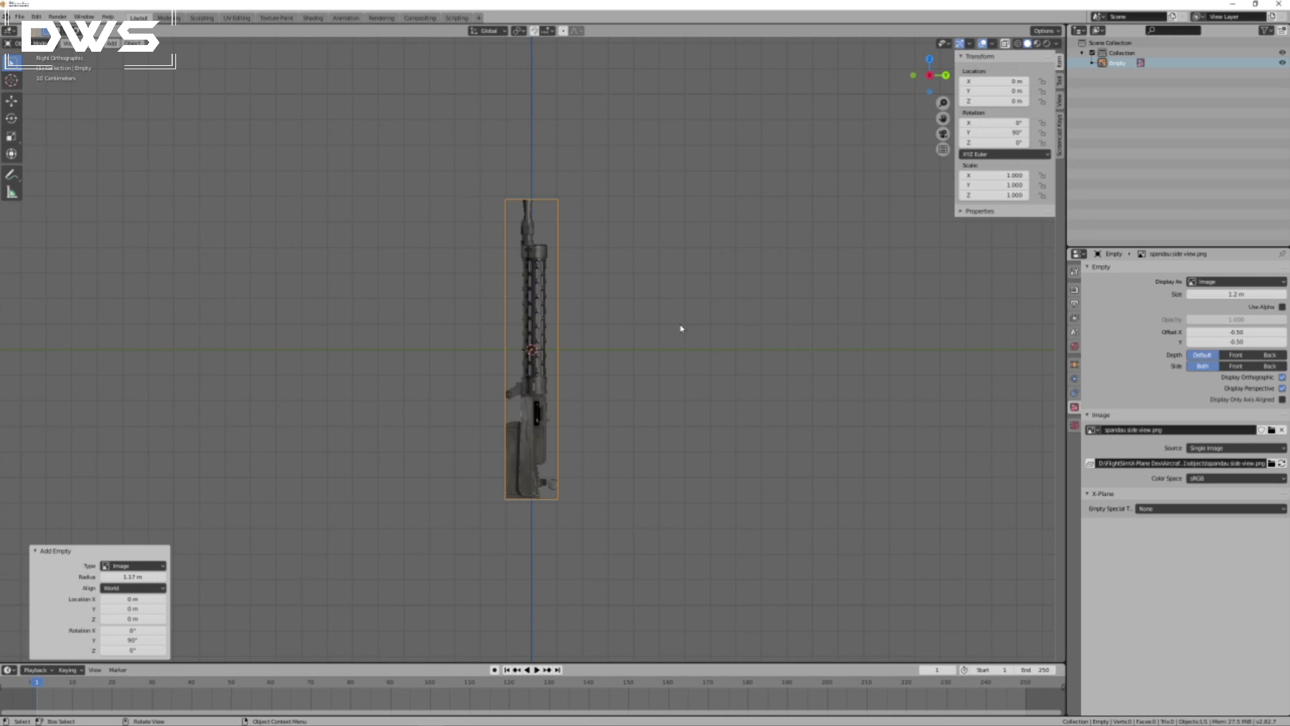
pyautogui.press('r')
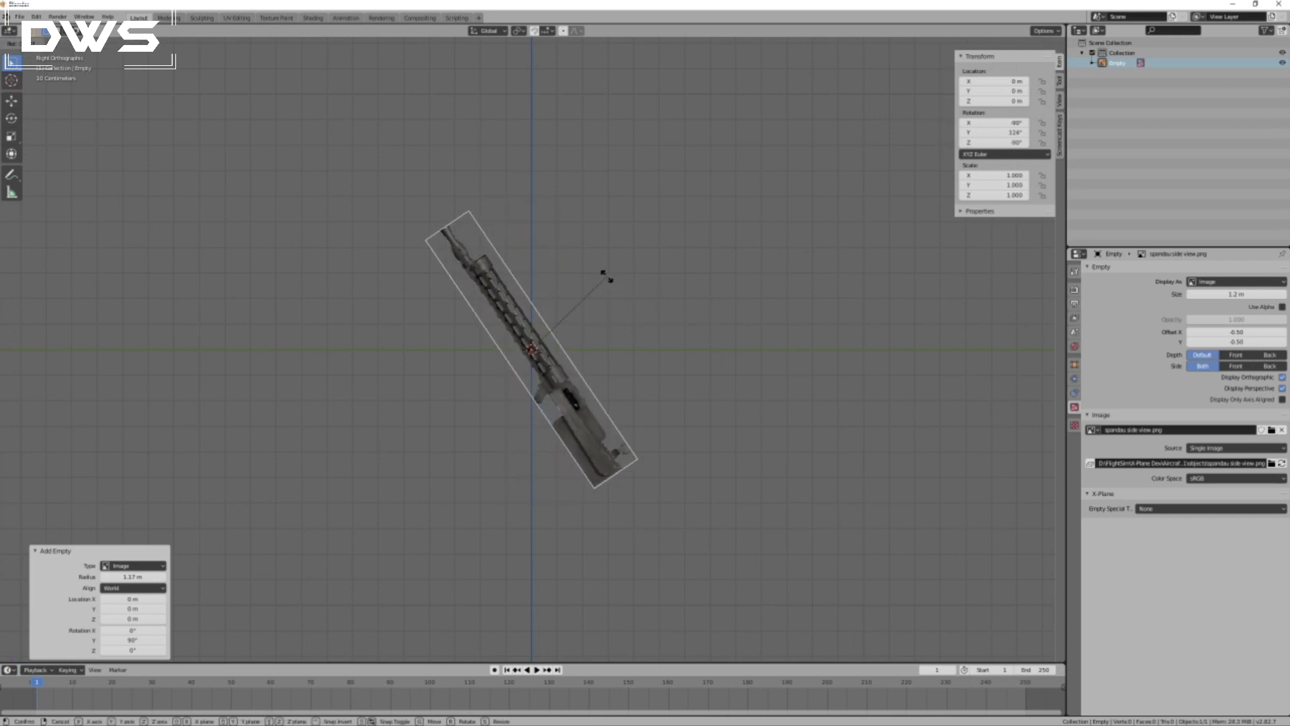
pyautogui.press('y')
pyautogui.press('x')
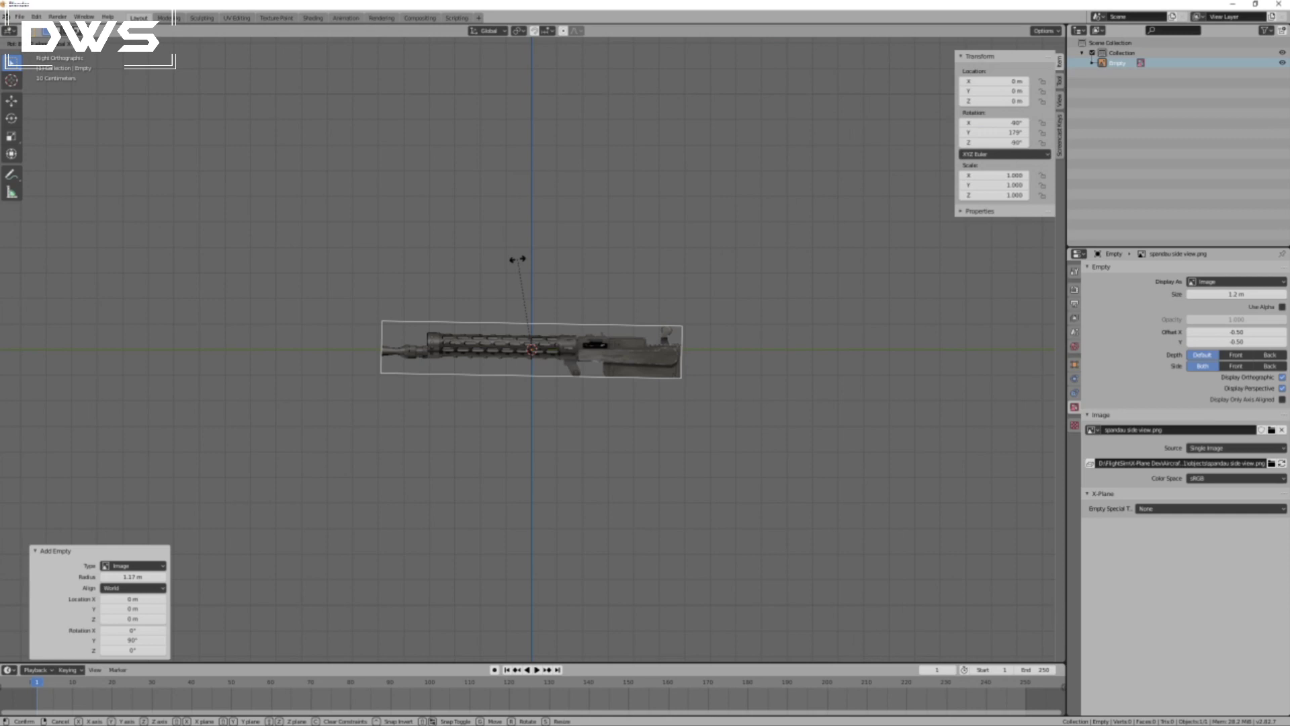
pyautogui.write('180')
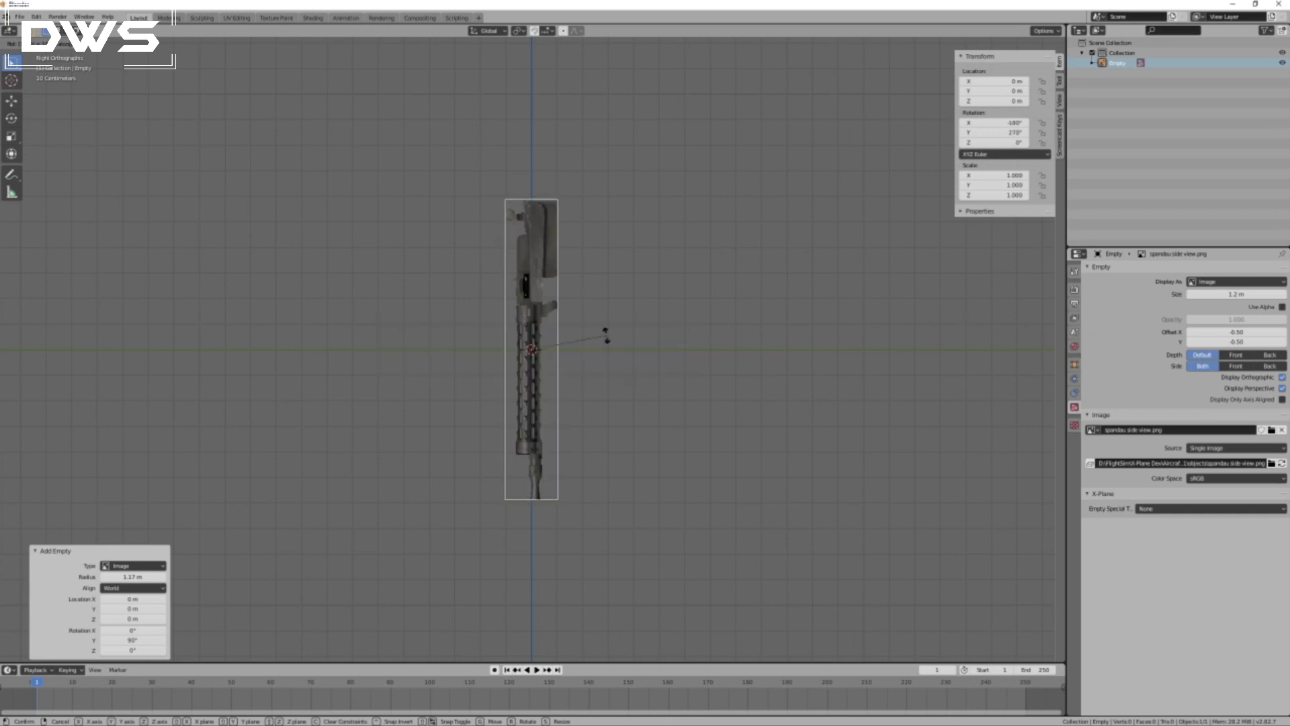
pyautogui.rightClick(619, 386)
# Rotate the gun reference image 90° about the global X axis and return to the right orthographic view.
pyautogui.scroll(-3, 608, 403)
pyautogui.moveTo(598, 413); pyautogui.dragTo(631, 432, button='middle')
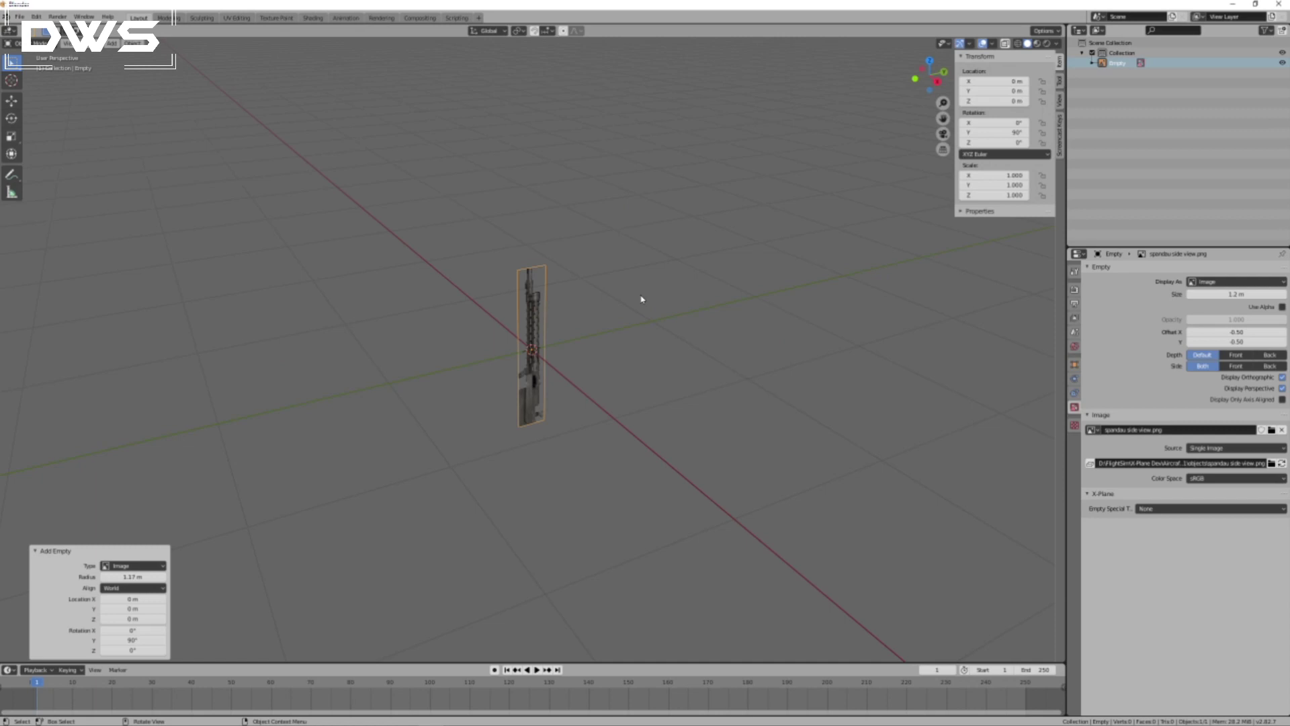
pyautogui.press('r')
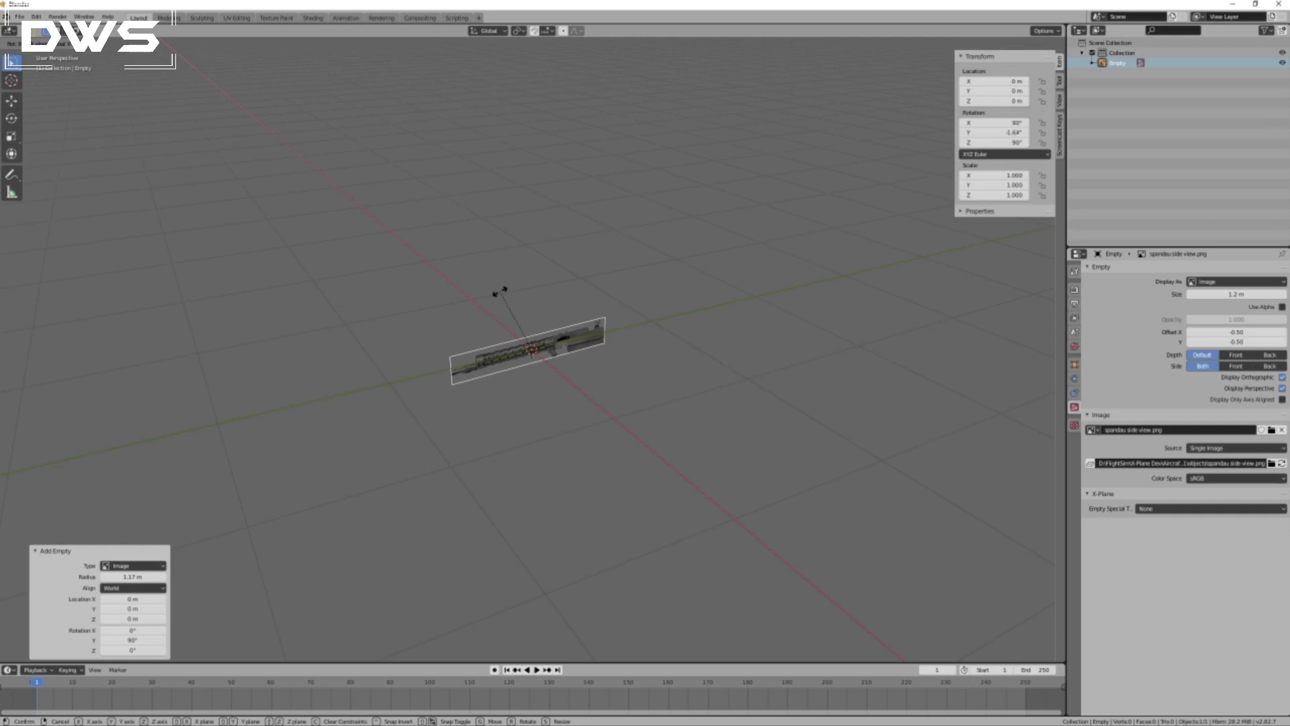
pyautogui.write('90')
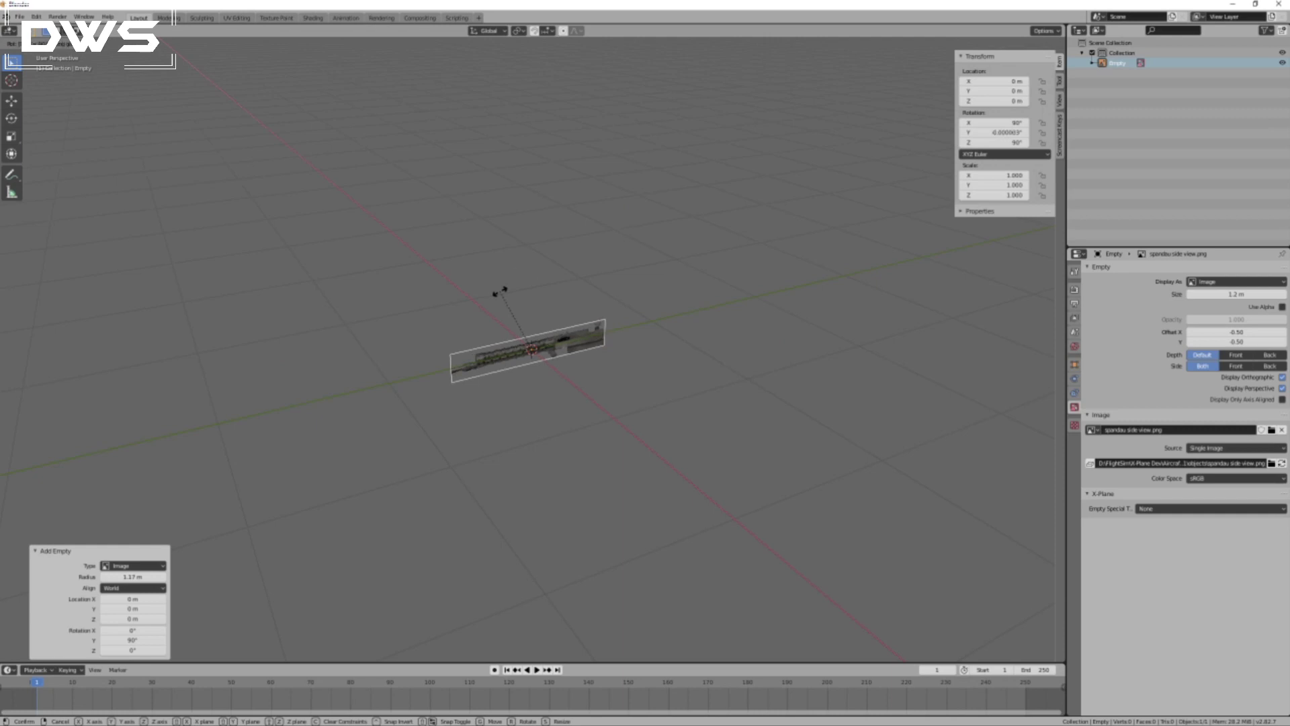
pyautogui.press('Return')
pyautogui.moveTo(494, 314); pyautogui.dragTo(521, 395, button='middle')
pyautogui.scroll(5, 572, 403)
pyautogui.press('KP_3')
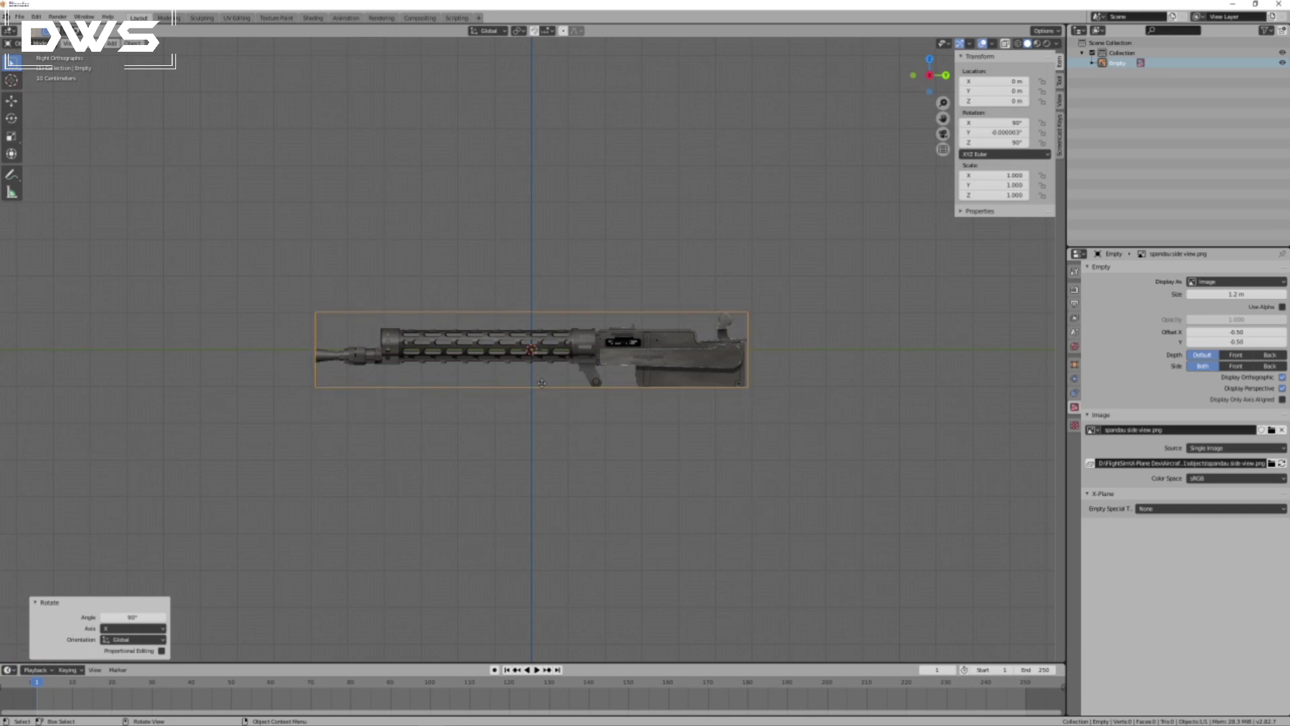
# Examine the gun reference image up close in the right view, comparing the orthographic and perspective projections.
pyautogui.scroll(5, 578, 410)
pyautogui.scroll(-2, 678, 405)
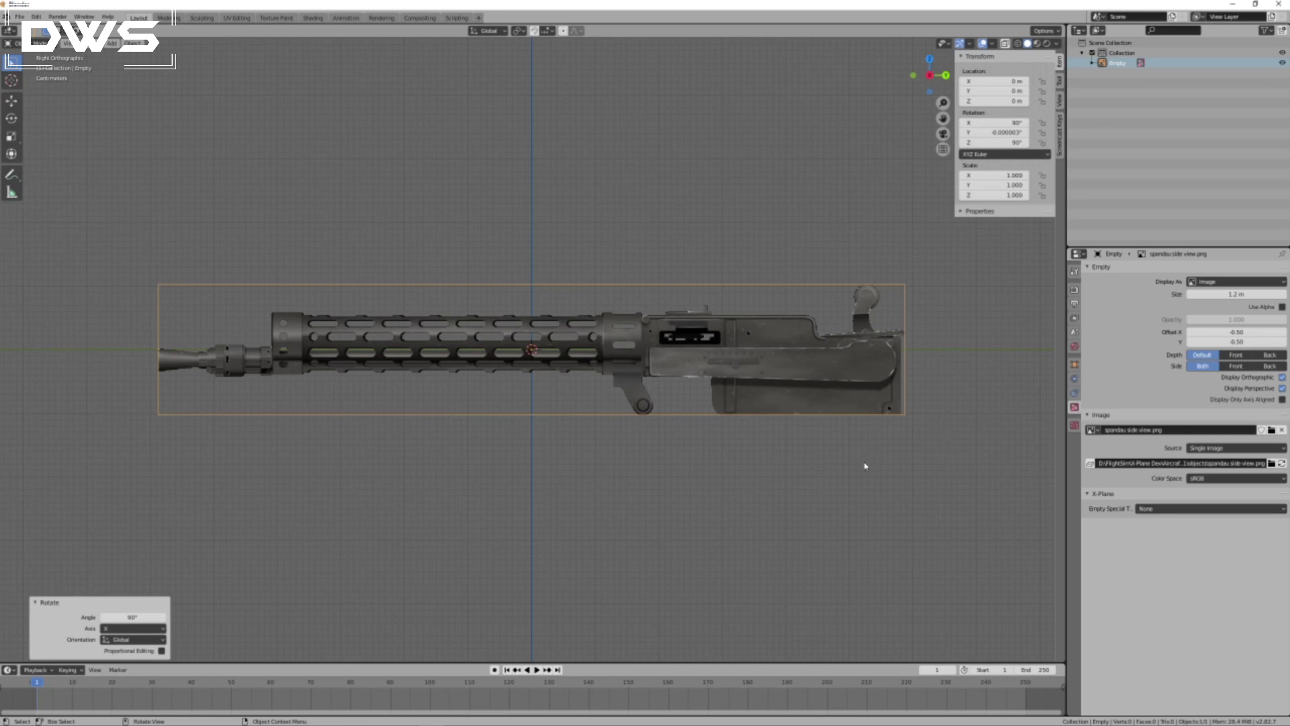
pyautogui.moveTo(800, 462); pyautogui.dragTo(840, 454, button='middle')
pyautogui.press('KP_3')
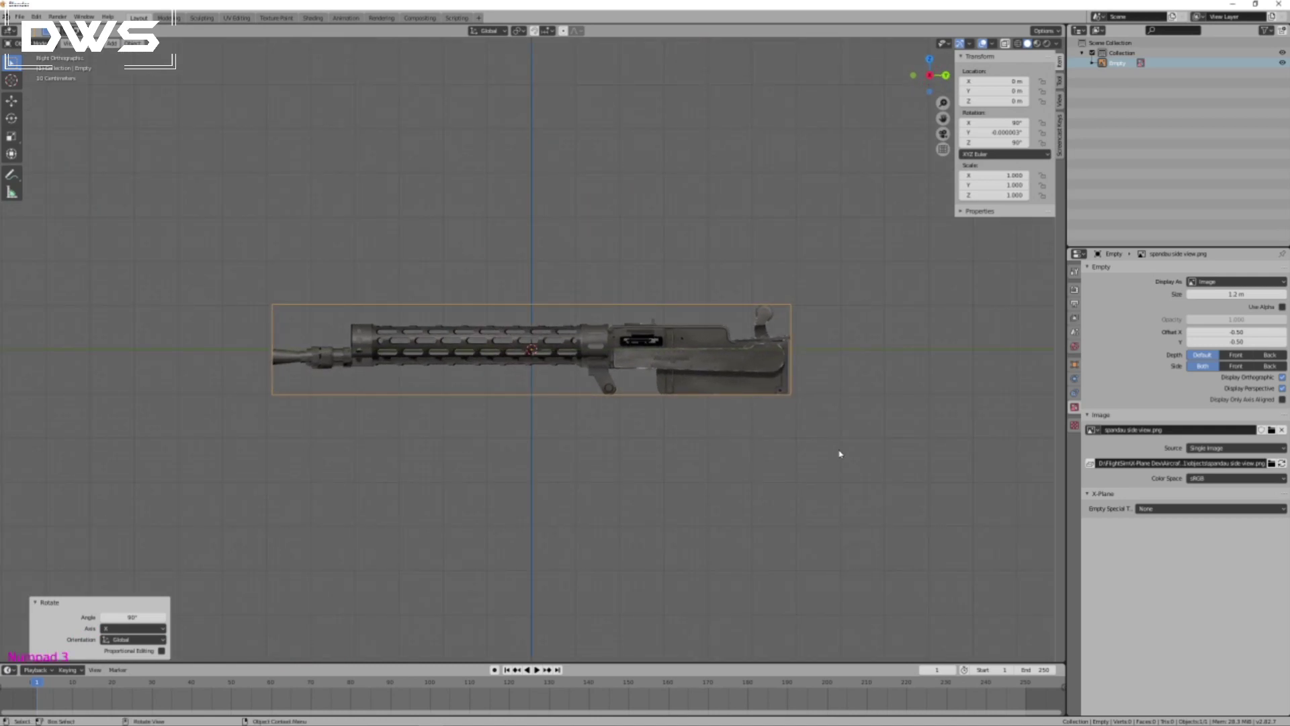
pyautogui.press('KP_5')
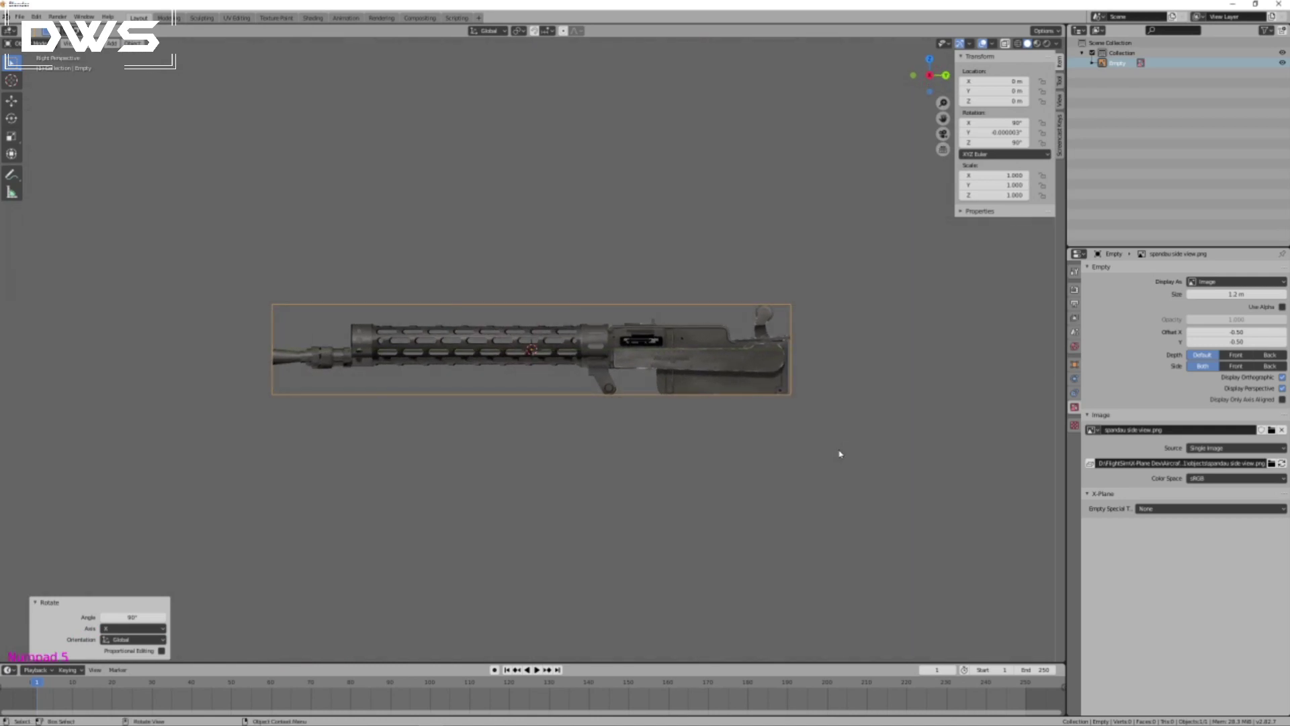
pyautogui.press('KP_5')
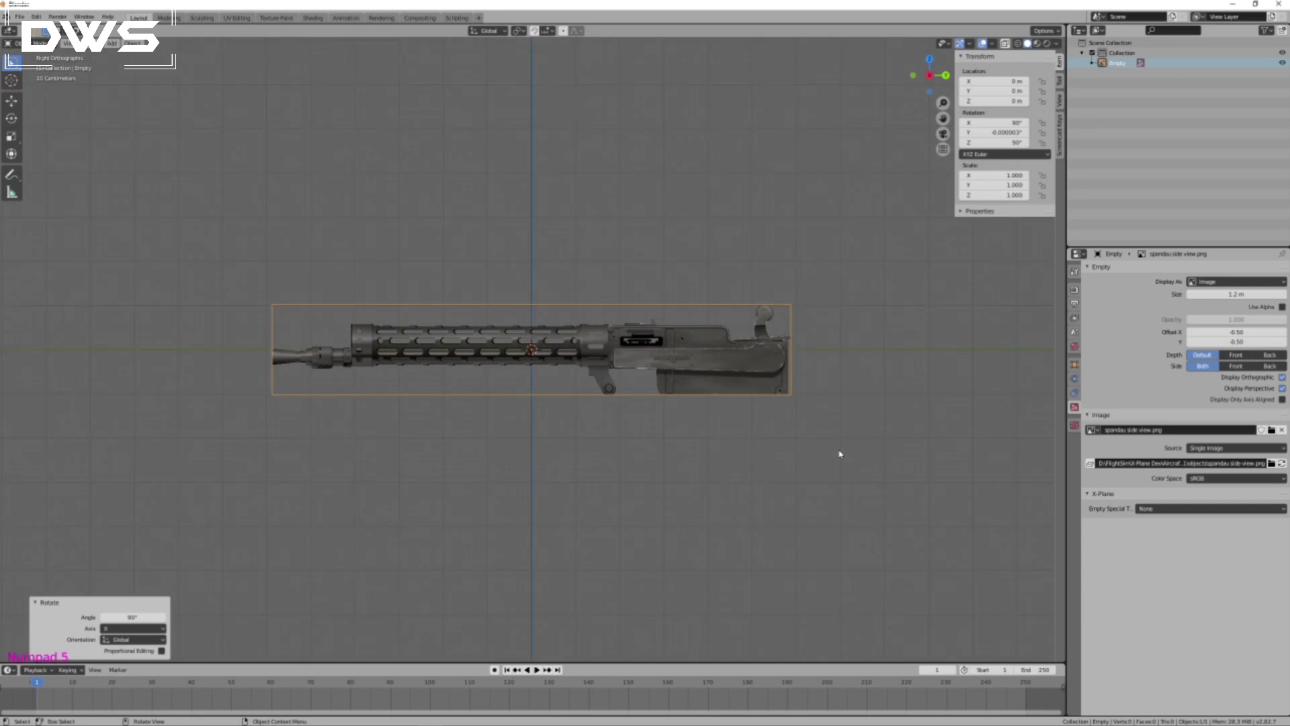
pyautogui.scroll(-3, 840, 454)
pyautogui.scroll(2, 852, 438)
pyautogui.keyDown('shift'); pyautogui.moveTo(853, 438); pyautogui.dragTo(758, 408, button='middle'); pyautogui.keyUp('shift')
pyautogui.scroll(1, 758, 407)
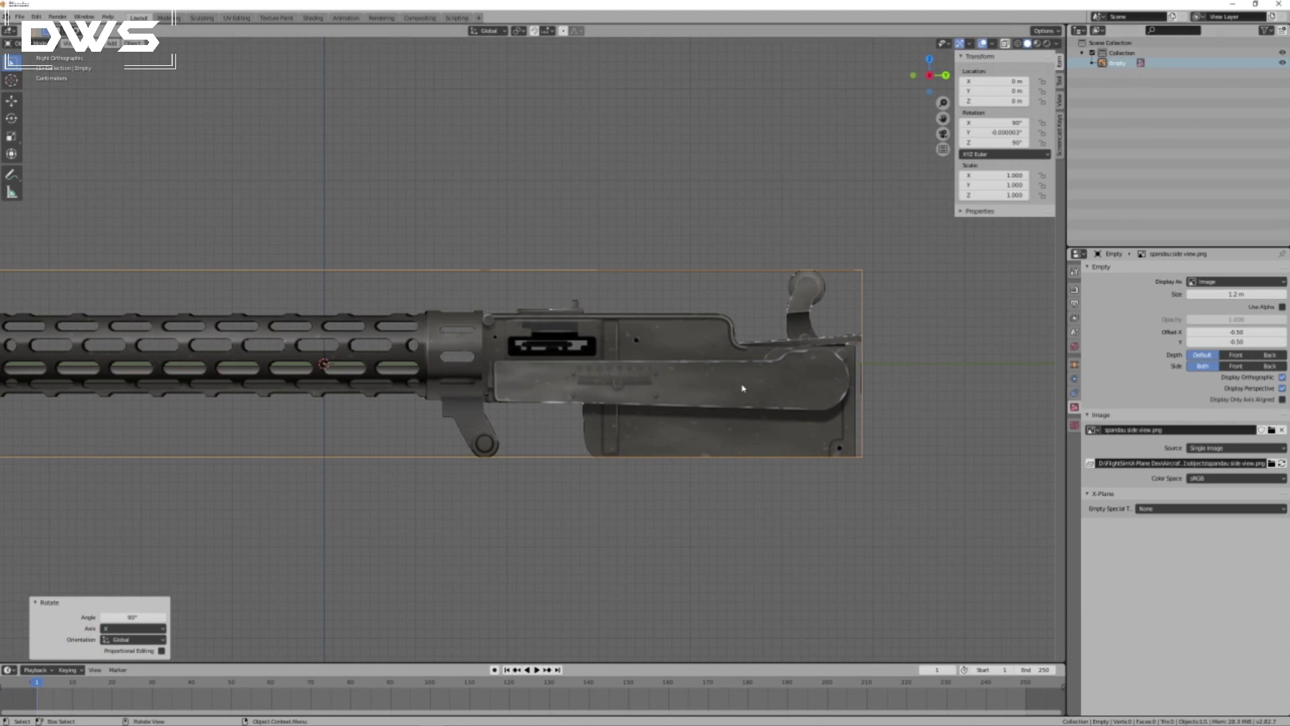
pyautogui.scroll(-2, 482, 445)
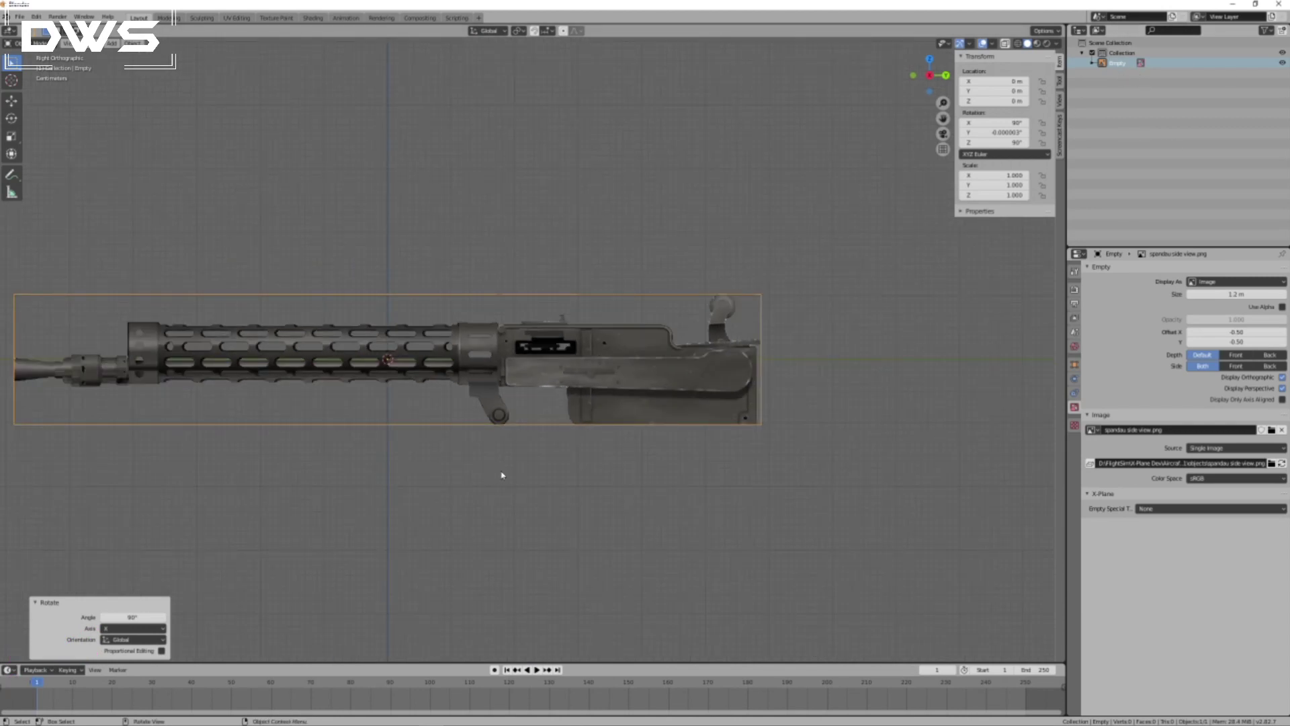
pyautogui.hotkey('shift', 'a')
pyautogui.moveTo(489, 384)
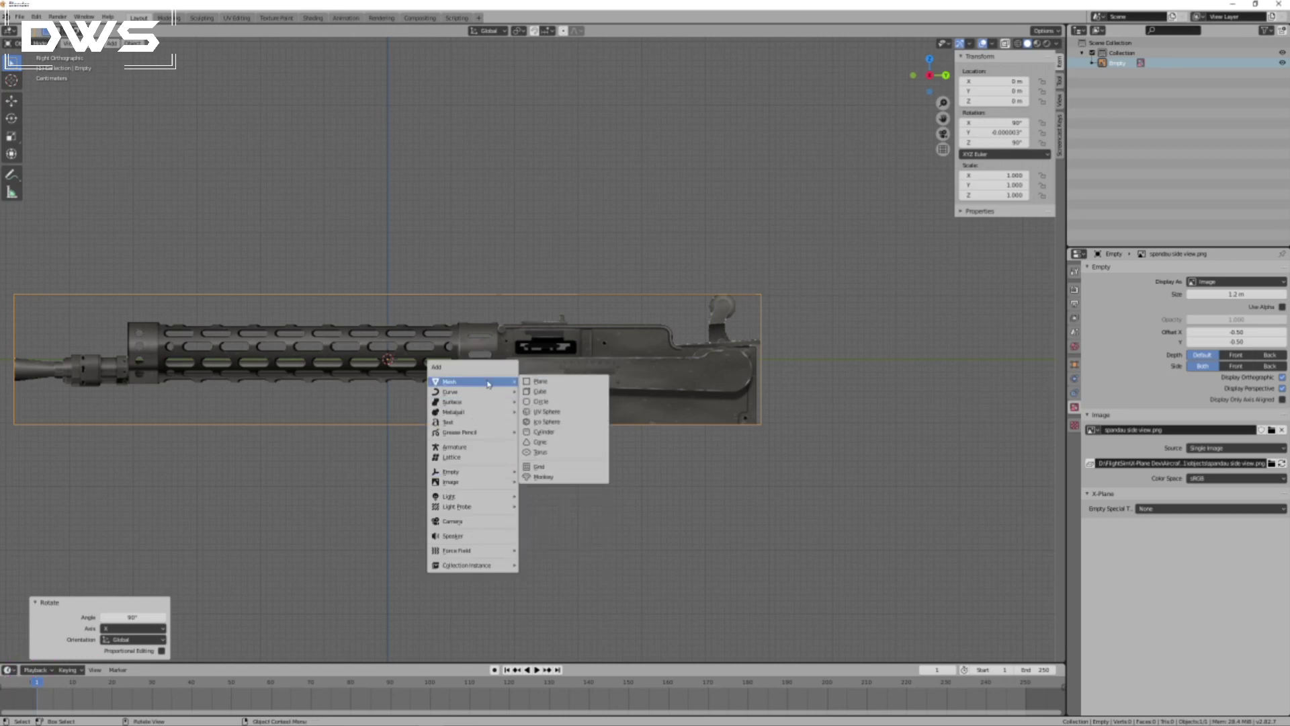
pyautogui.press('Escape')
pyautogui.press('Escape')
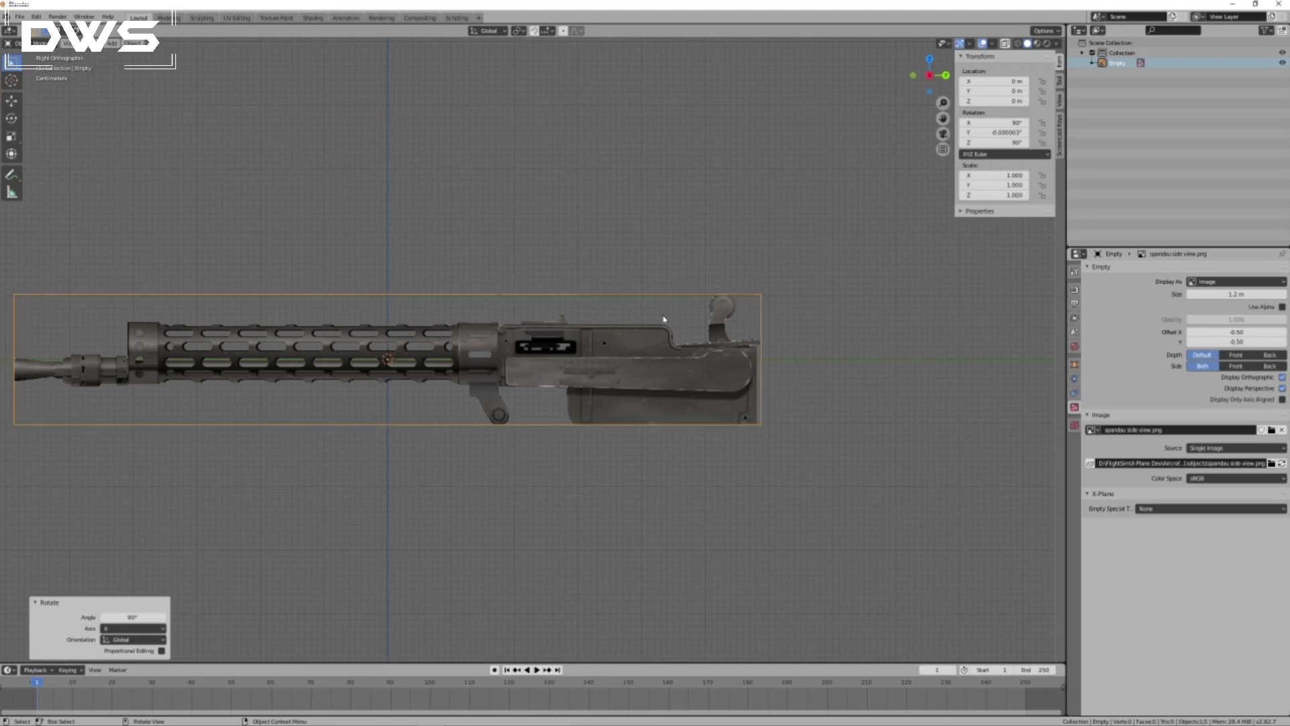
# Add a cube mesh from the right orthographic view and enter Edit Mode on it.
pyautogui.moveTo(852, 469)
pyautogui.mouseDown(button='middle')
pyautogui.moveTo(827, 489)
pyautogui.moveTo(844, 470)
pyautogui.mouseUp(button='middle')
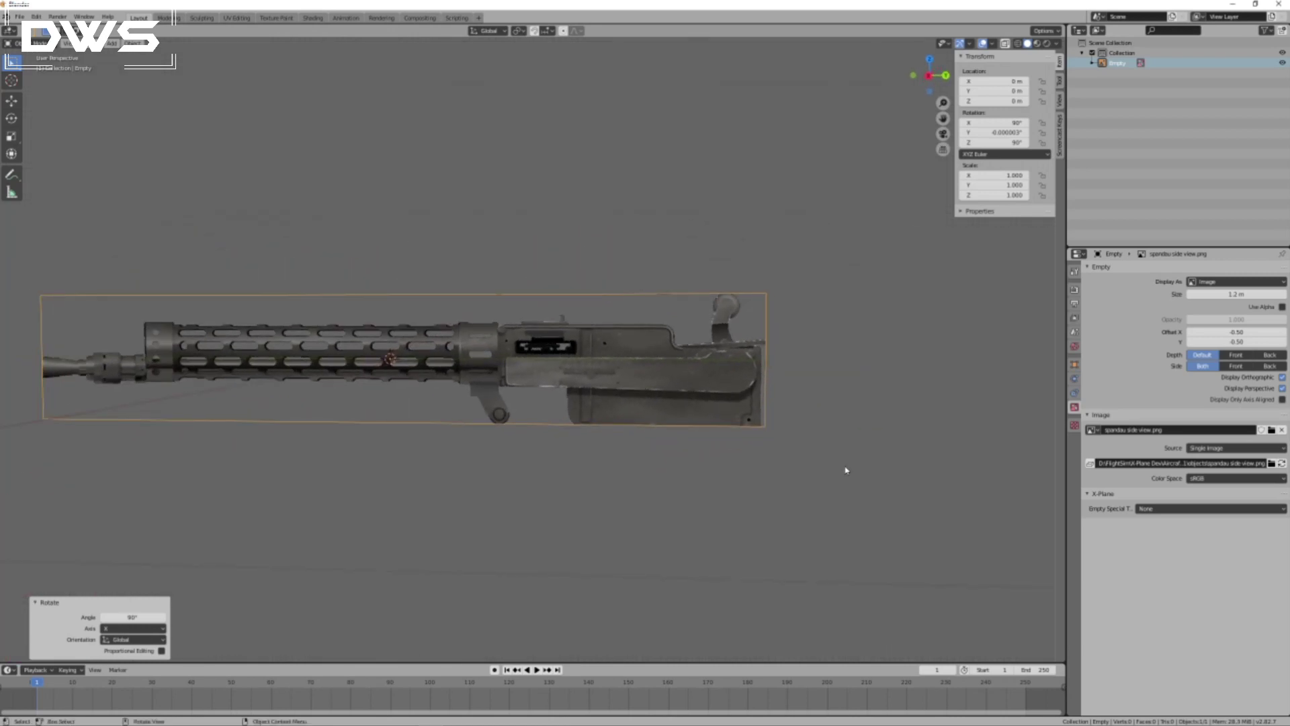
pyautogui.press('KP_3')
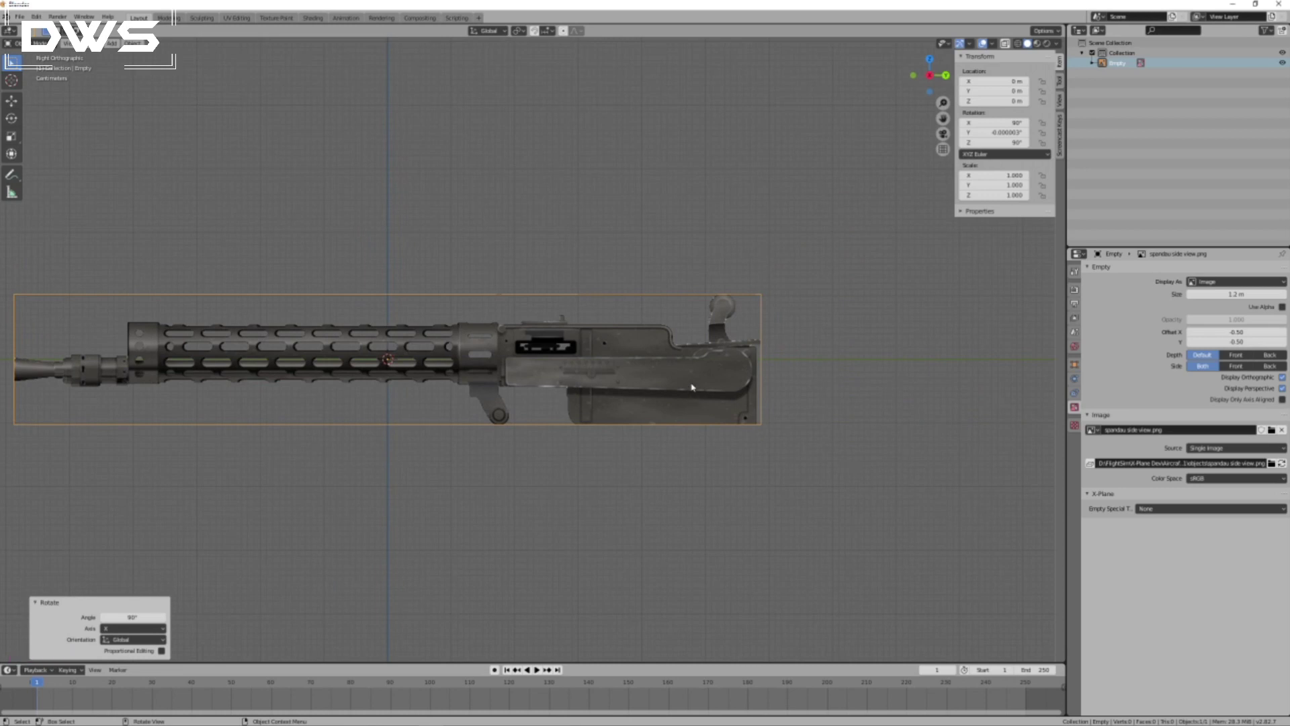
pyautogui.press('shift')
pyautogui.hotkey('shift', 'a')
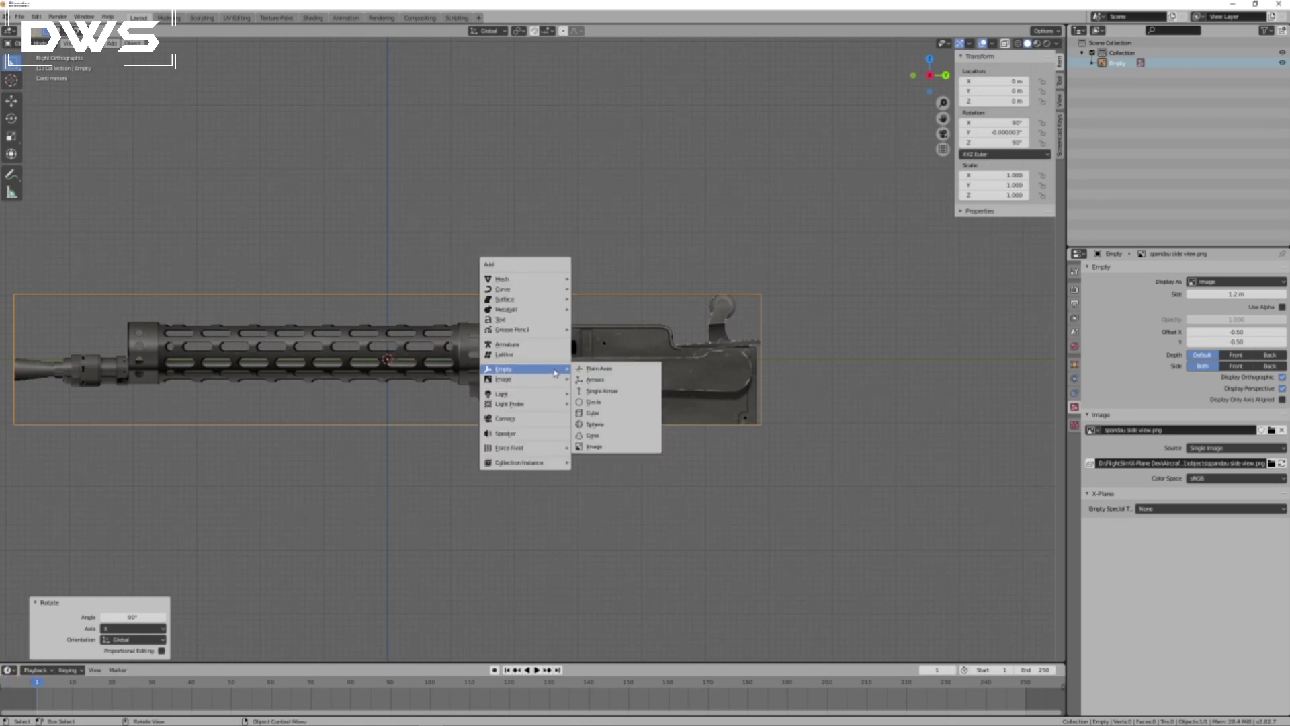
pyautogui.moveTo(538, 280)
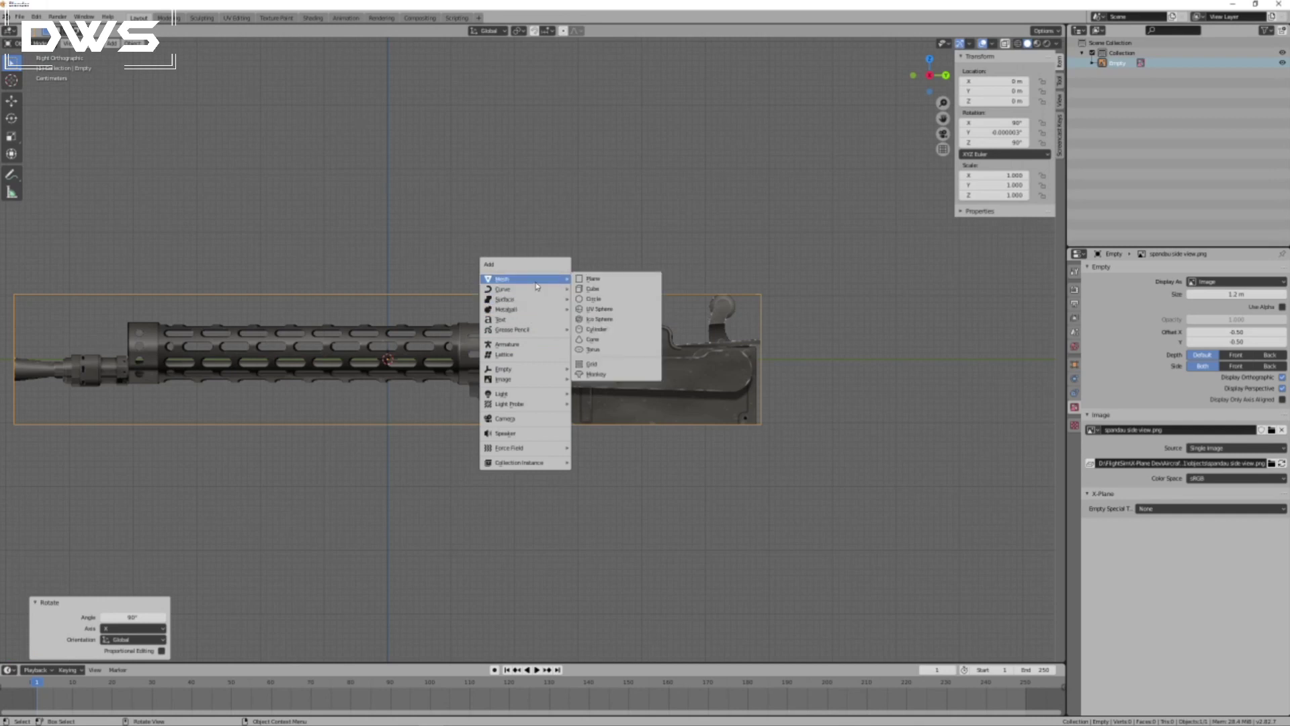
pyautogui.click(603, 290)
pyautogui.scroll(-6, 682, 378)
pyautogui.scroll(1, 680, 377)
pyautogui.scroll(-1, 680, 377)
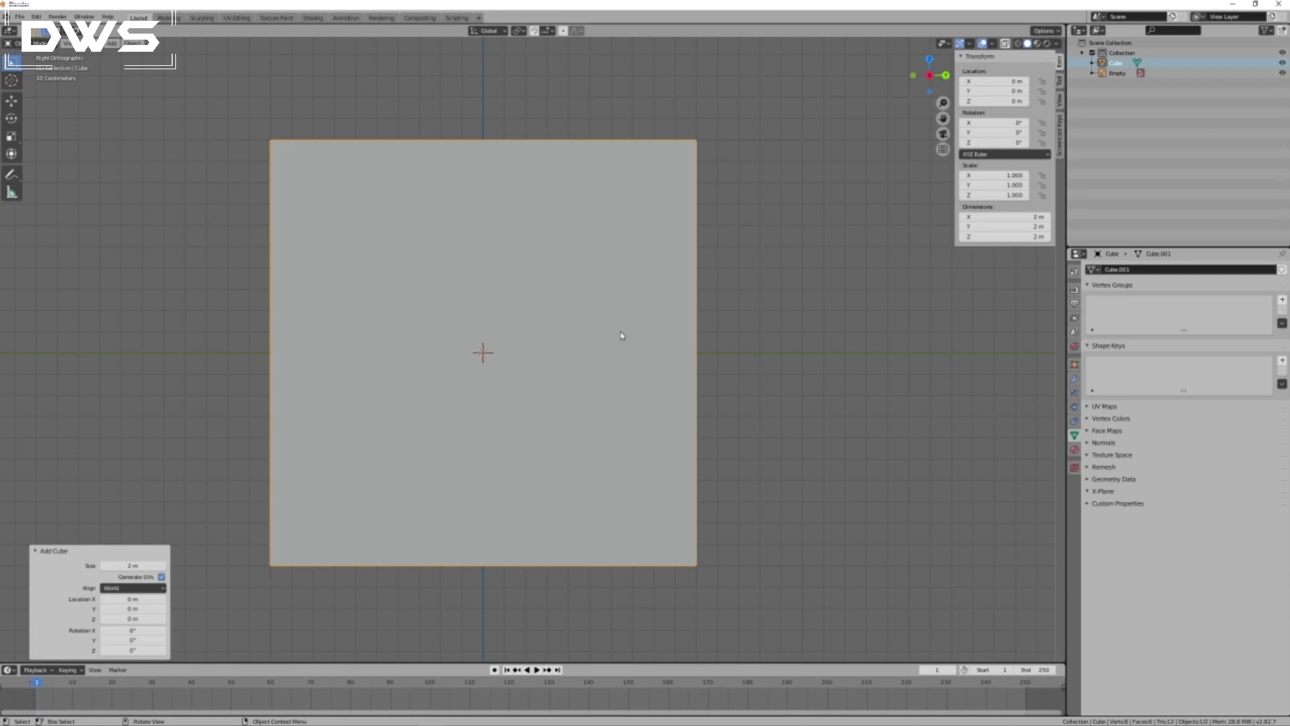
pyautogui.press('Tab')
# Scale the cube's geometry down to about 0.067 and move it about 0.36 m along Y onto the gun's receiver.
pyautogui.press('s')
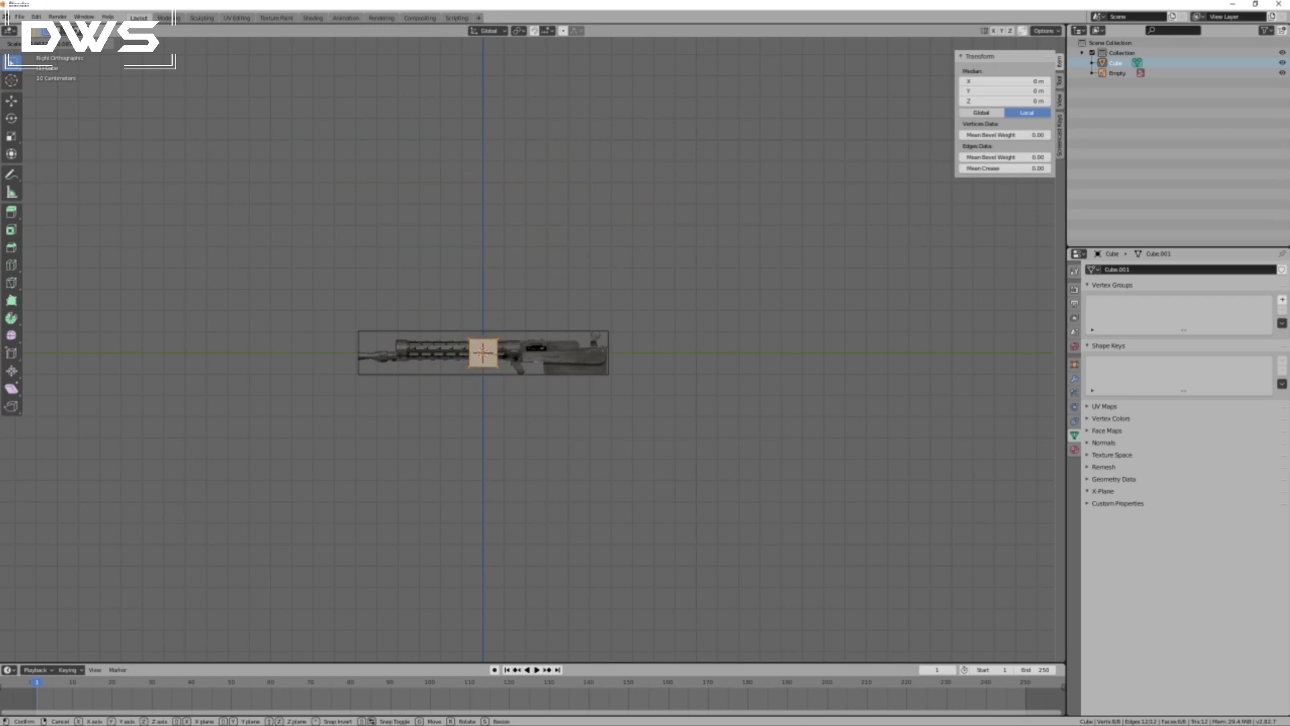
pyautogui.click(501, 353)
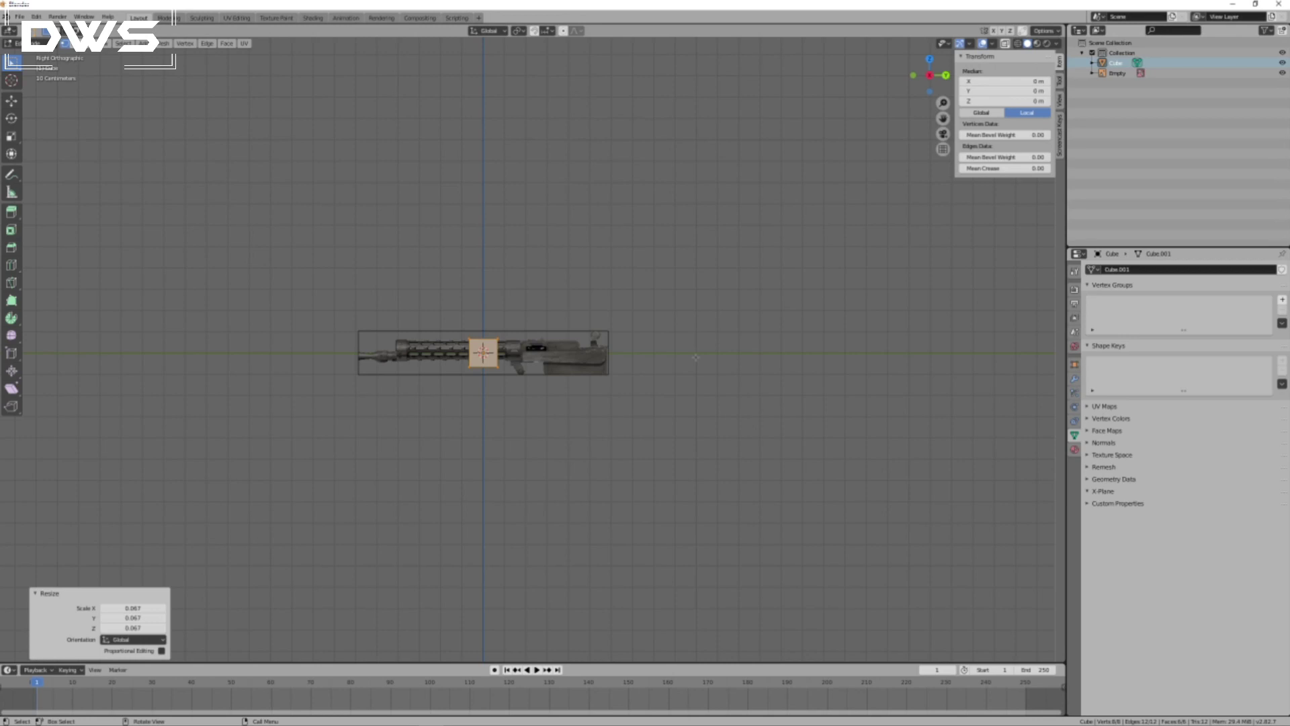
pyautogui.press('g')
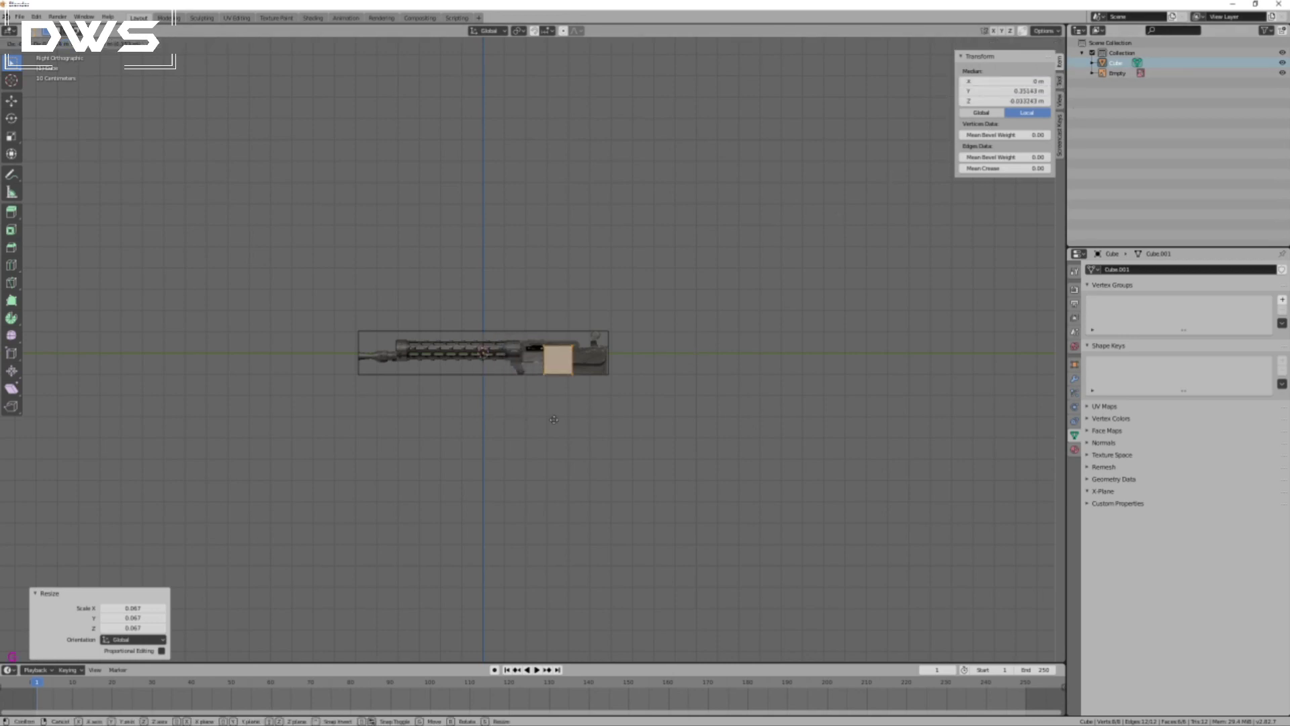
pyautogui.click(554, 416)
pyautogui.scroll(9, 555, 416)
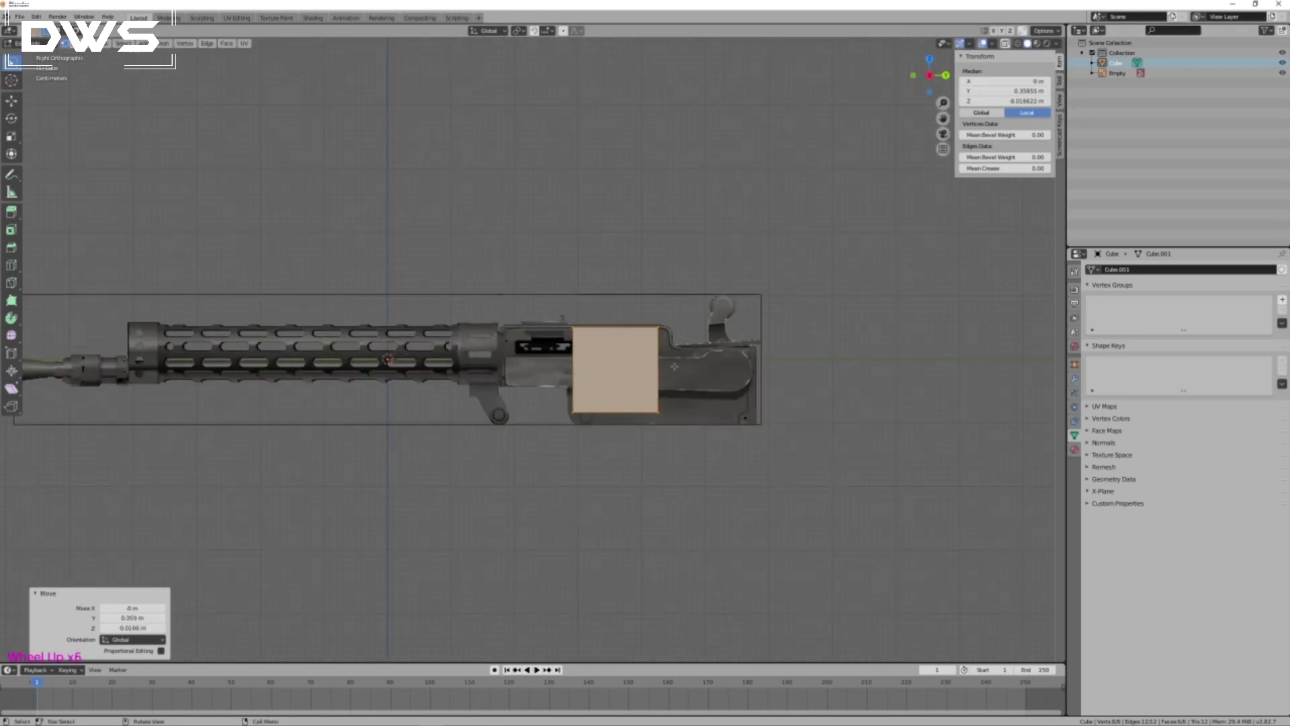
pyautogui.scroll(-2, 703, 413)
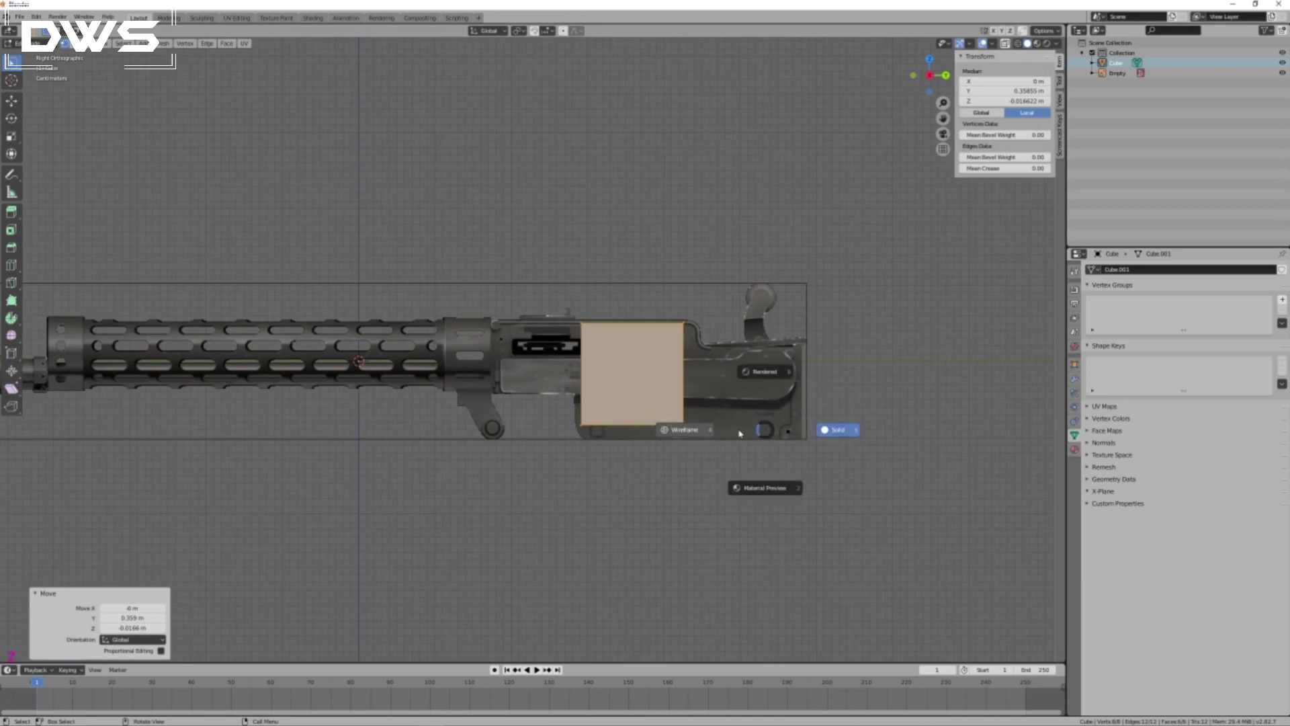
# Turn on X-ray display and delete all of the cube's vertices.
pyautogui.hotkey('alt', 'z')
pyautogui.moveTo(705, 445)
pyautogui.mouseDown(button='middle')
pyautogui.moveTo(739, 436)
pyautogui.moveTo(722, 463)
pyautogui.moveTo(708, 440)
pyautogui.moveTo(664, 482)
pyautogui.moveTo(715, 434)
pyautogui.mouseUp(button='middle')
pyautogui.press('x')
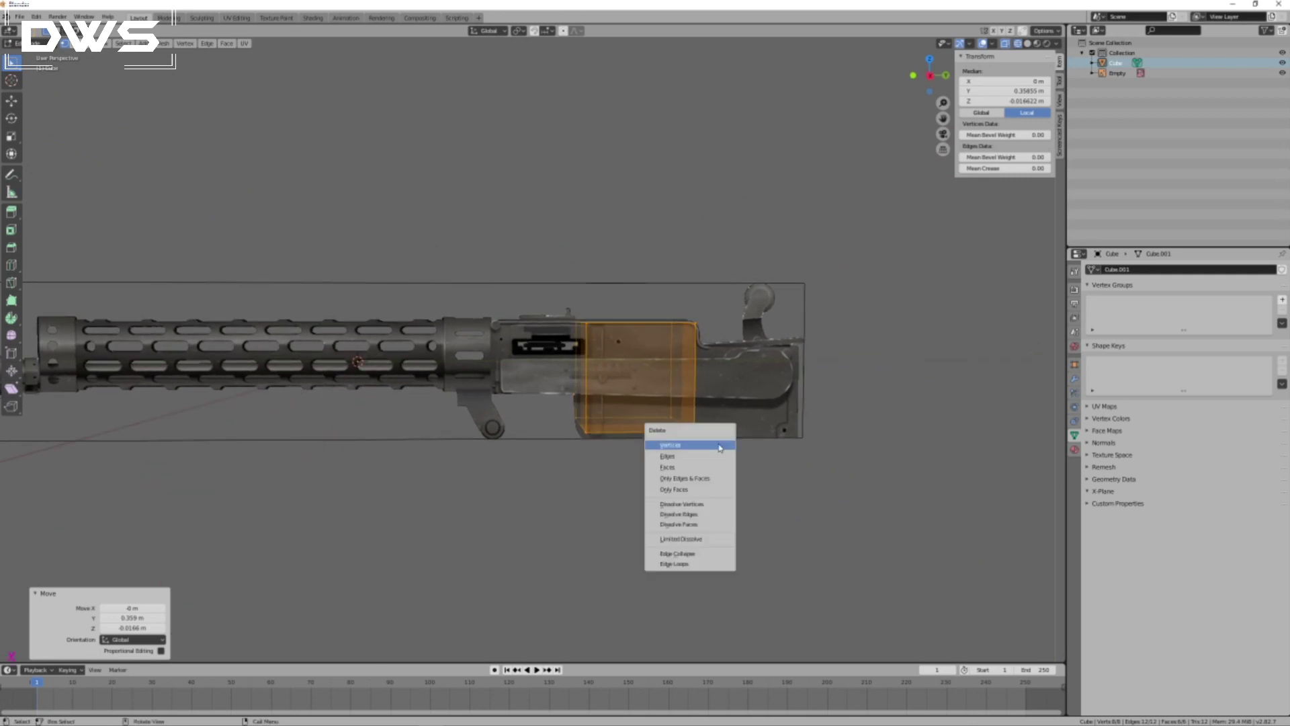
pyautogui.click(719, 447)
# Add a plane inside the emptied mesh and set its Y rotation to 90° so it stands parallel to the gun image.
pyautogui.hotkey('shift', 'a')
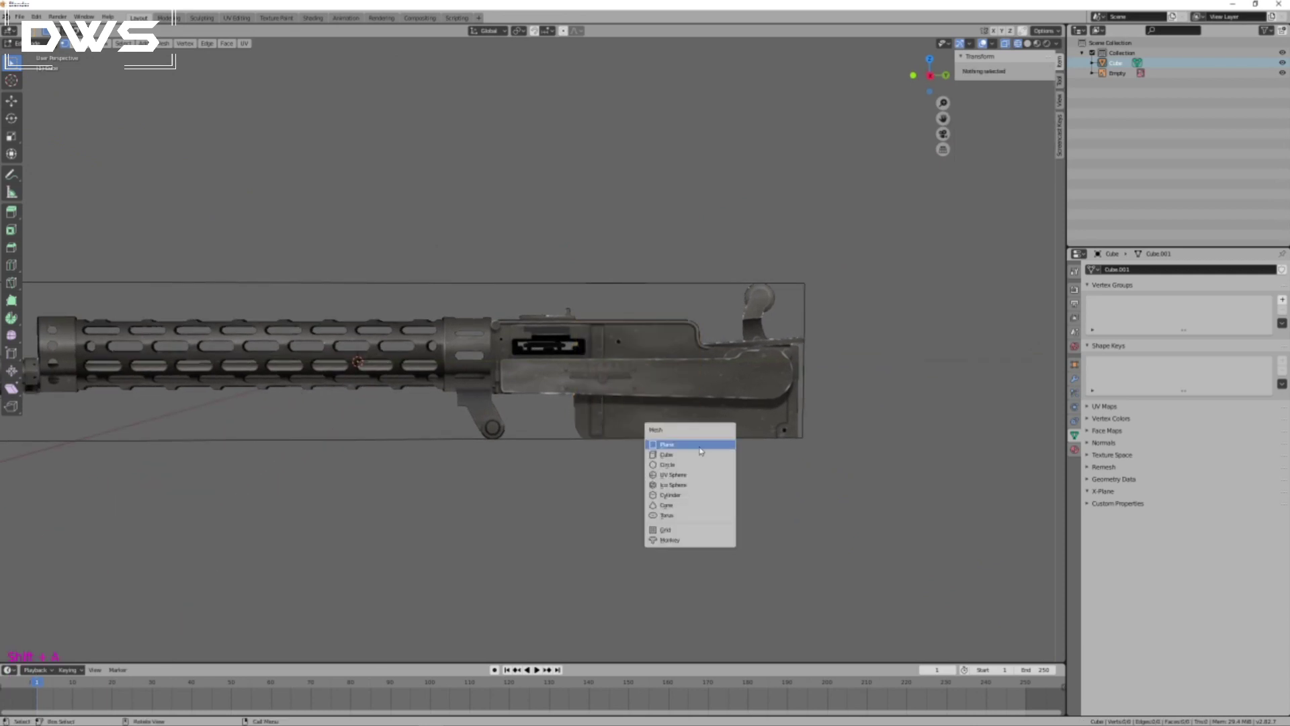
pyautogui.click(694, 446)
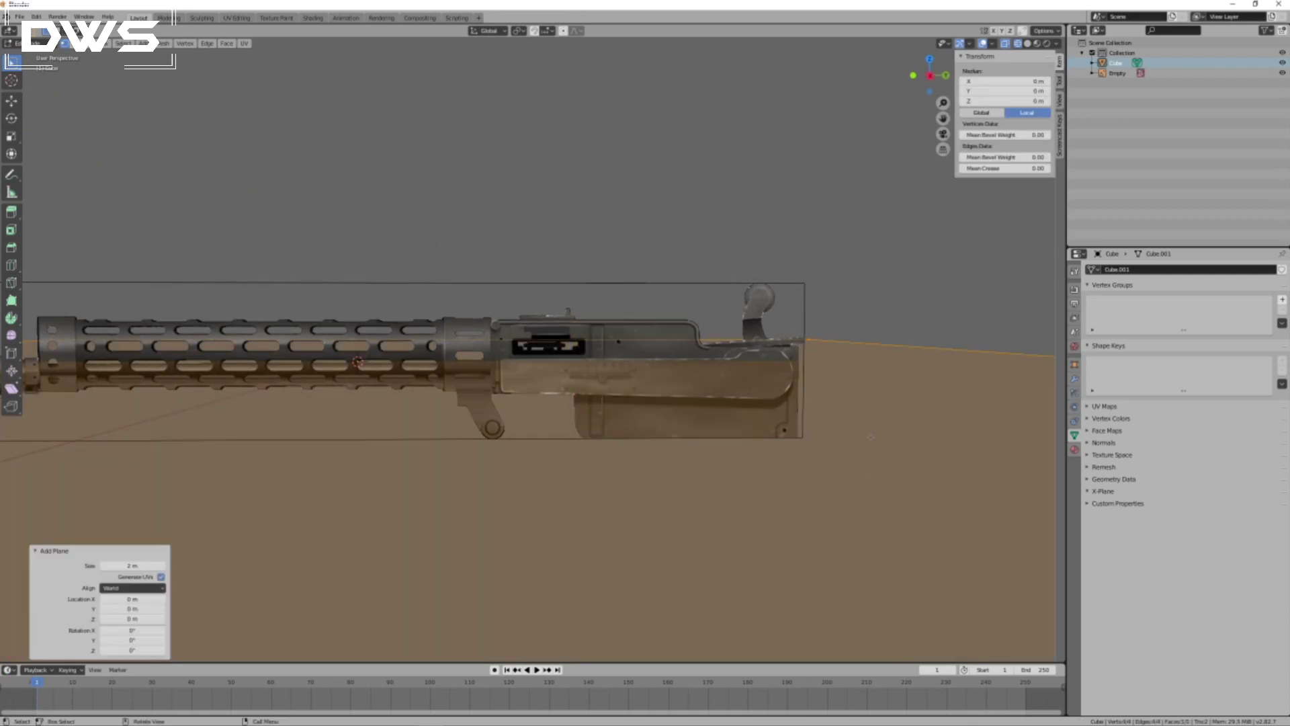
pyautogui.click(133, 639)
pyautogui.write('90')
pyautogui.press('Return')
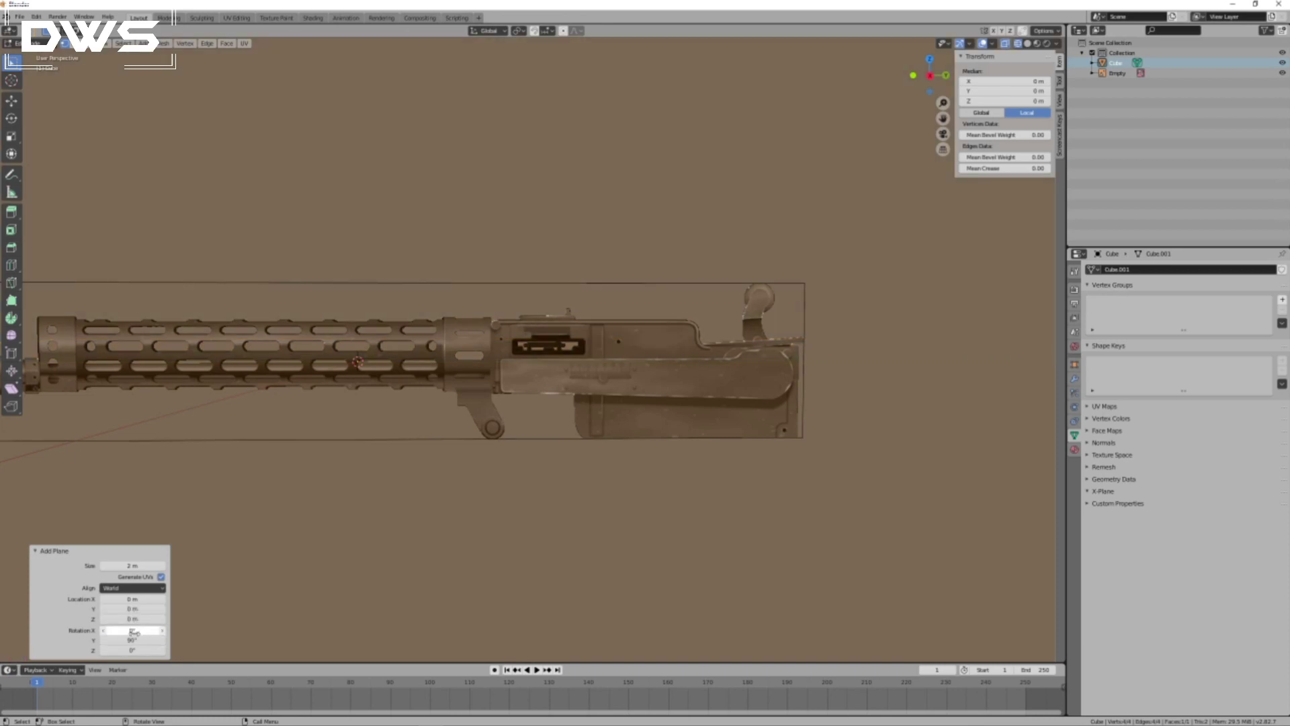
# Scale the plane down to roughly the receiver's height and move it about 0.41 m along Y over the receiver.
pyautogui.scroll(-17, 94, 655)
pyautogui.press('s')
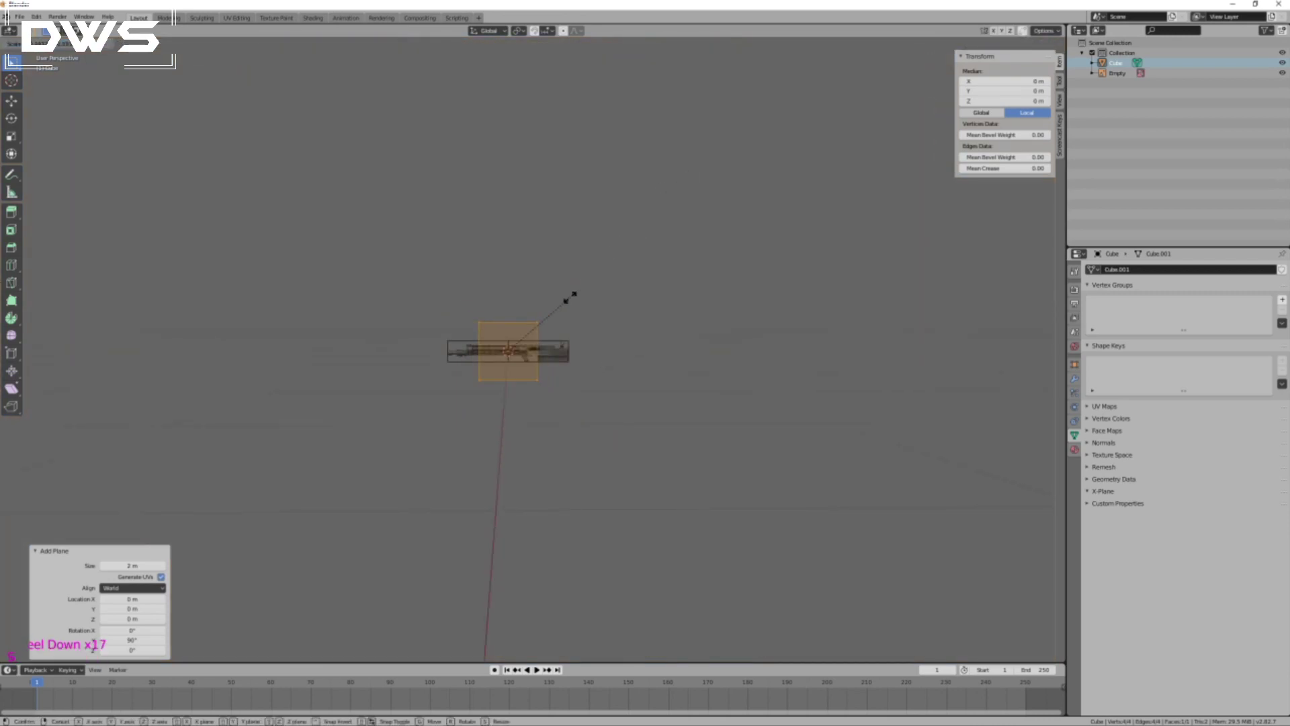
pyautogui.click(528, 358)
pyautogui.press('g')
pyautogui.click(552, 356)
# Move the plane about 0.09 m further along Y and slightly down to the rear end of the receiver.
pyautogui.scroll(14, 669, 361)
pyautogui.press('shift')
pyautogui.keyDown('shift'); pyautogui.moveTo(892, 434); pyautogui.dragTo(818, 403, button='middle'); pyautogui.keyUp('shift')
pyautogui.scroll(1, 818, 404)
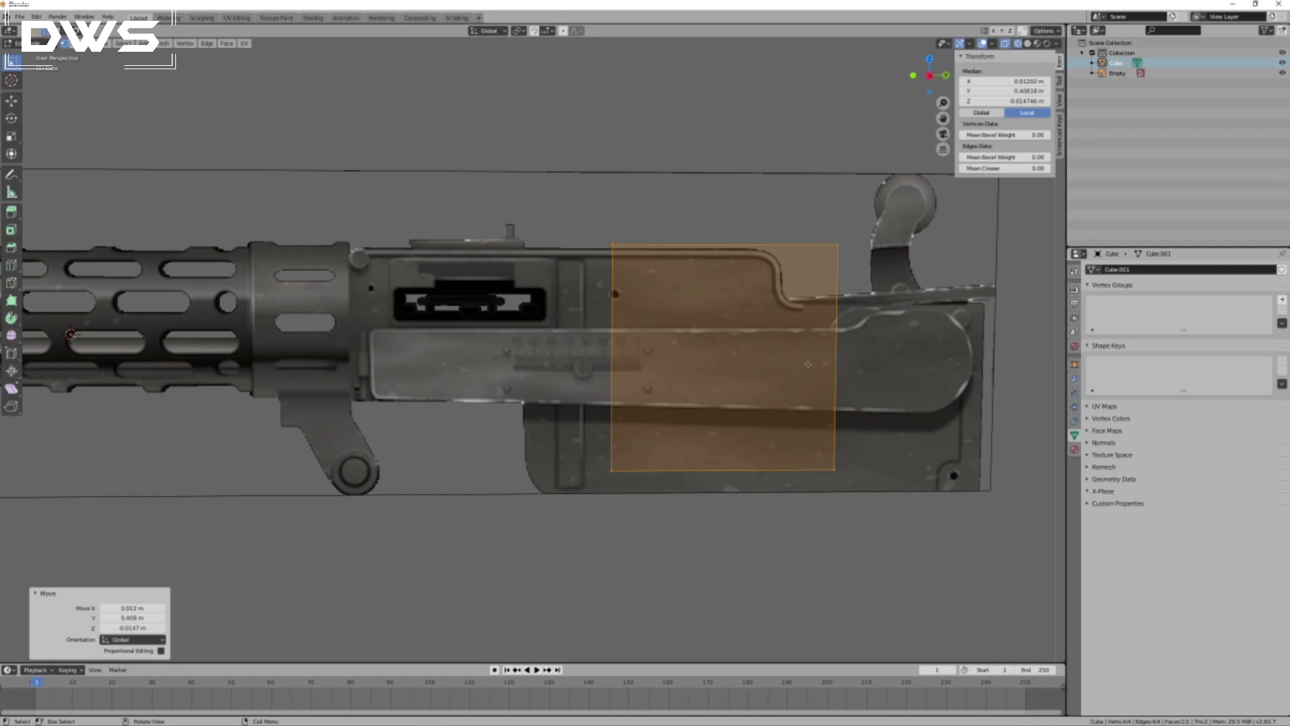
pyautogui.press('g')
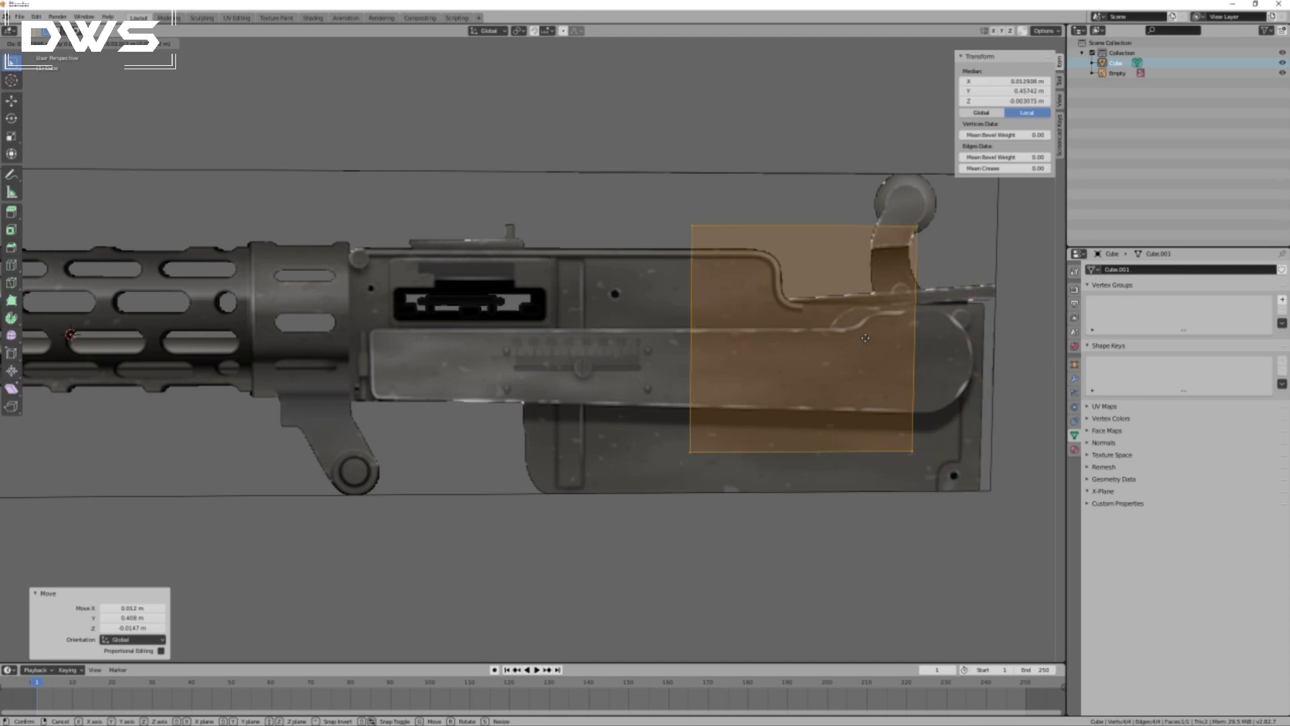
pyautogui.click(926, 371)
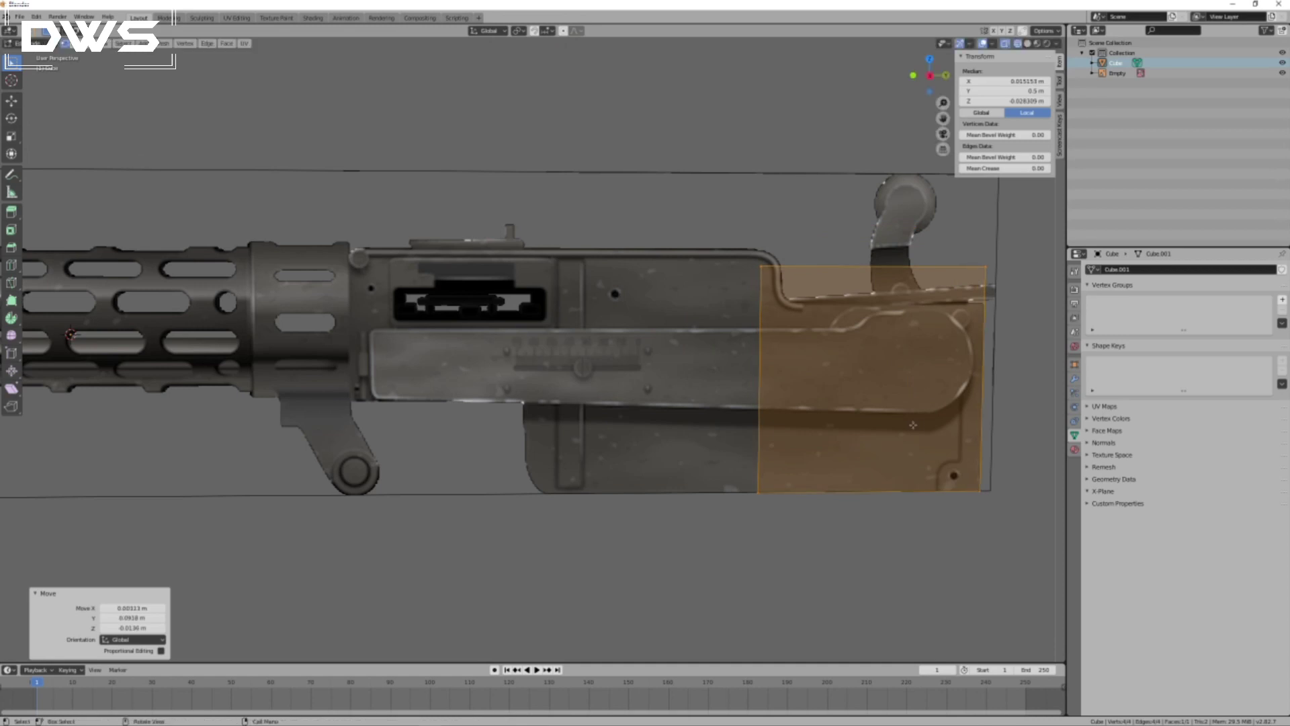
pyautogui.press('KP_5')
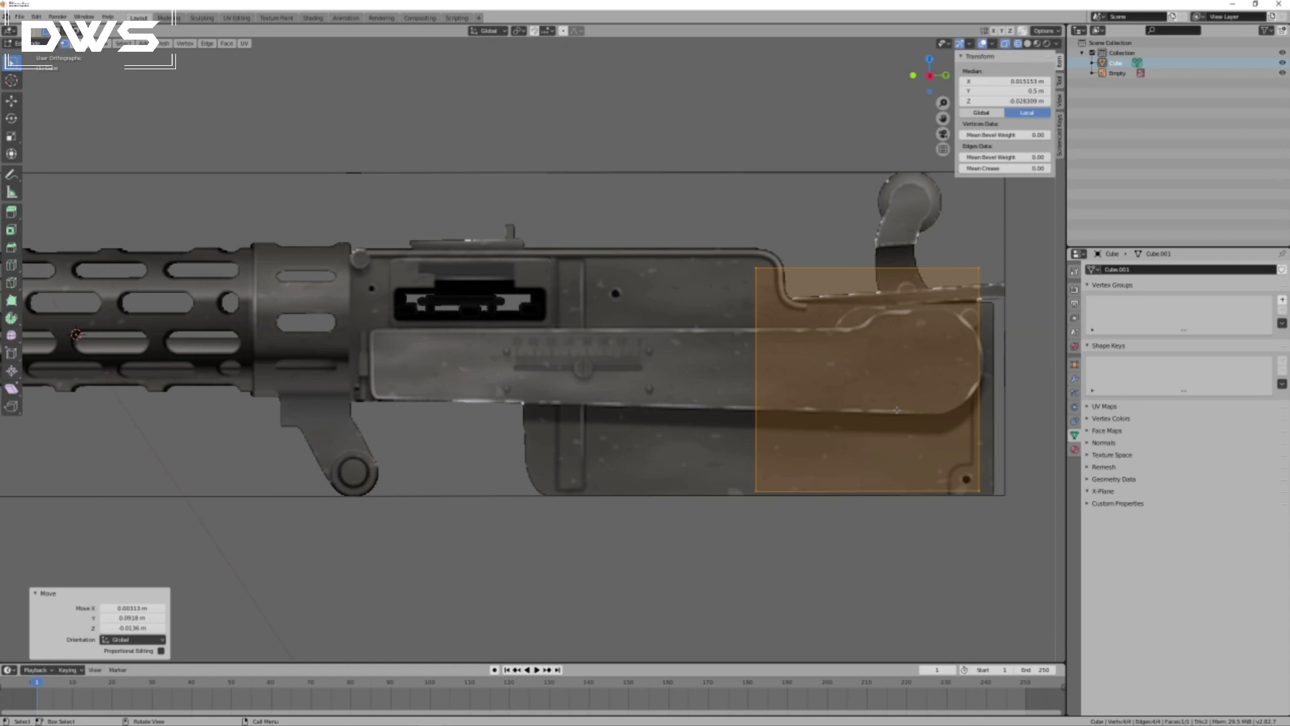
pyautogui.press('KP_5')
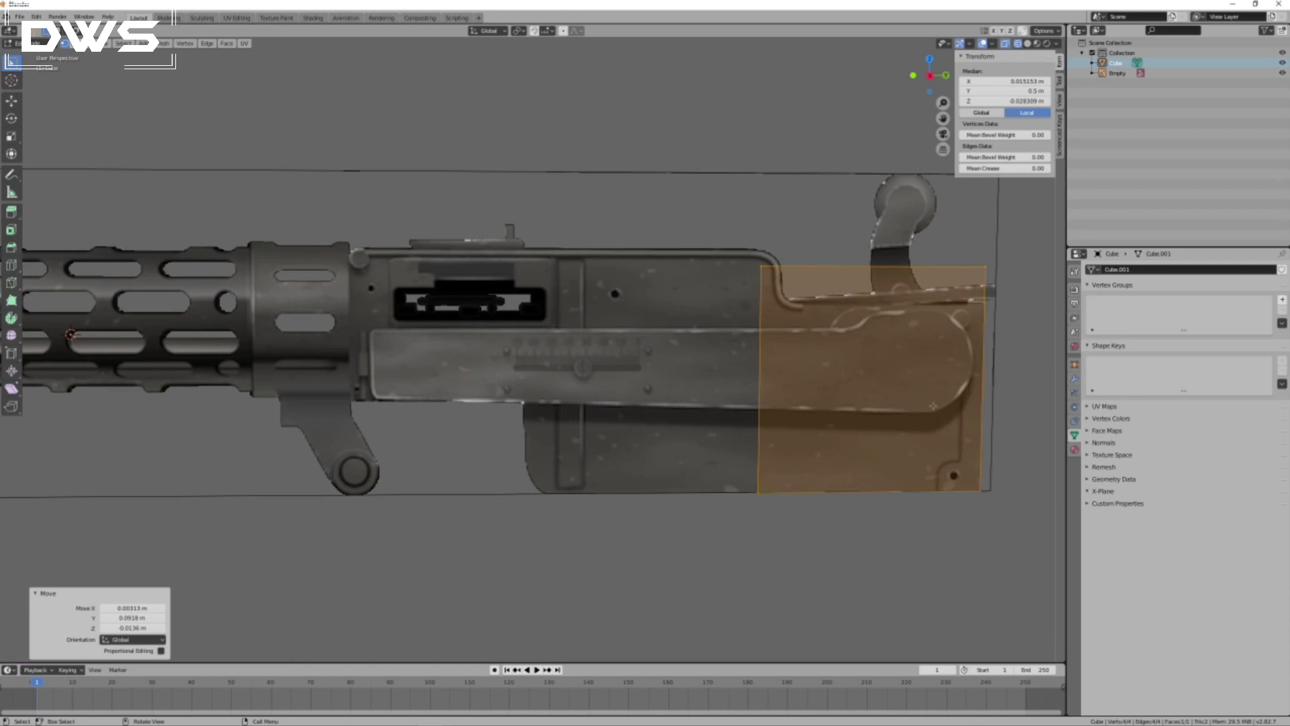
# Nudge the plane about 0.004 m along Y so its rear edge follows the receiver's back edge.
pyautogui.keyDown('shift'); pyautogui.scroll(2, 926, 418); pyautogui.keyUp('shift')
pyautogui.keyDown('shift'); pyautogui.moveTo(926, 418); pyautogui.dragTo(558, 429, button='middle'); pyautogui.keyUp('shift')
pyautogui.scroll(2, 558, 428)
pyautogui.press('g')
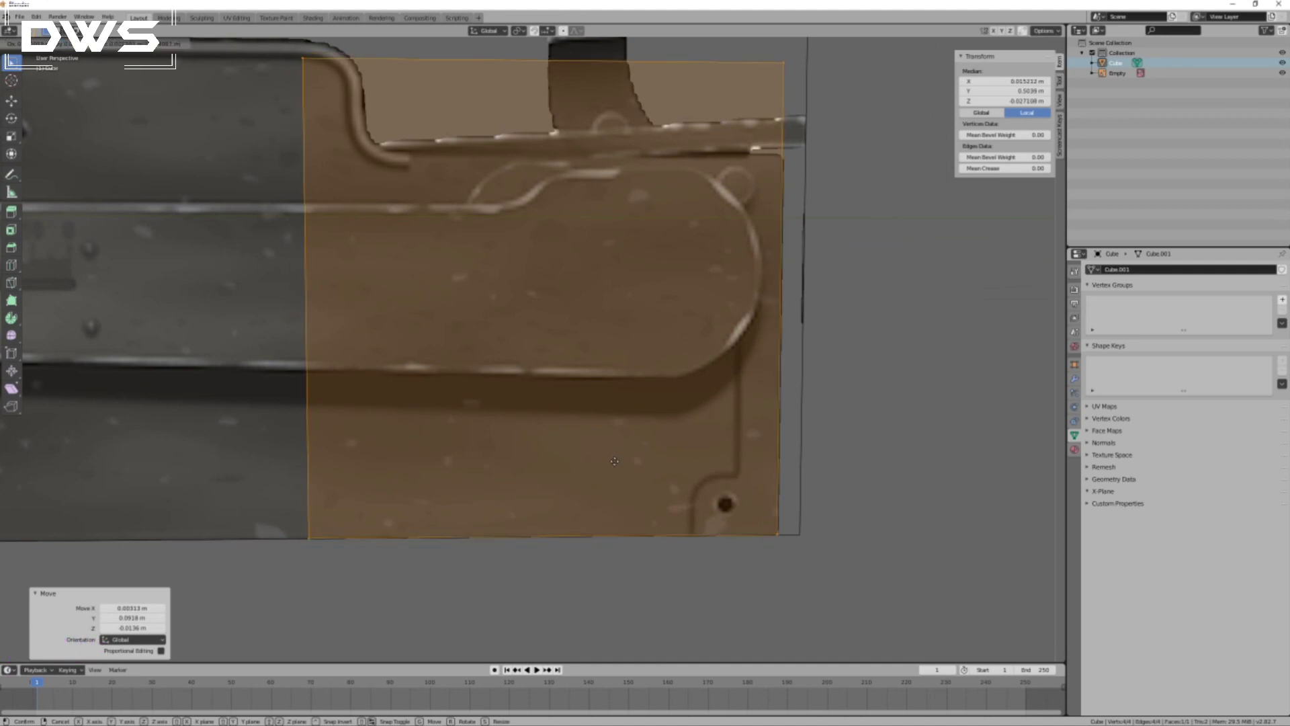
pyautogui.click(614, 461)
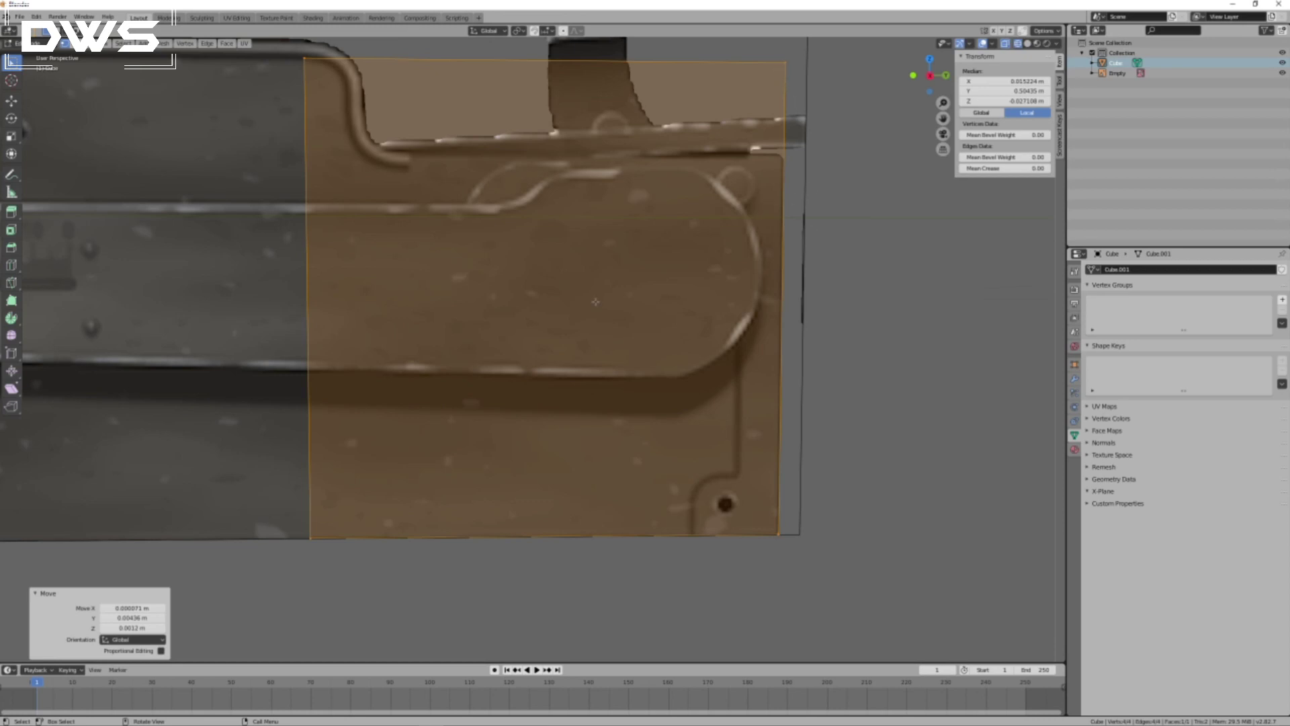
# In the right orthographic view, shift the plane about 0.005 m along Y and slightly down to match the receiver's lower rear corner.
pyautogui.scroll(-6, 871, 403)
pyautogui.moveTo(871, 404); pyautogui.dragTo(795, 392, button='middle')
pyautogui.press('KP_3')
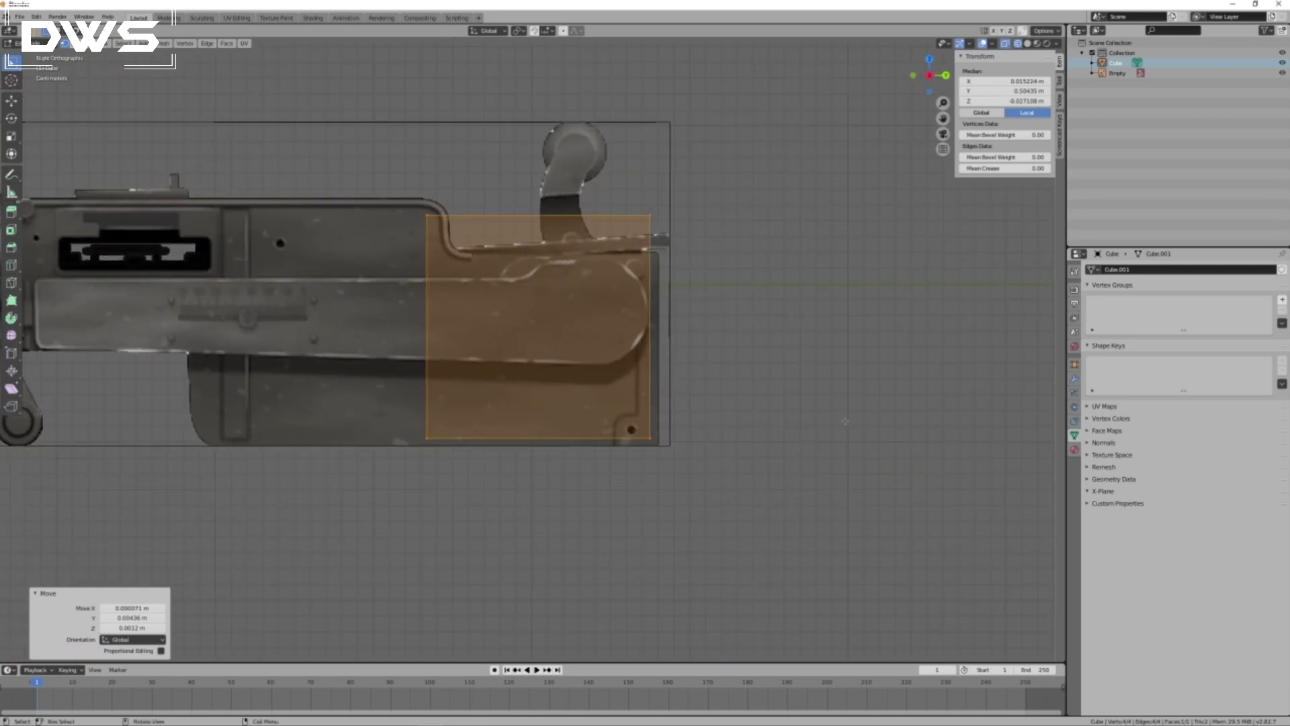
pyautogui.press('ctrl+KP_3')
pyautogui.press('ctrl+KP_3')
pyautogui.press('KP_3')
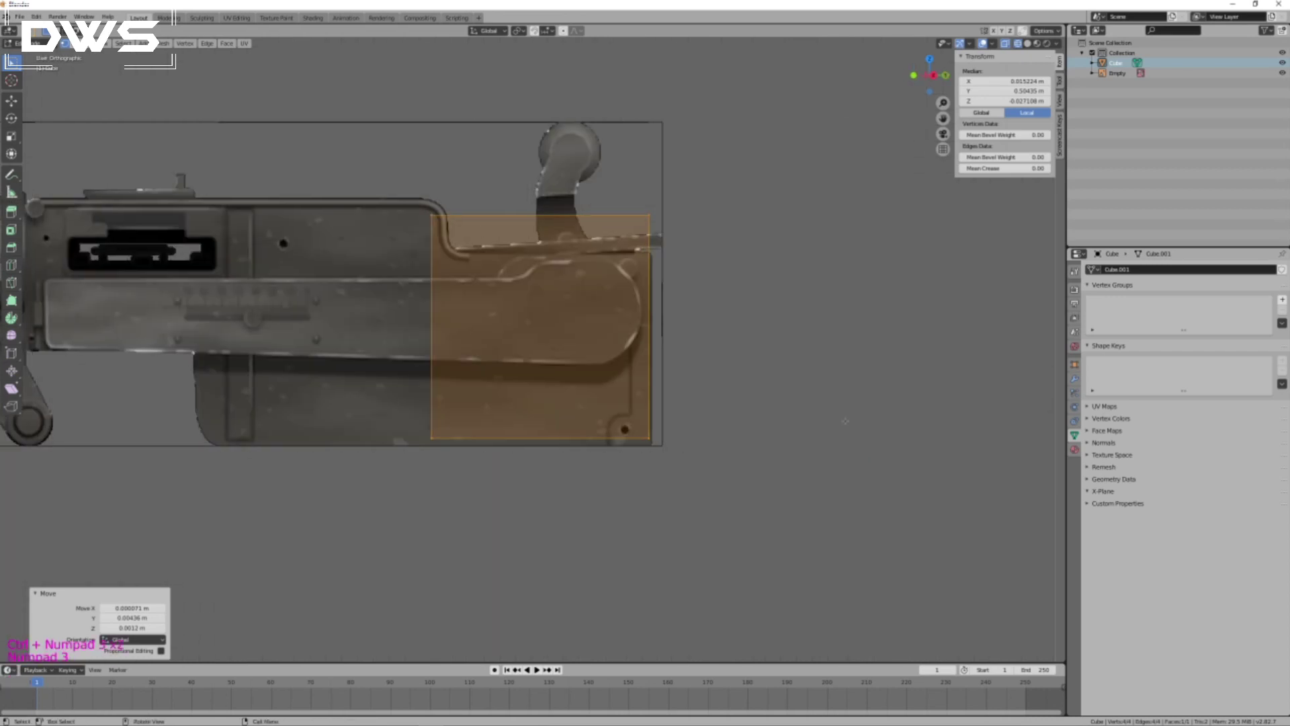
pyautogui.scroll(3, 584, 386)
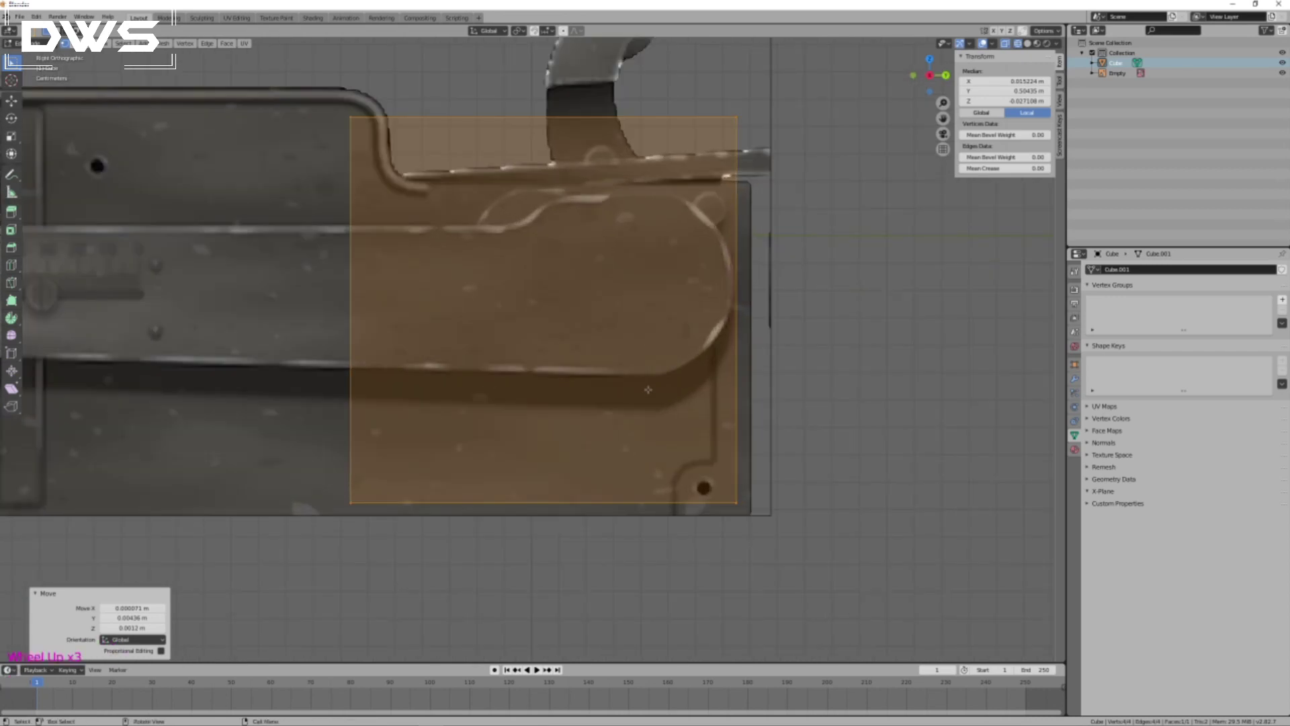
pyautogui.press('g')
pyautogui.click(666, 411)
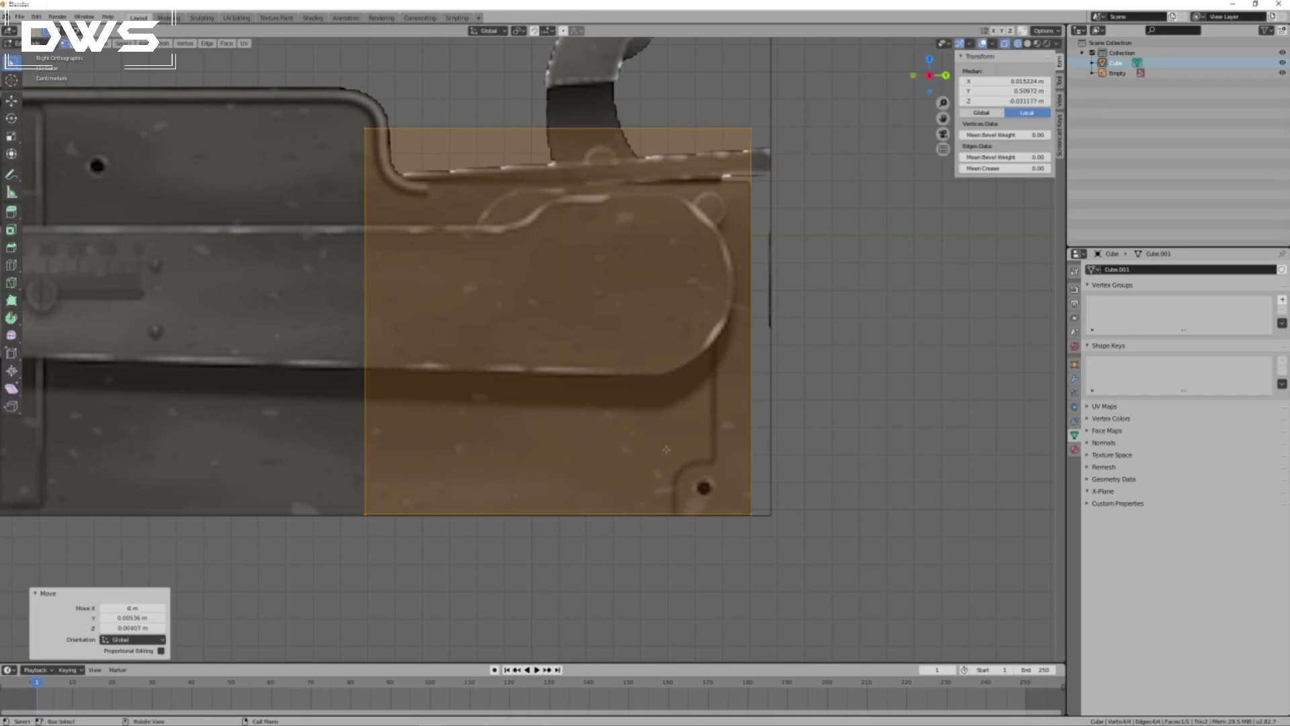
pyautogui.scroll(4, 666, 411)
pyautogui.keyDown('shift'); pyautogui.moveTo(759, 531); pyautogui.dragTo(570, 289, button='middle'); pyautogui.keyUp('shift')
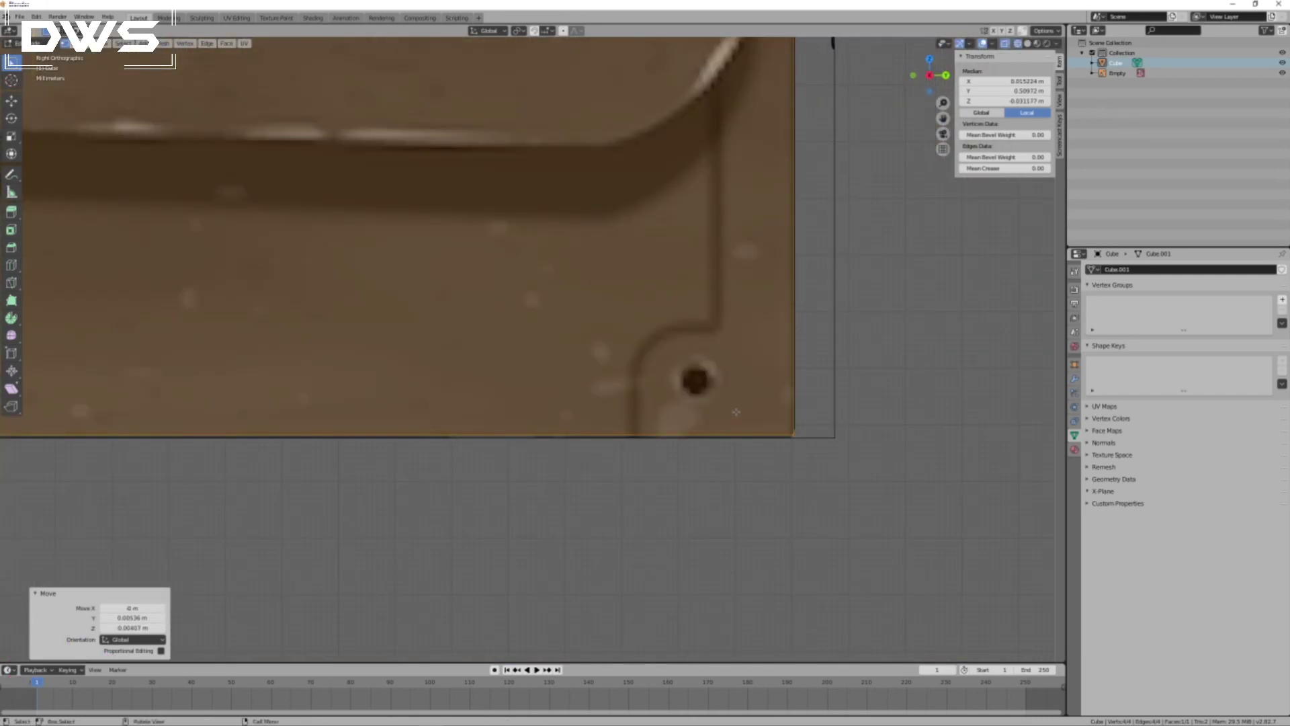
# Nudge the plane about 0.0002 m along Y and 0.0006 m down onto the receiver's lower rear corner.
pyautogui.press('g')
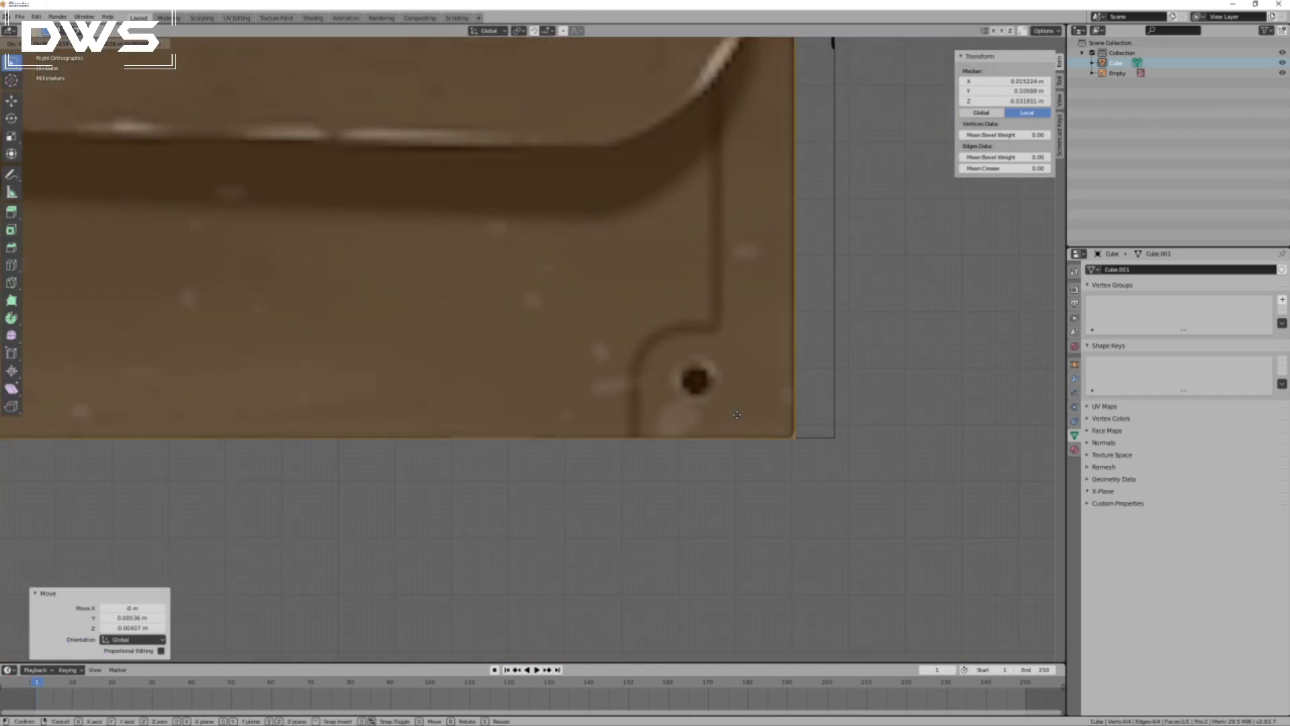
pyautogui.click(737, 415)
pyautogui.scroll(-6, 661, 412)
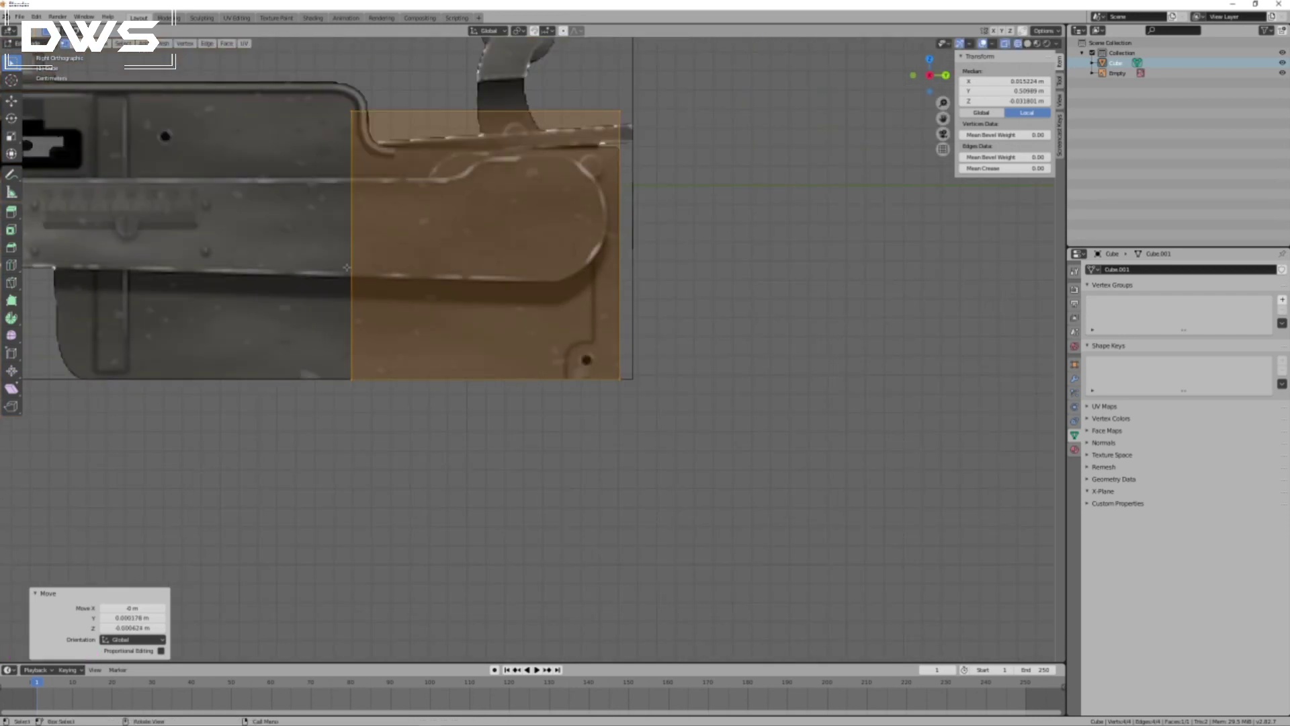
pyautogui.press('e')
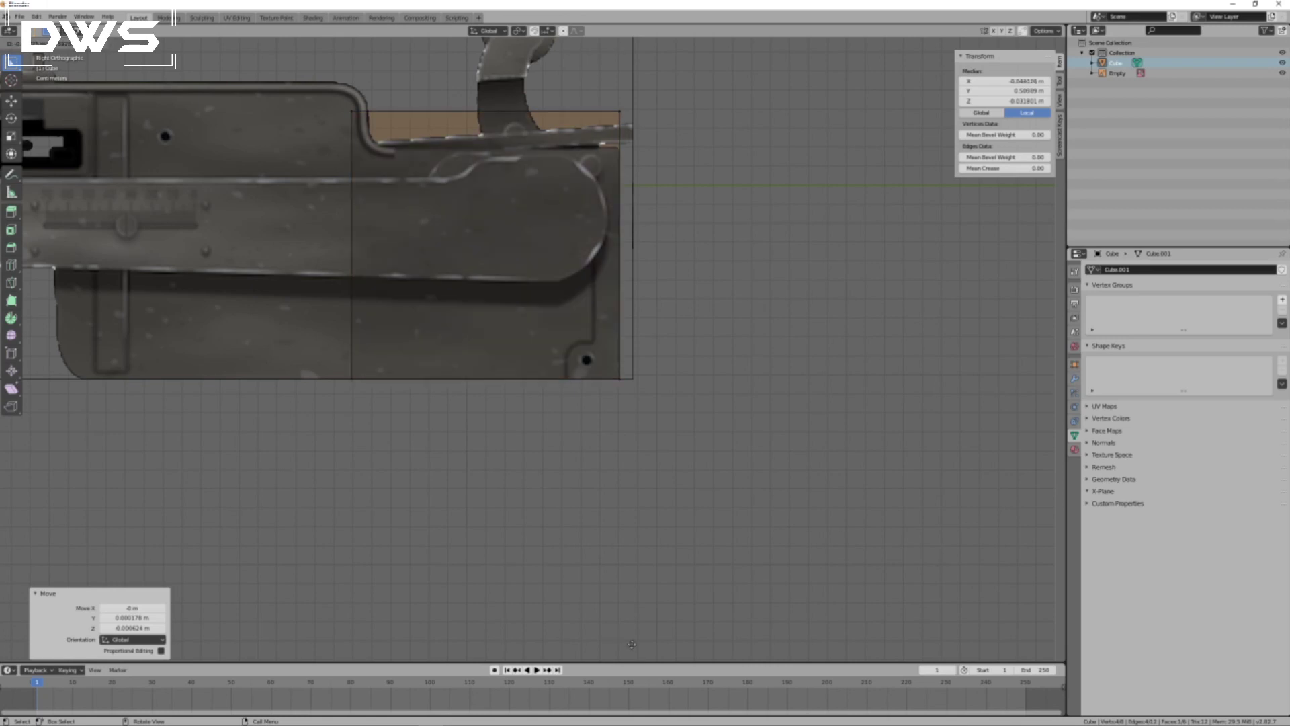
pyautogui.click(426, 265)
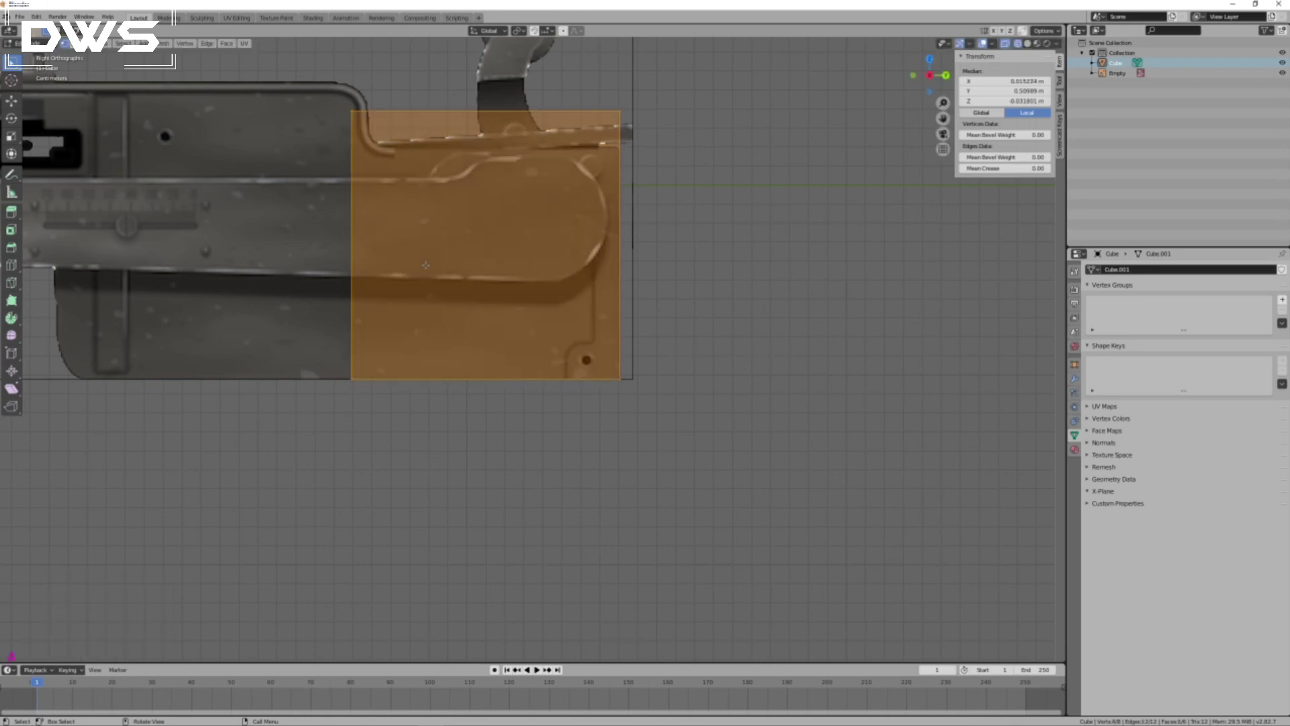
pyautogui.hotkey('alt', 'a')
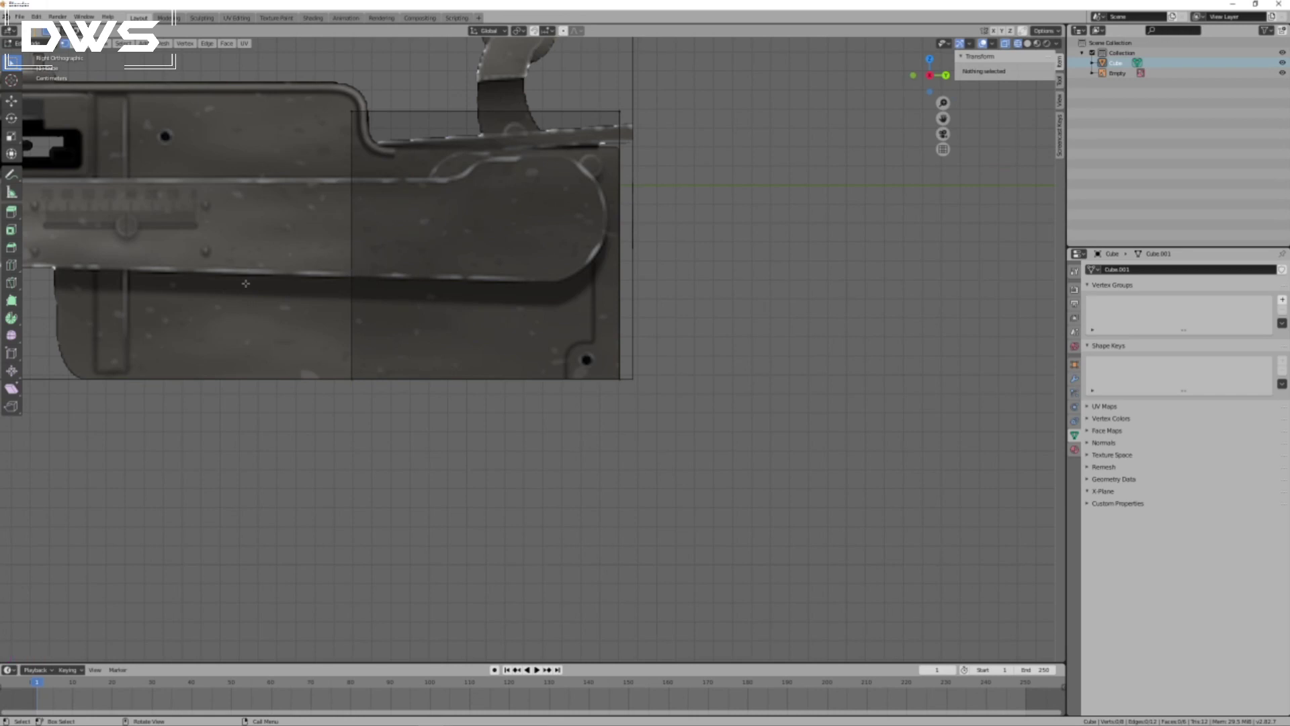
pyautogui.click(66, 44)
pyautogui.click(362, 247)
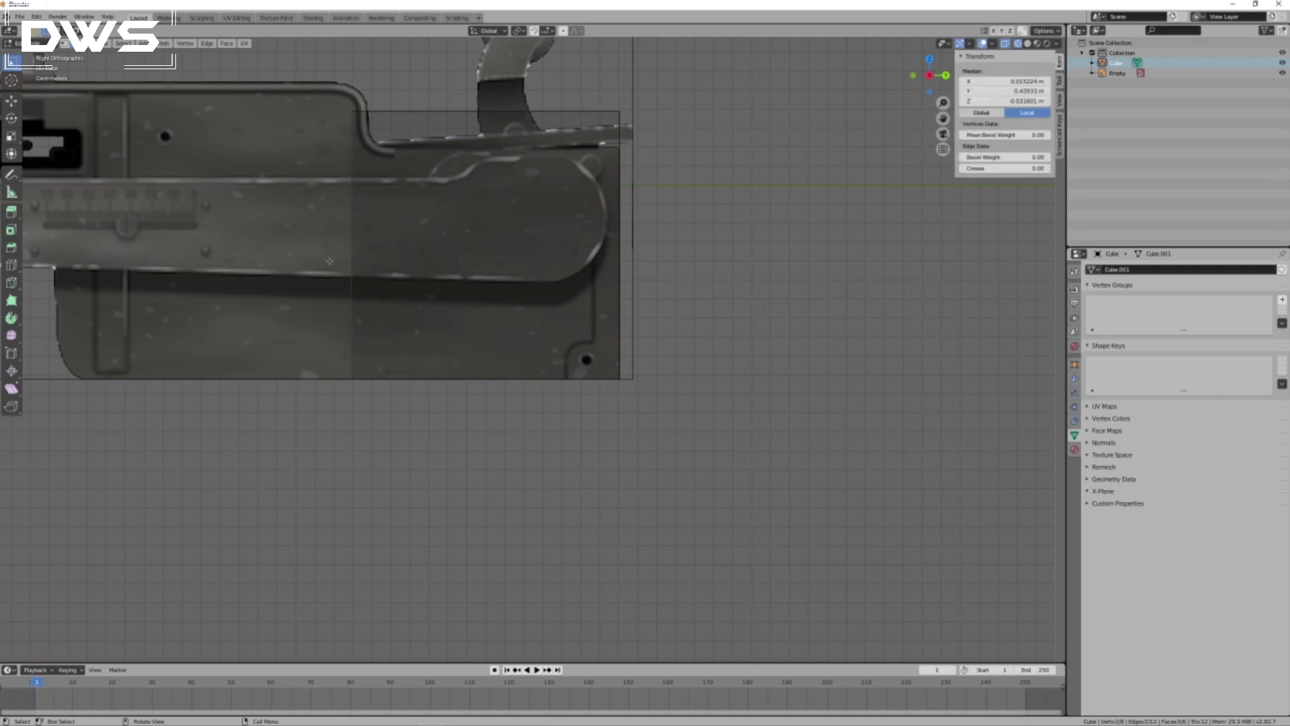
pyautogui.press('g')
pyautogui.press('Escape')
pyautogui.moveTo(433, 369); pyautogui.dragTo(455, 420, button='middle')
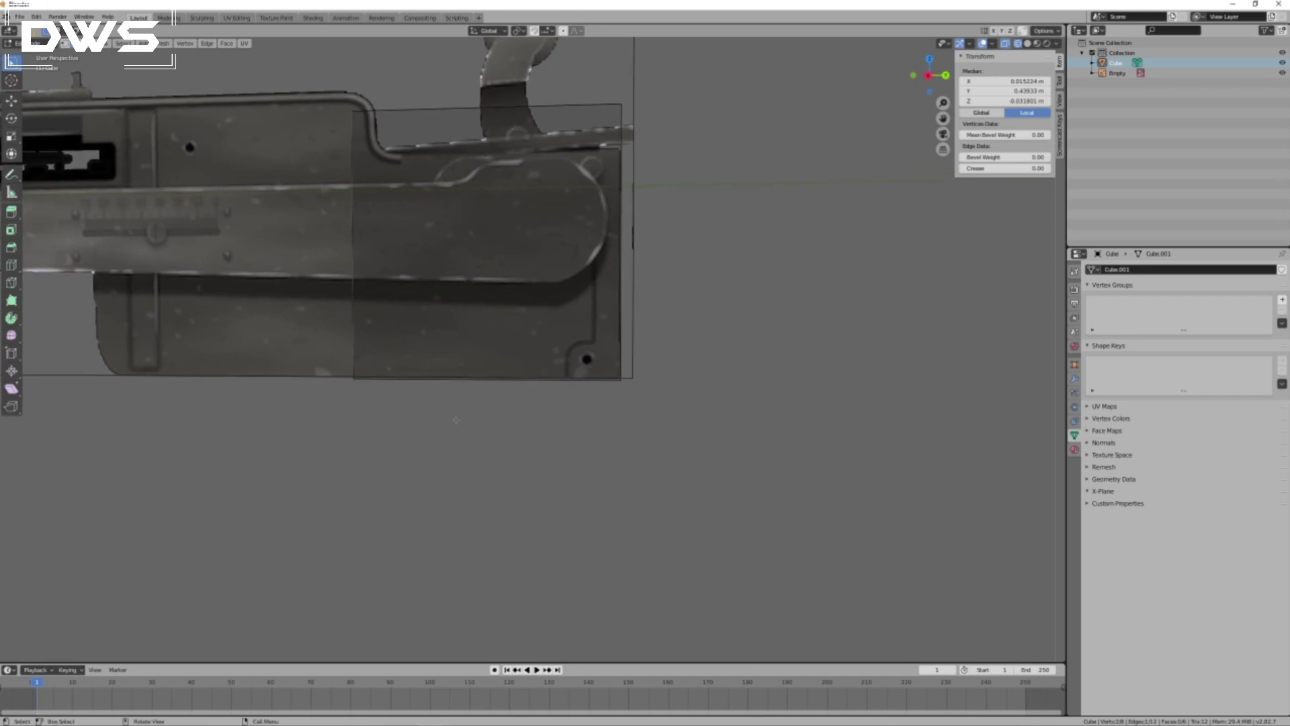
# Delete all vertices of the mesh over the rear of the receiver.
pyautogui.press('a')
pyautogui.press('x')
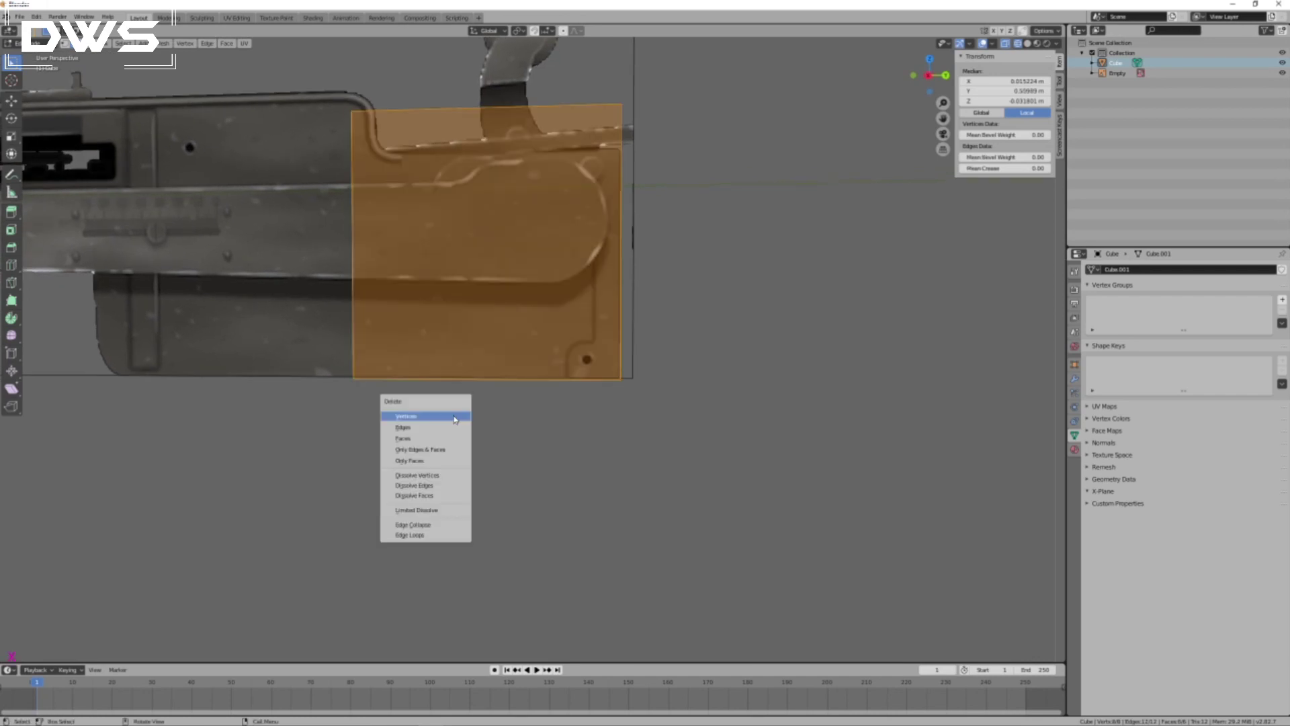
pyautogui.click(464, 417)
# In the right orthographic view, add a new plane and set its Y rotation to 90°.
pyautogui.moveTo(389, 304); pyautogui.dragTo(447, 328, button='middle')
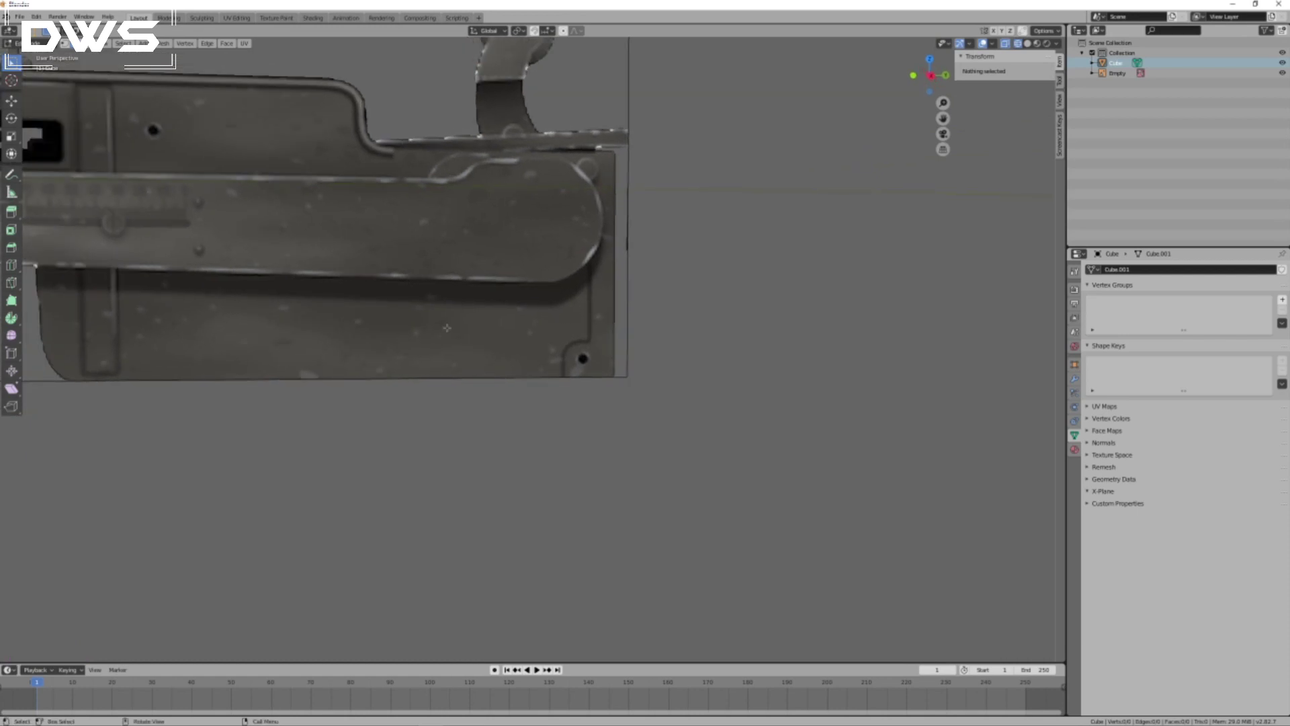
pyautogui.press('ctrl+KP_3')
pyautogui.press('KP_3')
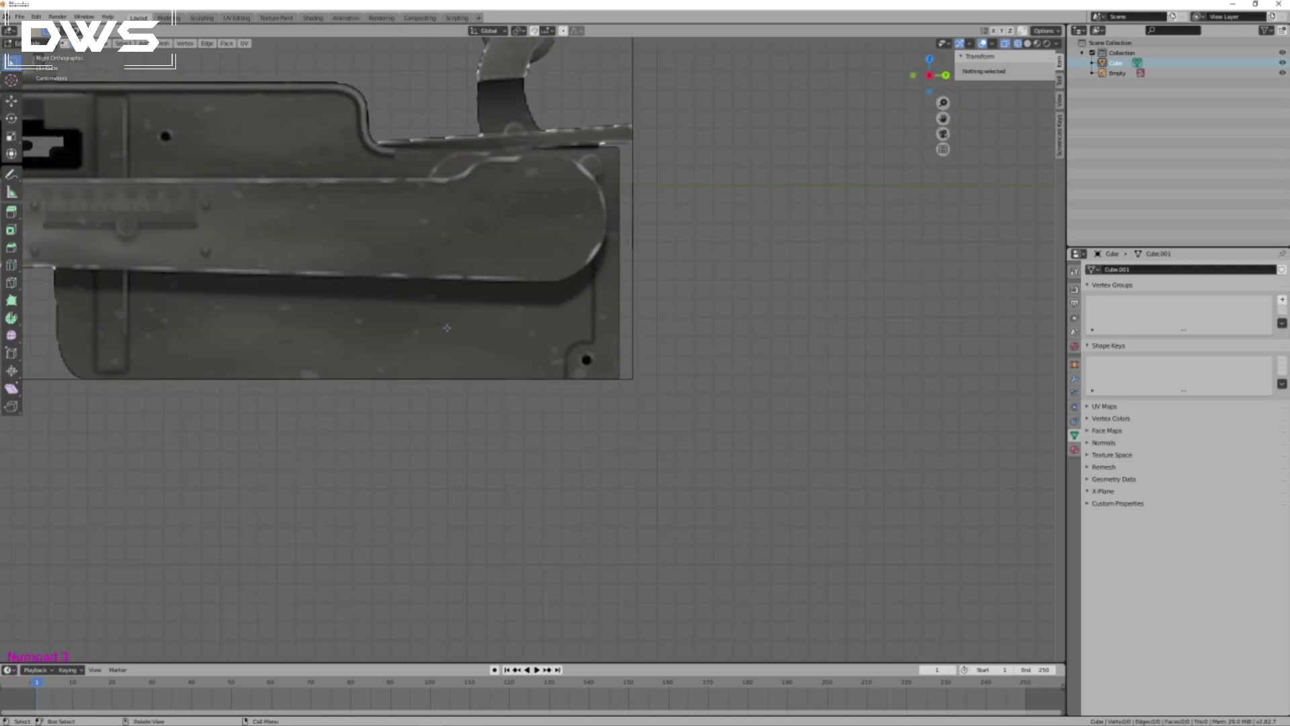
pyautogui.hotkey('shift', 'a')
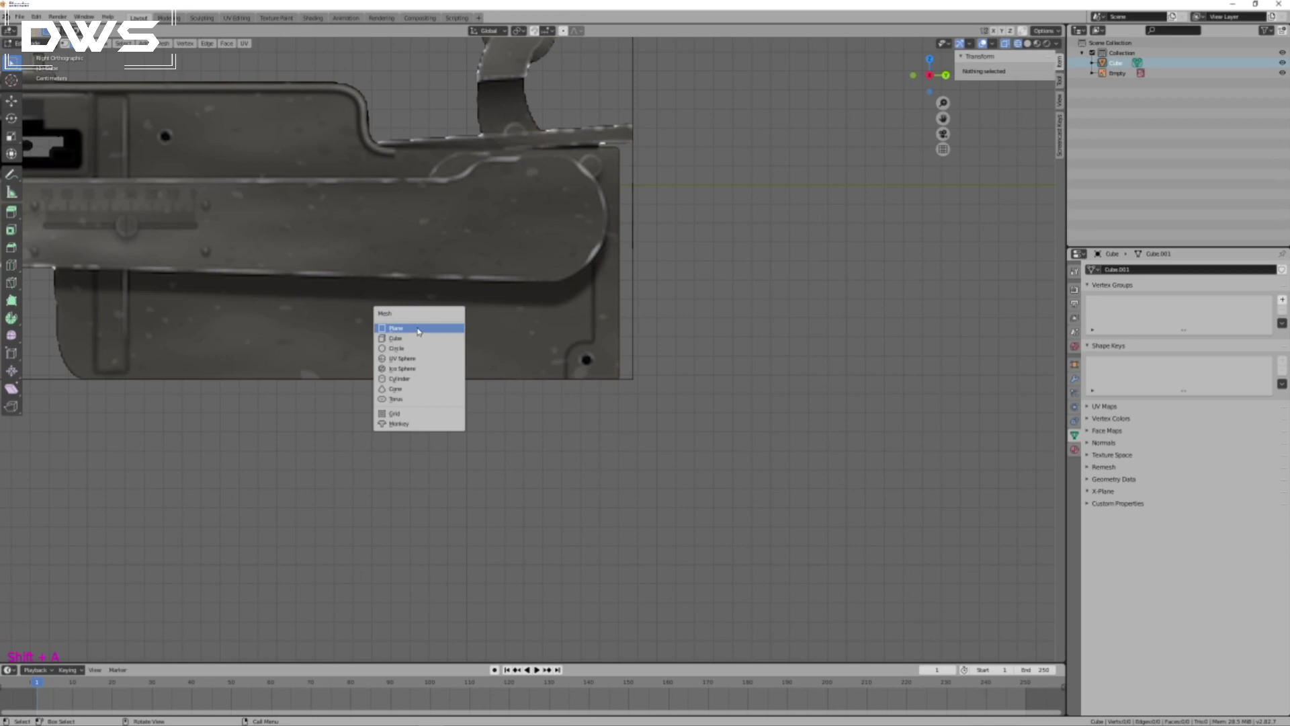
pyautogui.click(418, 329)
pyautogui.scroll(-8, 487, 269)
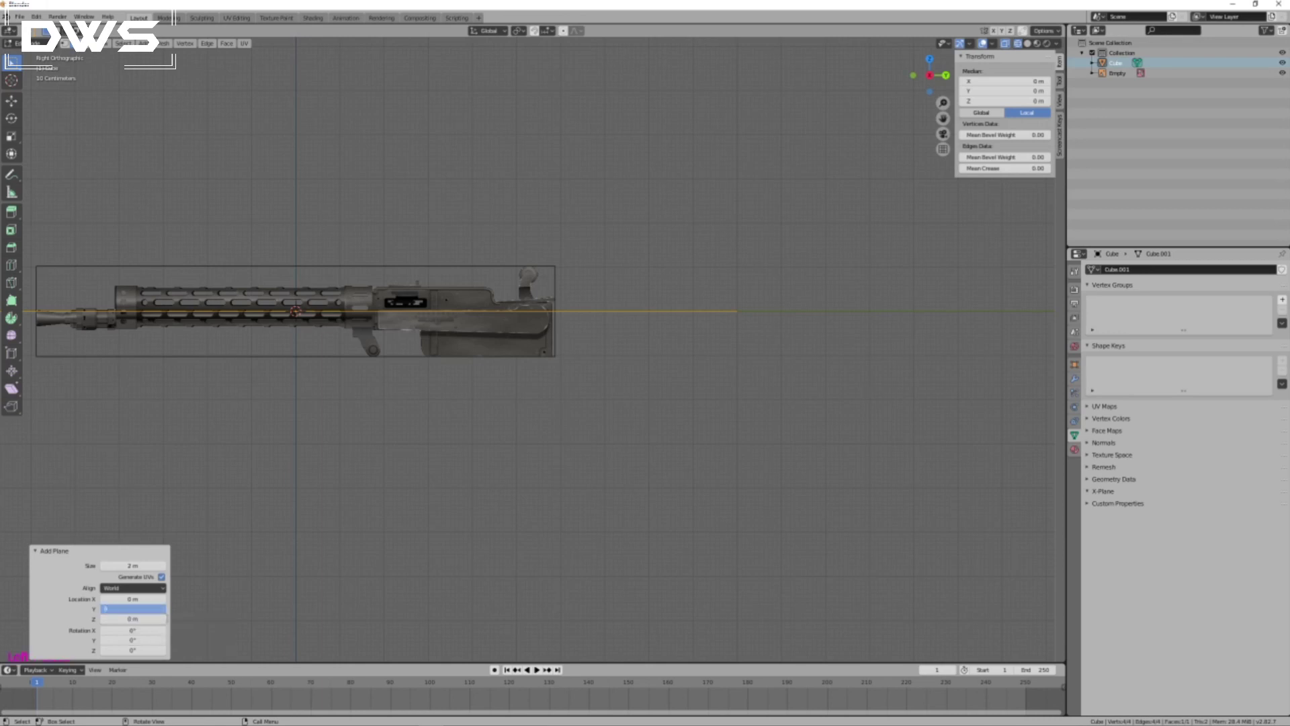
pyautogui.click(128, 640)
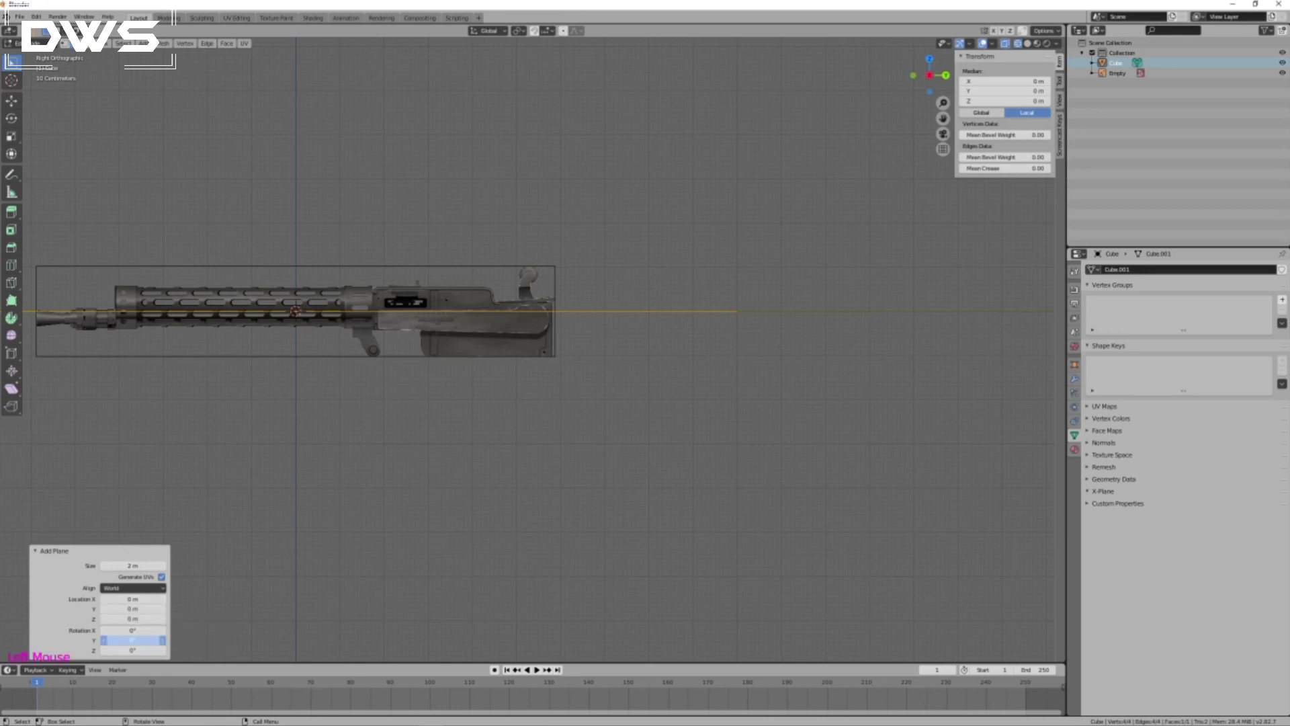
pyautogui.write('90')
pyautogui.press('Return')
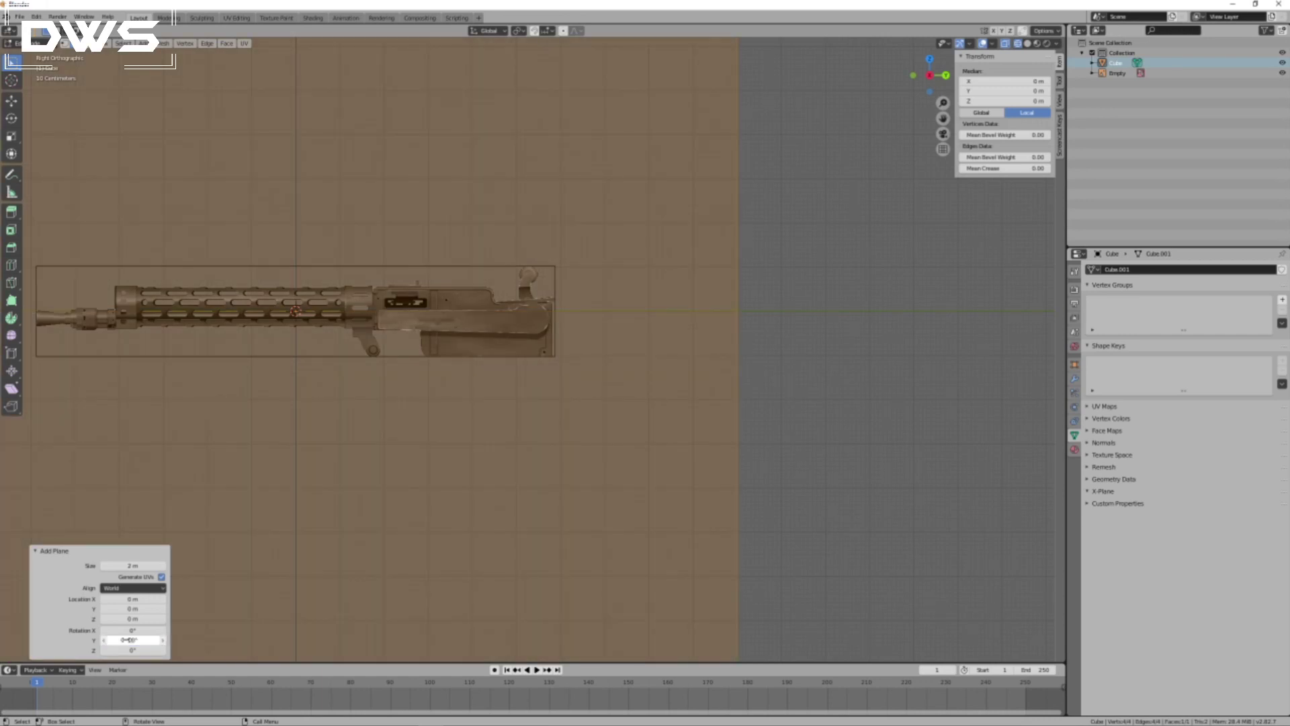
# Scale the new plane down uniformly to about 0.068 of its size.
pyautogui.scroll(-7, 293, 566)
pyautogui.press('s')
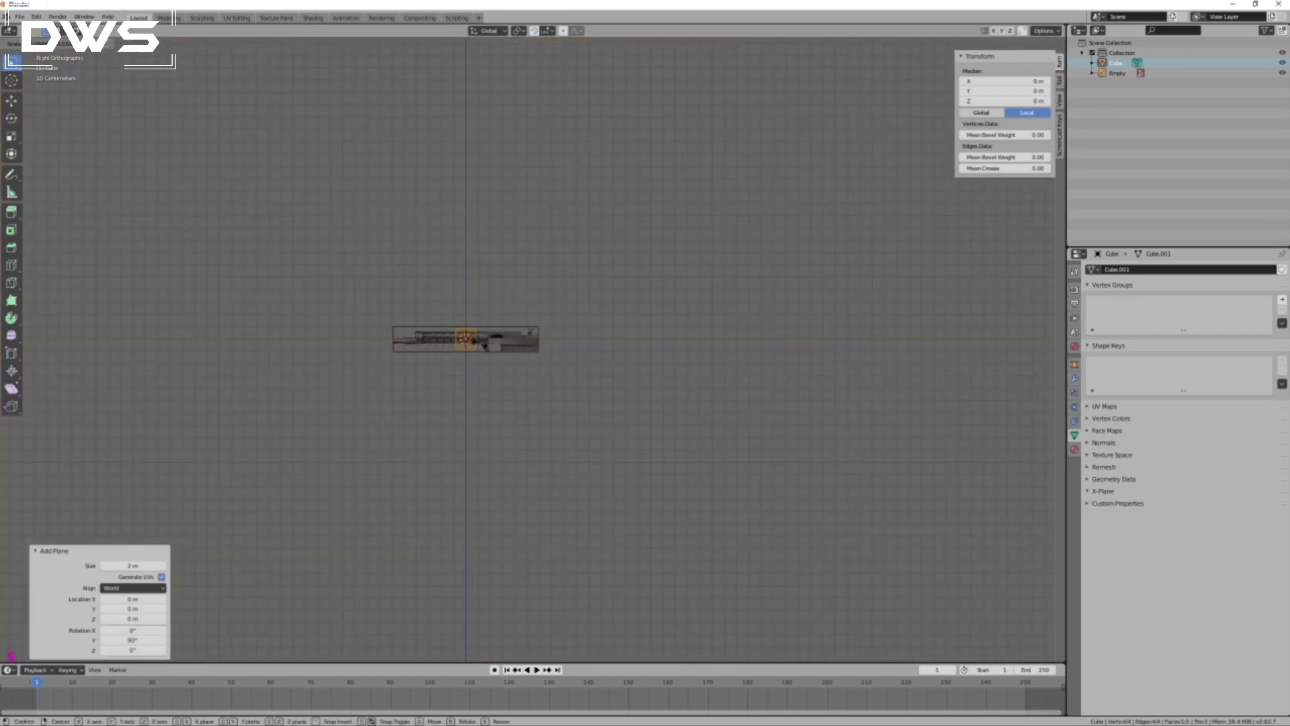
pyautogui.click(474, 336)
# Move the plane about 0.512 m along Y and 0.034 m down over the rear end of the receiver.
pyautogui.scroll(1, 530, 364)
pyautogui.scroll(11, 531, 363)
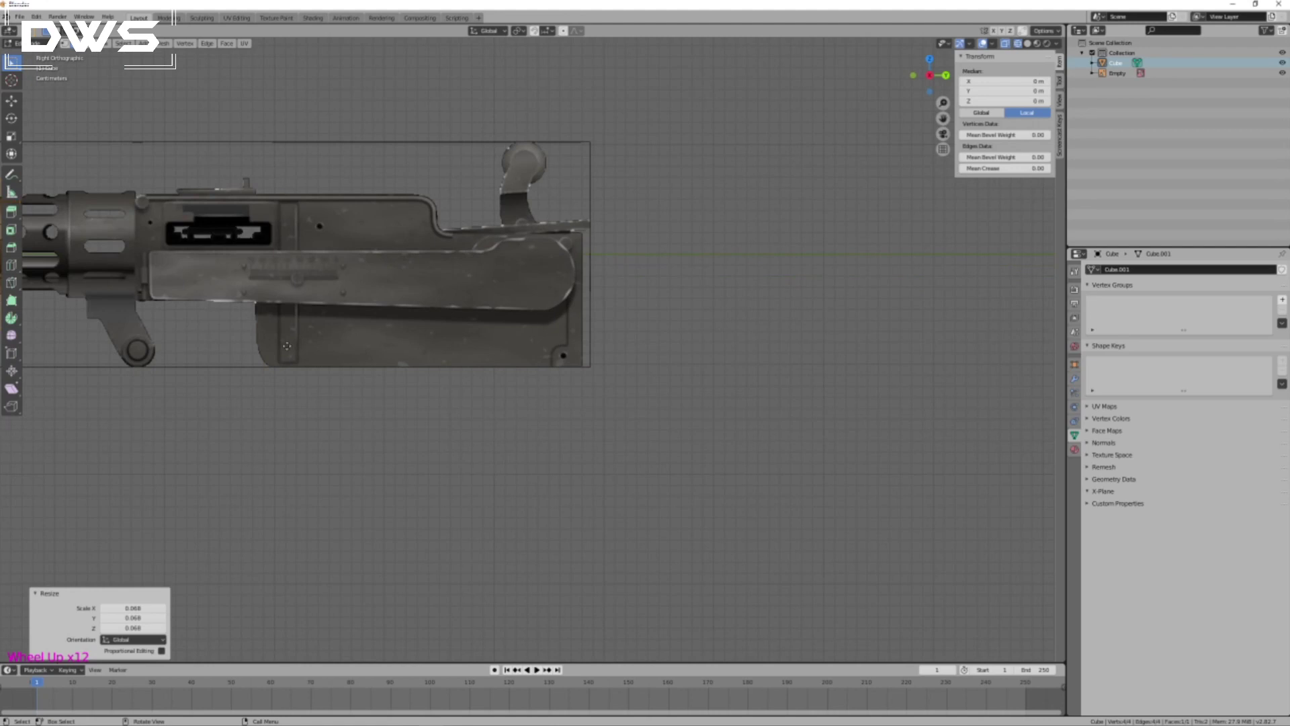
pyautogui.press('g')
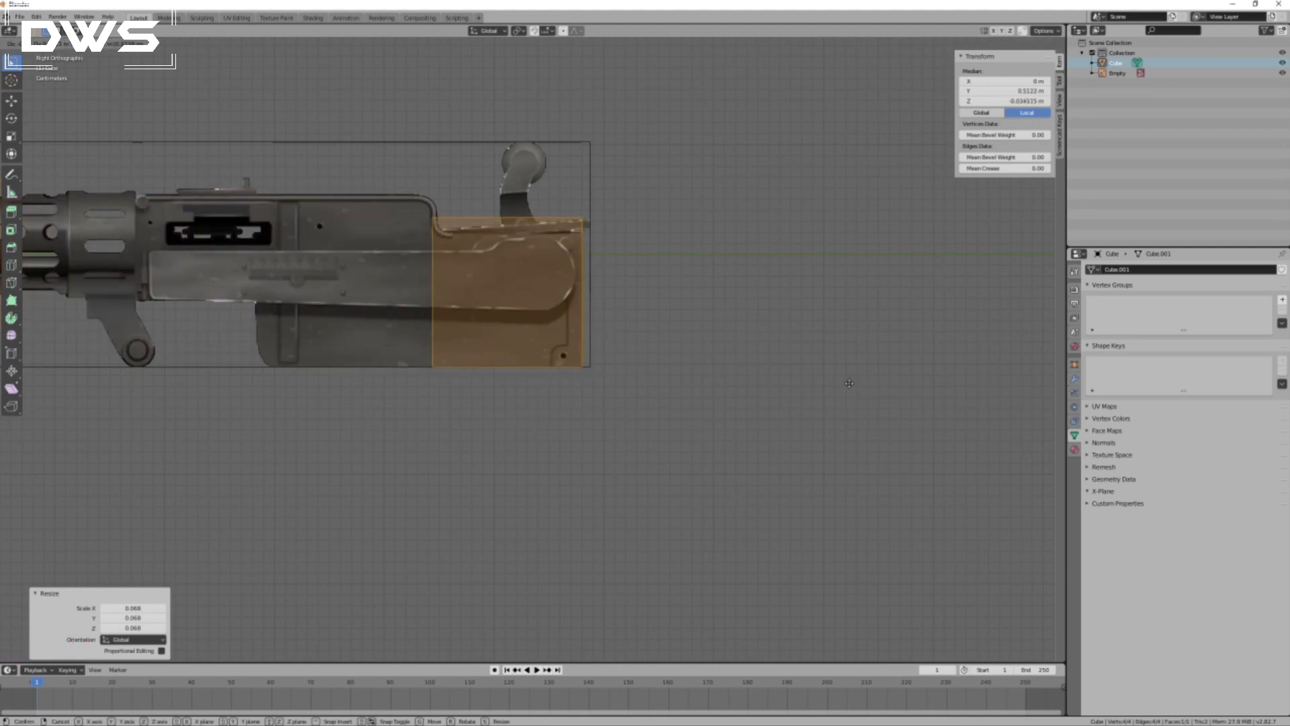
pyautogui.click(844, 384)
# Nudge the plane about 0.0003 m along Y and 0.0007 m down to match the receiver's lower rear corner.
pyautogui.scroll(8, 615, 438)
pyautogui.scroll(6, 615, 438)
pyautogui.scroll(-2, 615, 438)
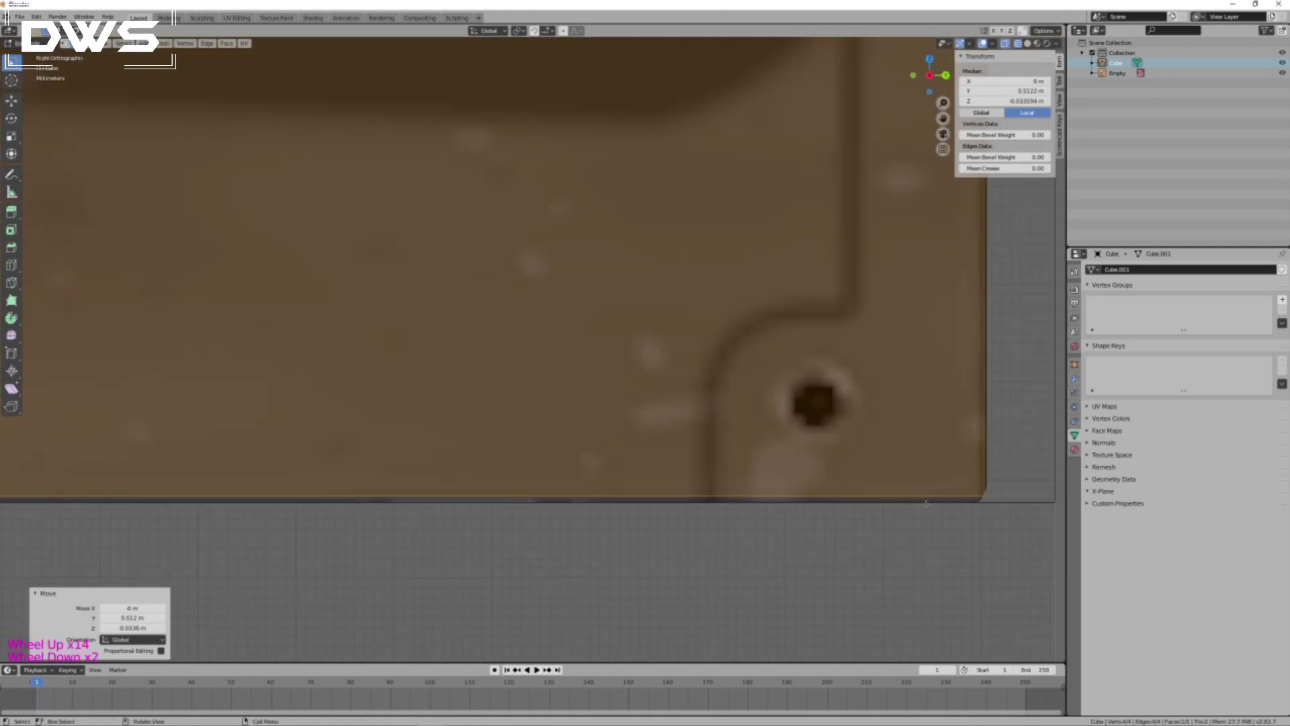
pyautogui.keyDown('shift'); pyautogui.moveTo(954, 528); pyautogui.dragTo(659, 421, button='middle'); pyautogui.keyUp('shift')
pyautogui.press('g')
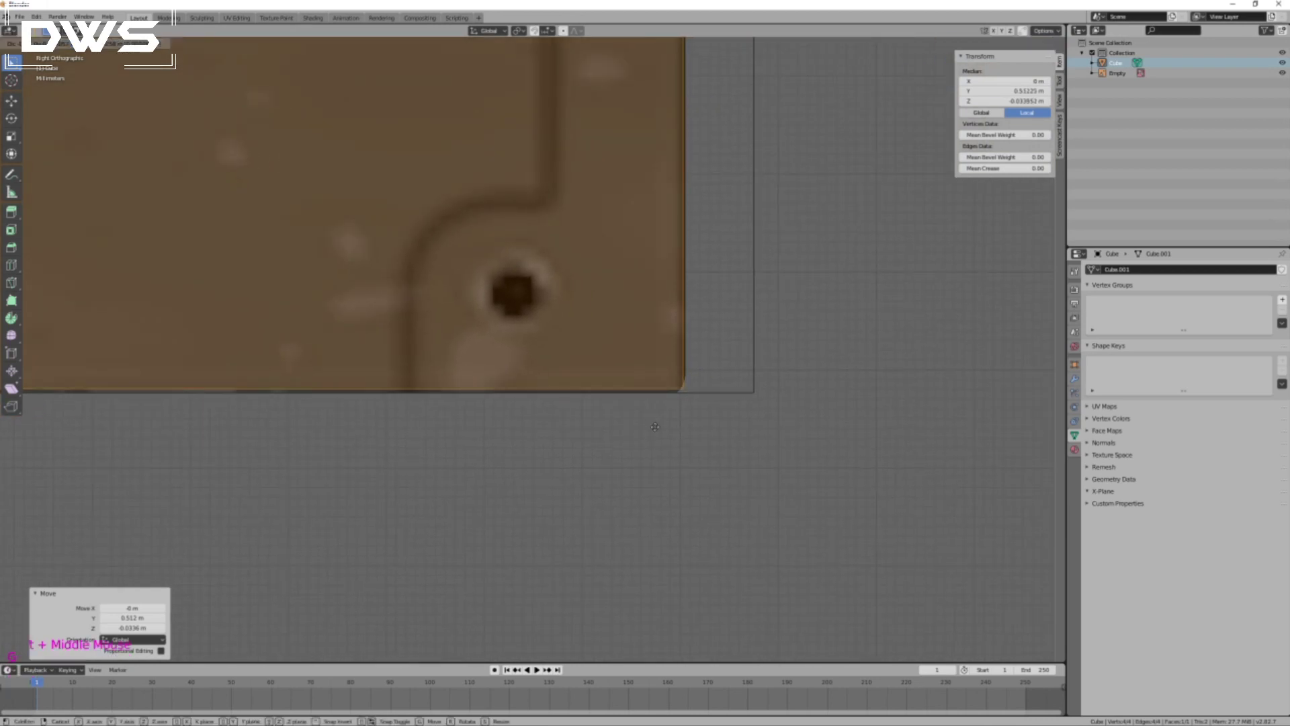
pyautogui.click(656, 429)
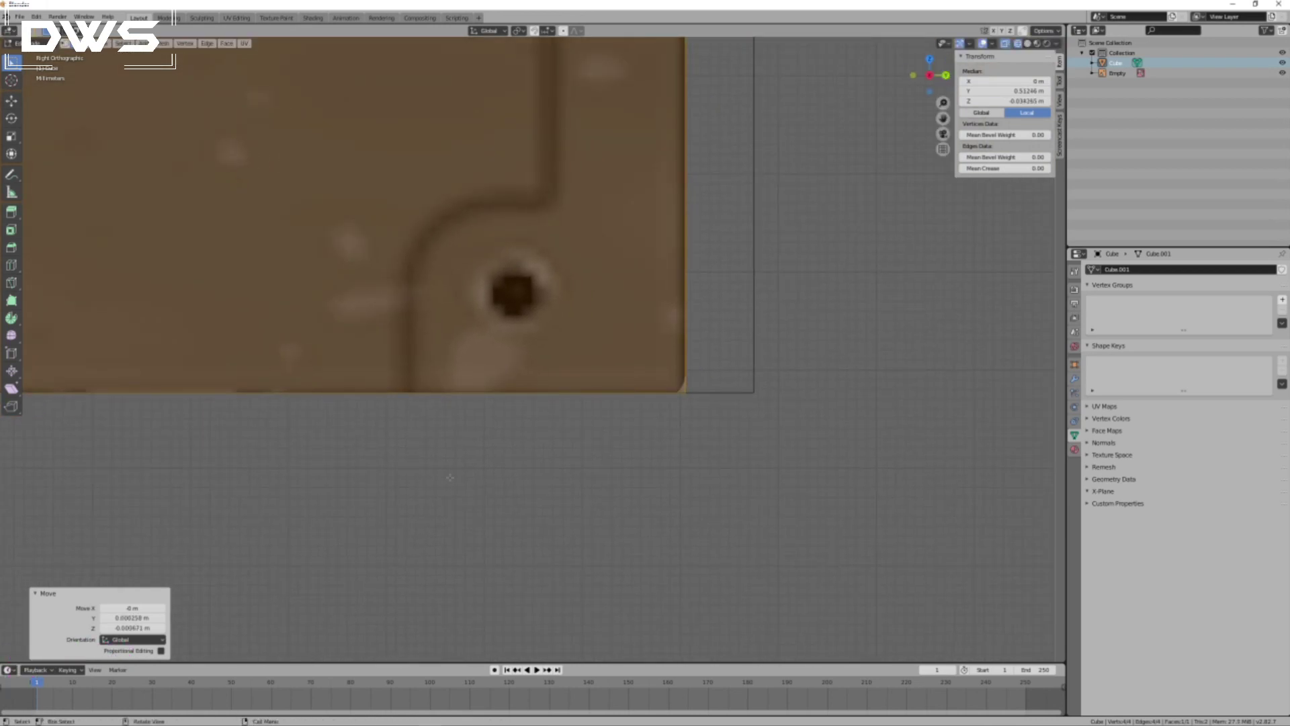
# Move only the plane's front edge about 0.161 m along negative Y to the front end of the receiver's lower part.
pyautogui.click(449, 478)
pyautogui.scroll(-18, 403, 463)
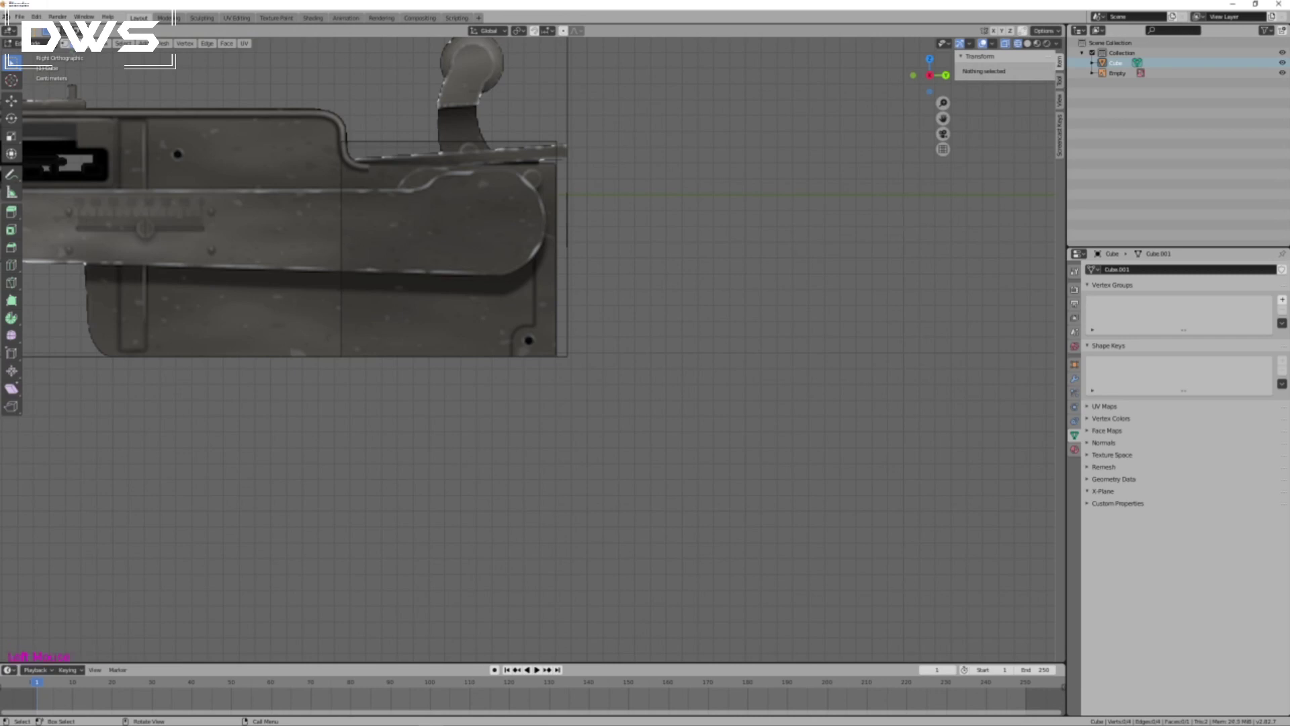
pyautogui.click(340, 288)
pyautogui.press('g')
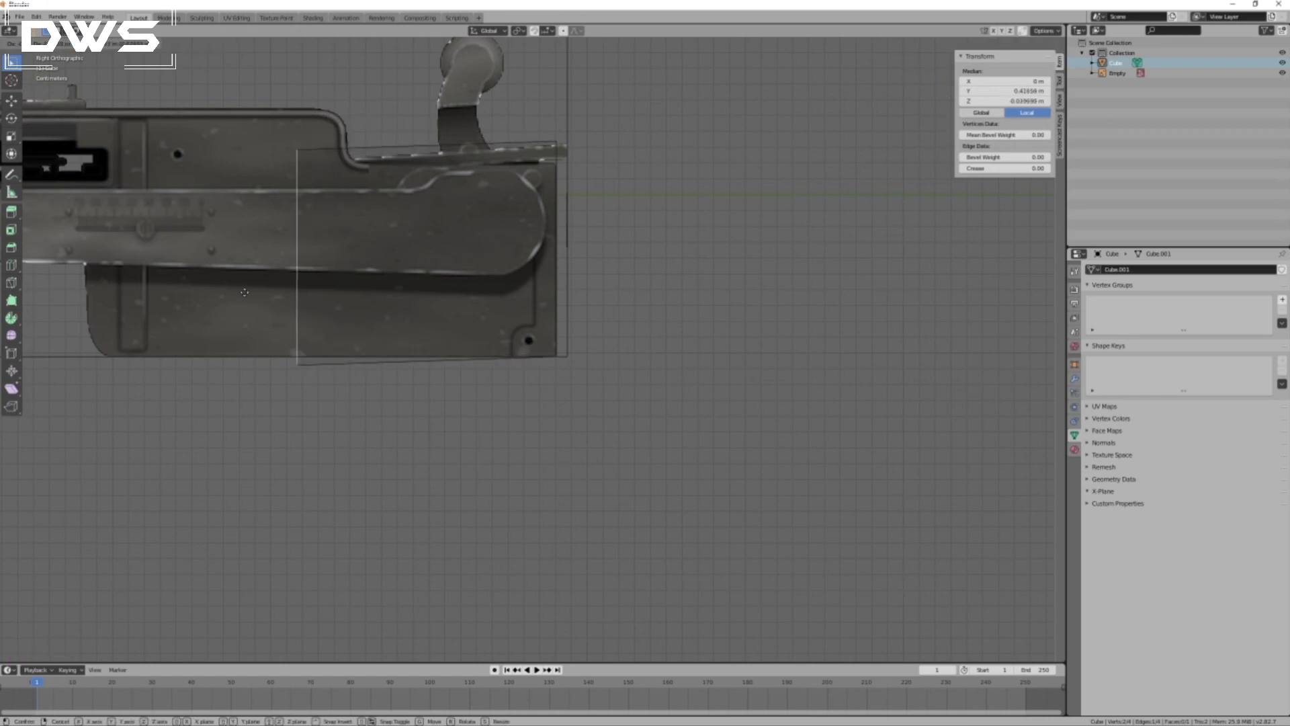
pyautogui.press('y')
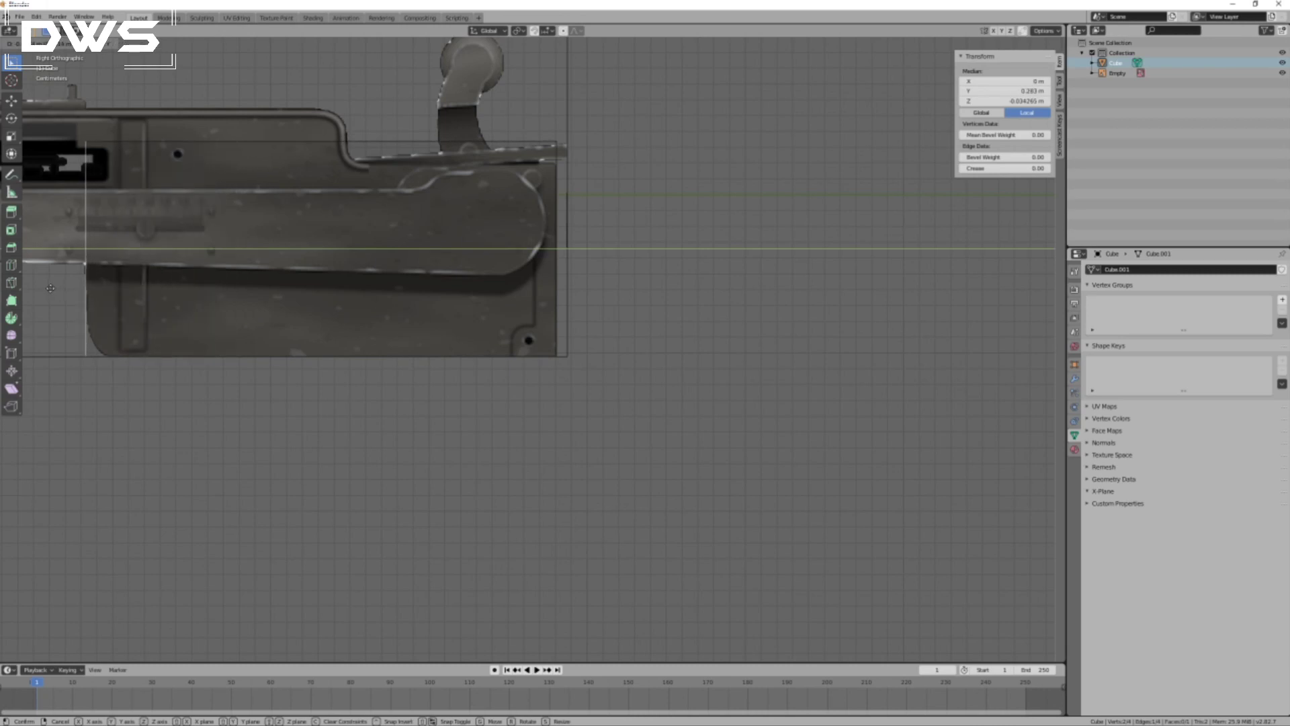
pyautogui.click(51, 289)
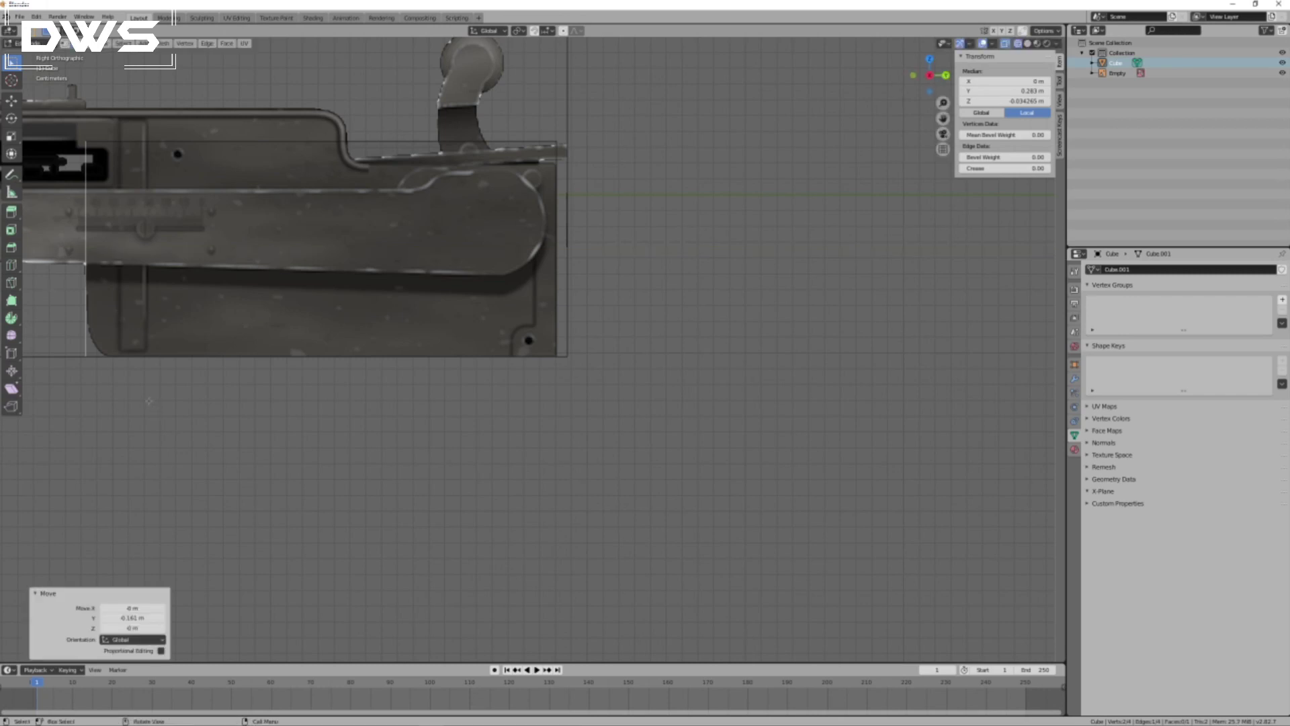
# Subdivide the plane's bottom edge with one cut.
pyautogui.scroll(4, 498, 344)
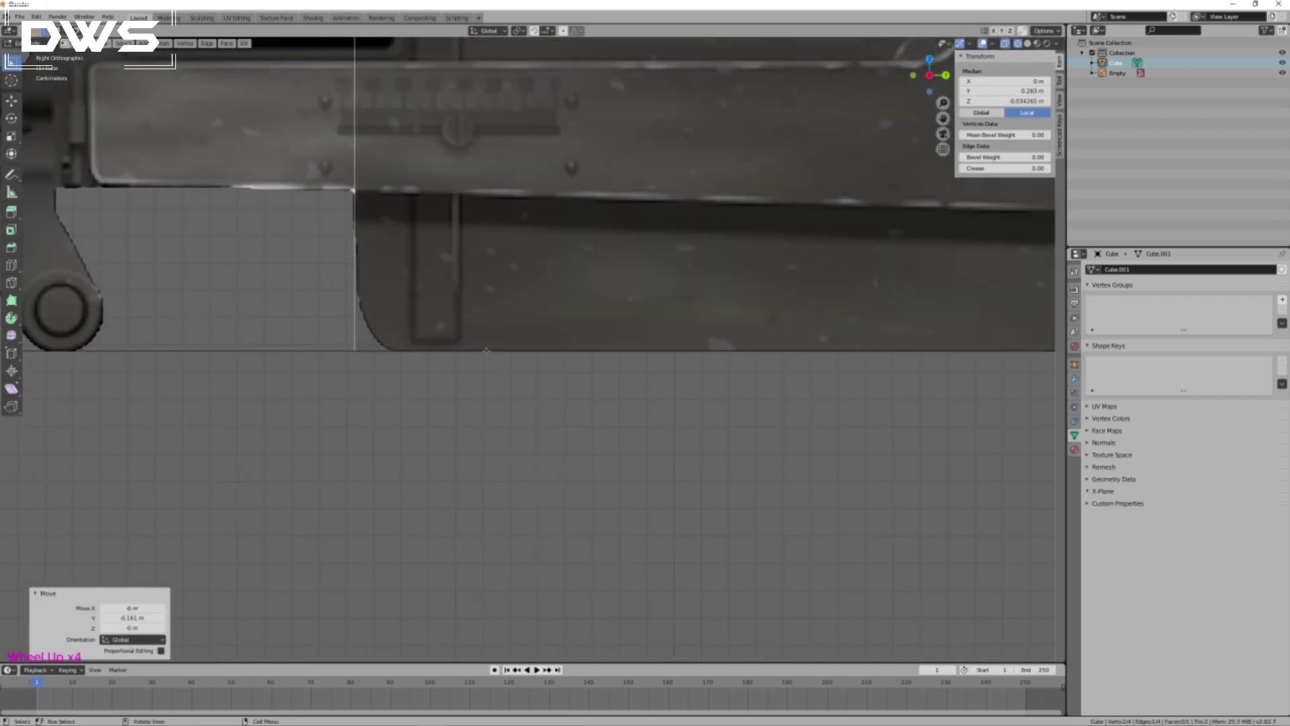
pyautogui.scroll(2, 498, 343)
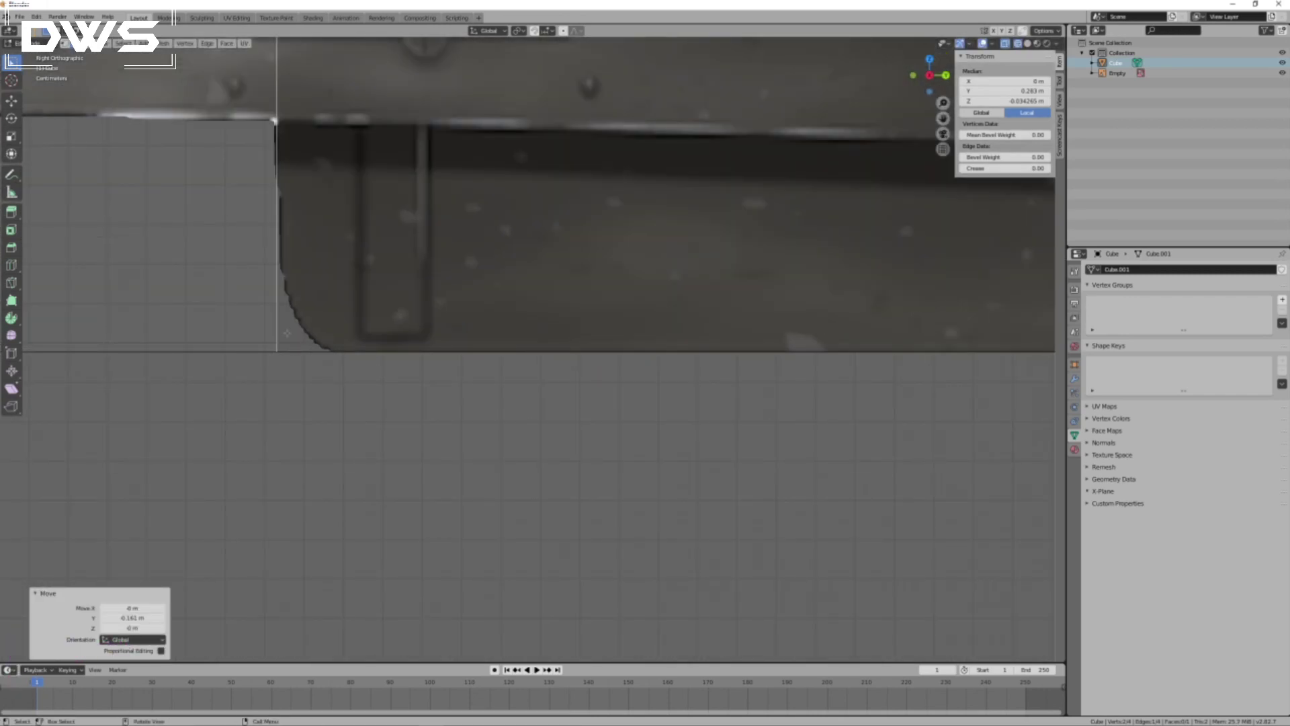
pyautogui.scroll(-2, 420, 346)
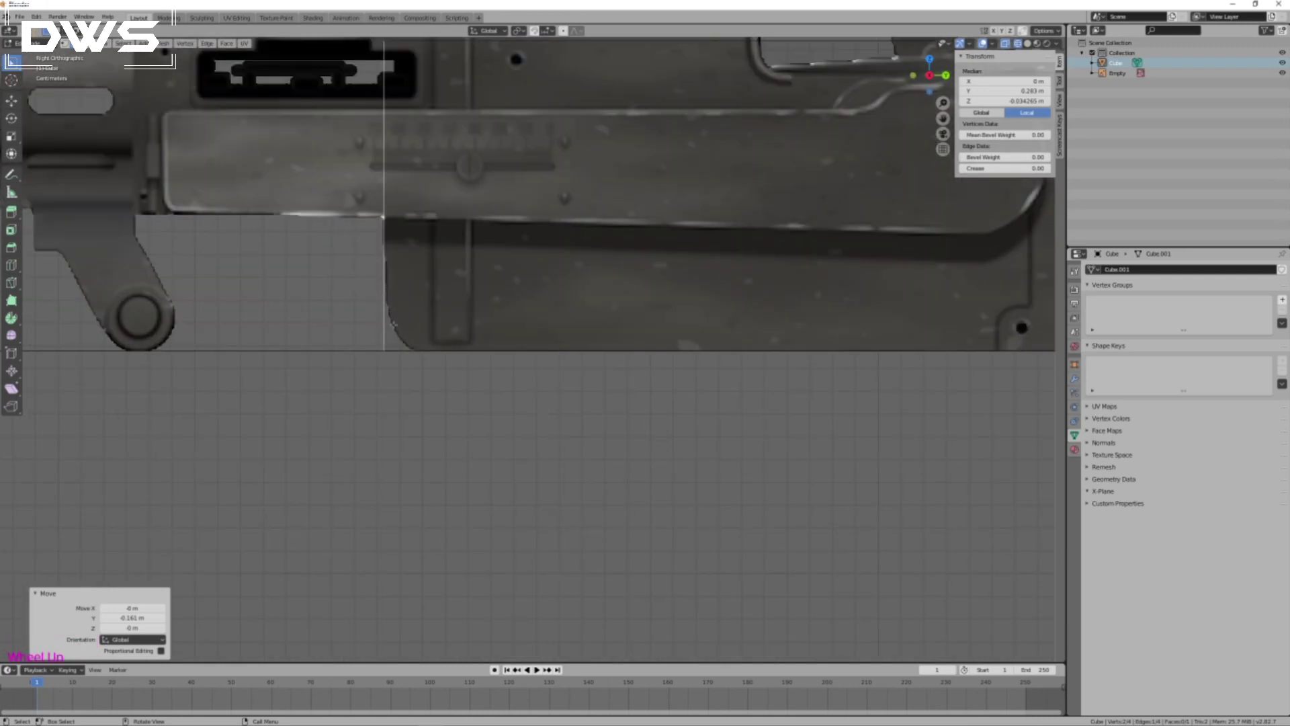
pyautogui.scroll(-3, 604, 388)
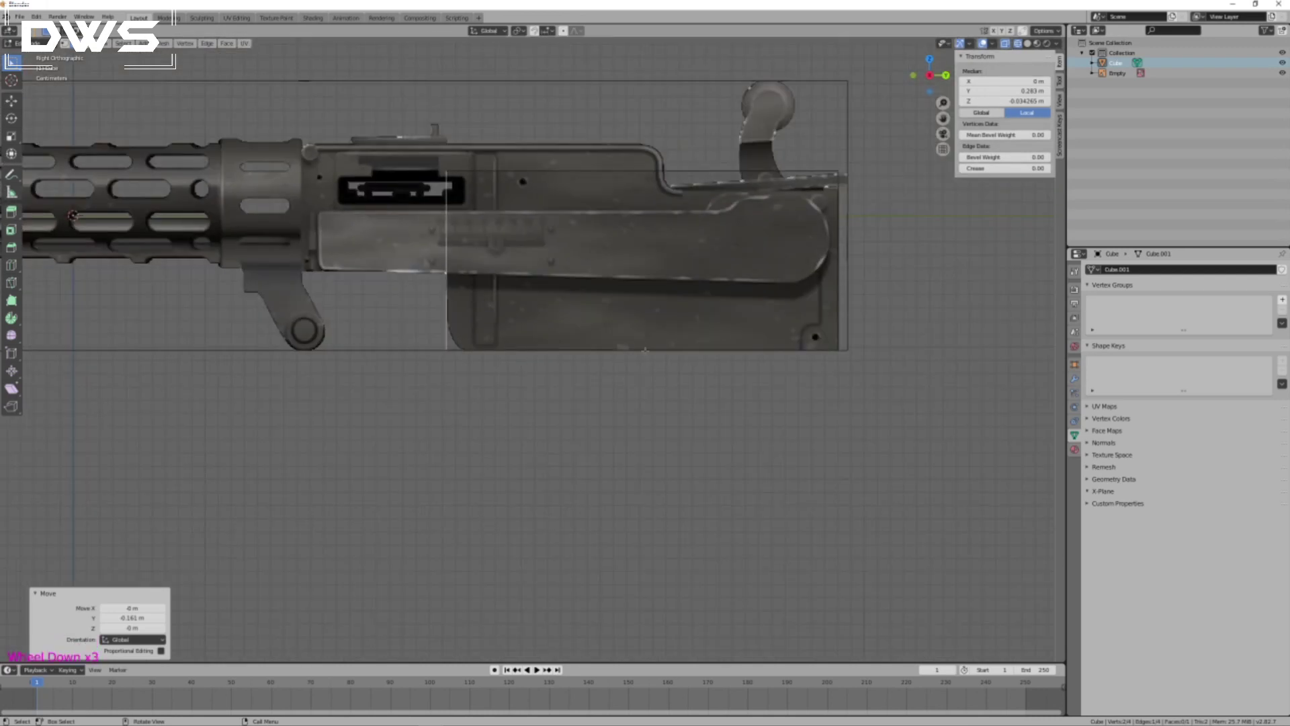
pyautogui.click(646, 350)
pyautogui.scroll(2, 642, 370)
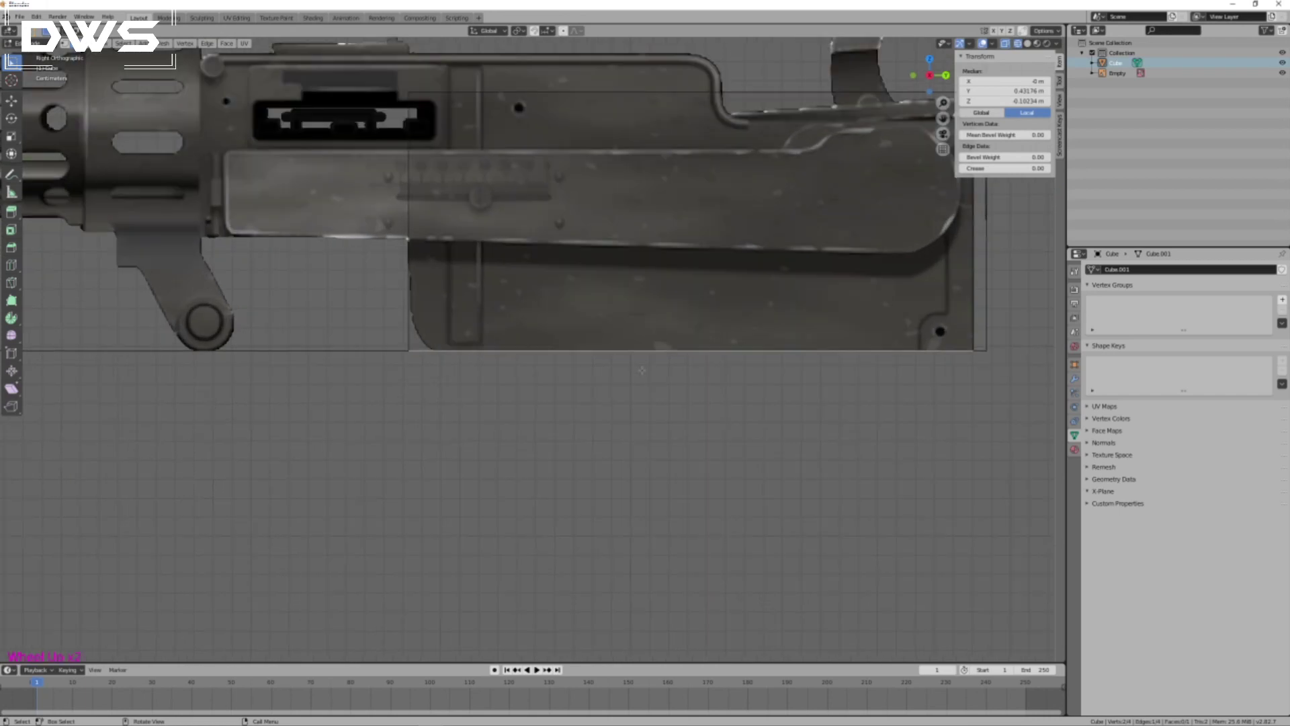
pyautogui.scroll(1, 640, 366)
pyautogui.scroll(-1, 639, 363)
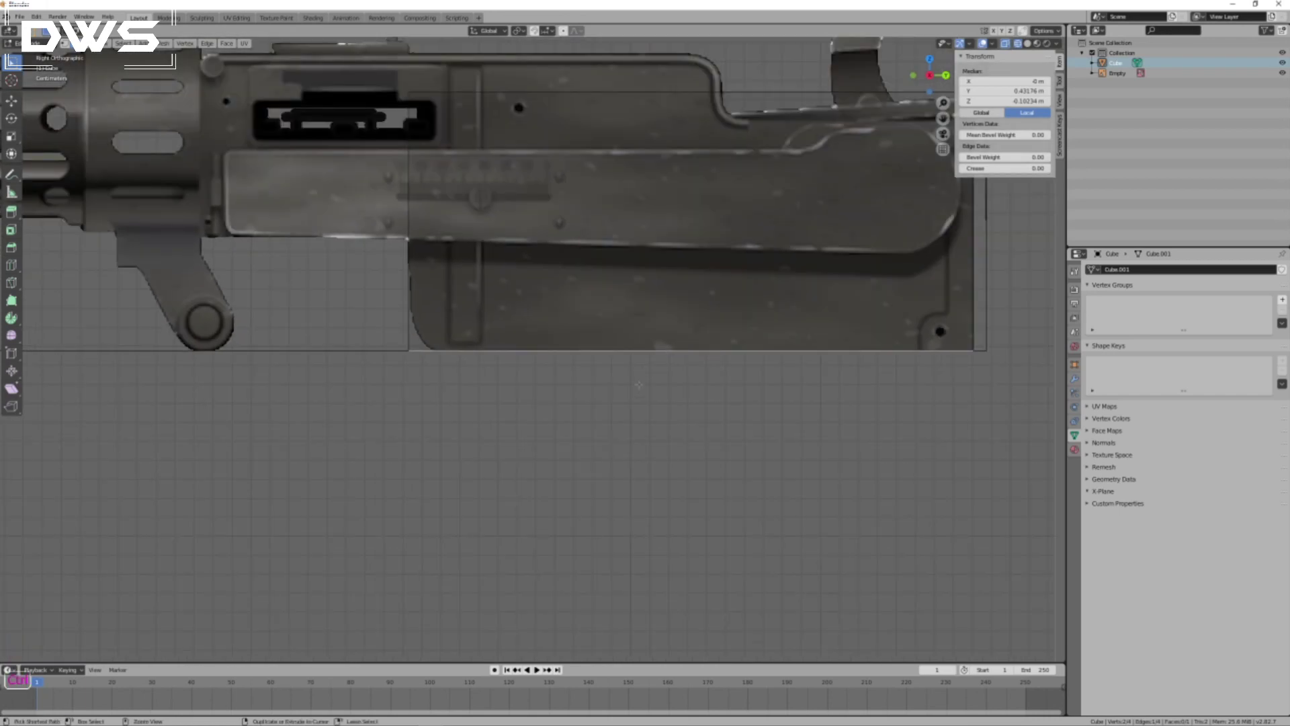
pyautogui.hotkey('ctrl', 'e')
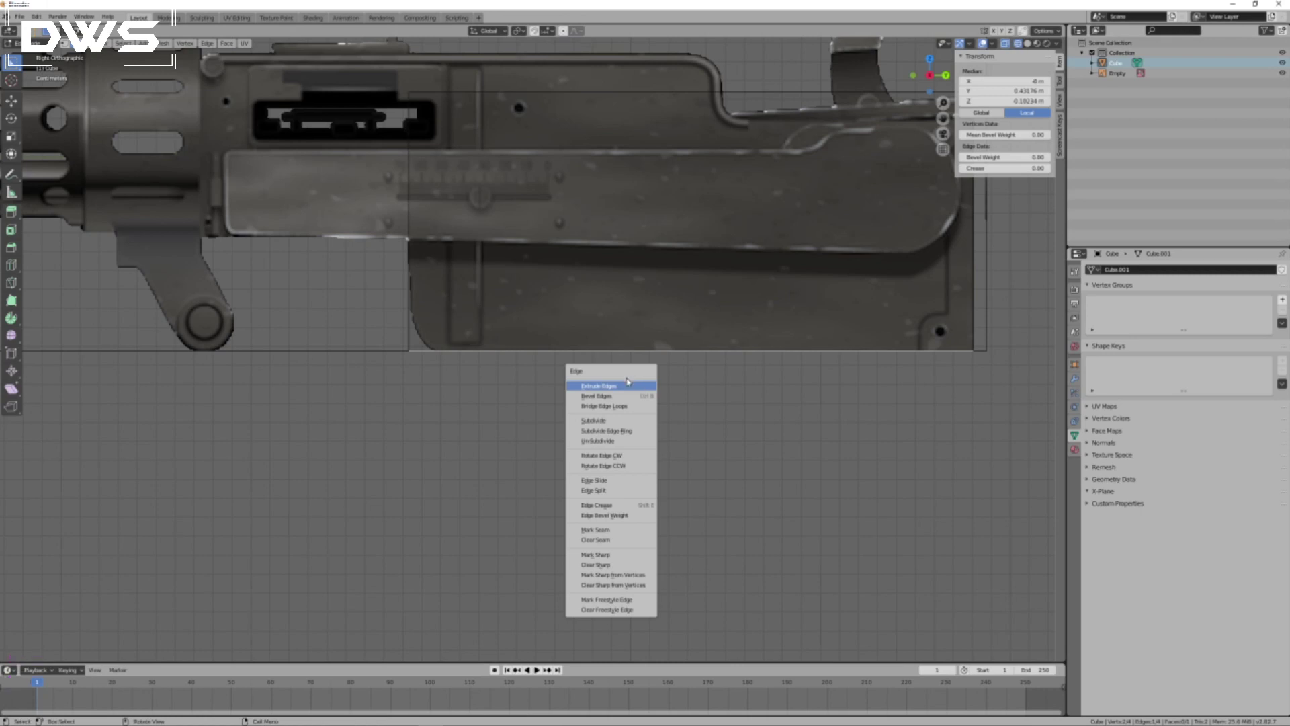
pyautogui.click(605, 421)
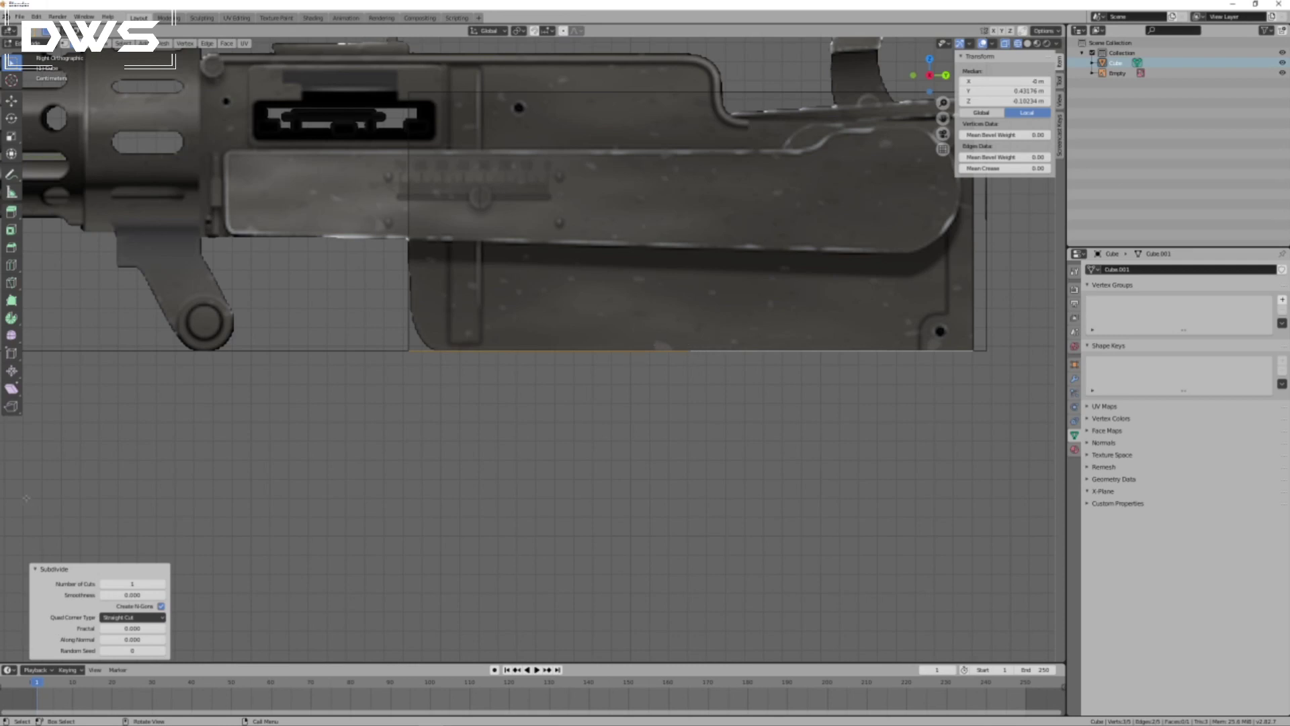
# Move the bottom edge's new middle vertex about 0.133 m along negative Y to where the receiver's rounded lower front corner starts.
pyautogui.click(64, 44)
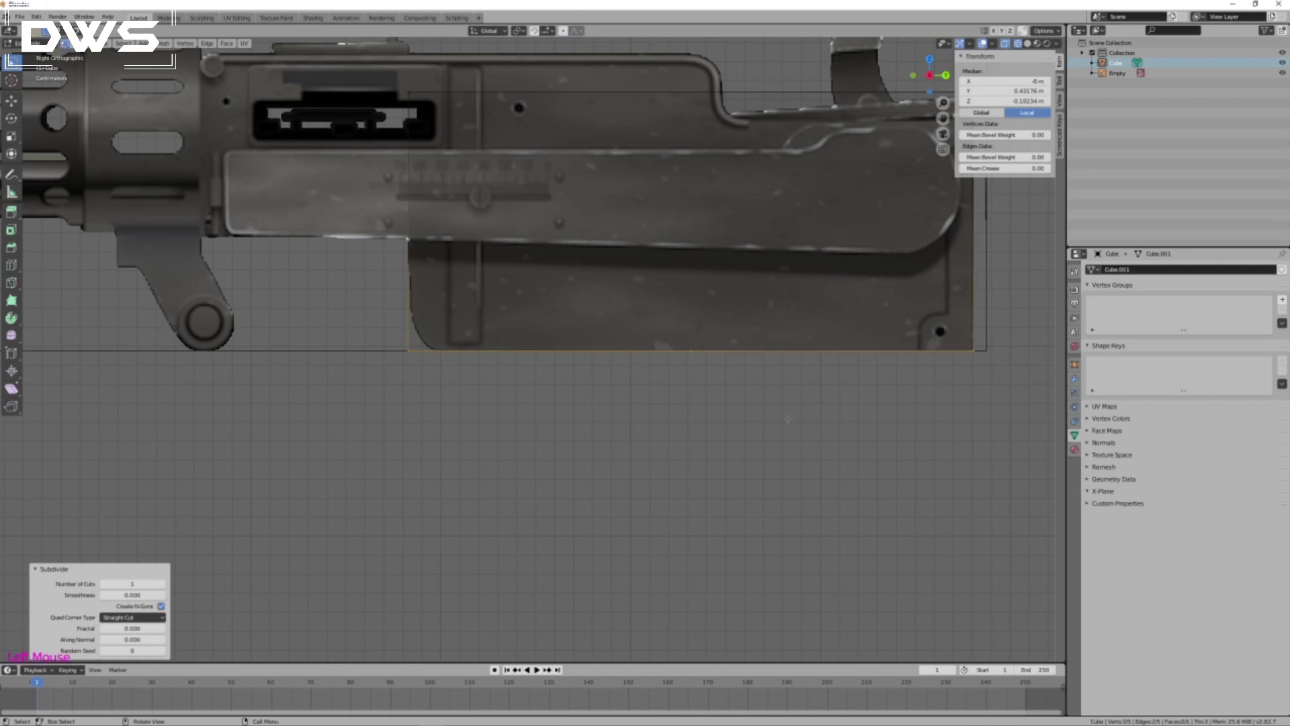
pyautogui.click(690, 352)
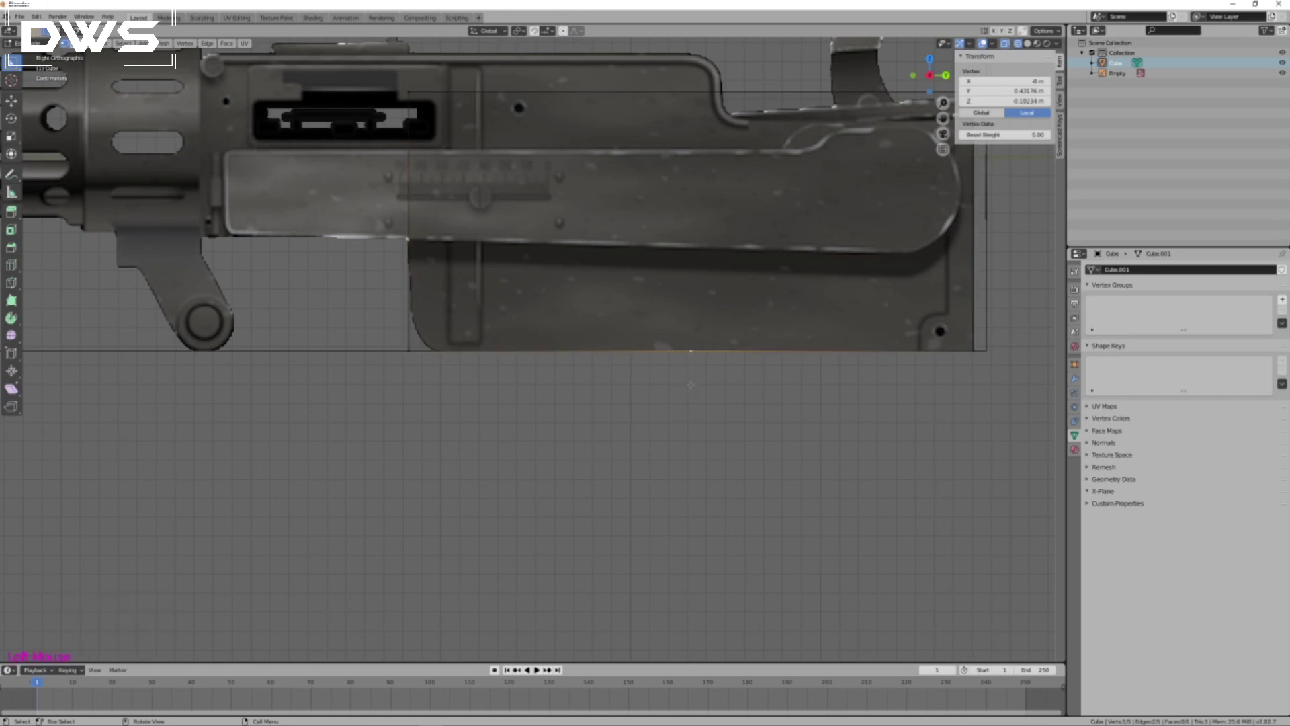
pyautogui.press('g')
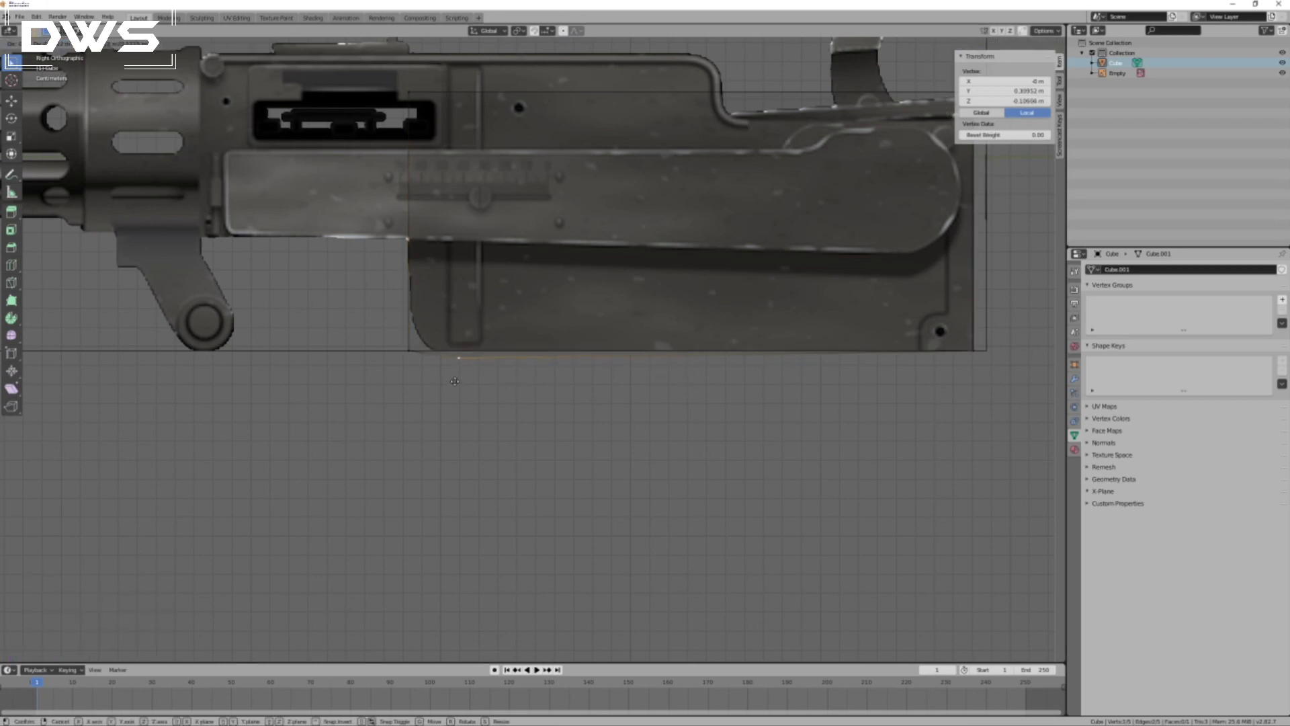
pyautogui.press('x')
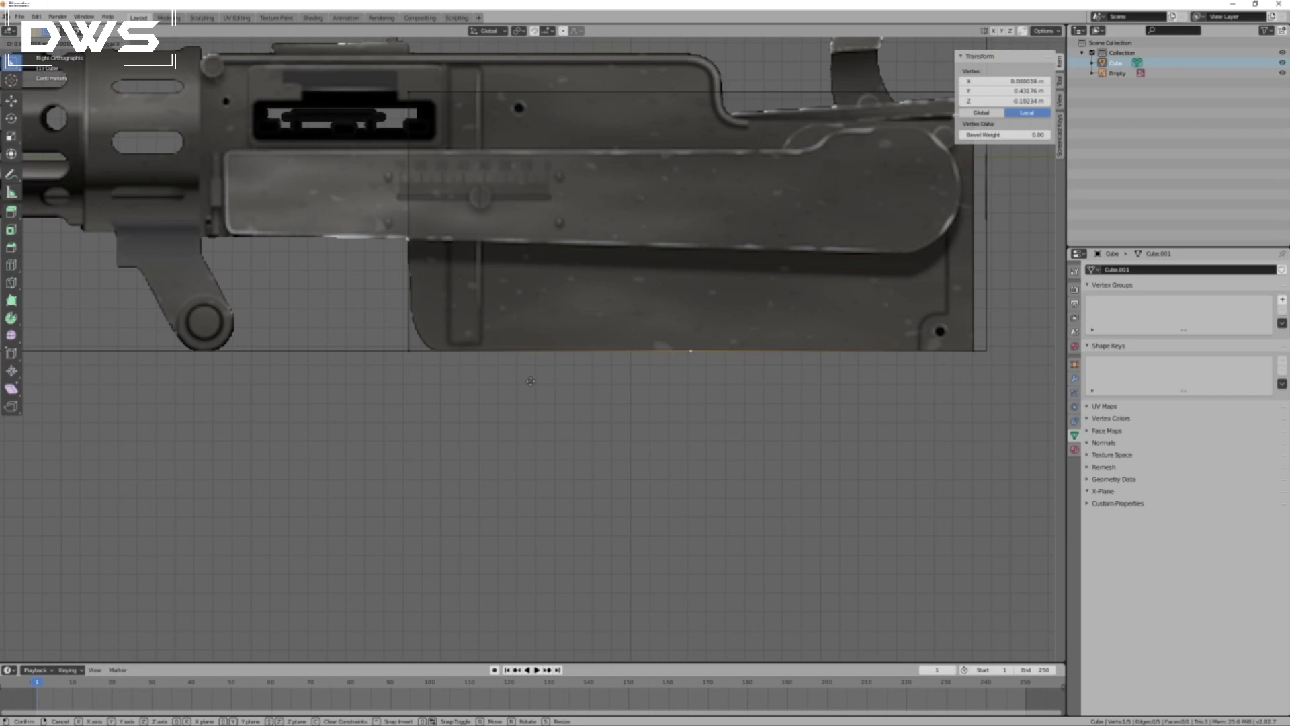
pyautogui.press('g')
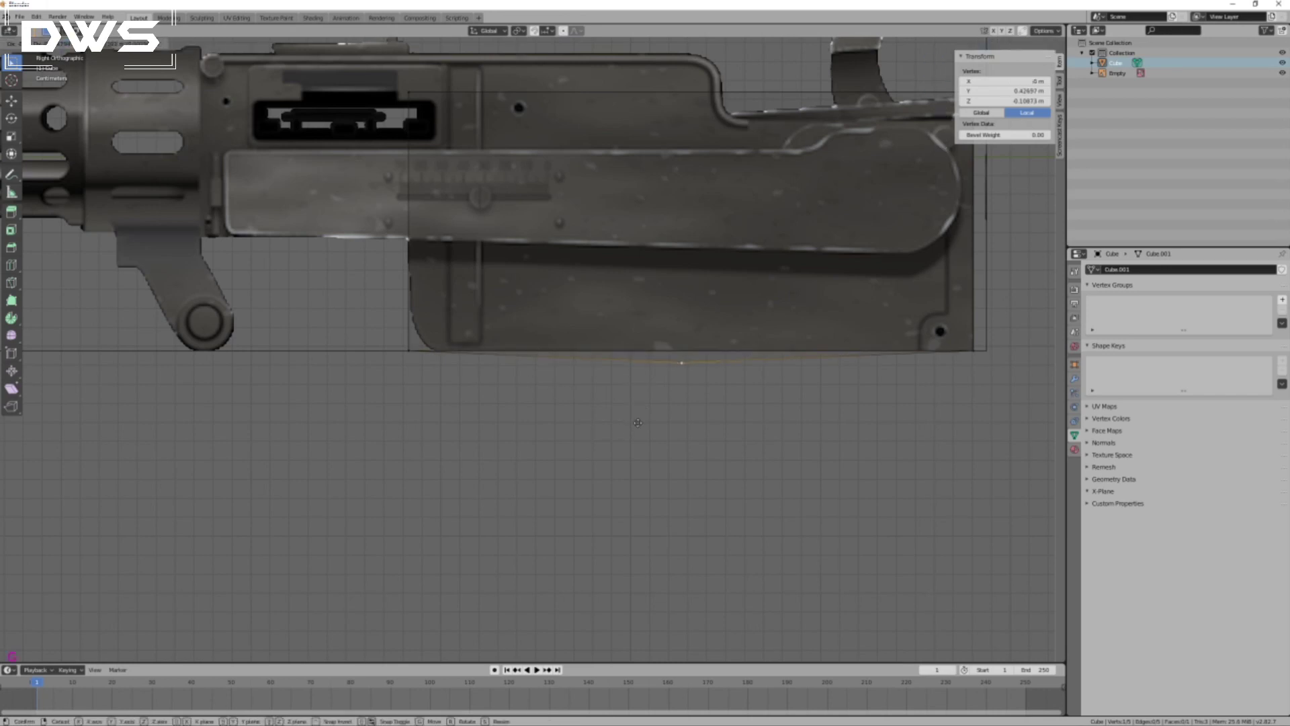
pyautogui.press('y')
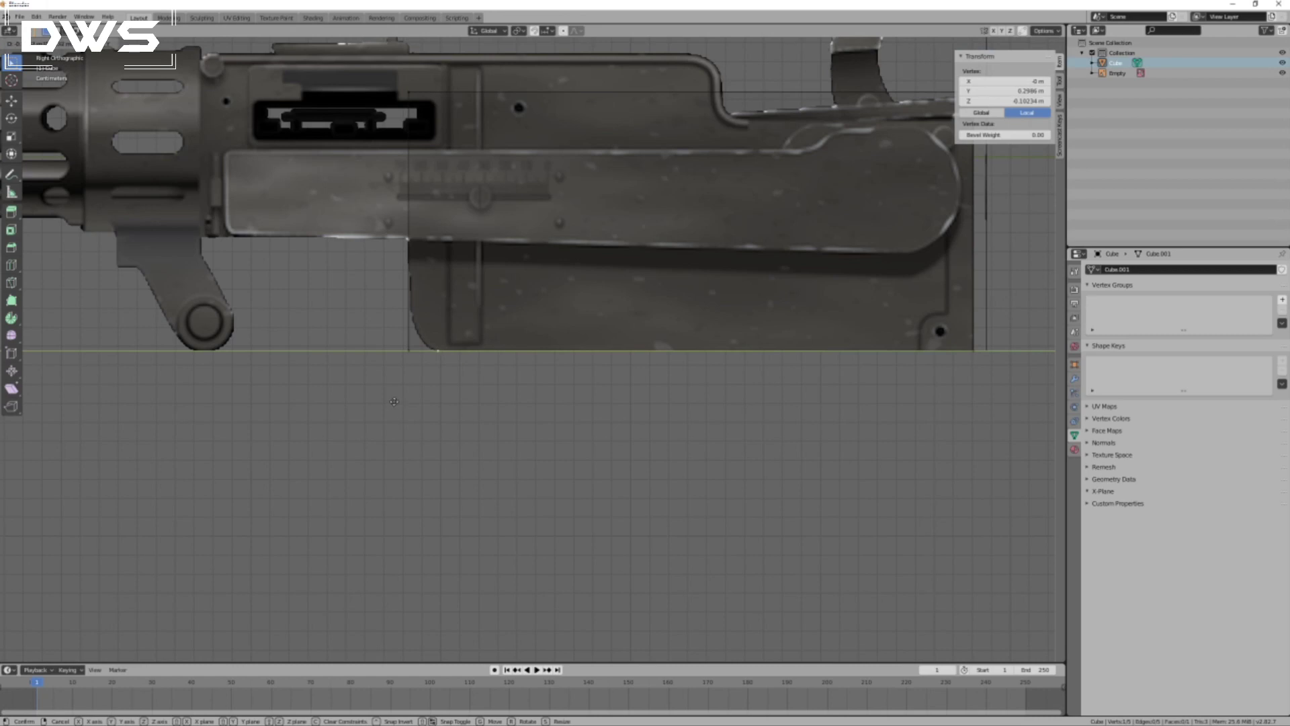
pyautogui.click(393, 403)
pyautogui.scroll(10, 263, 412)
pyautogui.scroll(-3, 262, 411)
pyautogui.keyDown('shift'); pyautogui.moveTo(202, 392); pyautogui.dragTo(446, 429, button='middle'); pyautogui.keyUp('shift')
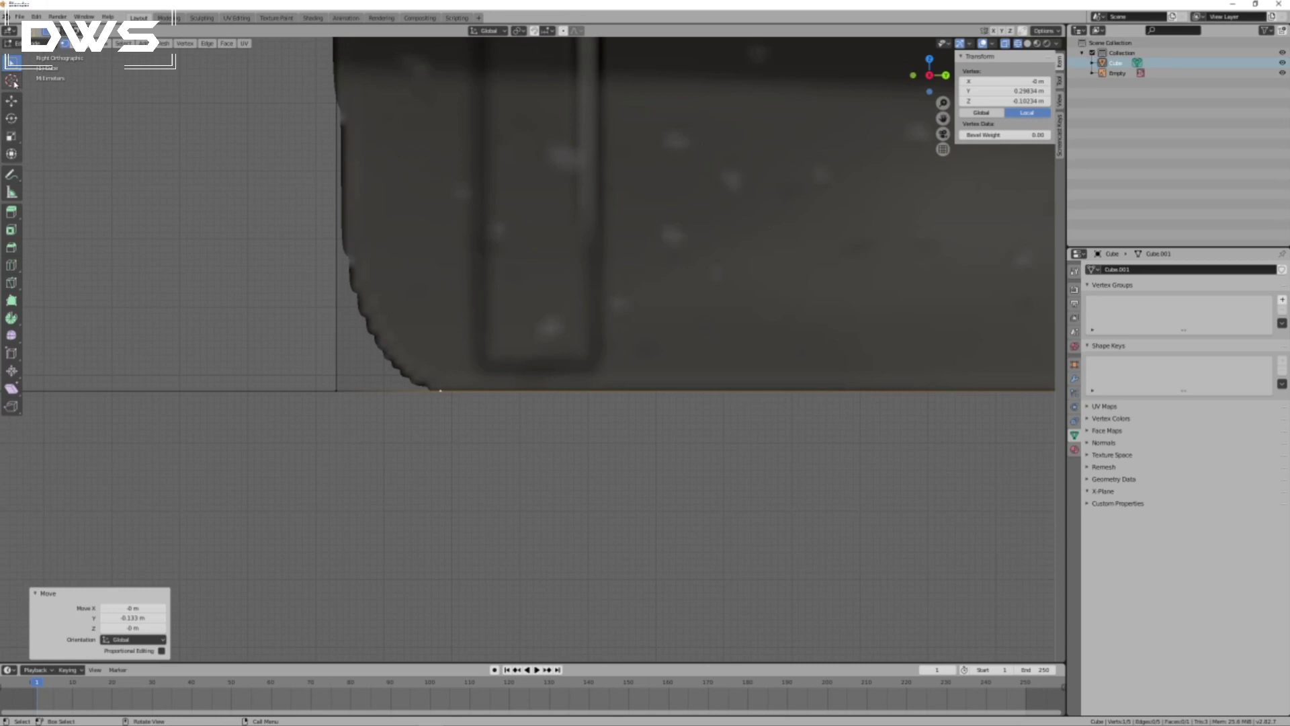
# Place the 3D cursor directly above the moved vertex at about Y 0.298 m, Z -0.089 m, and set the Spin tool's axis to X.
pyautogui.click(11, 80)
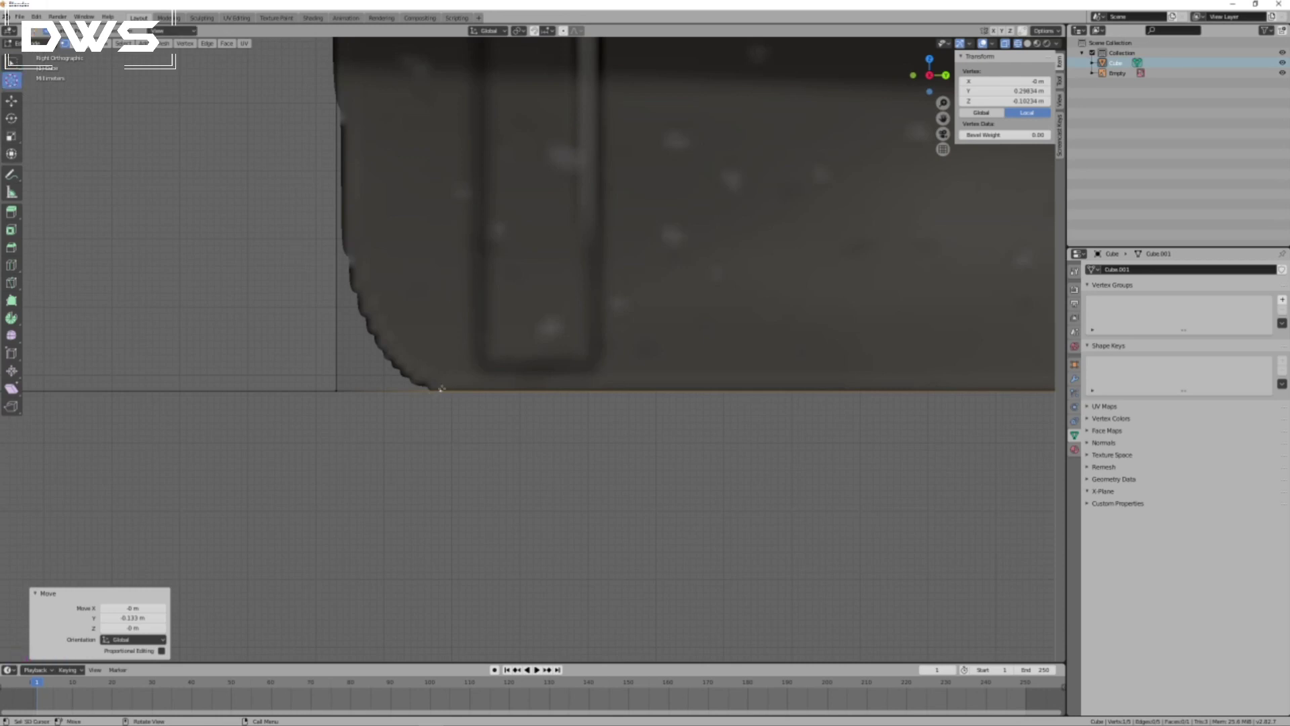
pyautogui.click(439, 299)
pyautogui.click(11, 318)
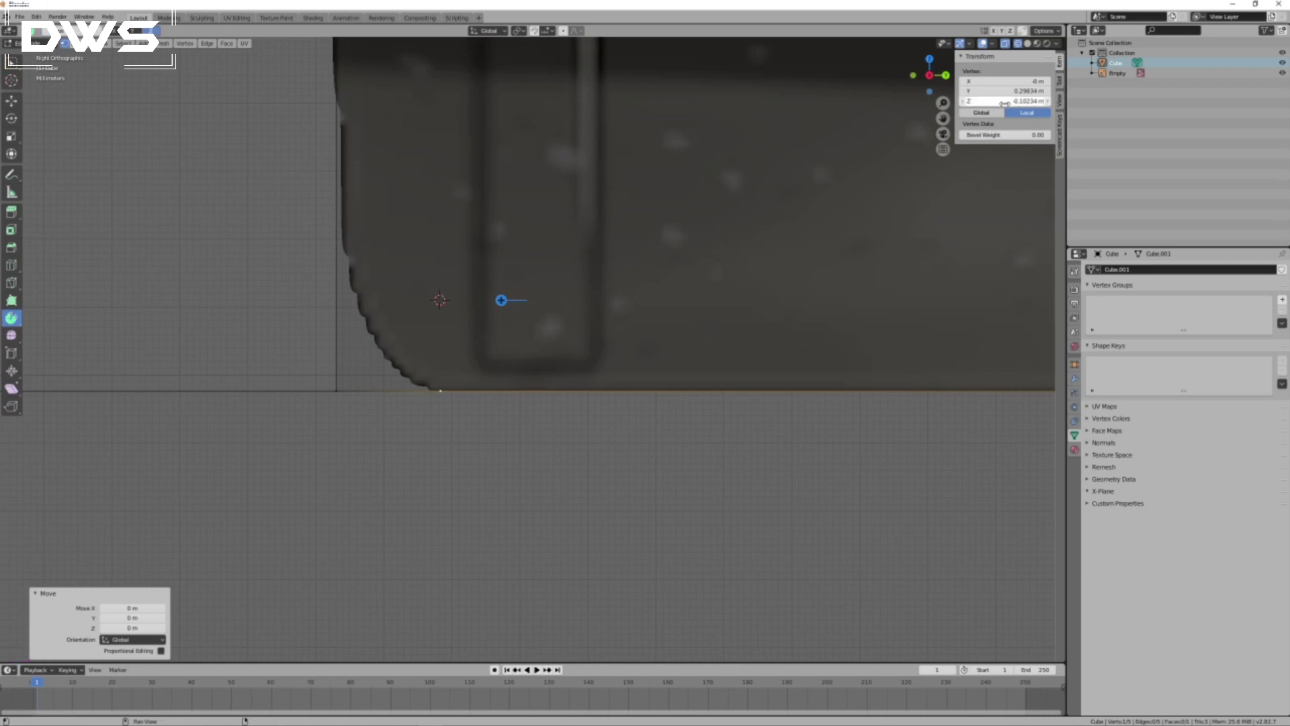
pyautogui.click(1060, 81)
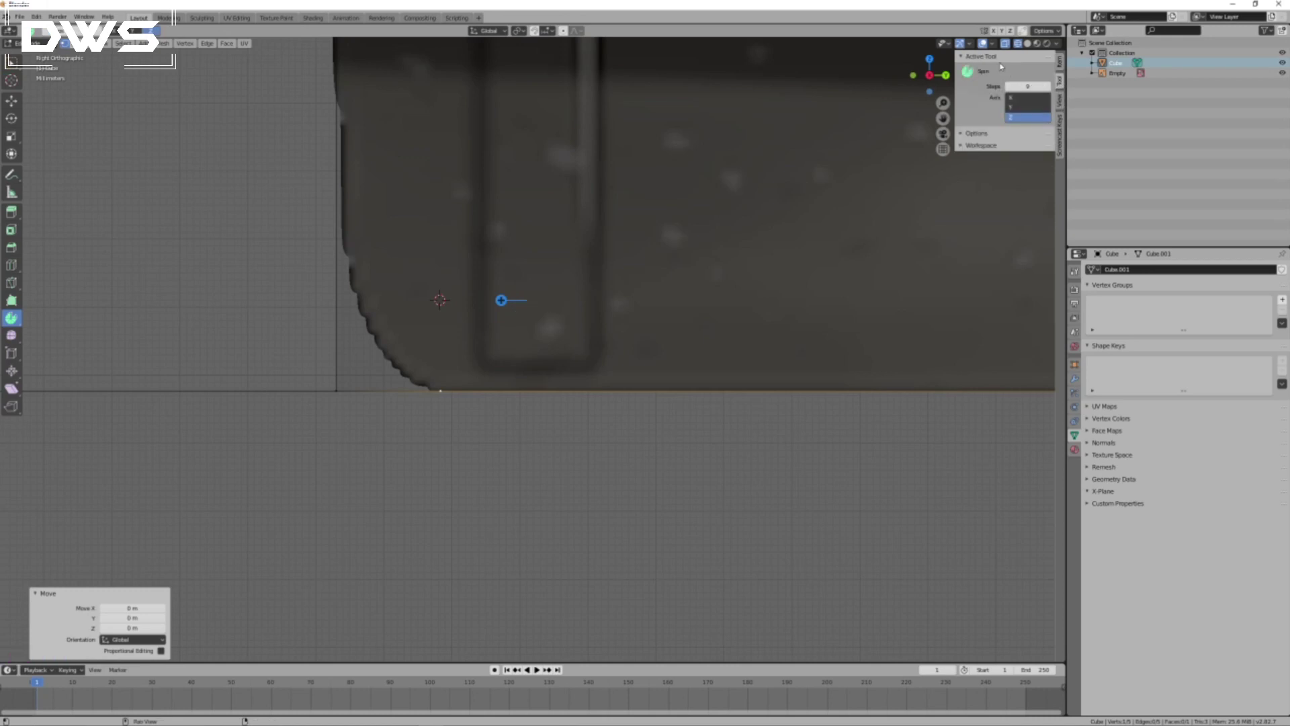
pyautogui.click(1018, 107)
pyautogui.click(1019, 98)
pyautogui.click(1020, 108)
pyautogui.click(1020, 118)
pyautogui.click(1019, 108)
pyautogui.click(1018, 99)
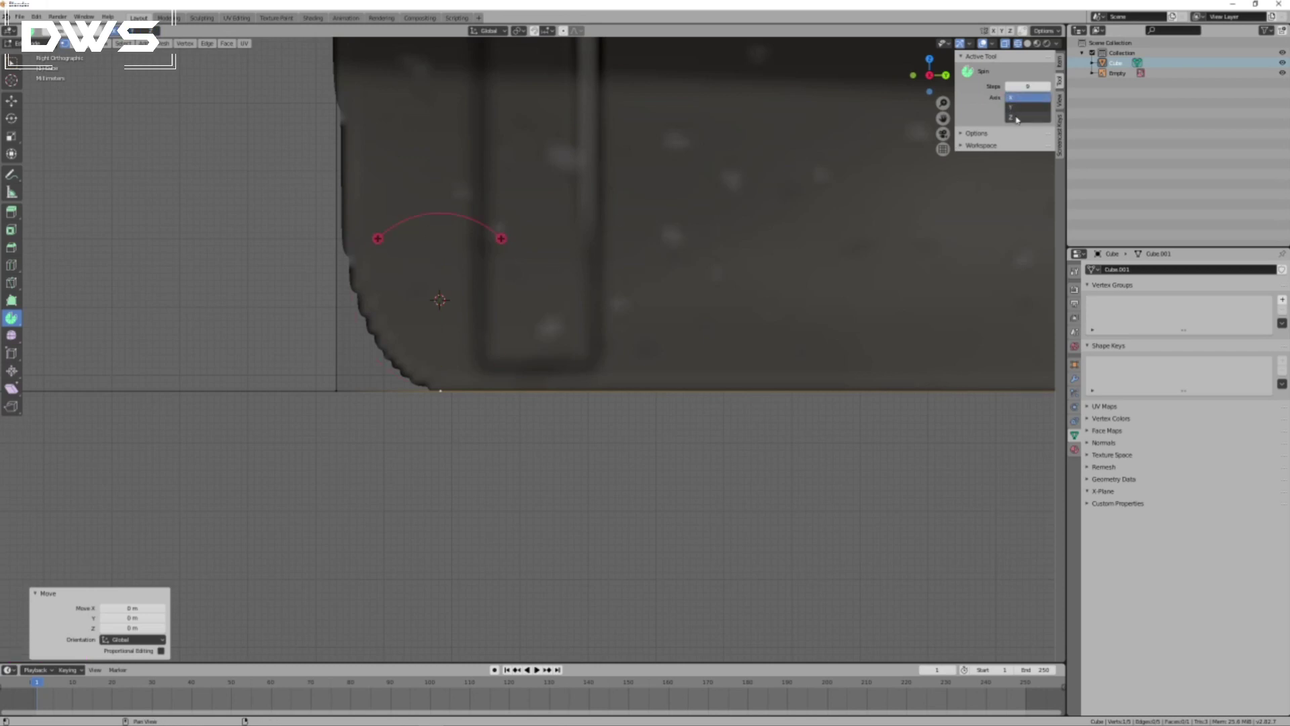
# Spin the vertex around the 3D cursor by 90° in 5 steps to form an arc for the rounded lower front corner.
pyautogui.moveTo(500, 239); pyautogui.dragTo(493, 365)
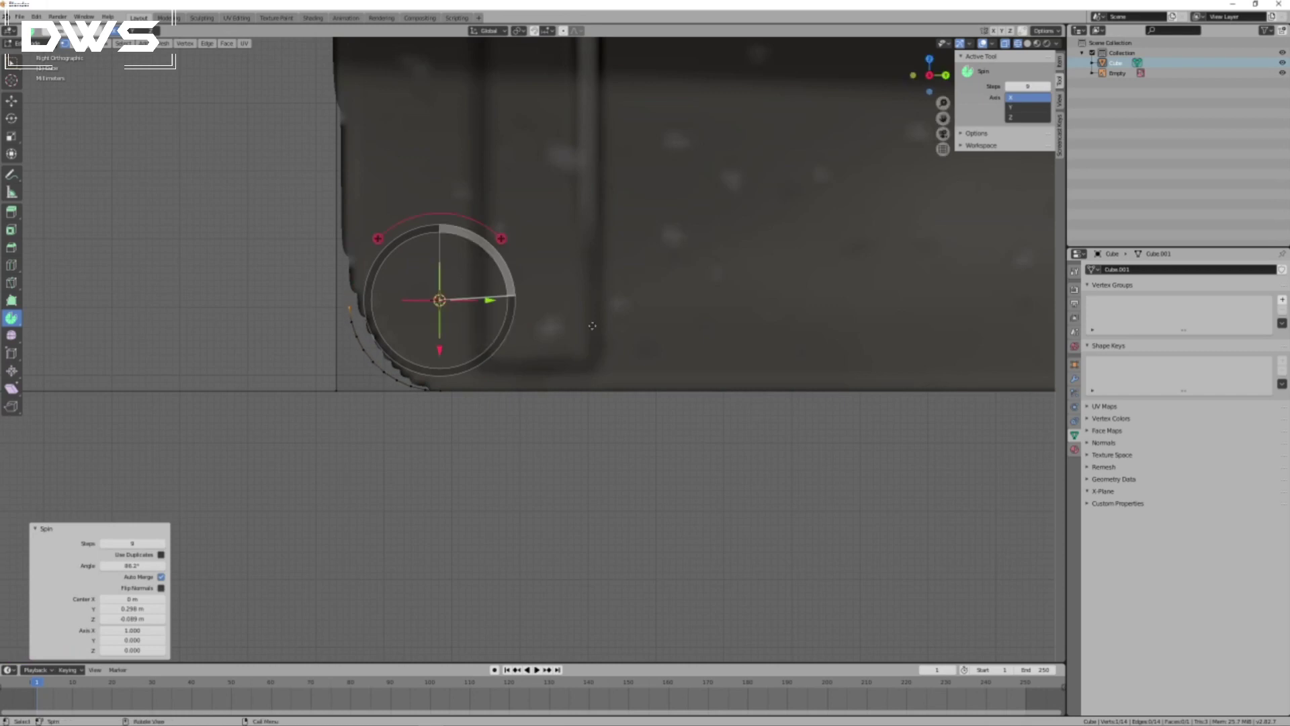
pyautogui.hotkey('ctrl', 'z')
pyautogui.click(1028, 86)
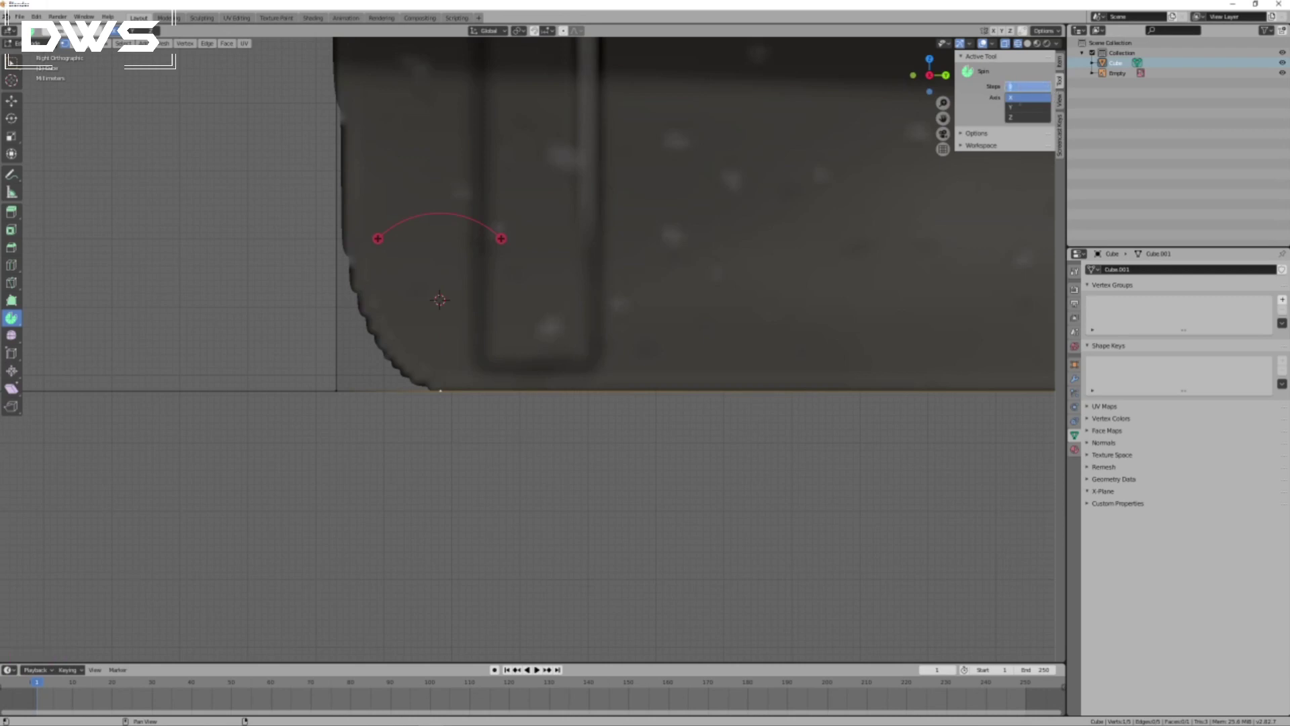
pyautogui.press('Return')
pyautogui.moveTo(501, 239); pyautogui.dragTo(505, 367)
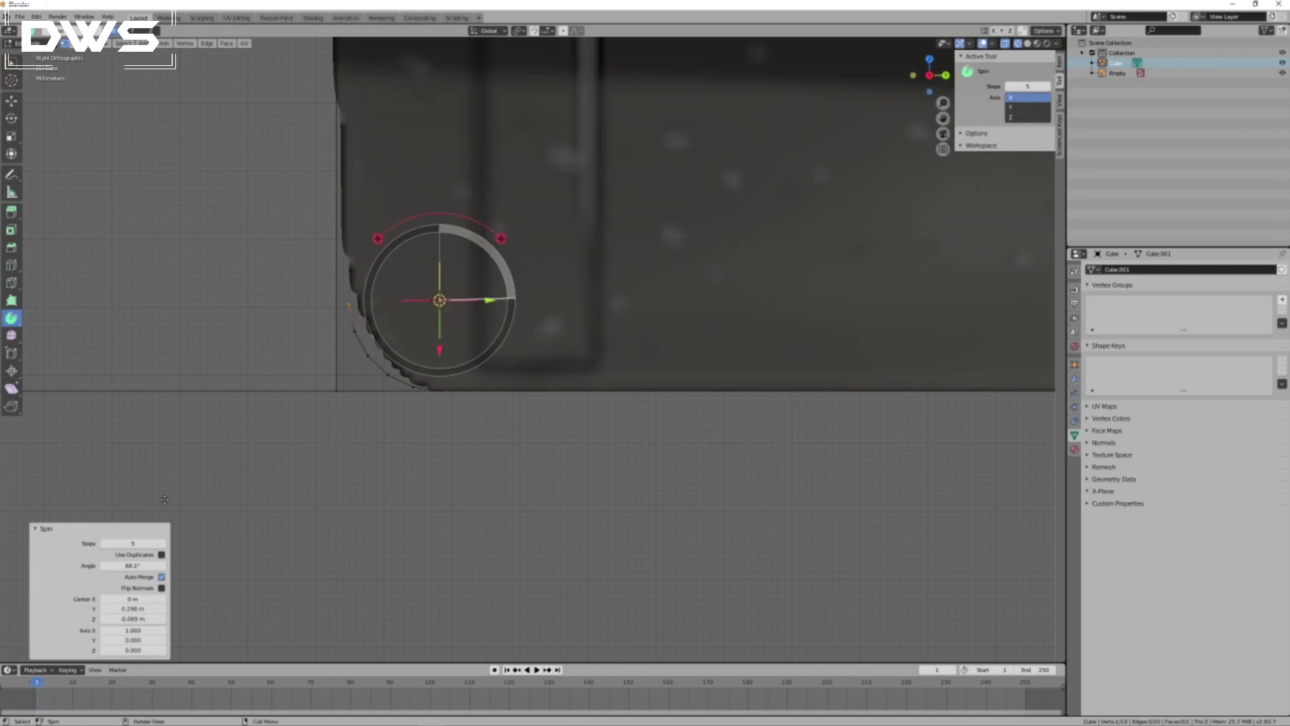
pyautogui.click(131, 566)
pyautogui.write('90')
pyautogui.press('Return')
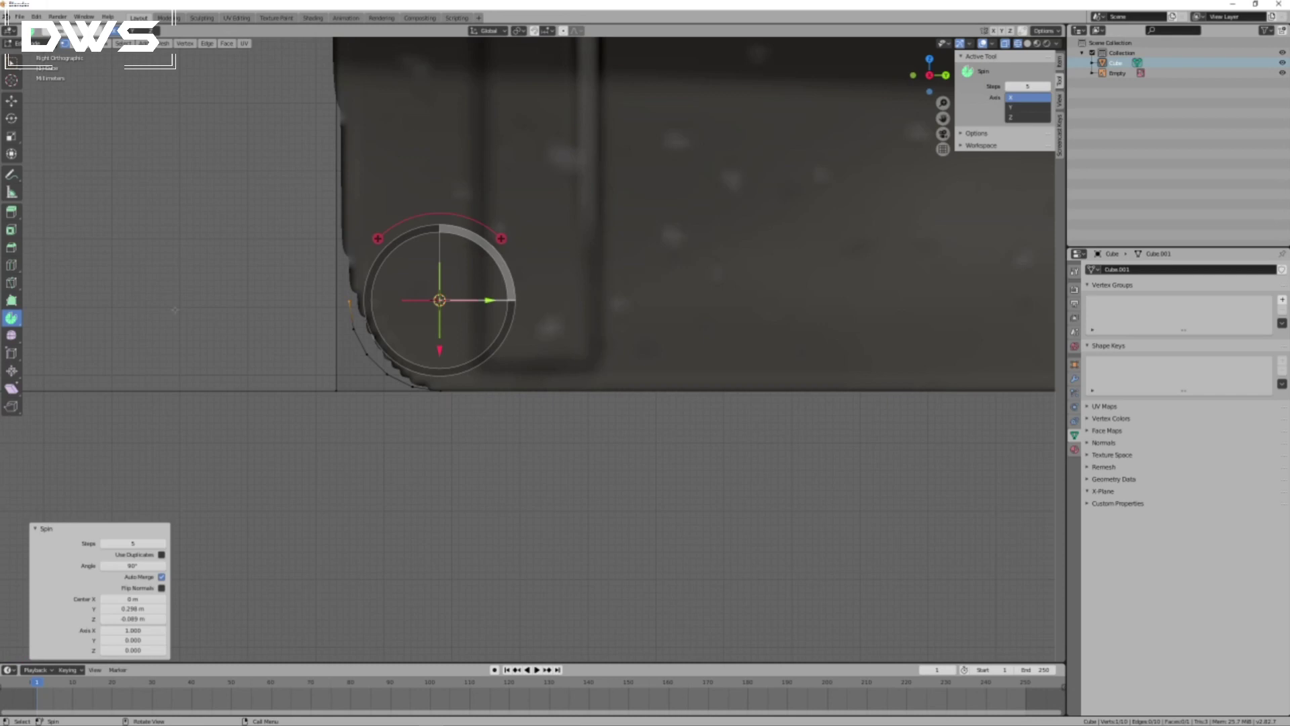
# Snap the 3D cursor to the bottom-edge vertex where the arc starts.
pyautogui.click(12, 80)
pyautogui.click(445, 390)
pyautogui.click(12, 60)
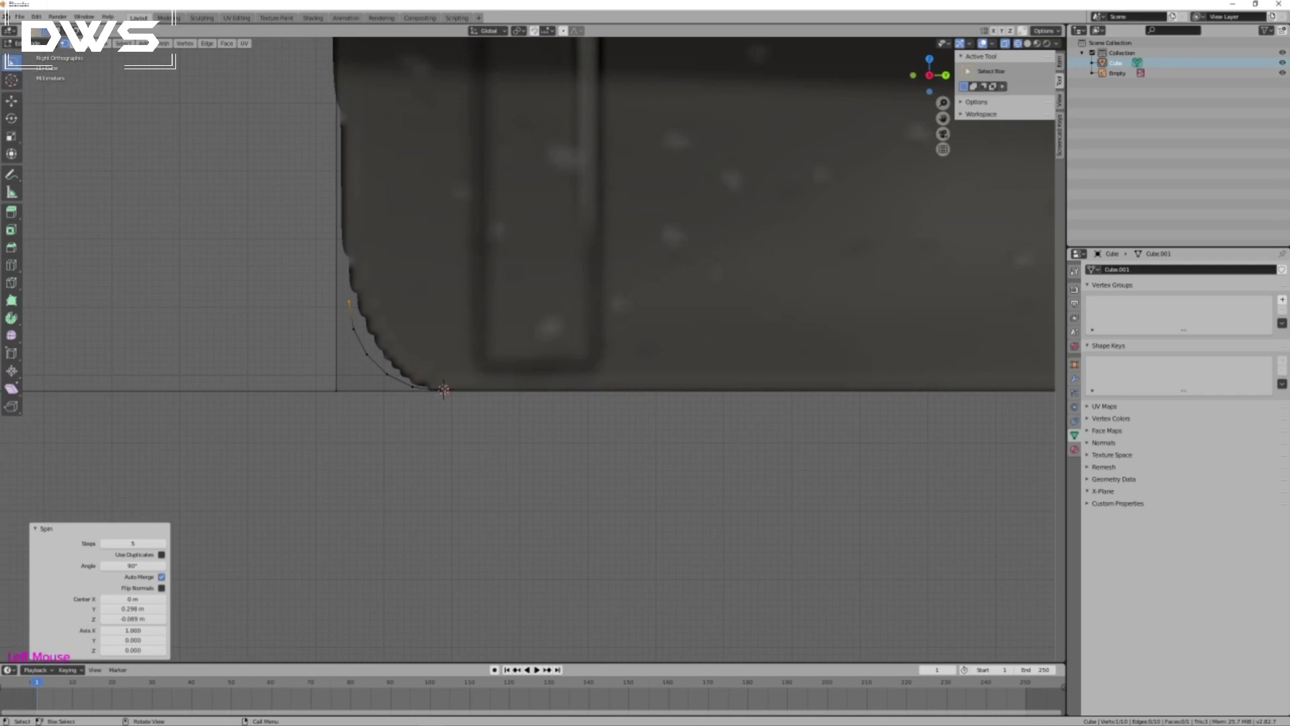
pyautogui.click(441, 392)
pyautogui.press('shift')
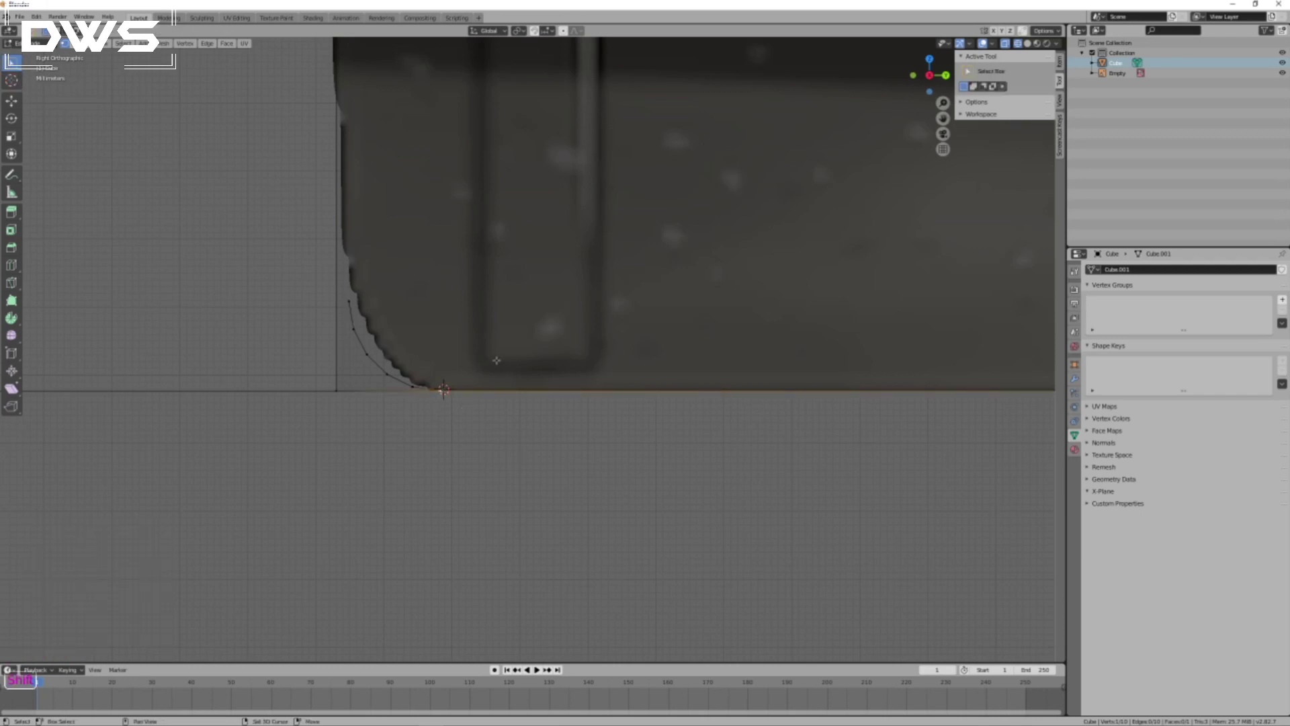
pyautogui.hotkey('shift', 's')
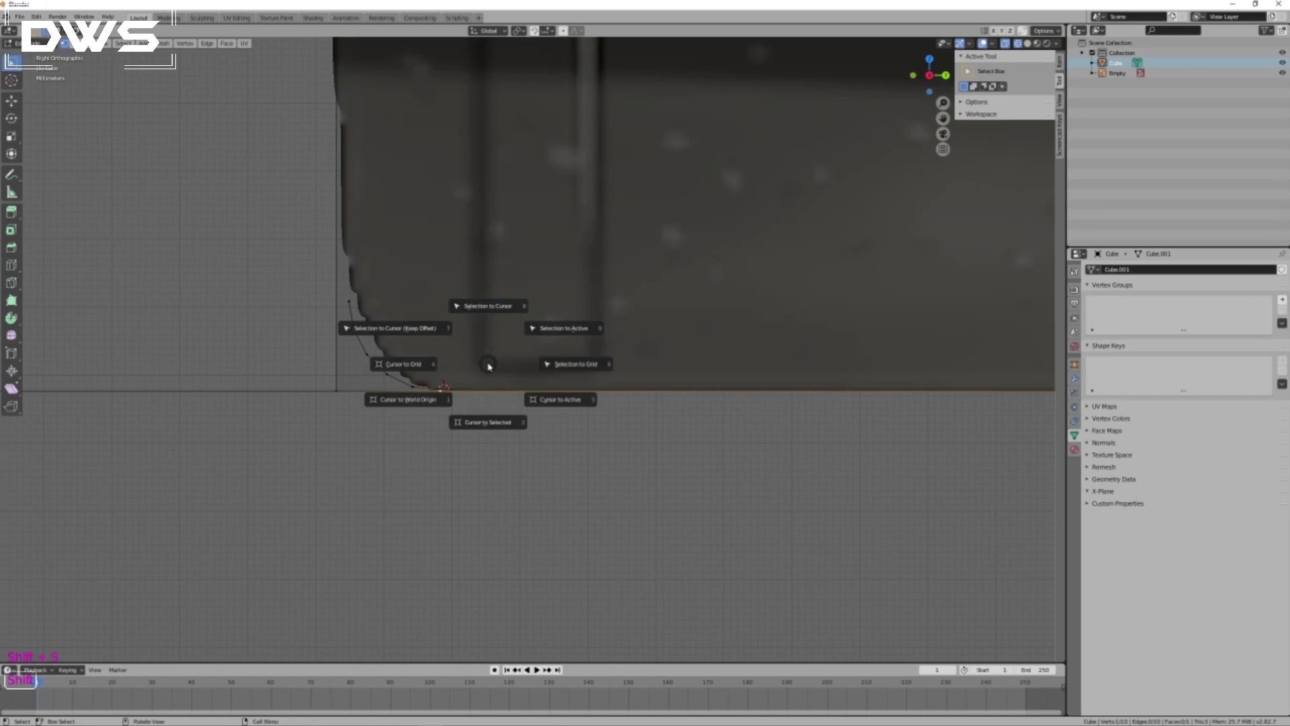
pyautogui.click(488, 423)
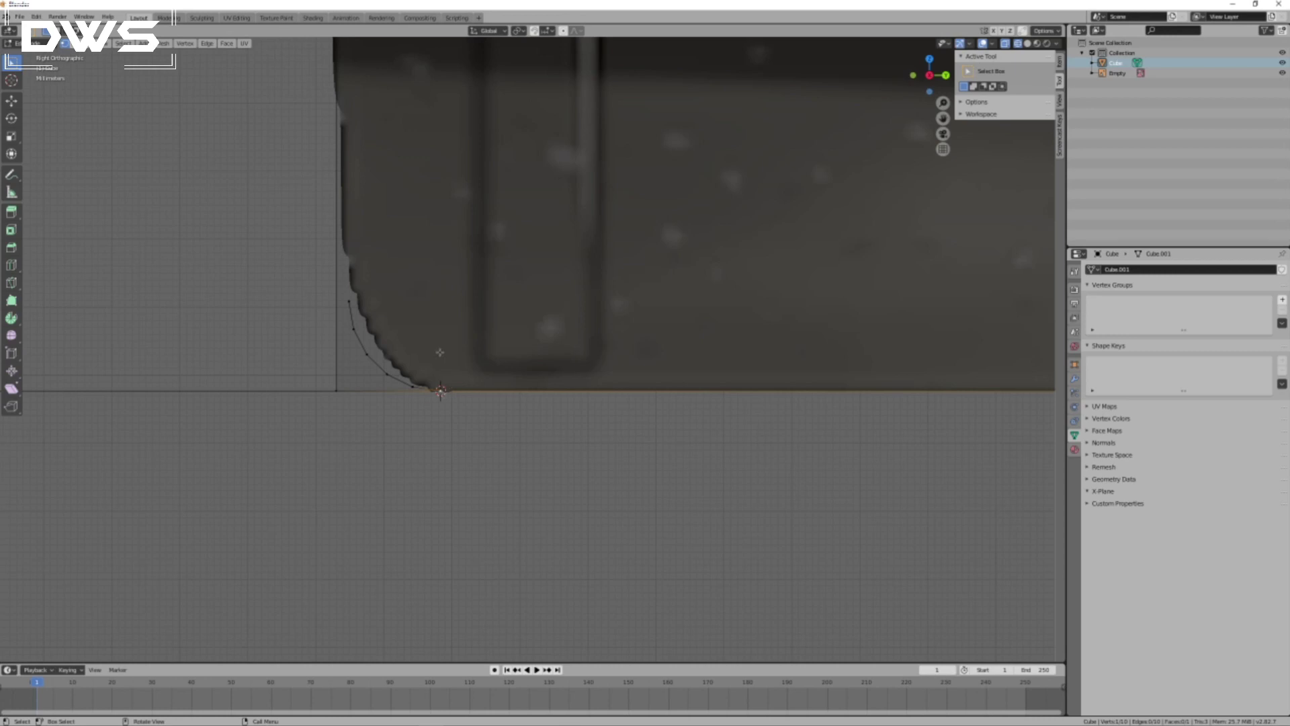
# Scale the arc's vertices by about 1.142 with the 3D cursor as pivot point, so the arc reaches the plane's front edge.
pyautogui.press('b')
pyautogui.moveTo(340, 288); pyautogui.dragTo(422, 449)
pyautogui.press('s')
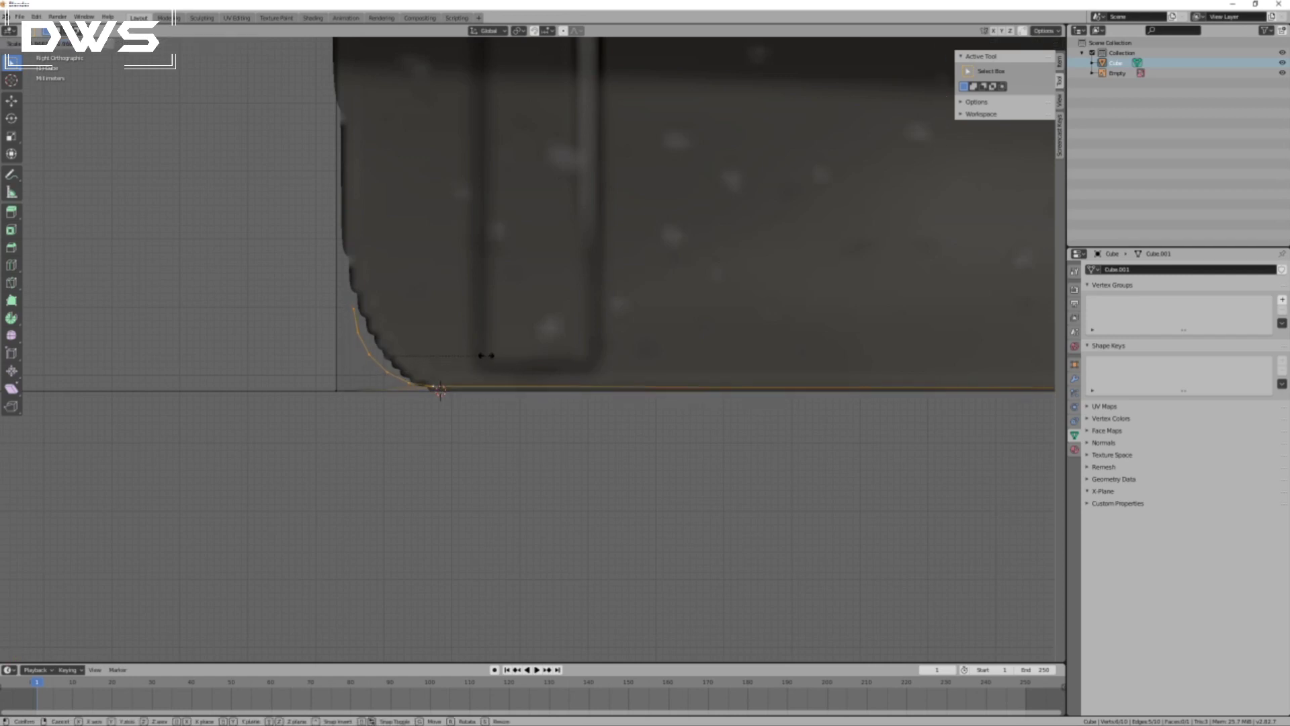
pyautogui.click(494, 360)
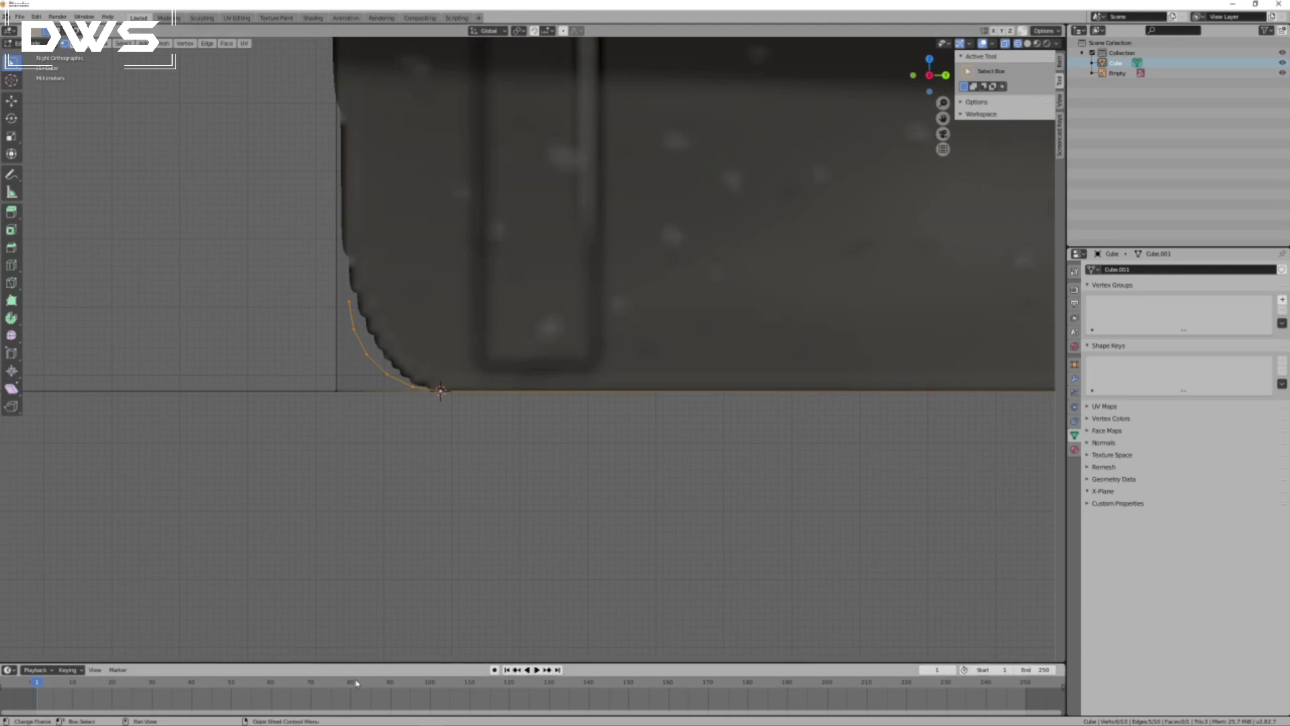
pyautogui.click(520, 30)
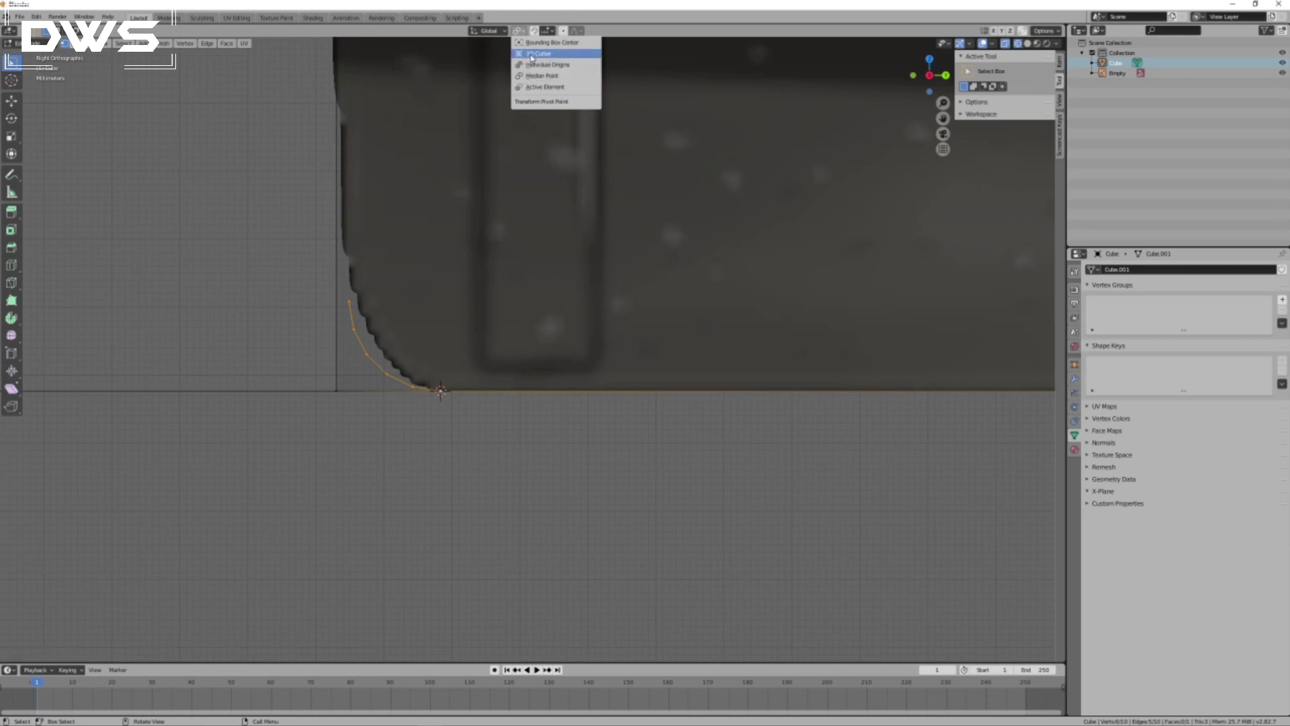
pyautogui.click(531, 53)
pyautogui.click(519, 31)
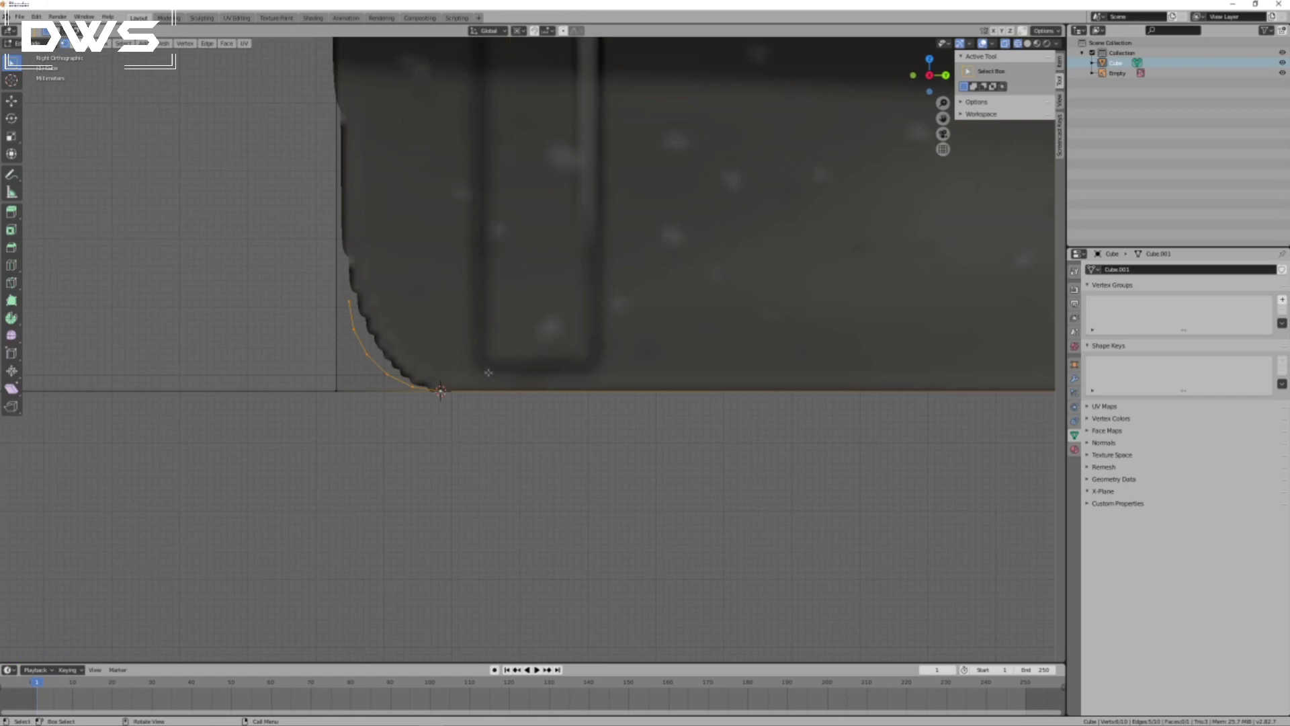
pyautogui.press('s')
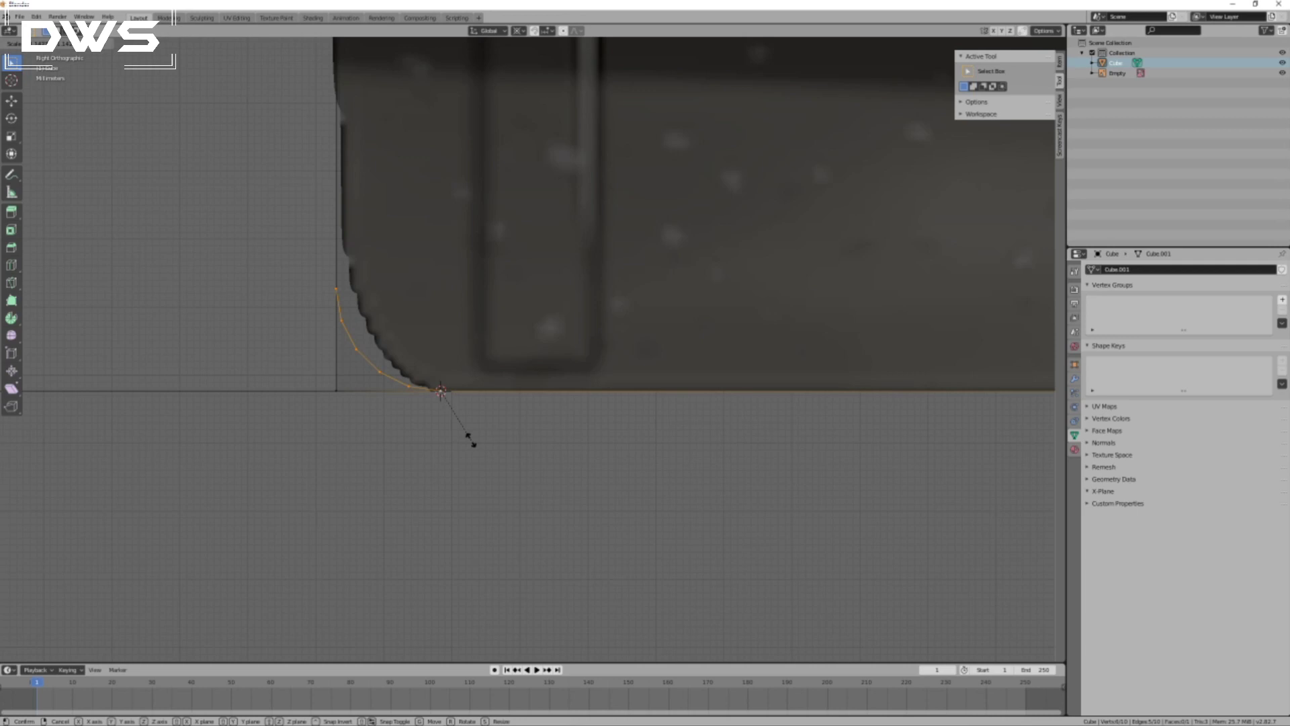
pyautogui.click(471, 440)
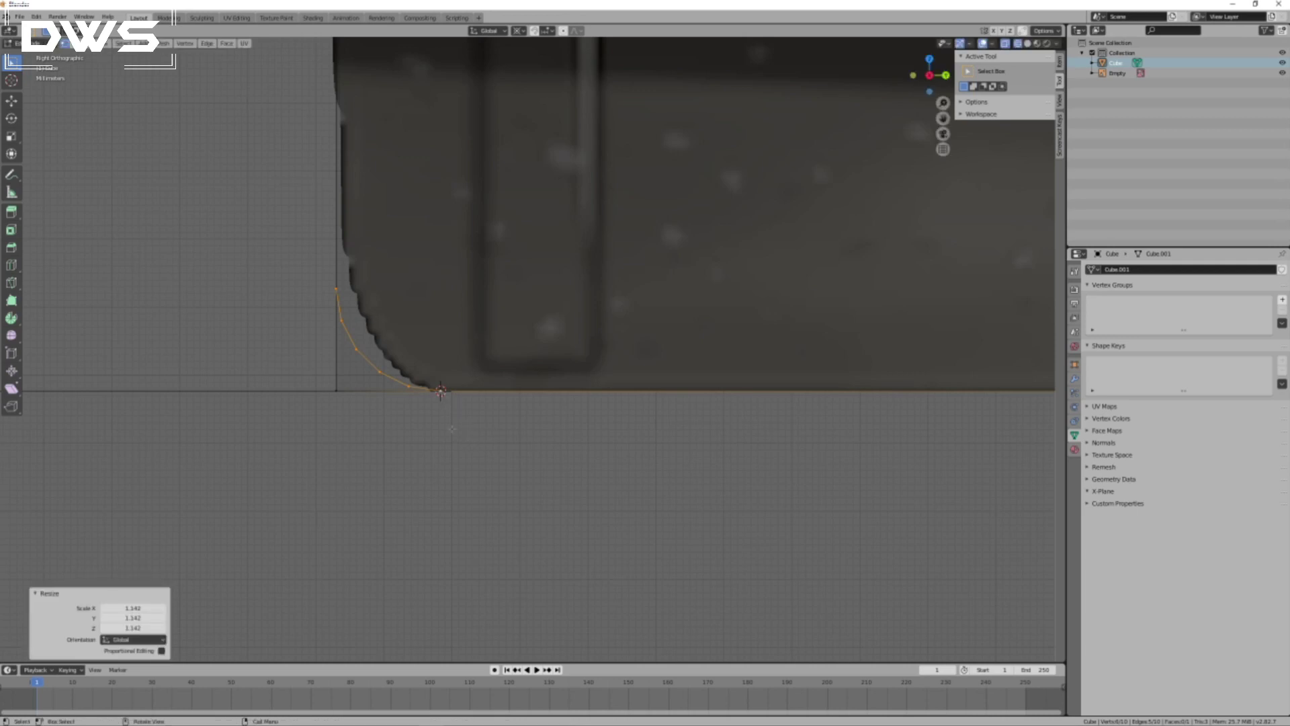
# Stretch the arc along Z by a factor of about 2.403 to follow the receiver's rounded corner in the reference.
pyautogui.press('s')
pyautogui.press('y')
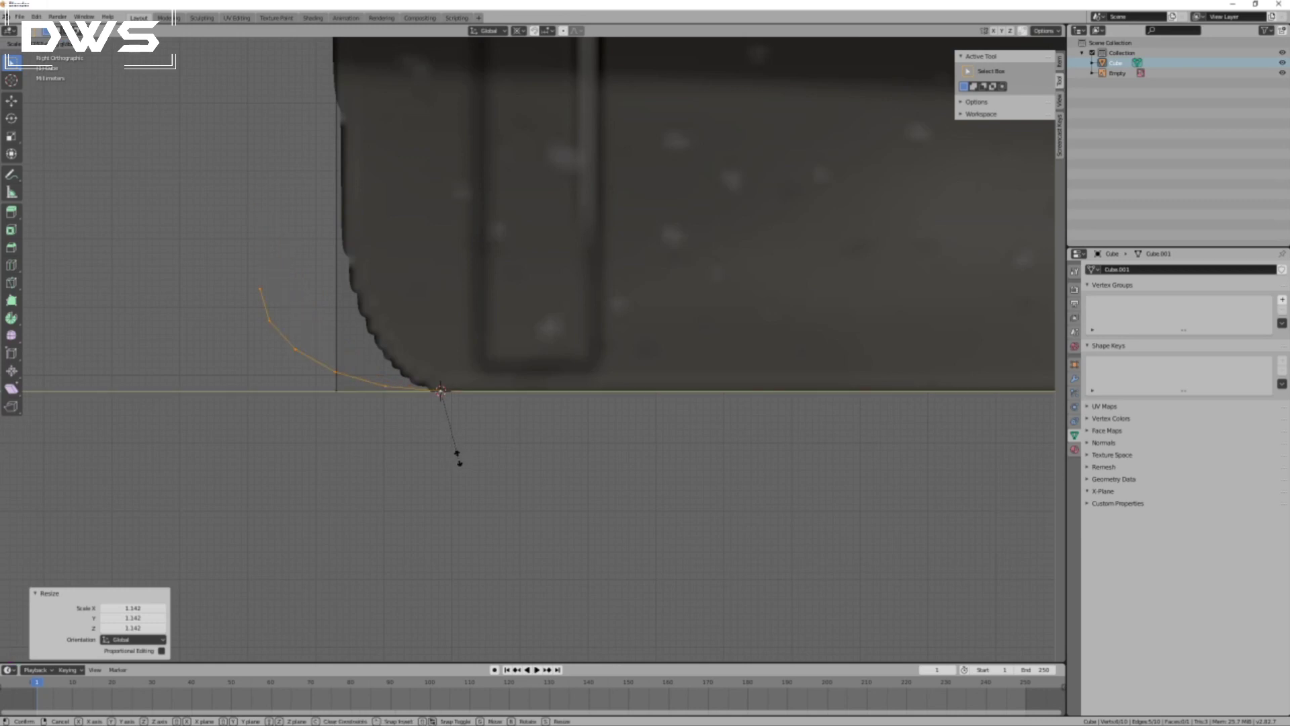
pyautogui.press('c')
pyautogui.press('z')
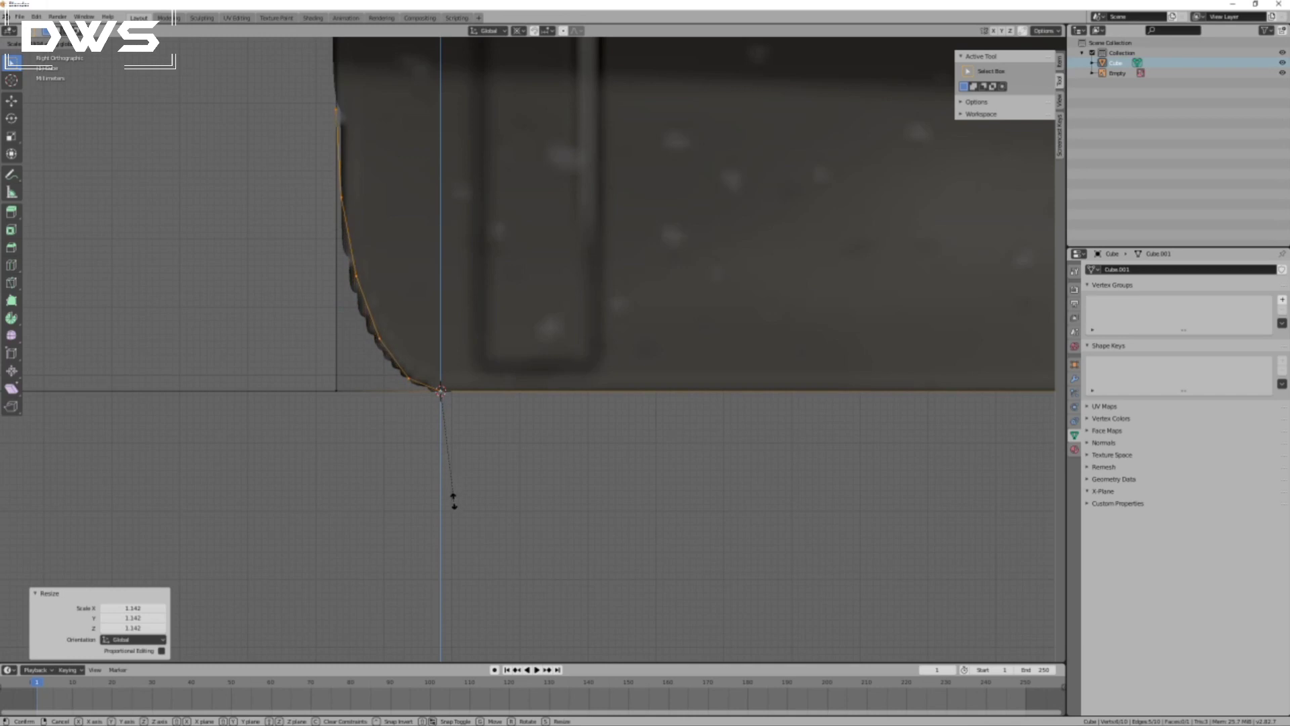
pyautogui.click(451, 498)
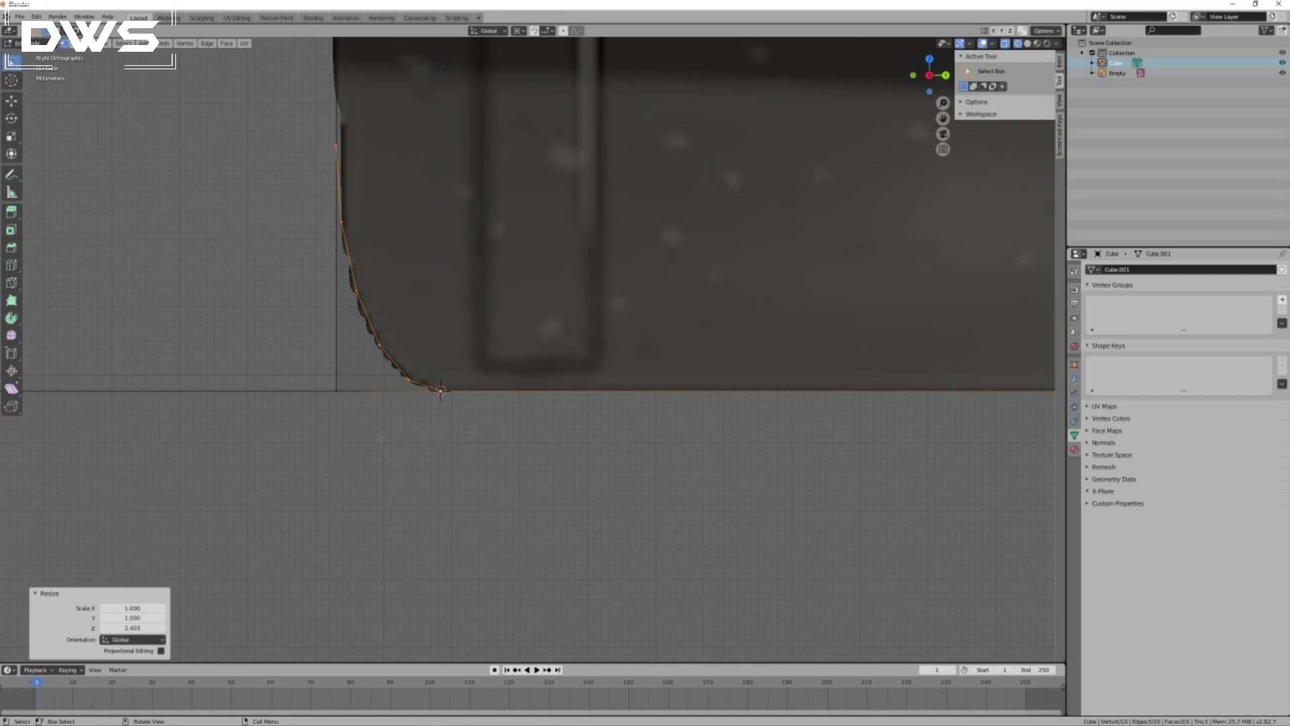
# Delete the short bottom edge between the plane's lower front corner and the start of the arc.
pyautogui.press('a')
pyautogui.press('a')
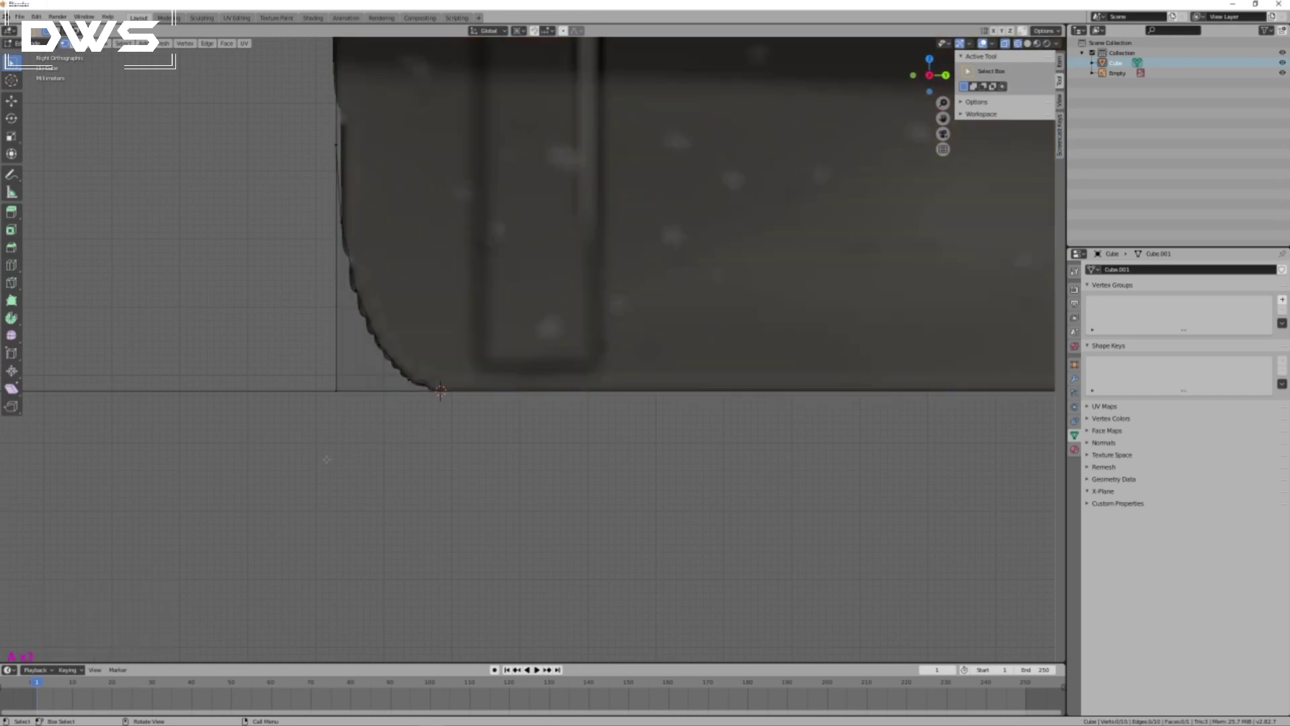
pyautogui.click(335, 396)
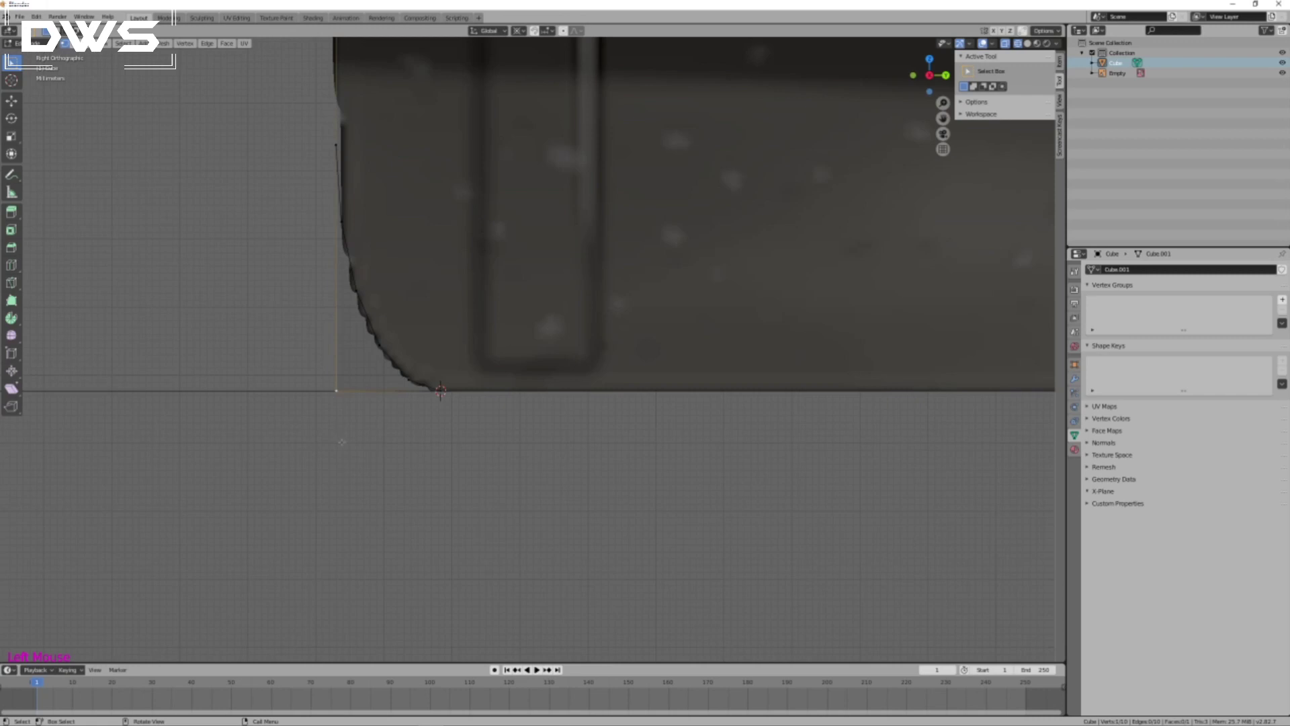
pyautogui.click(178, 221)
pyautogui.click(389, 391)
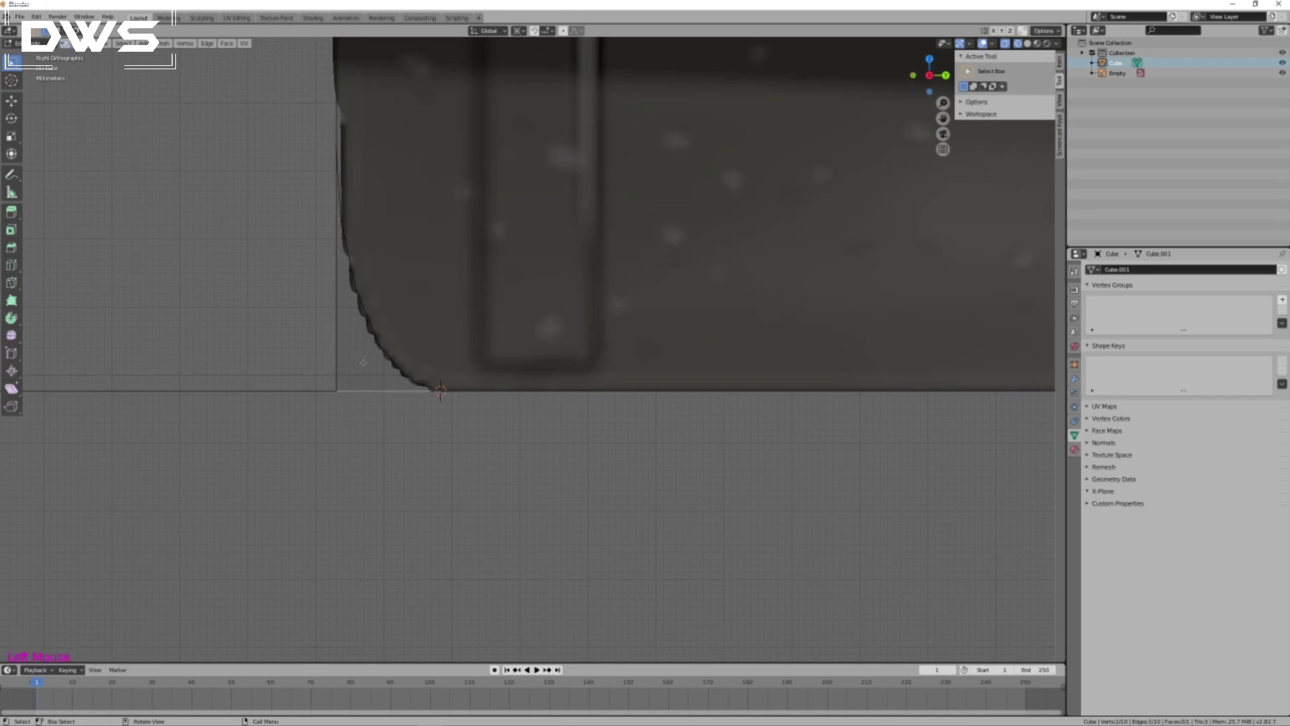
pyautogui.press('x')
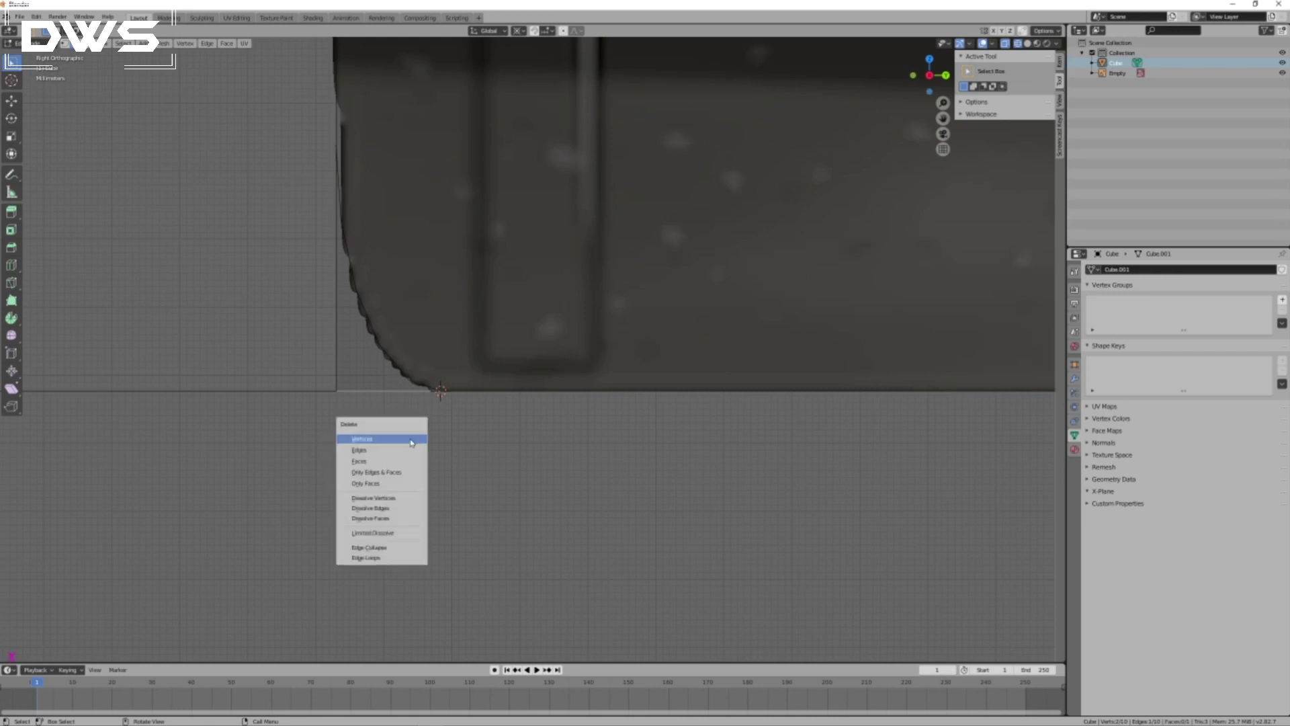
pyautogui.click(390, 450)
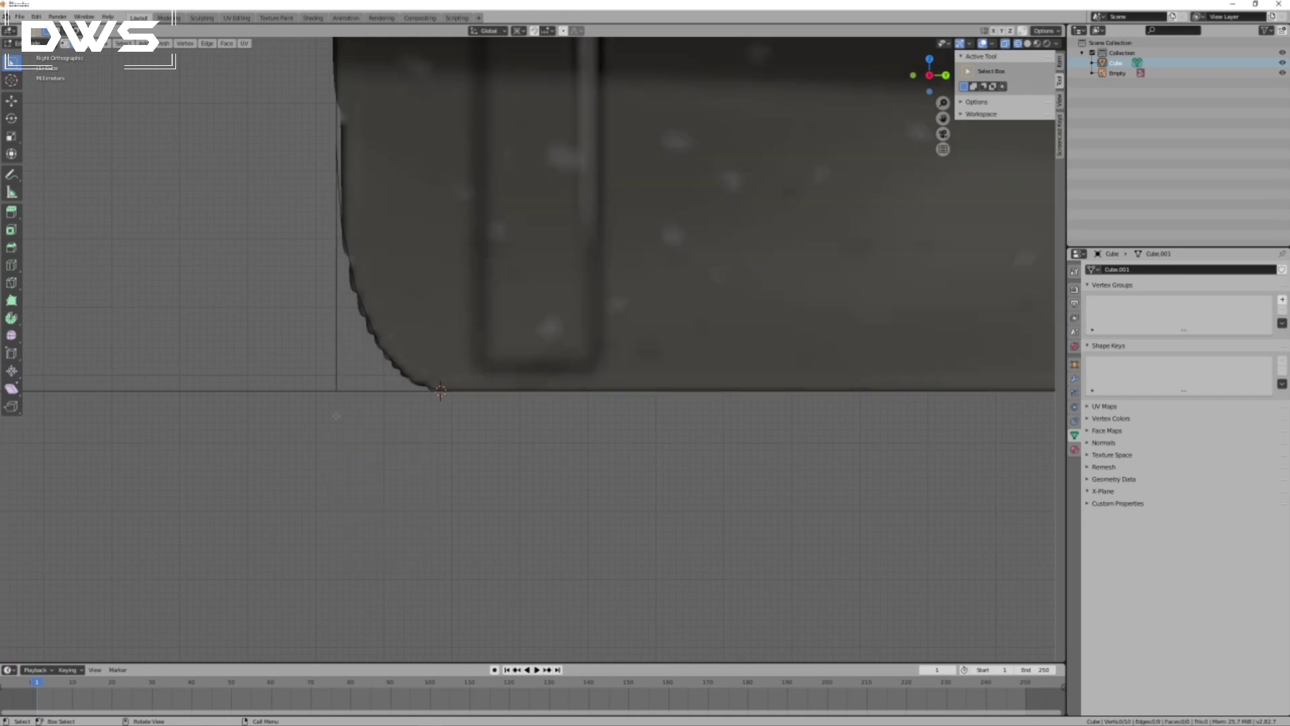
# With vertex snapping enabled, move the plane's lower front corner vertex onto the upper end of the arc.
pyautogui.click(65, 43)
pyautogui.click(336, 391)
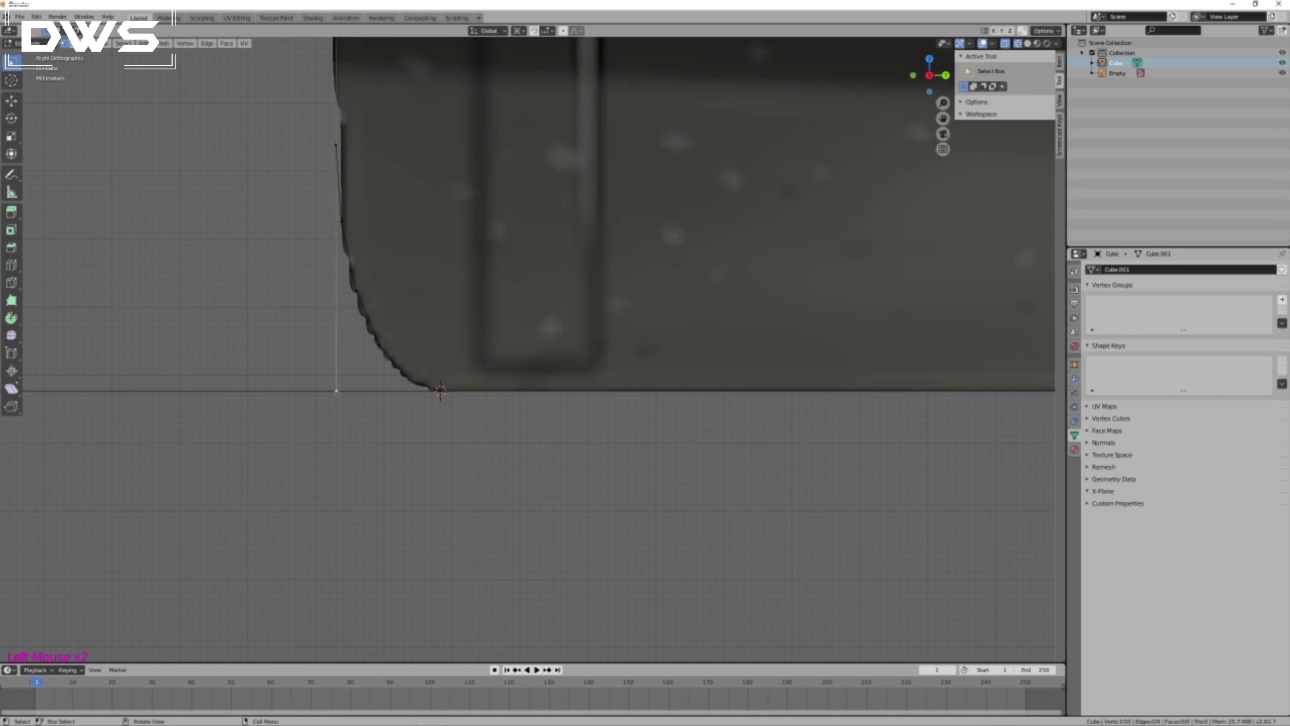
pyautogui.click(547, 31)
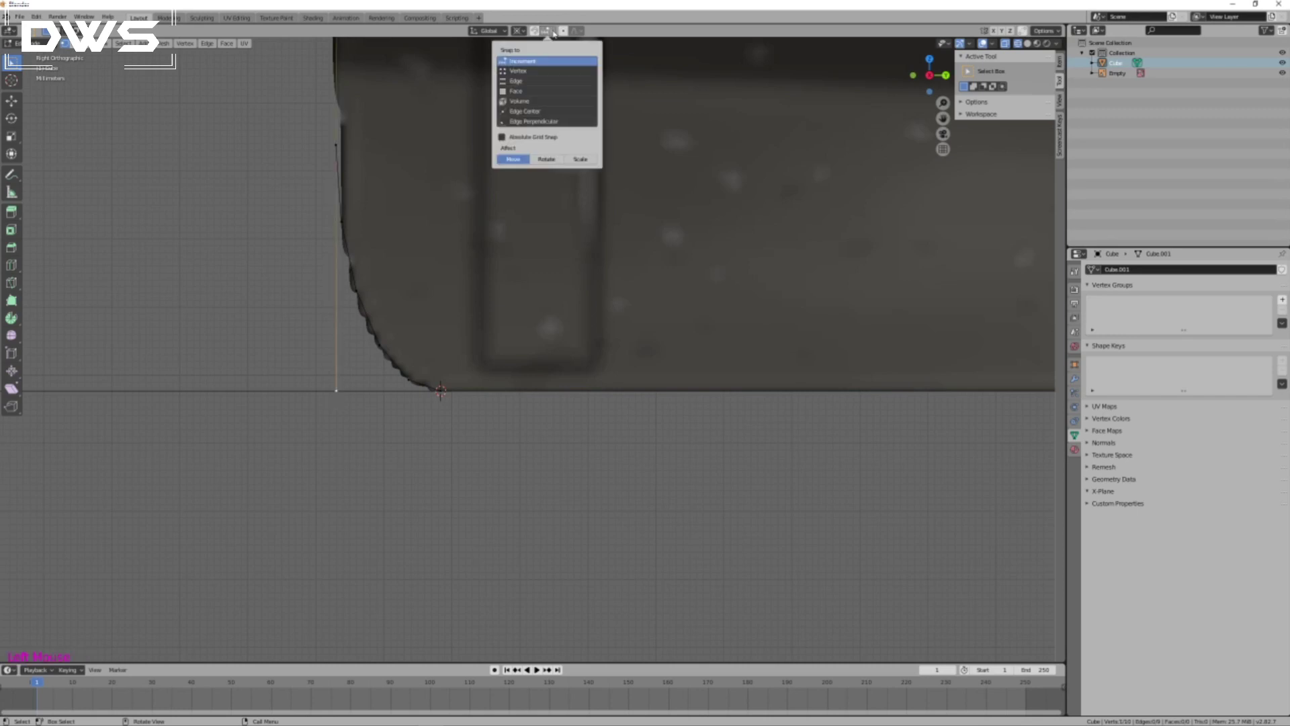
pyautogui.click(514, 72)
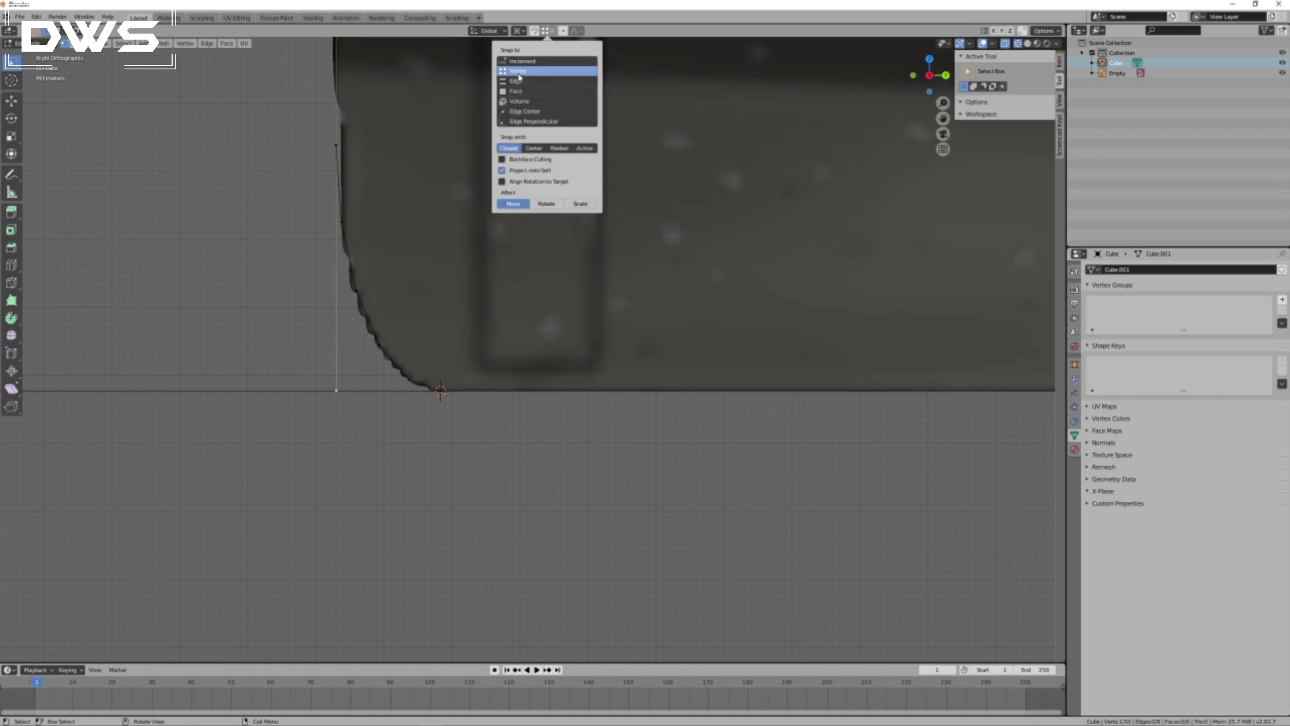
pyautogui.click(535, 31)
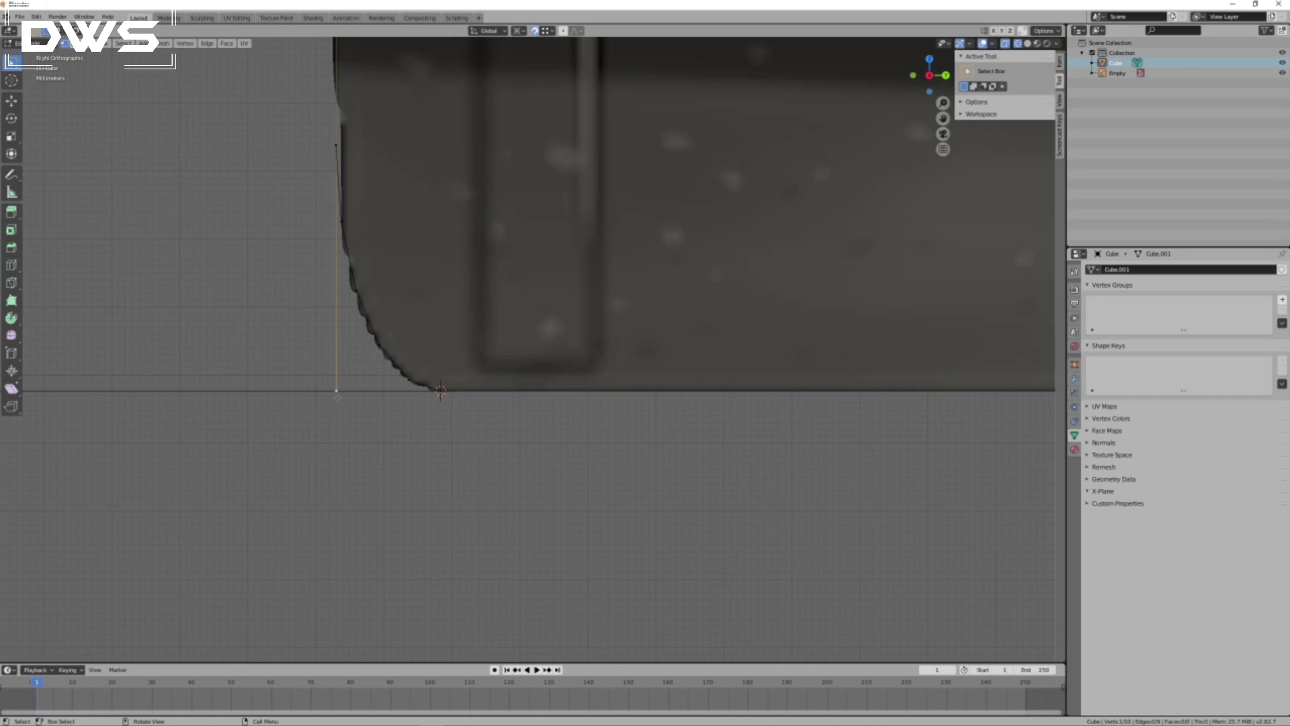
pyautogui.press('g')
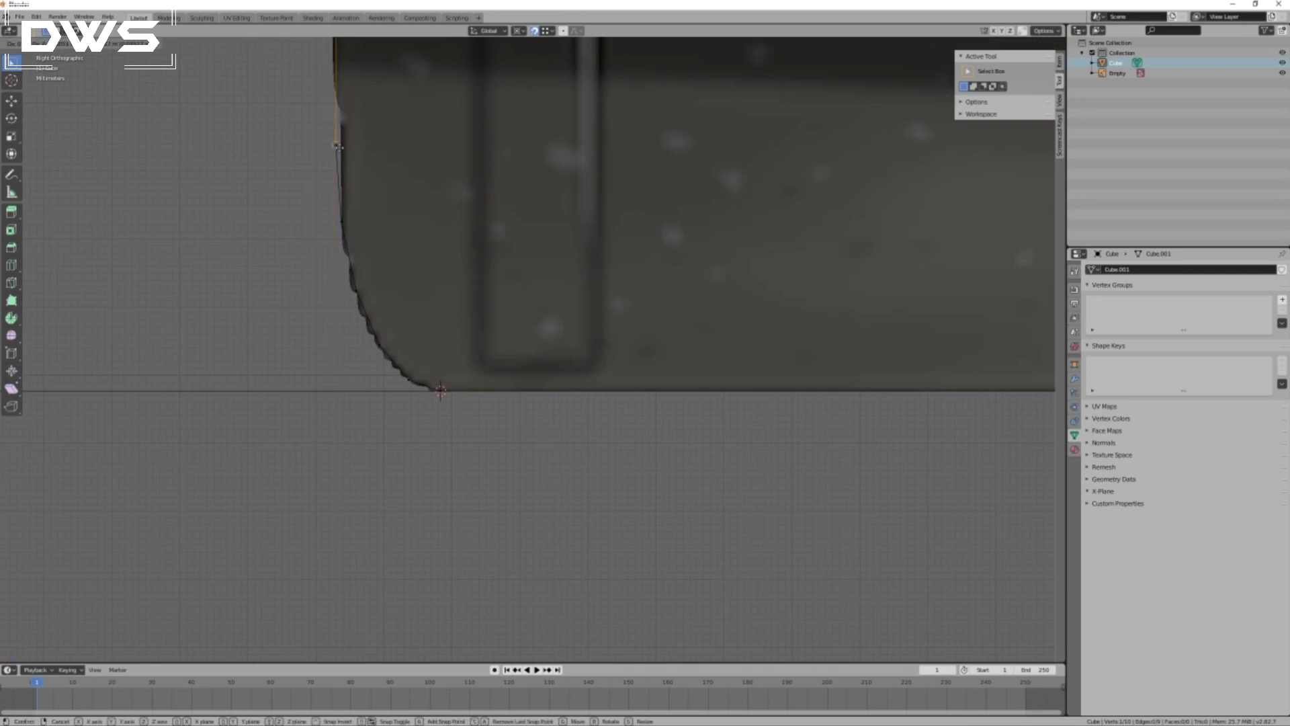
pyautogui.click(338, 146)
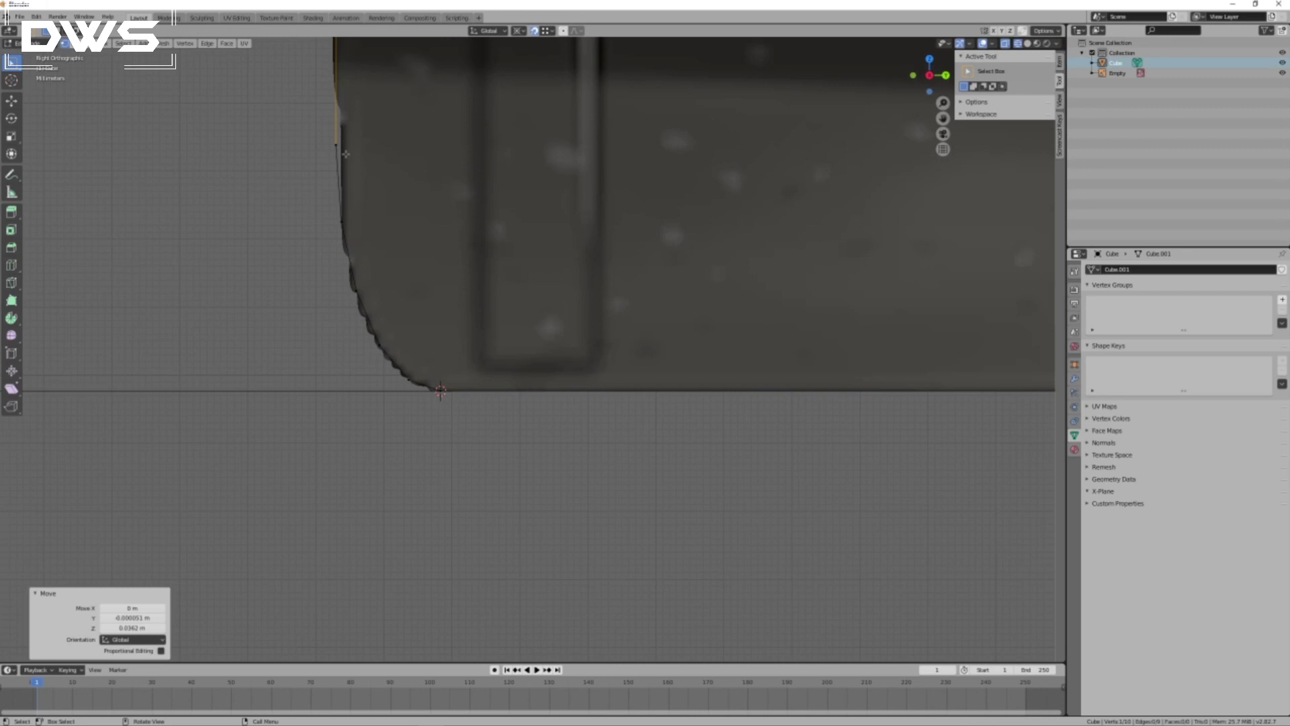
# Subdivide the vertical front edge between the top of the arc and the plane's upper front corner.
pyautogui.scroll(4, 350, 313)
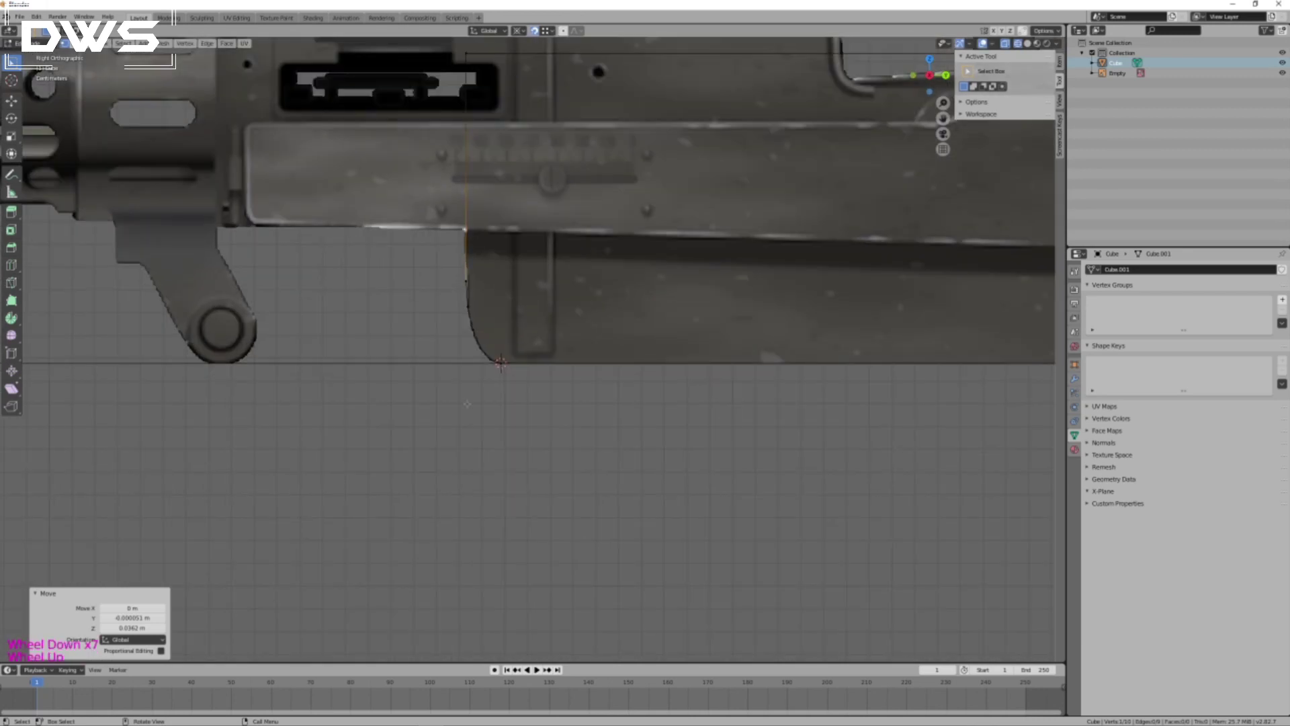
pyautogui.scroll(-2, 467, 403)
pyautogui.scroll(2, 467, 403)
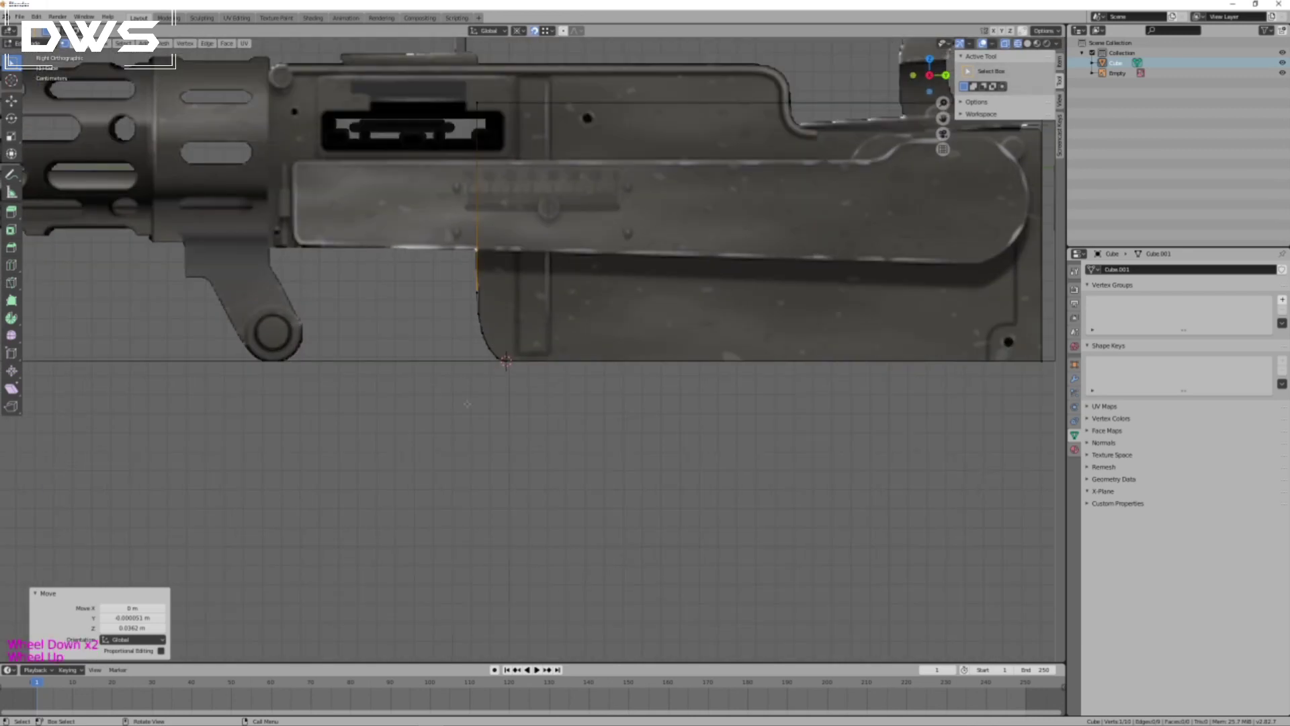
pyautogui.scroll(-6, 467, 403)
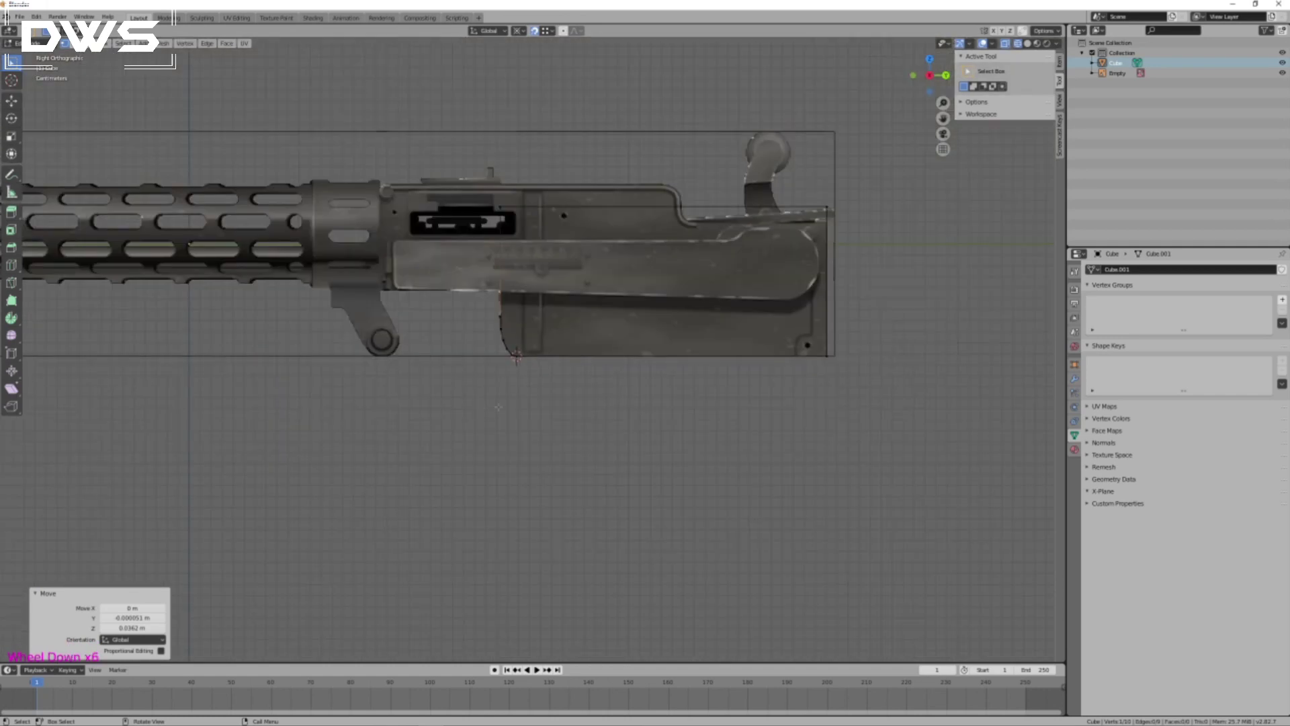
pyautogui.scroll(1, 667, 407)
pyautogui.scroll(2, 289, 130)
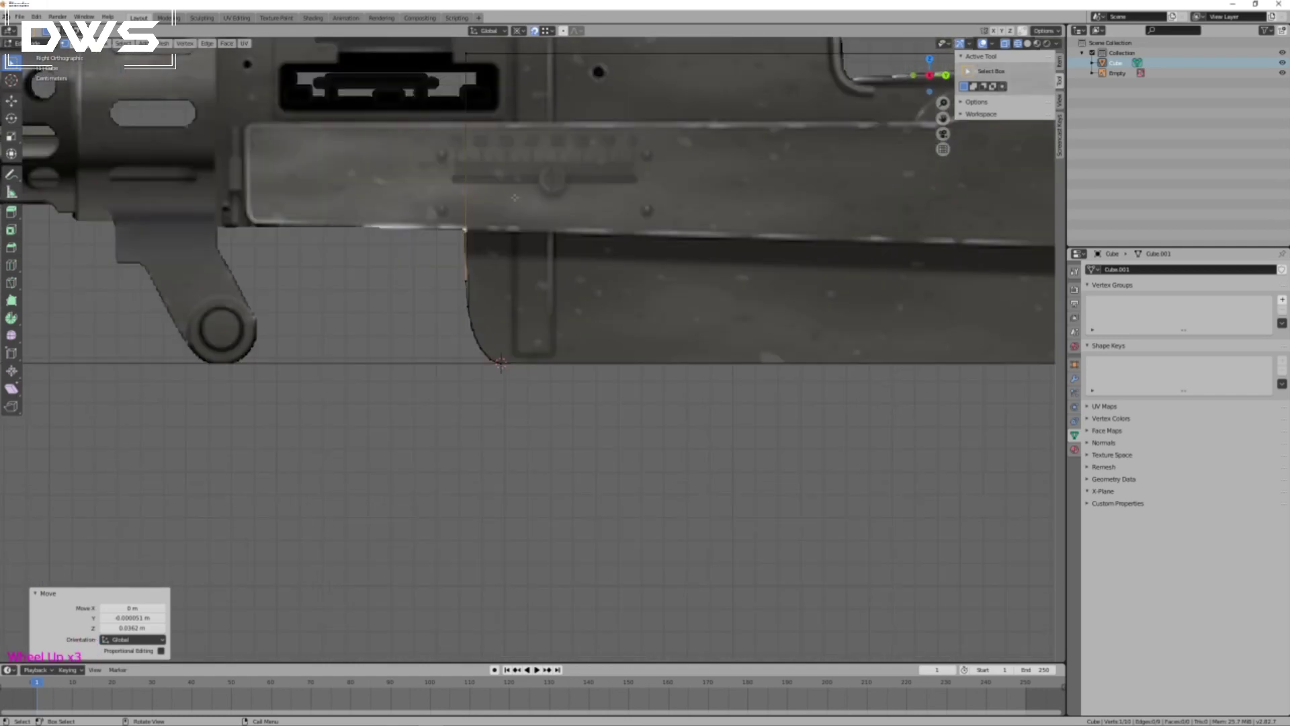
pyautogui.scroll(-1, 289, 130)
pyautogui.scroll(2, 494, 234)
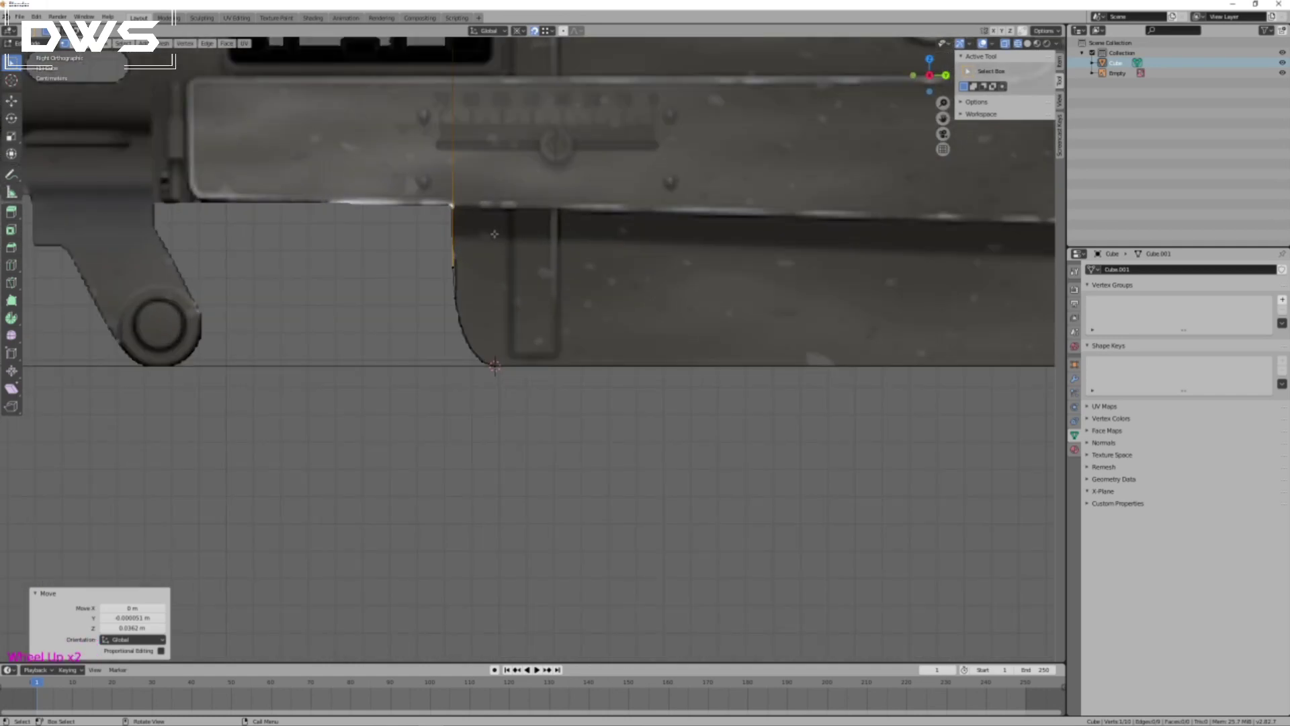
pyautogui.scroll(-2, 494, 234)
pyautogui.click(404, 225)
pyautogui.click(477, 196)
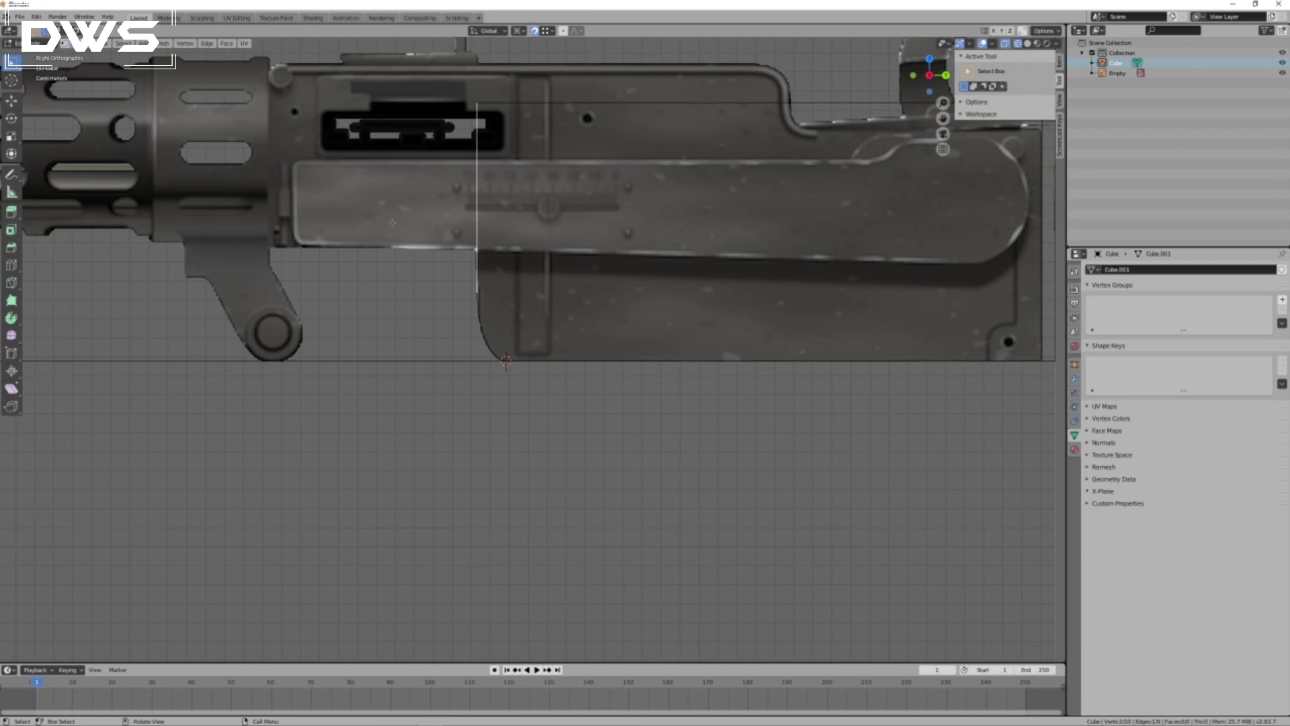
pyautogui.rightClick(487, 239)
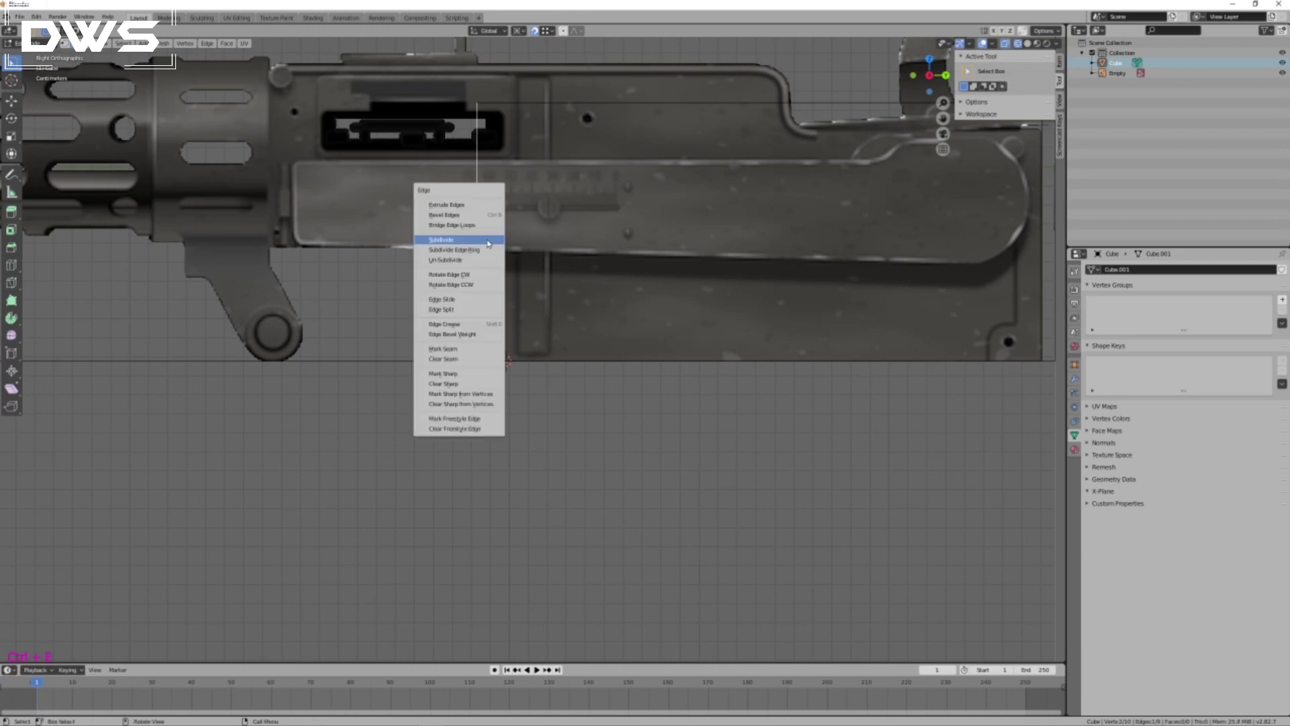
pyautogui.click(482, 238)
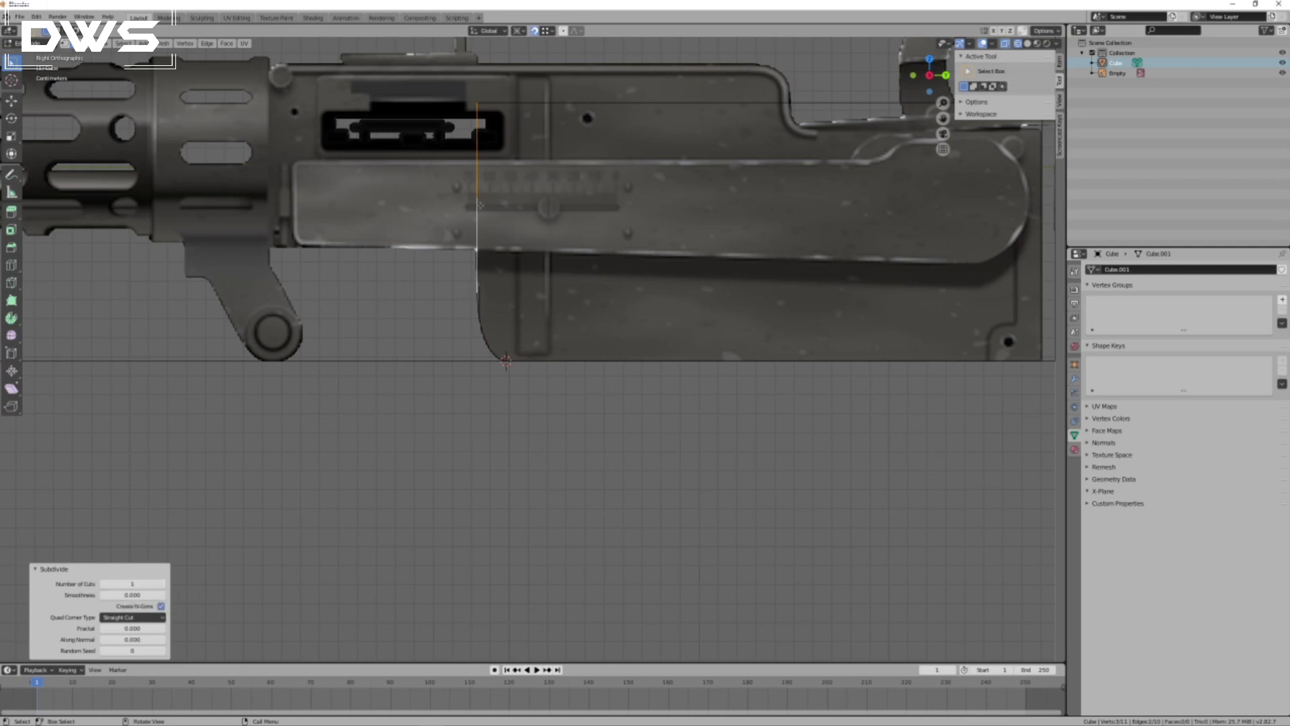
# Move the new midpoint vertex about 0.0271 m down along Z to the level where the receiver's front steps forward.
pyautogui.click(66, 44)
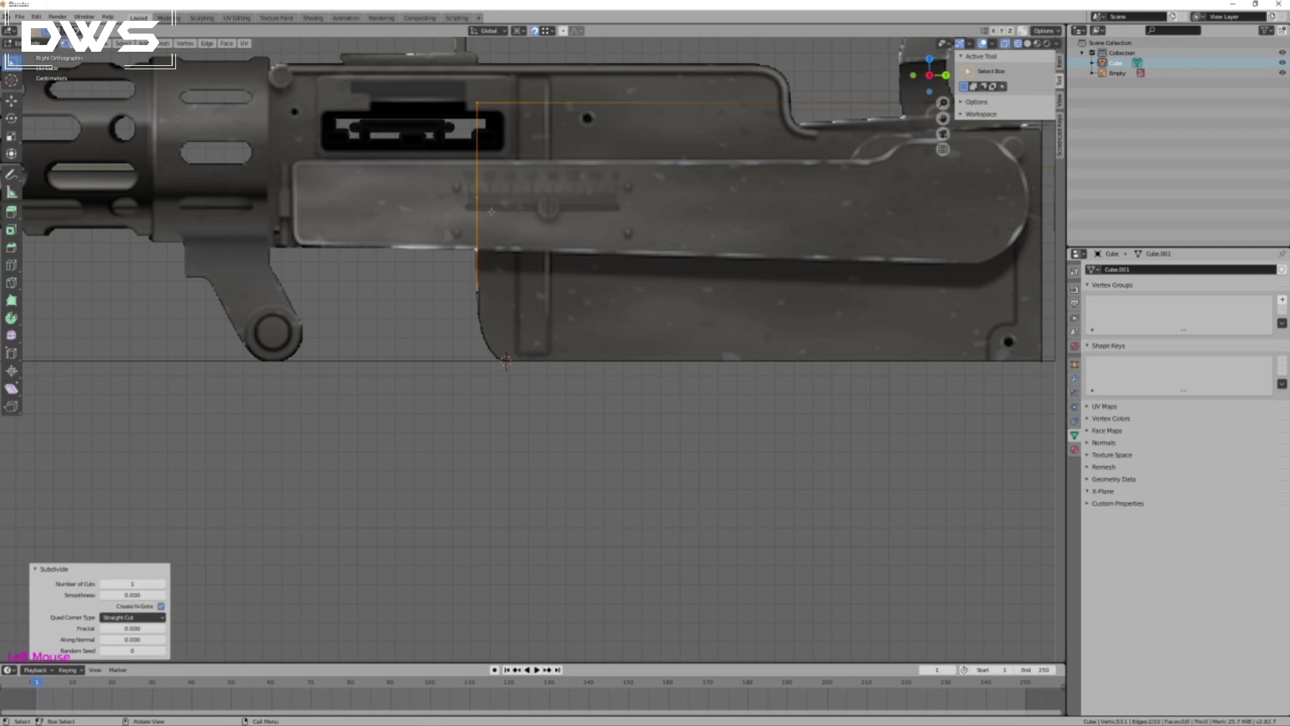
pyautogui.click(478, 199)
pyautogui.scroll(2, 493, 231)
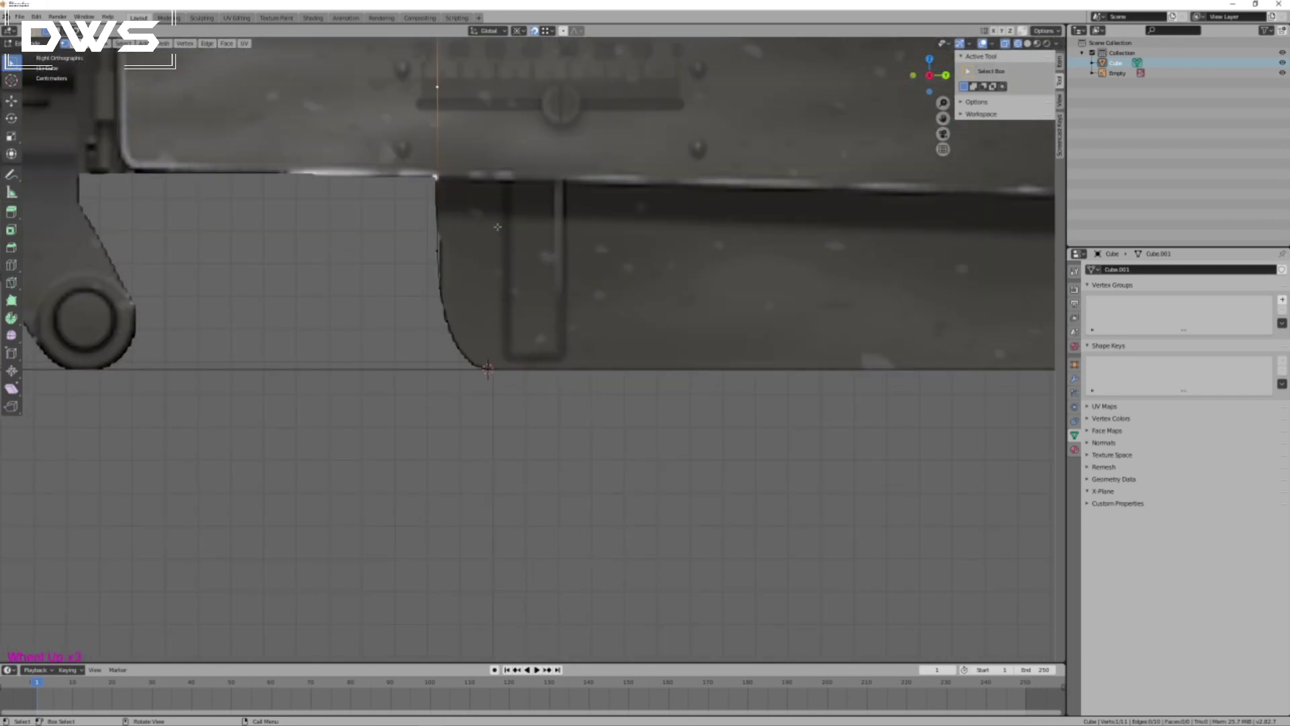
pyautogui.press('g')
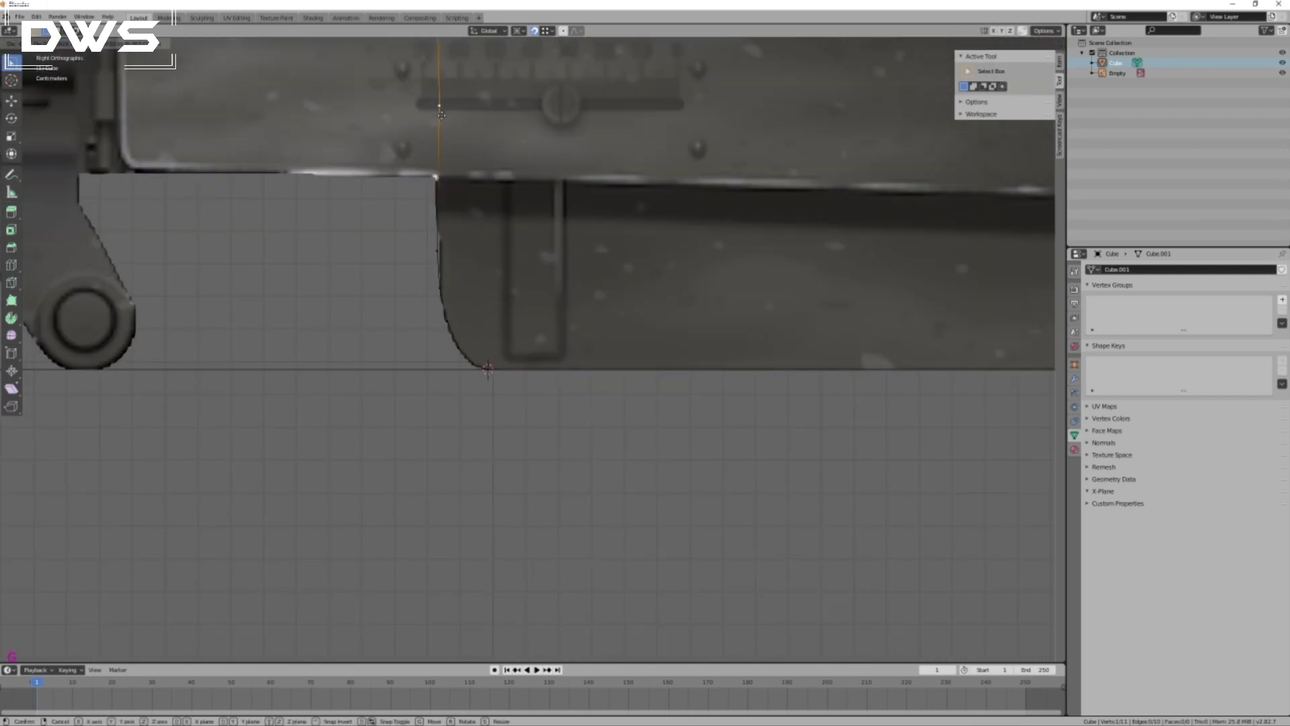
pyautogui.press('z')
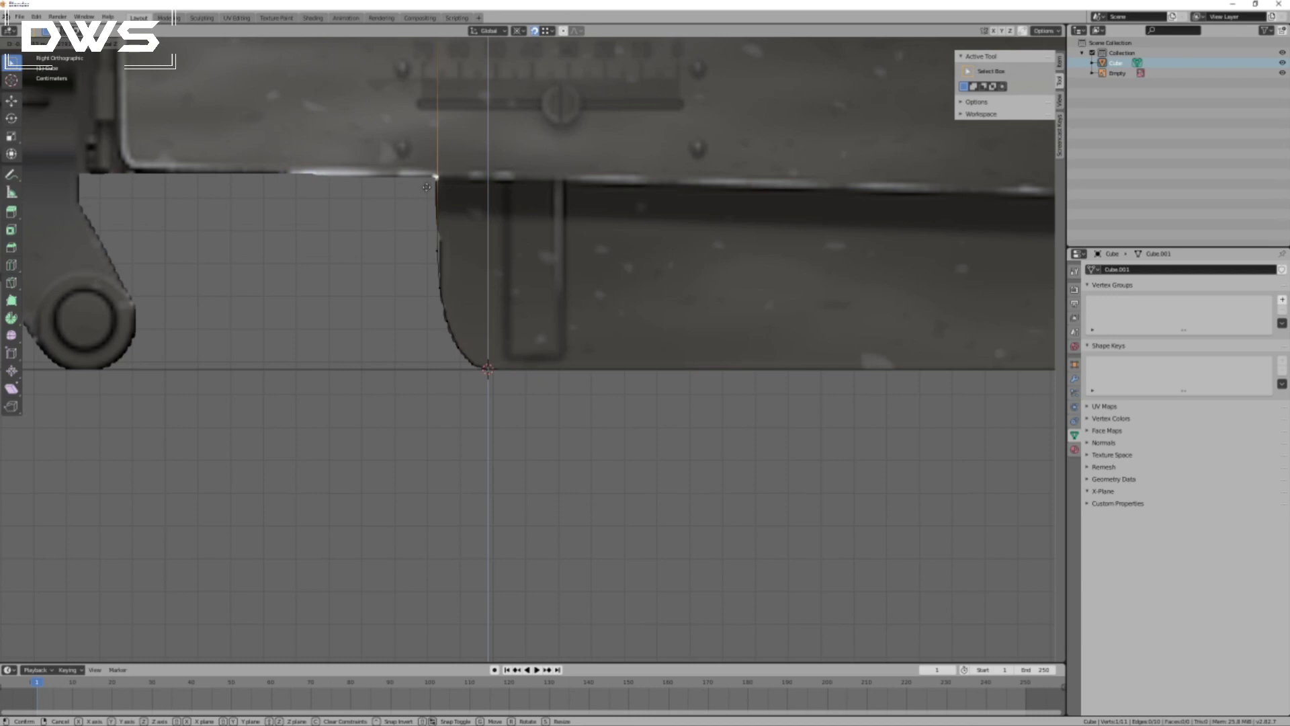
pyautogui.click(427, 187)
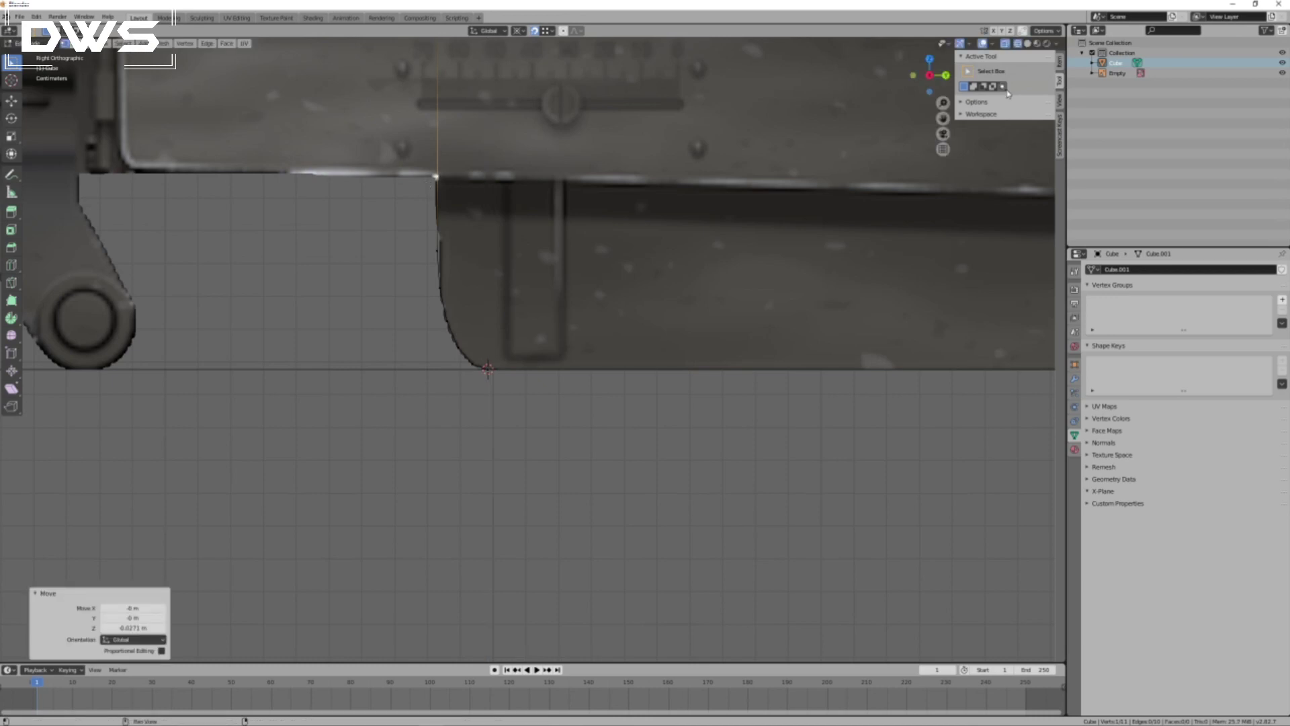
# Extrude the upper front edge about 0.109 m forward along Y to the rear of the barrel jacket.
pyautogui.click(1060, 145)
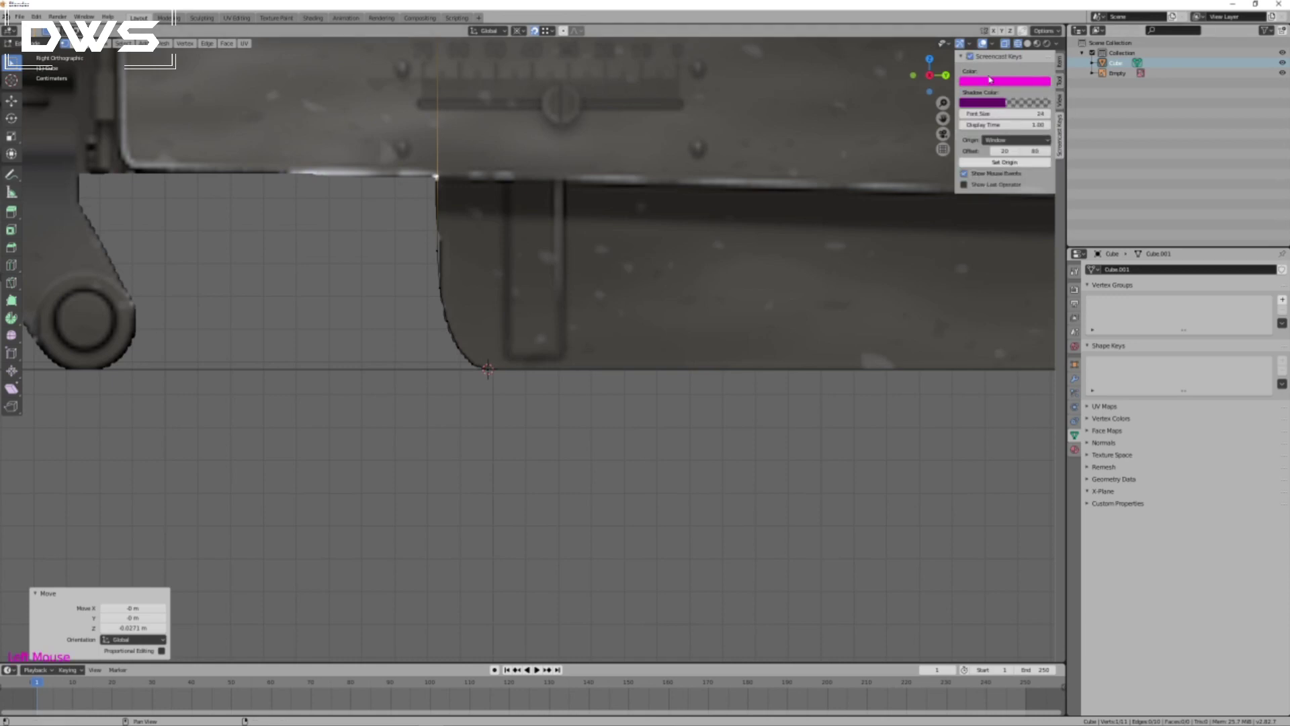
pyautogui.scroll(-5, 440, 443)
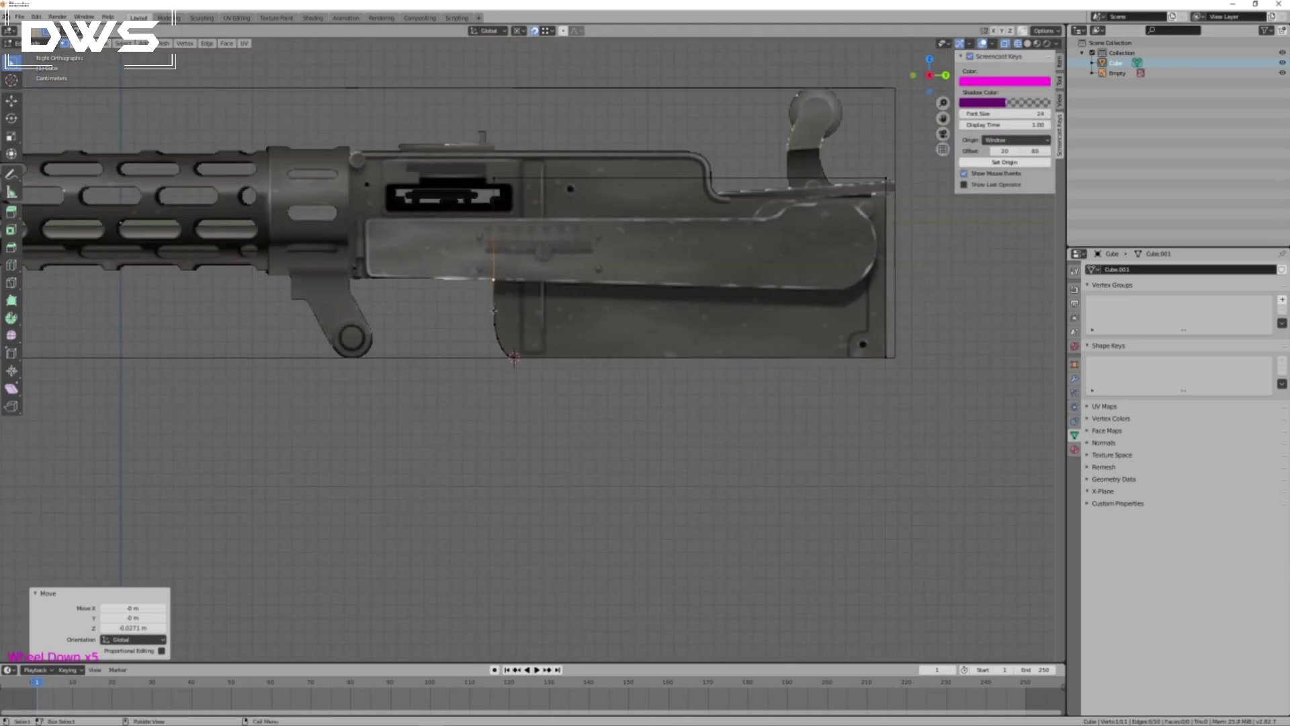
pyautogui.keyDown('shift'); pyautogui.moveTo(354, 179); pyautogui.dragTo(483, 290, button='middle'); pyautogui.keyUp('shift')
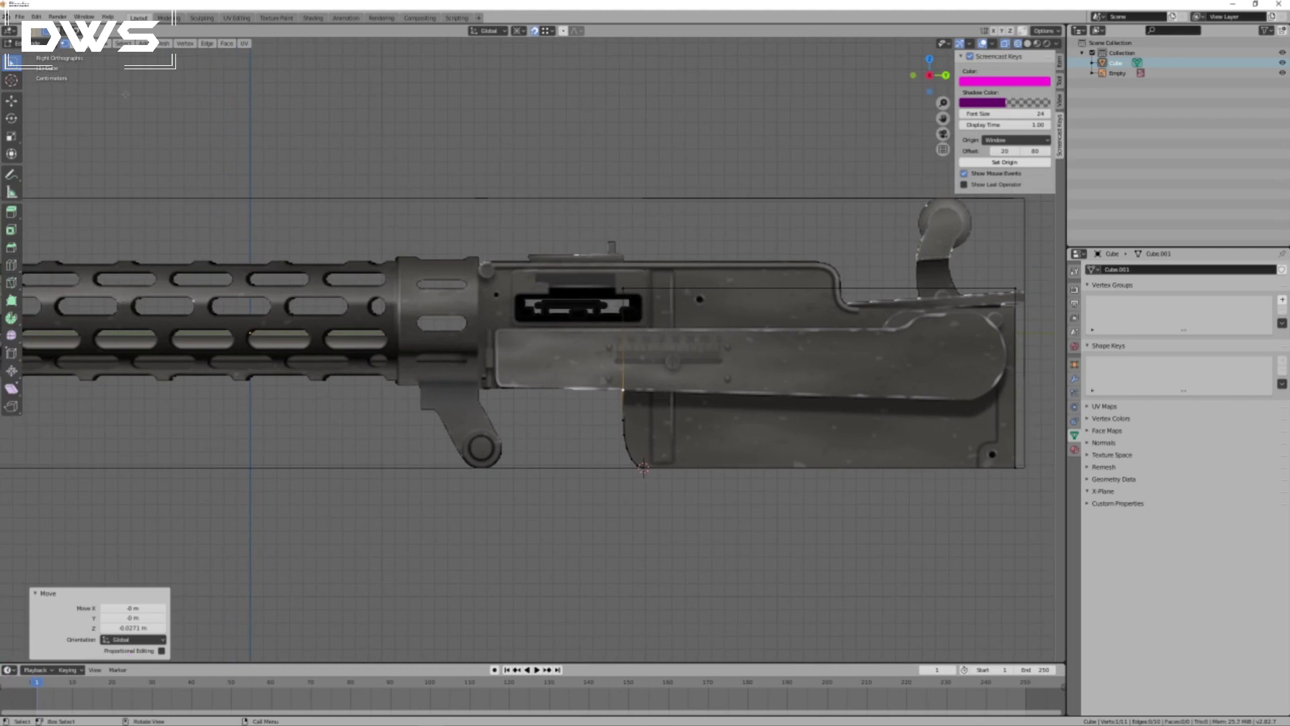
pyautogui.click(75, 44)
pyautogui.click(622, 351)
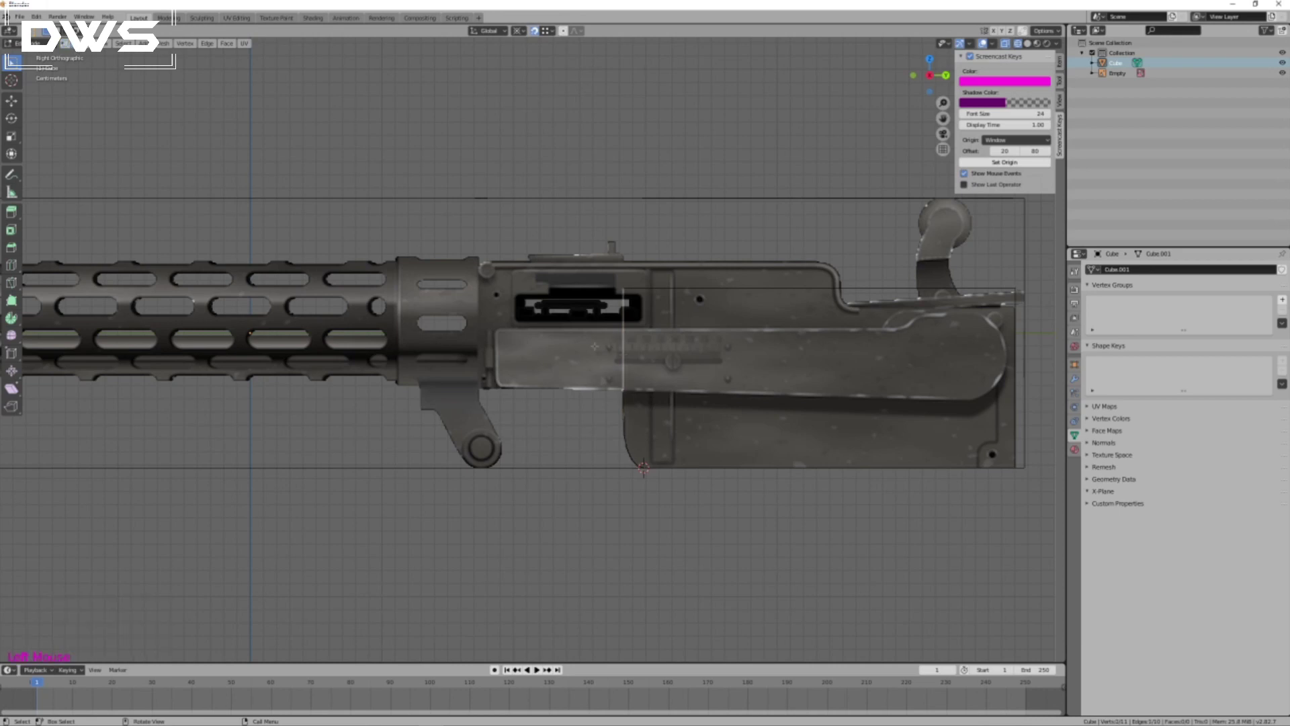
pyautogui.press('e')
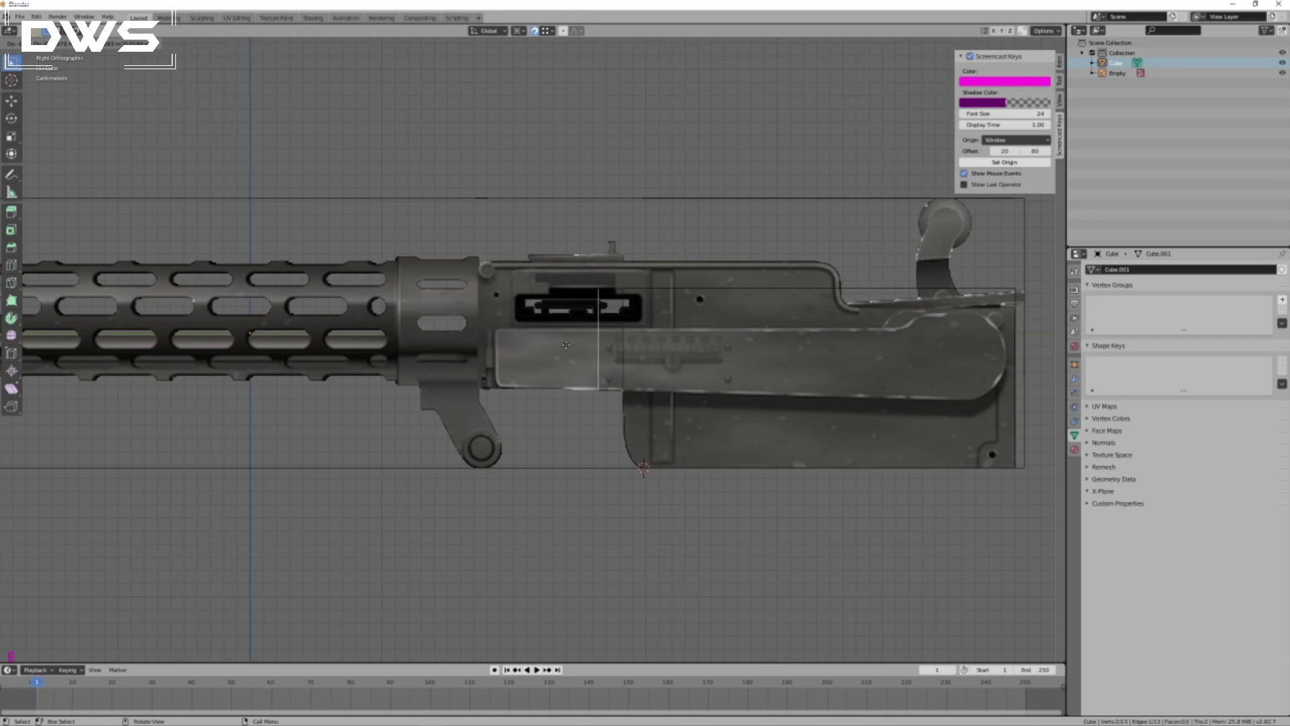
pyautogui.press('y')
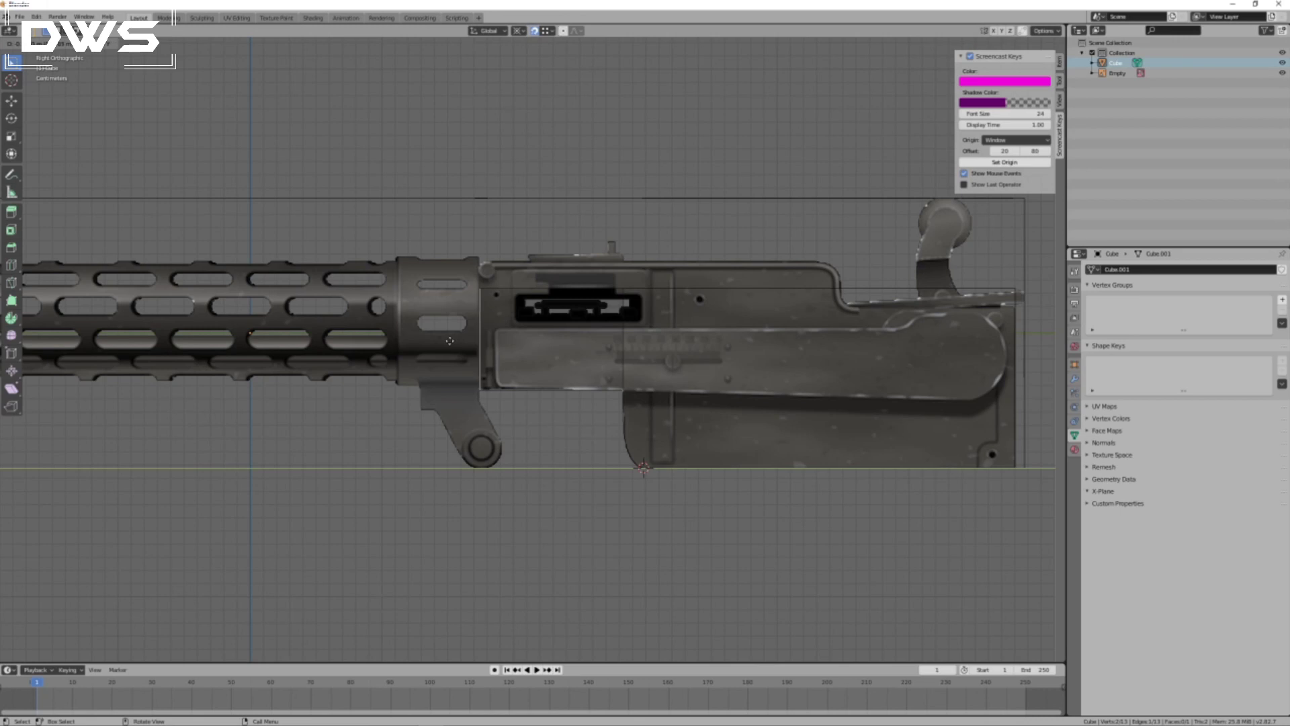
pyautogui.click(449, 341)
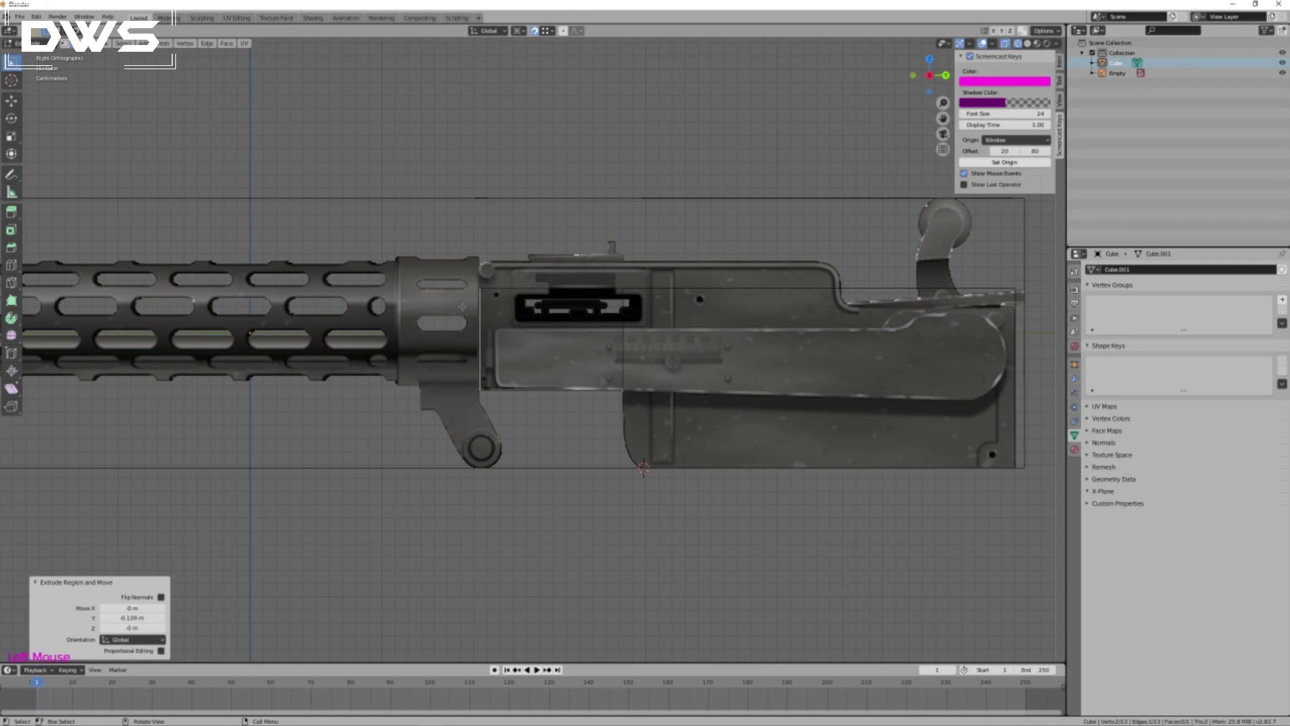
# Delete the inner vertical edge between the extruded front section and the rest of the receiver outline.
pyautogui.click(621, 344)
pyautogui.click(622, 344)
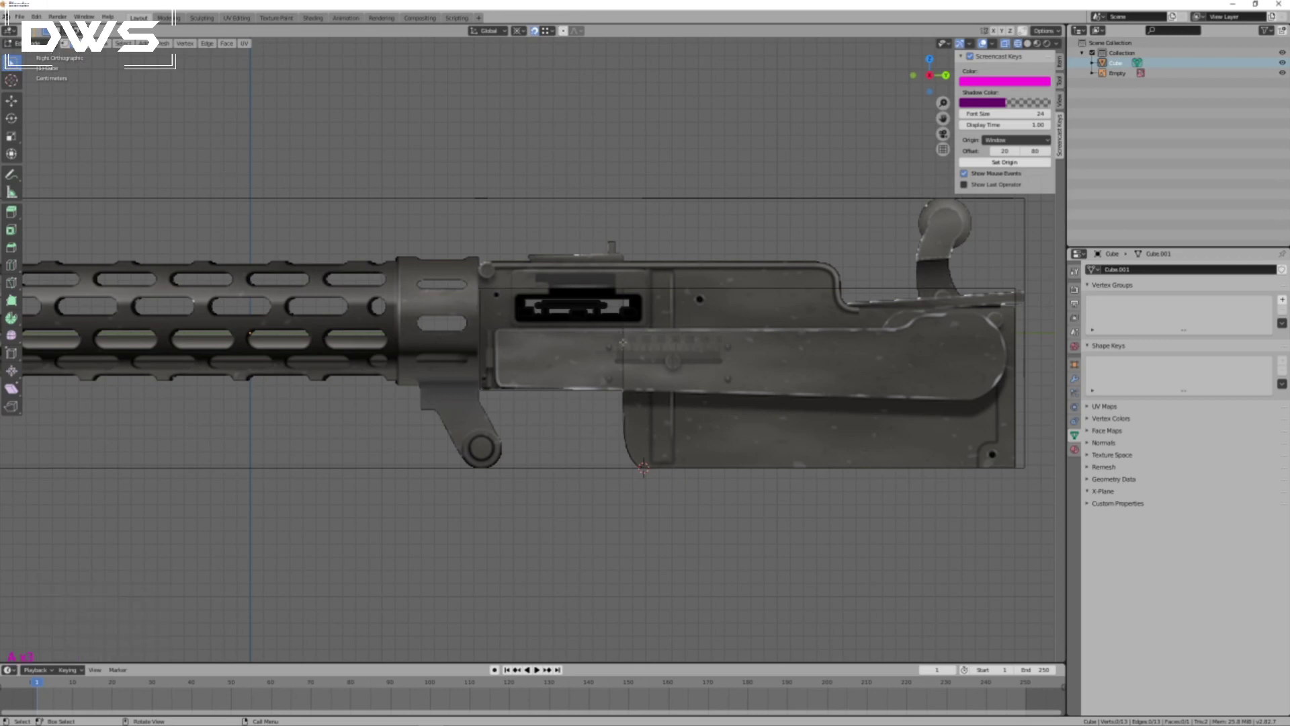
pyautogui.press('x')
pyautogui.click(647, 357)
# Raise both top edges of the outline about 0.0203 m along Z to match the receiver's top in the reference.
pyautogui.click(721, 288)
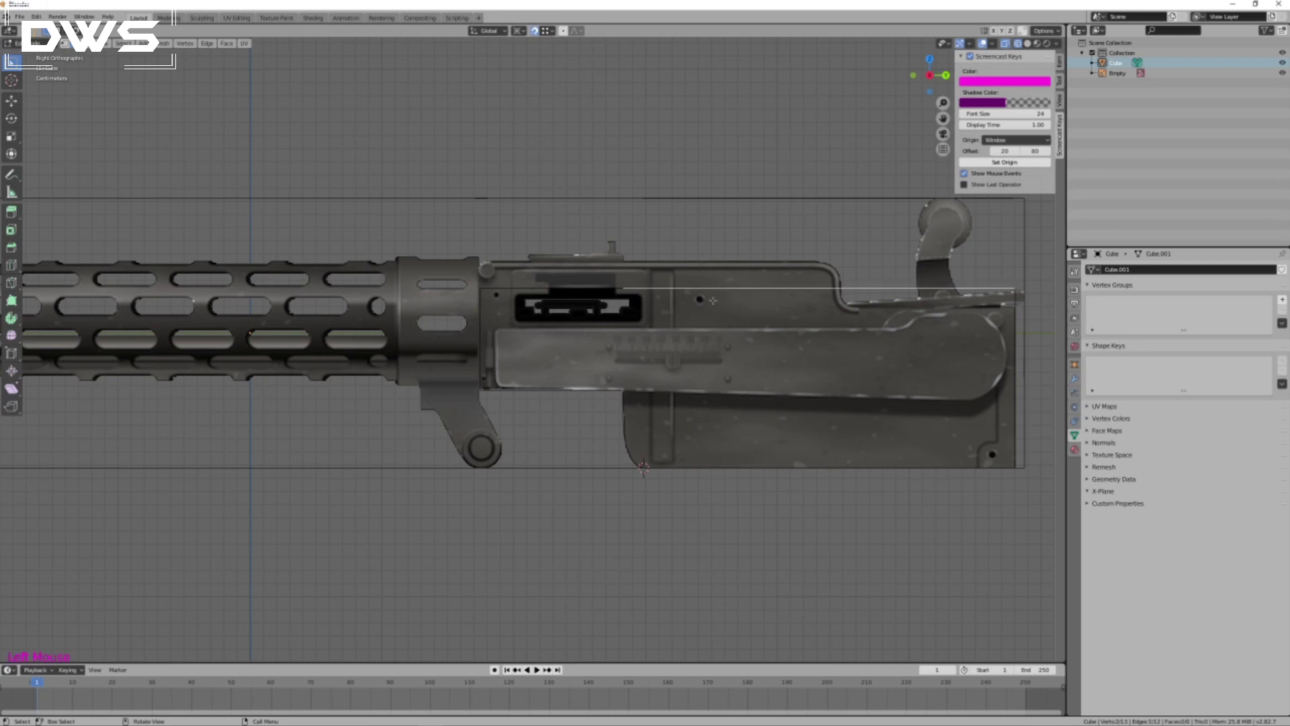
pyautogui.keyDown('shift'); pyautogui.click(588, 289); pyautogui.keyUp('shift')
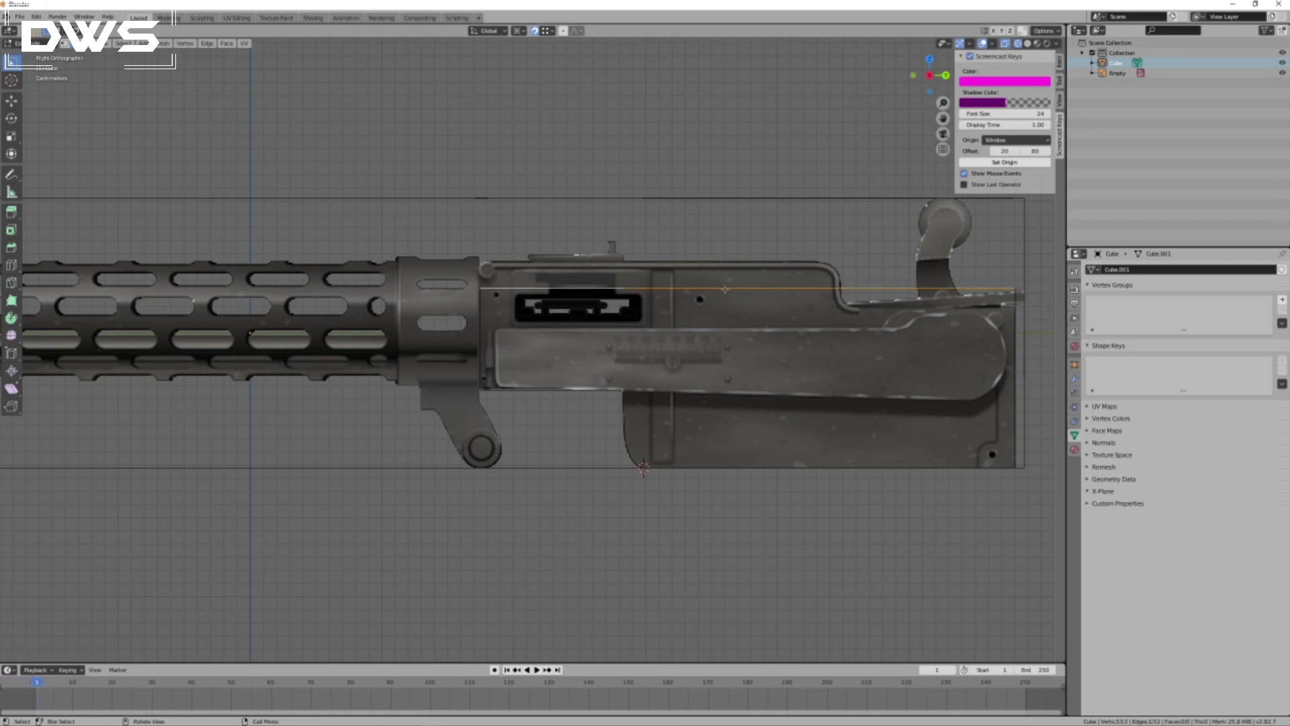
pyautogui.press('g')
pyautogui.press('z')
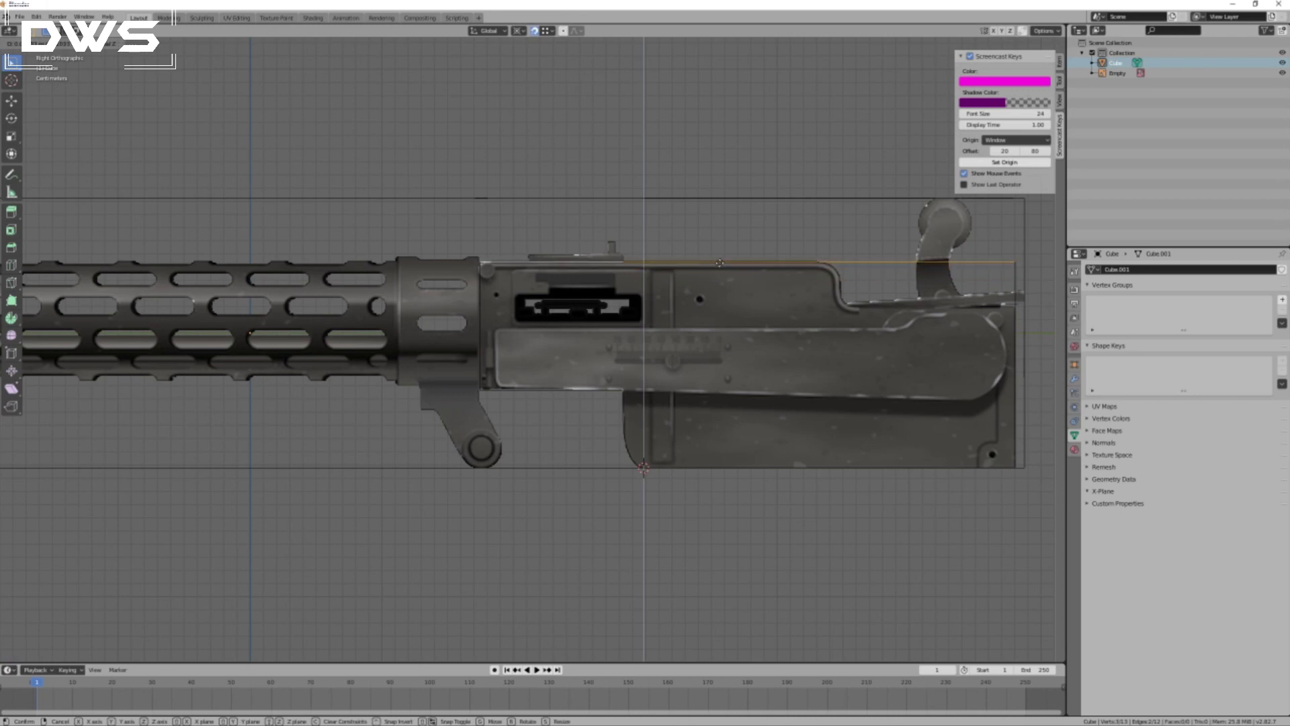
pyautogui.click(721, 261)
# Move the middle vertex of the top edge about 0.147 m rearward along Y to where the receiver's curved step begins.
pyautogui.click(639, 274)
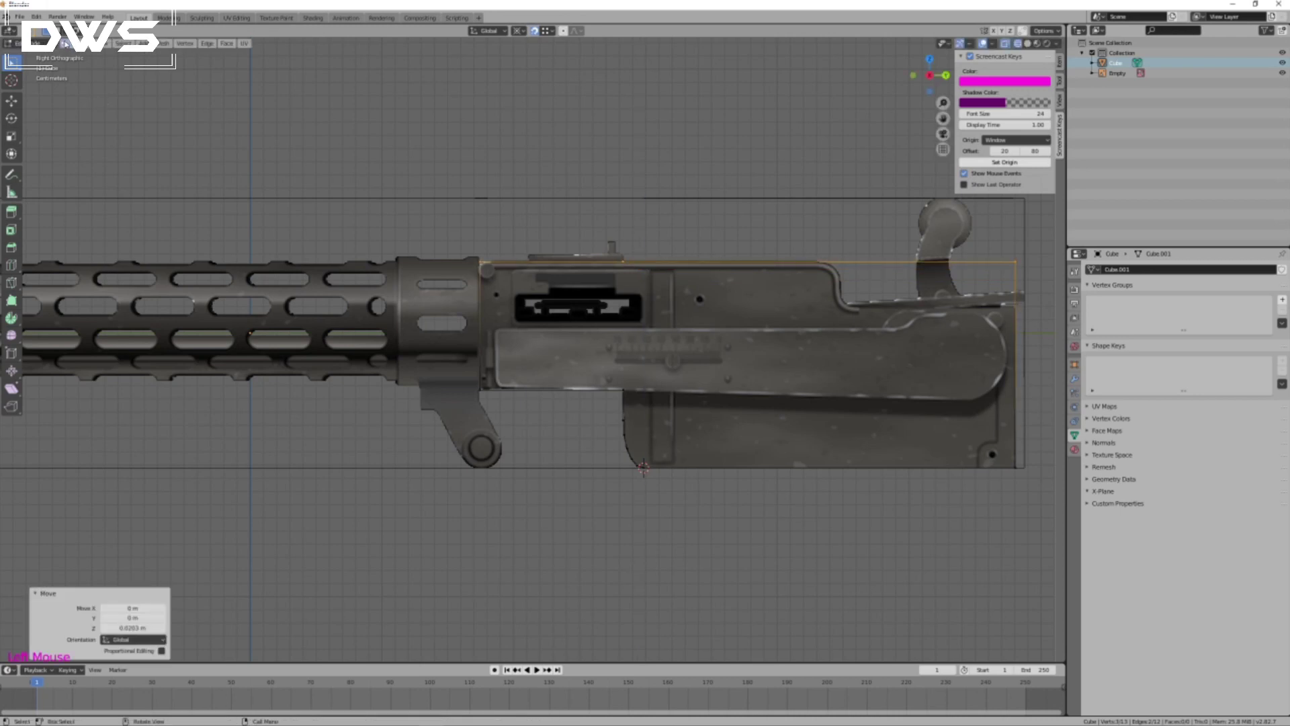
pyautogui.click(632, 282)
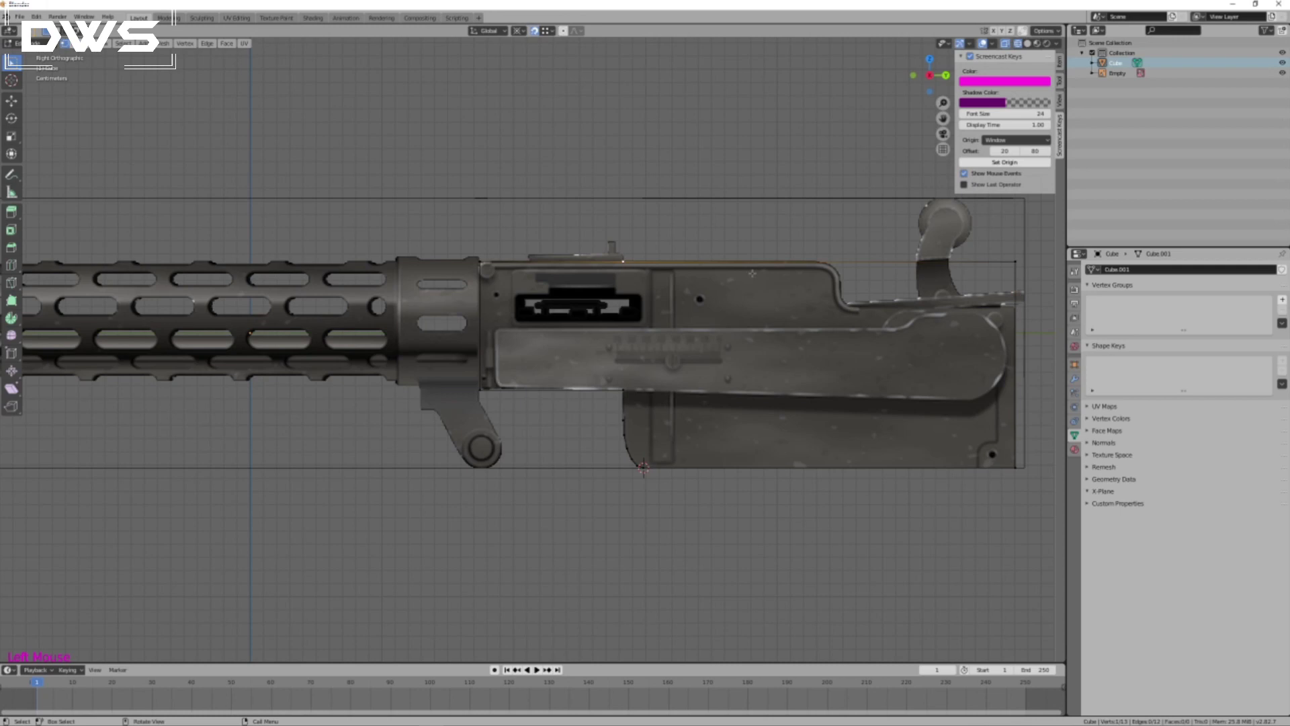
pyautogui.press('g')
pyautogui.press('z')
pyautogui.press('y')
pyautogui.click(943, 266)
# Place the 3D cursor directly below that top-edge vertex, at the centre of the curved step's upper bend, and return to Select Box.
pyautogui.scroll(2, 879, 324)
pyautogui.keyDown('shift'); pyautogui.moveTo(879, 324); pyautogui.dragTo(330, 332, button='middle'); pyautogui.keyUp('shift')
pyautogui.scroll(4, 319, 336)
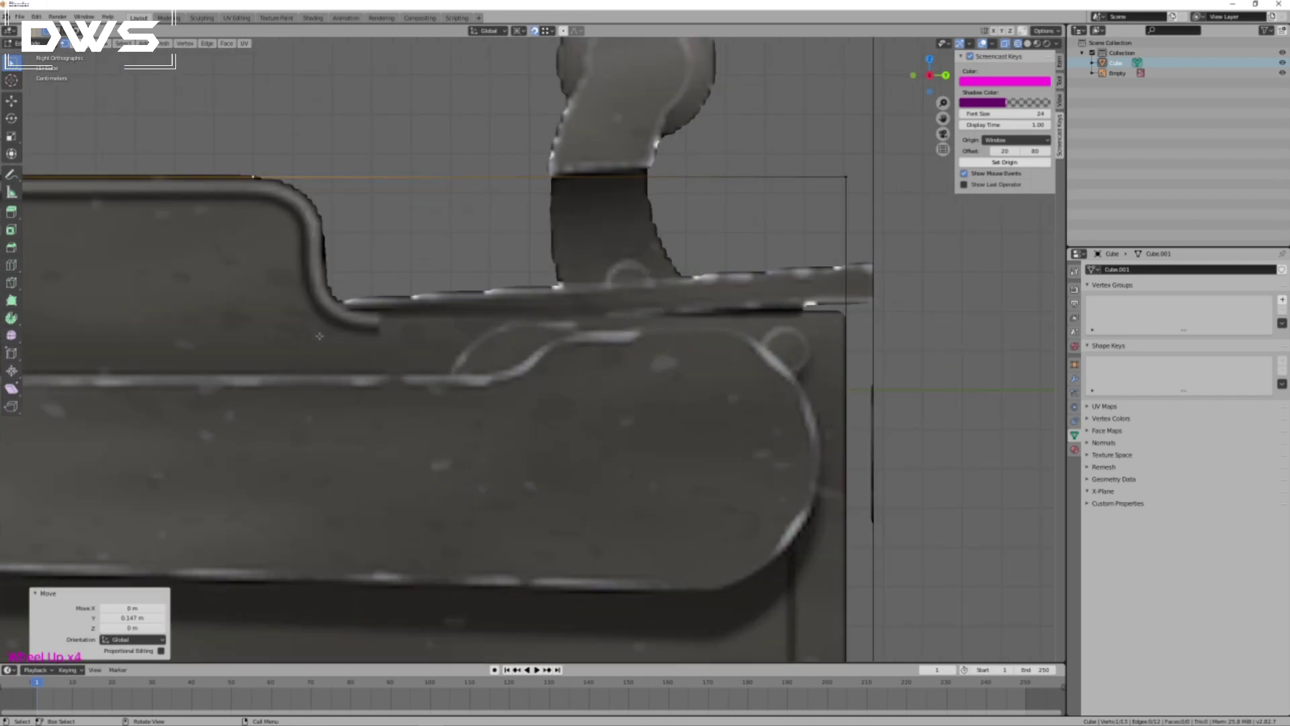
pyautogui.click(11, 80)
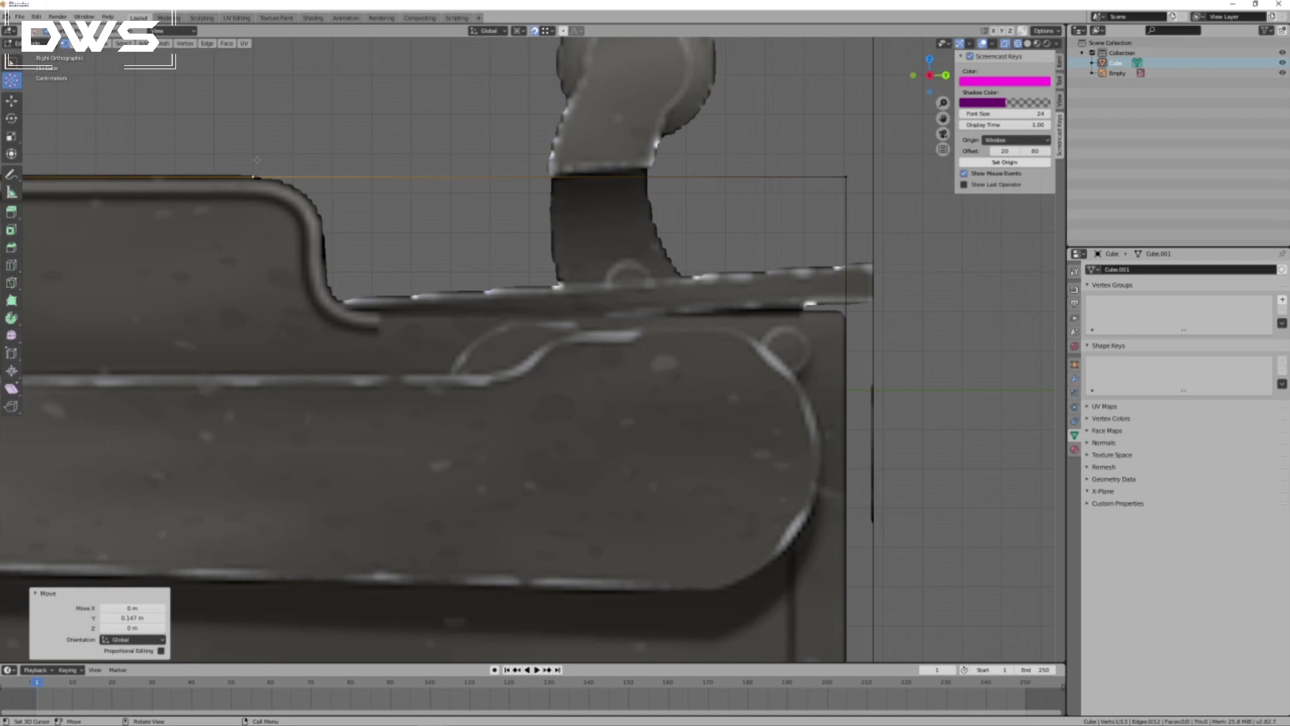
pyautogui.click(253, 241)
pyautogui.click(253, 177)
pyautogui.click(252, 245)
pyautogui.click(12, 60)
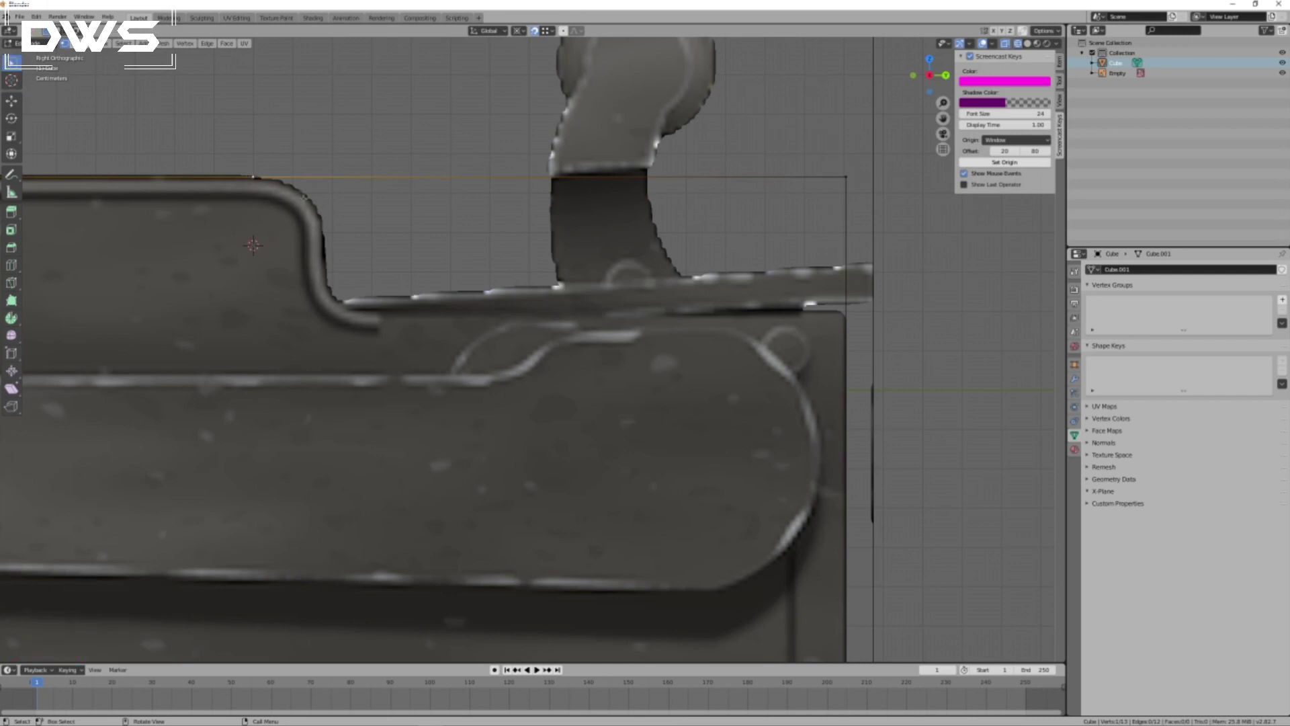
# Spin the top-edge vertex a quarter turn around the 3D cursor in 5 steps, and shift the resulting arc about 0.0008 m along Y.
pyautogui.click(11, 318)
pyautogui.moveTo(313, 184); pyautogui.dragTo(323, 314)
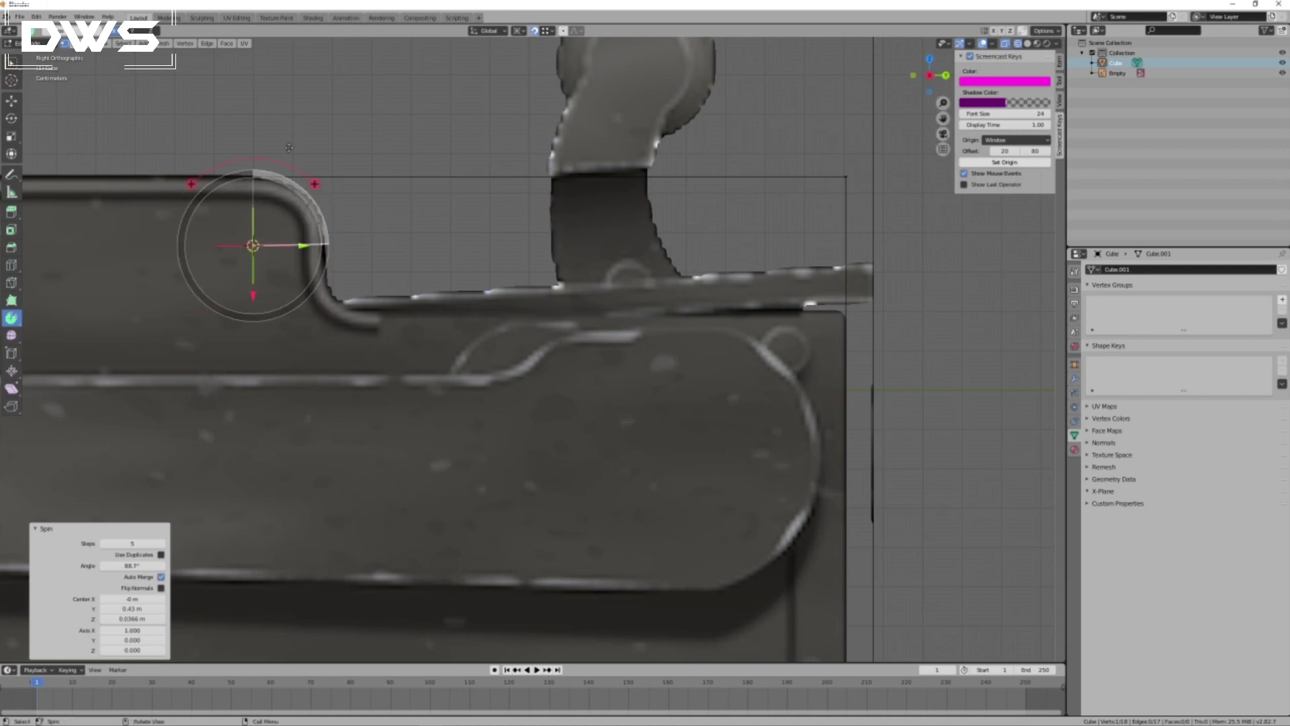
pyautogui.click(306, 157)
pyautogui.moveTo(215, 158); pyautogui.dragTo(352, 281)
pyautogui.press('g')
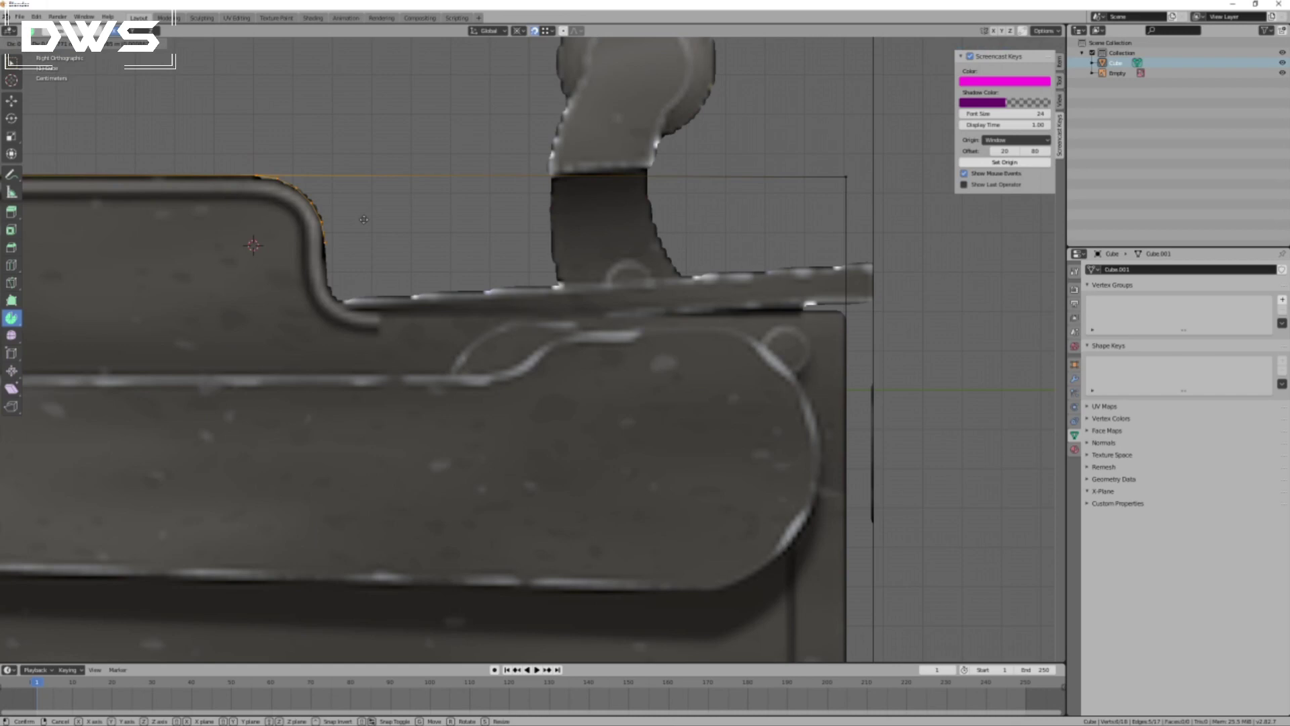
pyautogui.press('y')
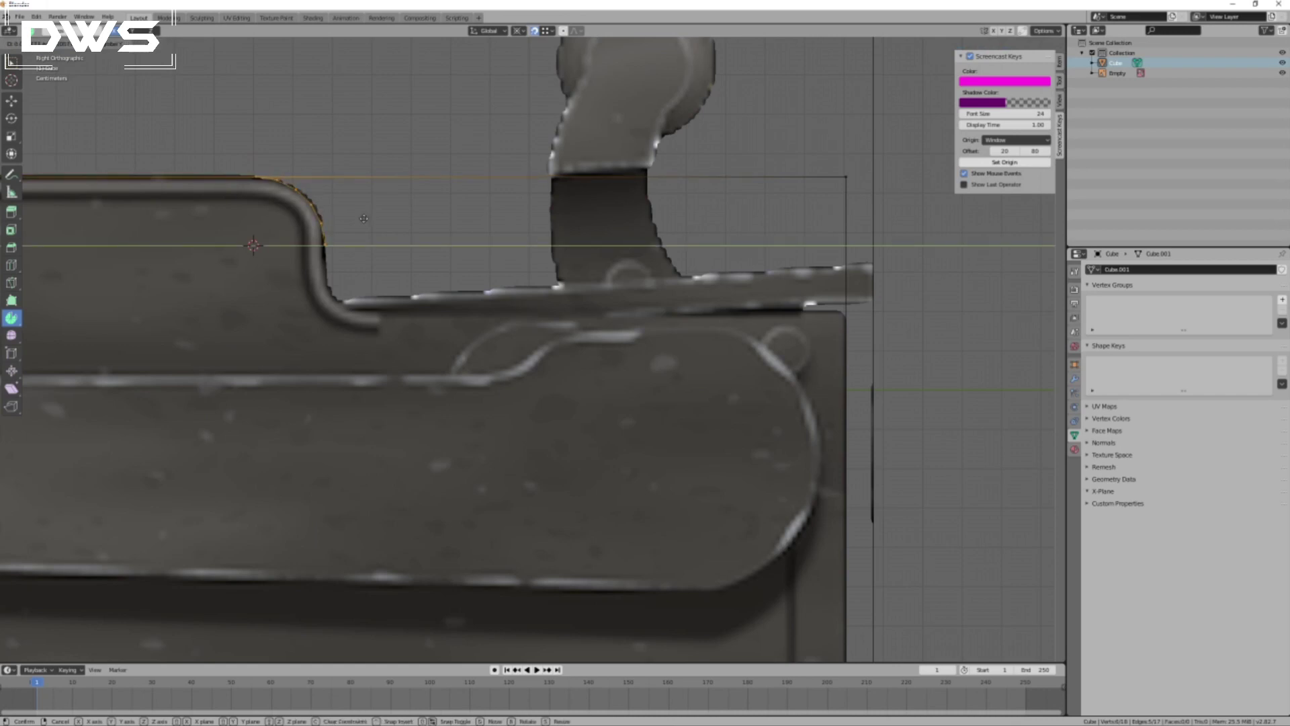
pyautogui.click(326, 253)
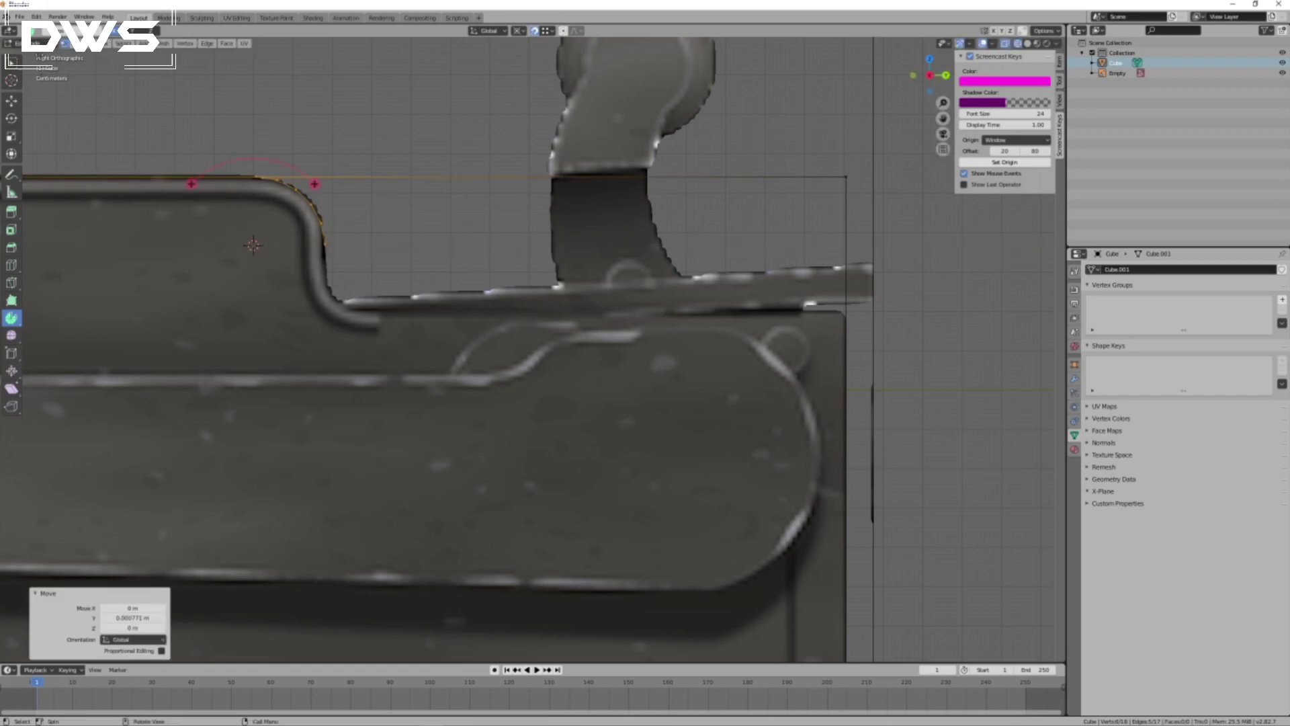
# Extrude the arc's lower end vertex about 0.0082 m downward along the straight part of the receiver's curved step.
pyautogui.click(246, 222)
pyautogui.click(320, 252)
pyautogui.press('e')
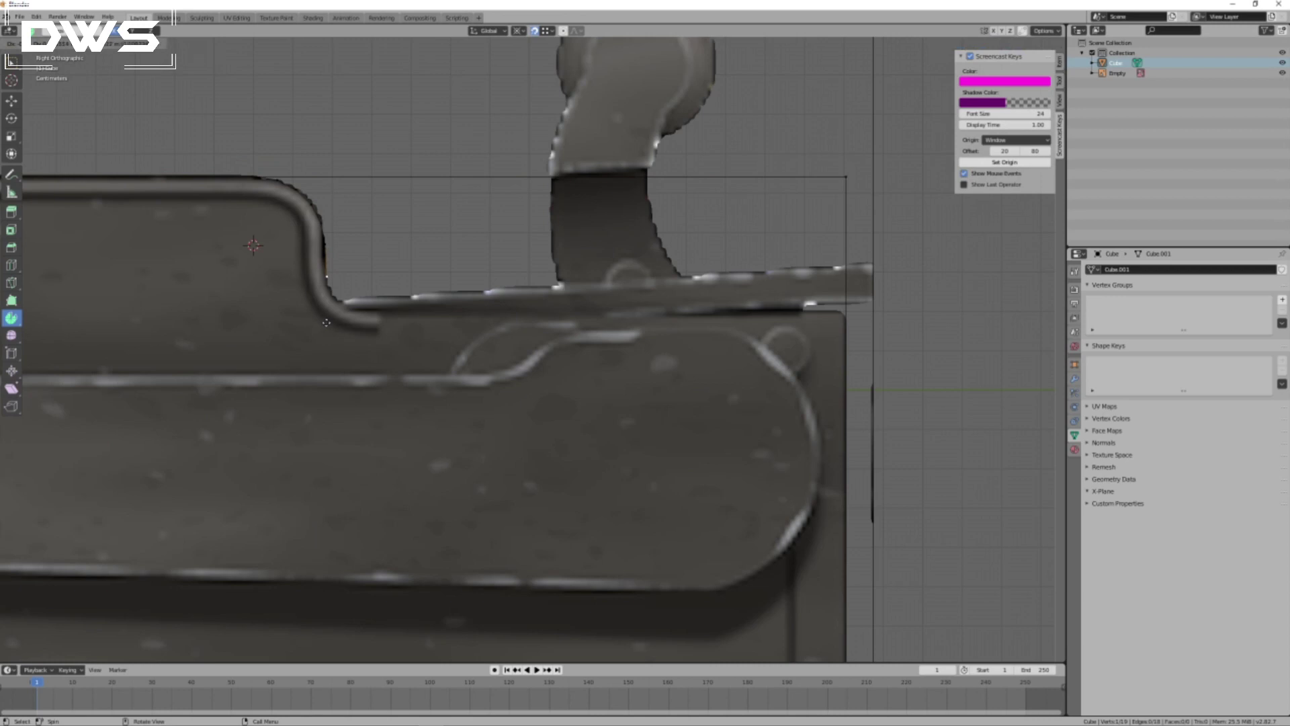
pyautogui.click(326, 323)
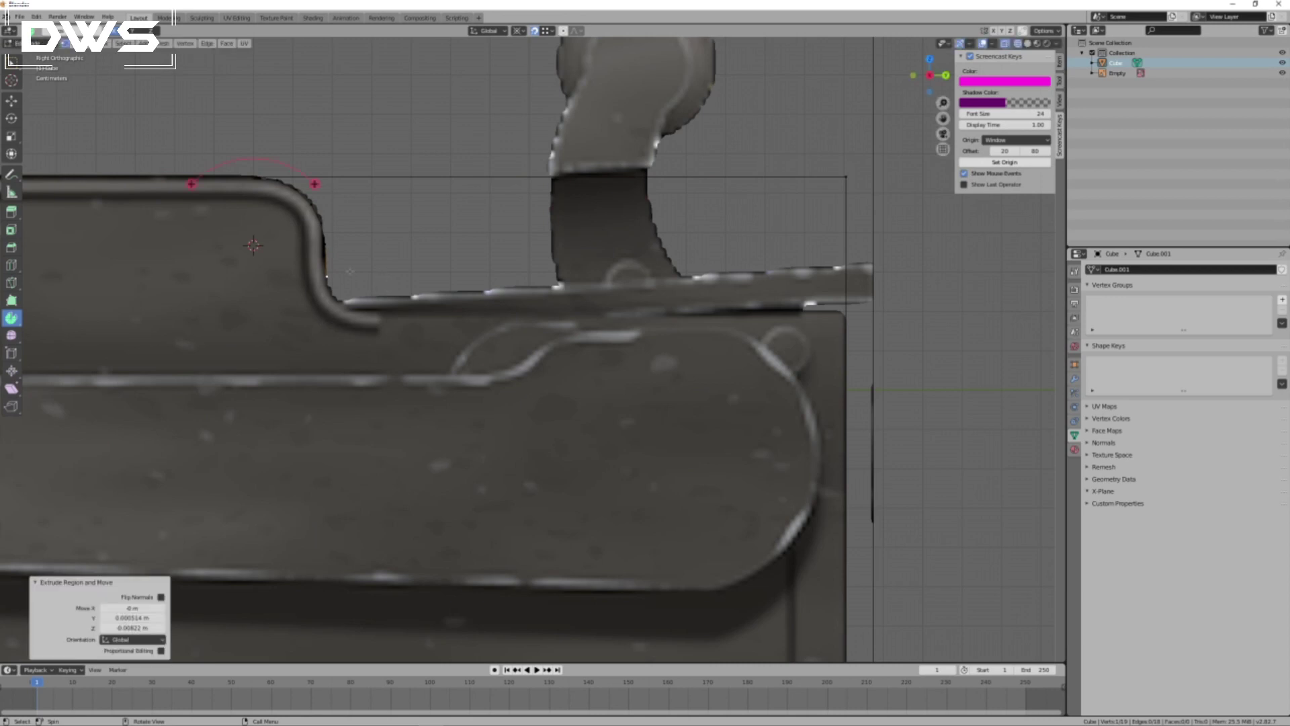
# Reposition the 3D cursor inside the concave bend and spin the selected vertex around it in 5 steps, following the receiver's curve.
pyautogui.click(12, 82)
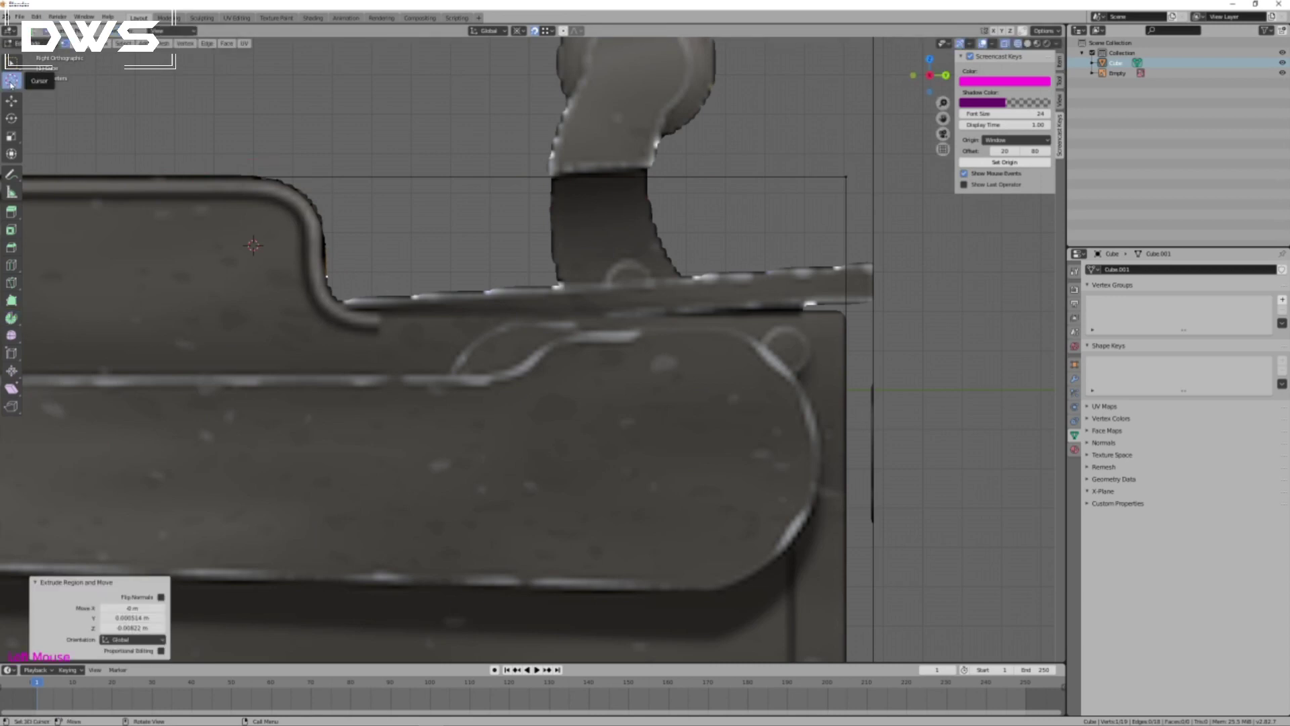
pyautogui.keyDown('shift'); pyautogui.rightClick(352, 276); pyautogui.keyUp('shift')
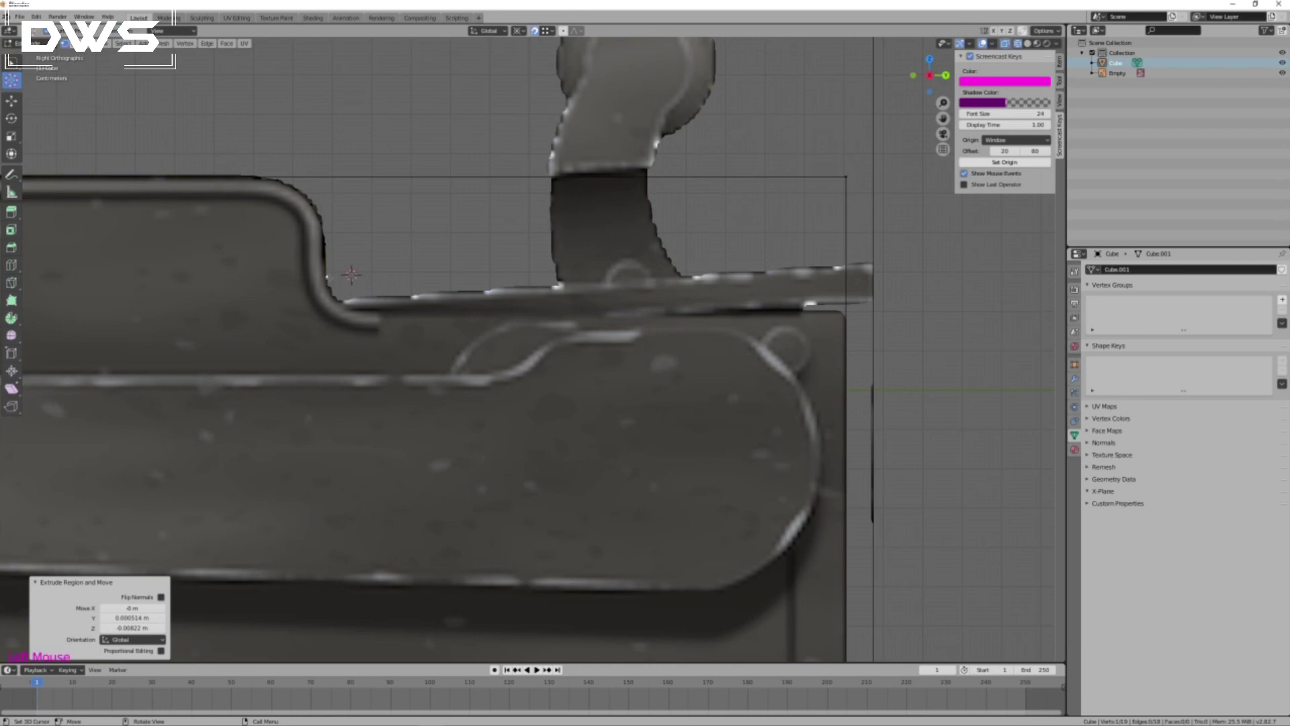
pyautogui.click(12, 318)
pyautogui.moveTo(289, 213); pyautogui.dragTo(325, 330)
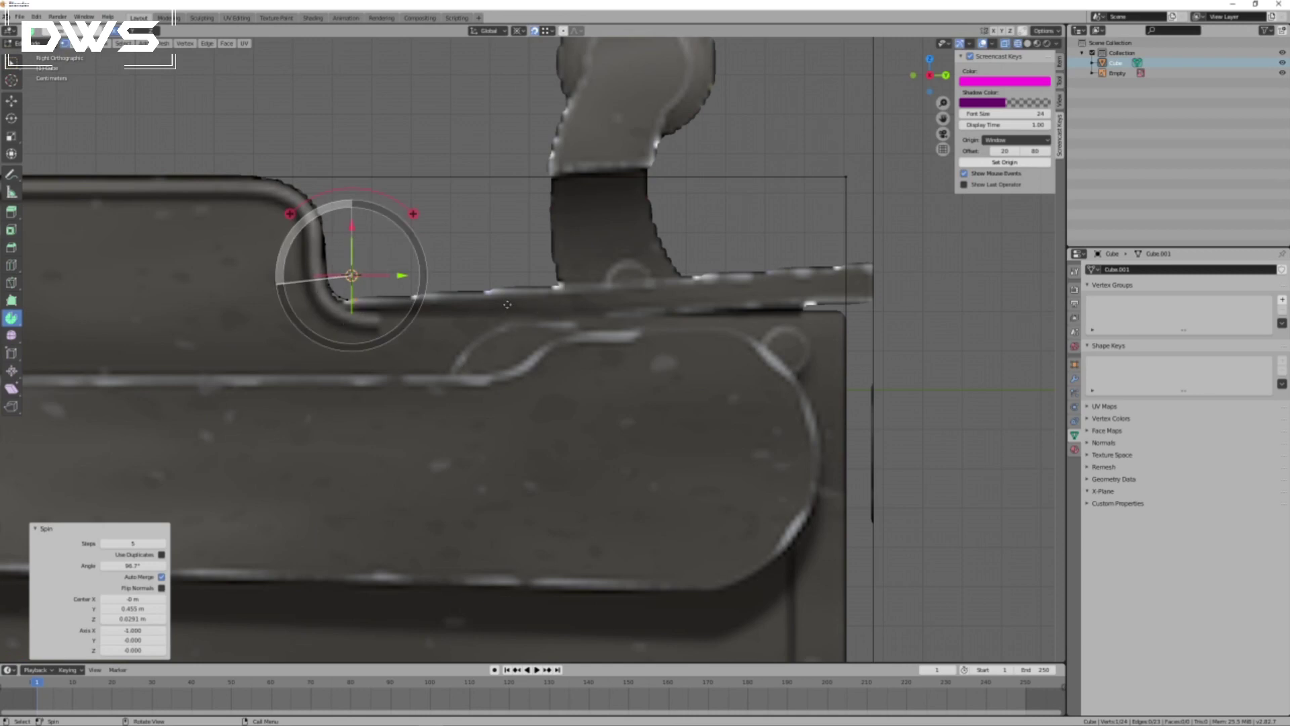
# Extrude the outline along the sloped top edge to the receiver's rear end and down over the lip's short end.
pyautogui.press('e')
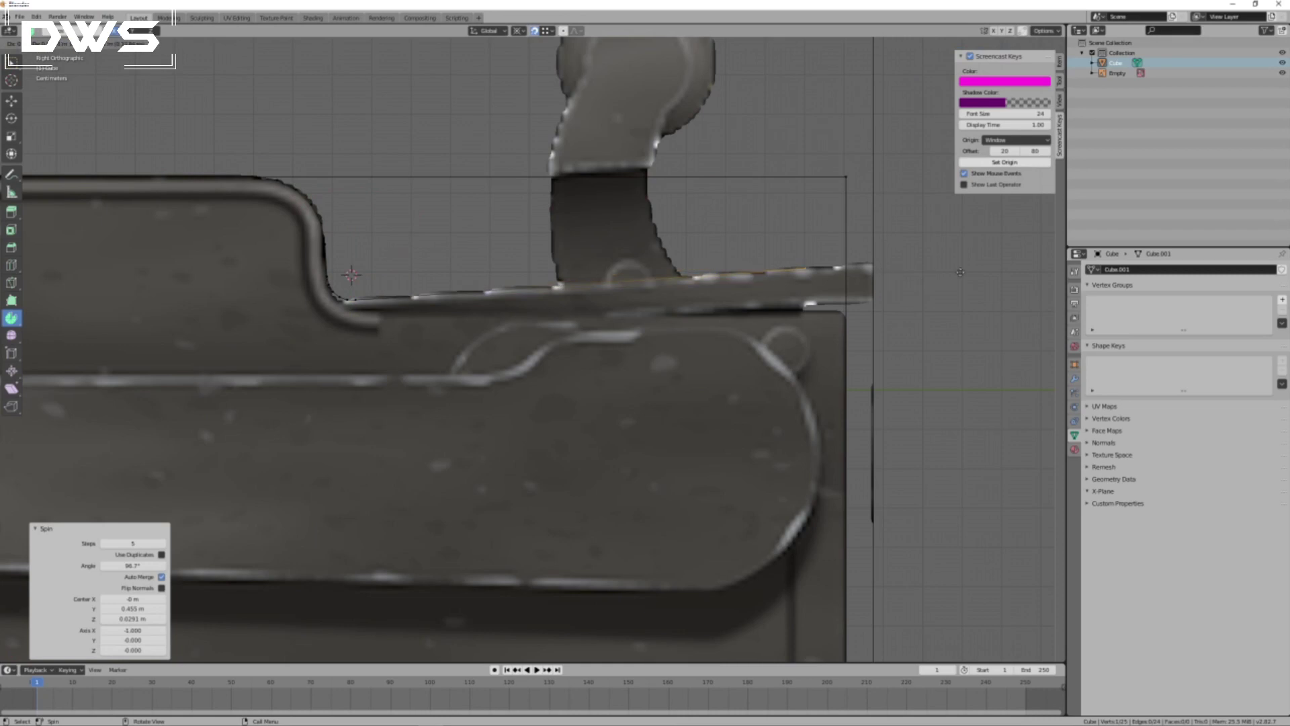
pyautogui.click(1024, 267)
pyautogui.press('e')
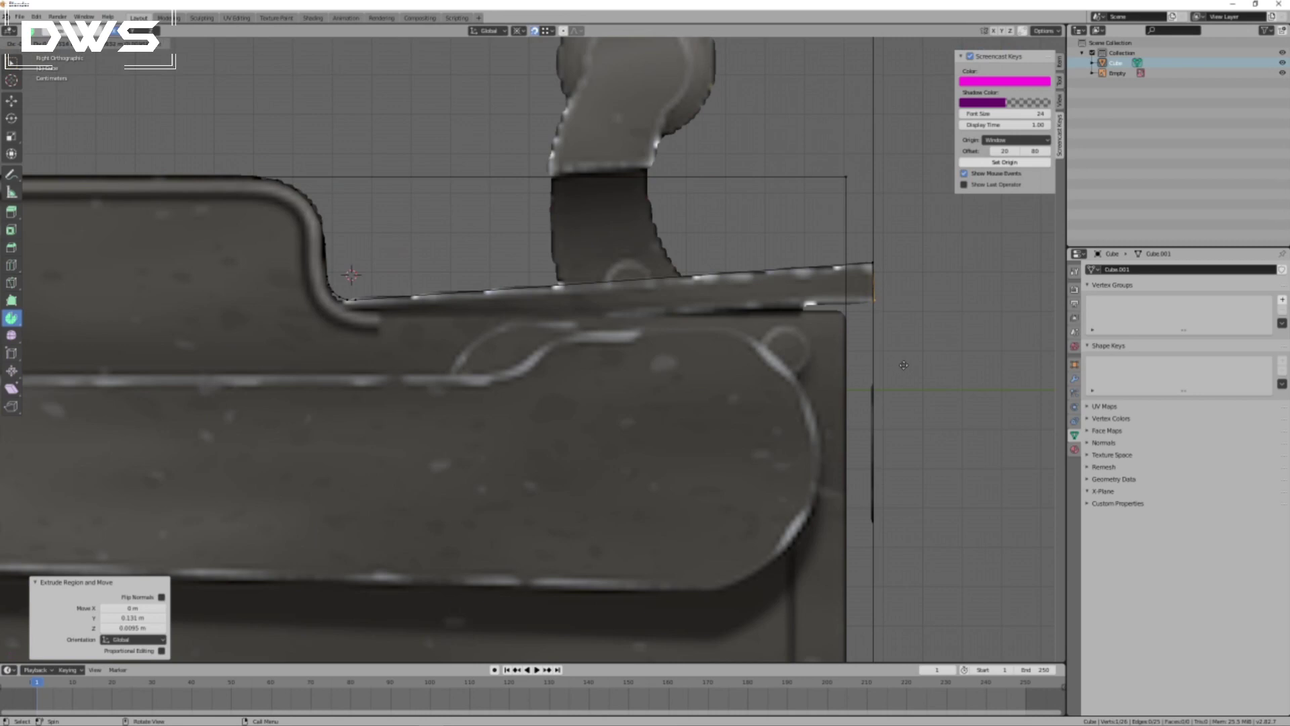
pyautogui.click(904, 365)
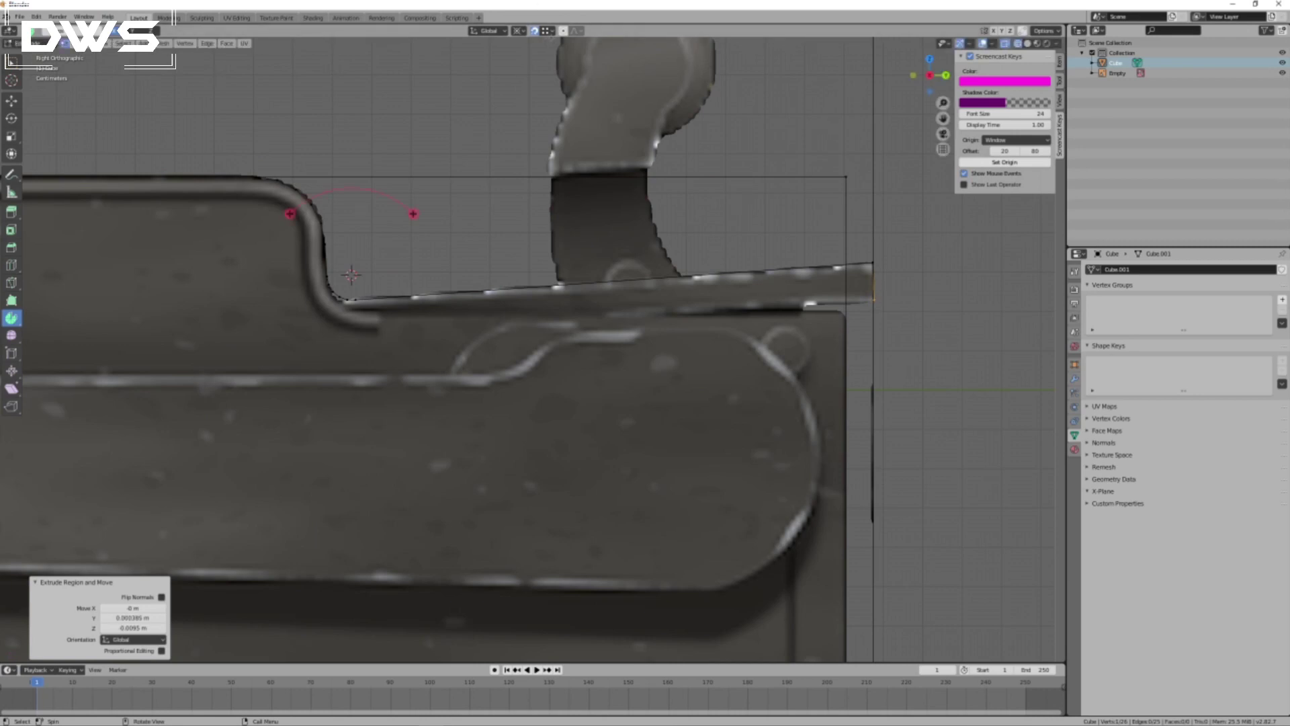
# Set snapping to Edge and extrude the lip's lower vertex forward onto the outline's vertical rear edge.
pyautogui.click(553, 32)
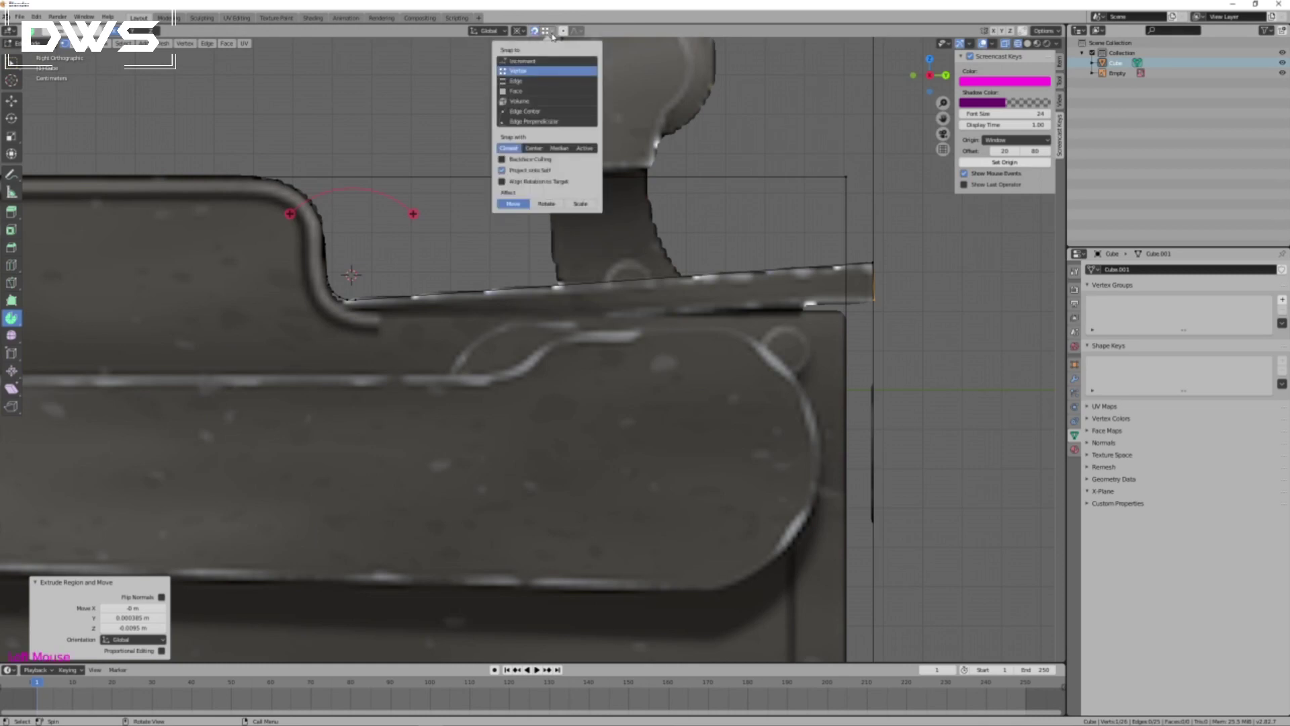
pyautogui.click(514, 81)
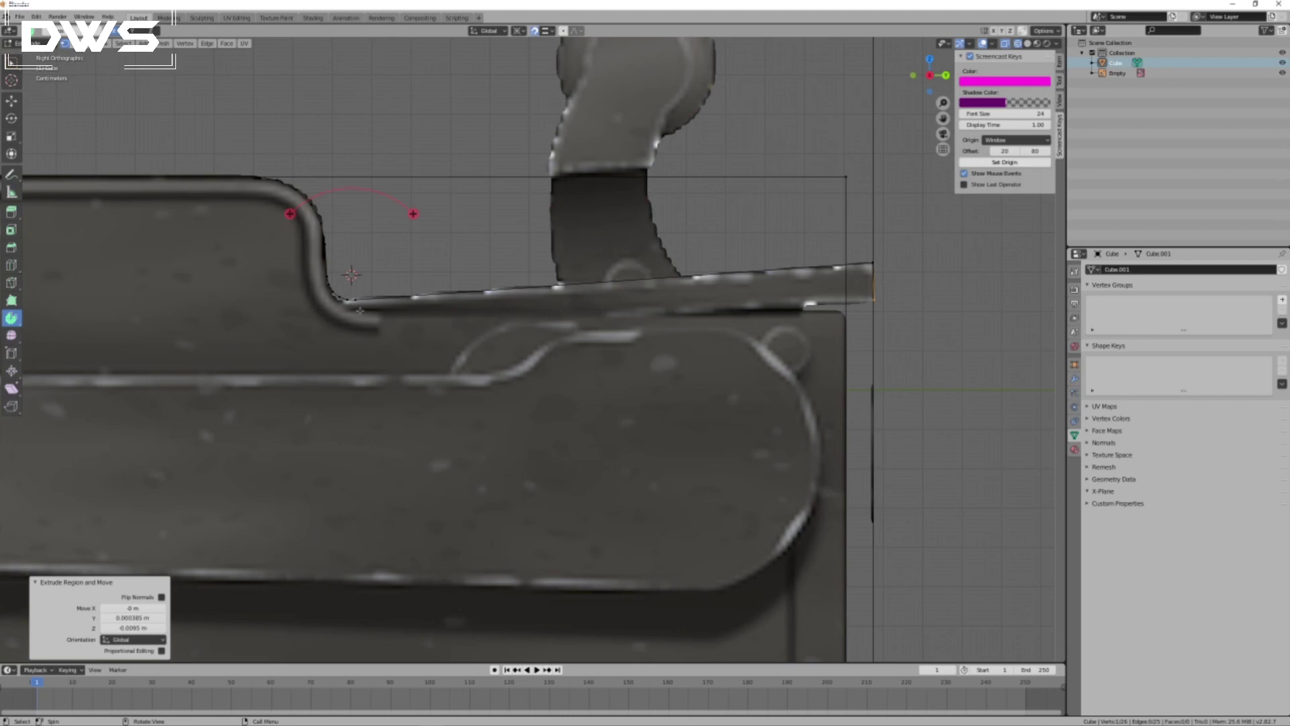
pyautogui.scroll(1, 358, 297)
pyautogui.scroll(-1, 757, 314)
pyautogui.keyDown('ctrl'); pyautogui.rightClick(848, 356); pyautogui.keyUp('ctrl')
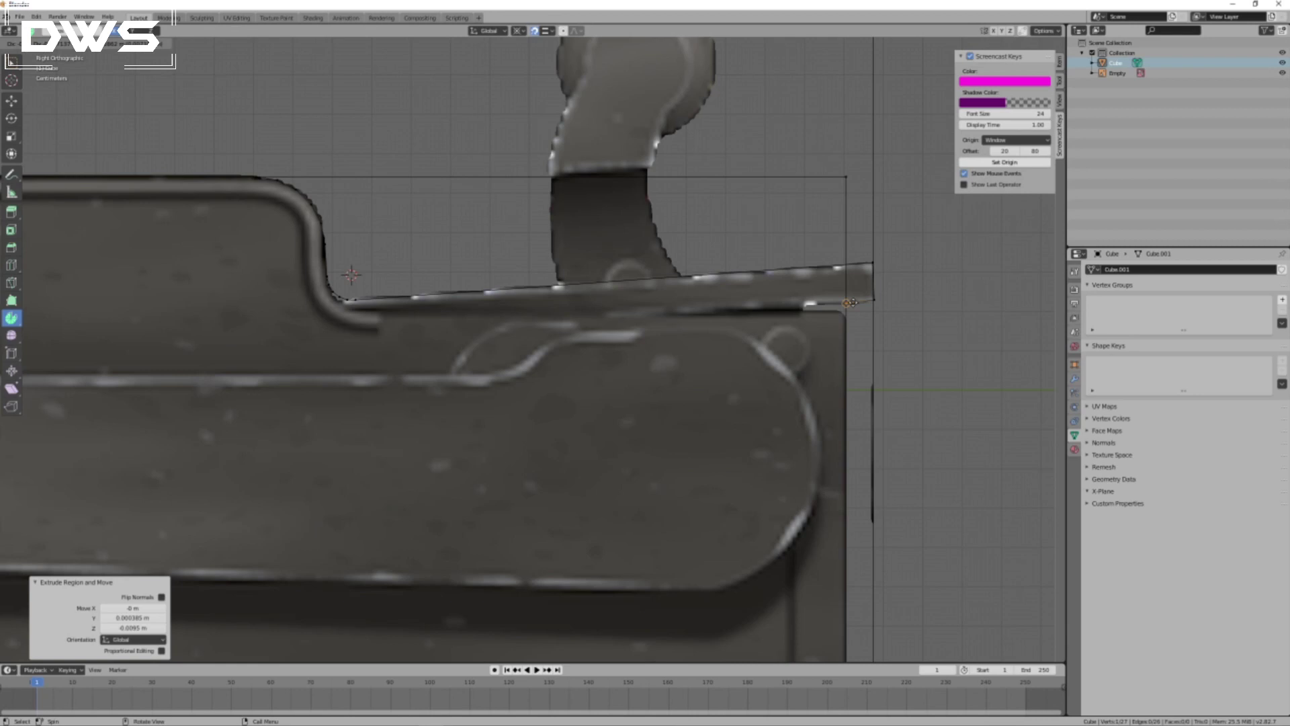
pyautogui.click(850, 303)
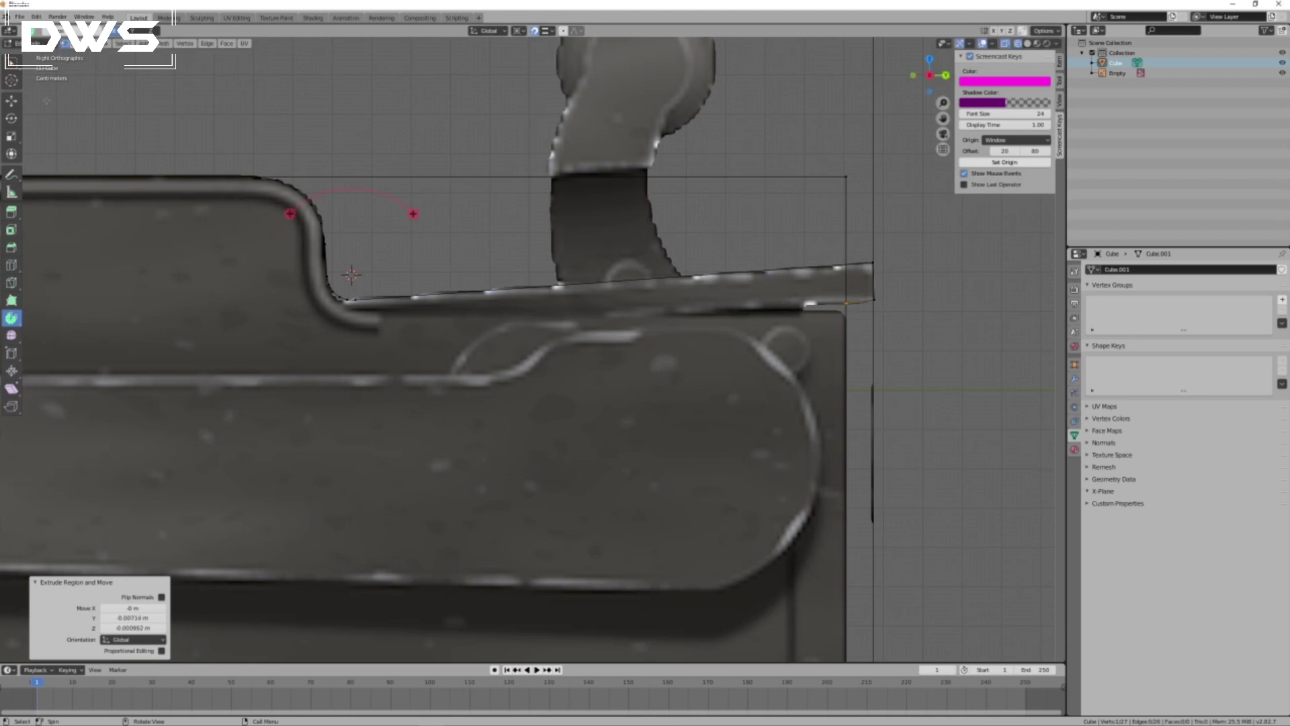
# Set snapping to Vertex and move the outline's upper rear corner down onto the lip's end vertex.
pyautogui.click(65, 43)
pyautogui.click(845, 177)
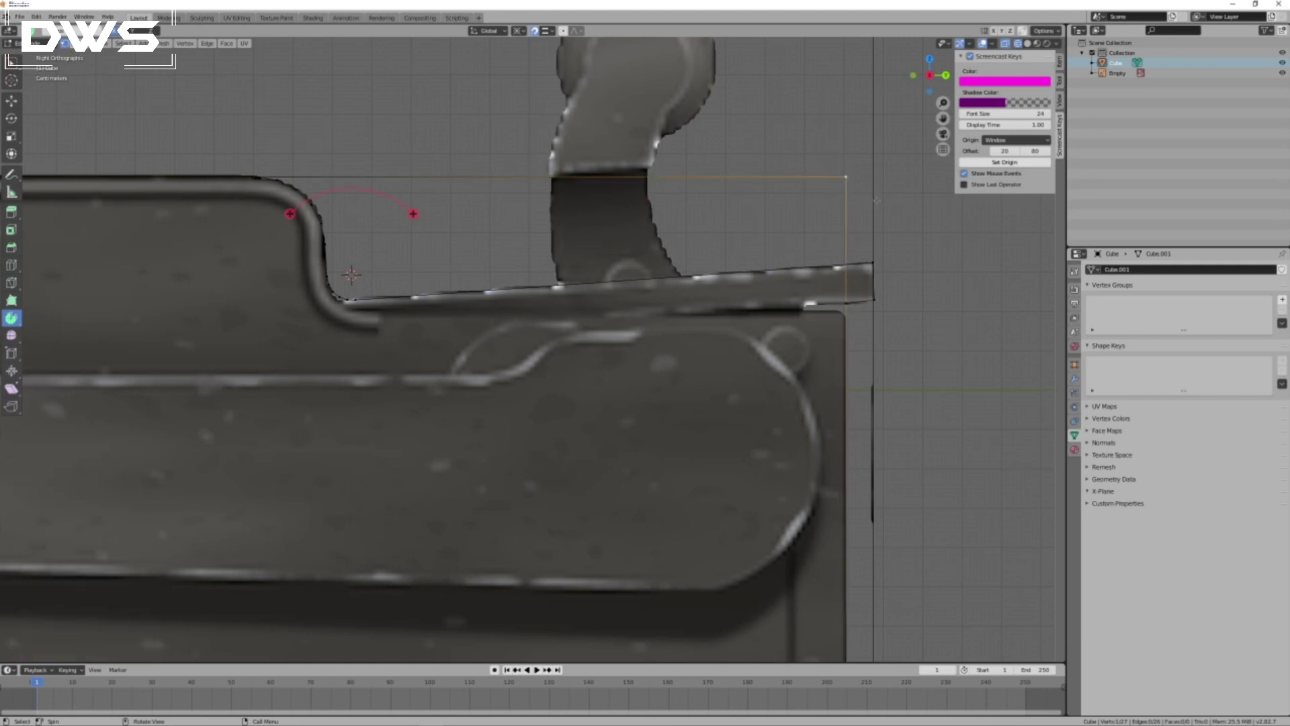
pyautogui.click(545, 31)
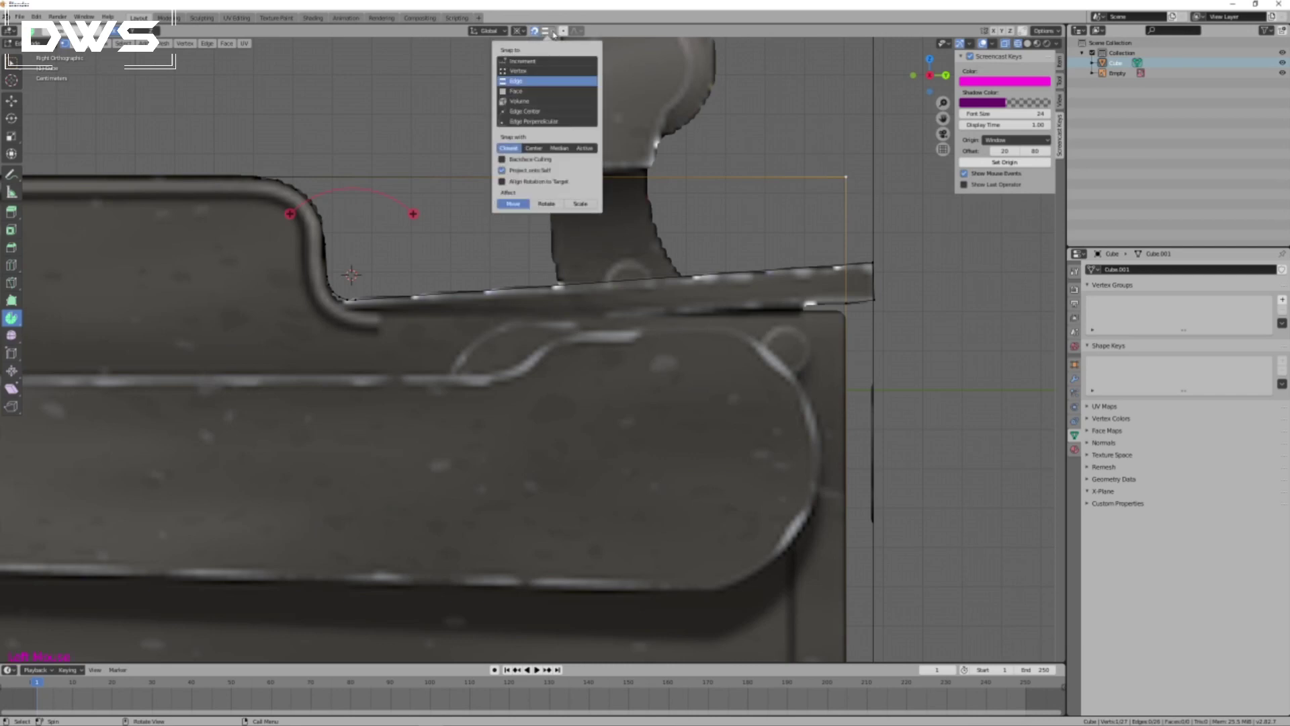
pyautogui.click(518, 71)
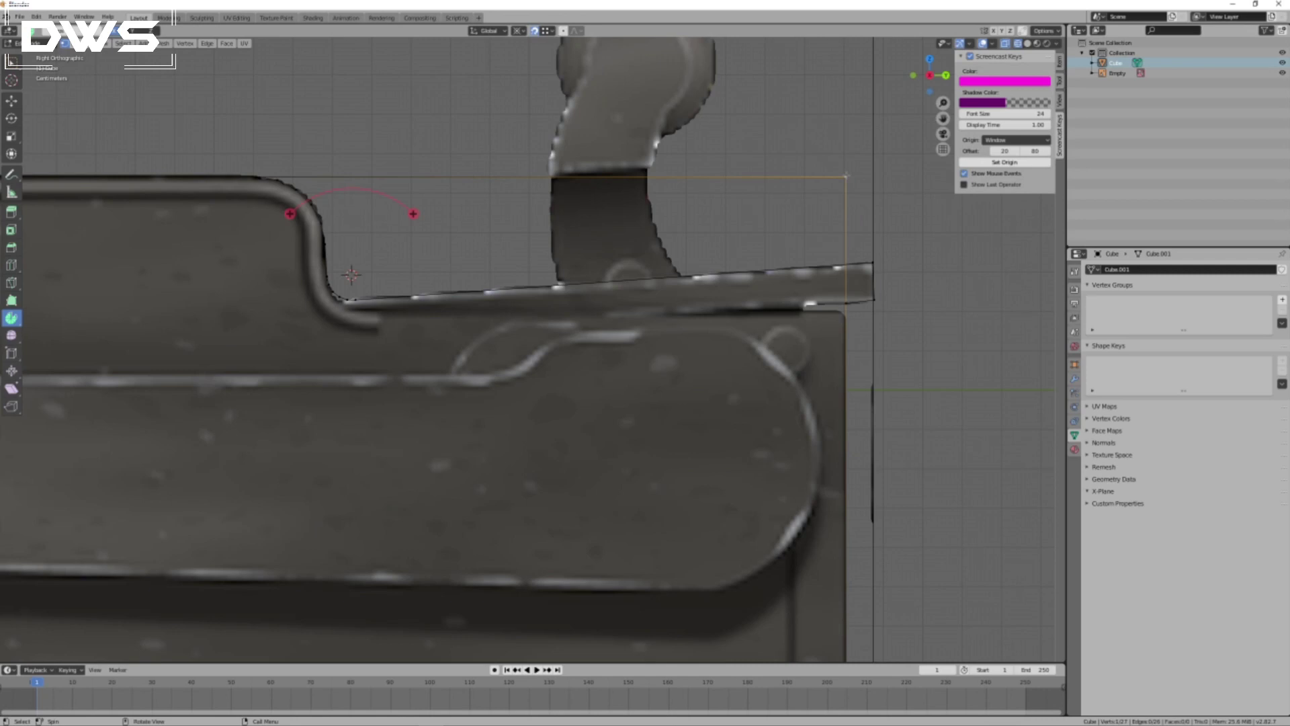
pyautogui.press('g')
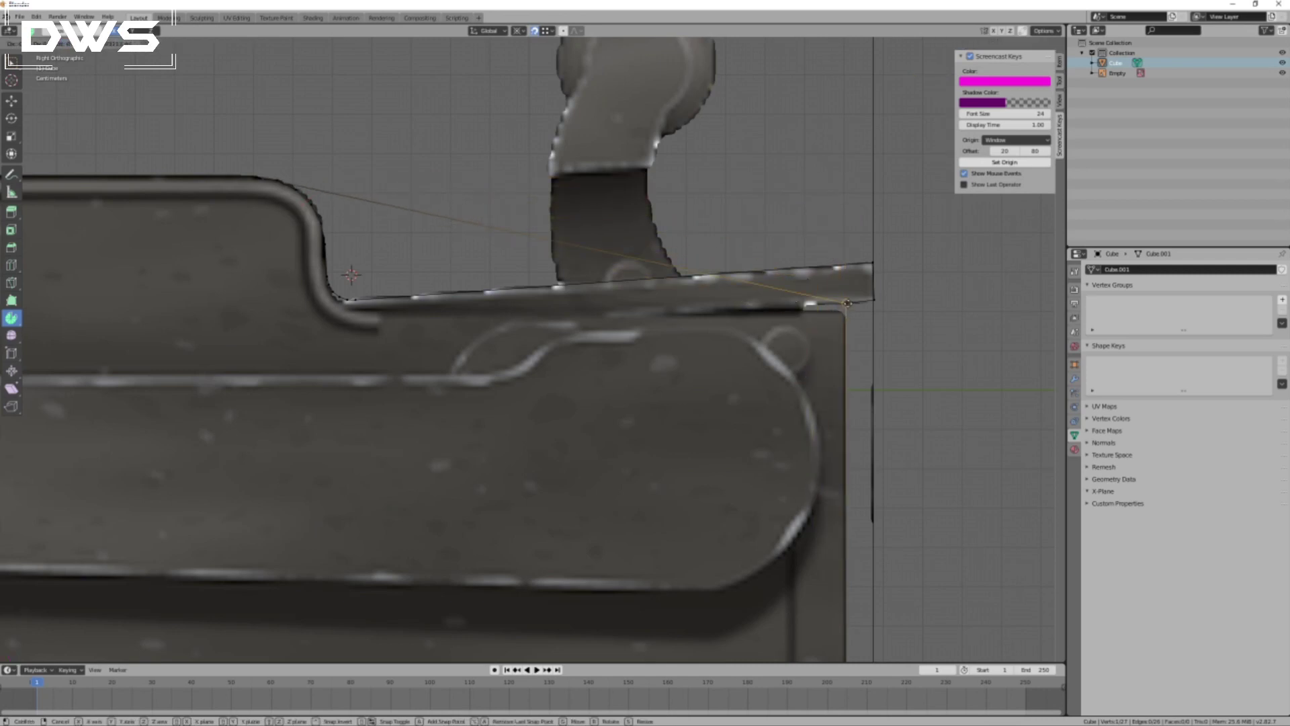
pyautogui.click(848, 303)
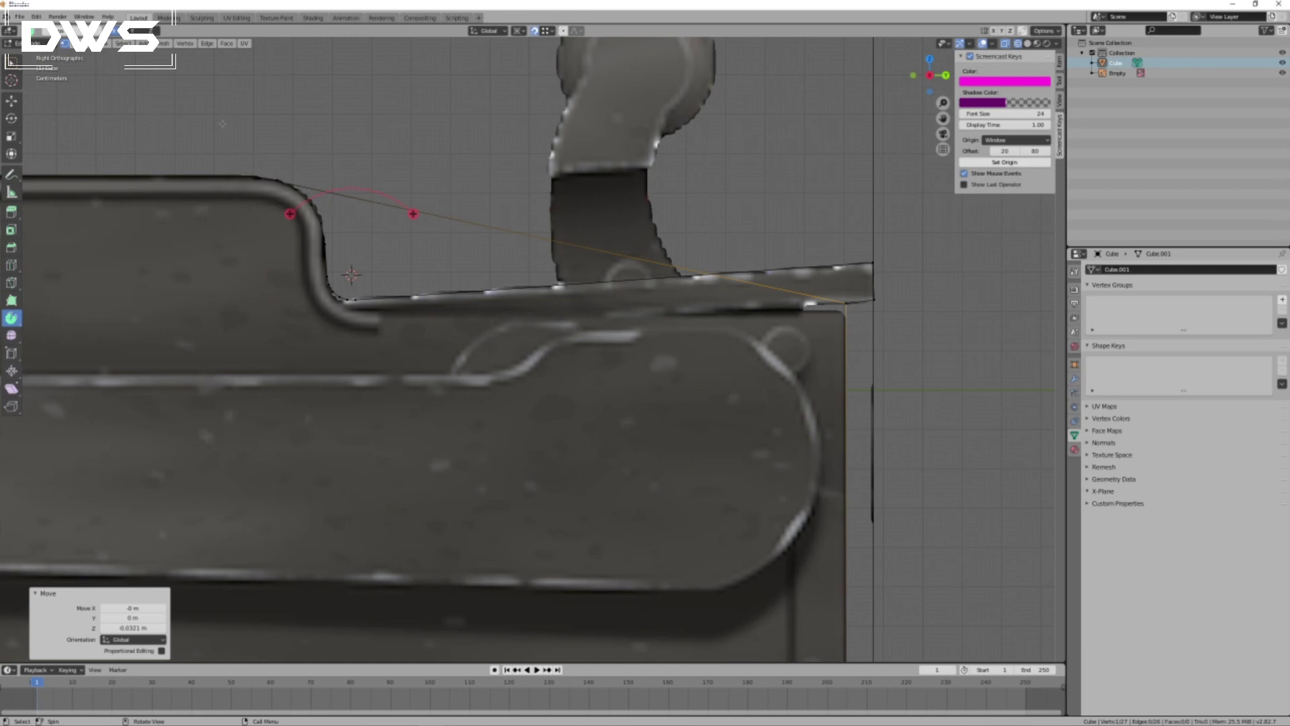
# Delete the leftover diagonal edge running from the top curve to the rear corner.
pyautogui.click(351, 274)
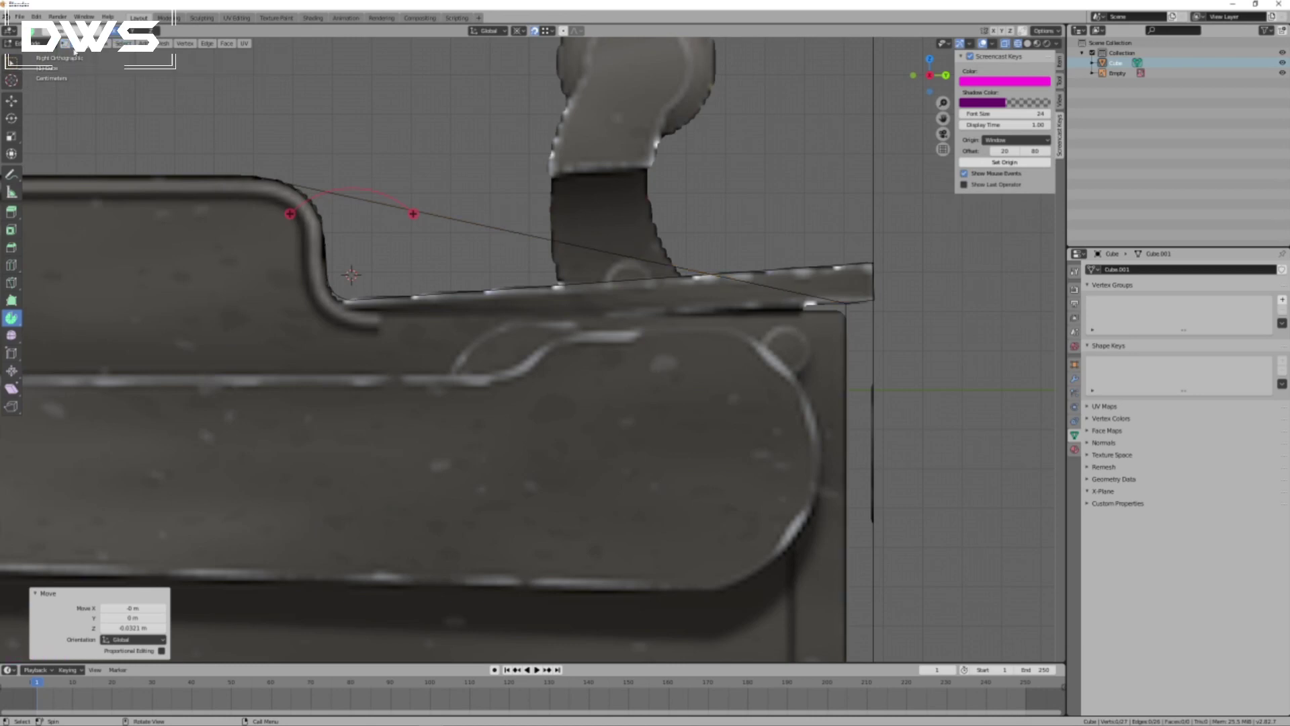
pyautogui.click(513, 233)
pyautogui.rightClick(543, 269)
pyautogui.click(541, 269)
# Inspect the receiver outline with the reference image hidden, and show the image again.
pyautogui.scroll(-5, 611, 390)
pyautogui.scroll(-3, 556, 421)
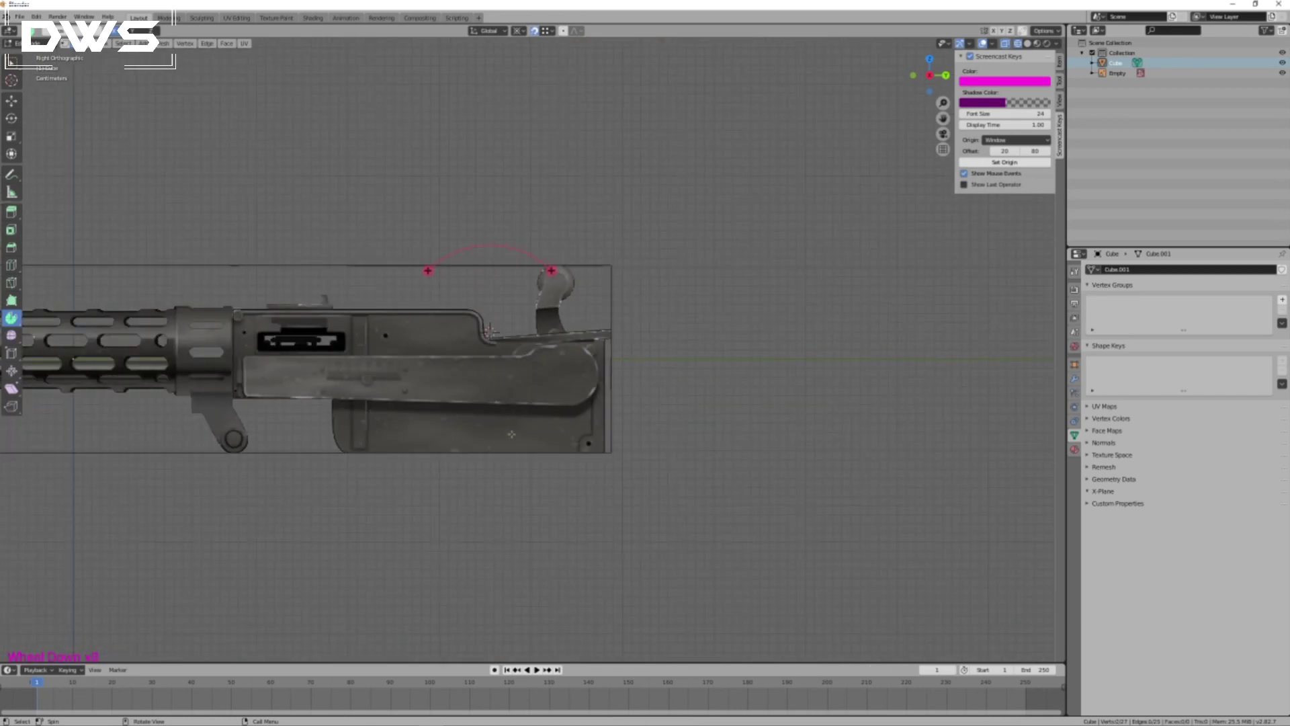
pyautogui.scroll(-1, 511, 434)
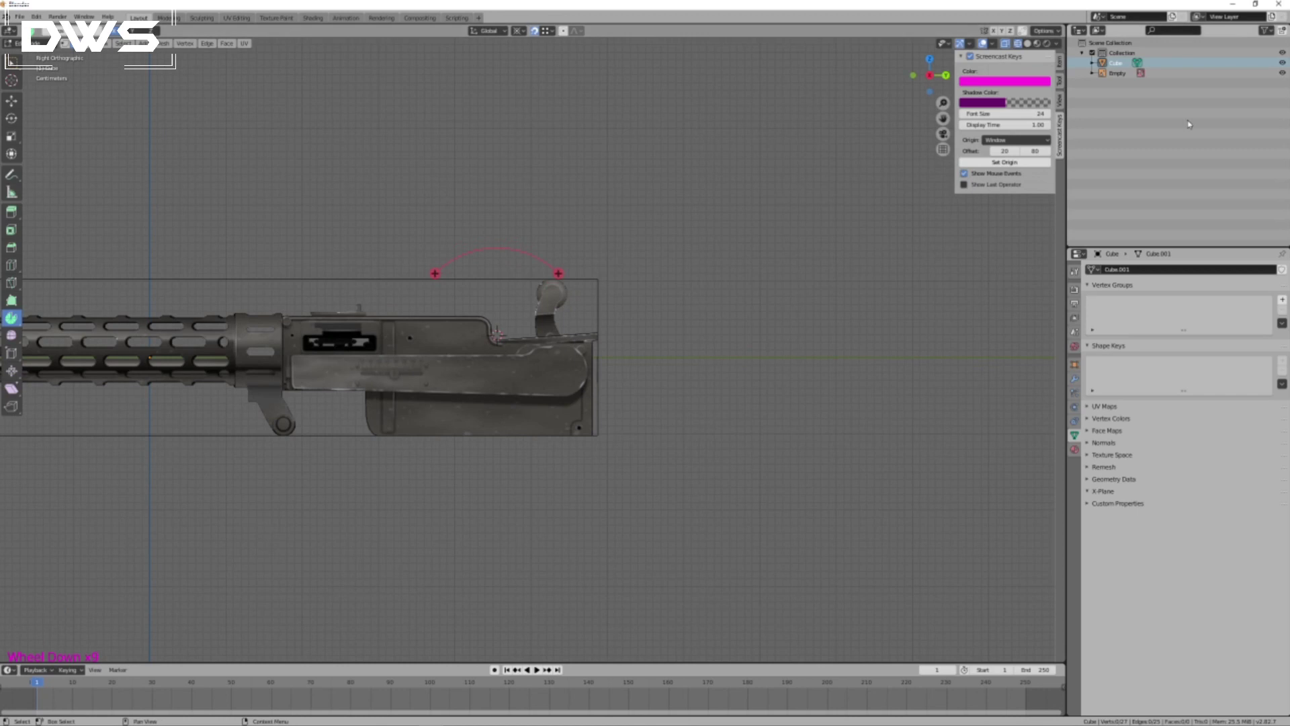
pyautogui.click(1283, 72)
pyautogui.scroll(5, 532, 350)
pyautogui.scroll(-4, 532, 350)
pyautogui.moveTo(559, 392); pyautogui.dragTo(530, 413, button='middle')
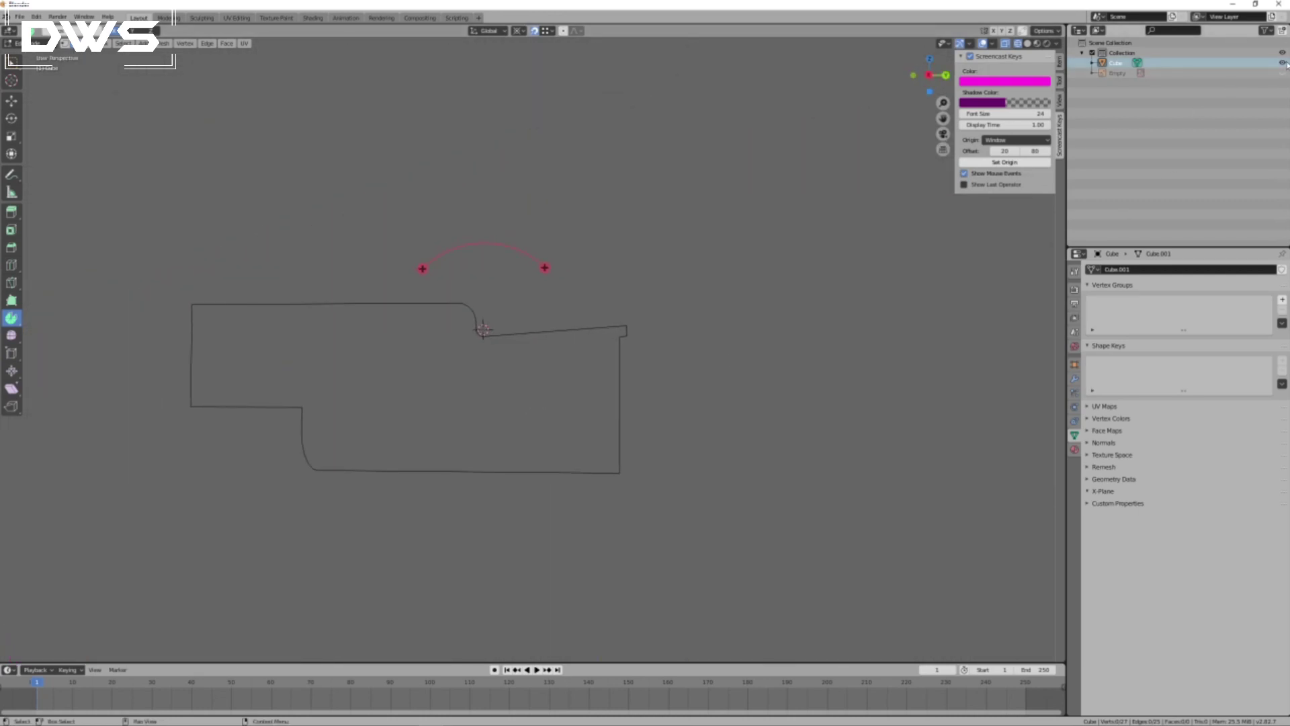
pyautogui.click(1282, 73)
pyautogui.moveTo(726, 376); pyautogui.dragTo(785, 407, button='middle')
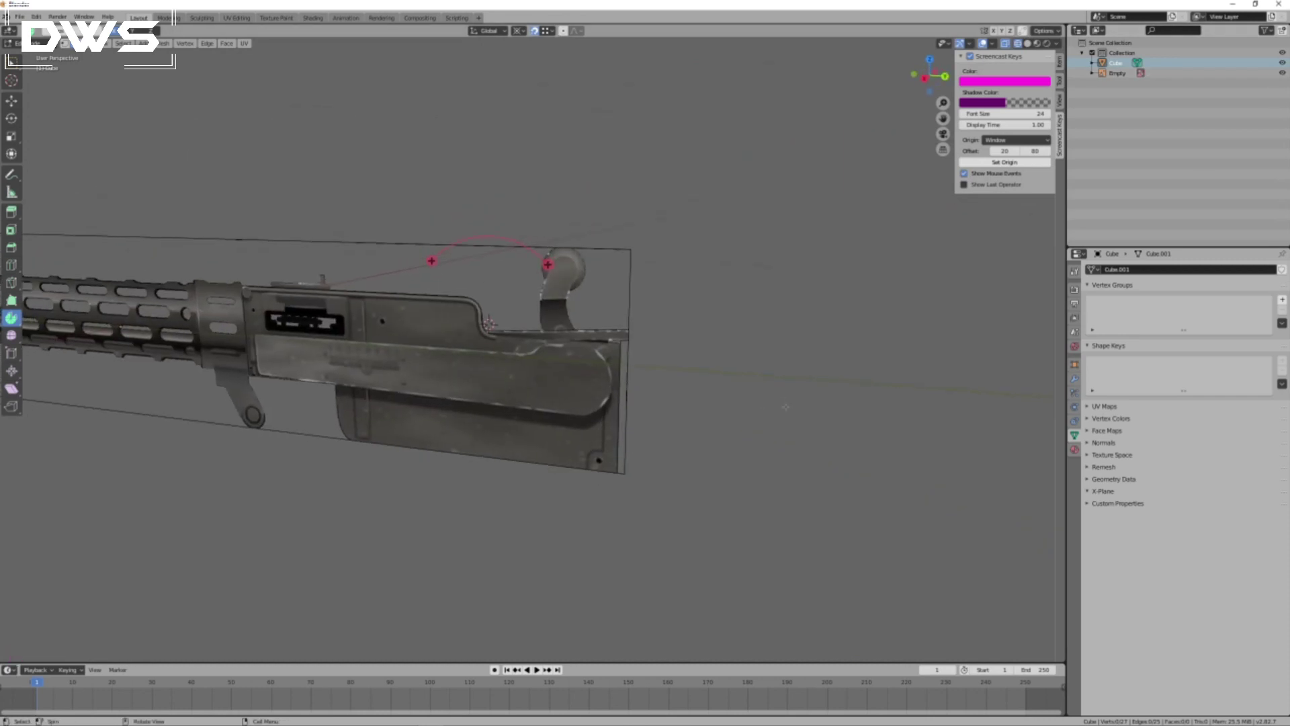
# Select the whole receiver outline and check its fit against the reference in the right side view.
pyautogui.press('a')
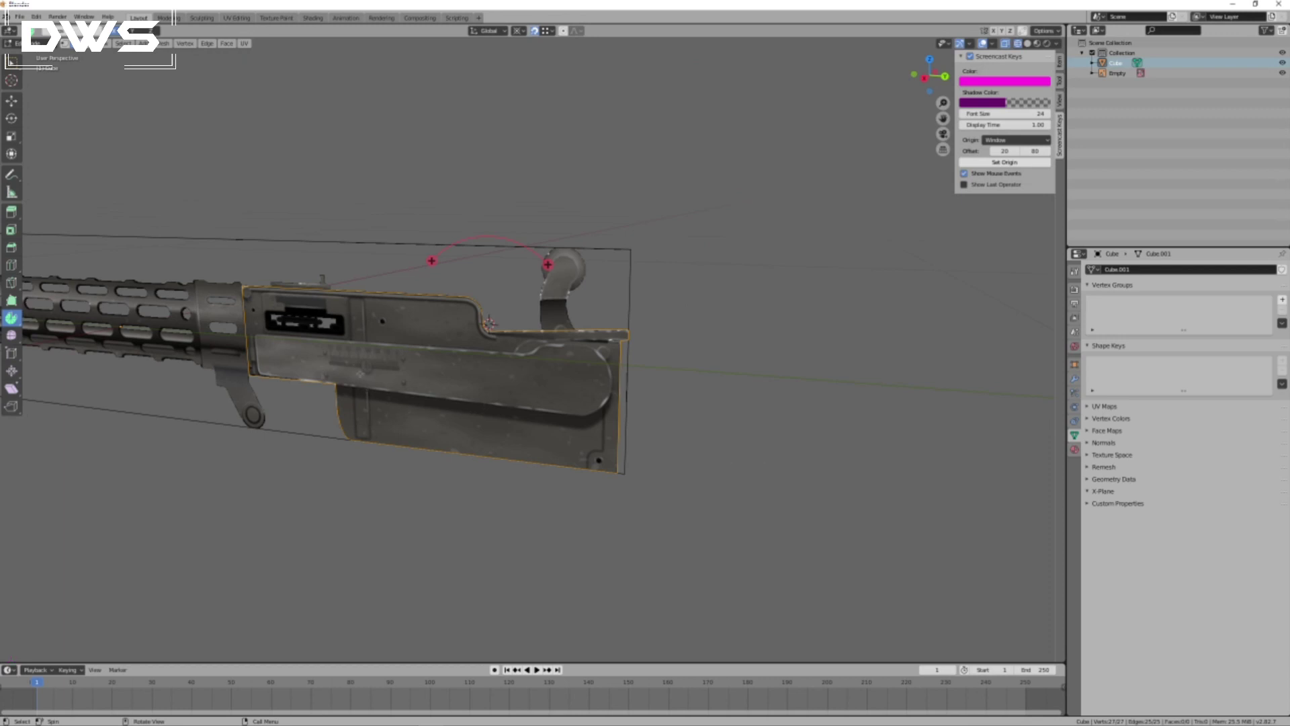
pyautogui.scroll(3, 320, 370)
pyautogui.scroll(-2, 320, 370)
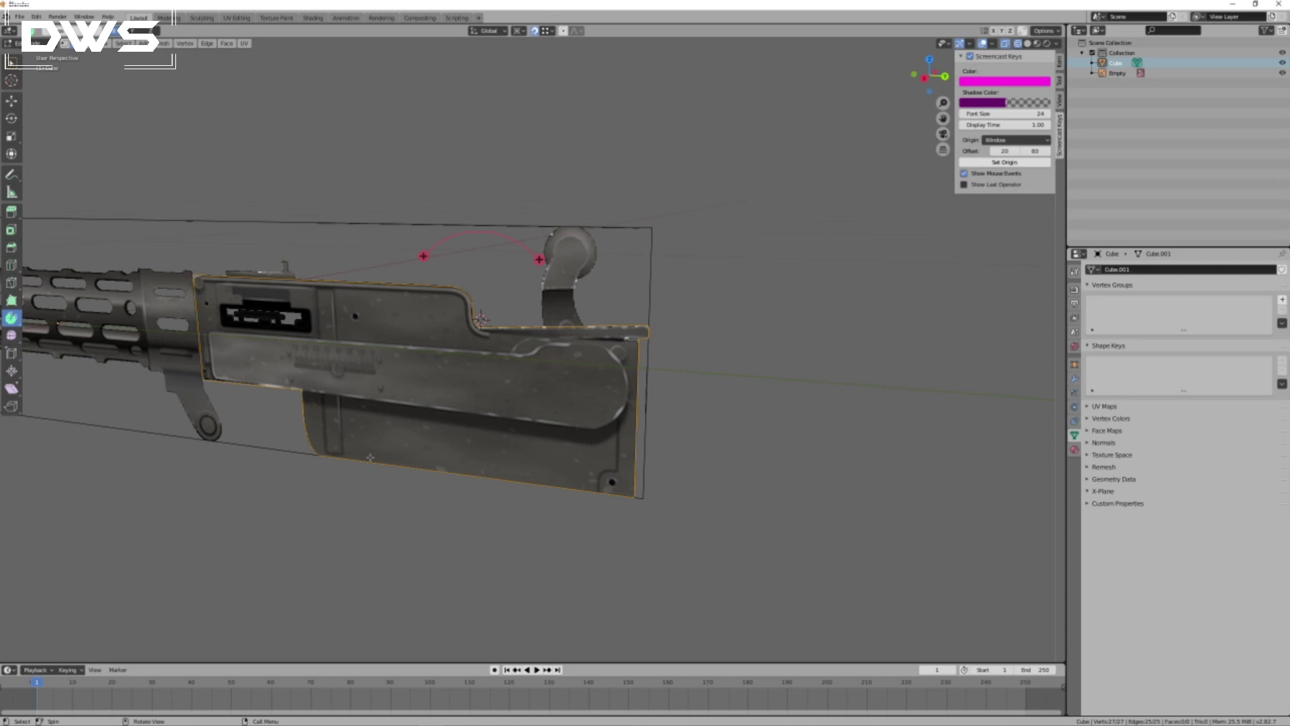
pyautogui.press('KP_3')
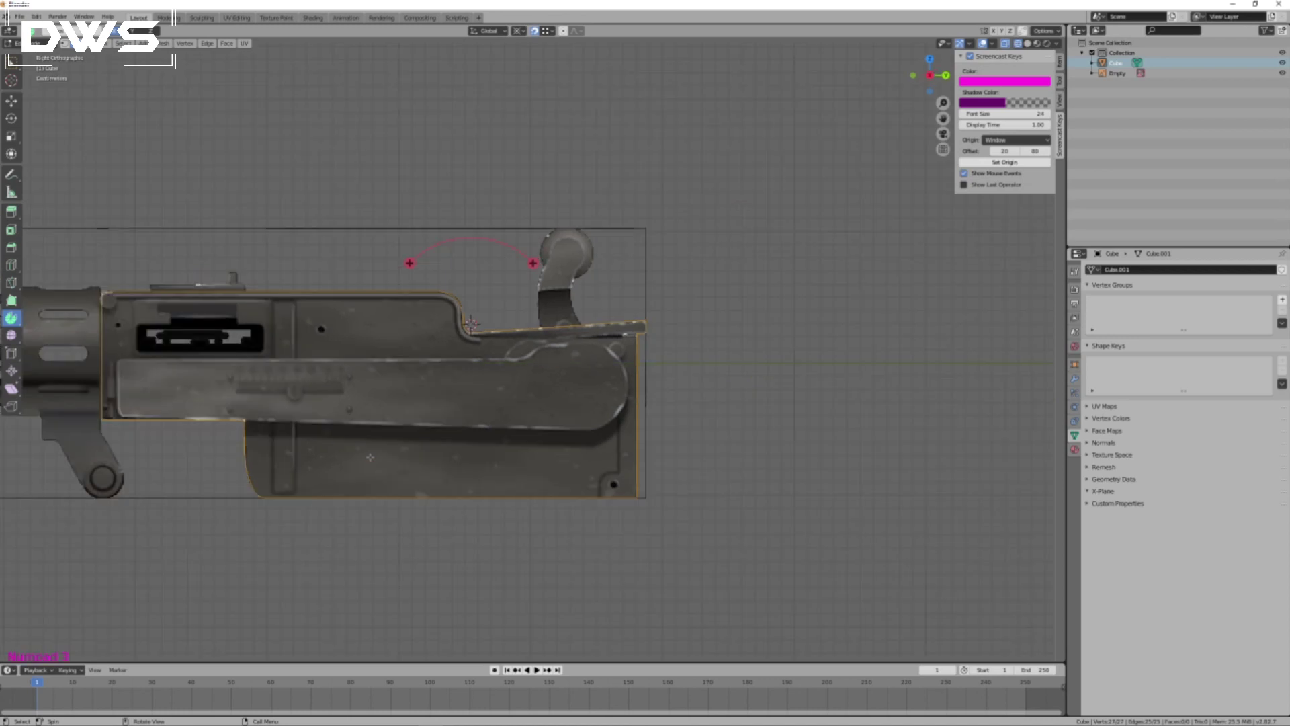
pyautogui.scroll(1, 76, 340)
pyautogui.scroll(-1, 76, 340)
pyautogui.keyDown('shift'); pyautogui.moveTo(76, 340); pyautogui.dragTo(473, 342, button='middle'); pyautogui.keyUp('shift')
pyautogui.scroll(2, 473, 342)
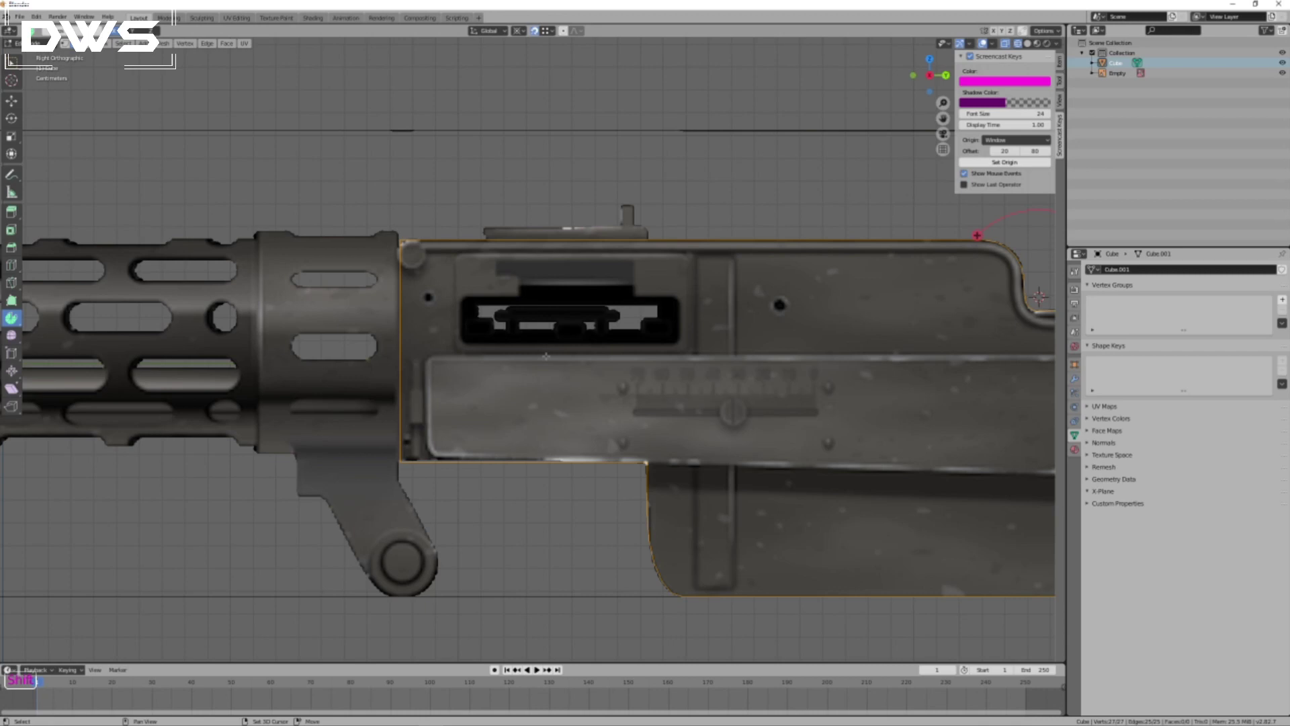
# Add a plane to the mesh with its Y rotation set to 90°.
pyautogui.hotkey('shift', 'a')
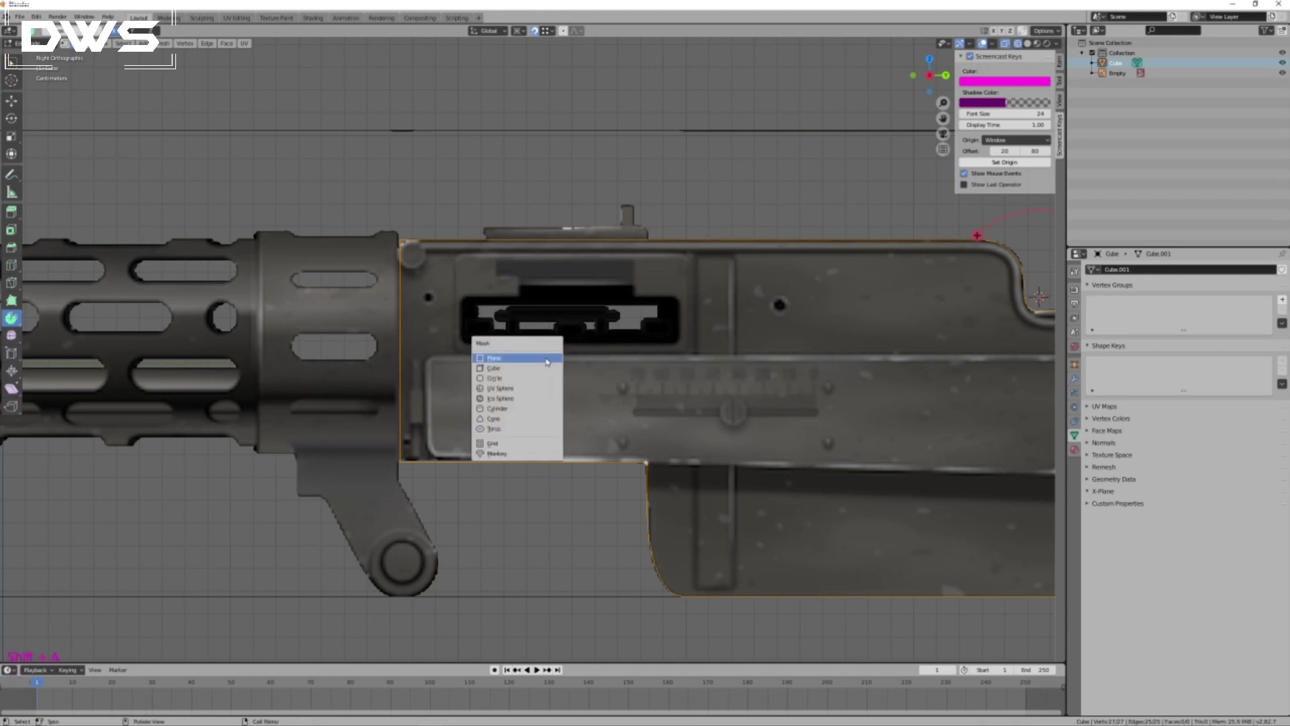
pyautogui.click(545, 358)
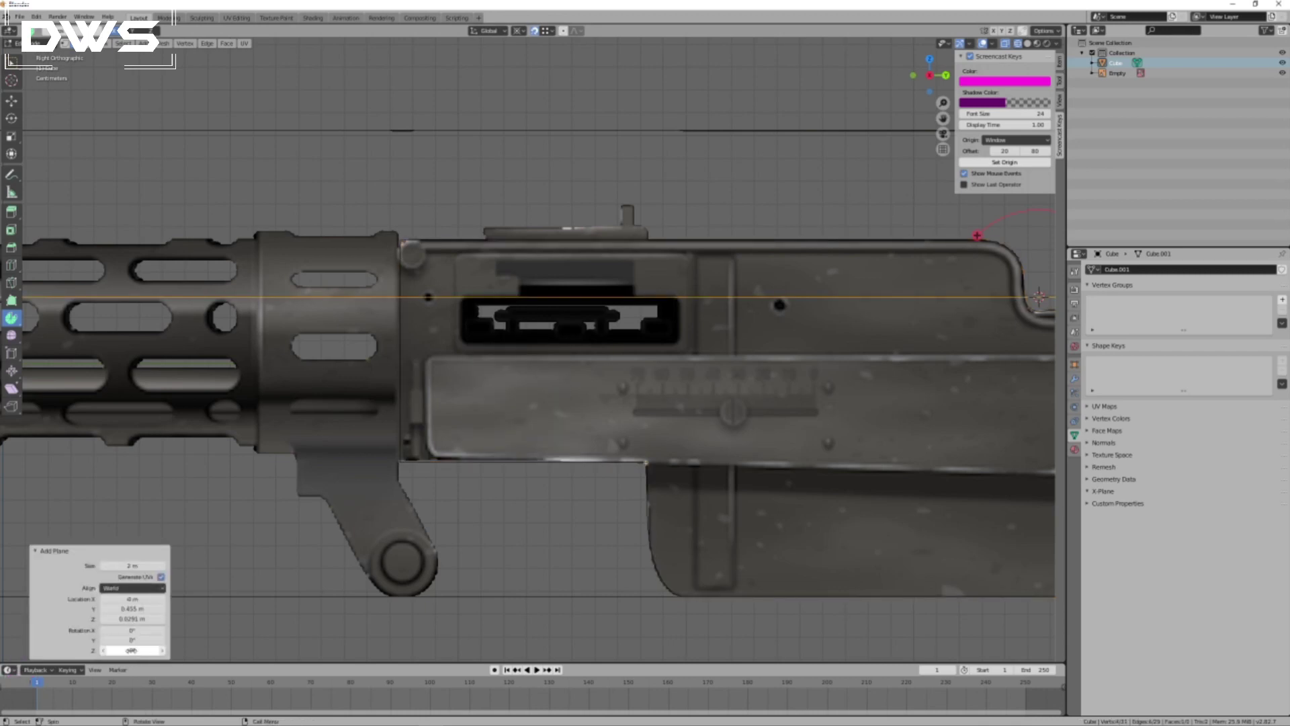
pyautogui.click(107, 639)
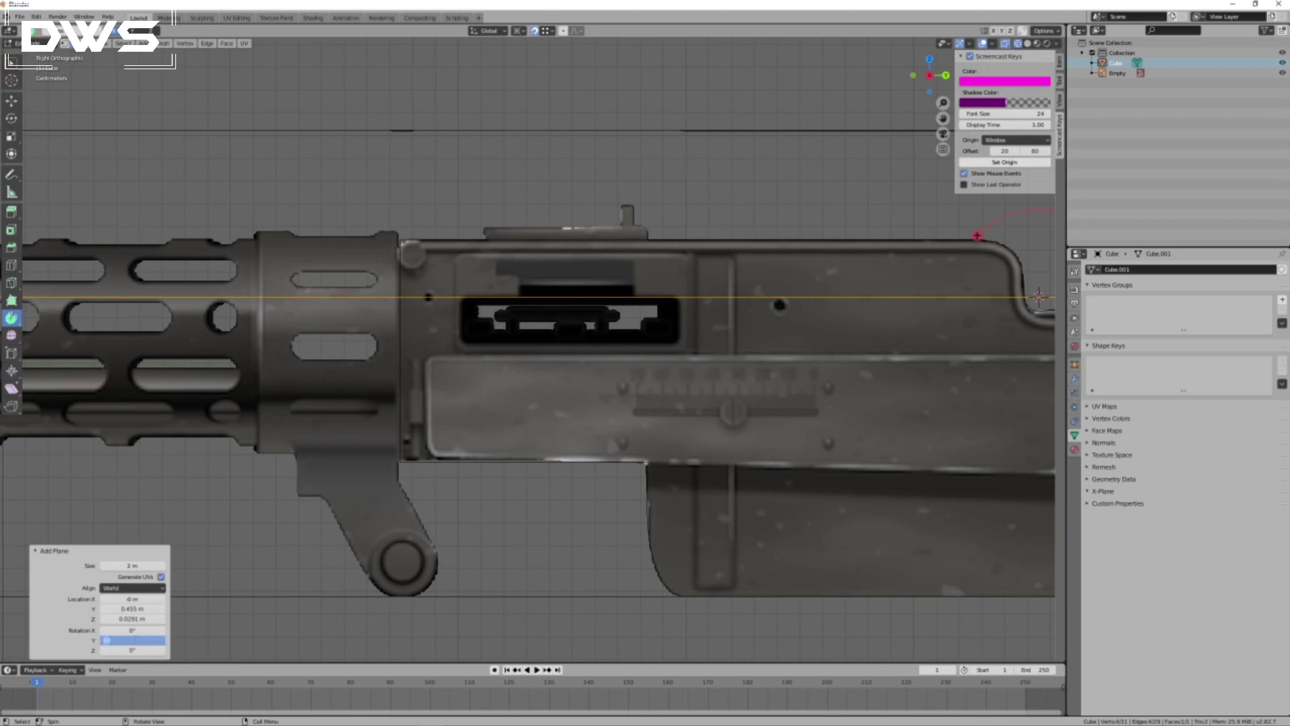
pyautogui.write('90')
pyautogui.press('Return')
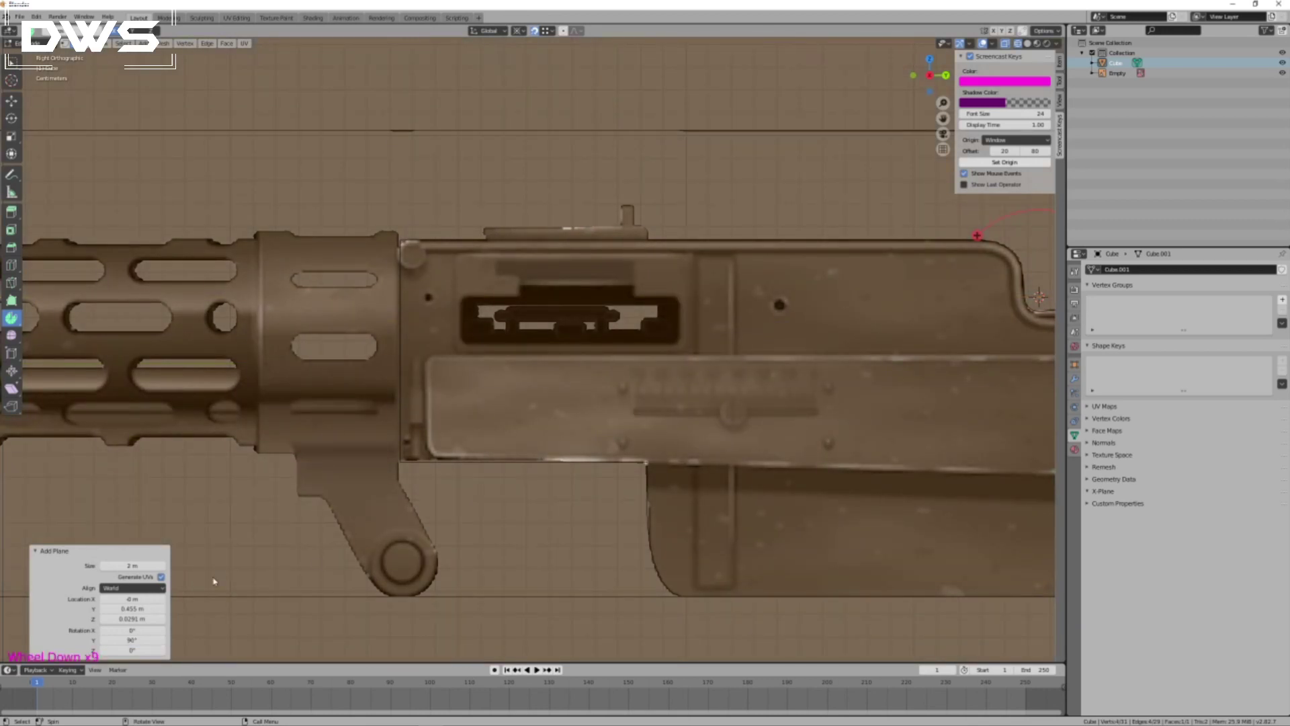
# Scale the plane down to about 0.03 and move it to the receiver's upper front corner.
pyautogui.scroll(-20, 631, 378)
pyautogui.scroll(4, 630, 378)
pyautogui.scroll(-2, 619, 375)
pyautogui.press('s')
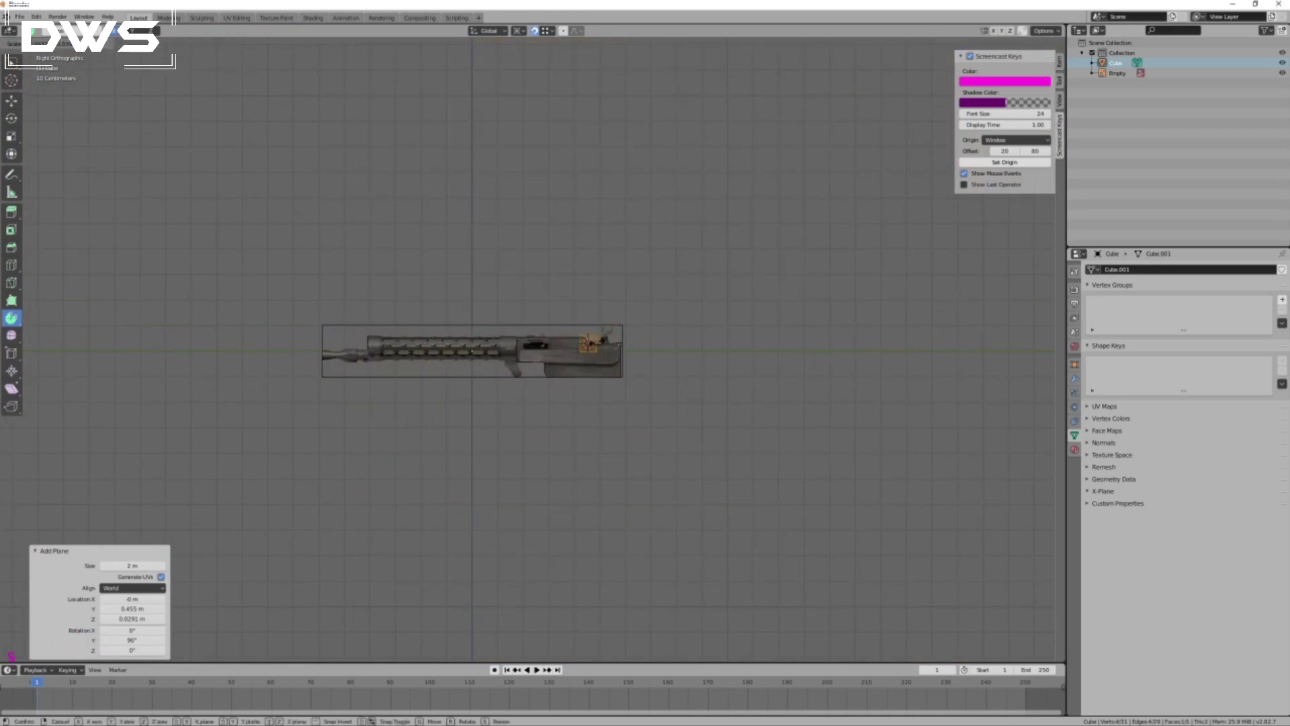
pyautogui.click(589, 342)
pyautogui.press('g')
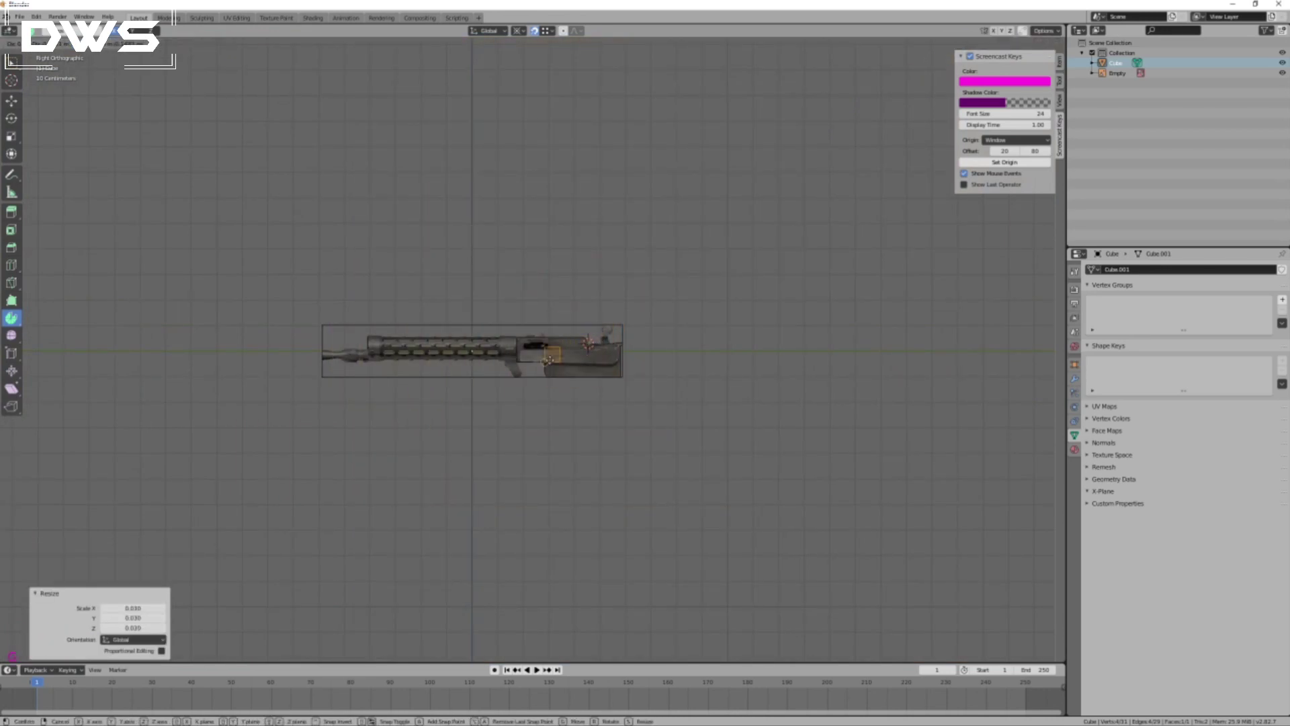
pyautogui.click(524, 346)
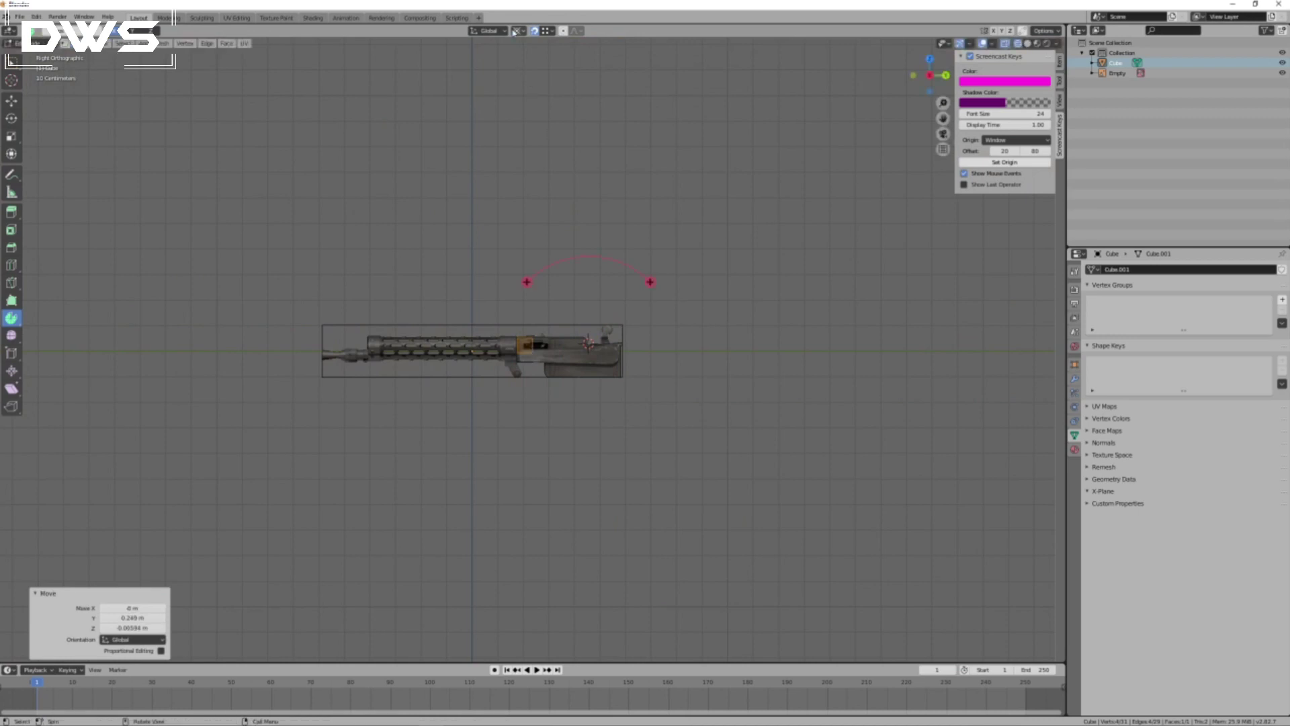
# With snapping off, move the plane so its upper front corner meets the black slot's upper front corner.
pyautogui.scroll(13, 538, 333)
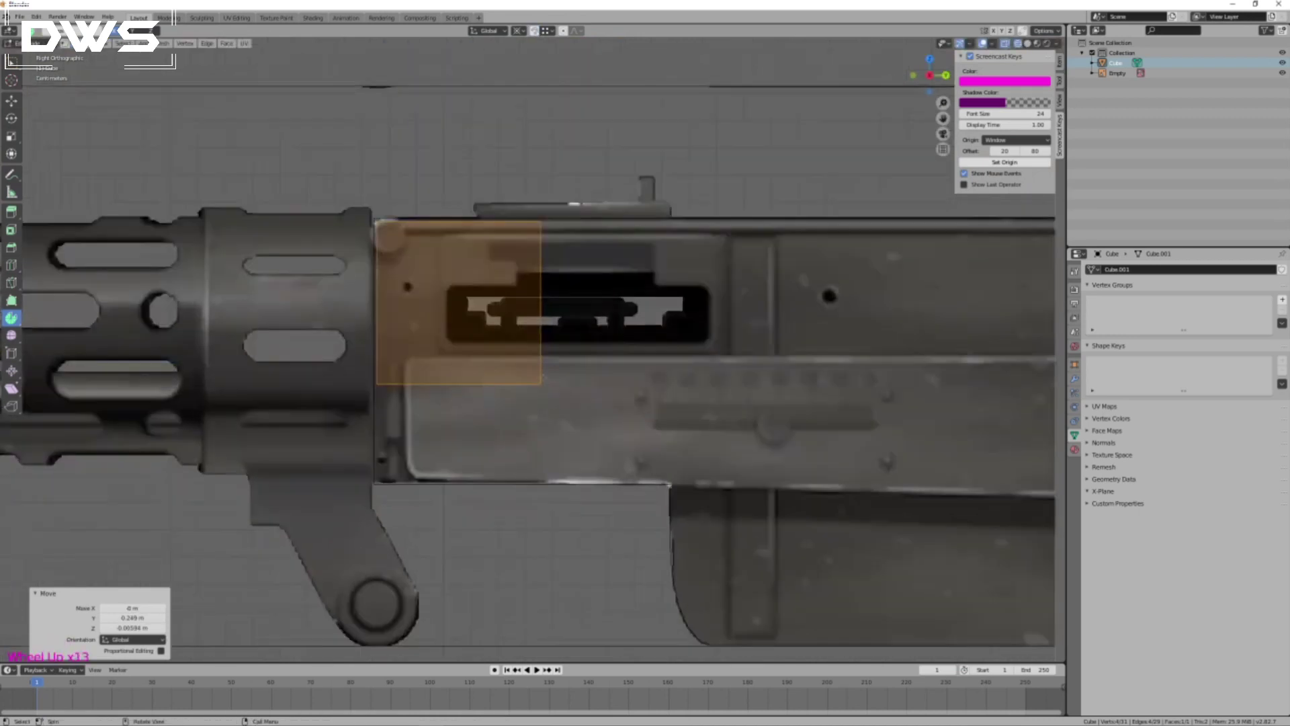
pyautogui.press('g')
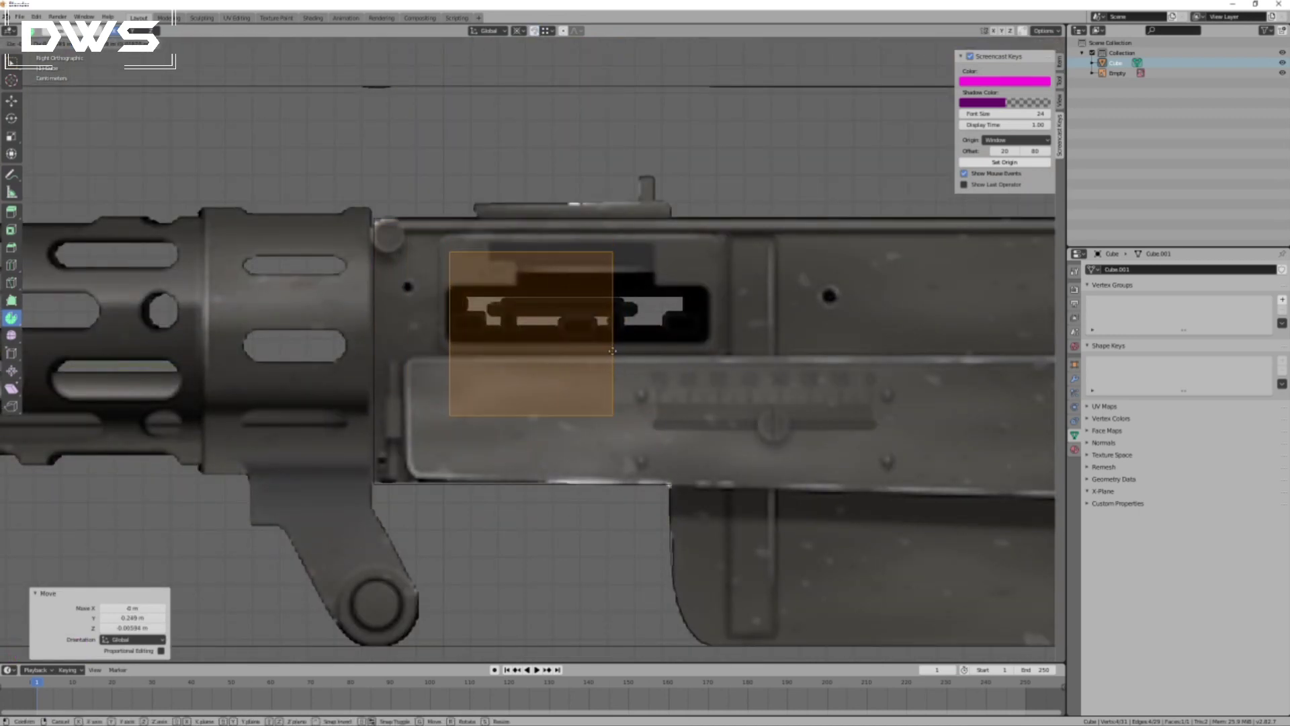
pyautogui.click(609, 381)
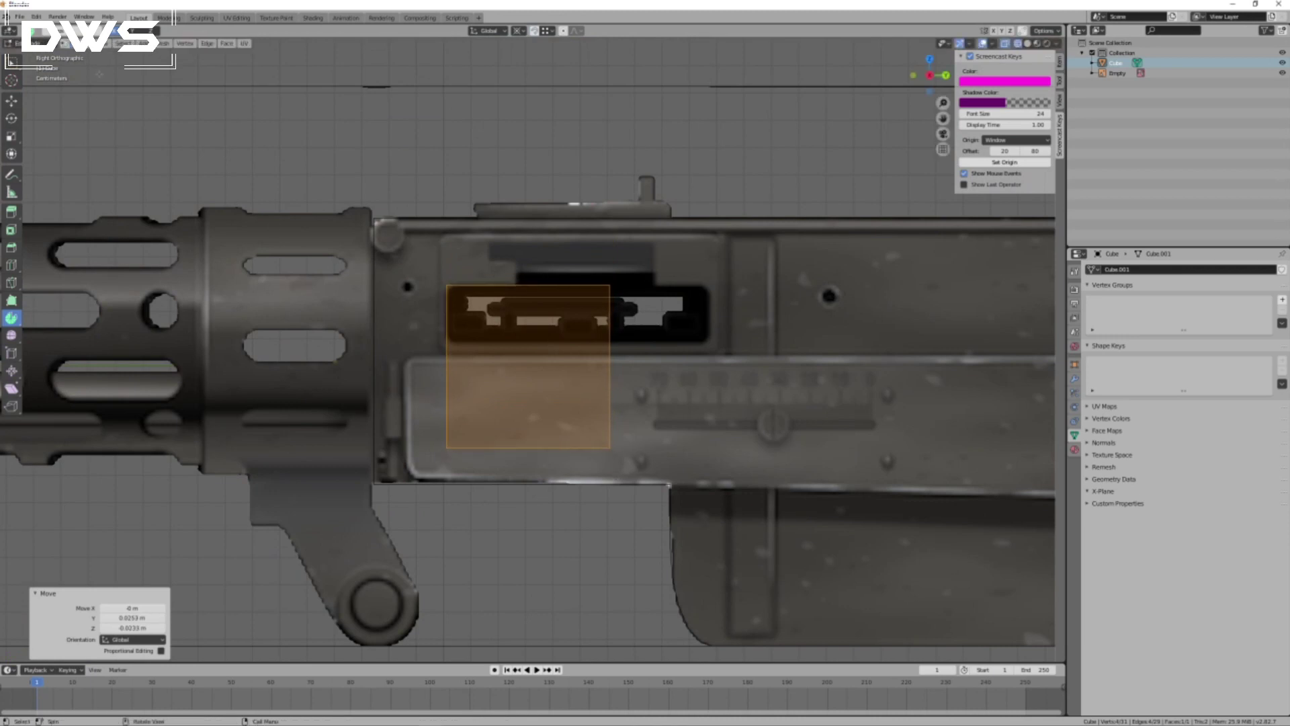
# Fit the plane to the black slot: raise its lower edge about 0.038 m and move its rear edge back about 0.036 m.
pyautogui.click(607, 469)
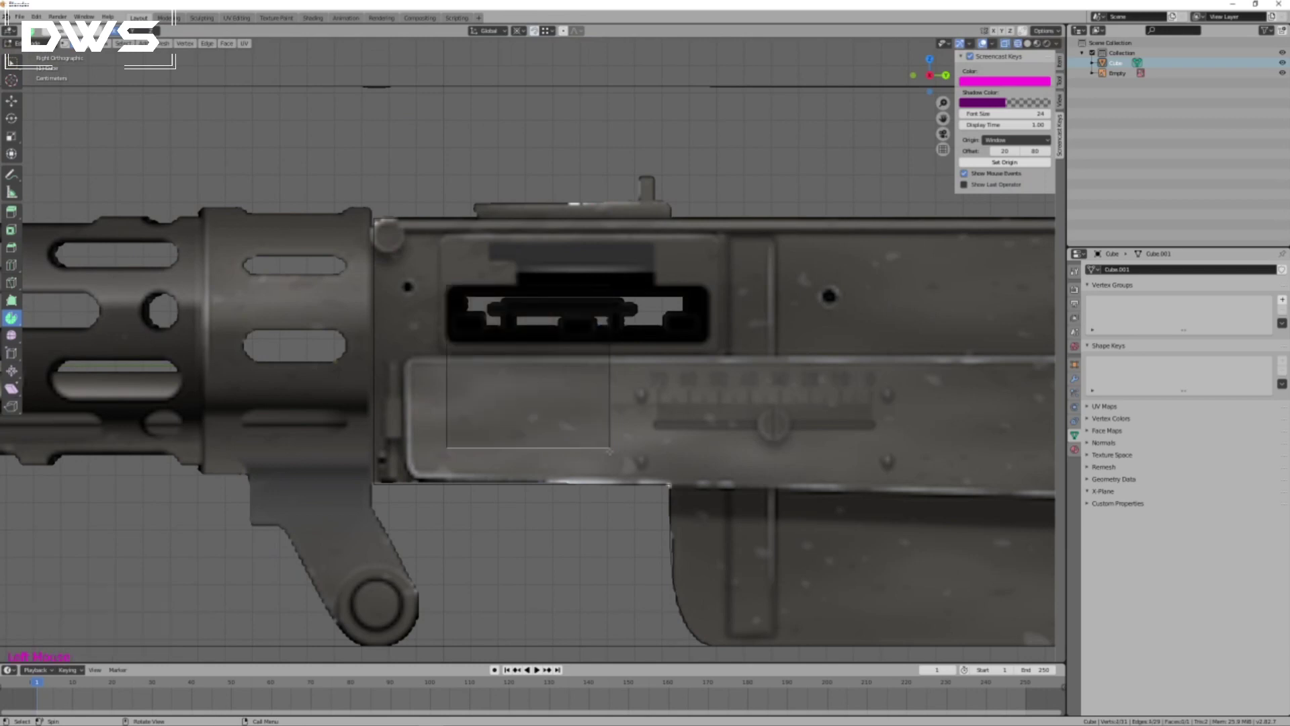
pyautogui.press('g')
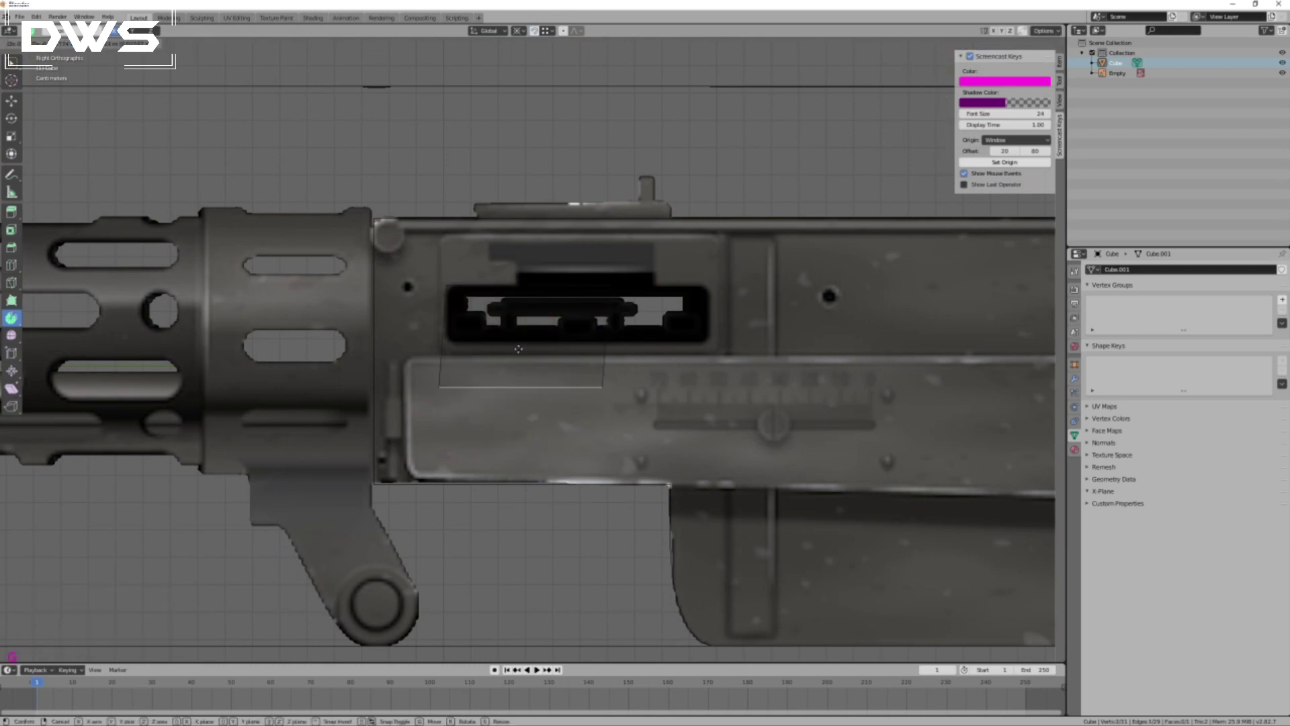
pyautogui.press('z')
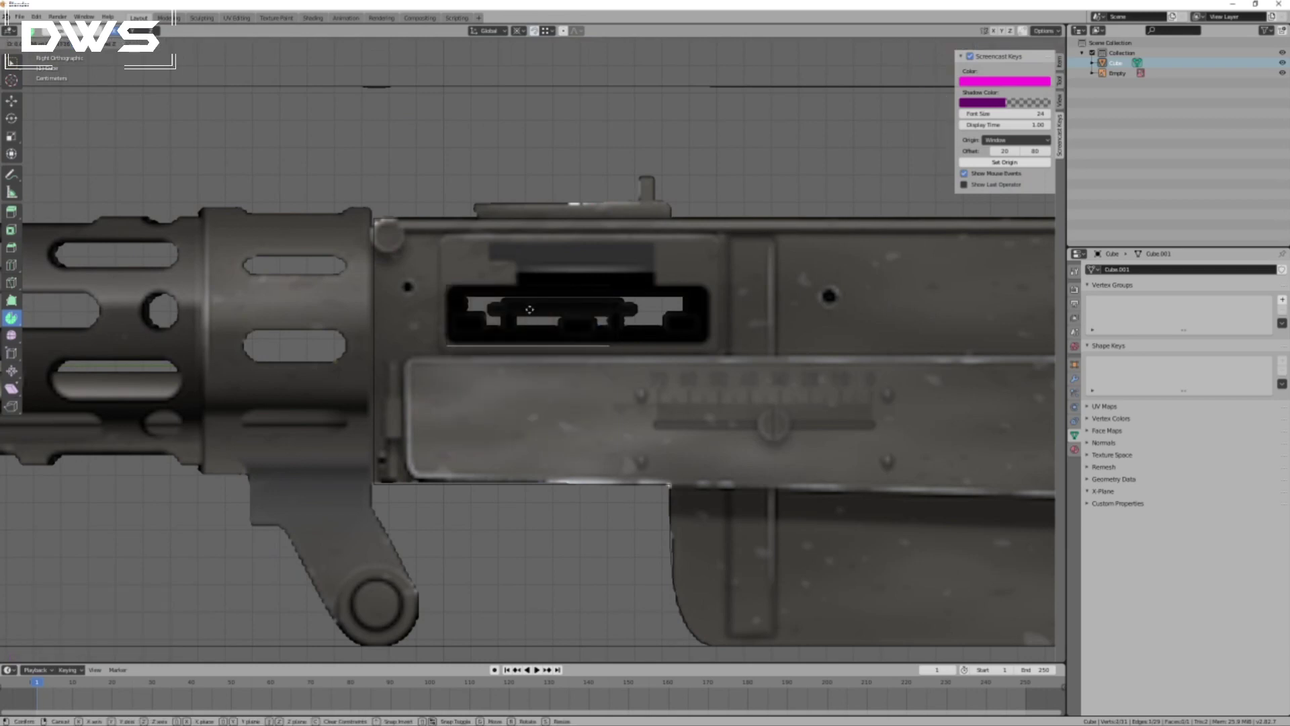
pyautogui.click(531, 307)
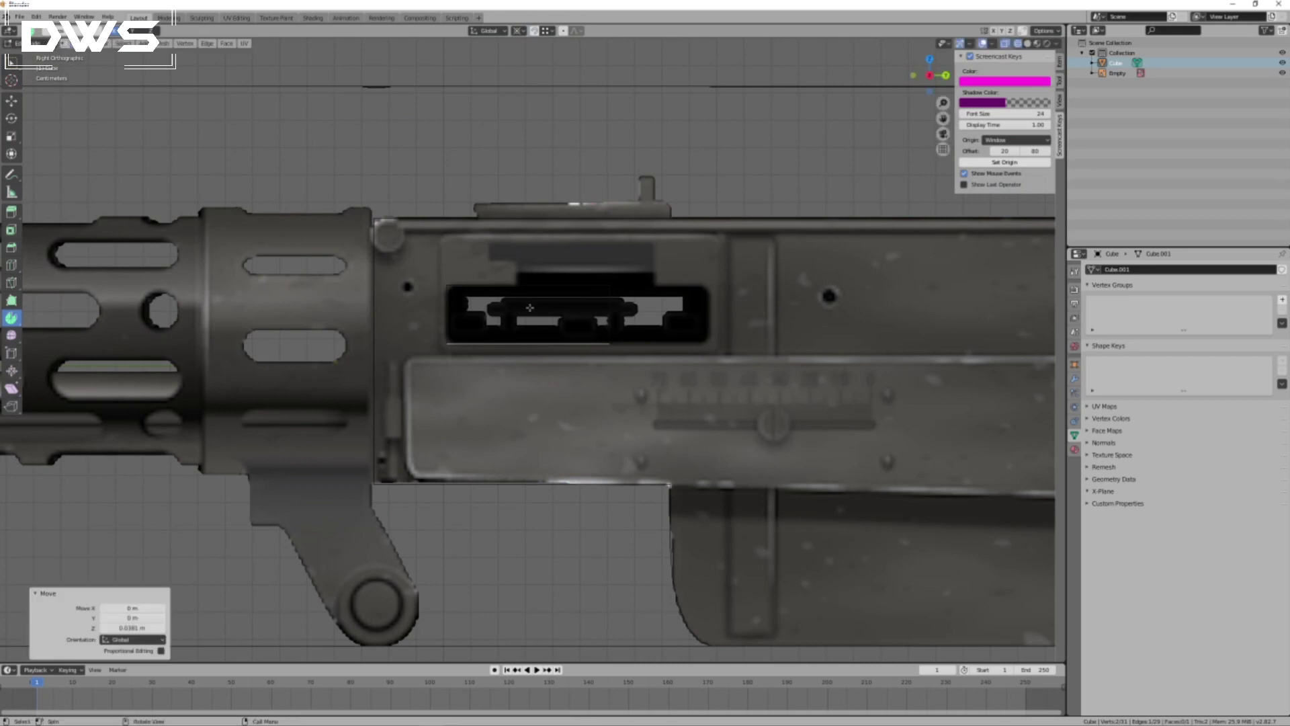
pyautogui.click(611, 321)
pyautogui.press('g')
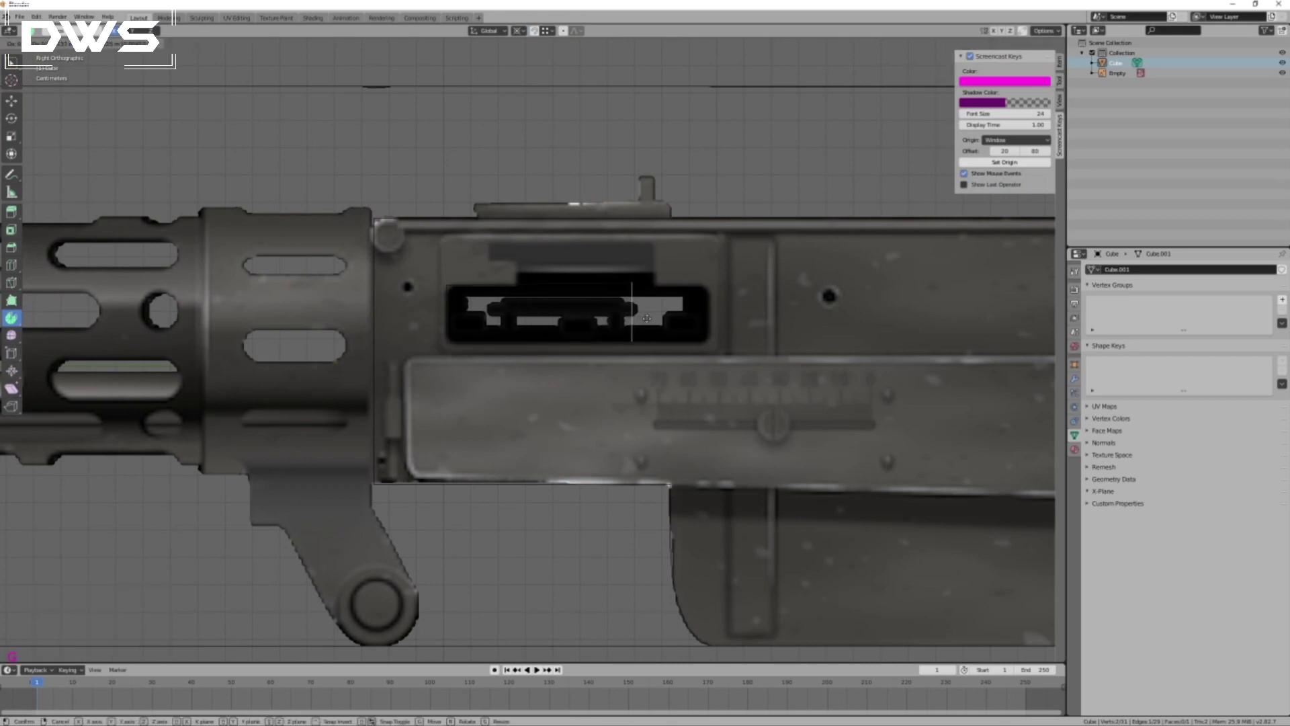
pyautogui.press('y')
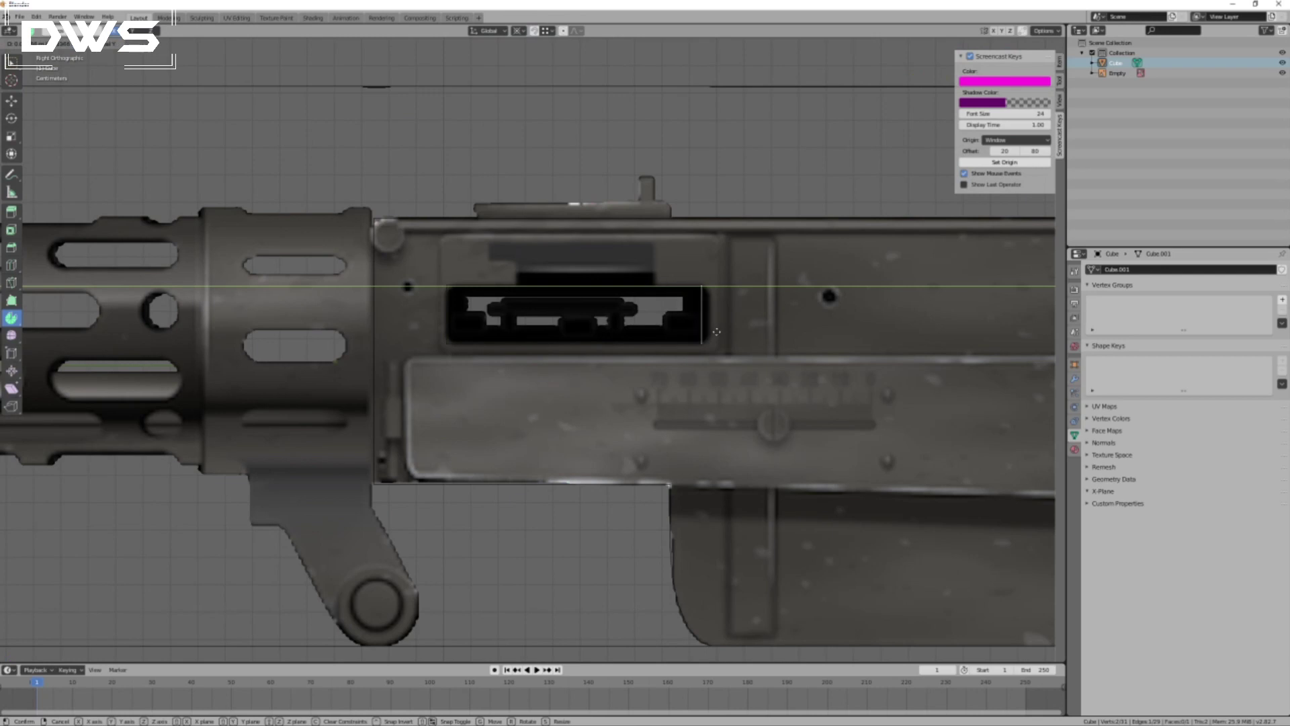
pyautogui.click(722, 334)
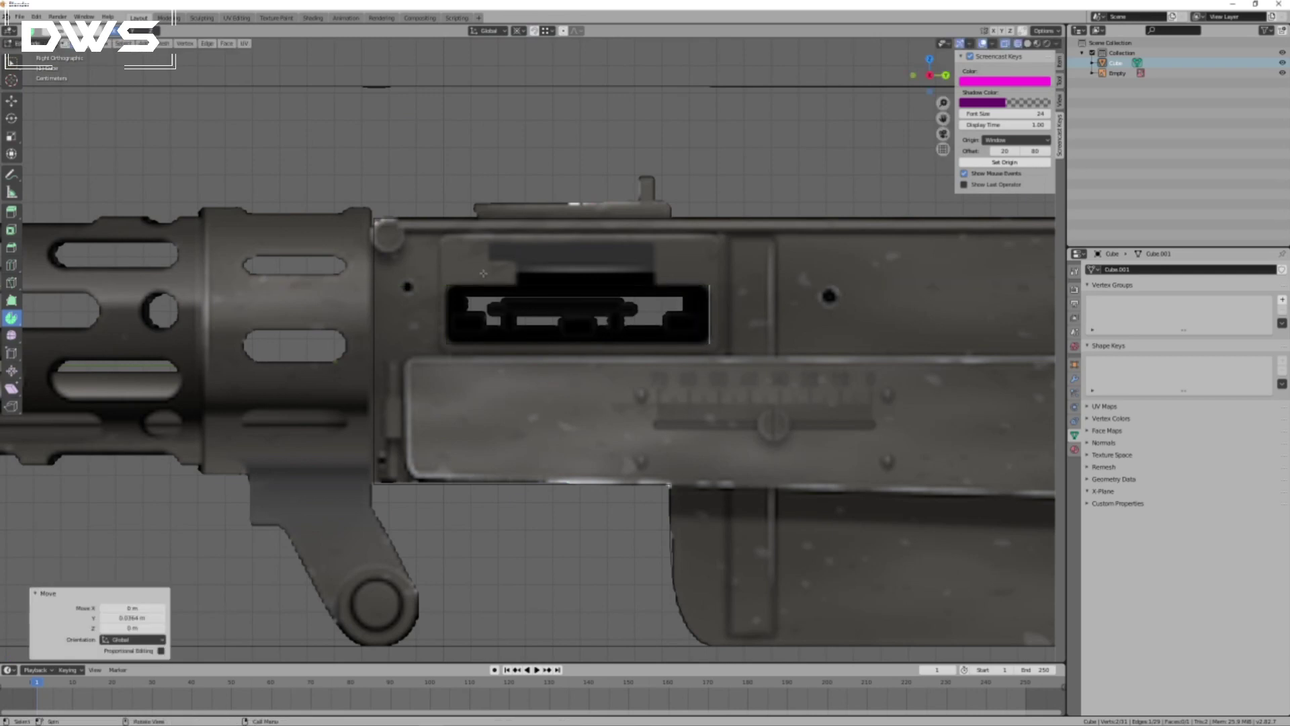
# Hide the reference image, showing it again briefly to compare the receiver and slot outlines with it.
pyautogui.scroll(-3, 729, 424)
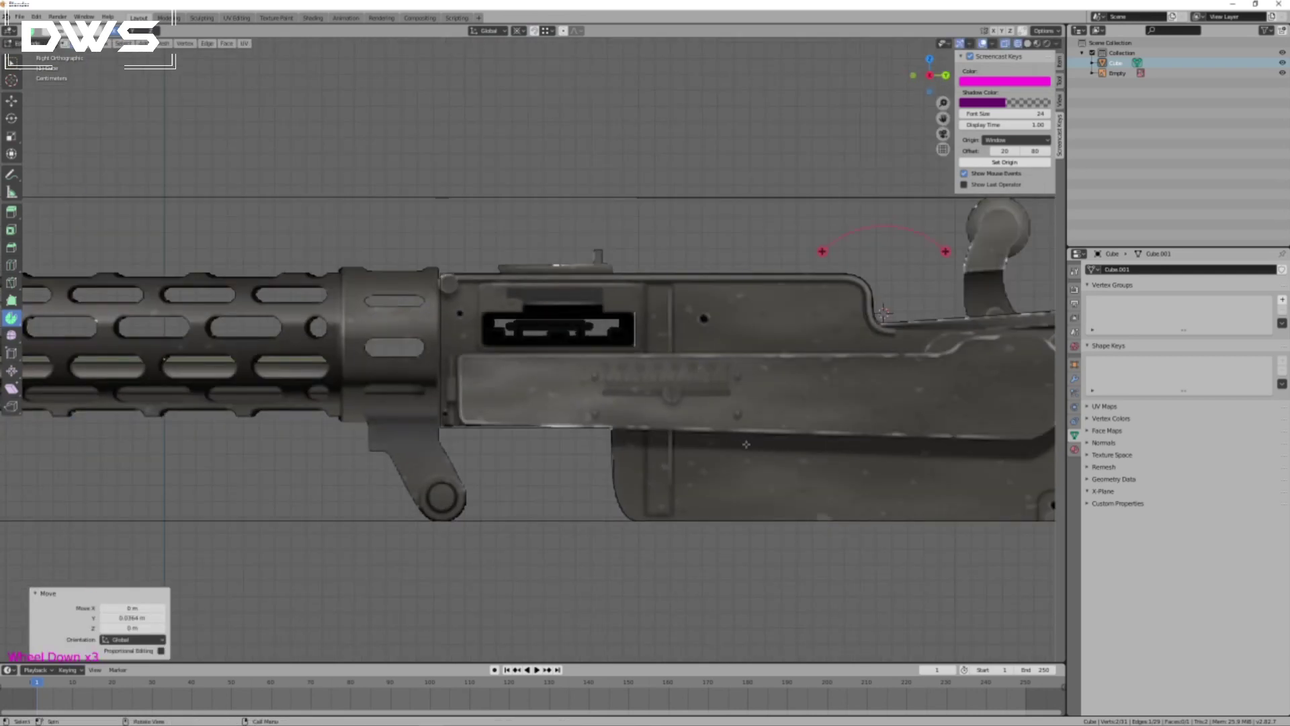
pyautogui.scroll(1, 765, 478)
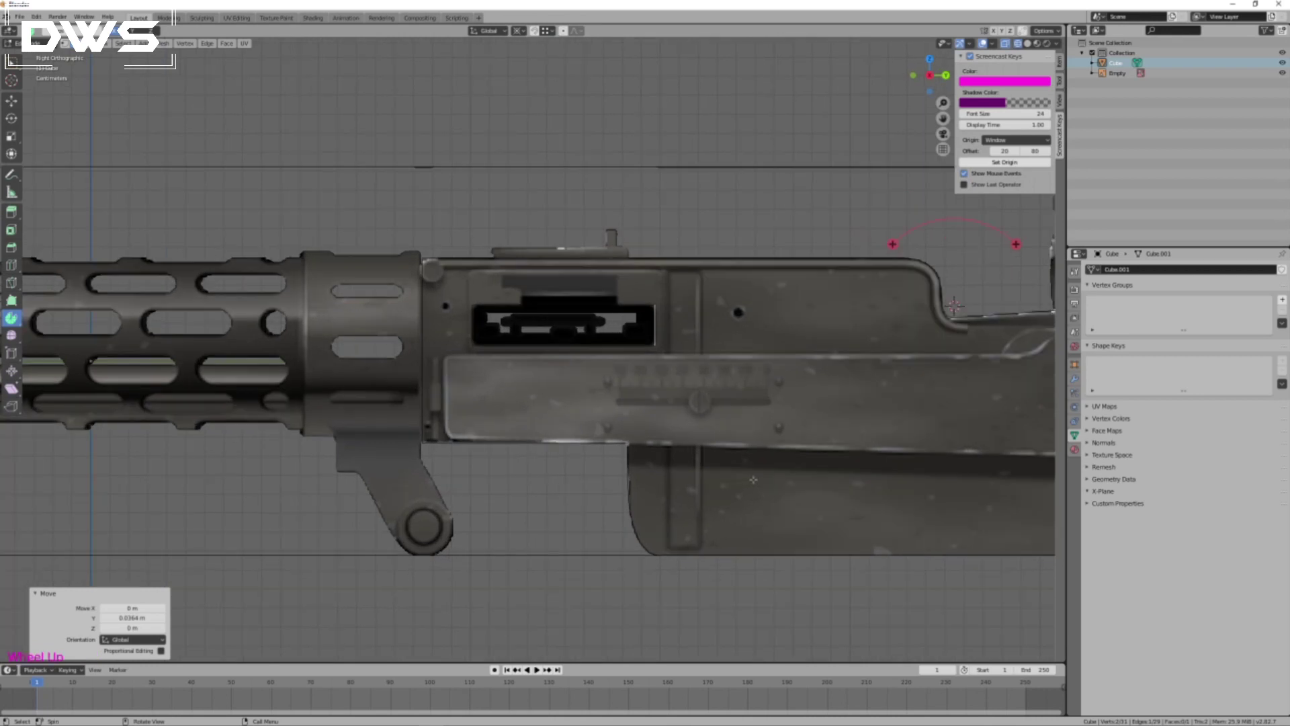
pyautogui.click(1282, 73)
pyautogui.moveTo(746, 403); pyautogui.dragTo(785, 416, button='middle')
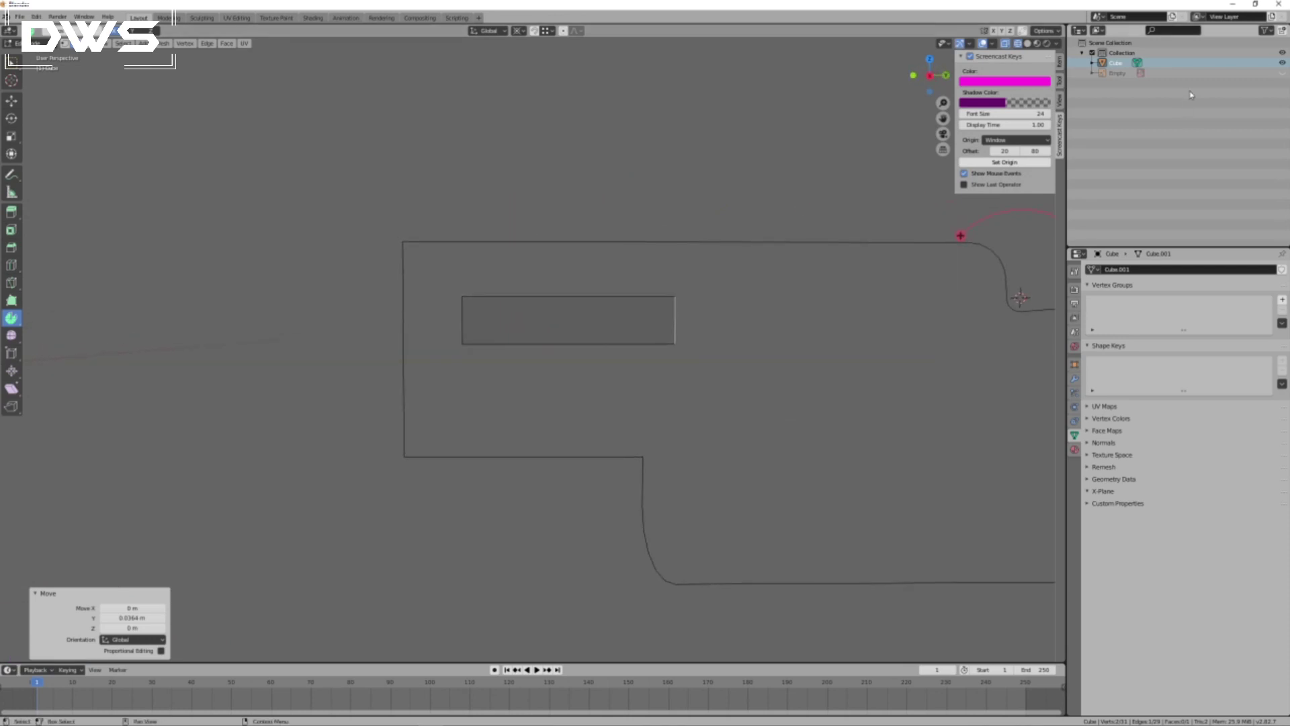
pyautogui.click(1282, 72)
pyautogui.moveTo(578, 336); pyautogui.dragTo(598, 365, button='middle')
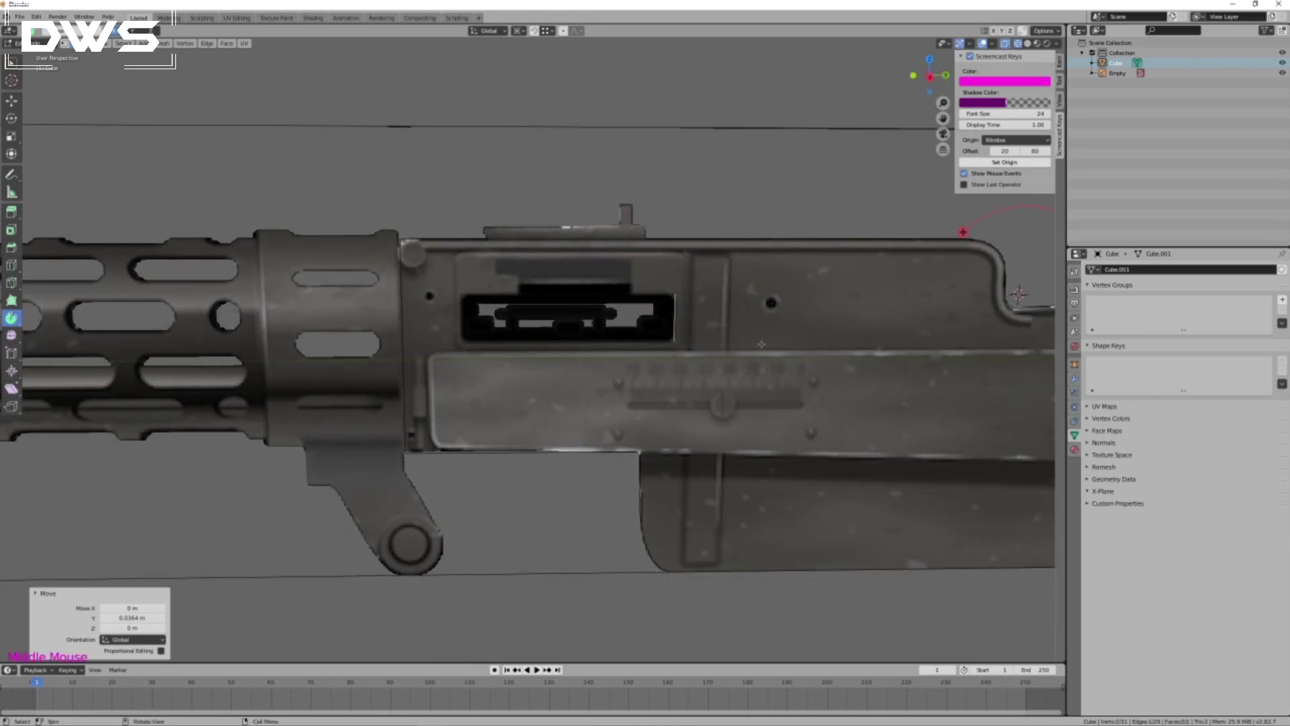
pyautogui.click(1282, 73)
pyautogui.moveTo(655, 393); pyautogui.dragTo(529, 317, button='middle')
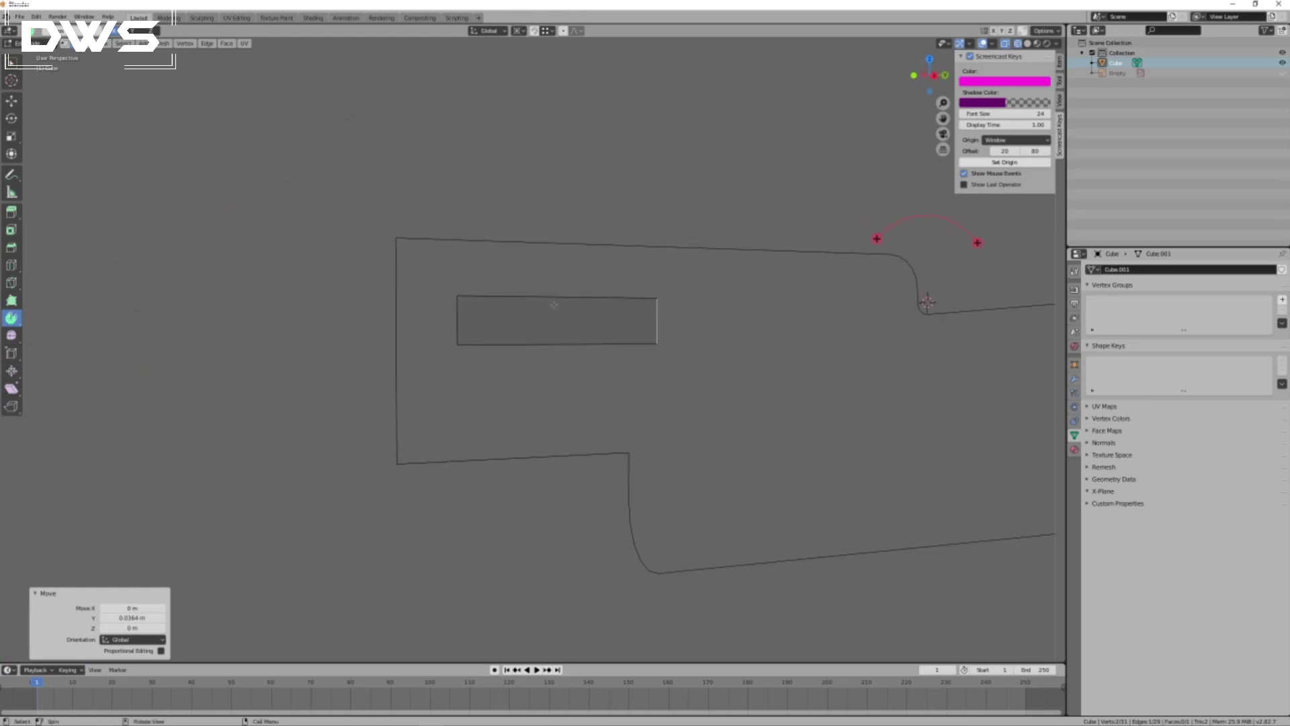
# Delete only the face of the slot plane, keeping its rectangular edge outline.
pyautogui.click(561, 320)
pyautogui.click(563, 321)
pyautogui.press('x')
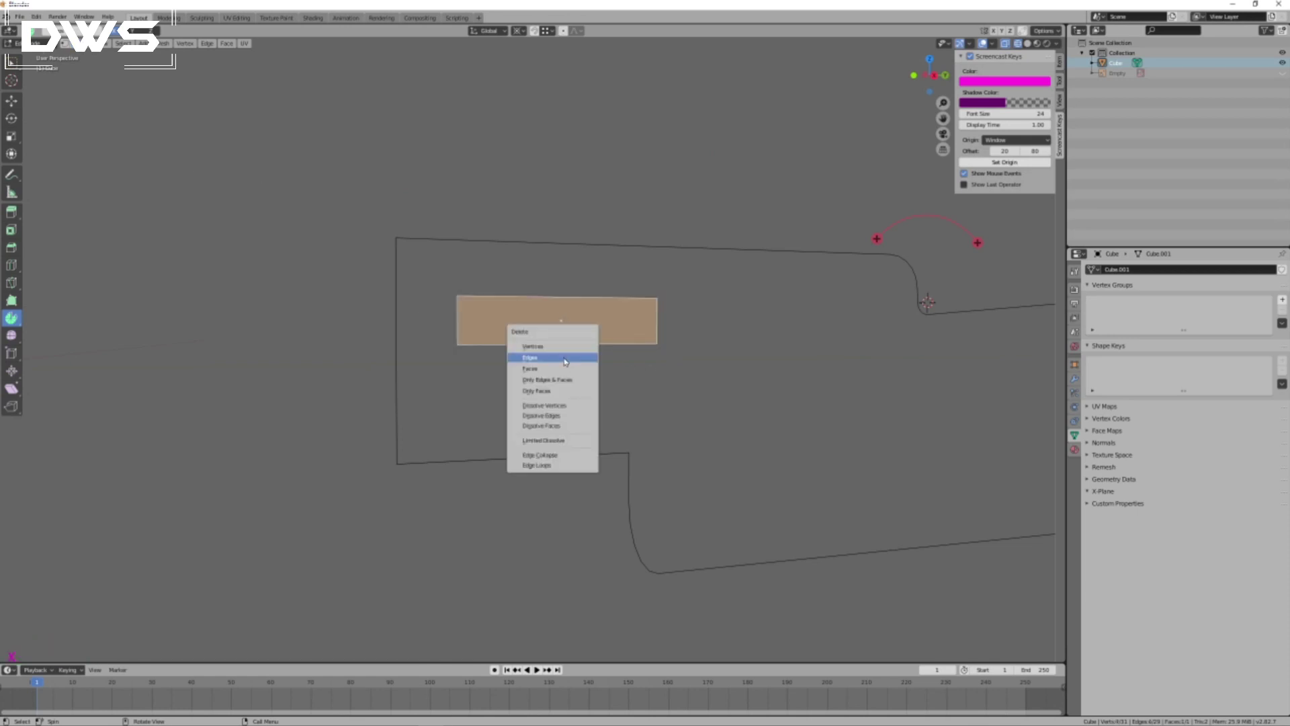
pyautogui.click(547, 391)
# Examine the receiver and slot outlines in perspective to plan the faces between them.
pyautogui.moveTo(572, 393); pyautogui.dragTo(793, 410, button='middle')
pyautogui.scroll(-1, 651, 363)
pyautogui.scroll(-1, 628, 407)
pyautogui.scroll(2, 614, 408)
pyautogui.moveTo(632, 437); pyautogui.dragTo(628, 408, button='middle')
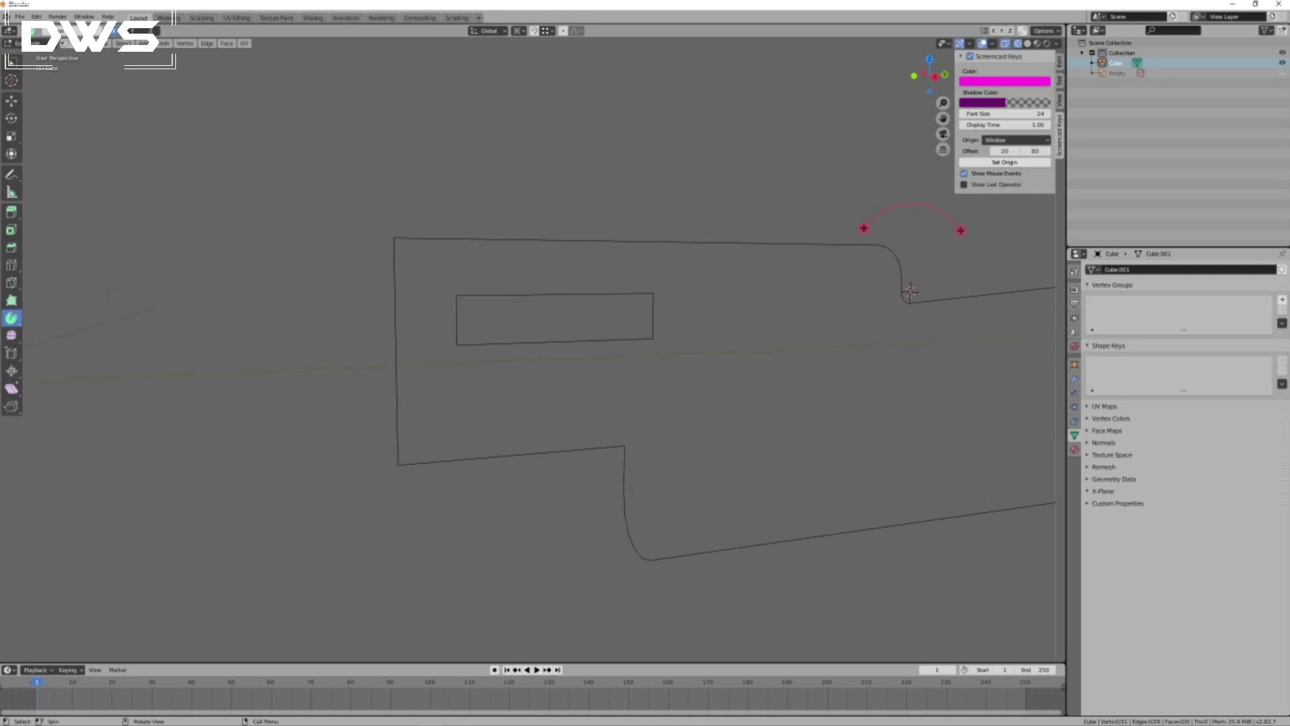
pyautogui.moveTo(786, 444); pyautogui.dragTo(645, 383, button='middle')
pyautogui.scroll(1, 652, 390)
pyautogui.scroll(-3, 658, 393)
pyautogui.scroll(1, 662, 397)
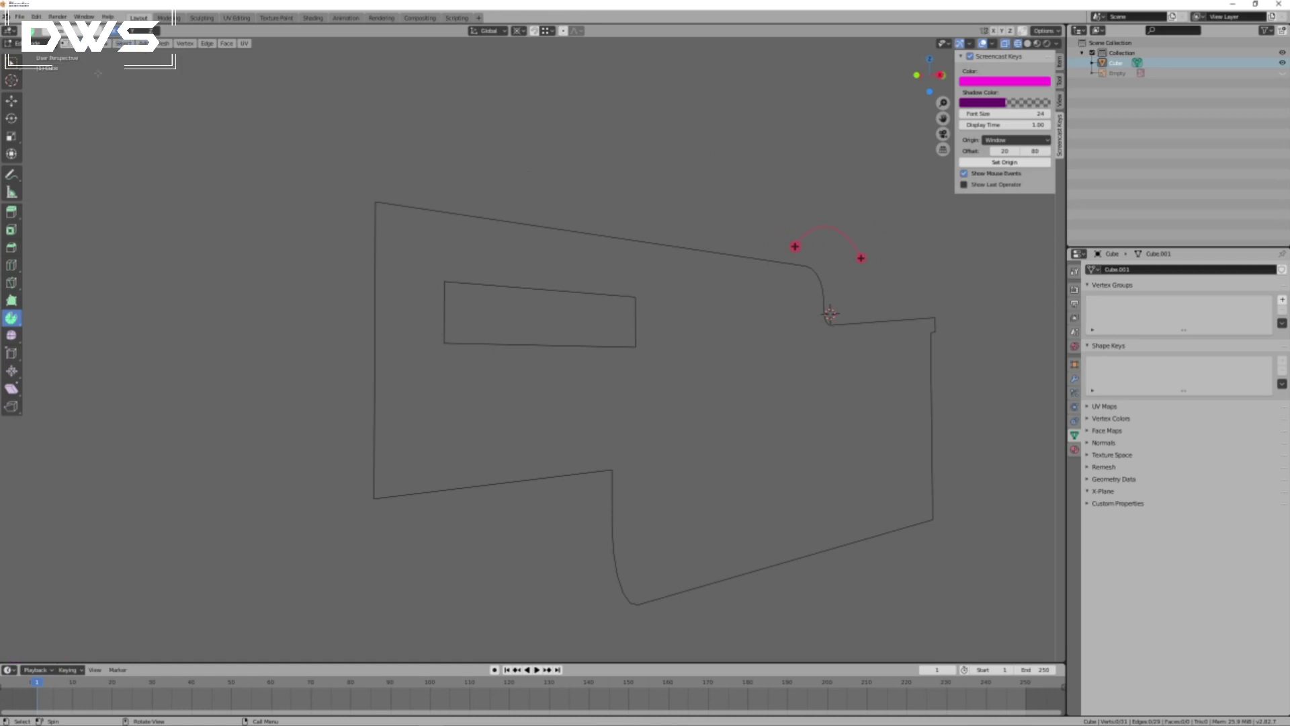
# In vertex selection mode and right side view, fill a face between the slot's lower edge and the receiver's lower front edge.
pyautogui.press('1')
pyautogui.moveTo(353, 329); pyautogui.dragTo(384, 350)
pyautogui.press('Escape')
pyautogui.press('Escape')
pyautogui.press('Escape')
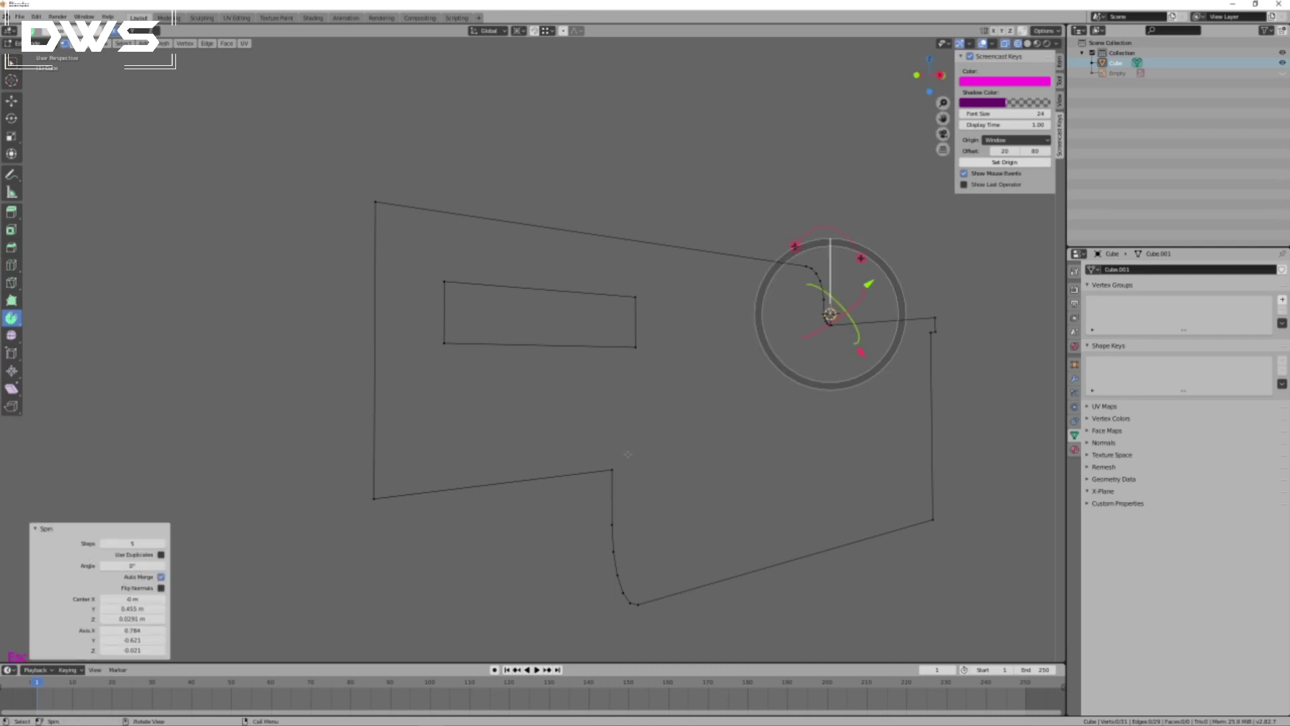
pyautogui.press('KP_3')
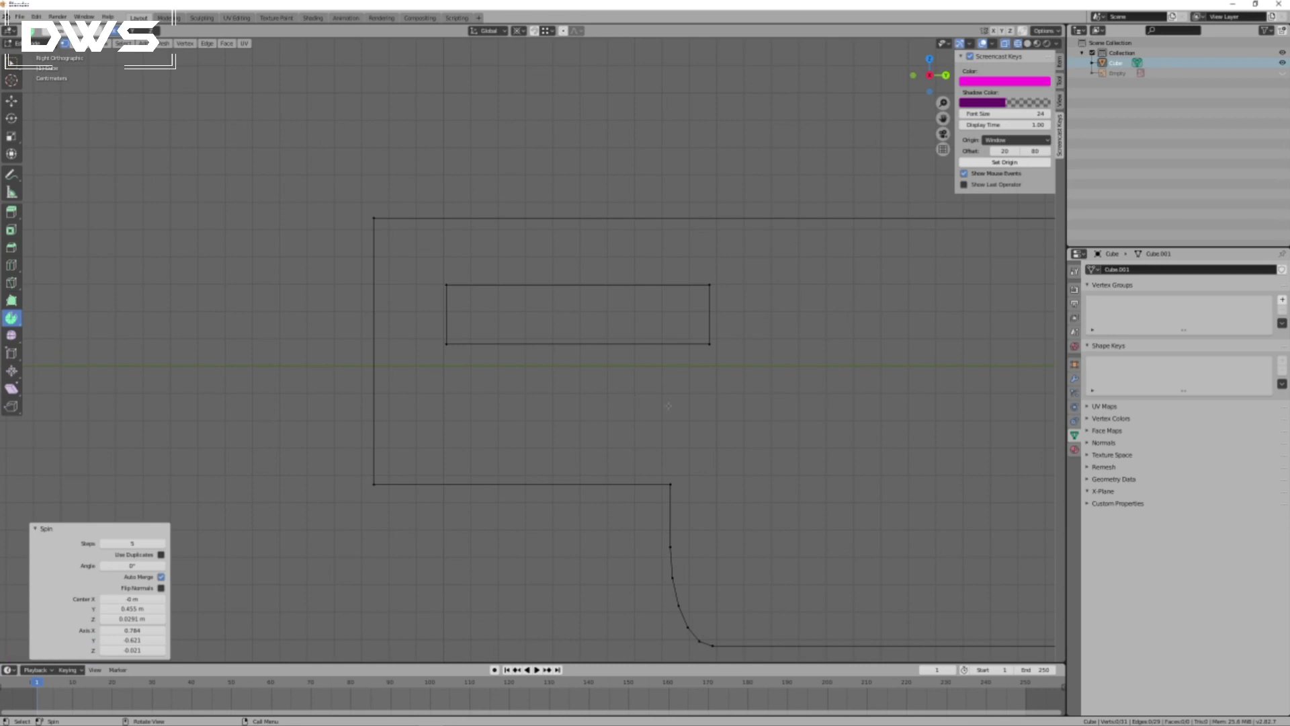
pyautogui.moveTo(337, 321); pyautogui.dragTo(781, 510)
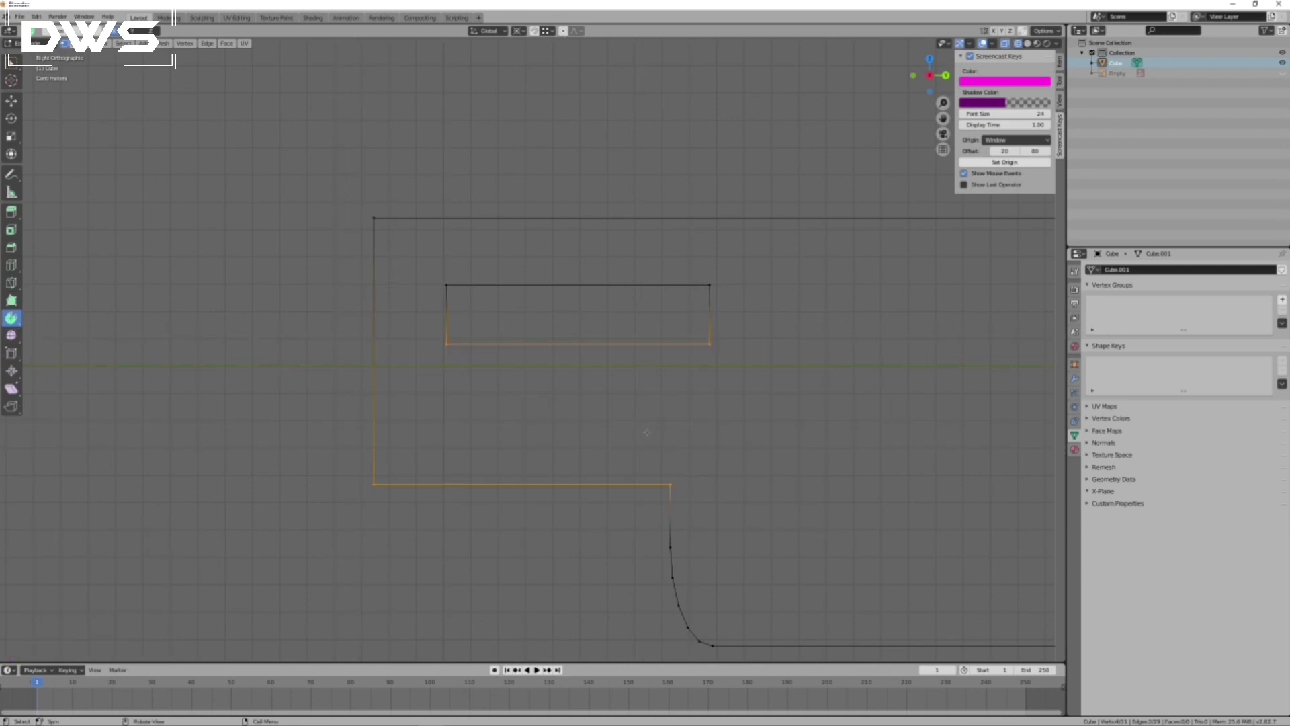
pyautogui.press('f')
# Fill a face between the receiver's front edge and the slot's front edge.
pyautogui.hotkey('alt', 'a')
pyautogui.press('b')
pyautogui.moveTo(341, 179); pyautogui.dragTo(481, 570)
pyautogui.moveTo(492, 578); pyautogui.dragTo(613, 447, button='middle')
# Fill a face between the receiver's upper edge and the slot's upper edge, leaving out the vertices of the small lower curve.
pyautogui.hotkey('alt', 'a')
pyautogui.press('b')
pyautogui.moveTo(341, 195); pyautogui.dragTo(1014, 304)
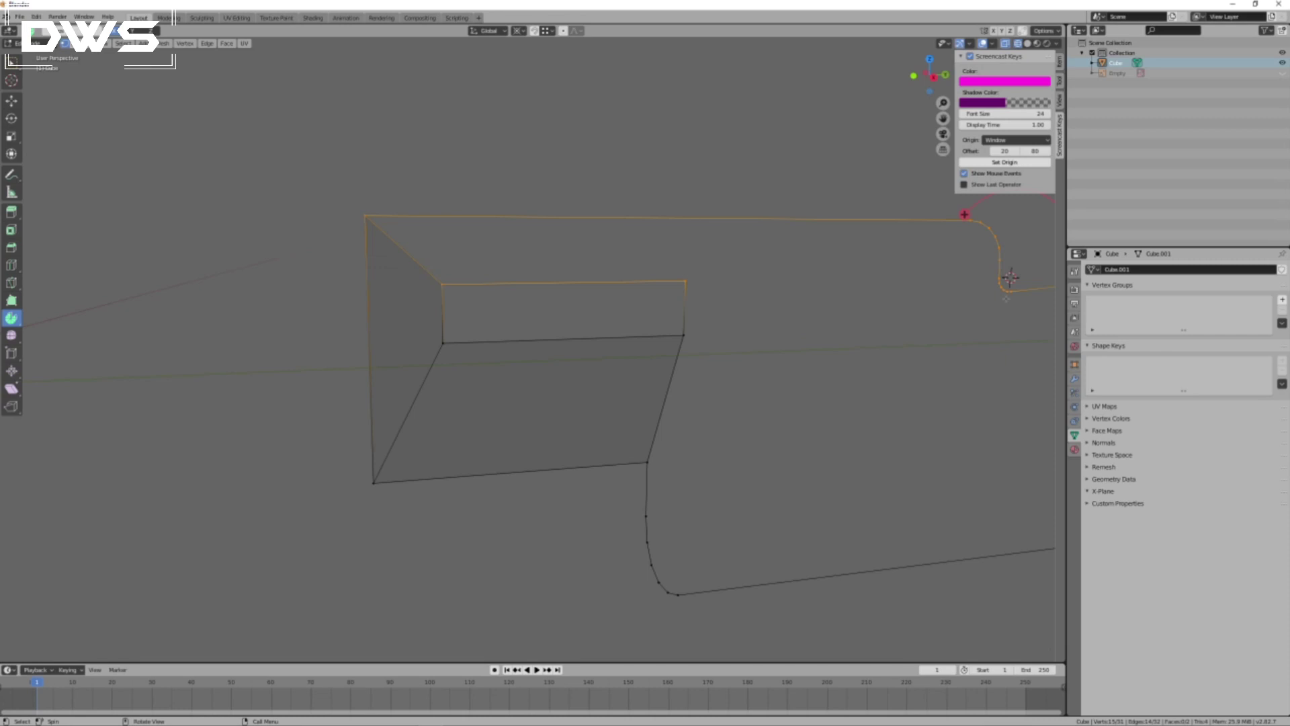
pyautogui.keyDown('shift'); pyautogui.click(1011, 277); pyautogui.keyUp('shift')
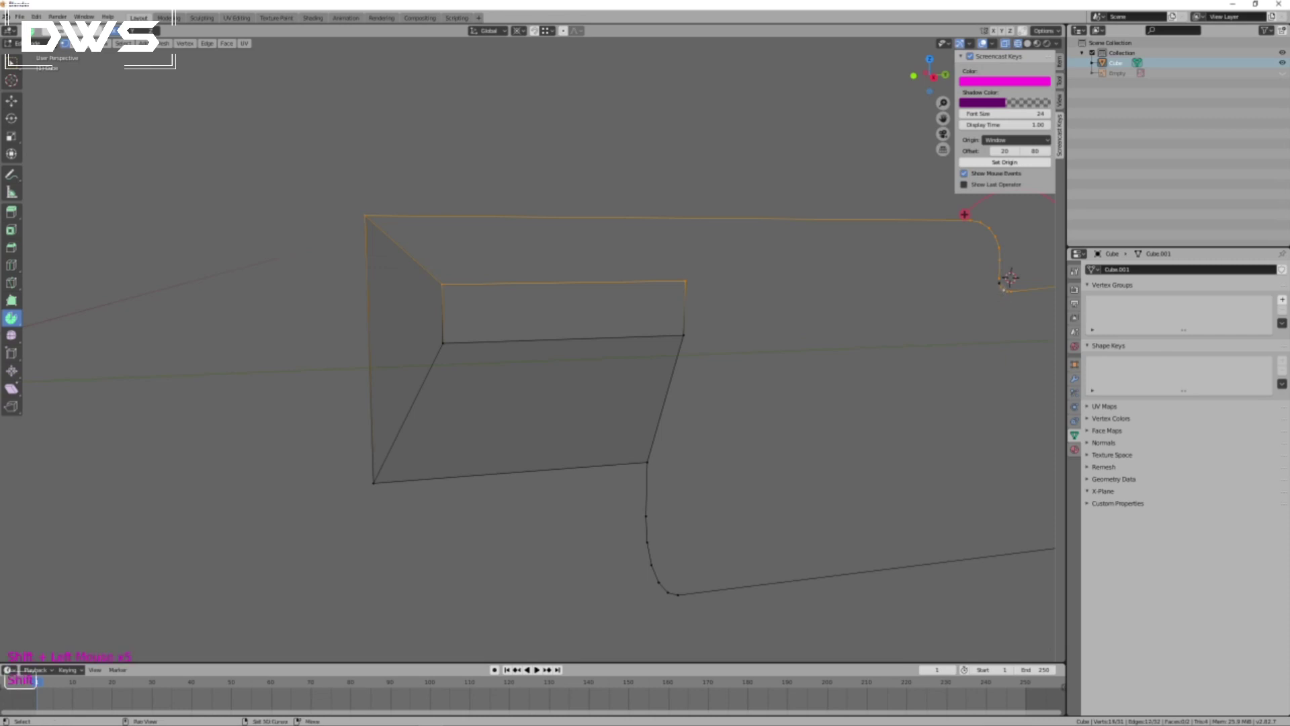
pyautogui.press('b')
pyautogui.moveTo(995, 284); pyautogui.dragTo(1014, 307, button='middle')
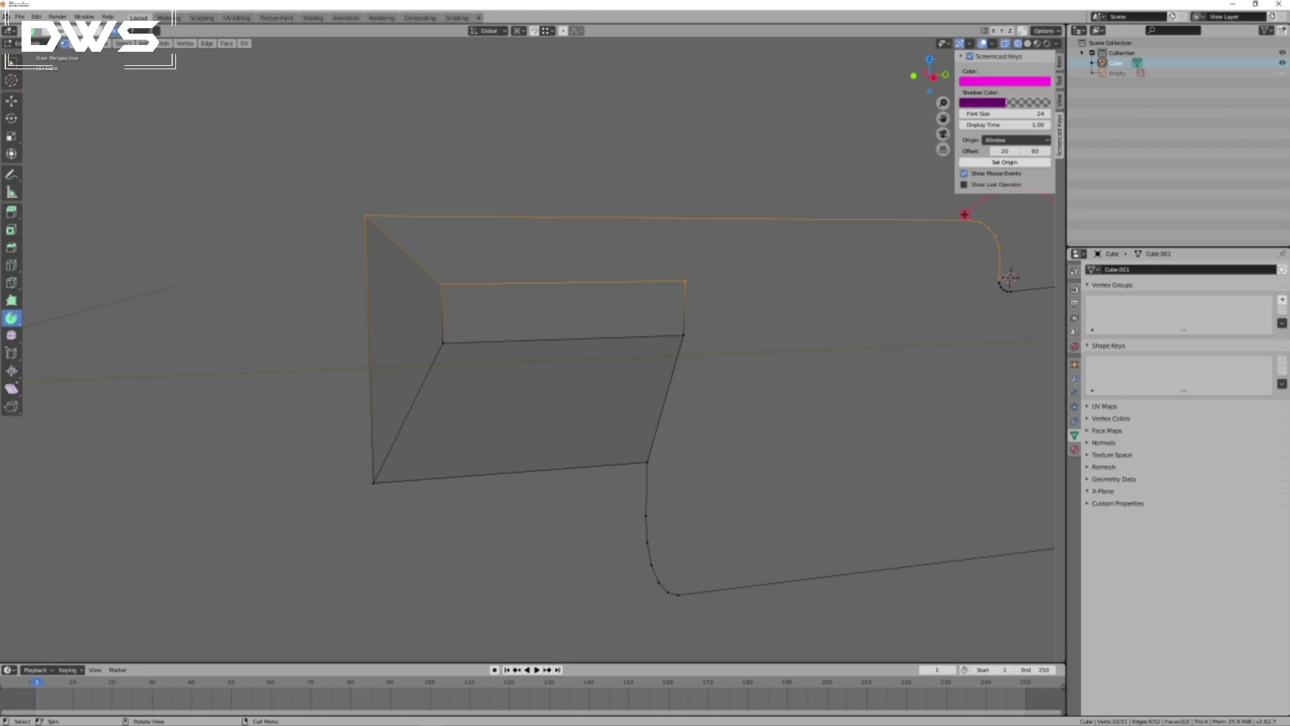
pyautogui.press('f')
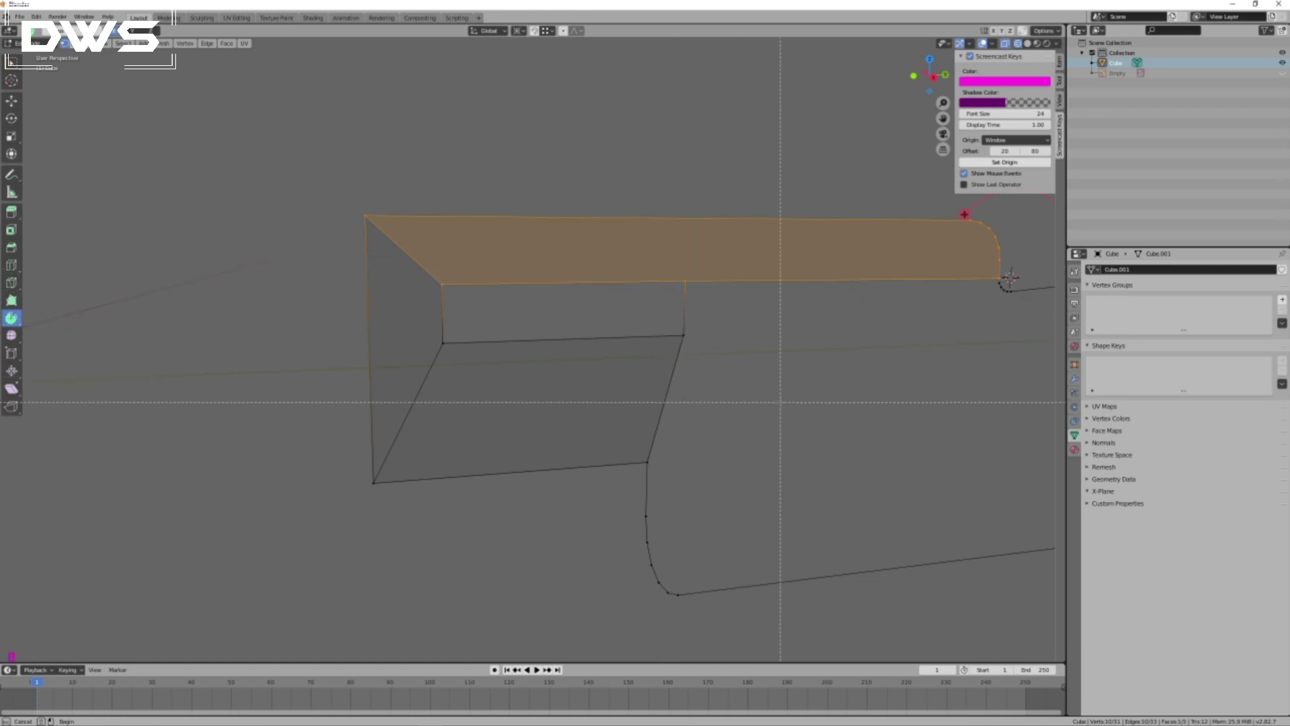
# Fill a face between the slot's rear edge and the vertices of the small curve at the receiver's upper step.
pyautogui.keyDown('shift'); pyautogui.moveTo(663, 265); pyautogui.dragTo(1026, 384); pyautogui.keyUp('shift')
pyautogui.press('a')
pyautogui.press('a')
pyautogui.press('a')
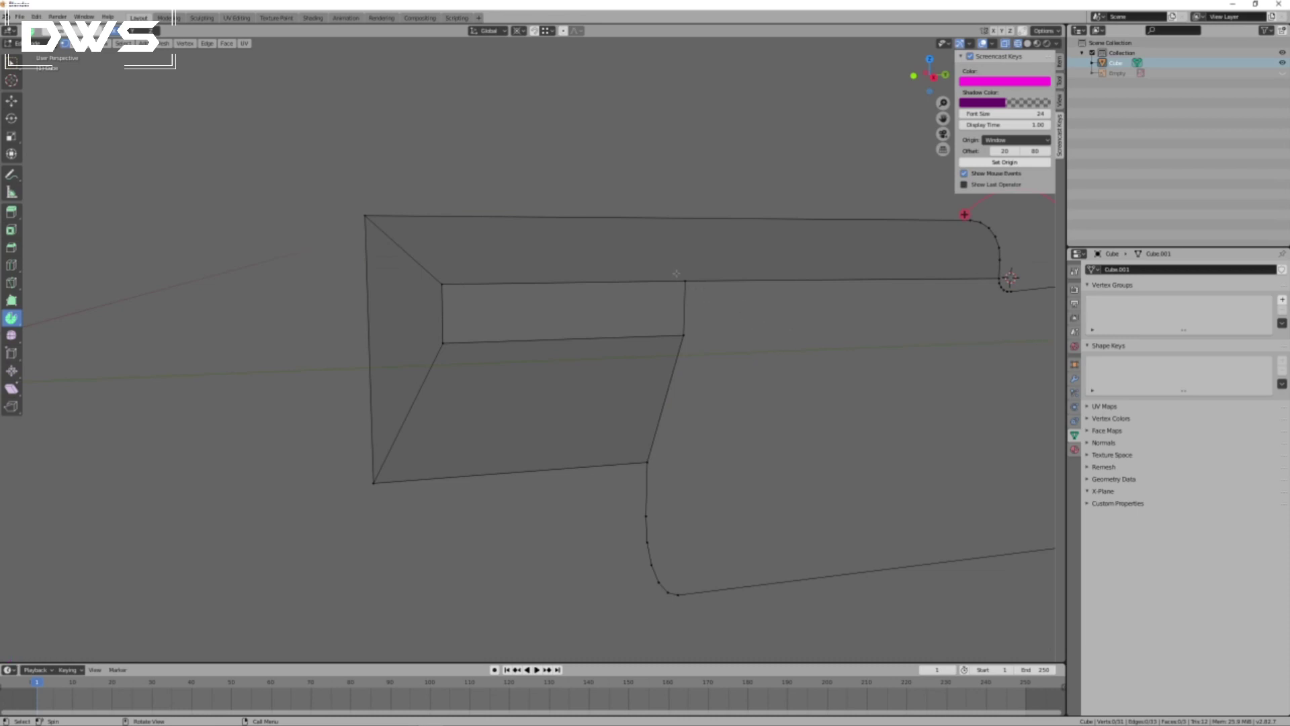
pyautogui.moveTo(674, 271); pyautogui.dragTo(1022, 392)
pyautogui.press('f')
pyautogui.scroll(-4, 933, 520)
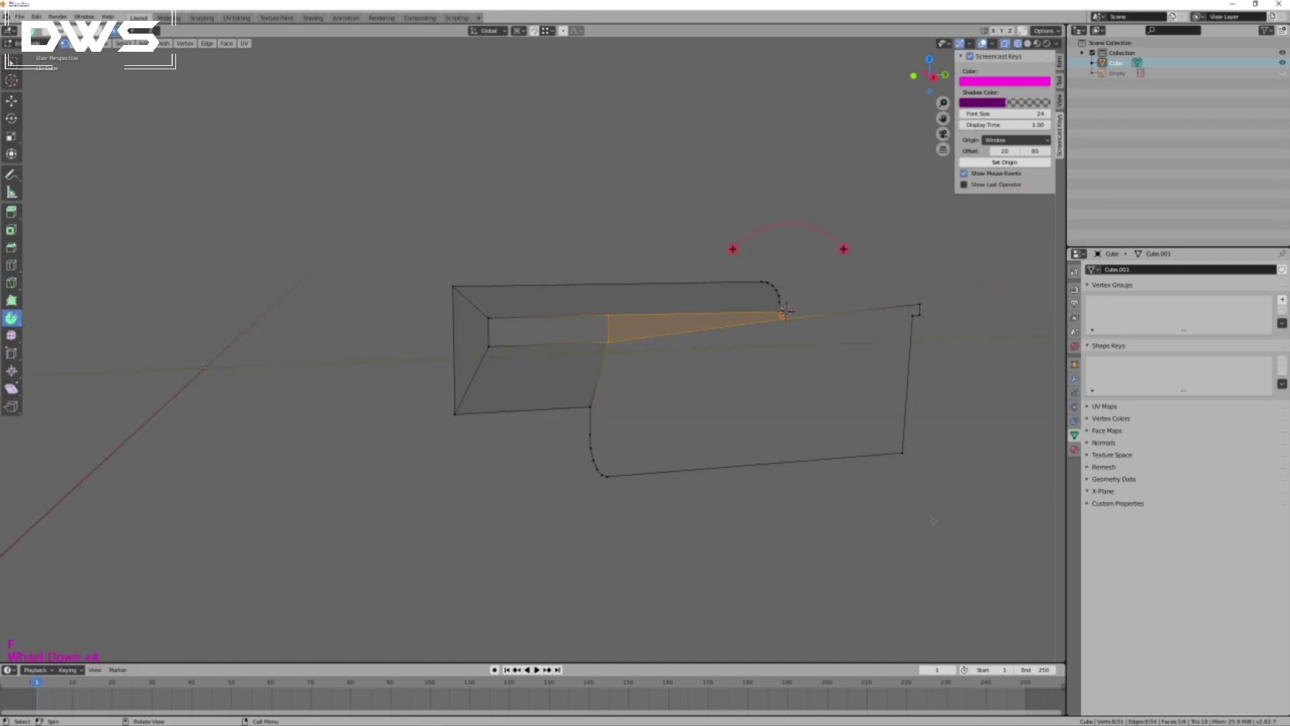
# Try to fill the receiver's rear section with one face from the slot's lower rear corner, the lower front curve and the rear edge.
pyautogui.moveTo(891, 484); pyautogui.dragTo(878, 452, button='middle')
pyautogui.press('a')
pyautogui.press('a')
pyautogui.press('a')
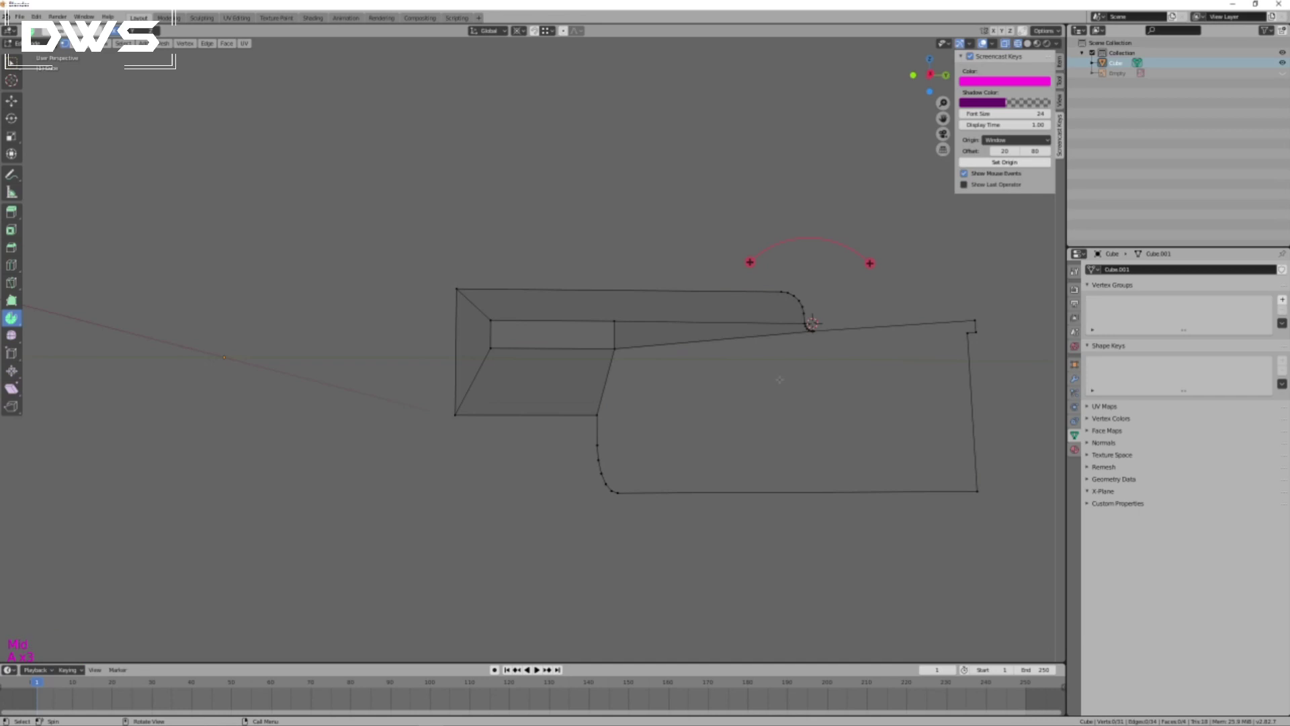
pyautogui.click(618, 350)
pyautogui.keyDown('shift'); pyautogui.moveTo(580, 398); pyautogui.dragTo(643, 532); pyautogui.keyUp('shift')
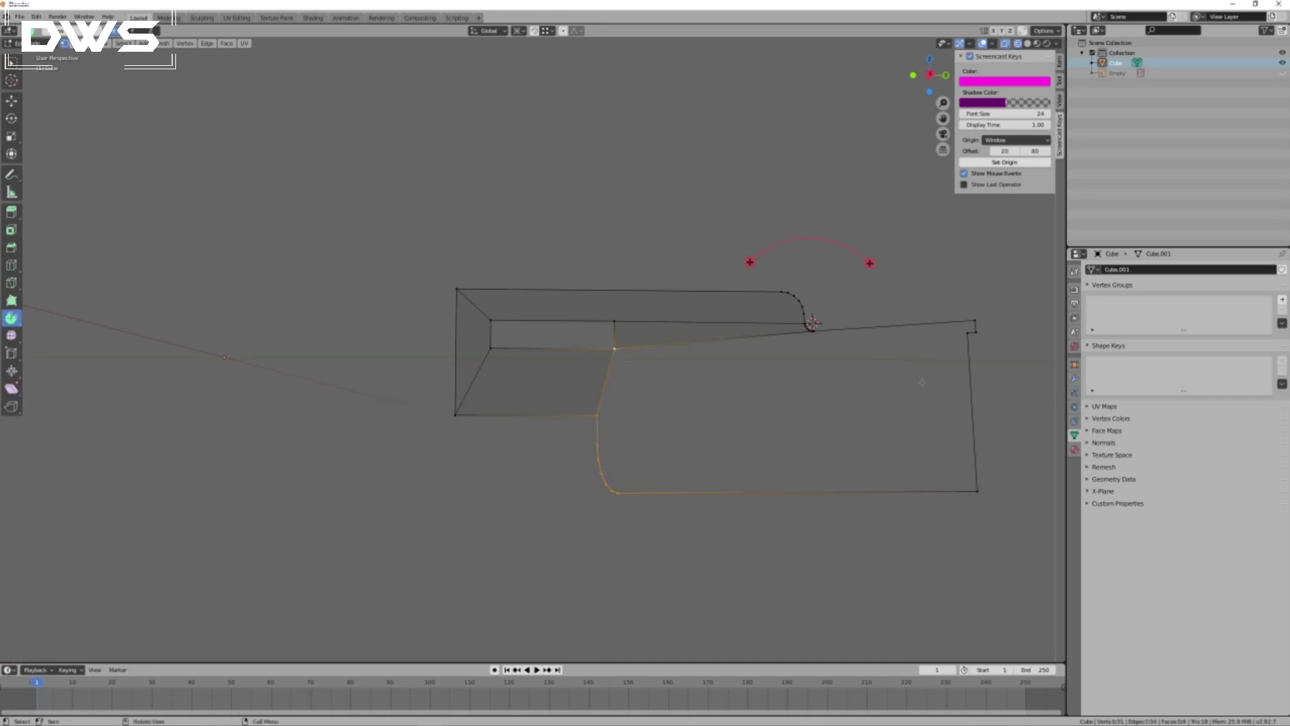
pyautogui.moveTo(949, 303); pyautogui.dragTo(1005, 452)
pyautogui.rightClick(1005, 453)
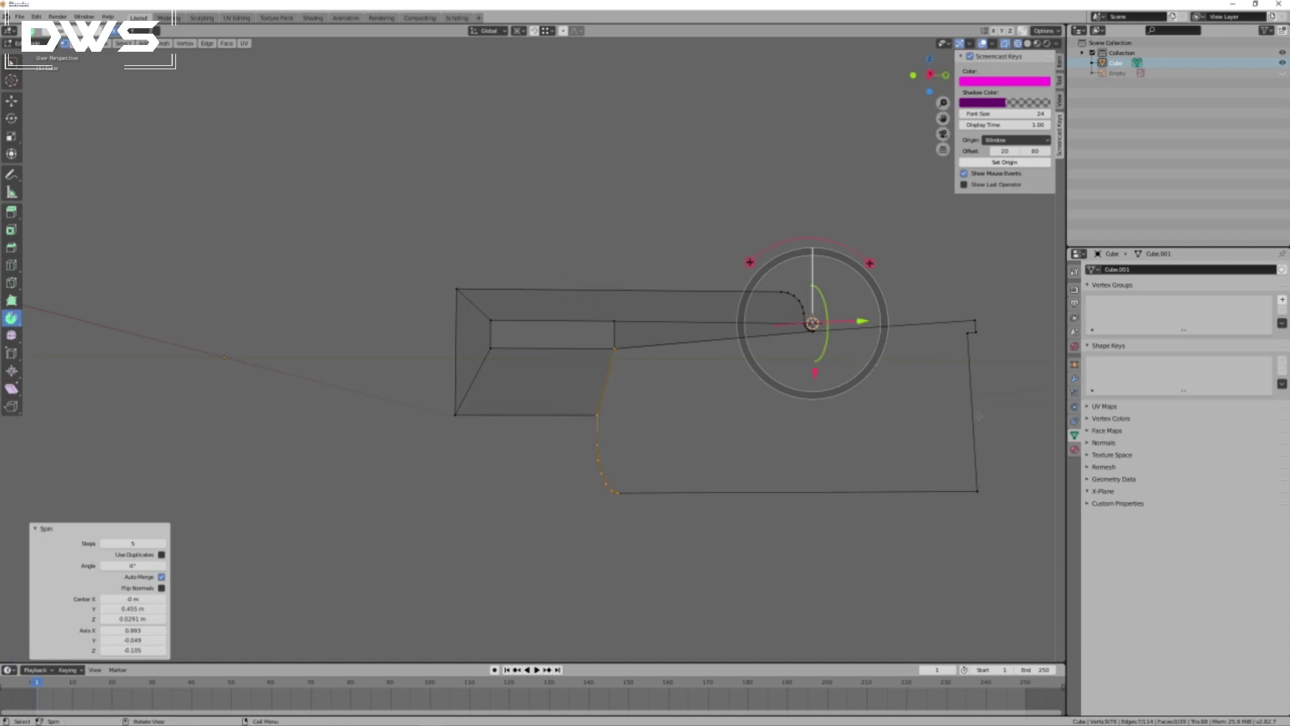
pyautogui.keyDown('shift'); pyautogui.moveTo(954, 290); pyautogui.dragTo(1024, 516); pyautogui.keyUp('shift')
pyautogui.scroll(1, 928, 331)
pyautogui.scroll(1, 928, 331)
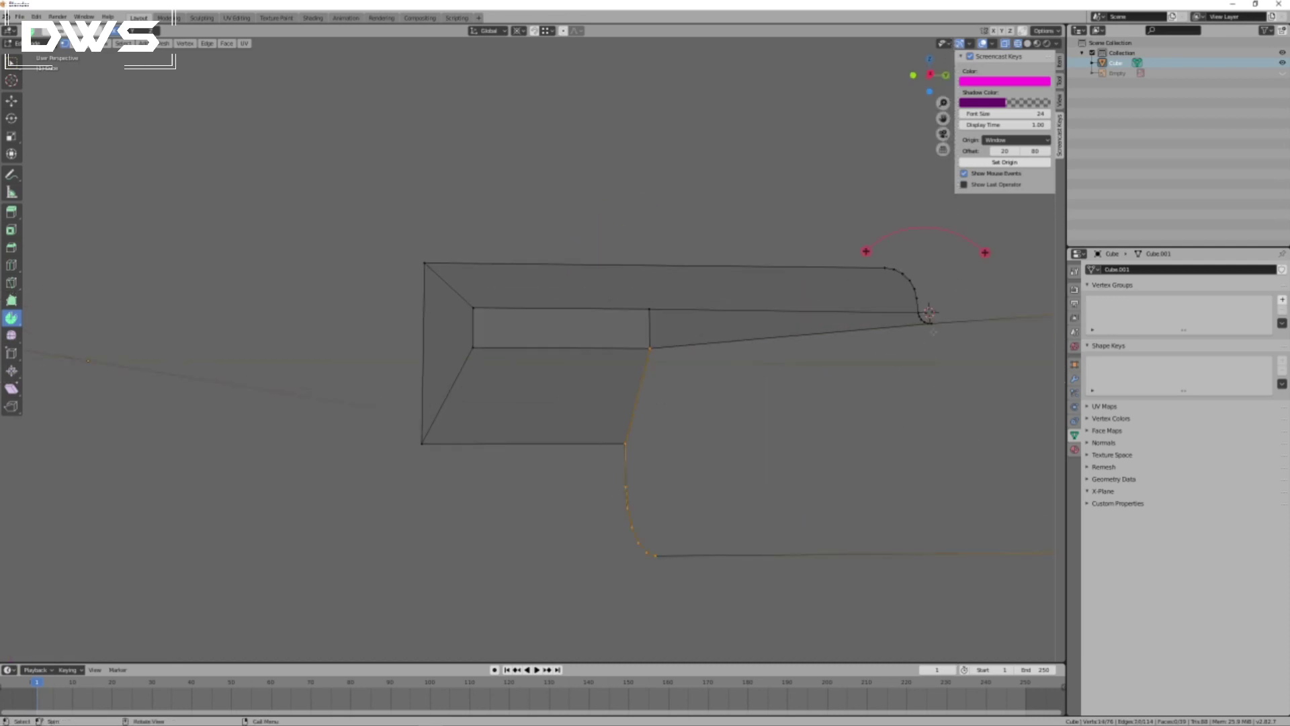
pyautogui.keyDown('shift'); pyautogui.click(929, 322); pyautogui.keyUp('shift')
pyautogui.scroll(-3, 938, 460)
pyautogui.press('f')
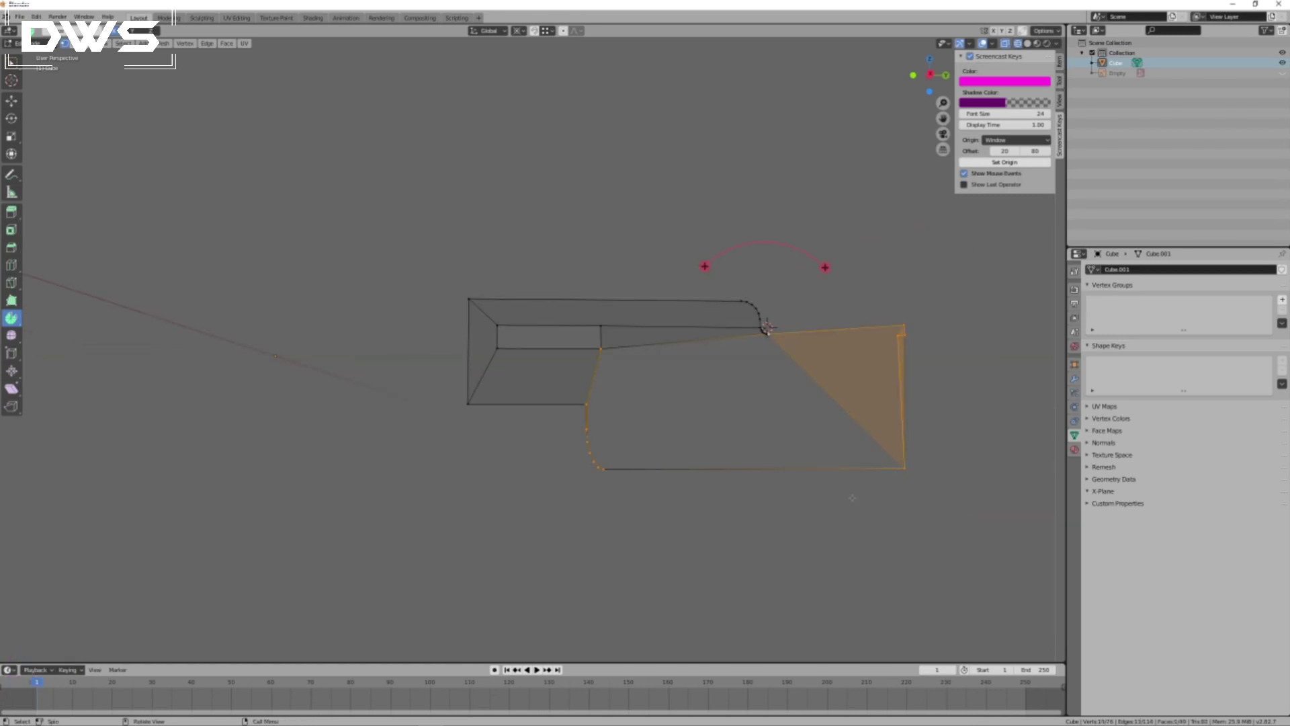
# Inspect the new face at the receiver's rear end and undo that fill.
pyautogui.press('Escape')
pyautogui.press('a')
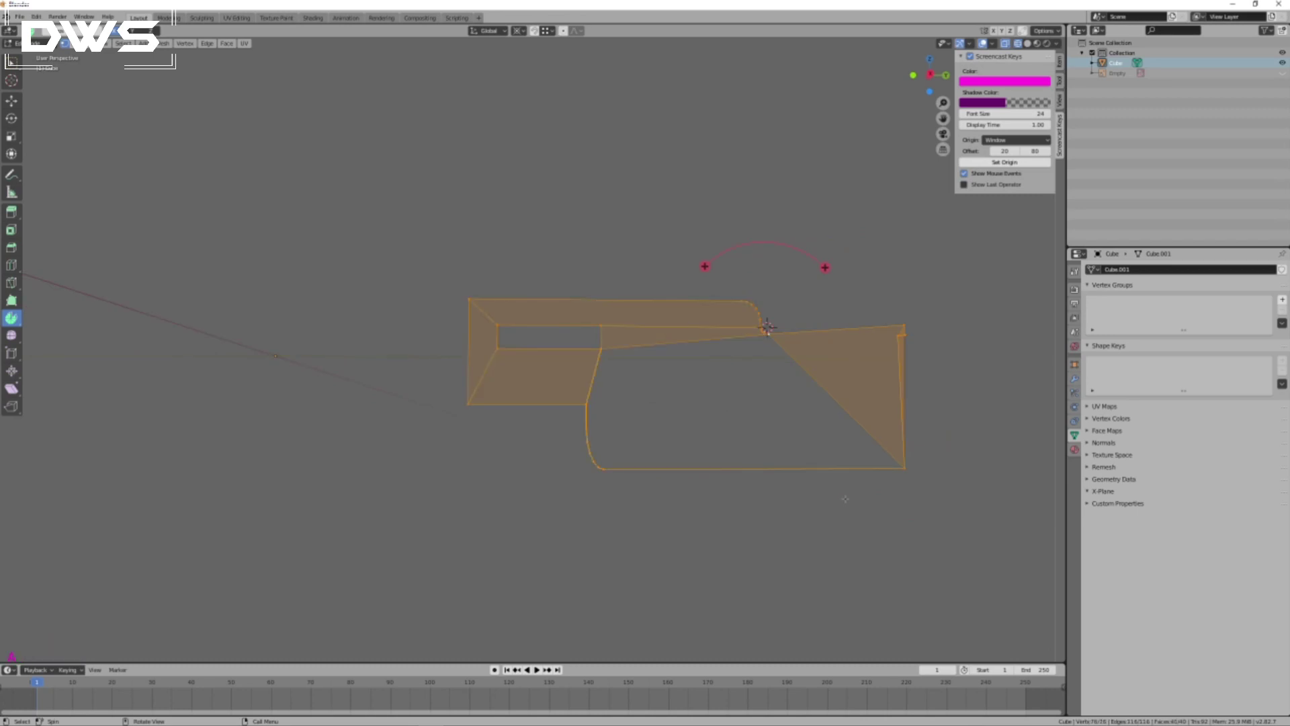
pyautogui.press('a')
pyautogui.scroll(2, 918, 426)
pyautogui.scroll(-2, 920, 428)
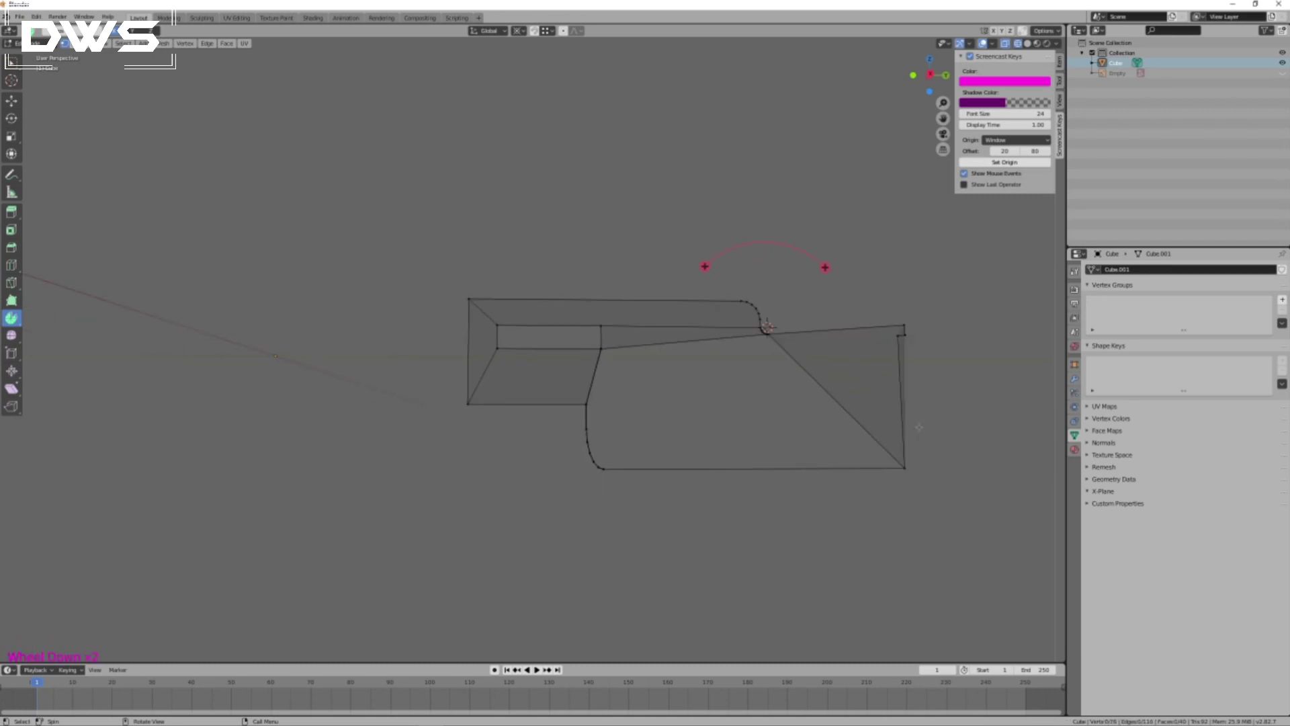
pyautogui.scroll(1, 926, 354)
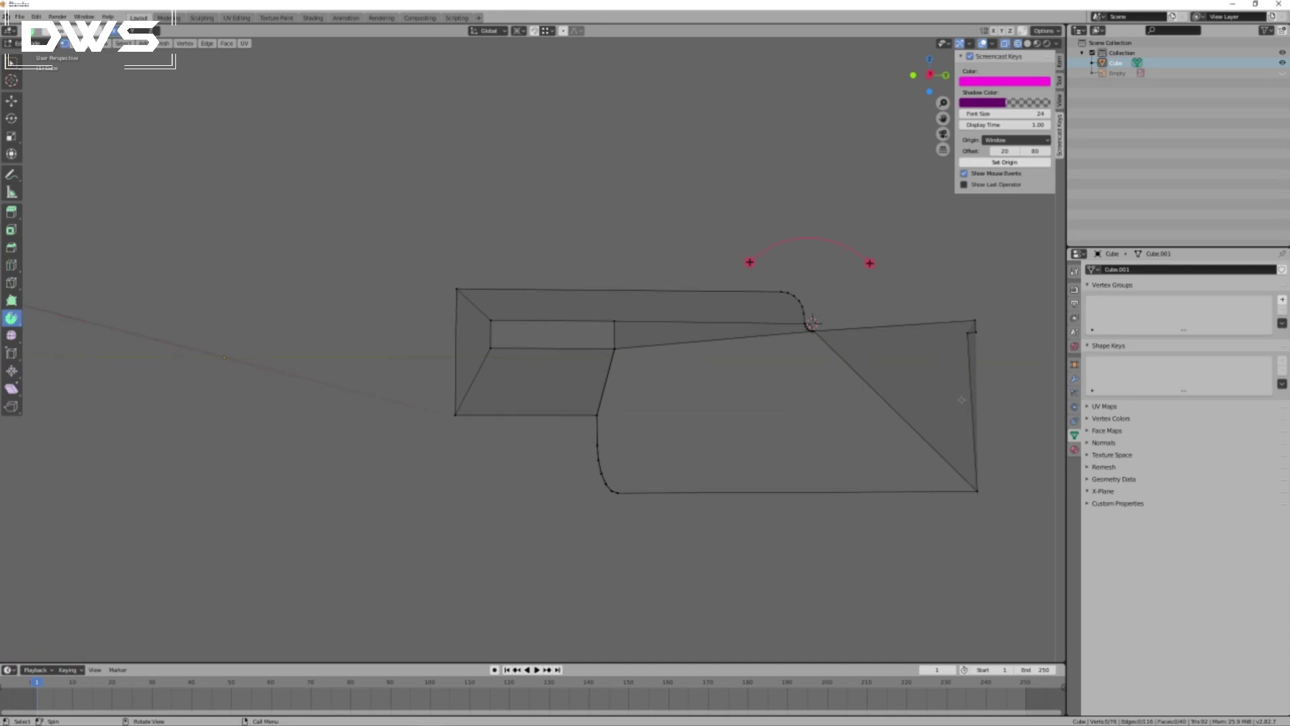
pyautogui.hotkey('ctrl', 'z')
pyautogui.hotkey('ctrl', 'z')
pyautogui.hotkey('ctrl', 'z')
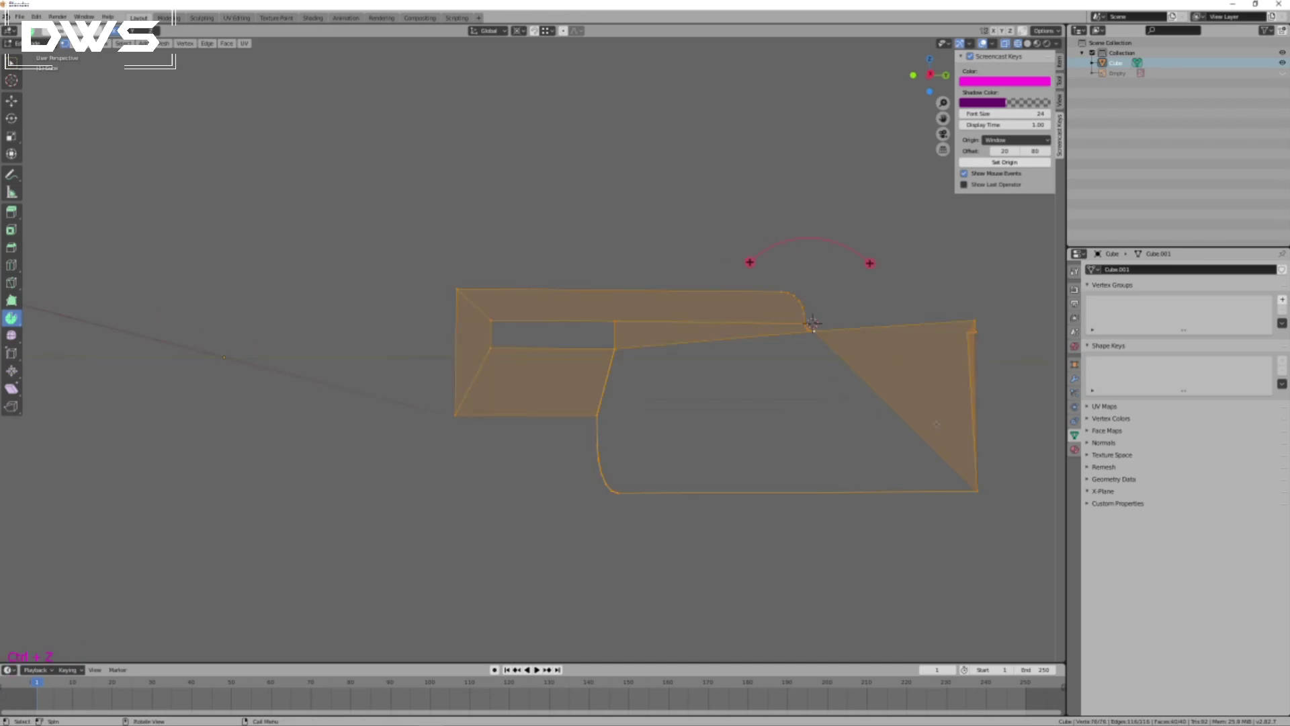
pyautogui.hotkey('ctrl', 'z')
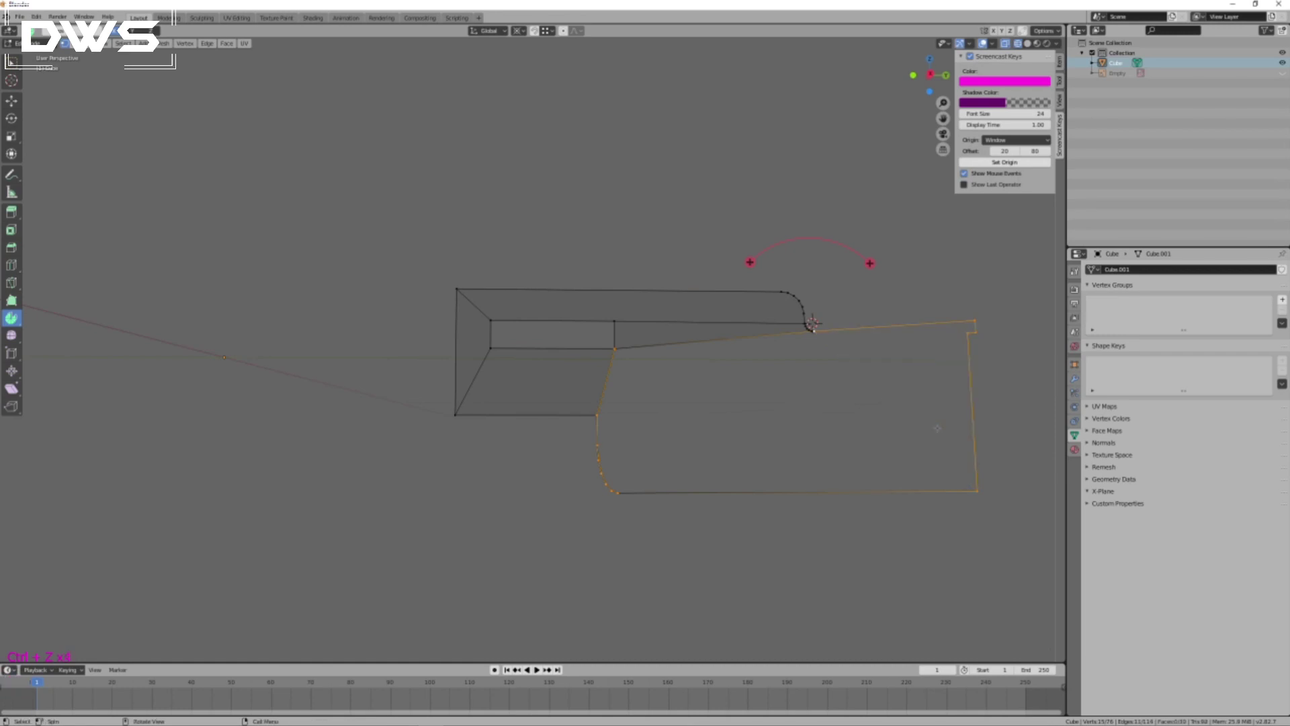
# Merge all overlapping vertices of the receiver mesh by distance.
pyautogui.press('a')
pyautogui.press('a')
pyautogui.press('a')
pyautogui.press('a')
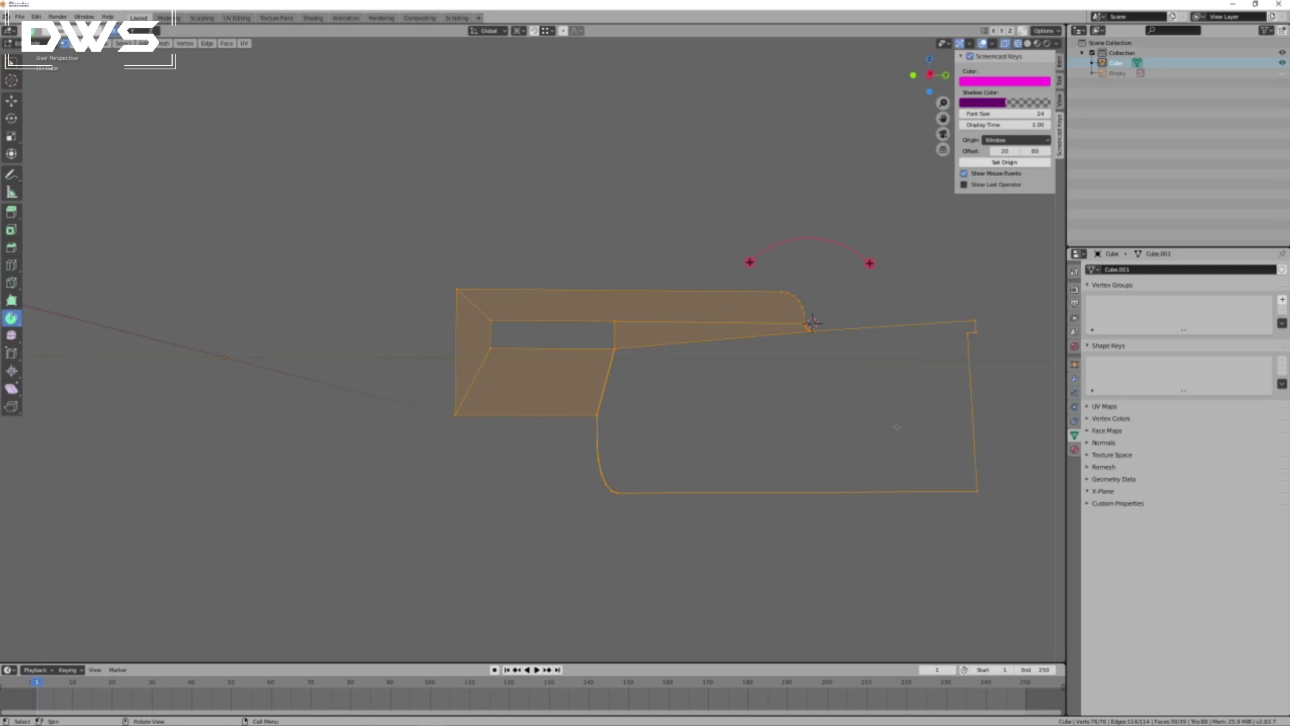
pyautogui.press('a')
pyautogui.press('a')
pyautogui.press('a')
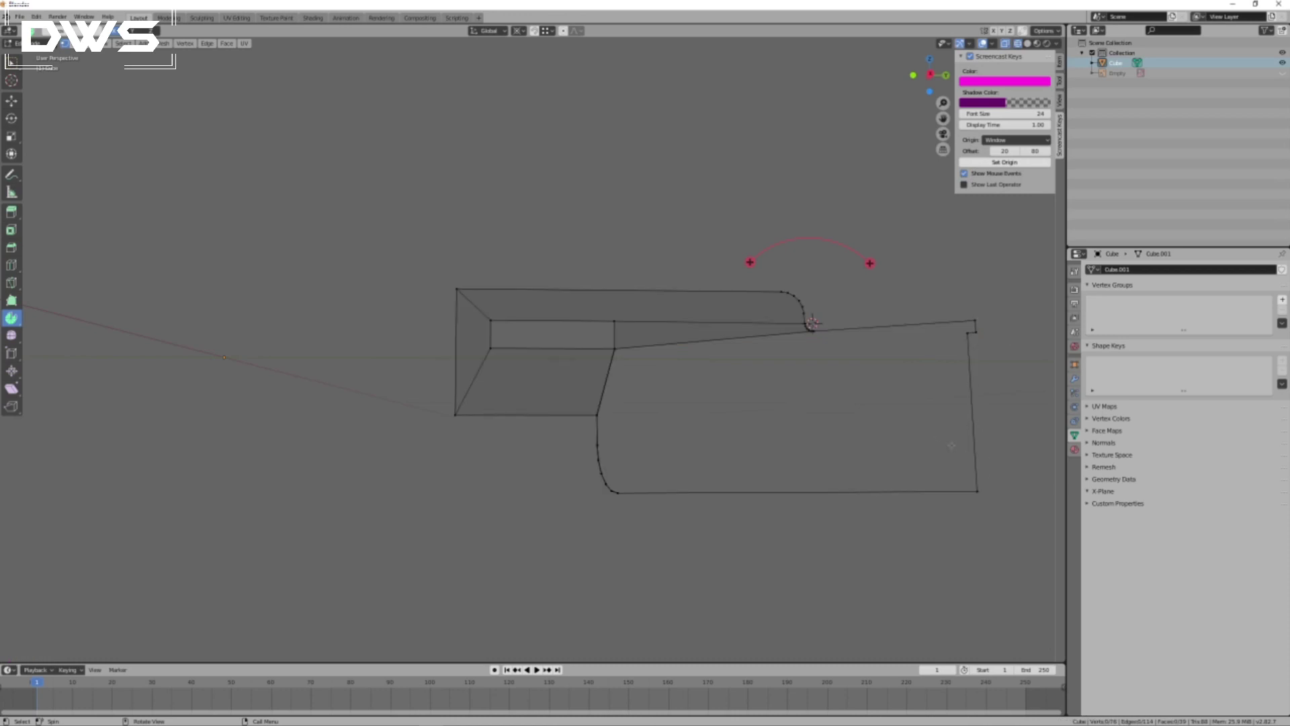
pyautogui.press('a')
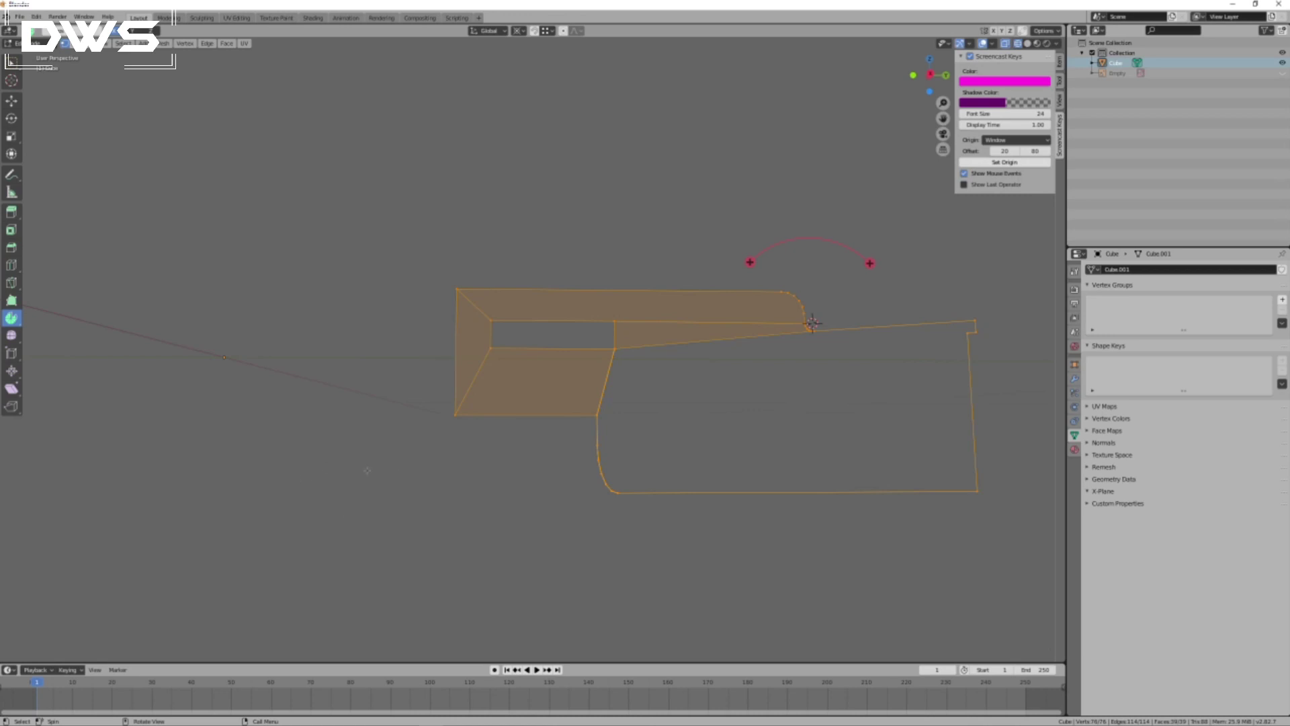
pyautogui.press('ctrl')
pyautogui.hotkey('ctrl', 'v')
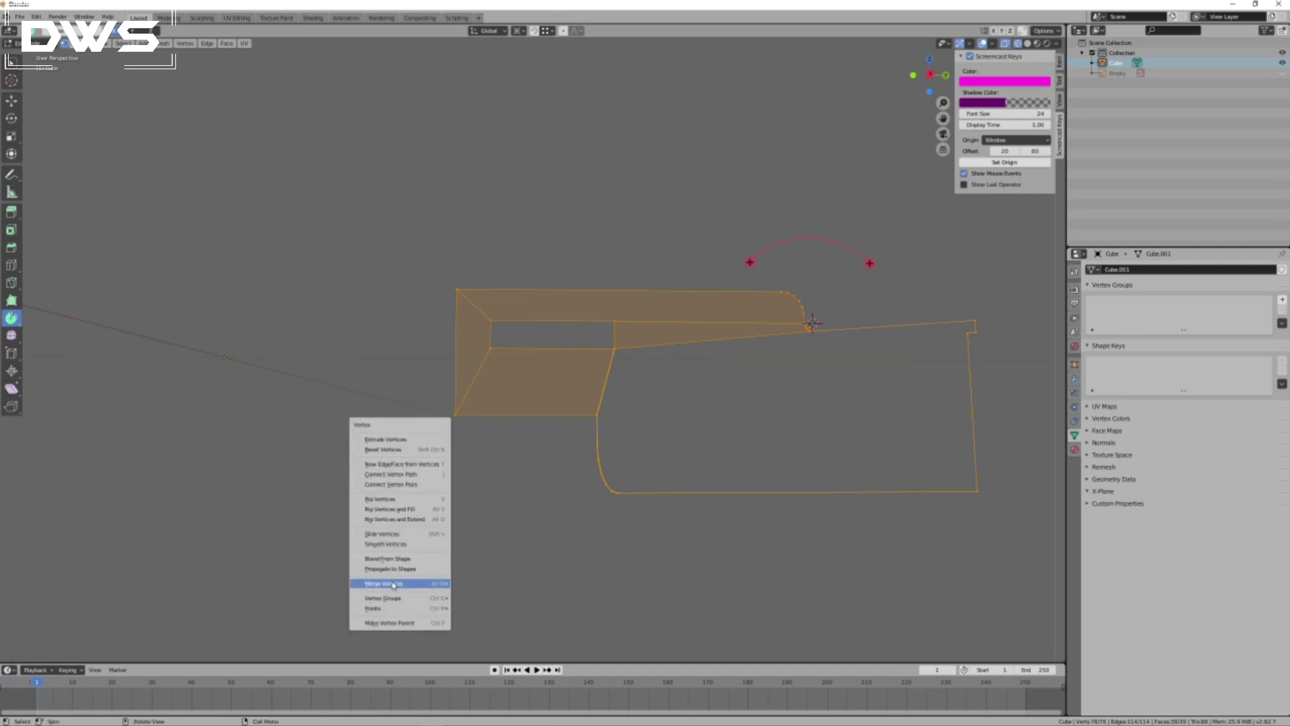
pyautogui.moveTo(430, 583)
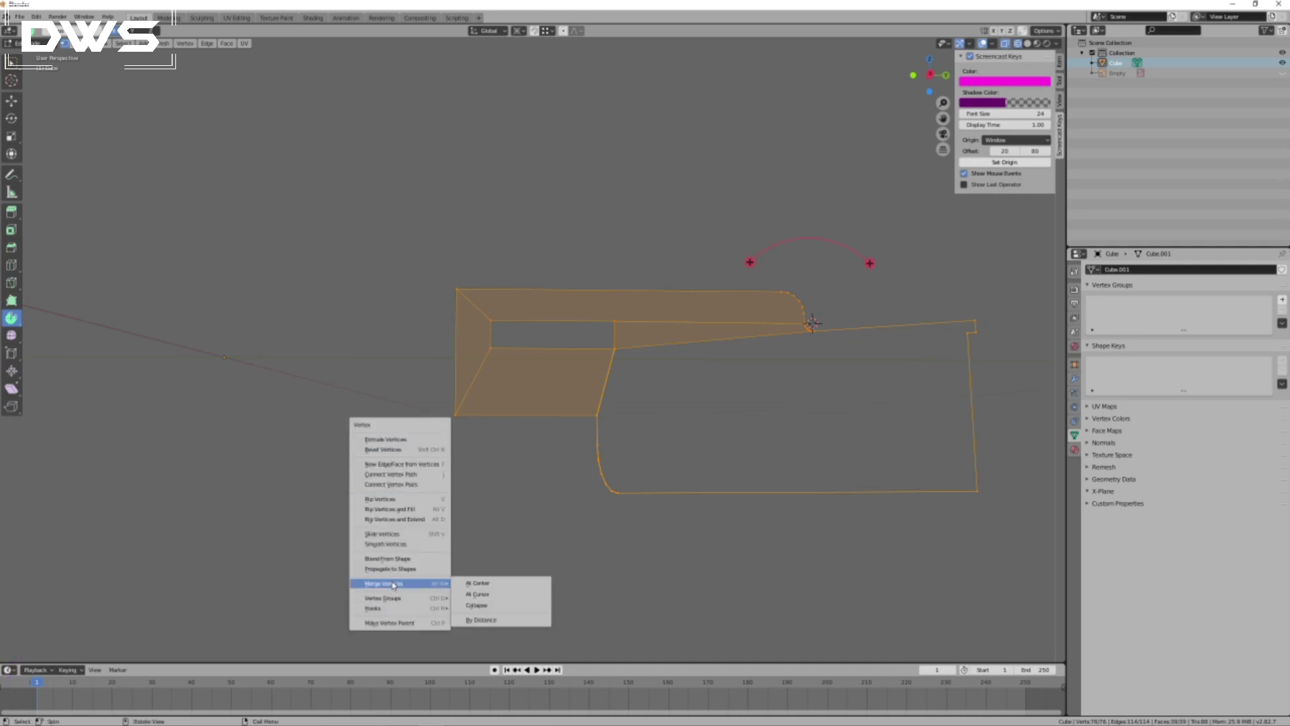
pyautogui.click(494, 621)
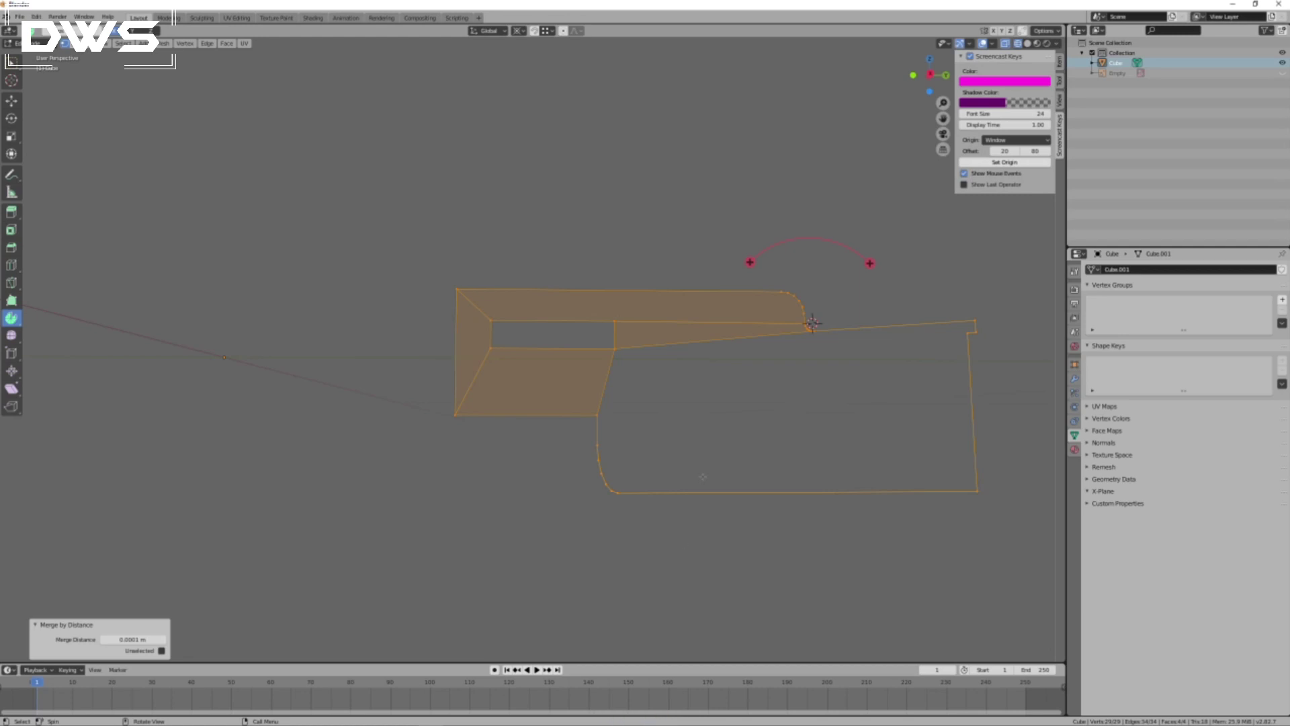
# Fill the receiver's rear section with one face from the lower front curve, the rear edge, the slot's lower rear corner and the upper step.
pyautogui.hotkey('alt', 'a')
pyautogui.press('b')
pyautogui.moveTo(581, 397); pyautogui.dragTo(651, 559)
pyautogui.press('b')
pyautogui.moveTo(945, 303); pyautogui.dragTo(1014, 533)
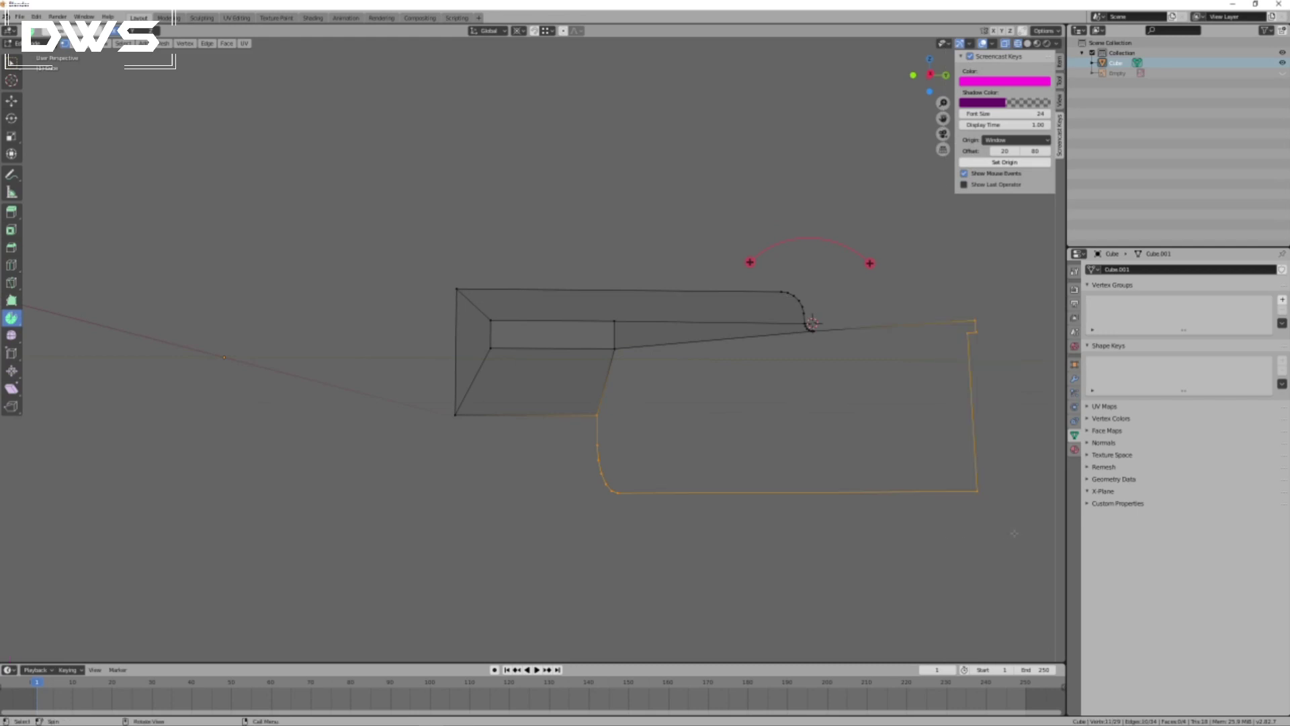
pyautogui.keyDown('shift'); pyautogui.click(614, 349); pyautogui.keyUp('shift')
pyautogui.keyDown('shift'); pyautogui.click(813, 325); pyautogui.keyUp('shift')
pyautogui.press('f')
pyautogui.moveTo(679, 547); pyautogui.dragTo(732, 518, button='middle')
pyautogui.moveTo(810, 319); pyautogui.dragTo(820, 322, button='middle')
# Select the whole receiver side and extrude it about -0.0585 m along its normal to give the body thickness.
pyautogui.press('a')
pyautogui.scroll(-4, 675, 336)
pyautogui.scroll(3, 927, 512)
pyautogui.moveTo(919, 497)
pyautogui.mouseDown(button='middle')
pyautogui.moveTo(947, 495)
pyautogui.moveTo(912, 519)
pyautogui.moveTo(903, 496)
pyautogui.mouseUp(button='middle')
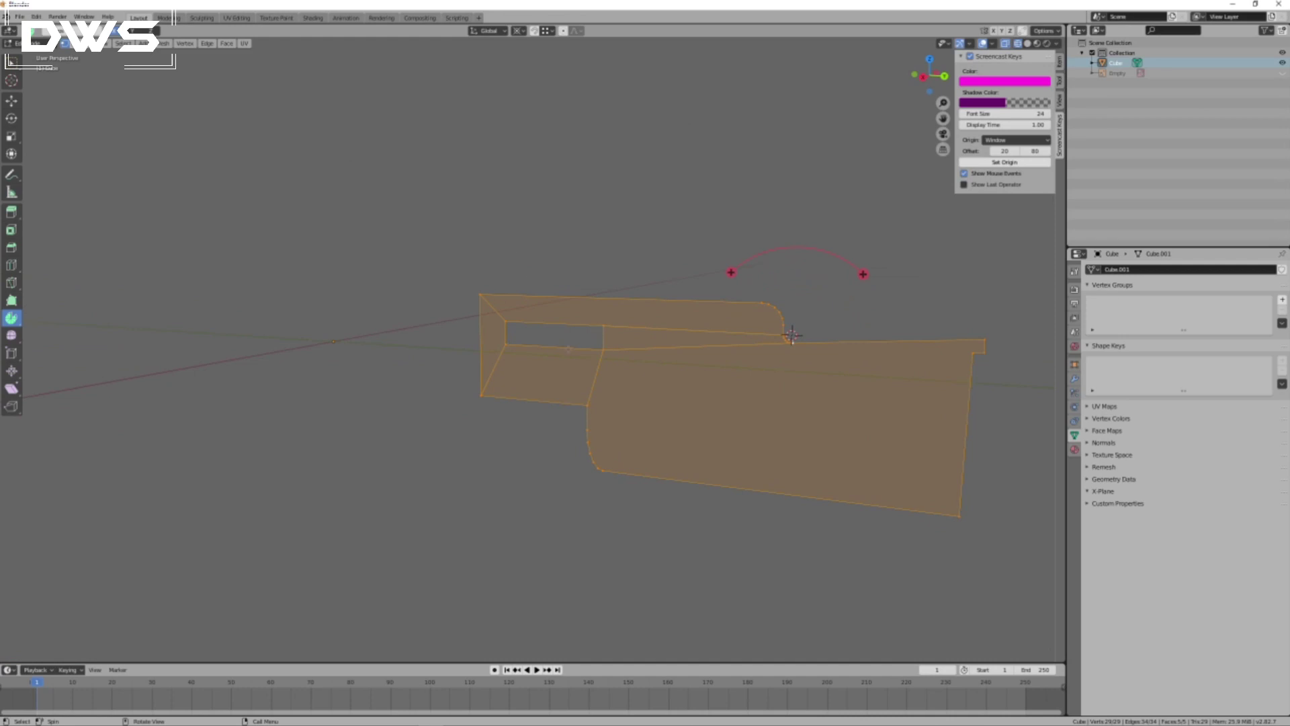
pyautogui.moveTo(922, 541); pyautogui.dragTo(766, 558, button='middle')
pyautogui.scroll(-2, 830, 552)
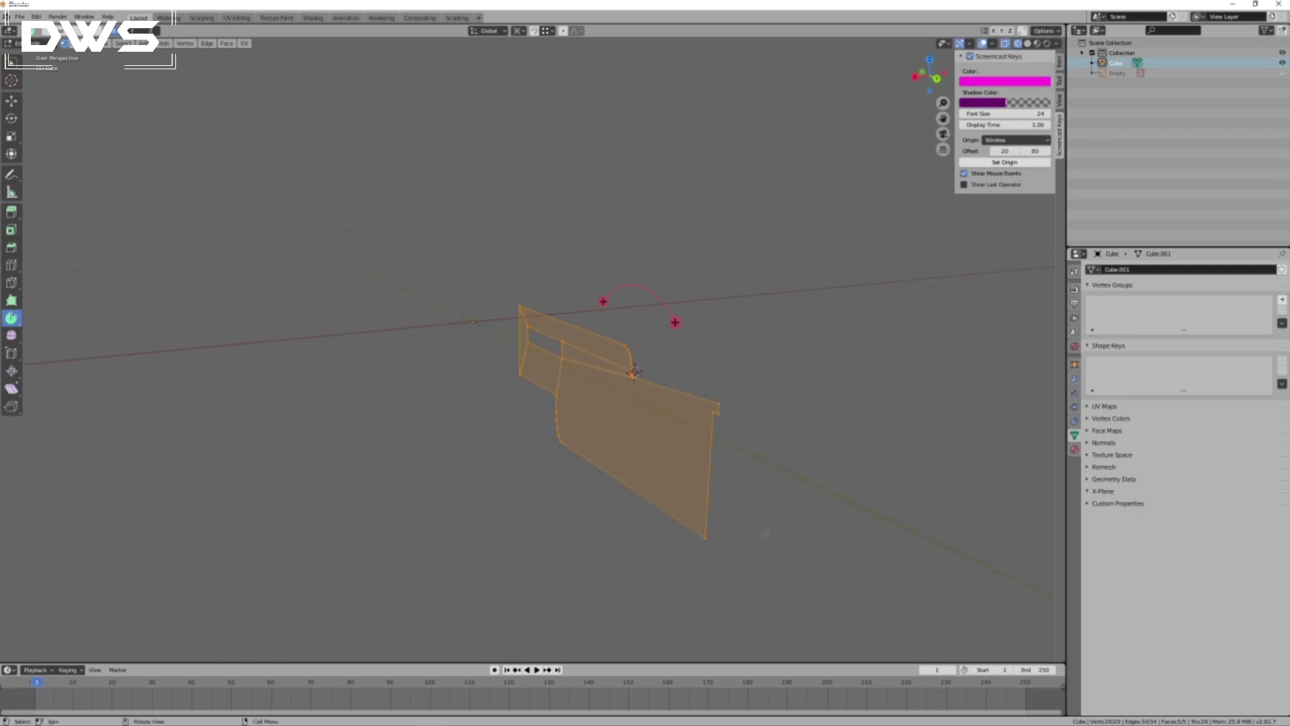
pyautogui.press('e')
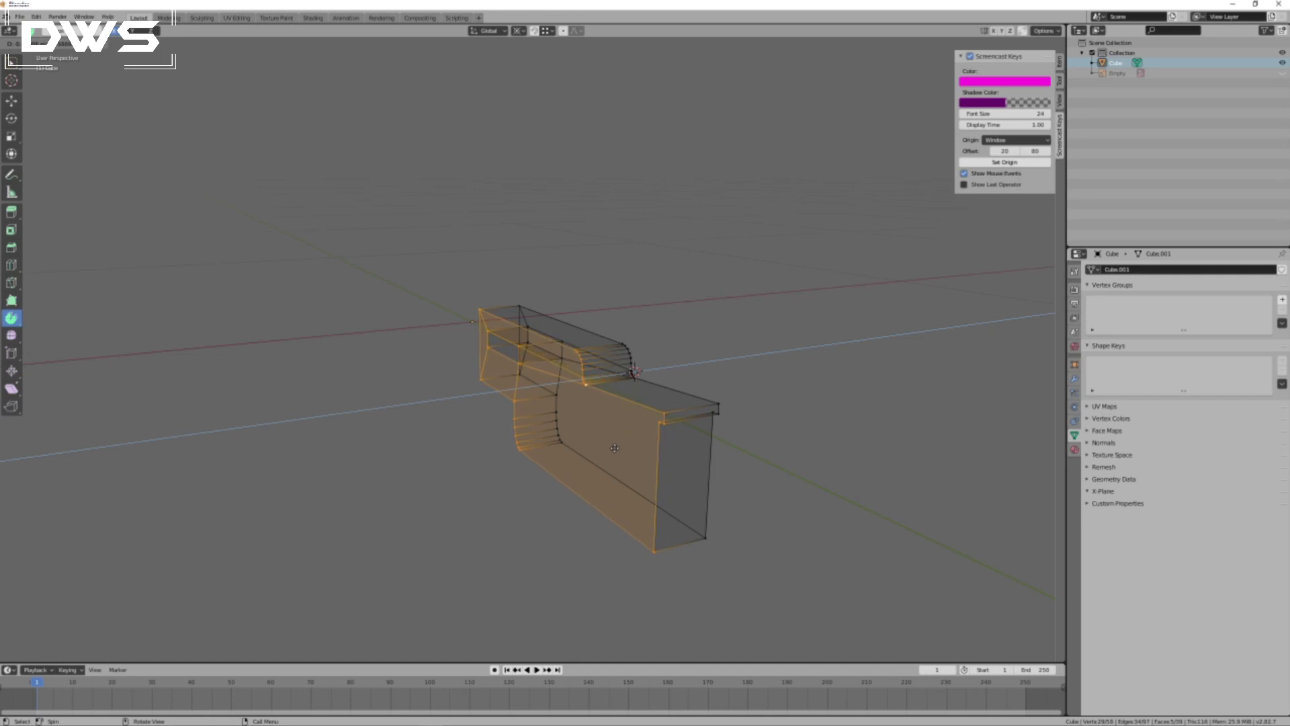
pyautogui.click(615, 448)
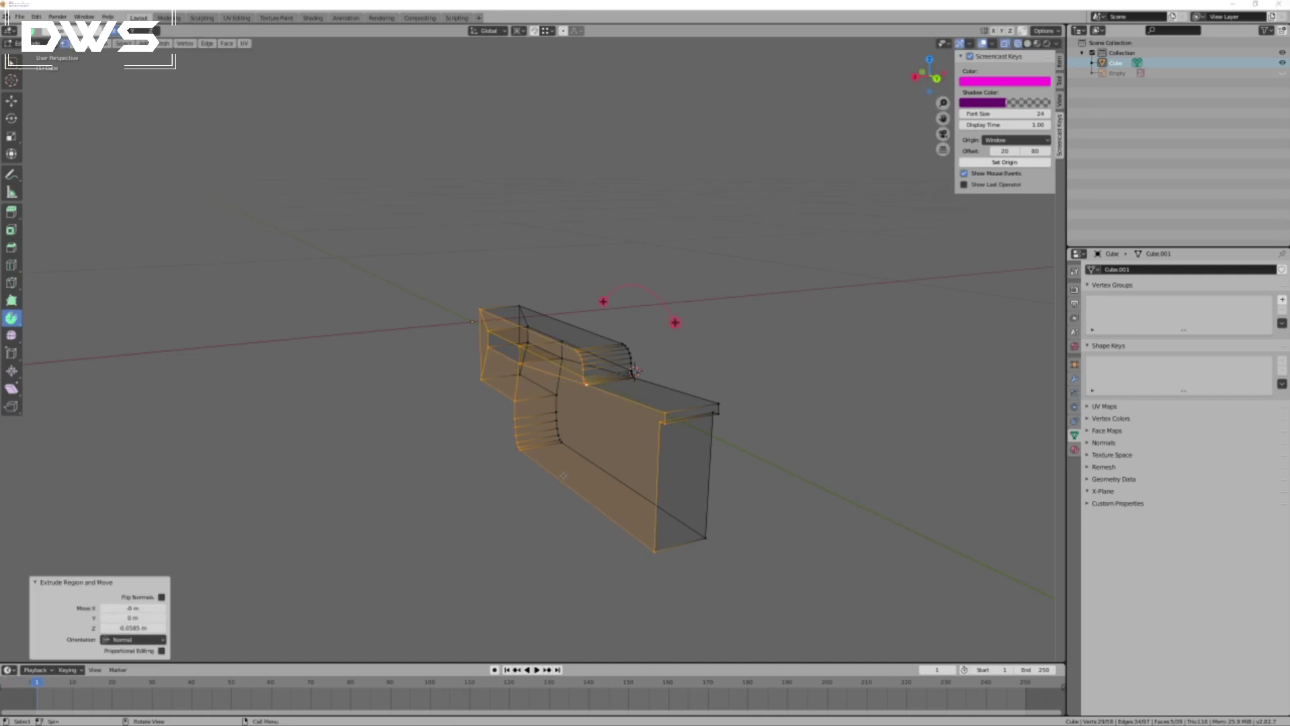
# Find the Spandau photos in the objects folder in File Explorer and open spandau 01.jpg in Photos.
pyautogui.hotkey('alt', 'Tab')
pyautogui.scroll(-3, 564, 470)
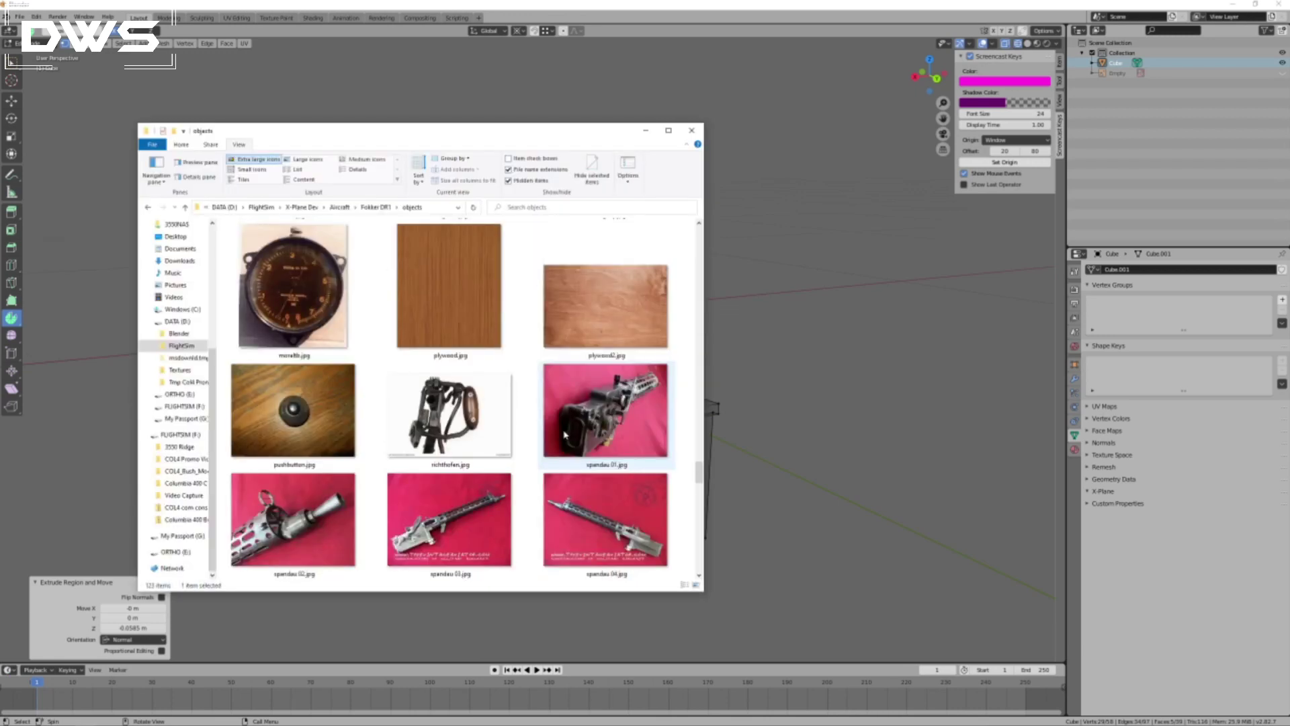
pyautogui.click(599, 420)
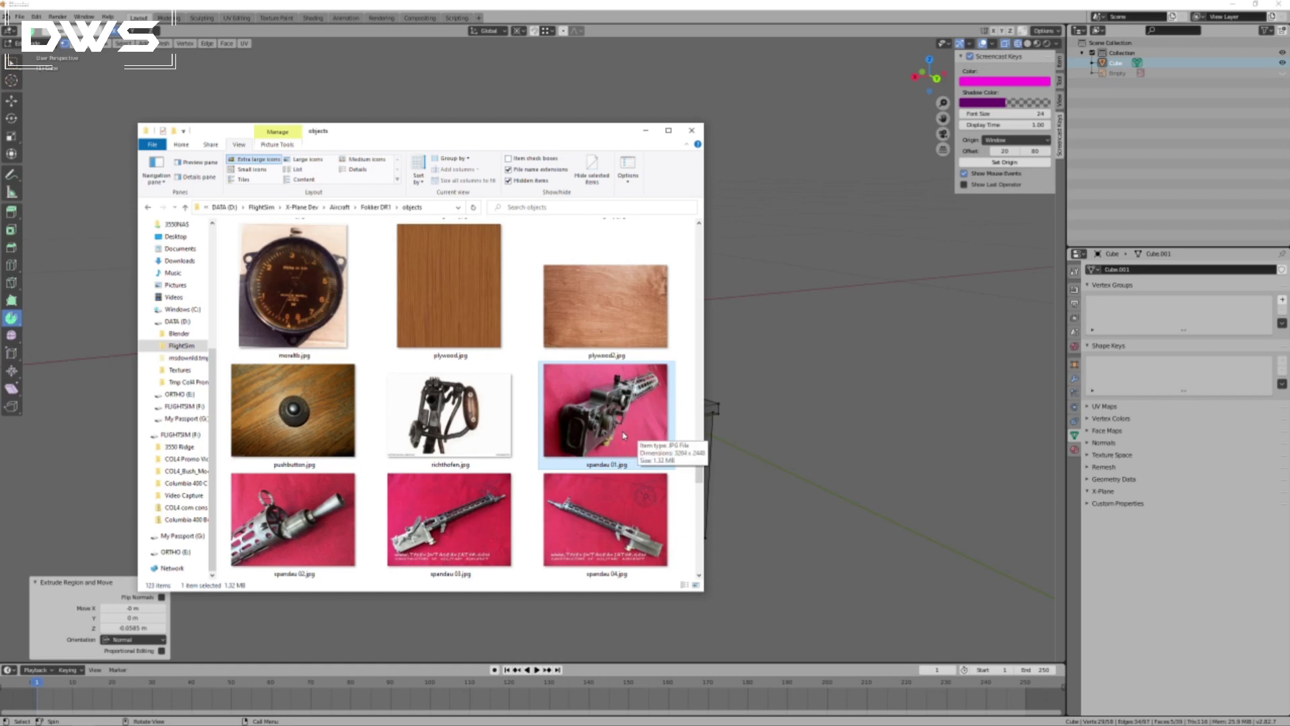
pyautogui.scroll(2, 628, 430)
pyautogui.scroll(-4, 608, 397)
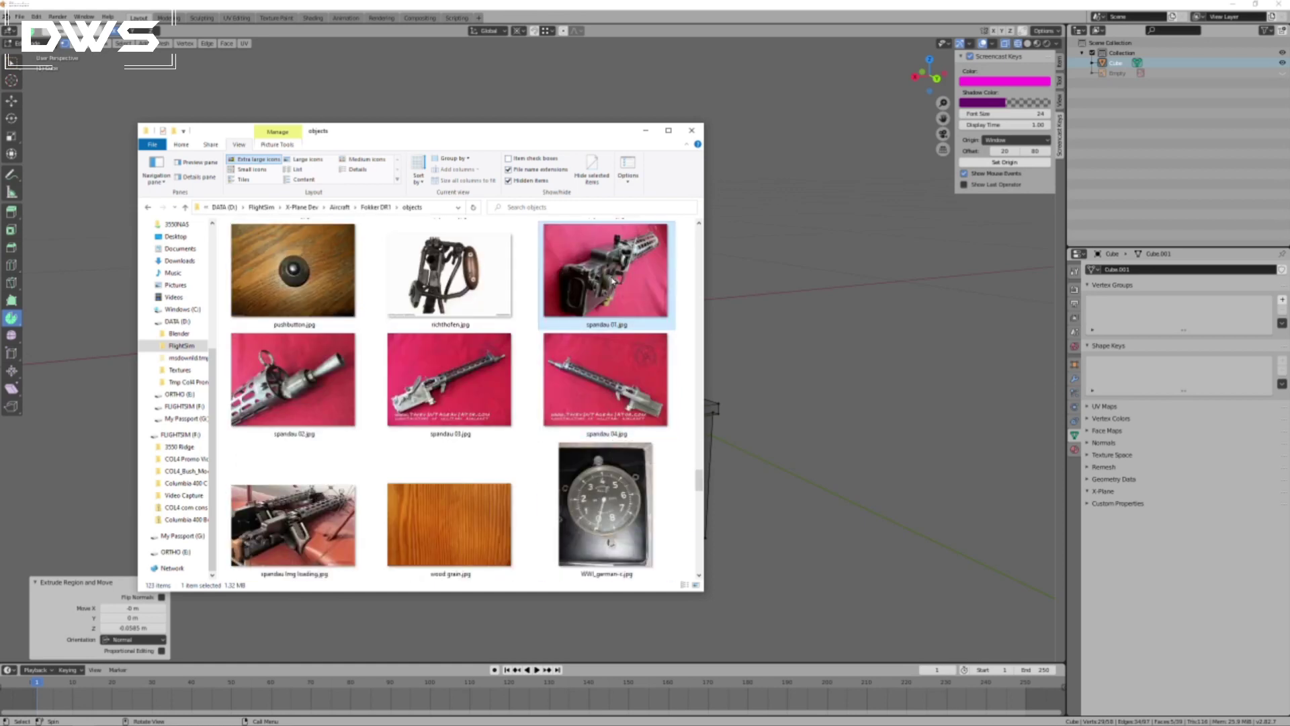
pyautogui.rightClick(603, 299)
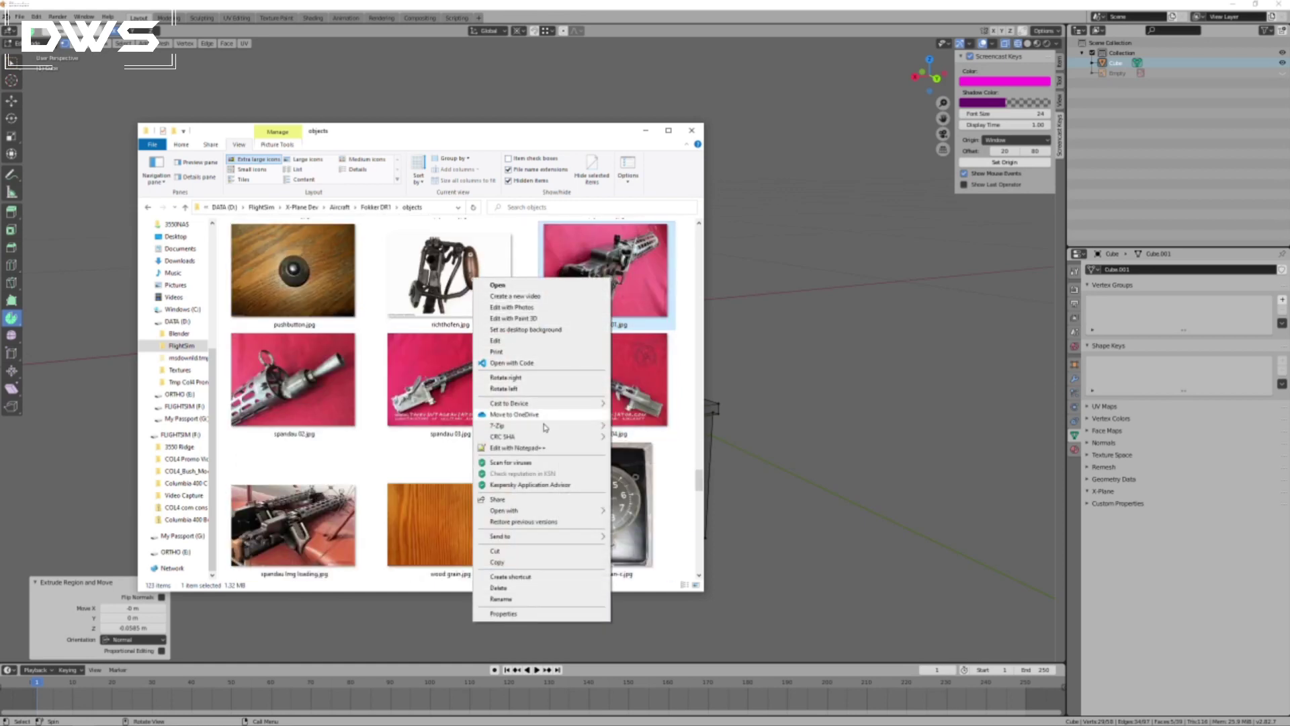
pyautogui.moveTo(545, 514)
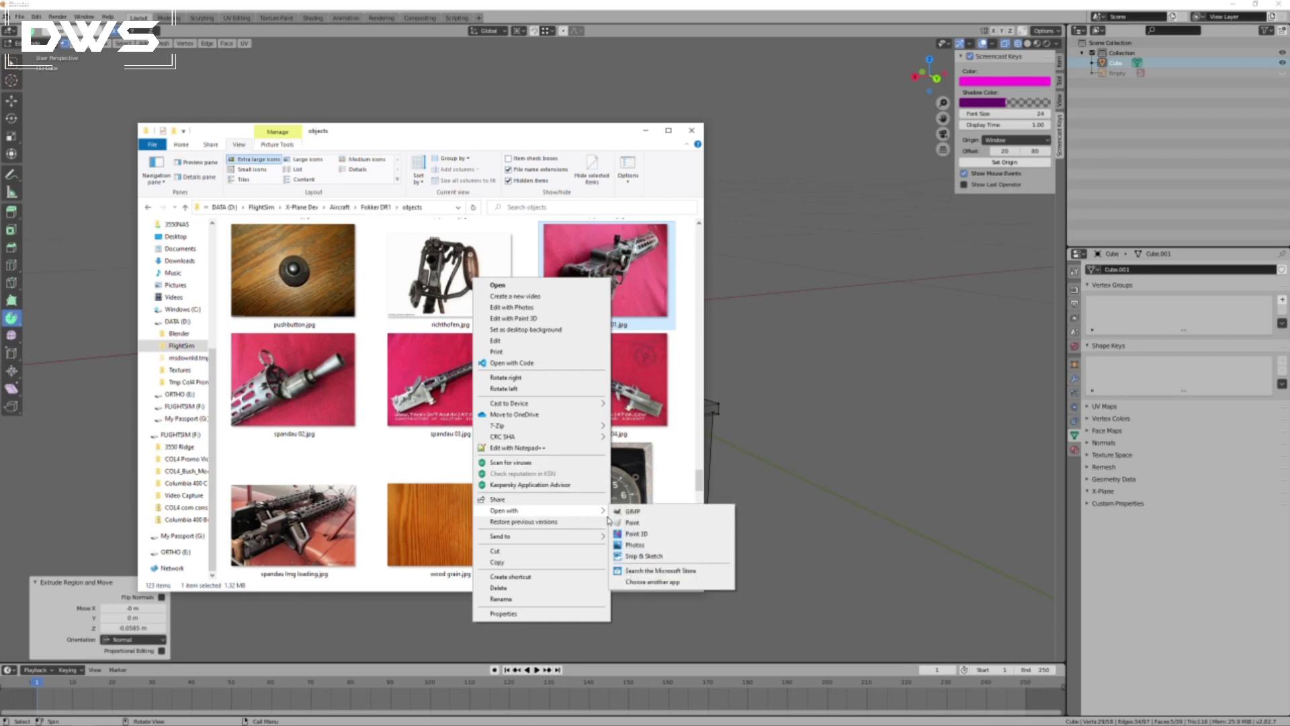
pyautogui.click(641, 546)
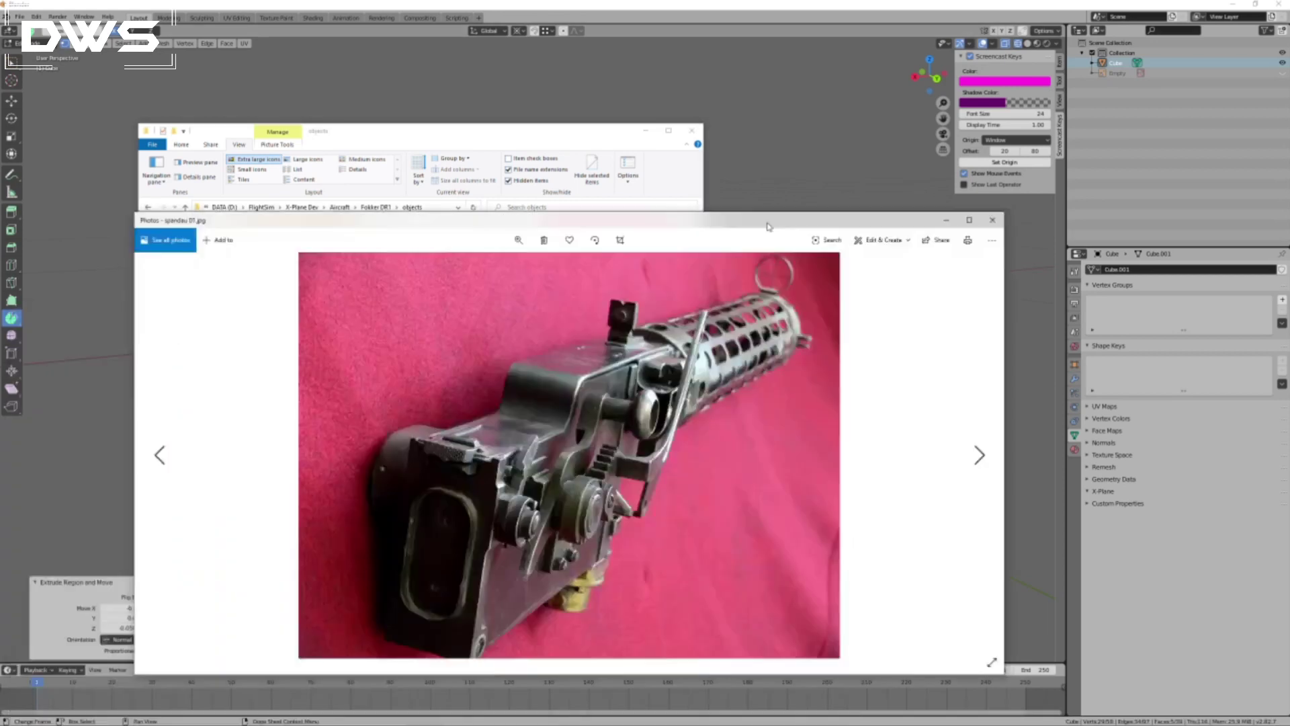
pyautogui.moveTo(768, 226); pyautogui.dragTo(786, 142)
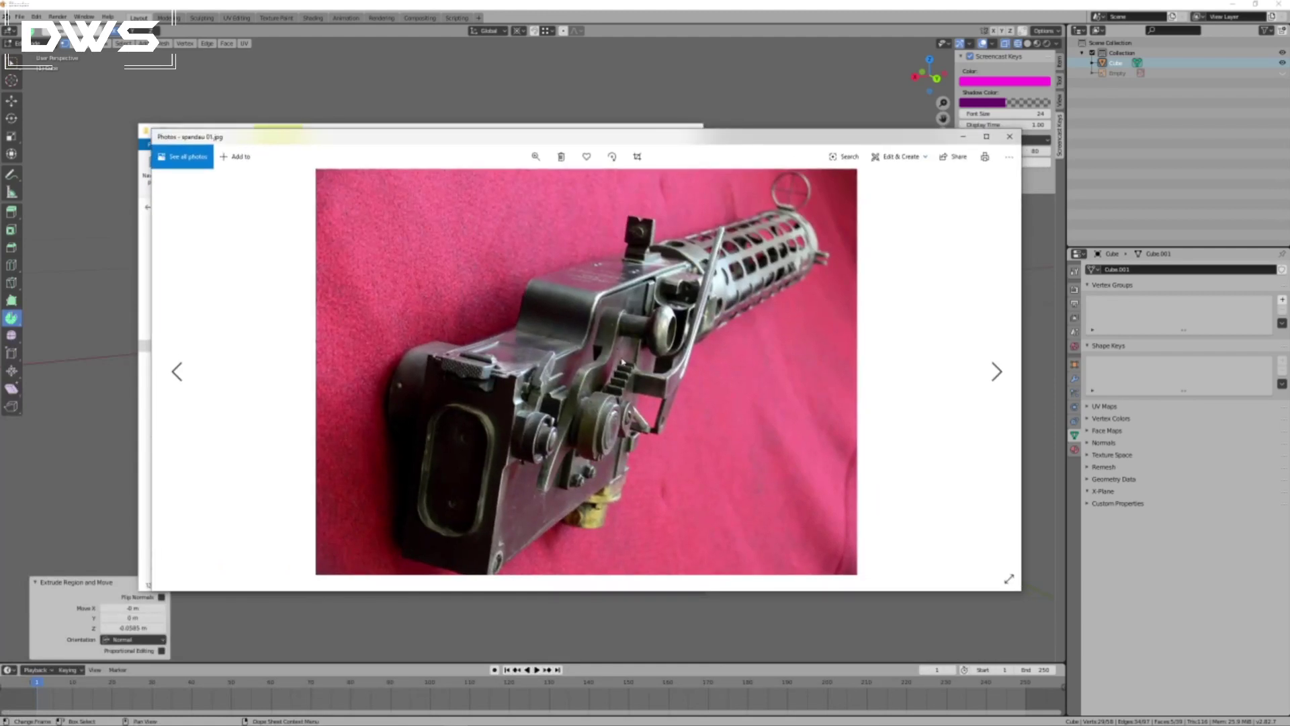
# Browse the neighbouring Spandau photos to examine the receiver's width and shape, and return to Blender.
pyautogui.press('Right')
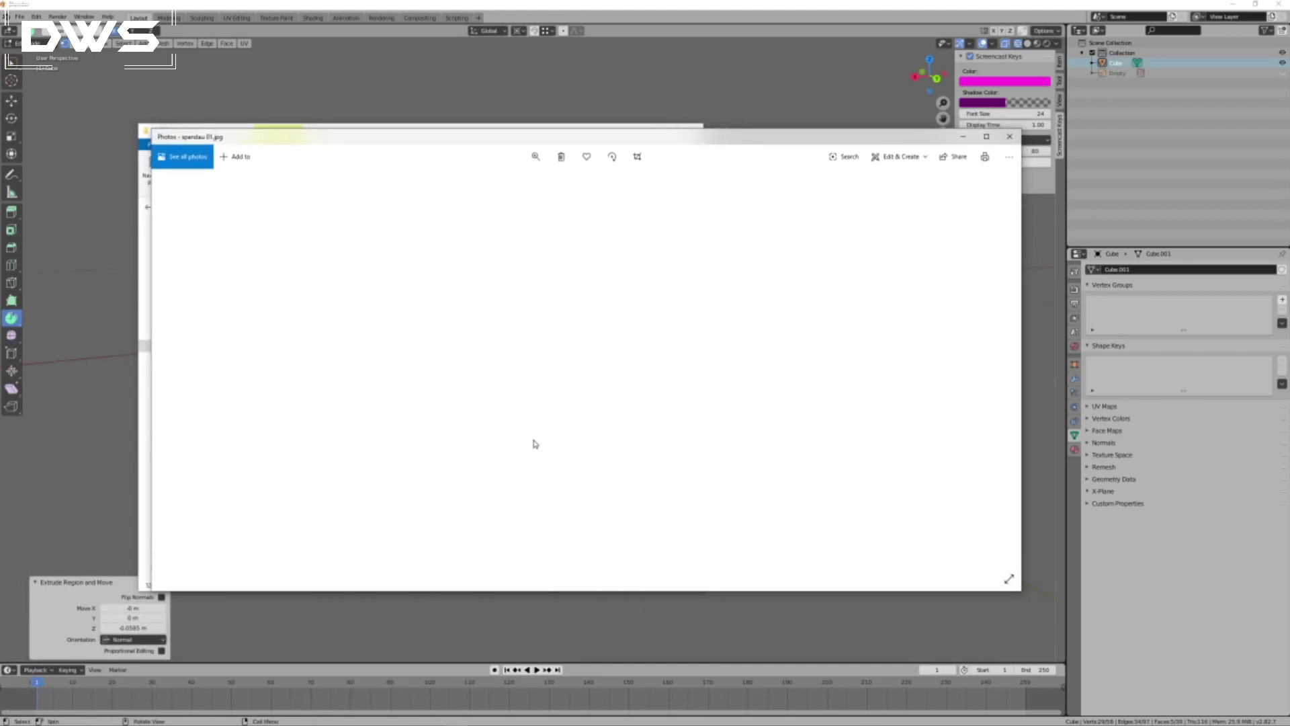
pyautogui.press('Left')
pyautogui.press('Left')
pyautogui.press('Right')
pyautogui.press('Left')
pyautogui.press('Right')
pyautogui.press('Right')
pyautogui.press('Right')
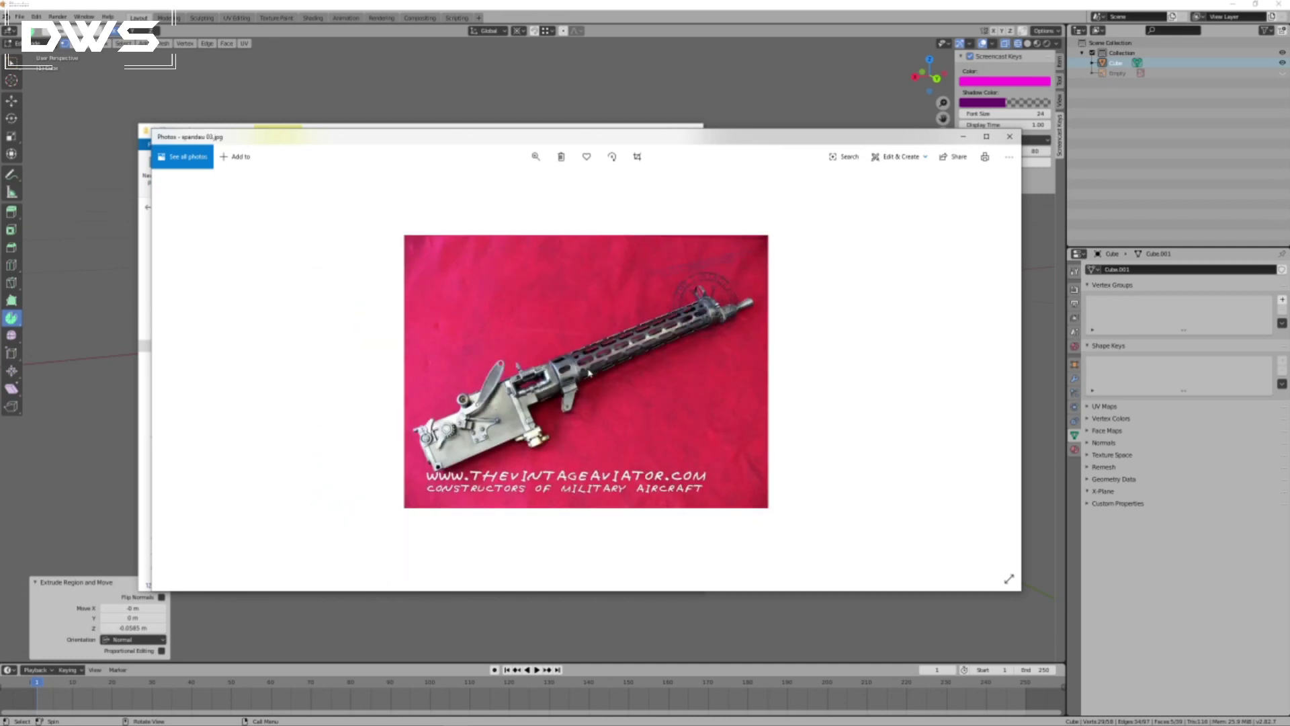
pyautogui.click(673, 17)
# Move the extruded side of the receiver about -0.00255 m along the X axis to make the body slightly narrower.
pyautogui.moveTo(672, 524); pyautogui.dragTo(651, 462, button='middle')
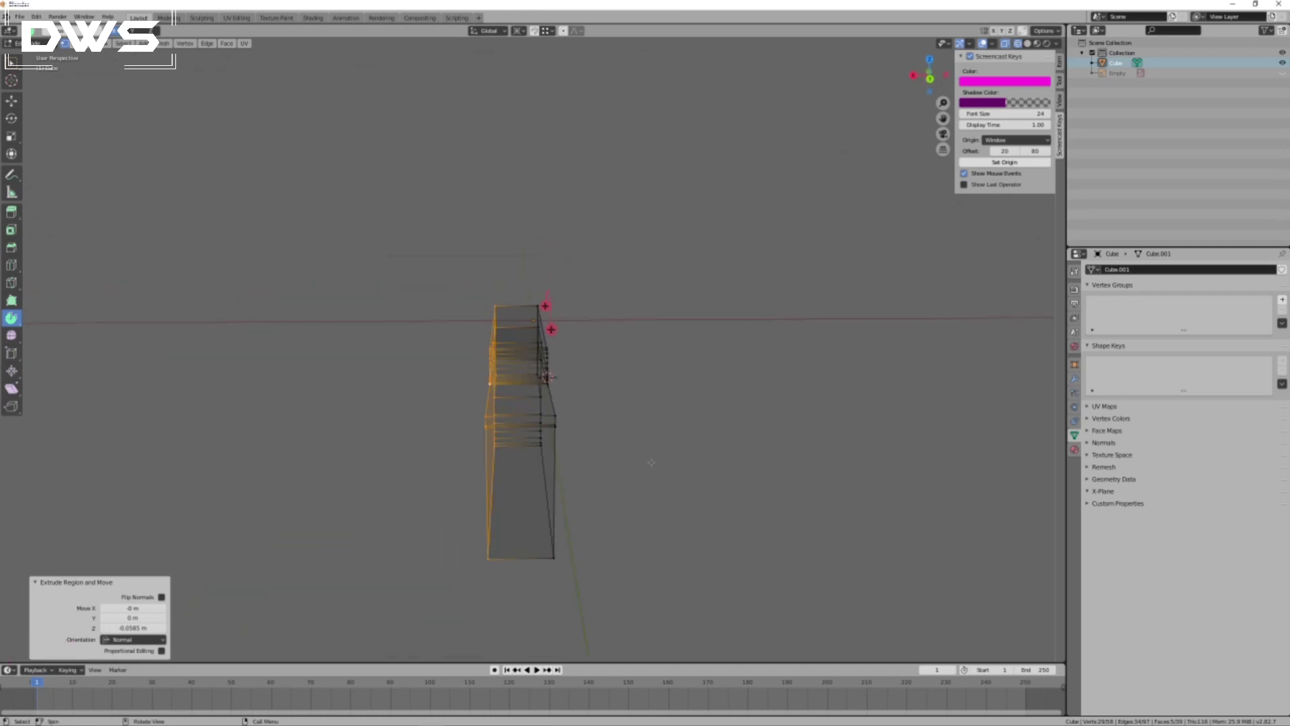
pyautogui.press('g')
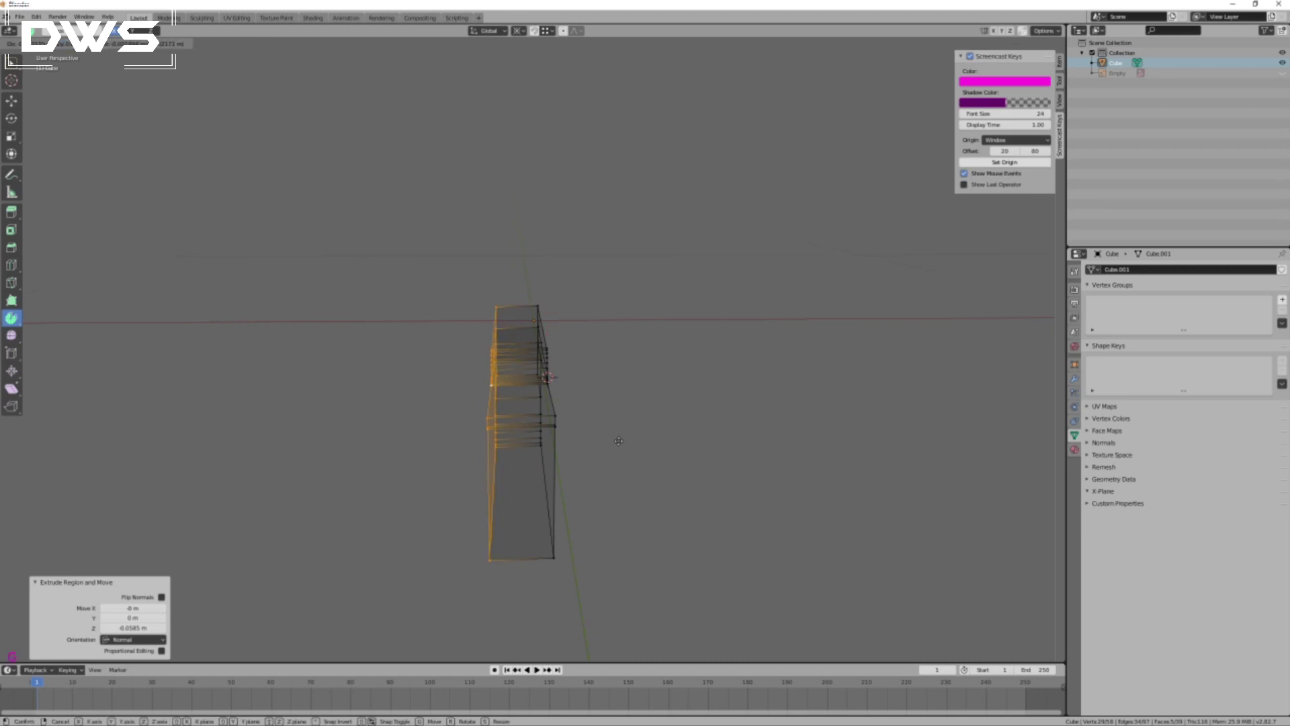
pyautogui.press('x')
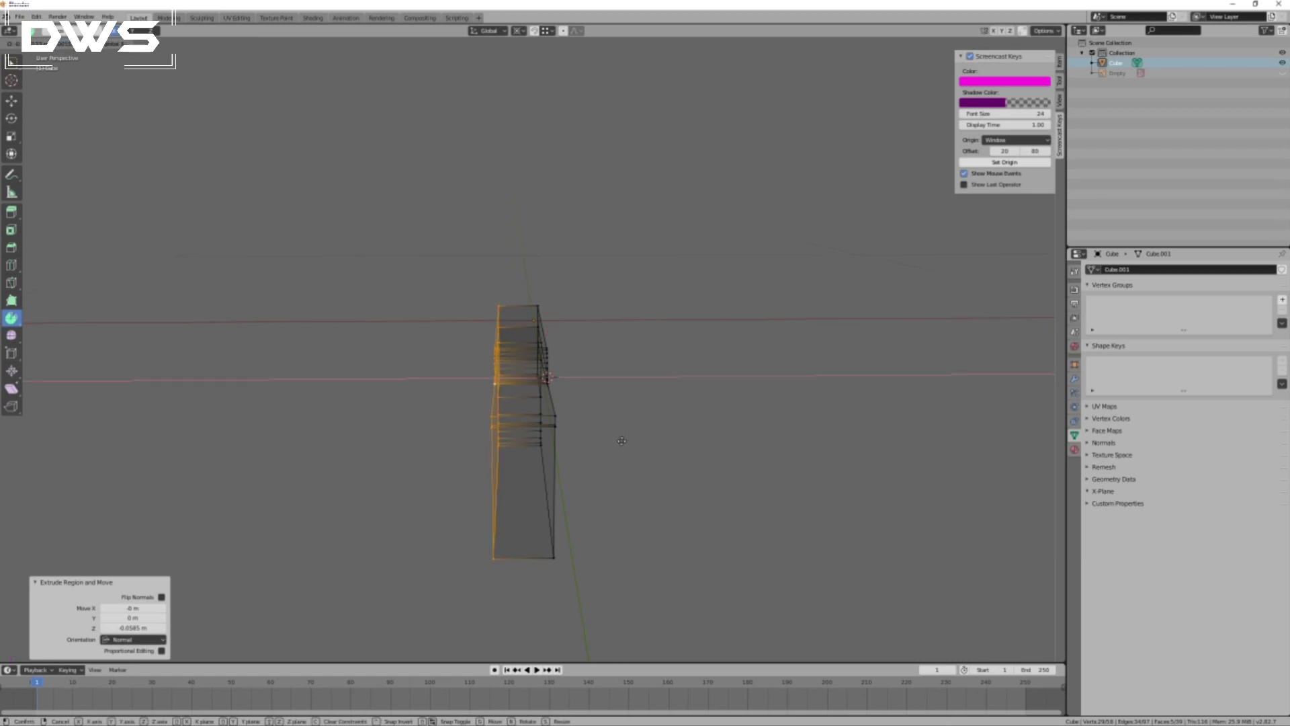
pyautogui.click(620, 440)
# Switch the viewport to solid shading and show the reference image Empty again.
pyautogui.moveTo(620, 440); pyautogui.dragTo(717, 463, button='middle')
pyautogui.press('z')
pyautogui.click(716, 464)
pyautogui.moveTo(615, 414); pyautogui.dragTo(502, 403, button='middle')
pyautogui.click(1282, 72)
pyautogui.moveTo(645, 524); pyautogui.dragTo(680, 463, button='middle')
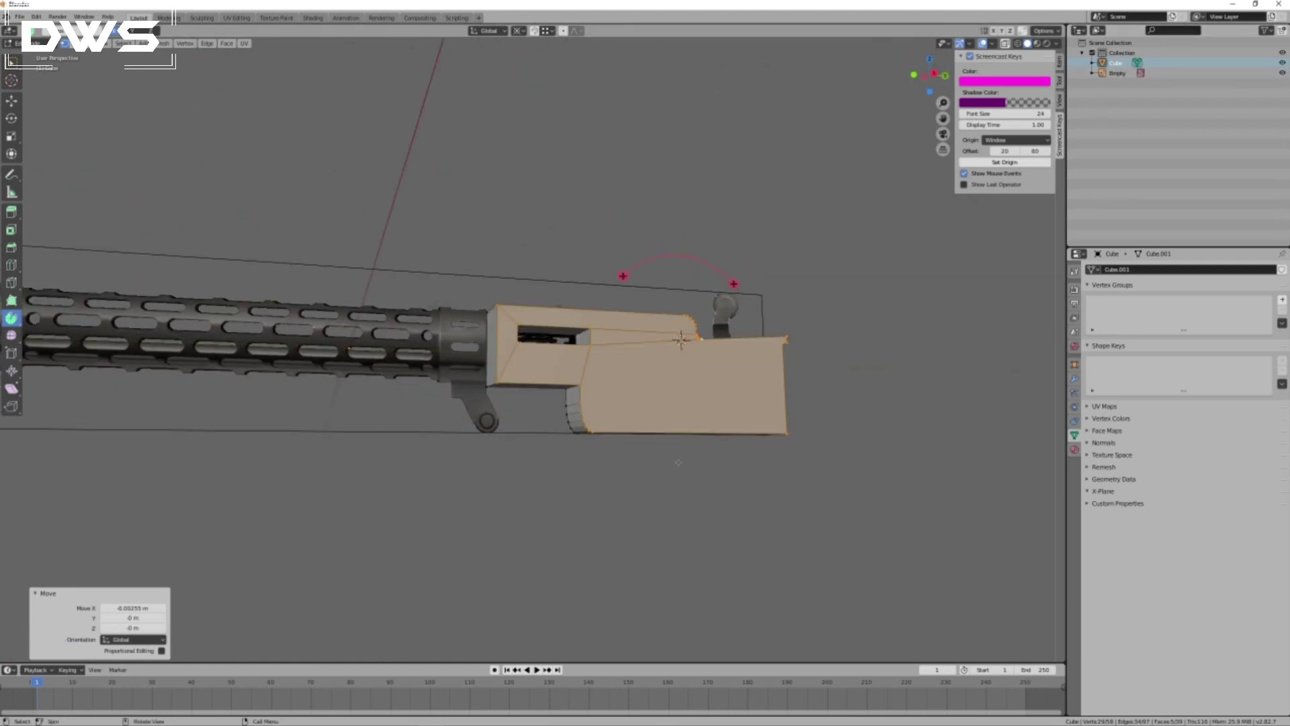
# Compare the solid receiver with the reference image and examine its front end, ejection slot and thickness.
pyautogui.click(1282, 63)
pyautogui.click(1282, 62)
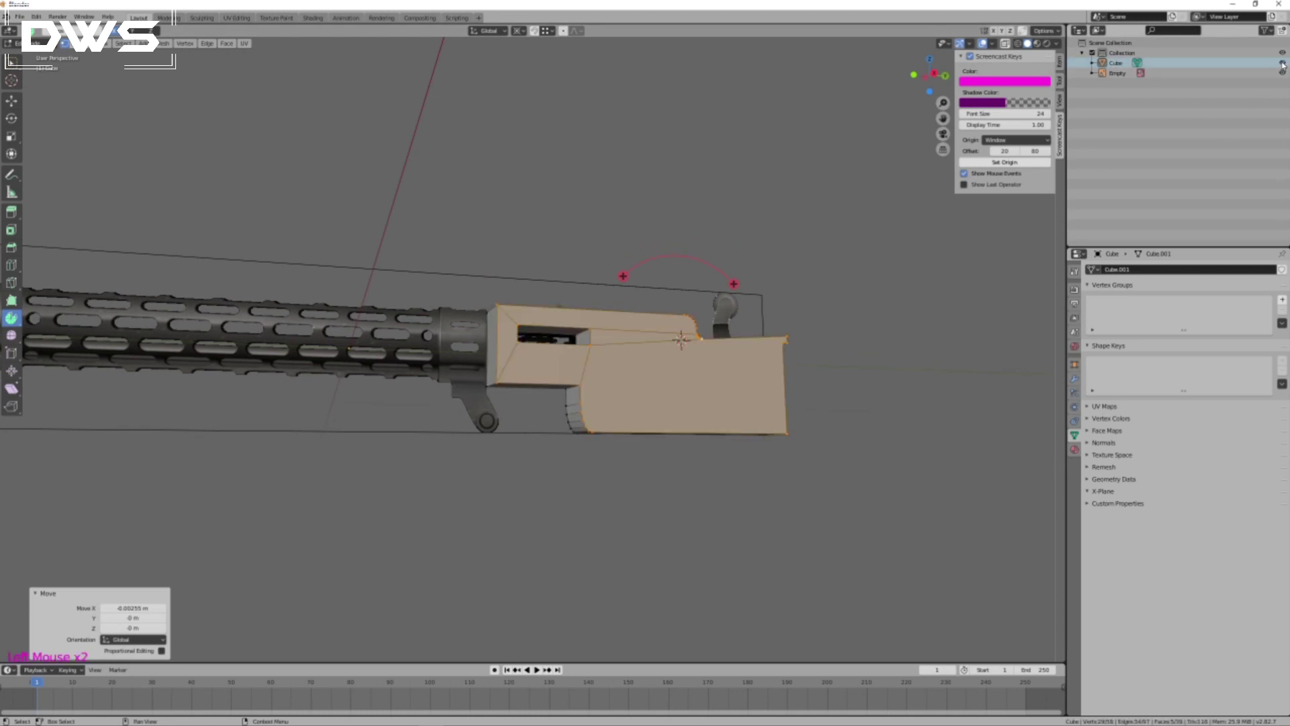
pyautogui.moveTo(538, 531); pyautogui.dragTo(487, 541, button='middle')
pyautogui.scroll(4, 486, 457)
pyautogui.moveTo(486, 449); pyautogui.dragTo(539, 523, button='middle')
pyautogui.scroll(3, 490, 492)
pyautogui.scroll(-1, 538, 524)
pyautogui.scroll(1, 538, 523)
pyautogui.scroll(-7, 538, 523)
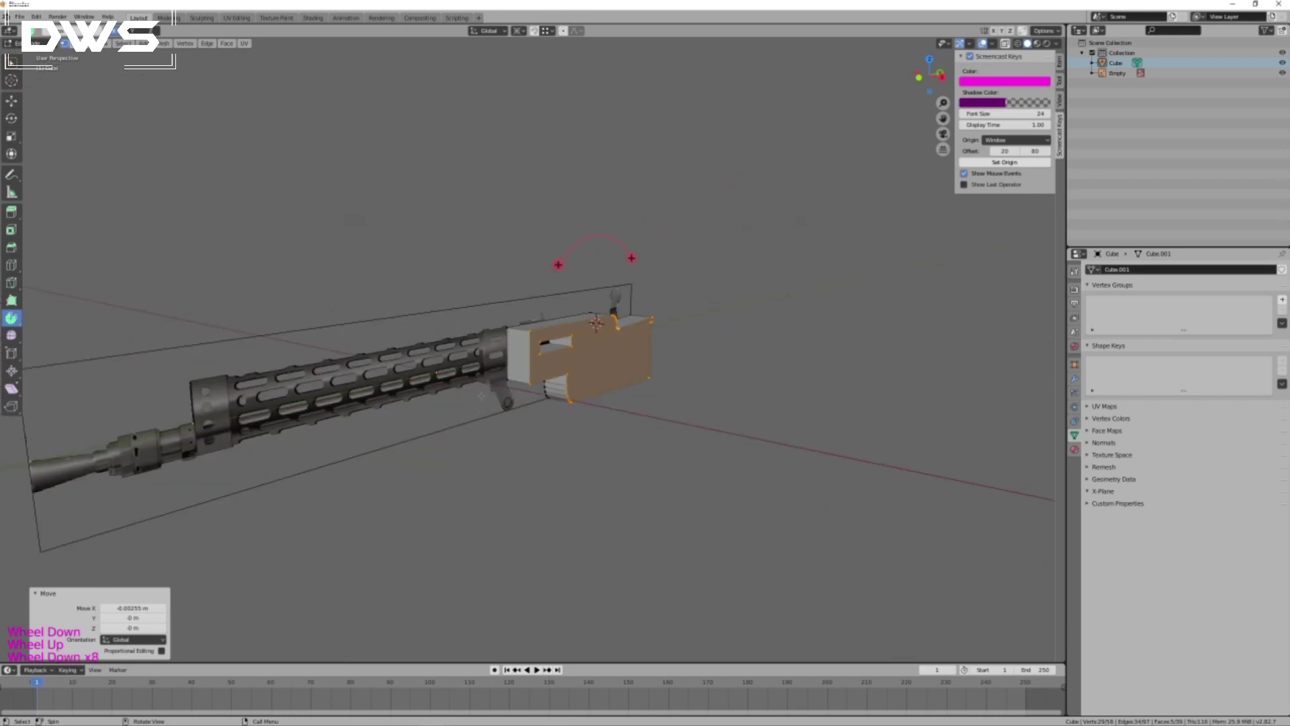
pyautogui.scroll(1, 415, 455)
pyautogui.moveTo(523, 352); pyautogui.dragTo(536, 342, button='middle')
pyautogui.scroll(5, 541, 342)
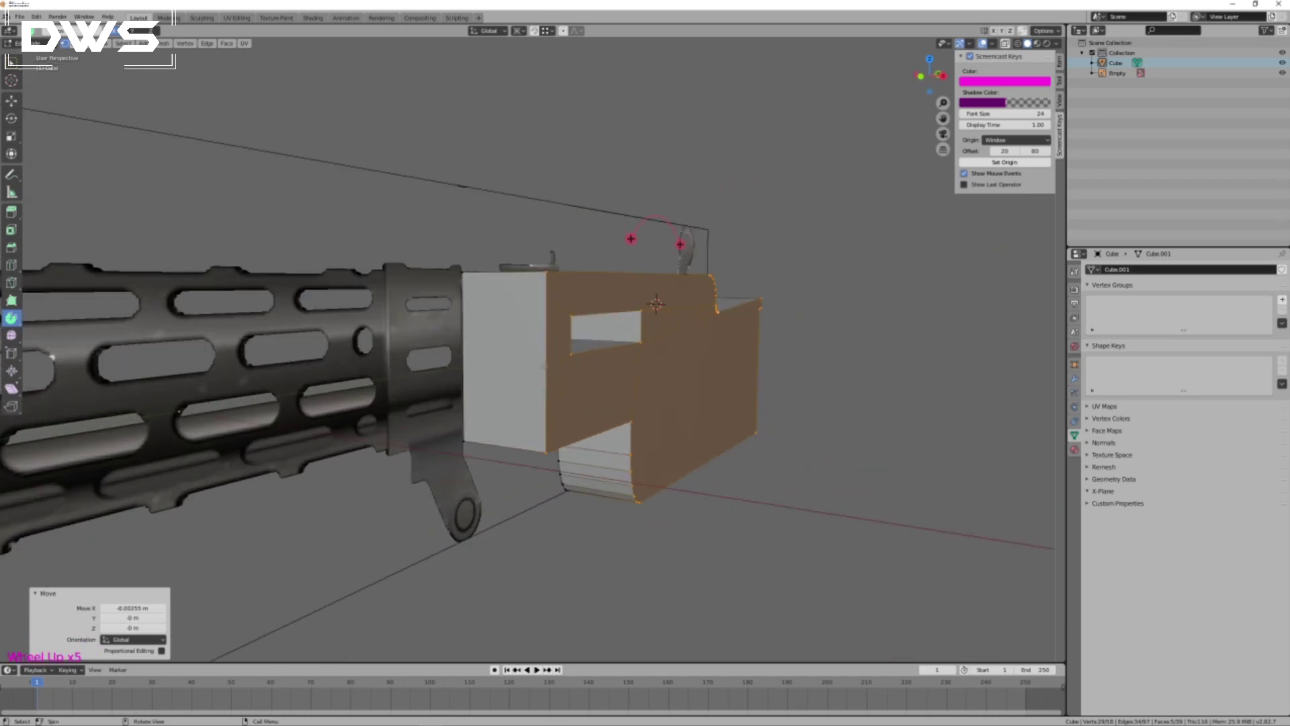
pyautogui.moveTo(680, 244); pyautogui.dragTo(753, 225, button='middle')
pyautogui.moveTo(527, 328); pyautogui.dragTo(533, 335, button='middle')
# Select the receiver's front end face in face selection mode and snap the 3D cursor to it.
pyautogui.press('b')
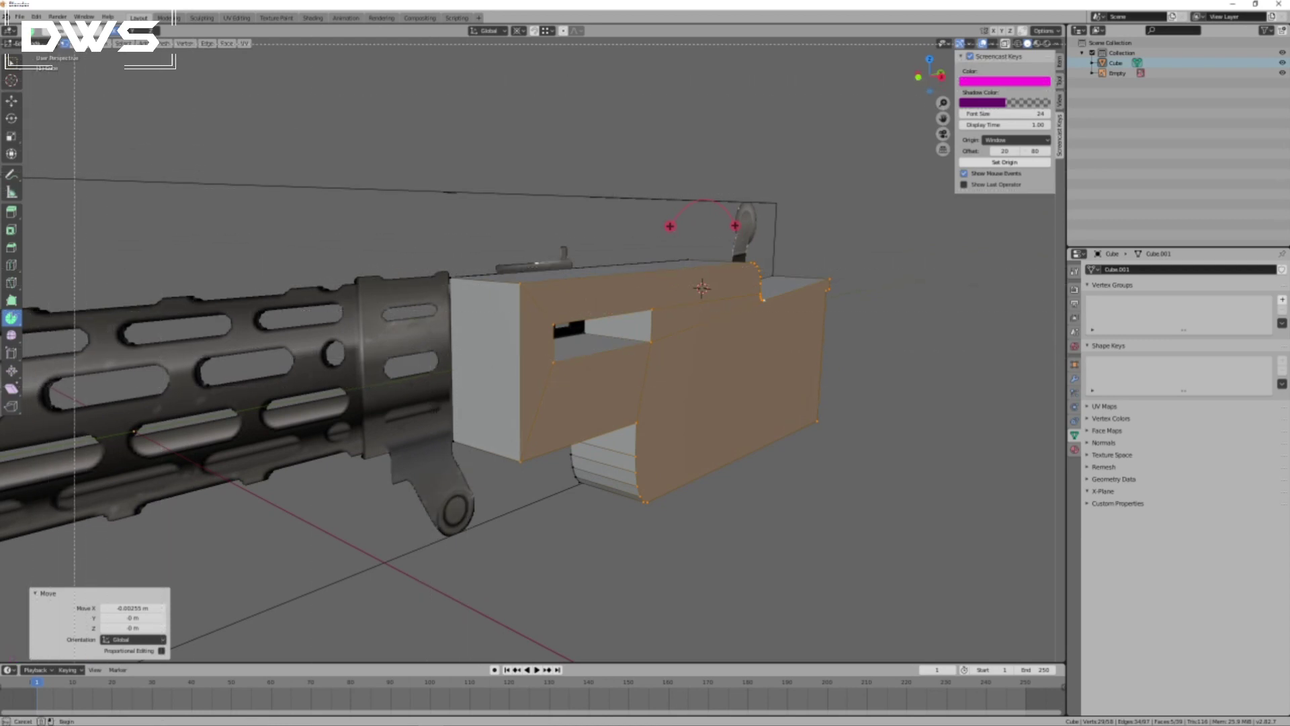
pyautogui.click(87, 50)
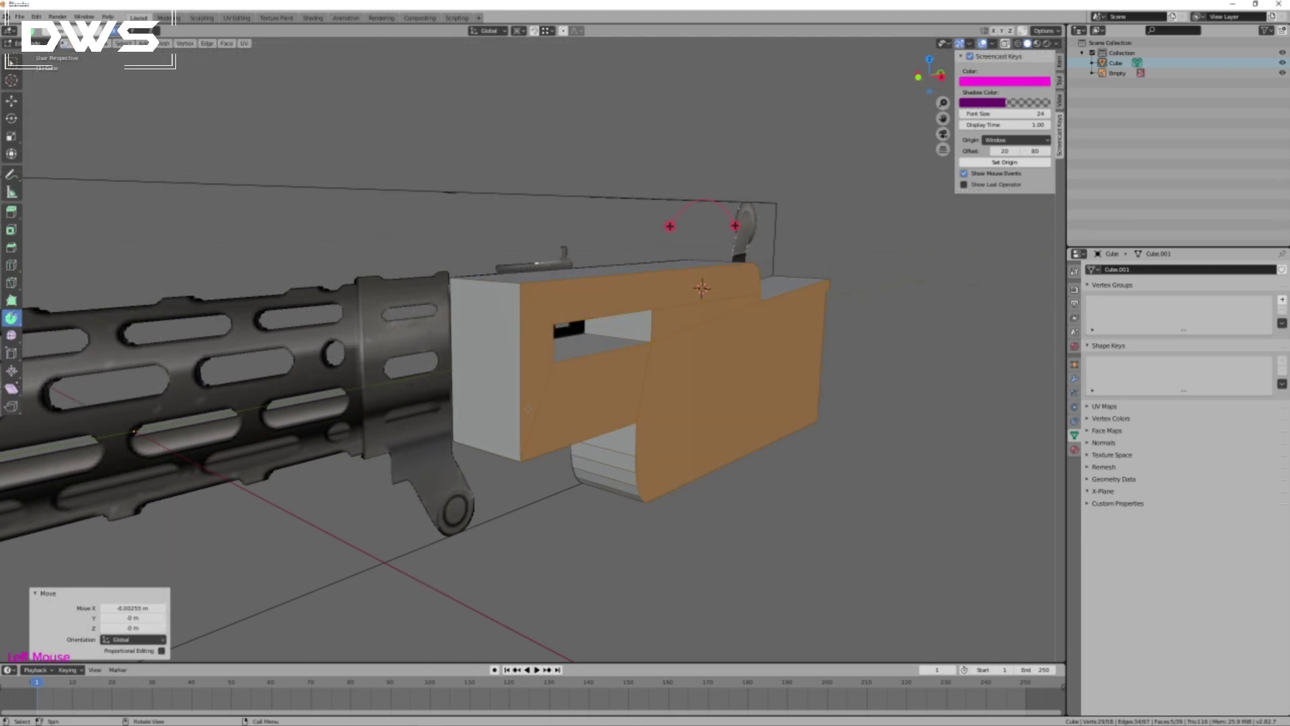
pyautogui.click(487, 356)
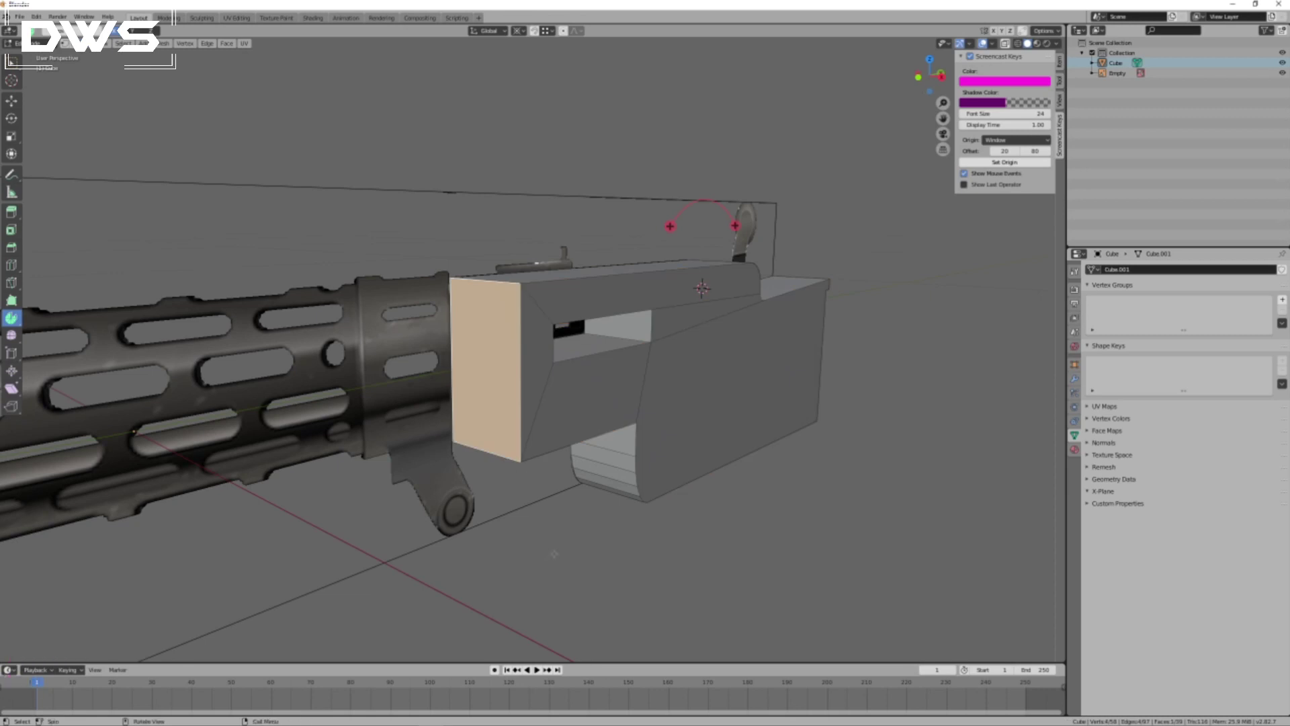
pyautogui.hotkey('shift', 's')
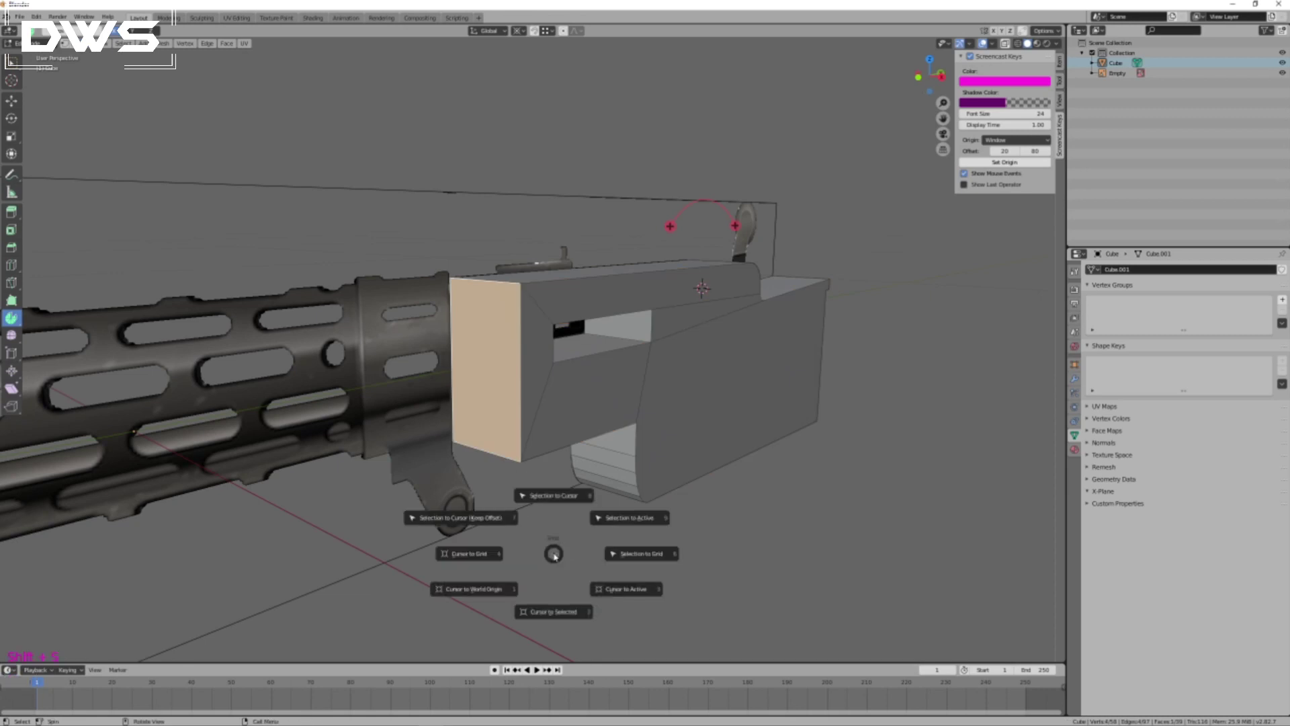
pyautogui.click(553, 610)
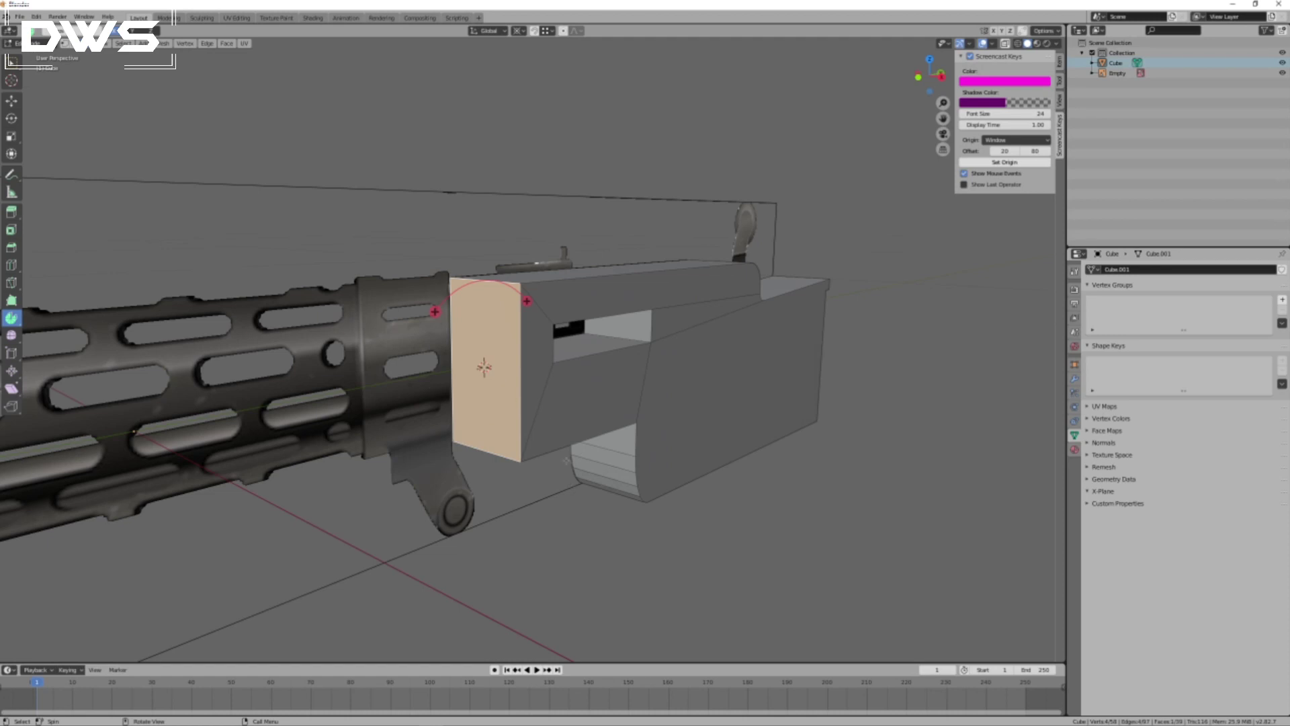
# Add a circle mesh at the 3D cursor on the receiver's front face with a radius of 0.03 m.
pyautogui.press('KP_3')
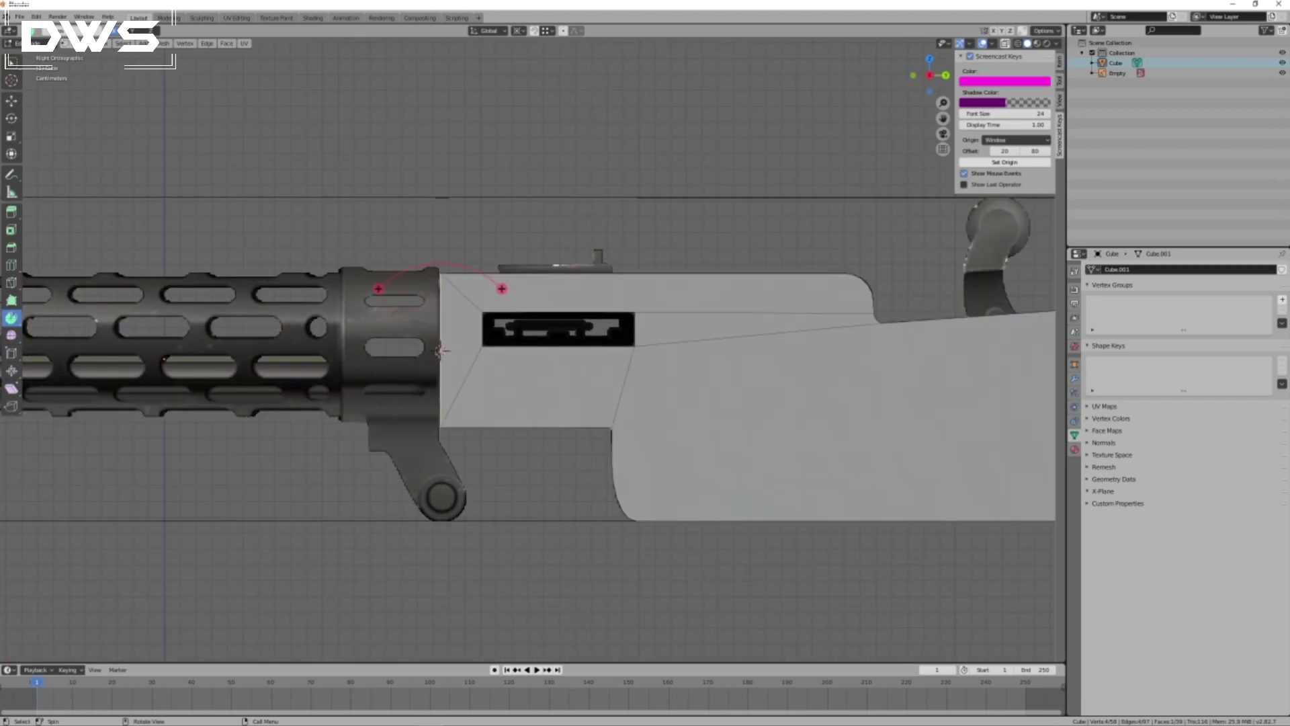
pyautogui.scroll(1, 440, 350)
pyautogui.scroll(1, 421, 350)
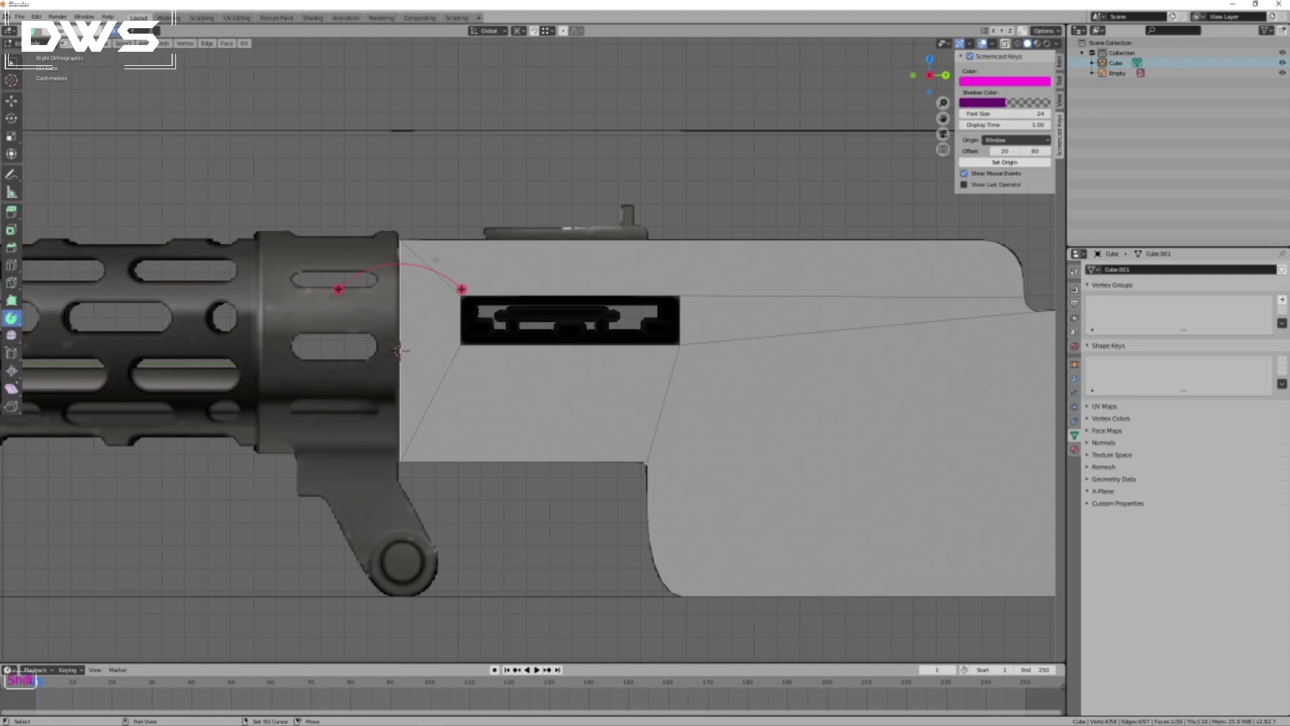
pyautogui.hotkey('shift', 'a')
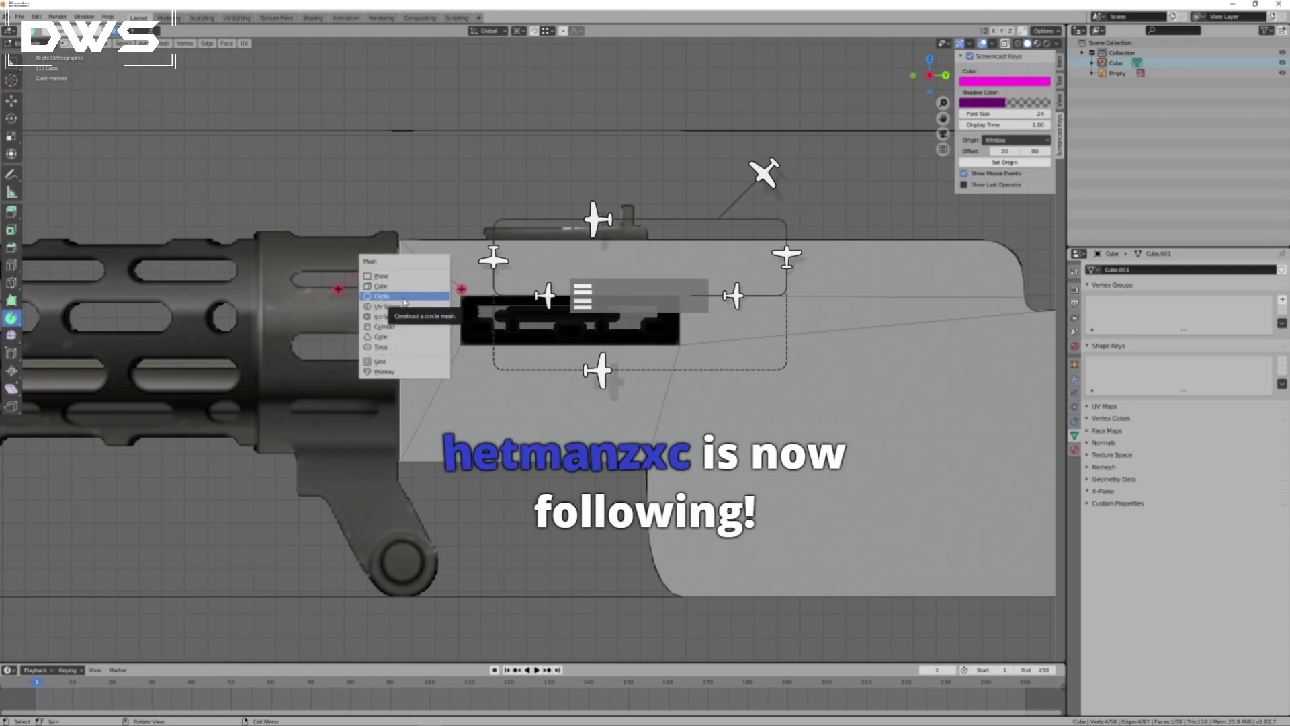
pyautogui.click(405, 296)
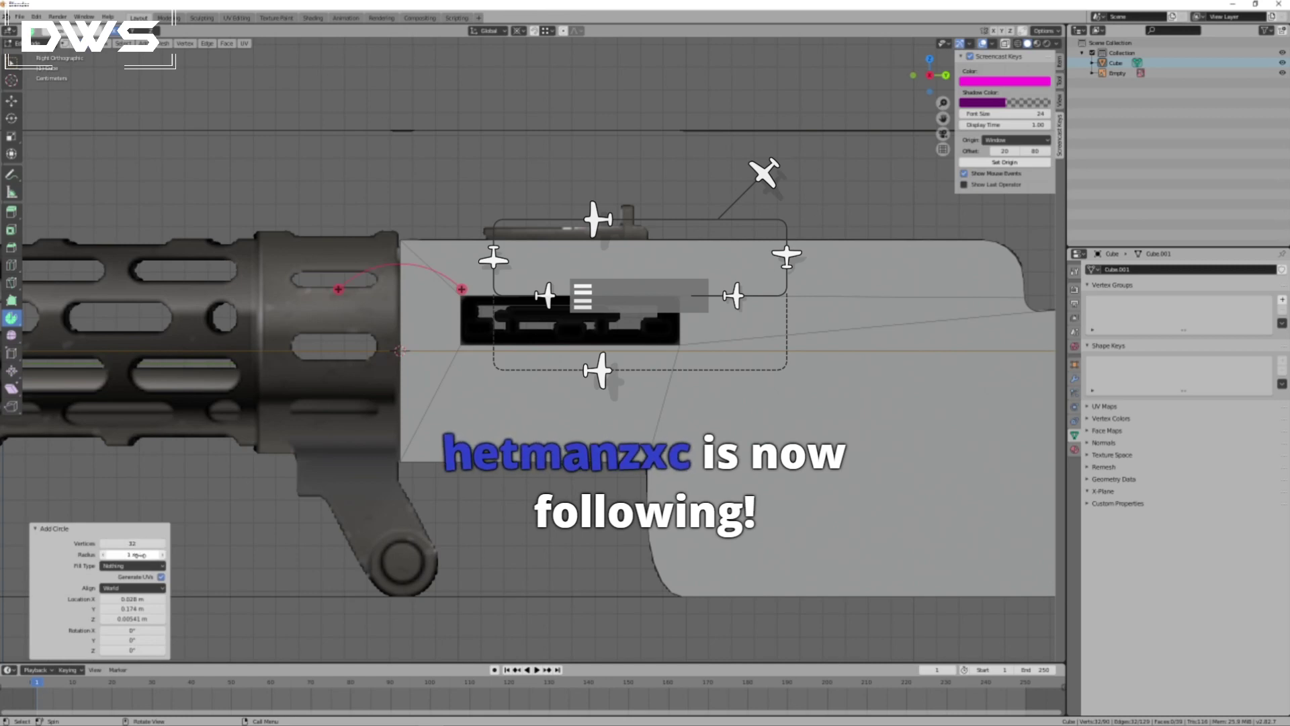
pyautogui.click(133, 555)
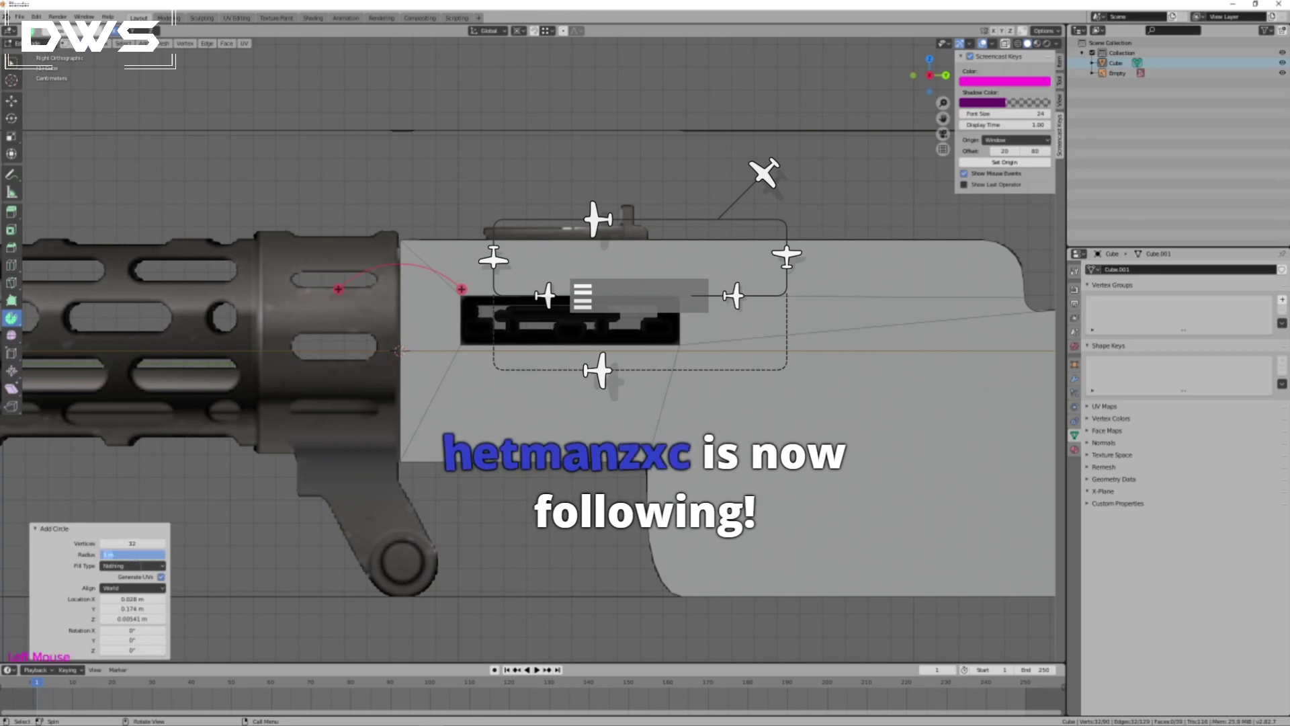
pyautogui.write('0.03')
pyautogui.press('Return')
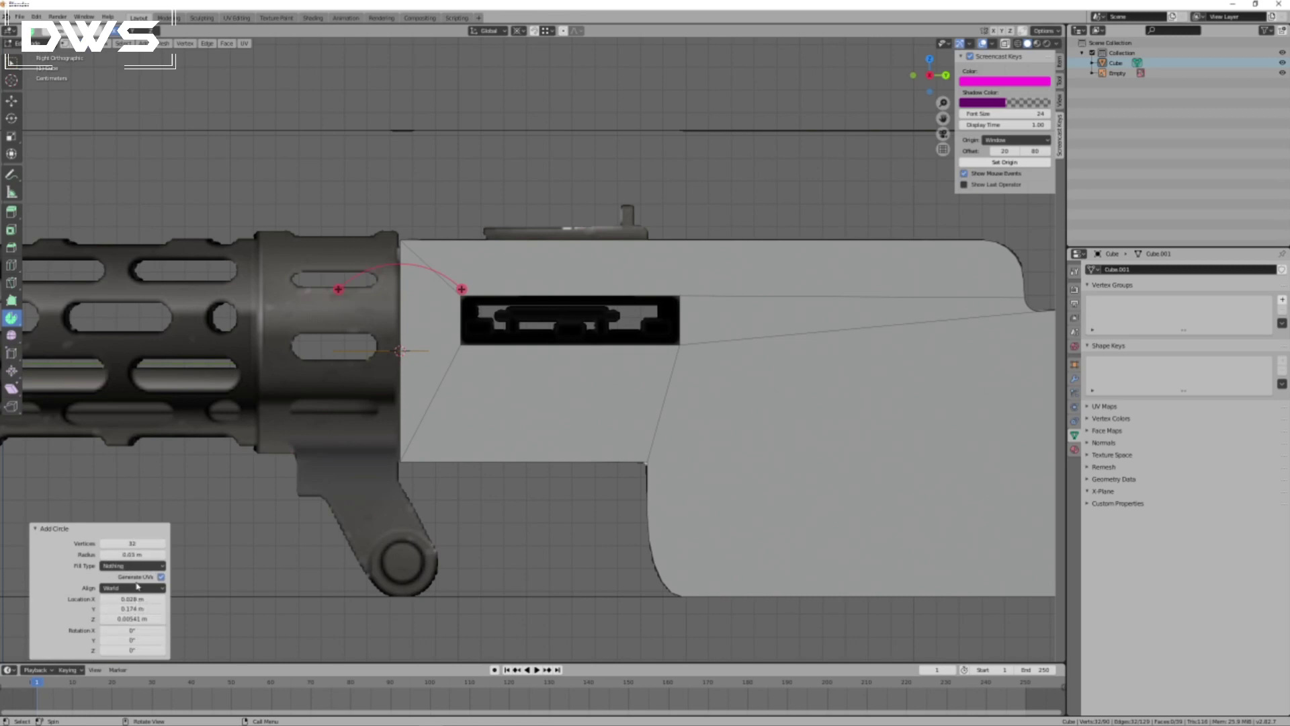
# Set the new circle's Y rotation to 90°, its radius to 0.05 m and its vertex count to 24.
pyautogui.click(131, 640)
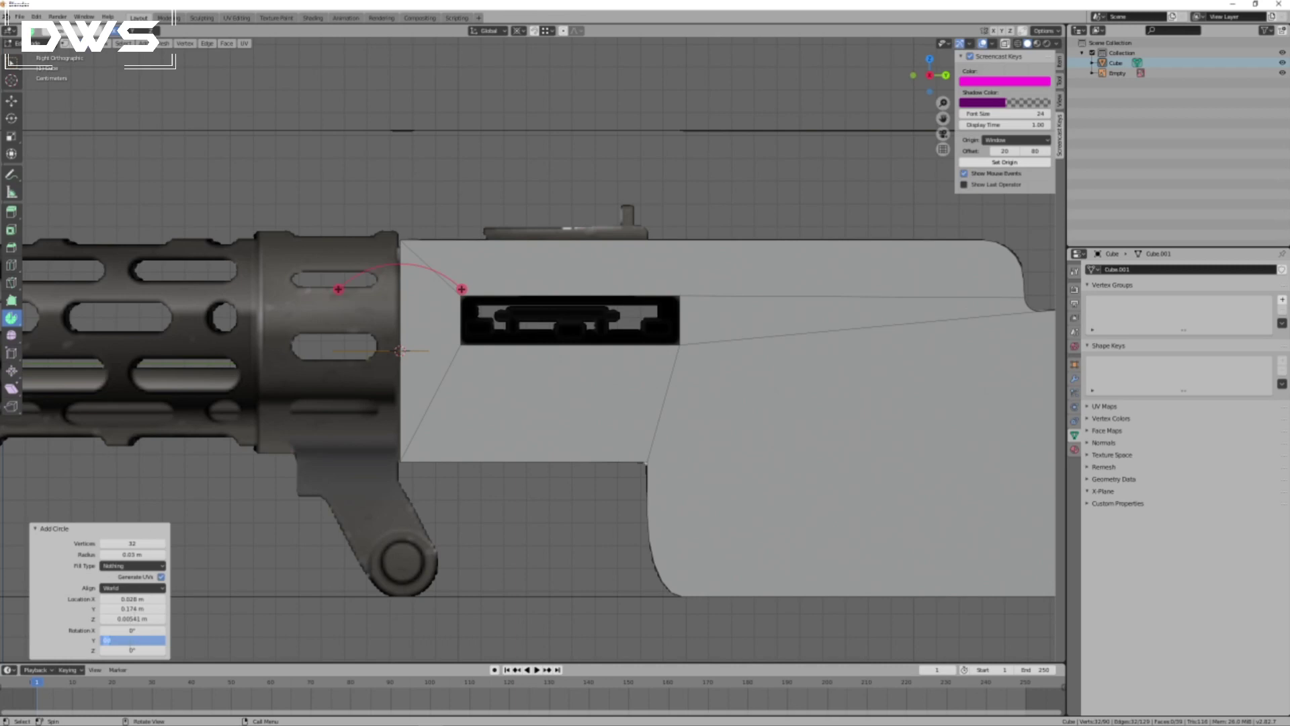
pyautogui.press('Return')
pyautogui.click(164, 555)
pyautogui.click(163, 555)
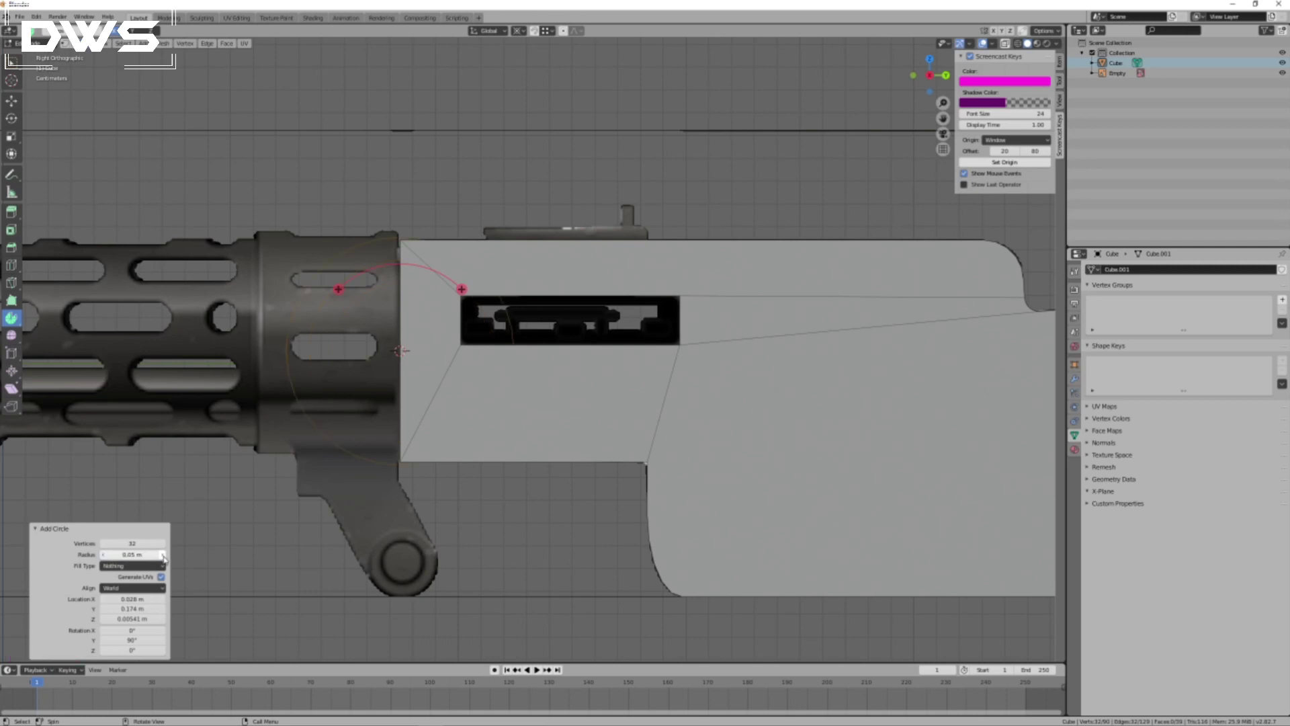
pyautogui.click(132, 543)
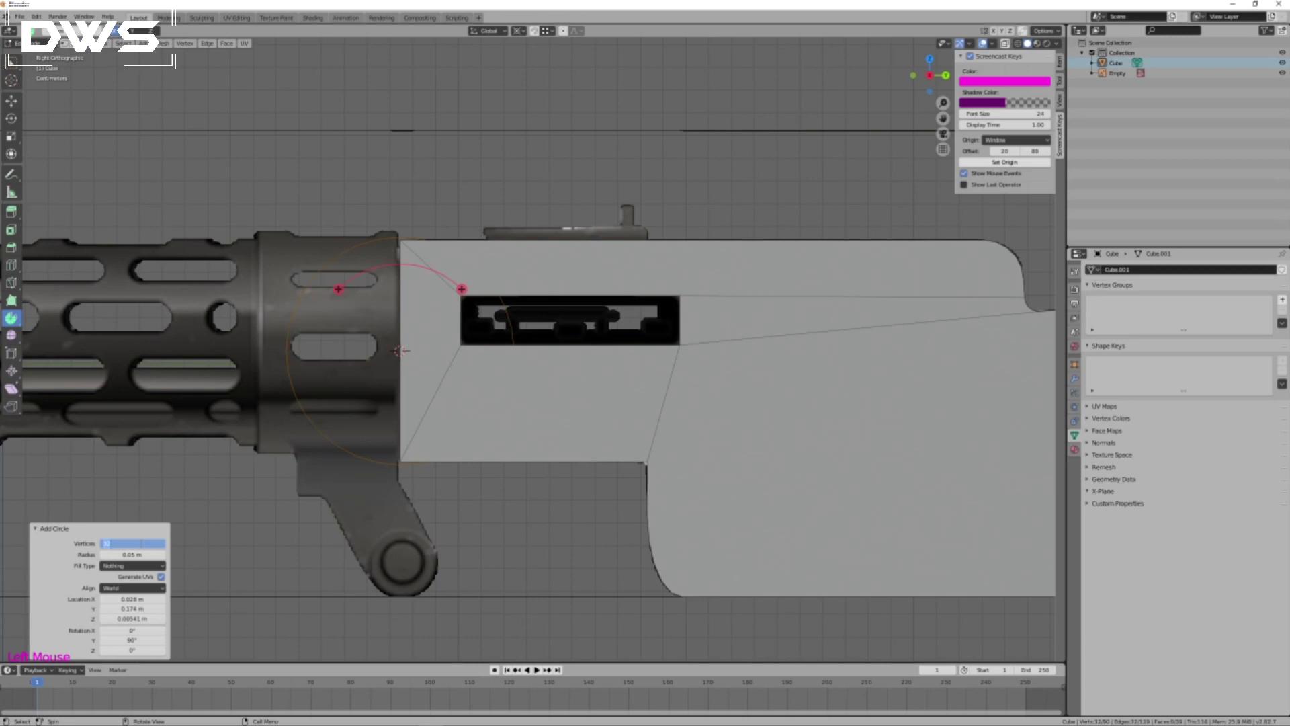
pyautogui.write('24')
pyautogui.press('Return')
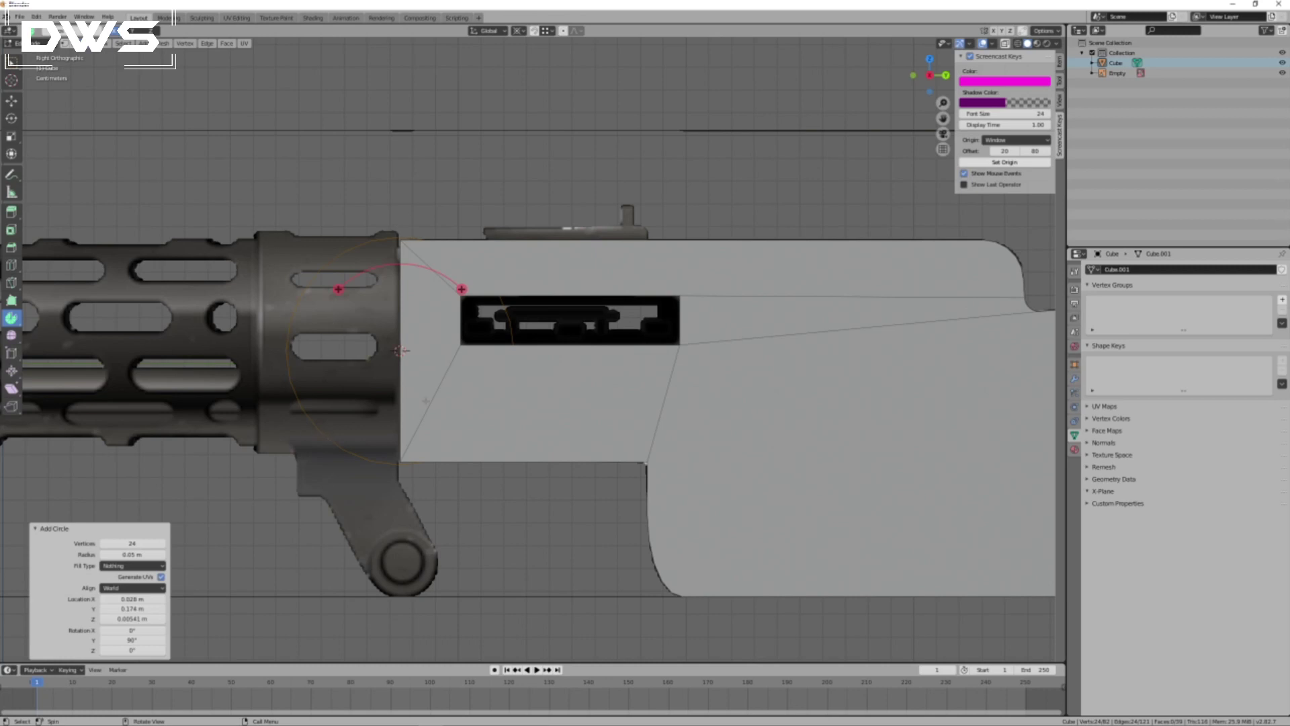
# Move the whole circle about -0.0548 m along Y and 0.00422 m along Z over the barrel collar and snap the 3D cursor to it.
pyautogui.click(361, 537)
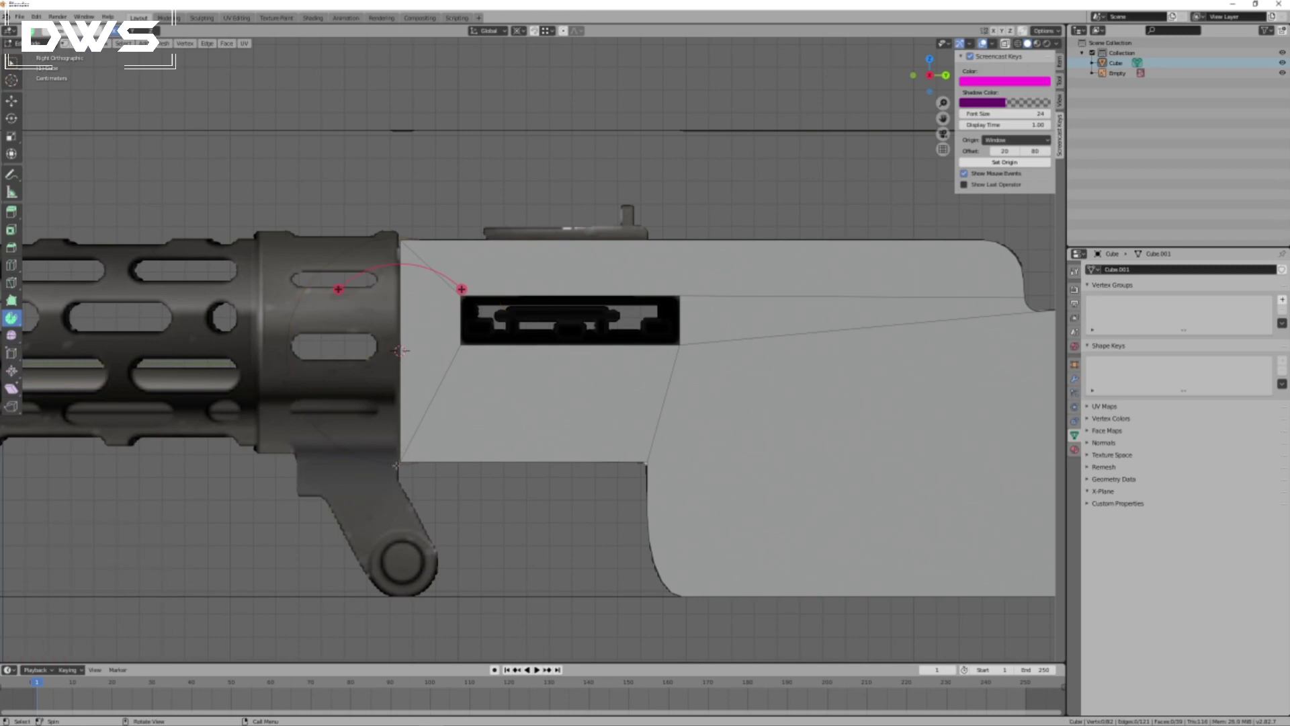
pyautogui.moveTo(462, 506); pyautogui.dragTo(387, 528, button='middle')
pyautogui.click(75, 43)
pyautogui.press('alt')
pyautogui.keyDown('alt'); pyautogui.click(331, 351); pyautogui.keyUp('alt')
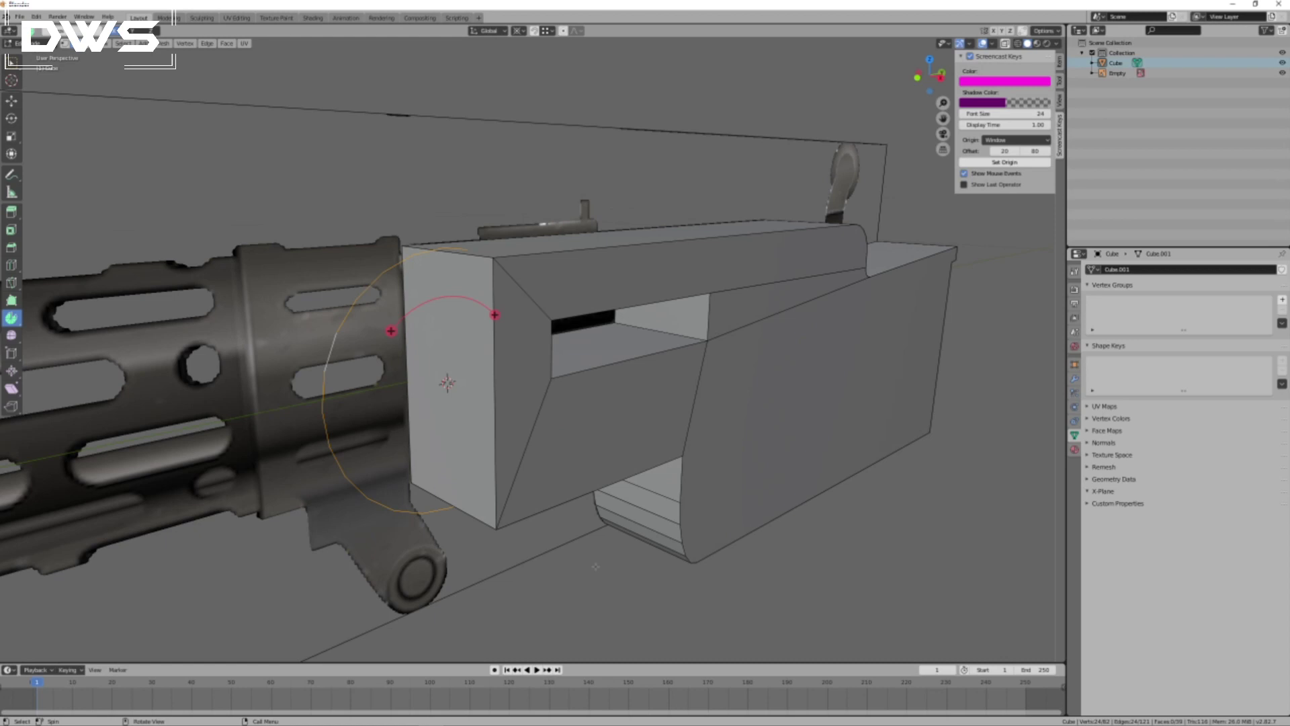
pyautogui.press('KP_3')
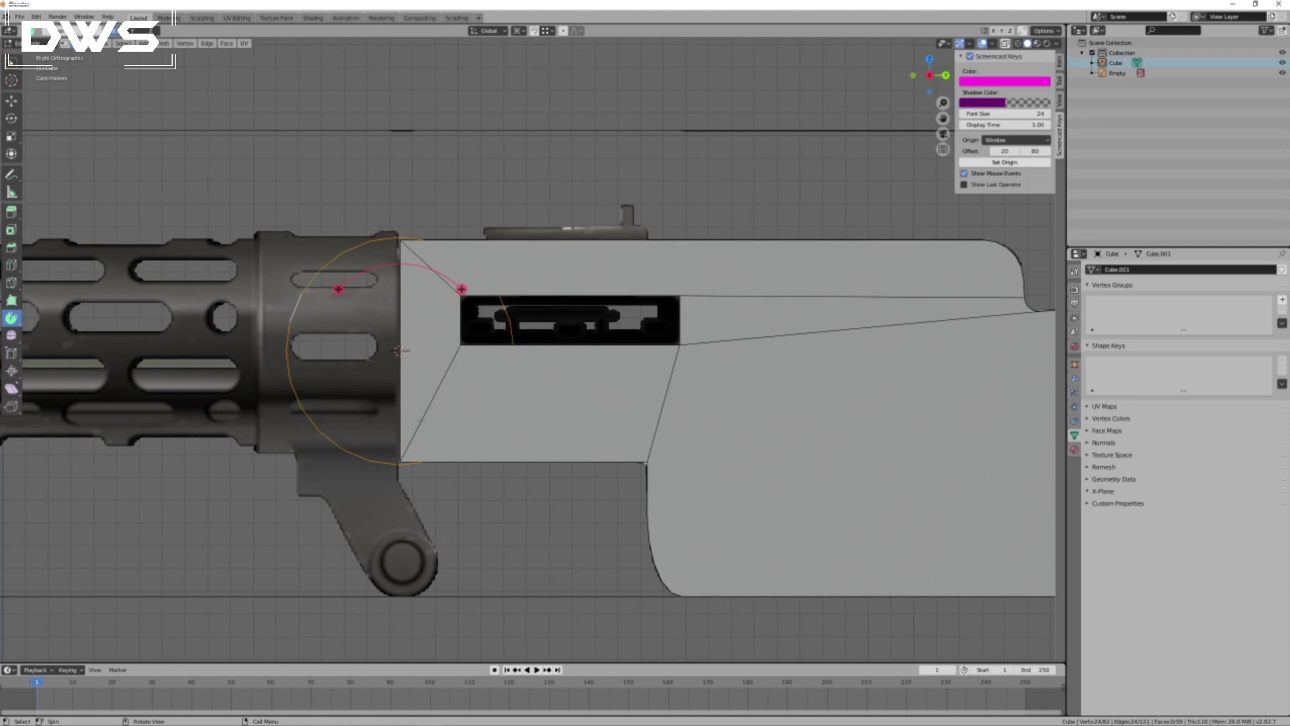
pyautogui.press('g')
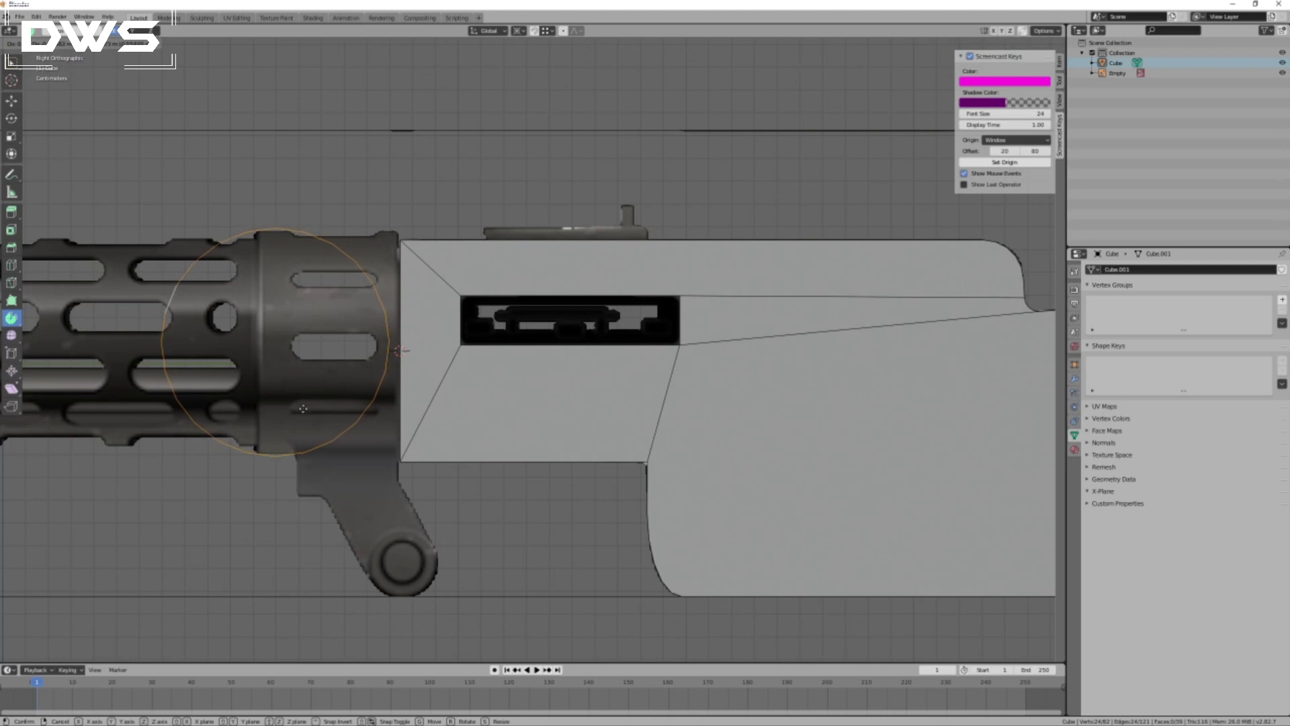
pyautogui.click(303, 408)
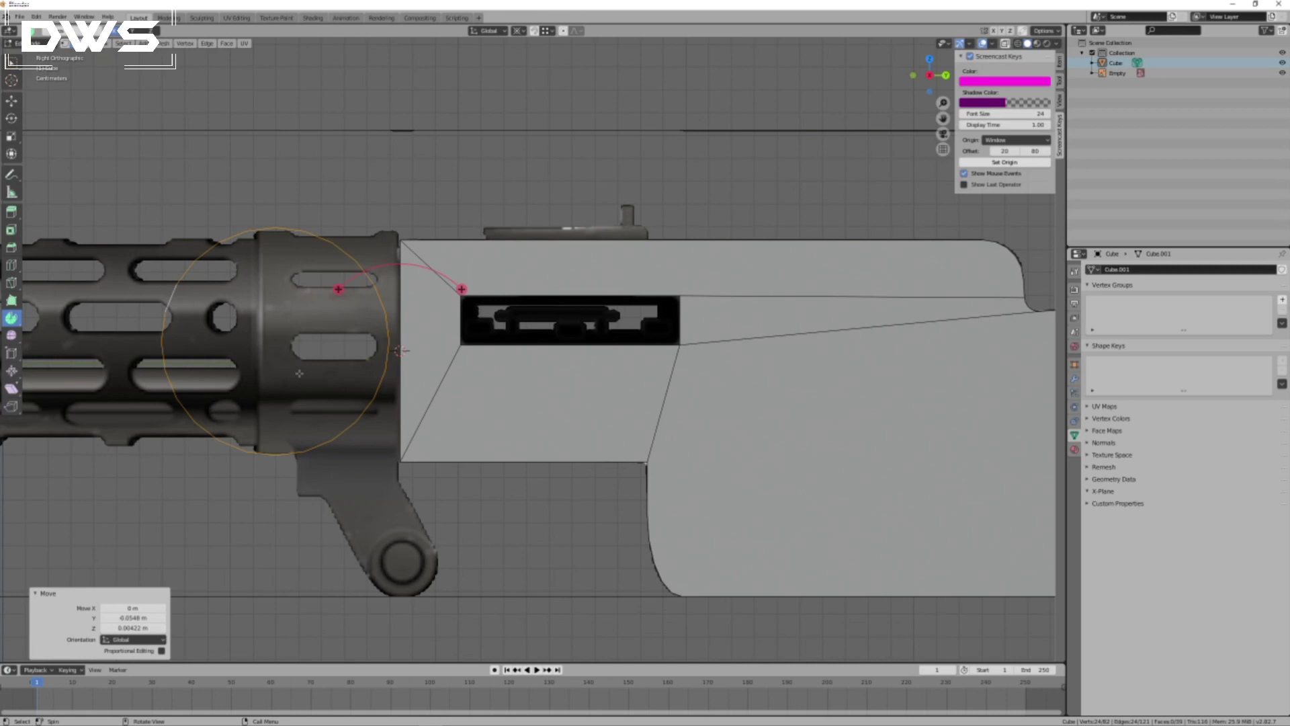
pyautogui.hotkey('shift', 's')
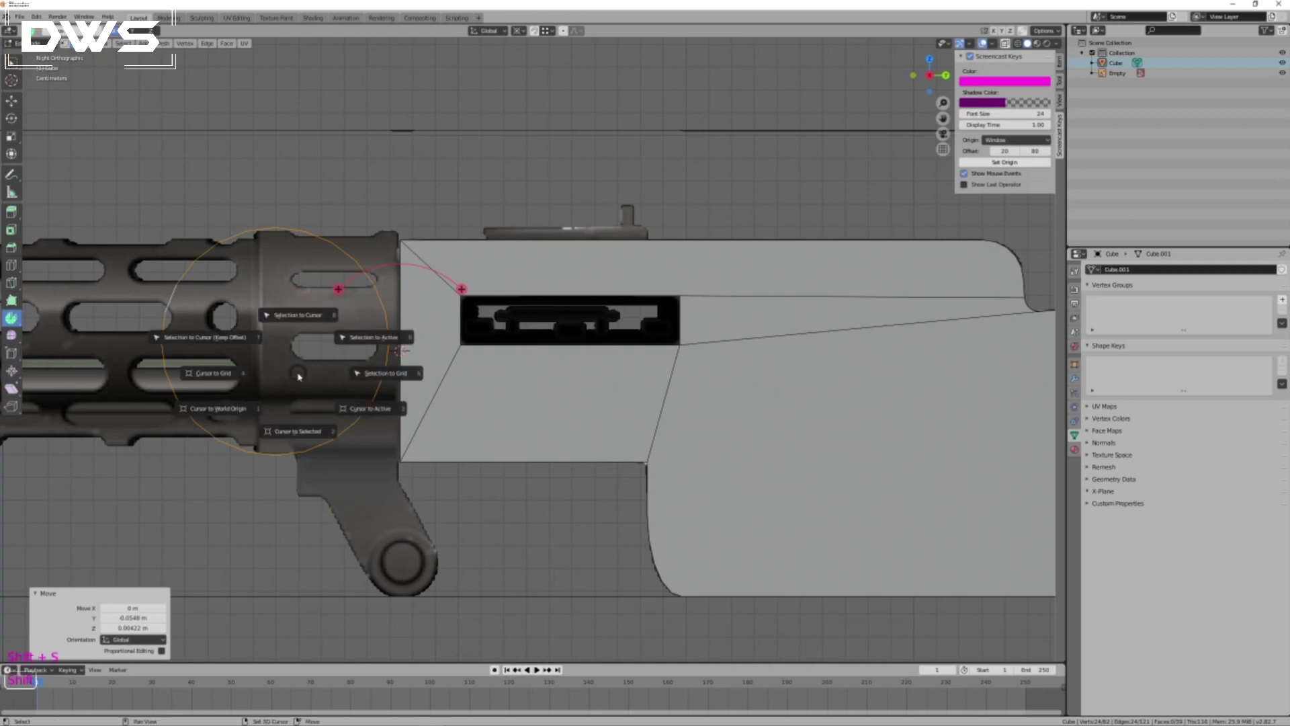
pyautogui.click(295, 428)
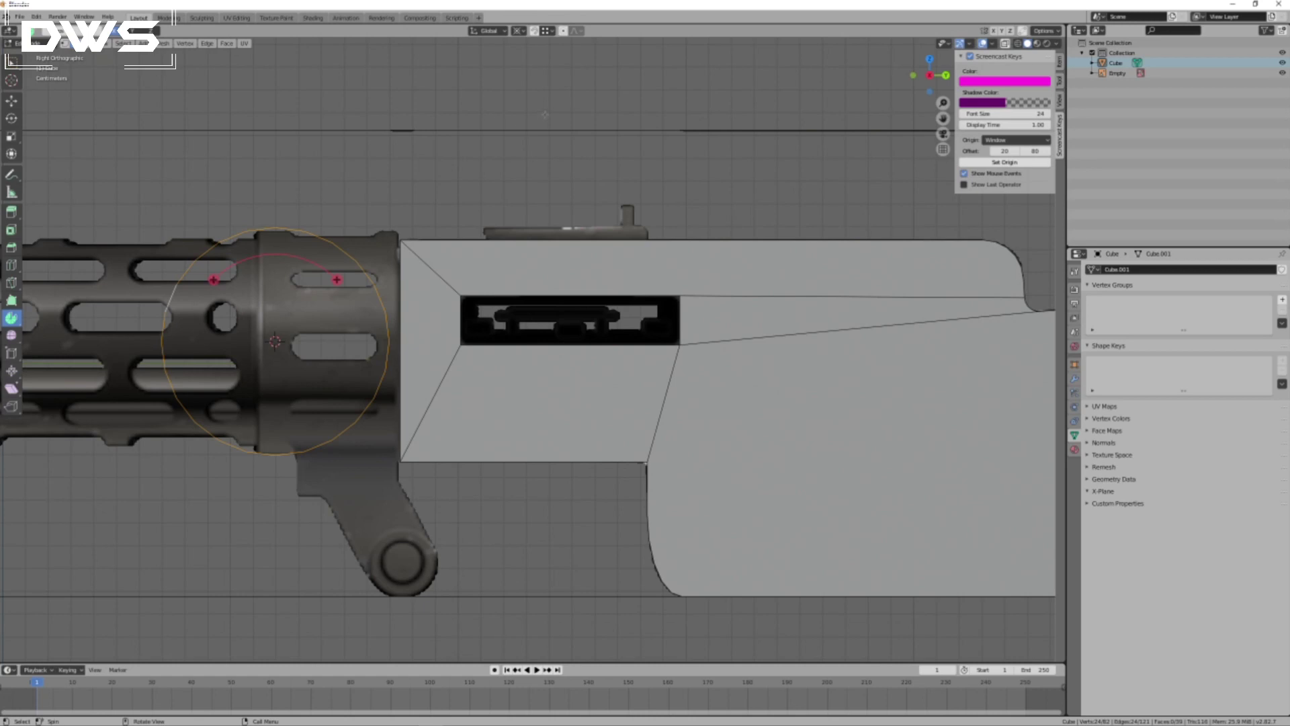
# Scale the circle by about 0.971 and again by about 1.008 to match the barrel collar's height in the reference.
pyautogui.press('s')
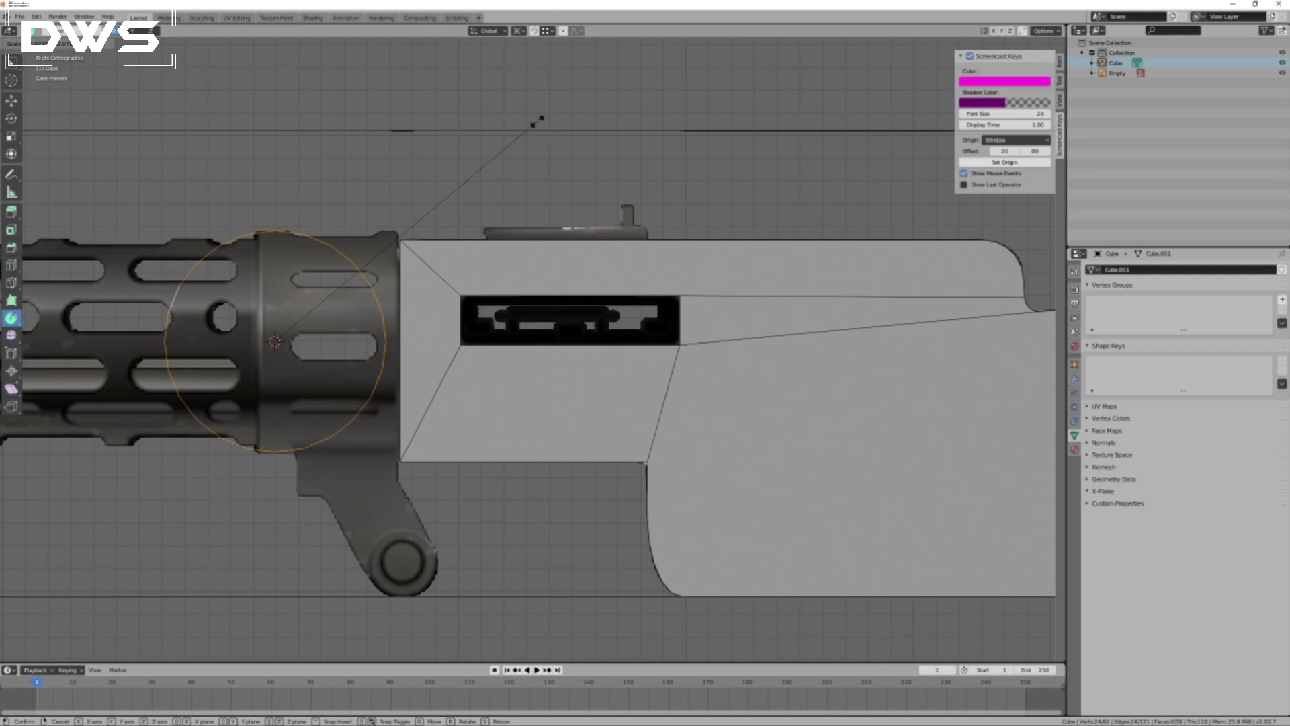
pyautogui.click(538, 121)
pyautogui.scroll(2, 317, 348)
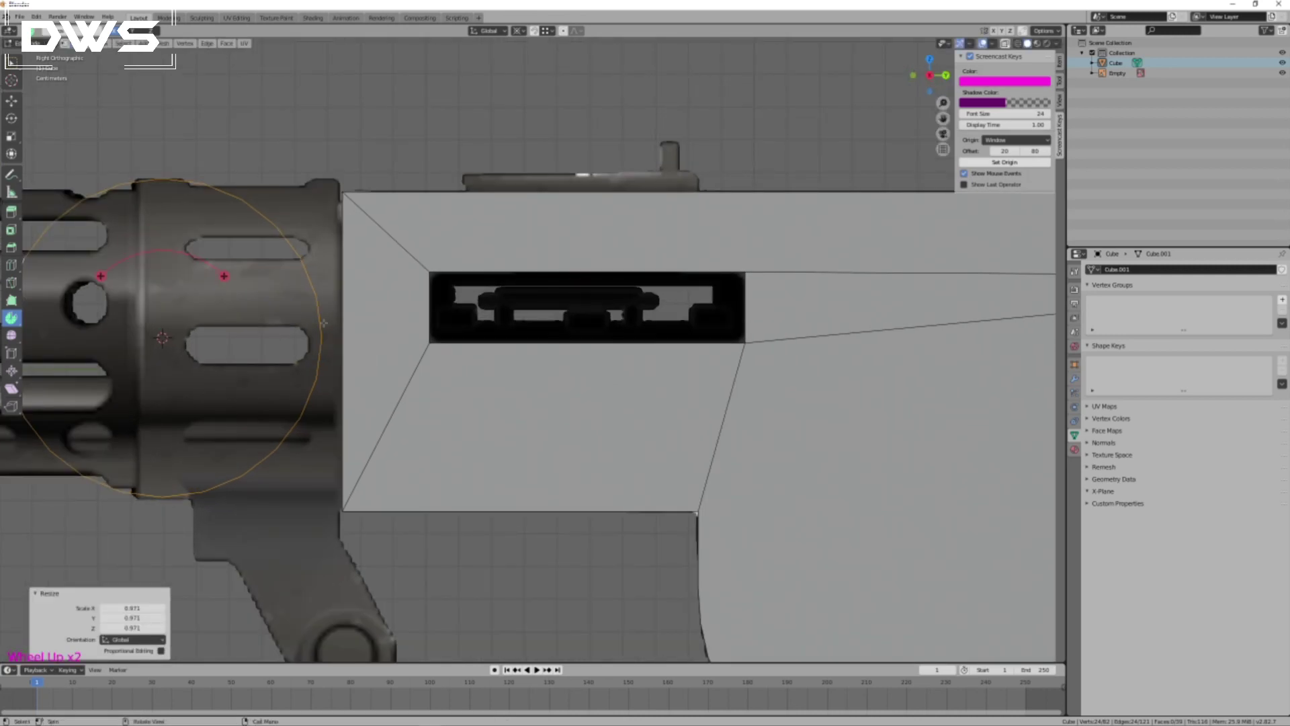
pyautogui.press('s')
pyautogui.click(396, 211)
pyautogui.press('g')
pyautogui.press('z')
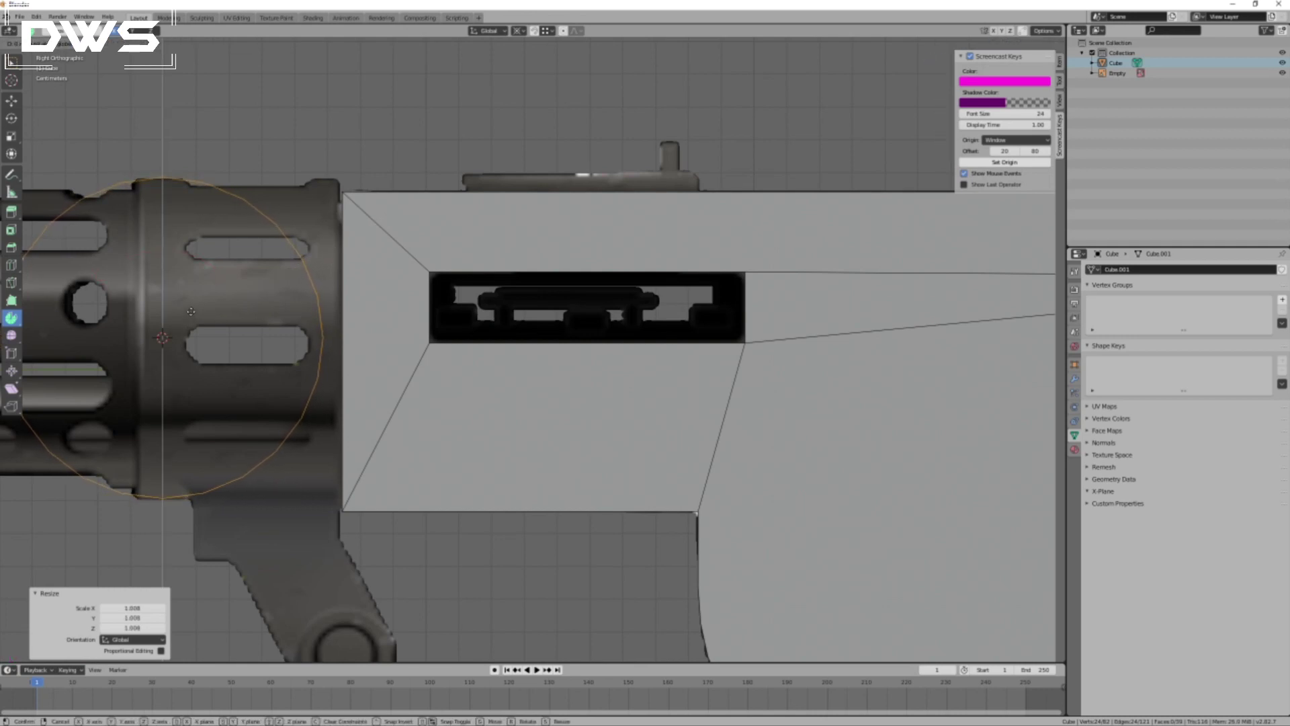
pyautogui.click(190, 311)
# Examine the circle's alignment with the receiver from the front, back, both sides, top and bottom, and in perspective and orthographic projection.
pyautogui.scroll(-5, 241, 390)
pyautogui.moveTo(295, 422); pyautogui.dragTo(383, 423, button='middle')
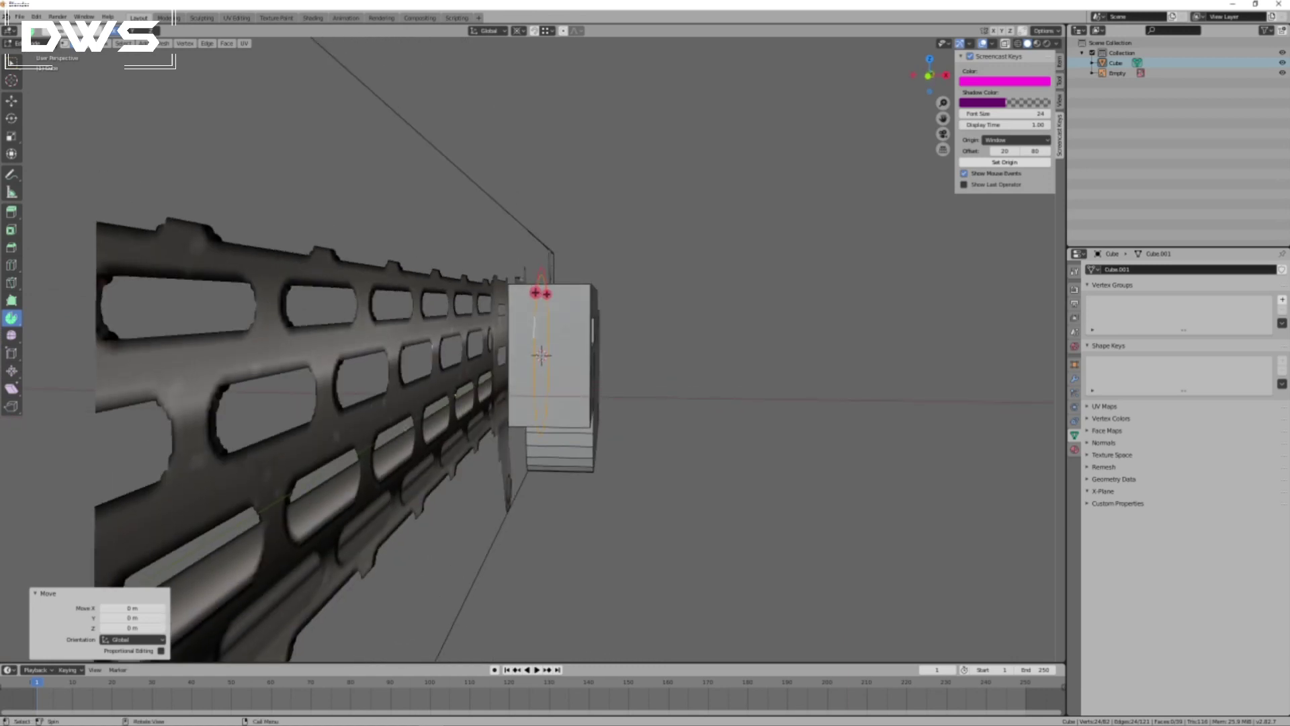
pyautogui.press('KP_3')
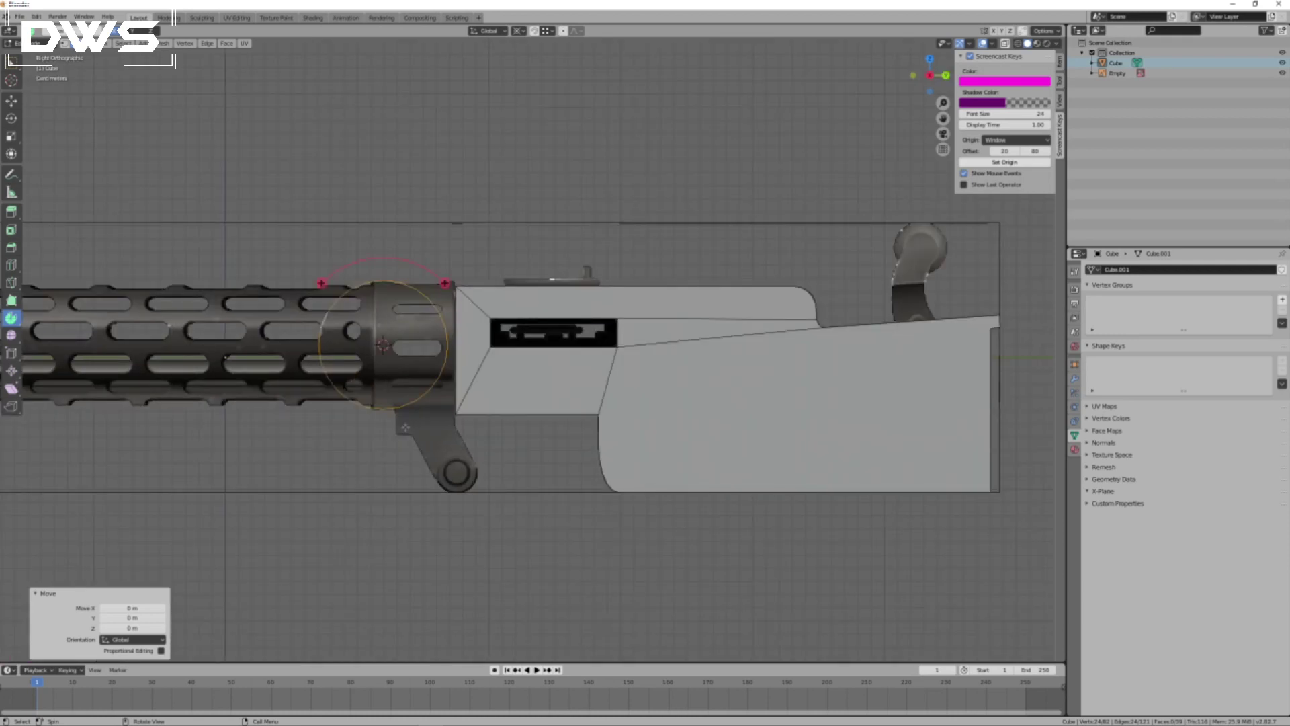
pyautogui.press('KP_1')
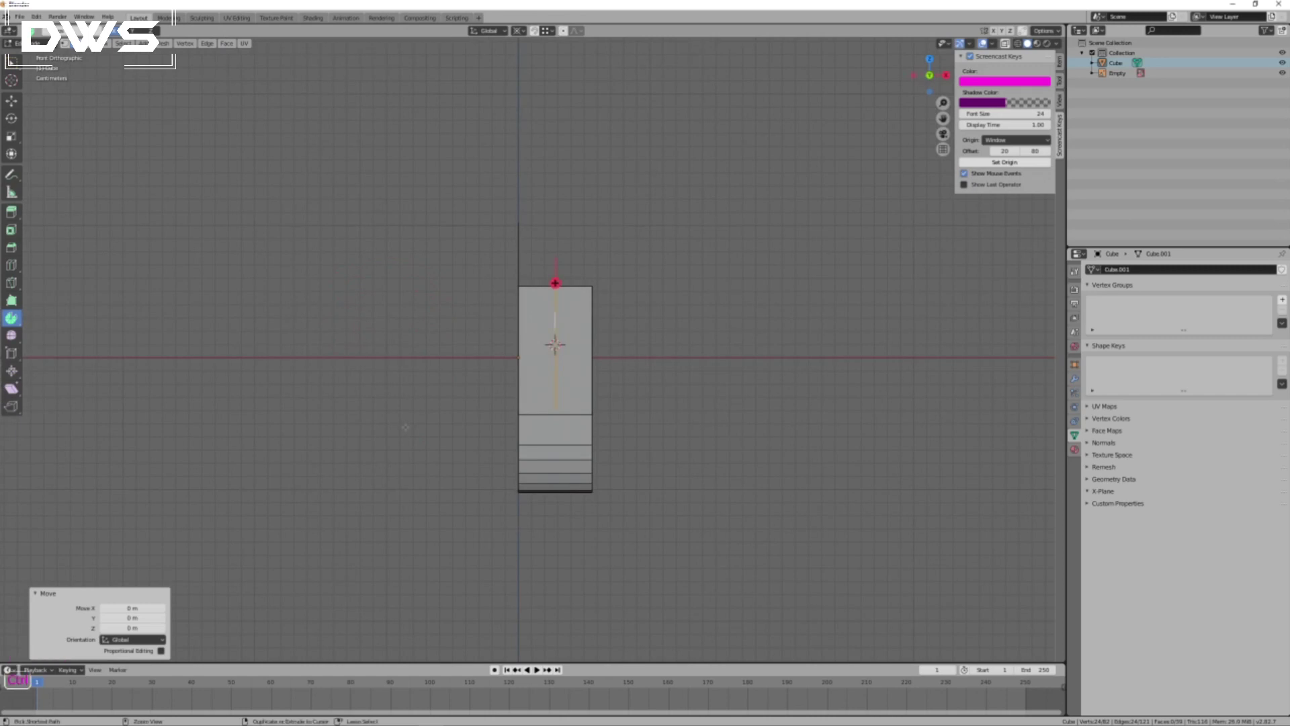
pyautogui.press('ctrl+KP_1')
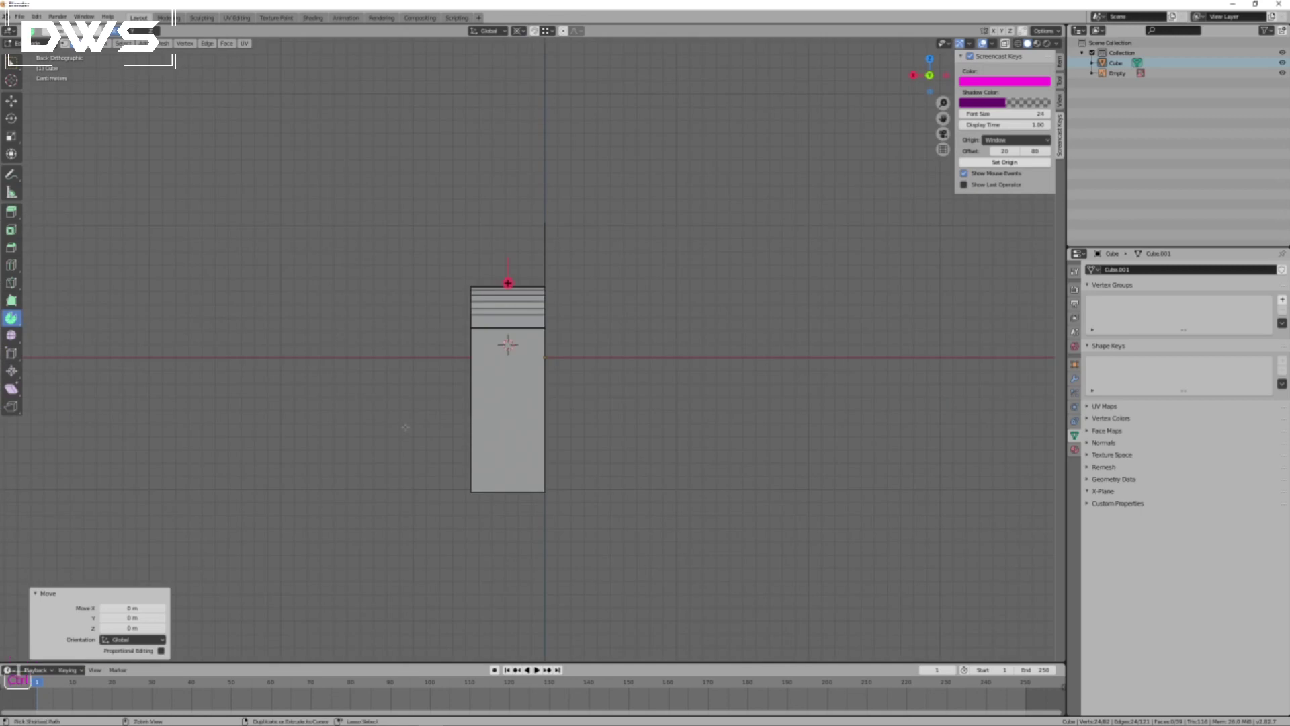
pyautogui.press('ctrl+KP_3')
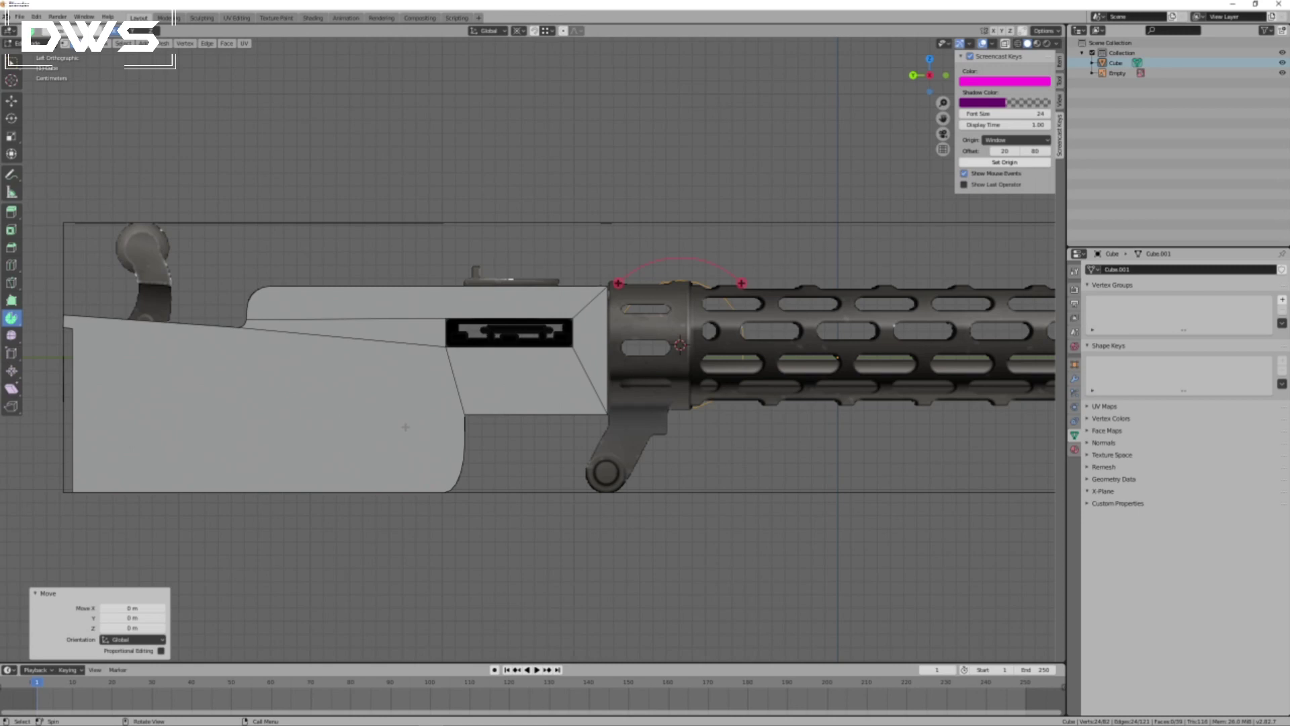
pyautogui.press('KP_7')
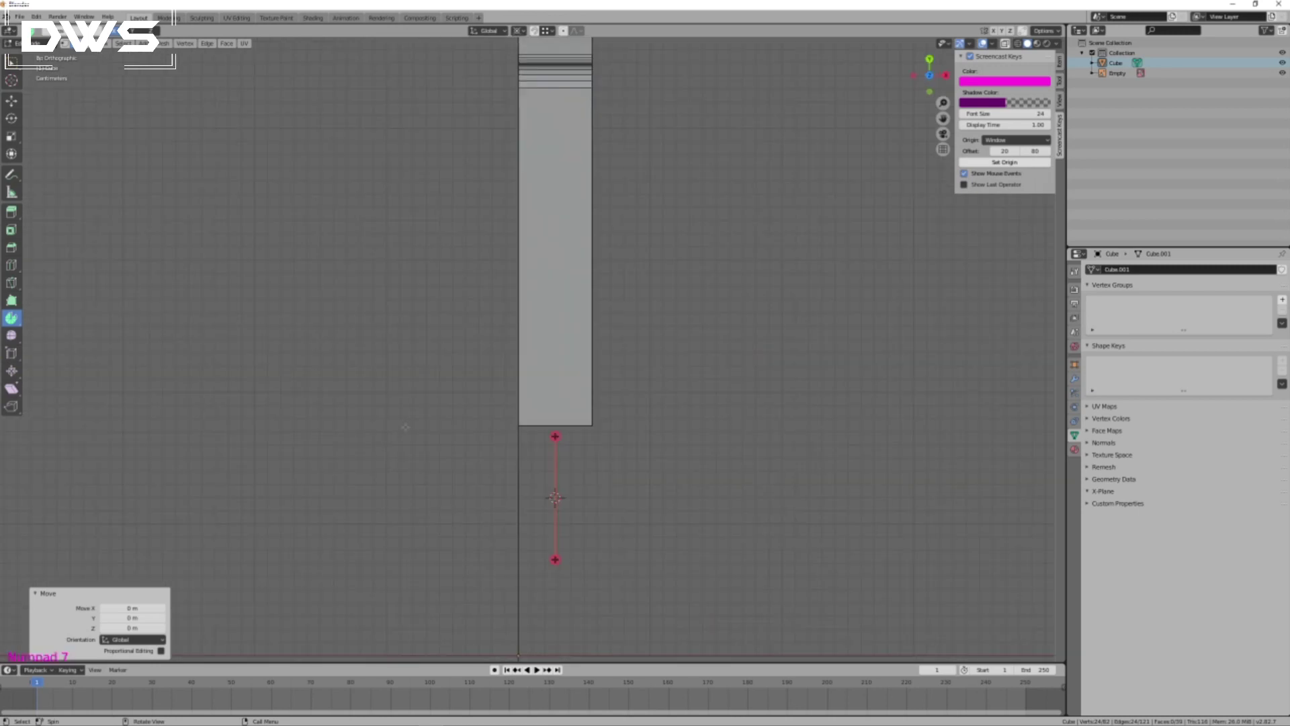
pyautogui.press('ctrl')
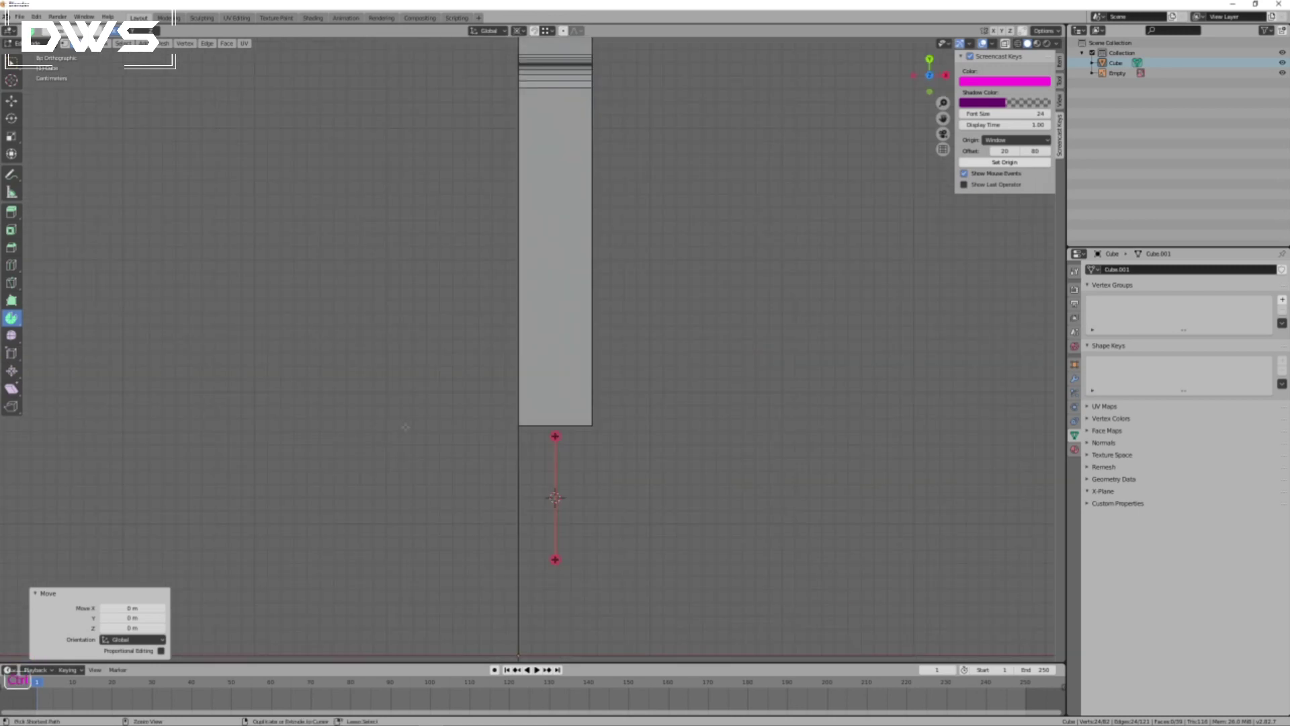
pyautogui.press('ctrl+KP_7')
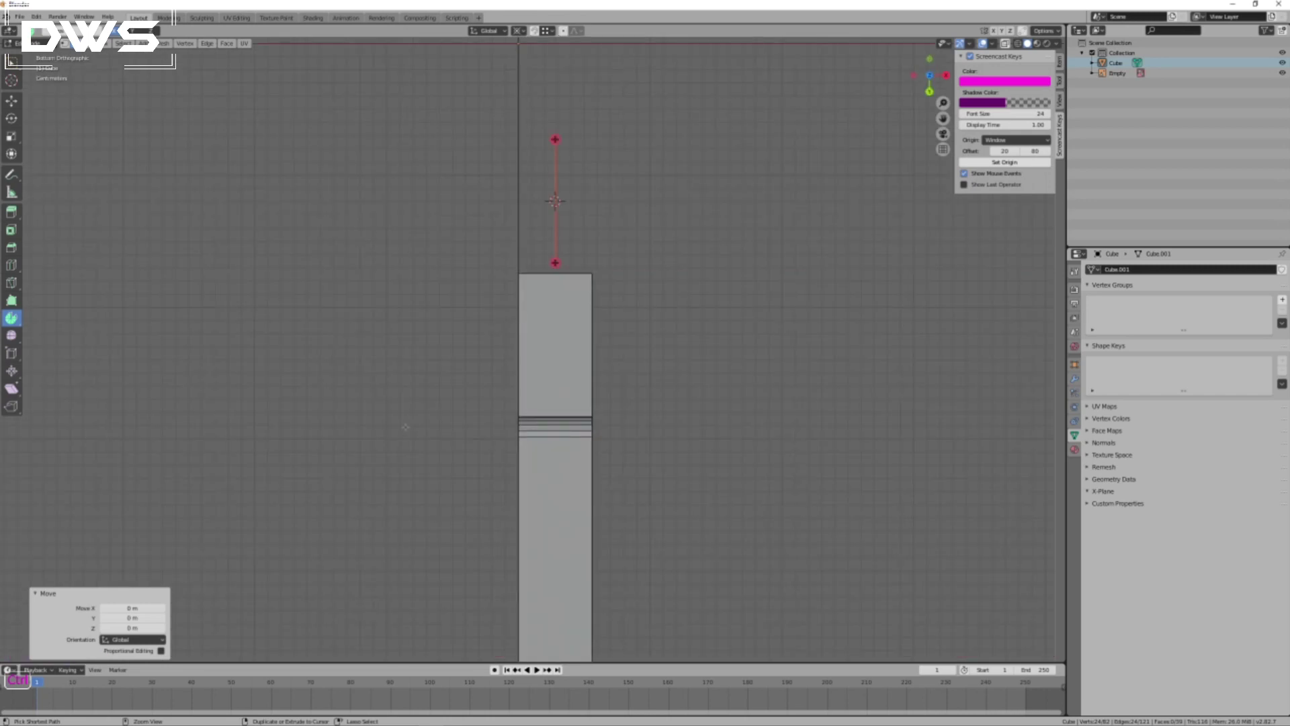
pyautogui.press('KP_7')
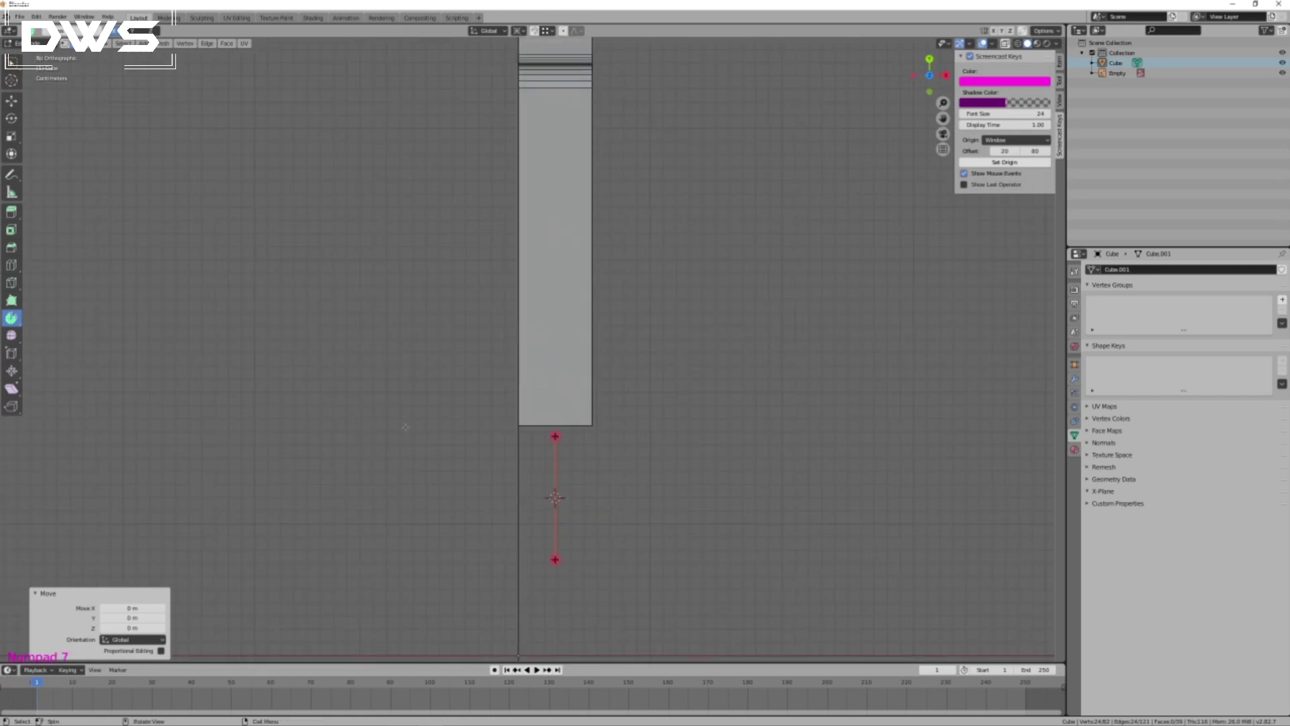
pyautogui.press('KP_3')
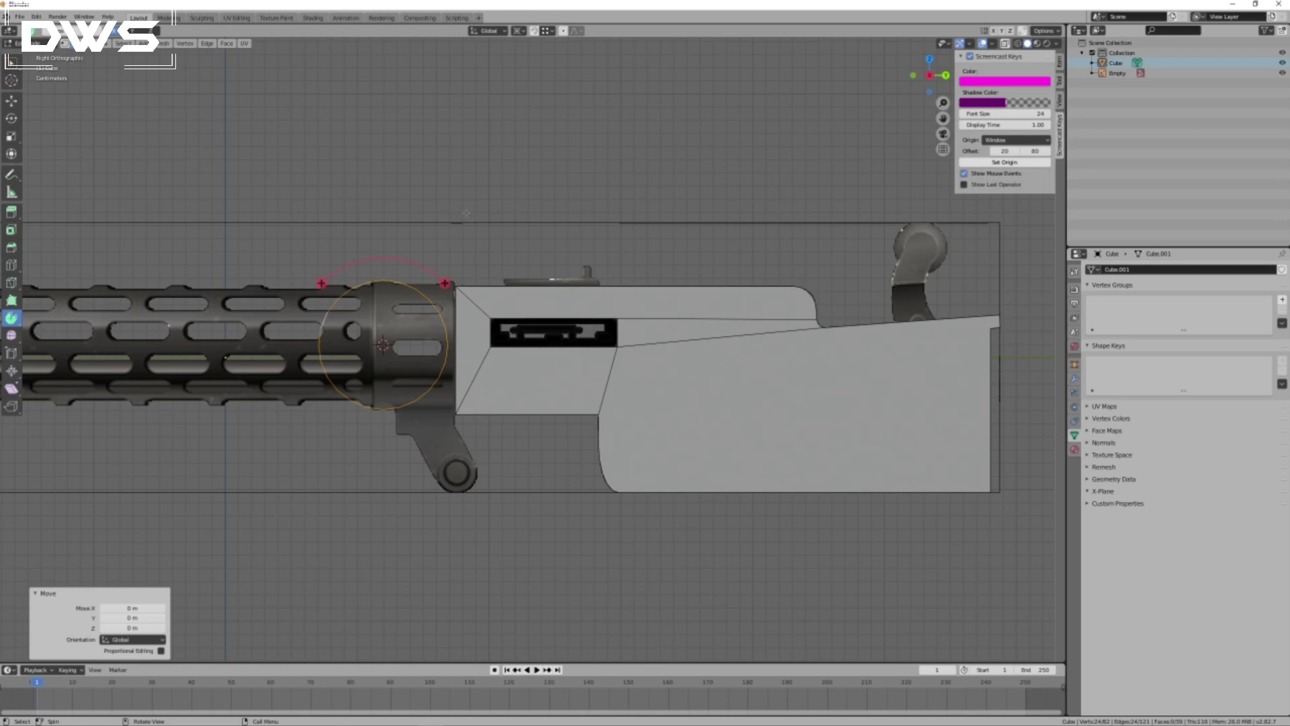
pyautogui.moveTo(448, 206); pyautogui.dragTo(513, 226, button='middle')
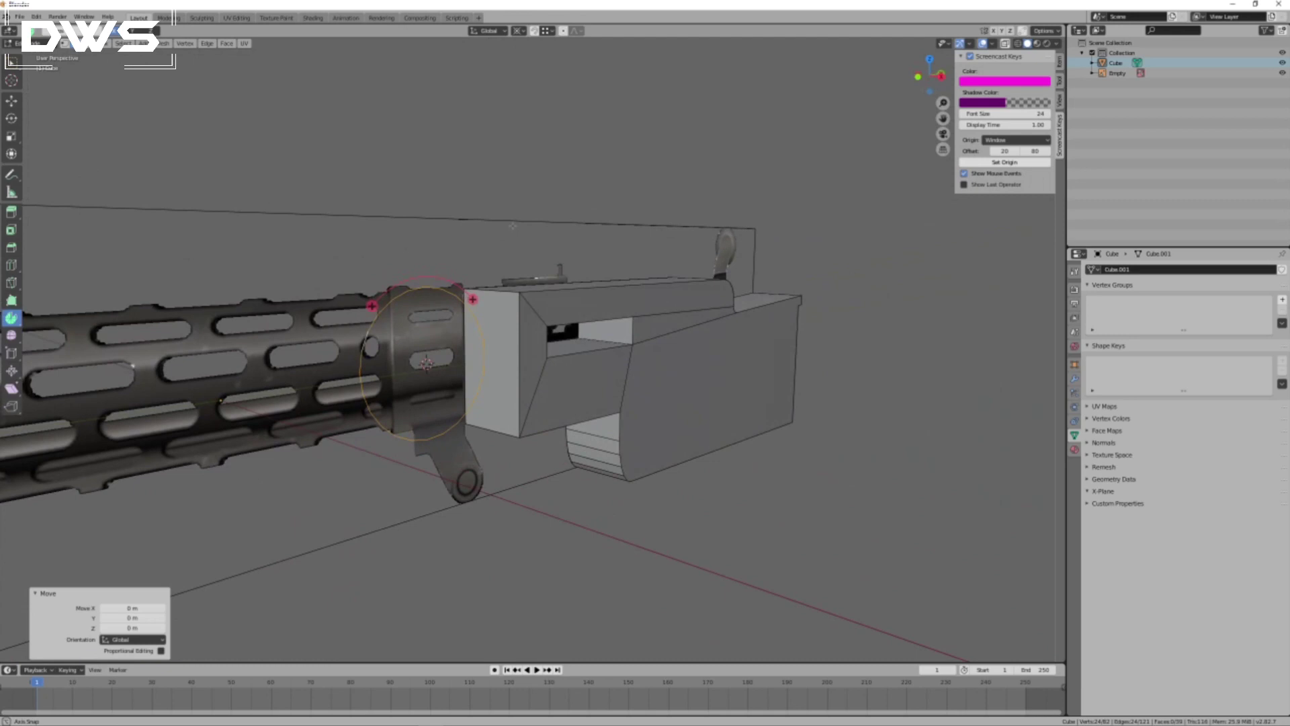
pyautogui.press('KP_5')
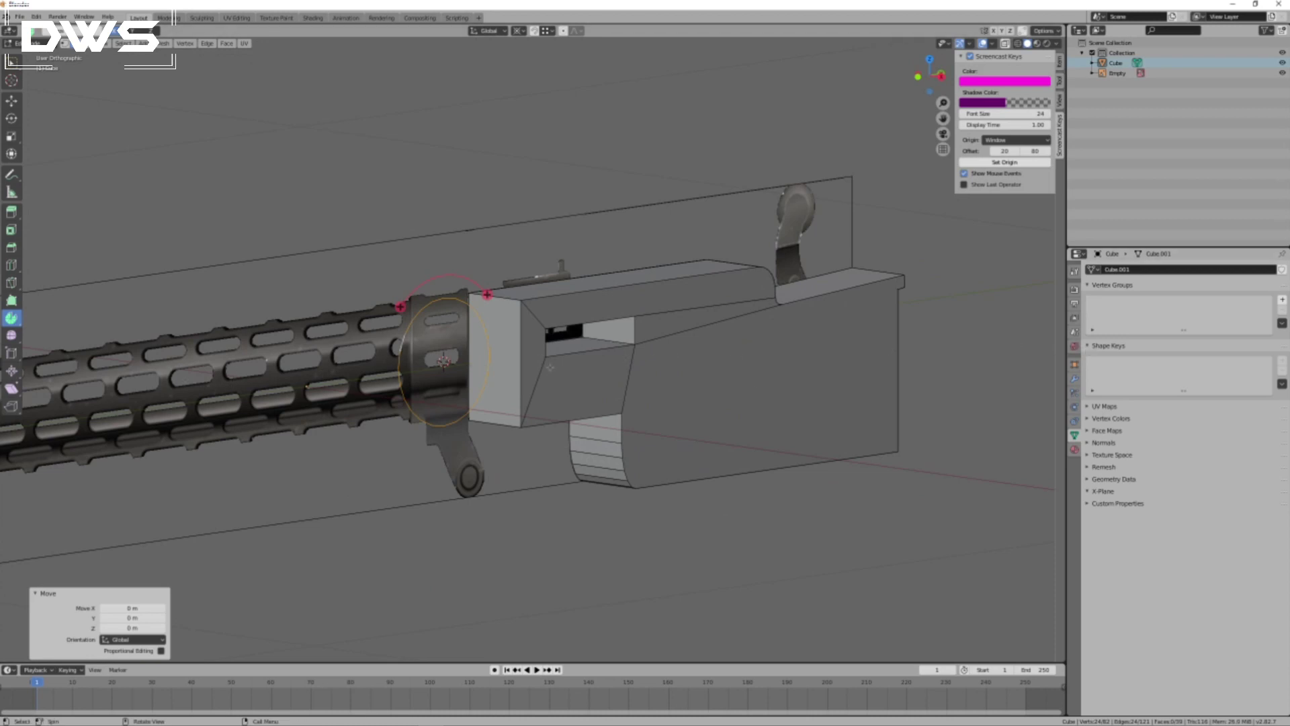
pyautogui.press('KP_3')
# Deselect the circle and use the Cursor tool to place the 3D cursor in the empty space above the receiver.
pyautogui.click(505, 232)
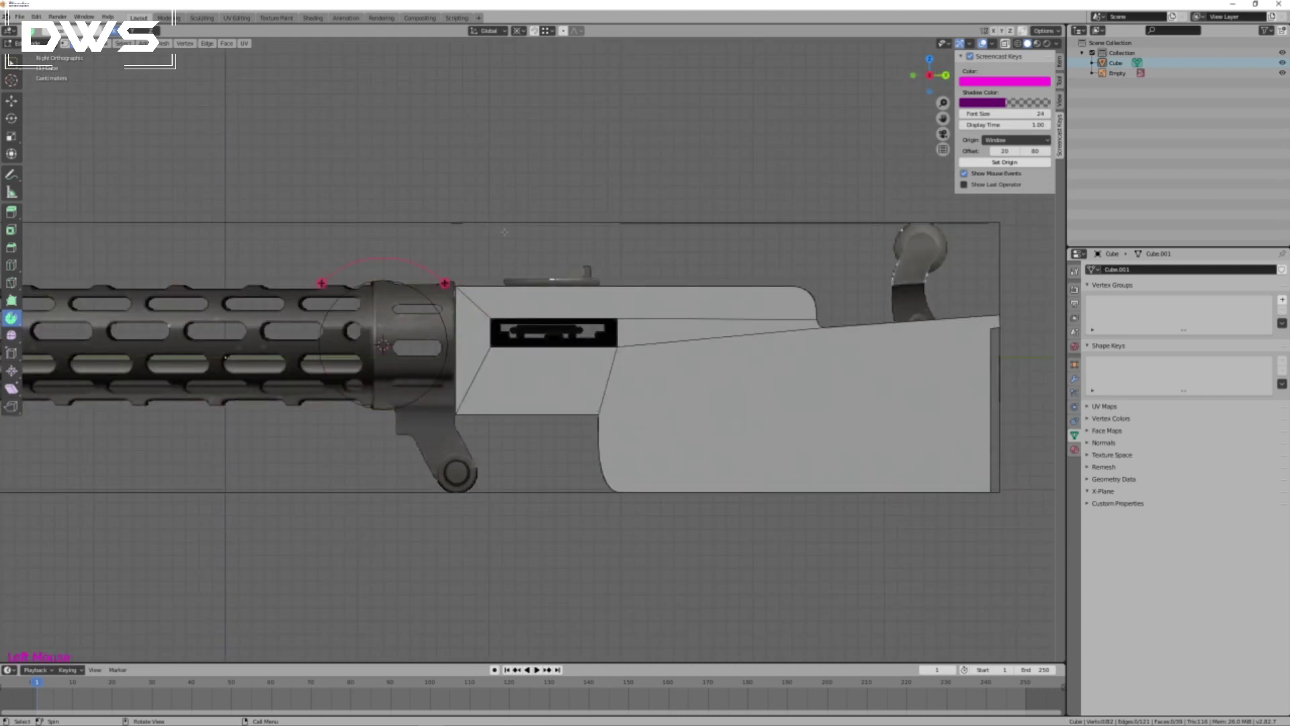
pyautogui.click(12, 79)
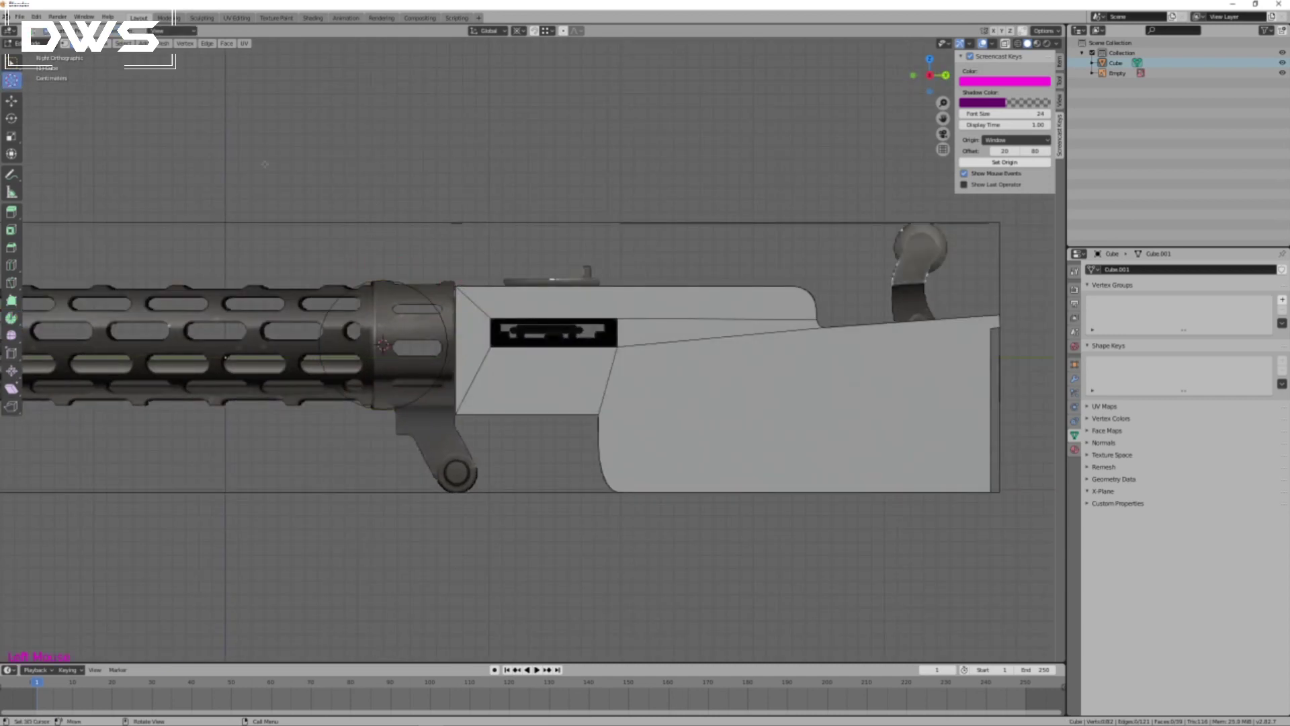
pyautogui.click(252, 371)
pyautogui.moveTo(290, 482); pyautogui.dragTo(305, 491)
pyautogui.click(659, 181)
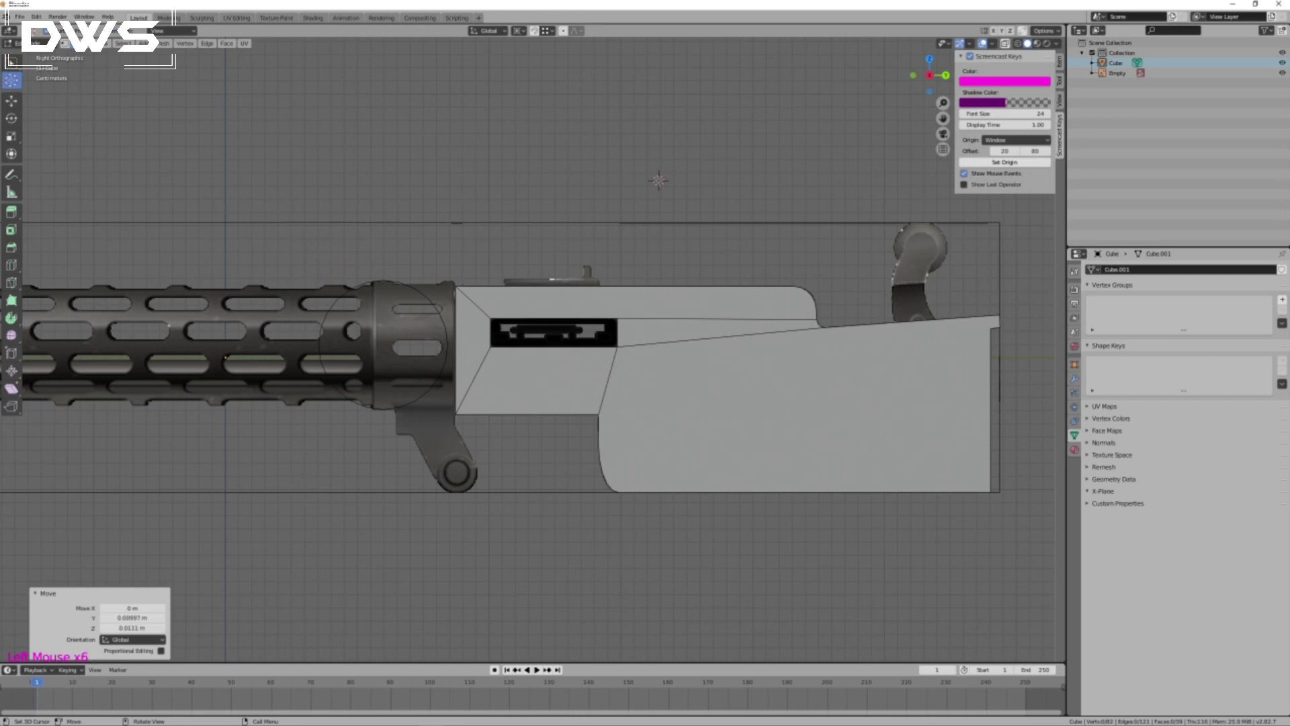
# Place the 3D cursor at the lower rear of the barrel collar and check its position from the front and side.
pyautogui.click(403, 224)
pyautogui.click(443, 388)
pyautogui.press('KP_1')
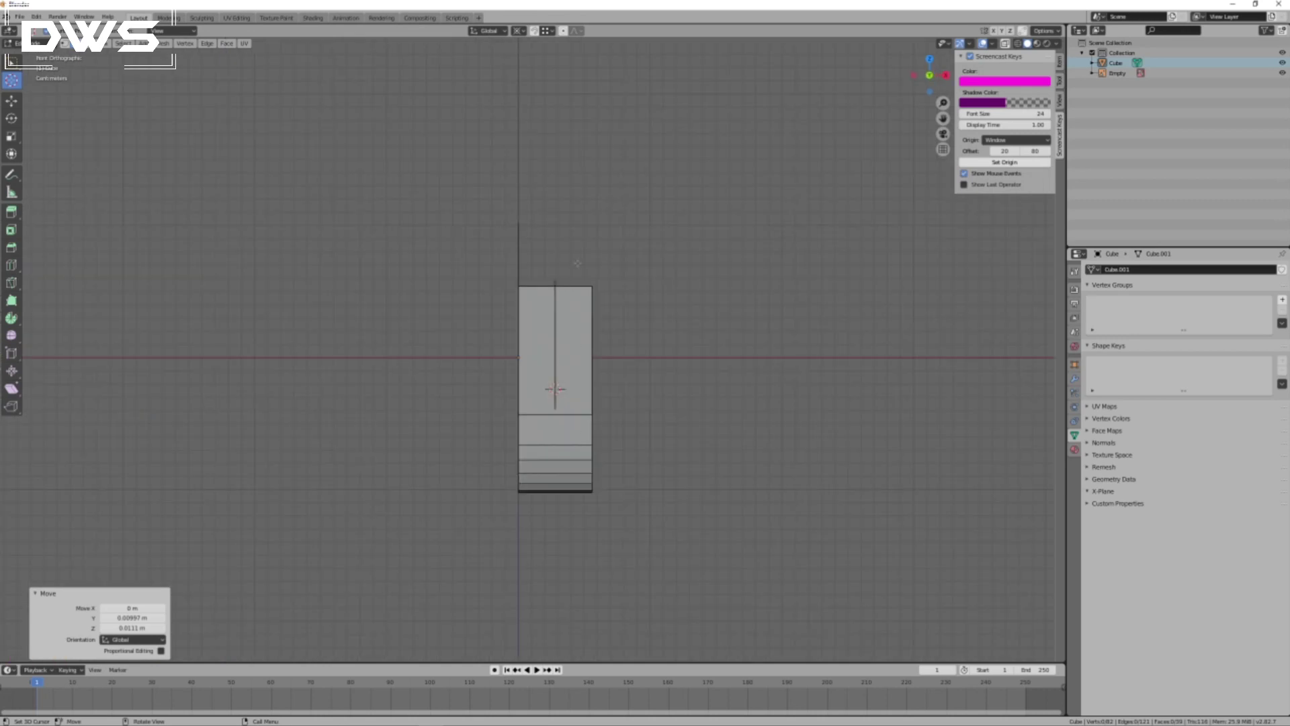
pyautogui.press('KP_3')
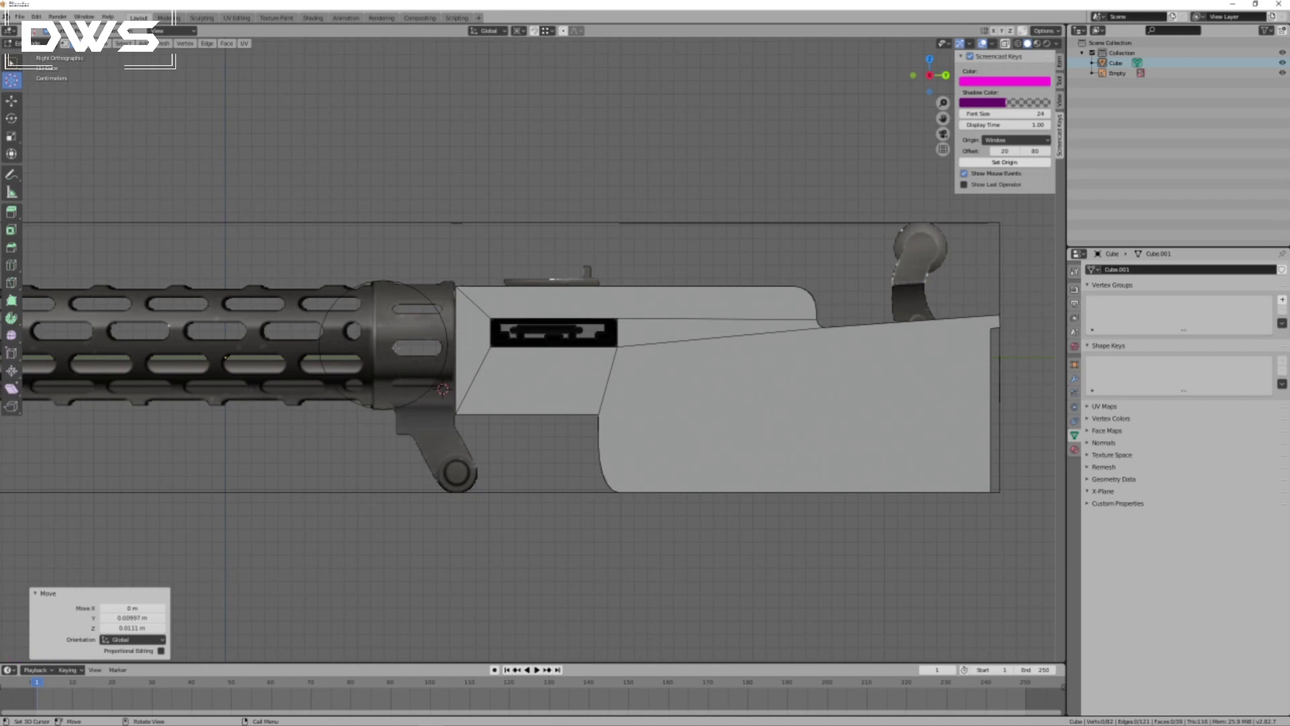
# Select the whole circle's edge loop over the barrel collar and snap the 3D cursor to it.
pyautogui.press('alt')
pyautogui.keyDown('alt'); pyautogui.click(341, 294); pyautogui.keyUp('alt')
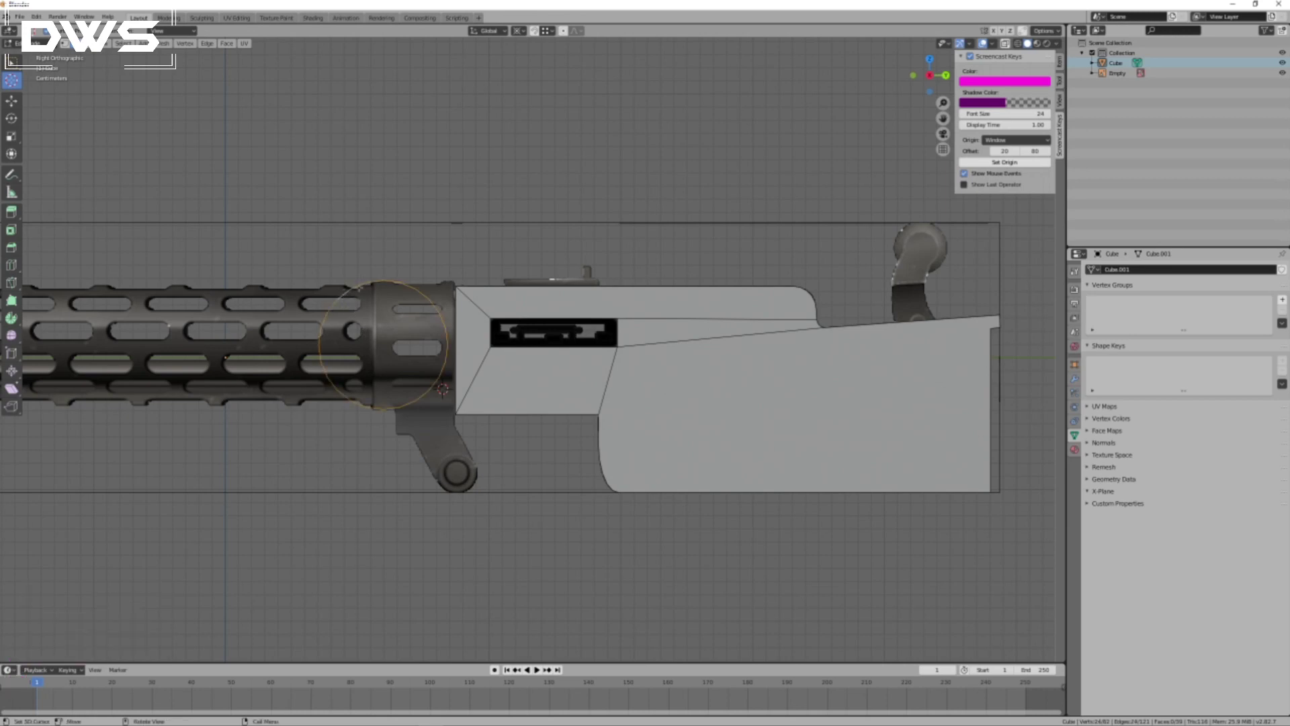
pyautogui.press('shift')
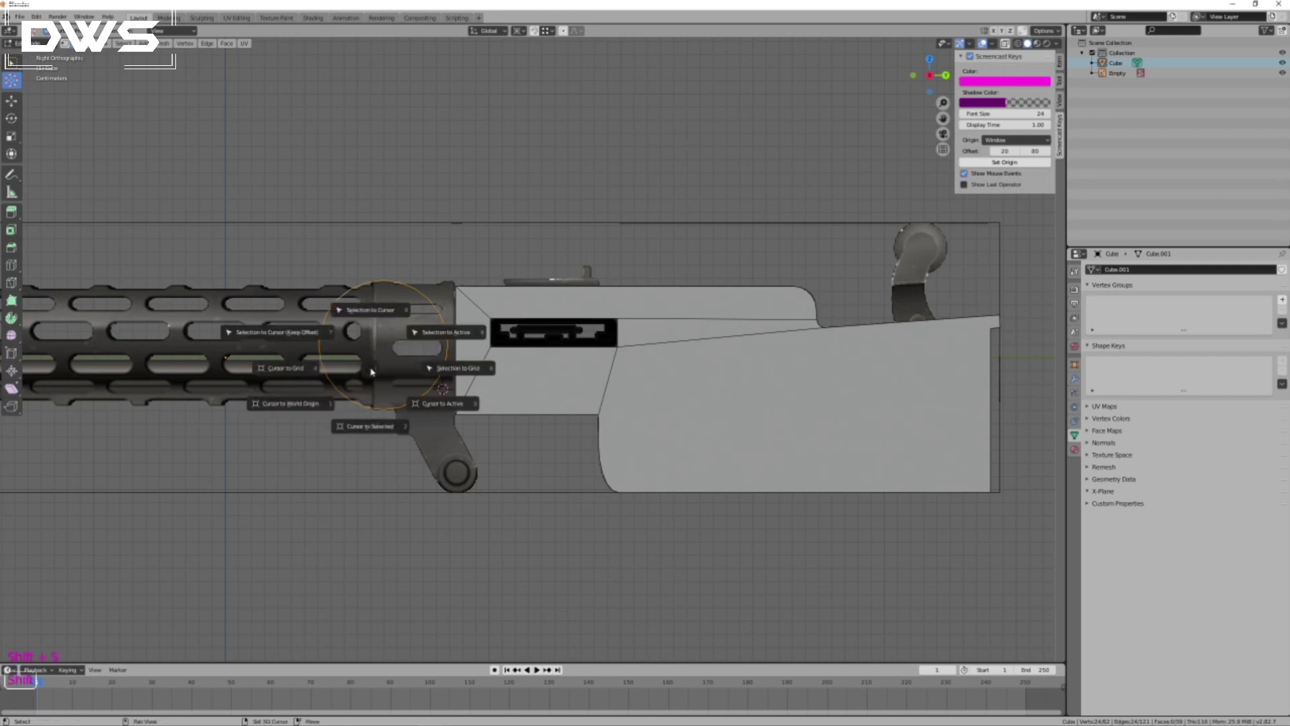
pyautogui.click(371, 426)
# Rotate the circle -90° about the global Z axis so it stands perpendicular to the barrel.
pyautogui.moveTo(476, 250); pyautogui.dragTo(479, 189, button='middle')
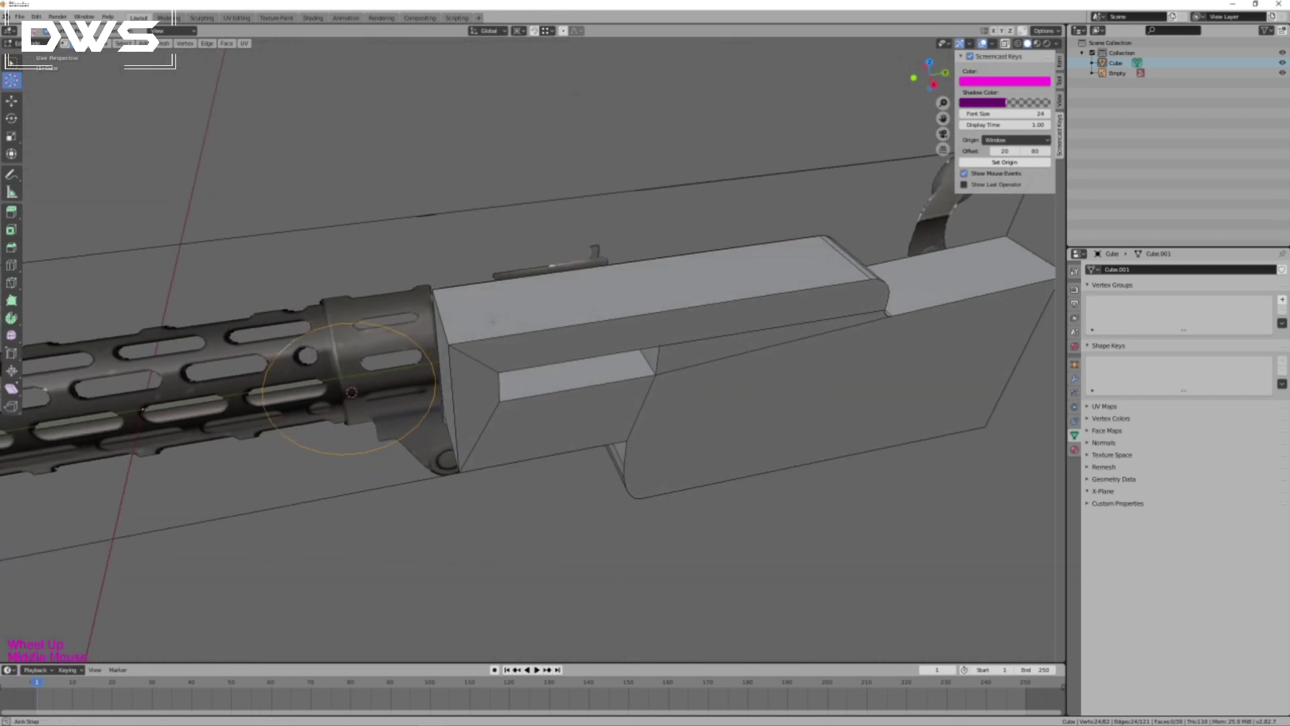
pyautogui.press('r')
pyautogui.press('z')
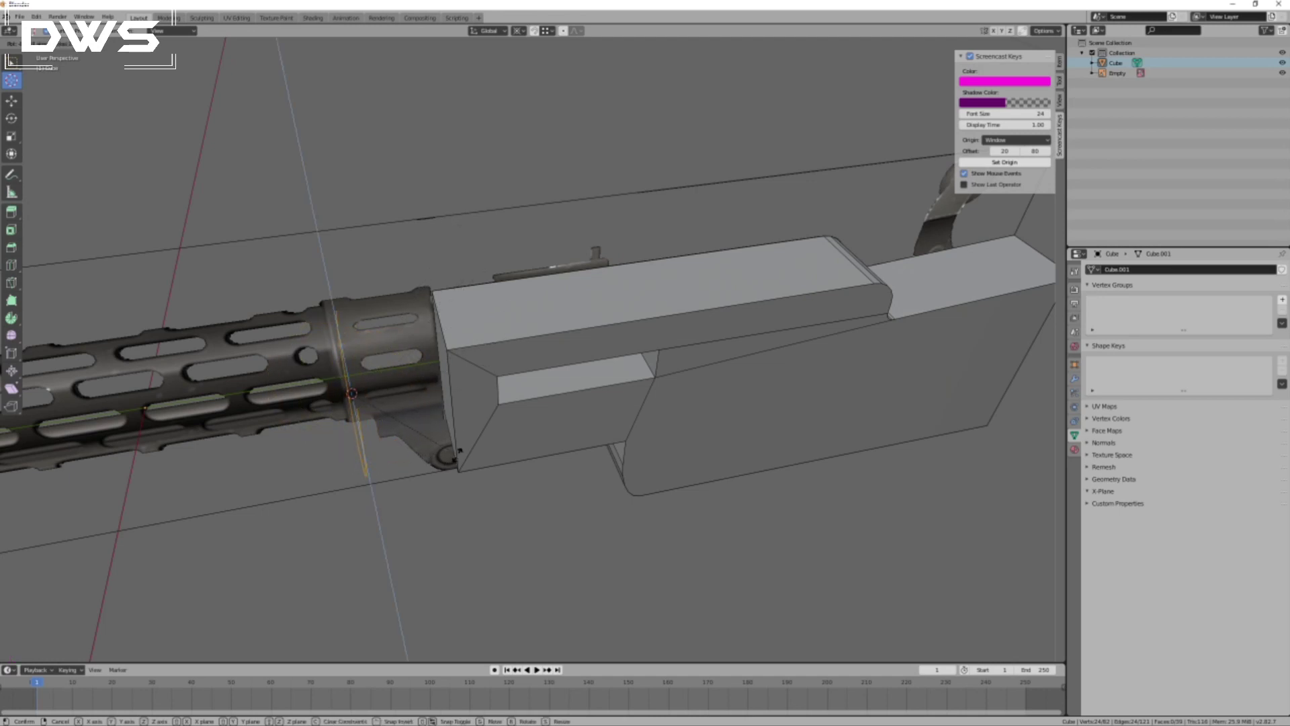
pyautogui.click(459, 454)
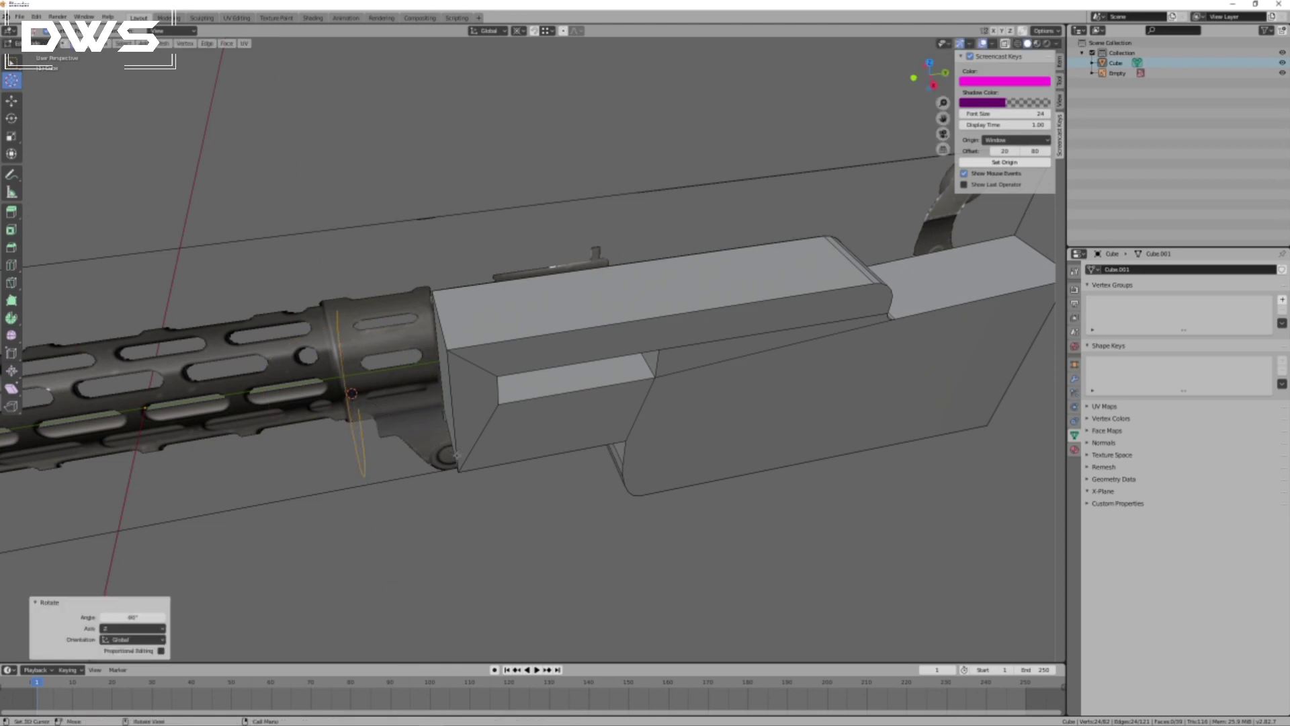
# Examine the rotated circle against the barrel collar in perspective and from the right side.
pyautogui.moveTo(481, 535); pyautogui.dragTo(485, 489, button='middle')
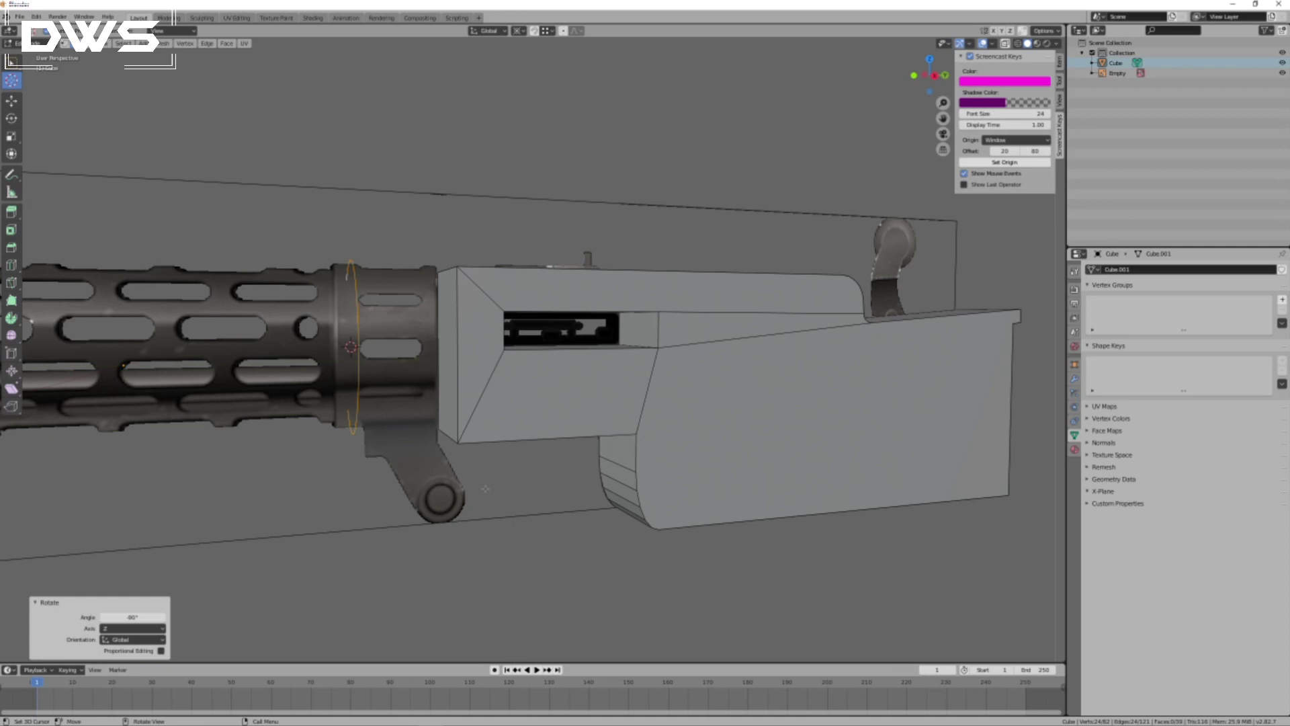
pyautogui.press('KP_3')
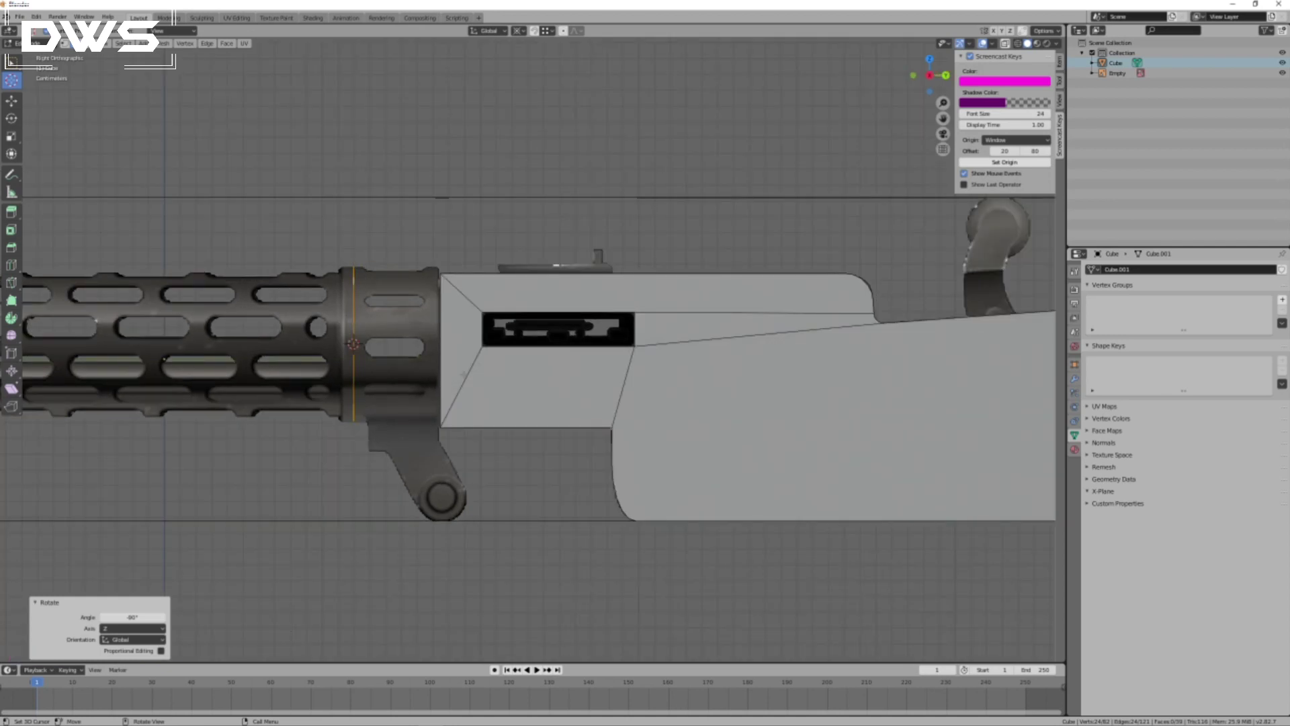
pyautogui.scroll(2, 463, 374)
pyautogui.moveTo(371, 378)
pyautogui.mouseDown(button='middle')
pyautogui.moveTo(404, 364)
pyautogui.moveTo(372, 396)
pyautogui.moveTo(421, 397)
pyautogui.moveTo(376, 391)
pyautogui.moveTo(393, 390)
pyautogui.mouseUp(button='middle')
pyautogui.scroll(1, 376, 396)
pyautogui.scroll(-1, 421, 397)
pyautogui.scroll(1, 420, 397)
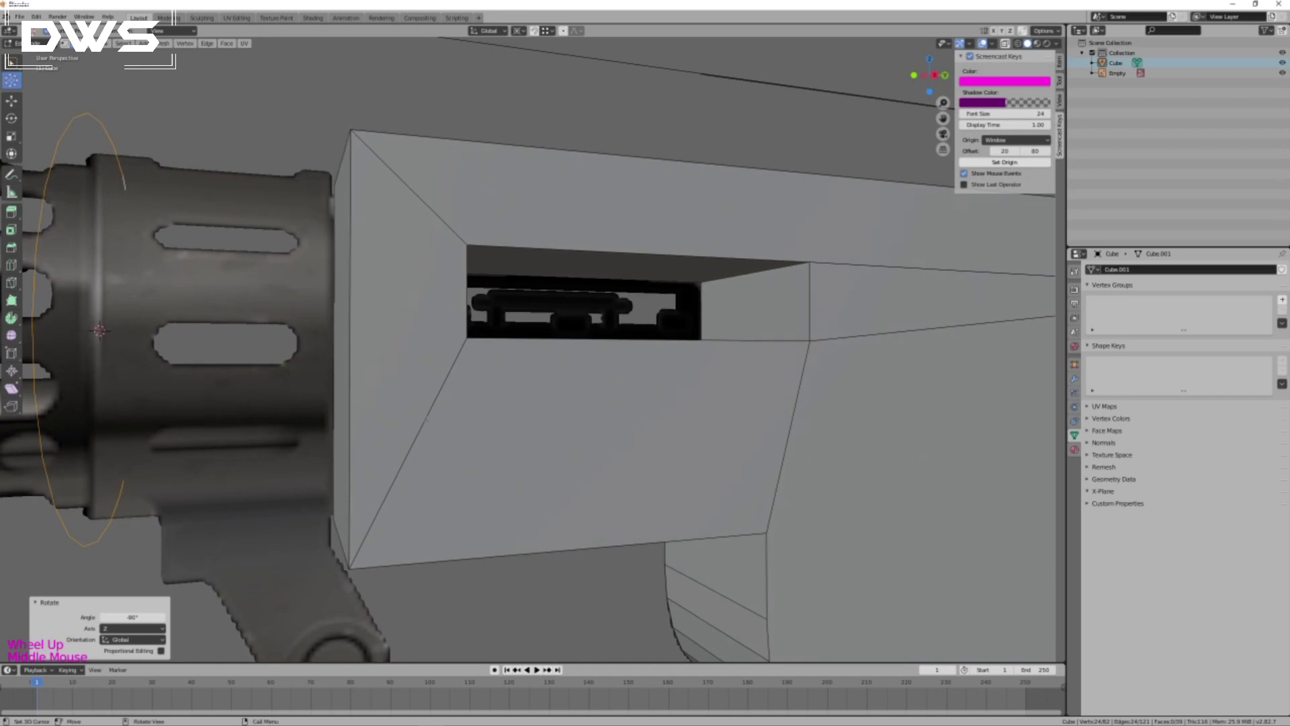
pyautogui.scroll(-3, 394, 389)
pyautogui.press('KP_3')
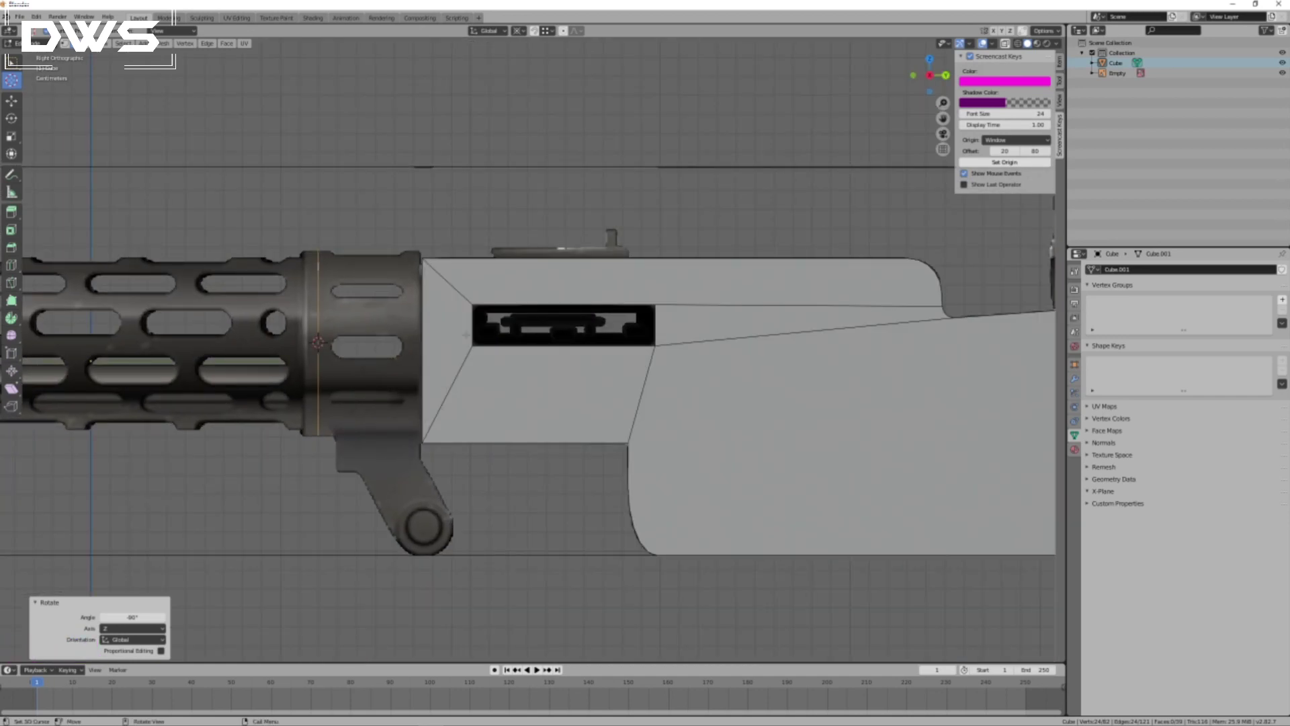
# Enable snapping to edges and move the circle about 0.0548 m along Y onto the receiver's front edge.
pyautogui.click(534, 31)
pyautogui.click(553, 31)
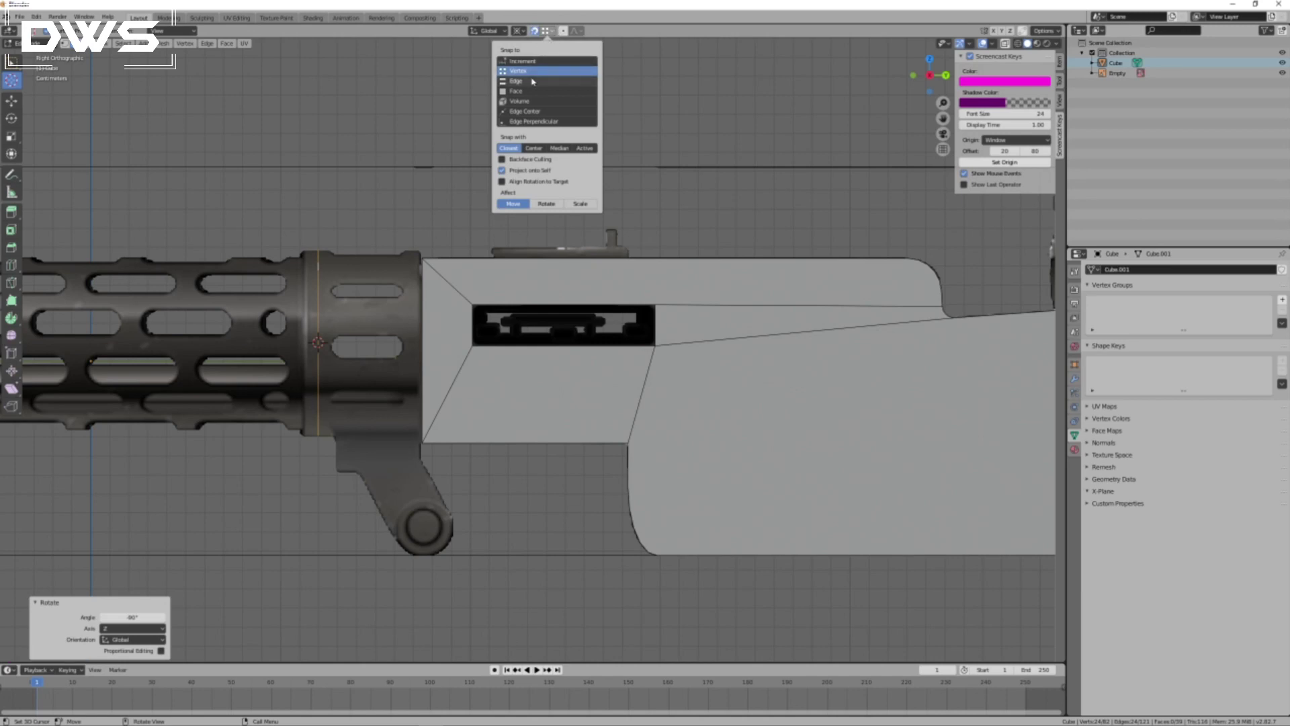
pyautogui.scroll(4, 326, 390)
pyautogui.scroll(-1, 326, 390)
pyautogui.scroll(2, 260, 360)
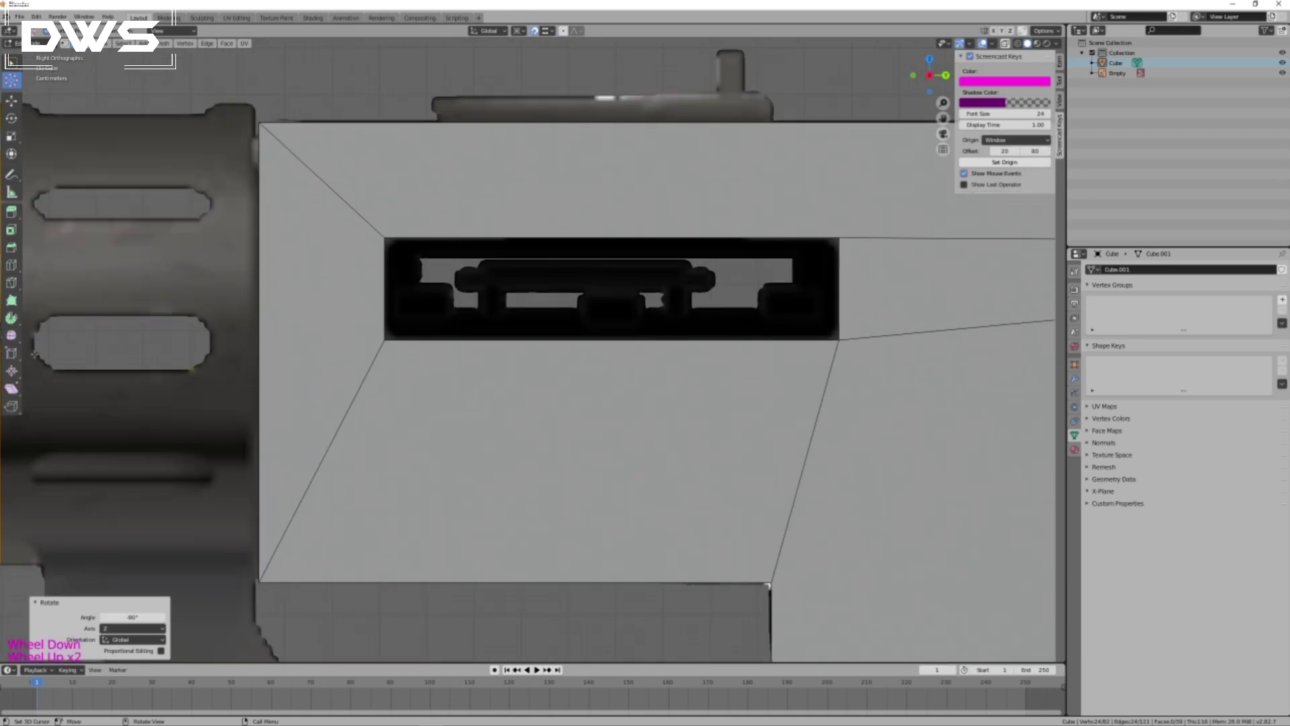
pyautogui.scroll(-1, 260, 361)
pyautogui.press('g')
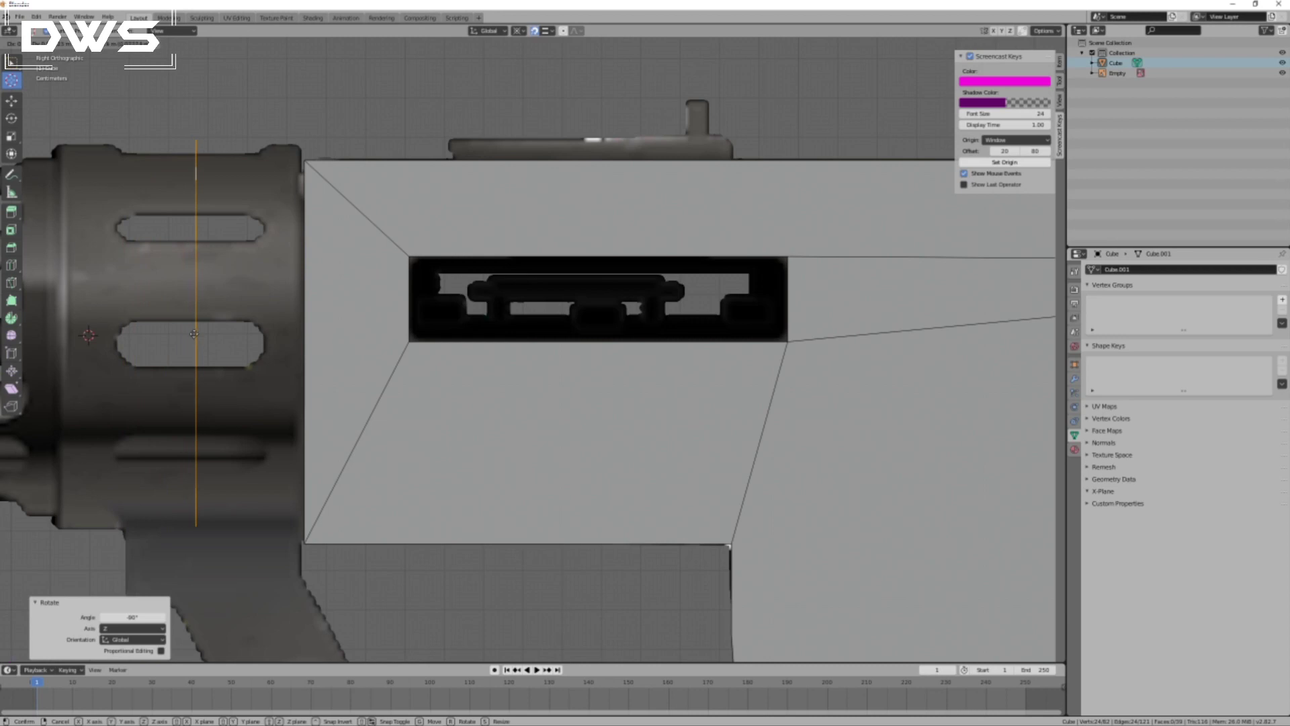
pyautogui.press('y')
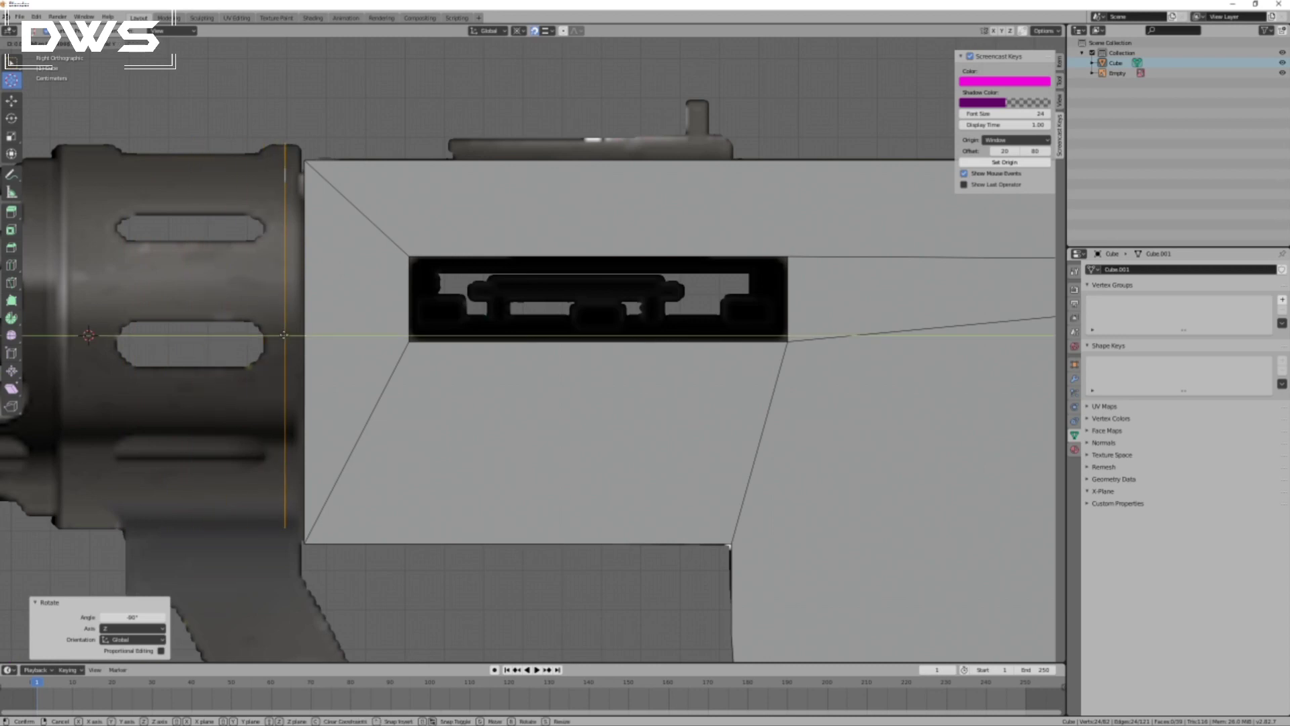
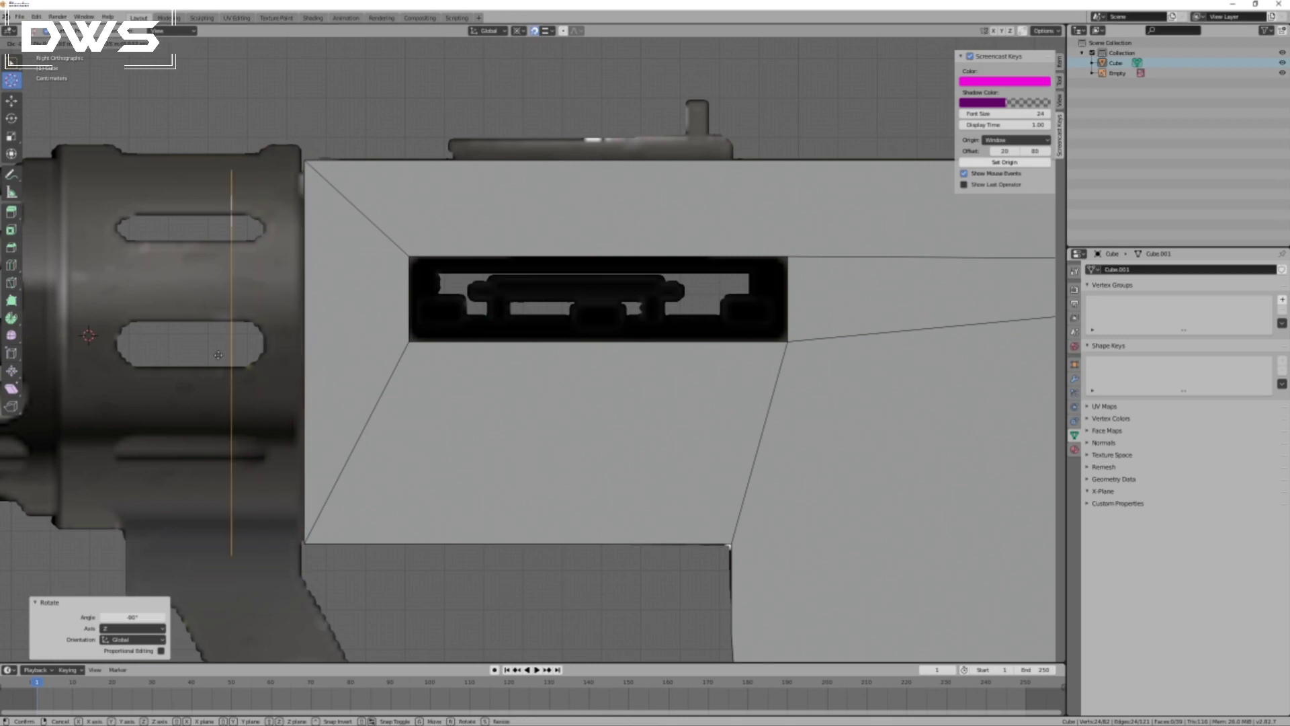
pyautogui.press('y')
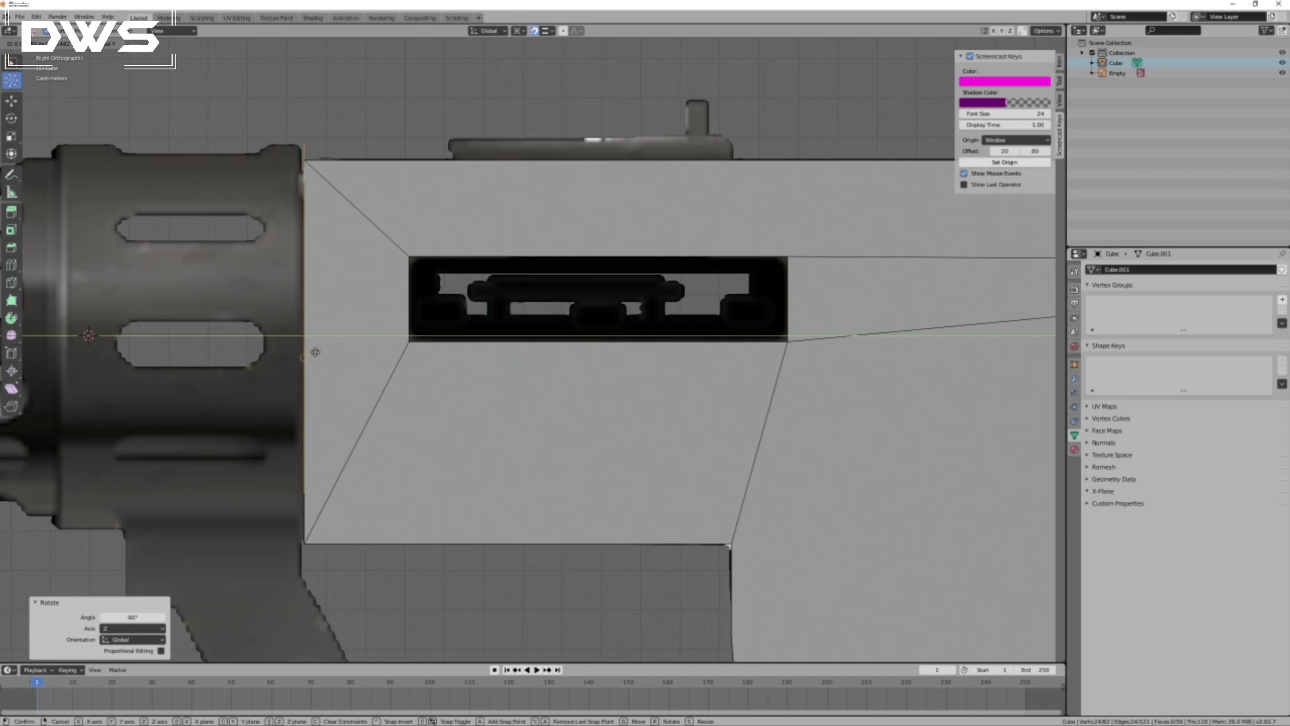
pyautogui.click(304, 365)
# Extrude the circle about -0.0612 m along Y to cover the collar in the reference image.
pyautogui.scroll(-3, 304, 365)
pyautogui.moveTo(304, 365); pyautogui.dragTo(298, 456, button='middle')
pyautogui.scroll(-3, 298, 456)
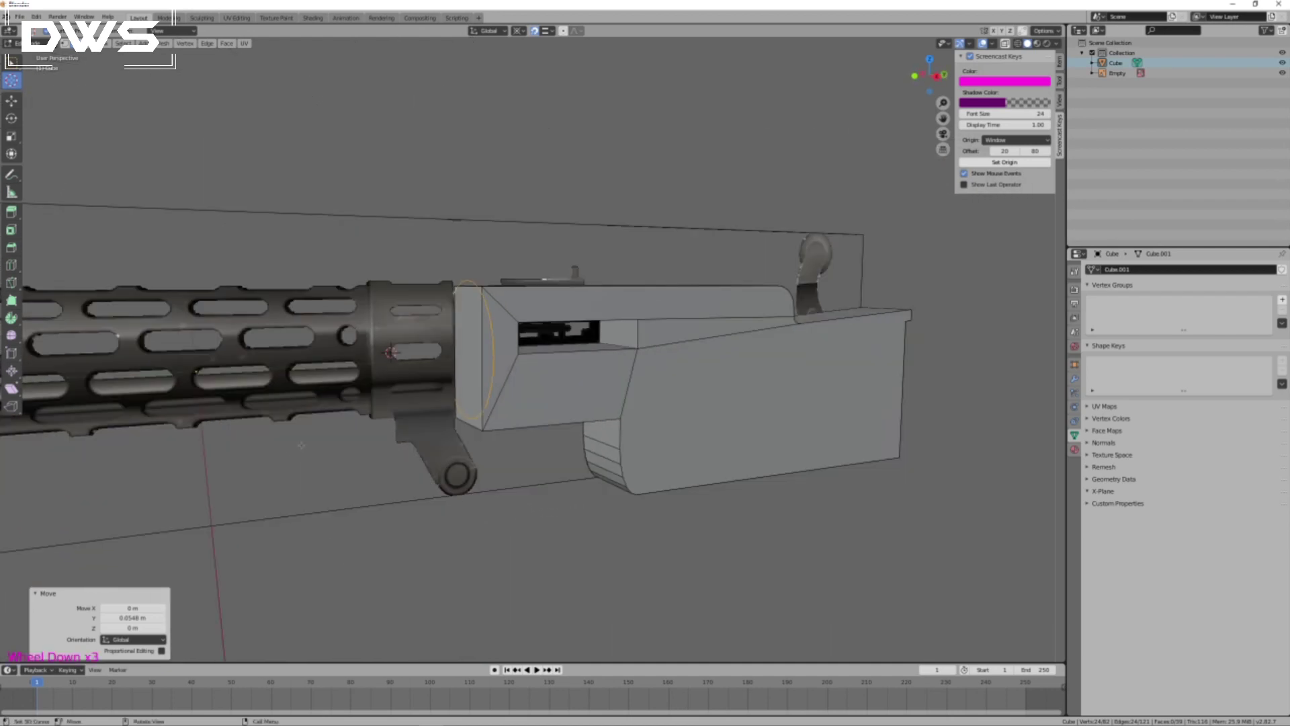
pyautogui.press('KP_3')
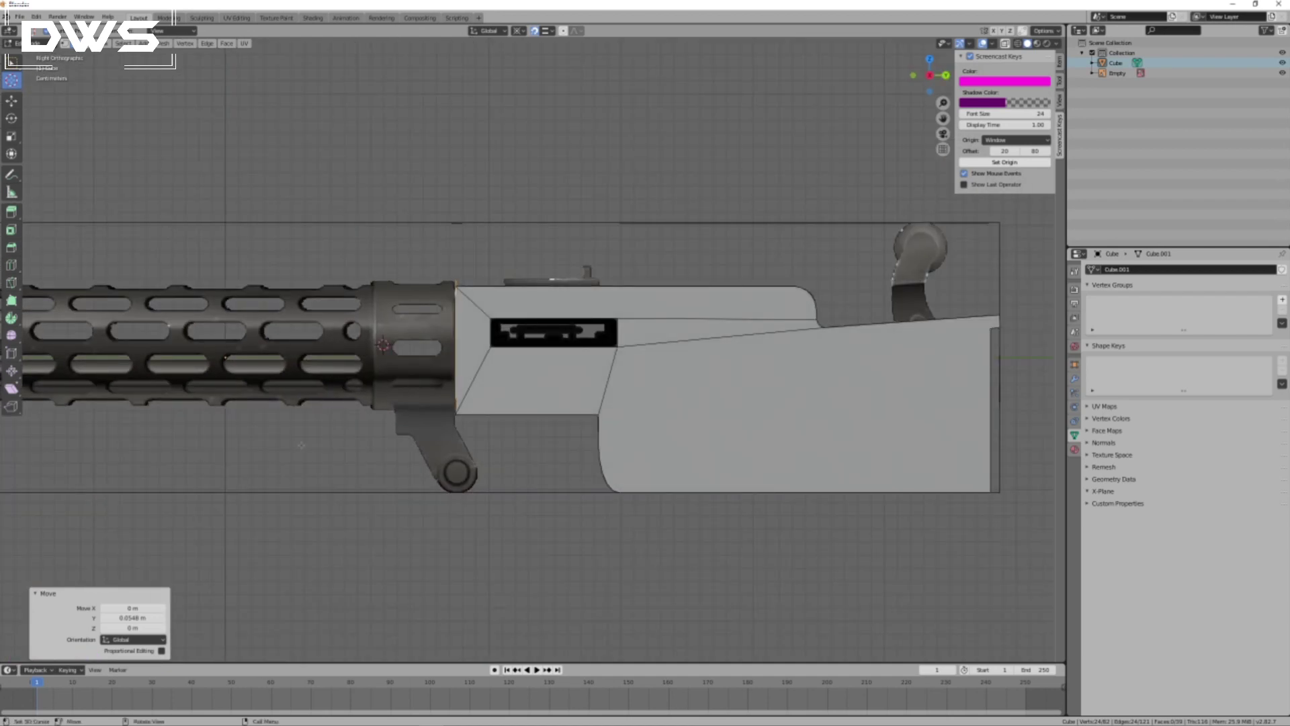
pyautogui.scroll(3, 301, 445)
pyautogui.scroll(1, 355, 377)
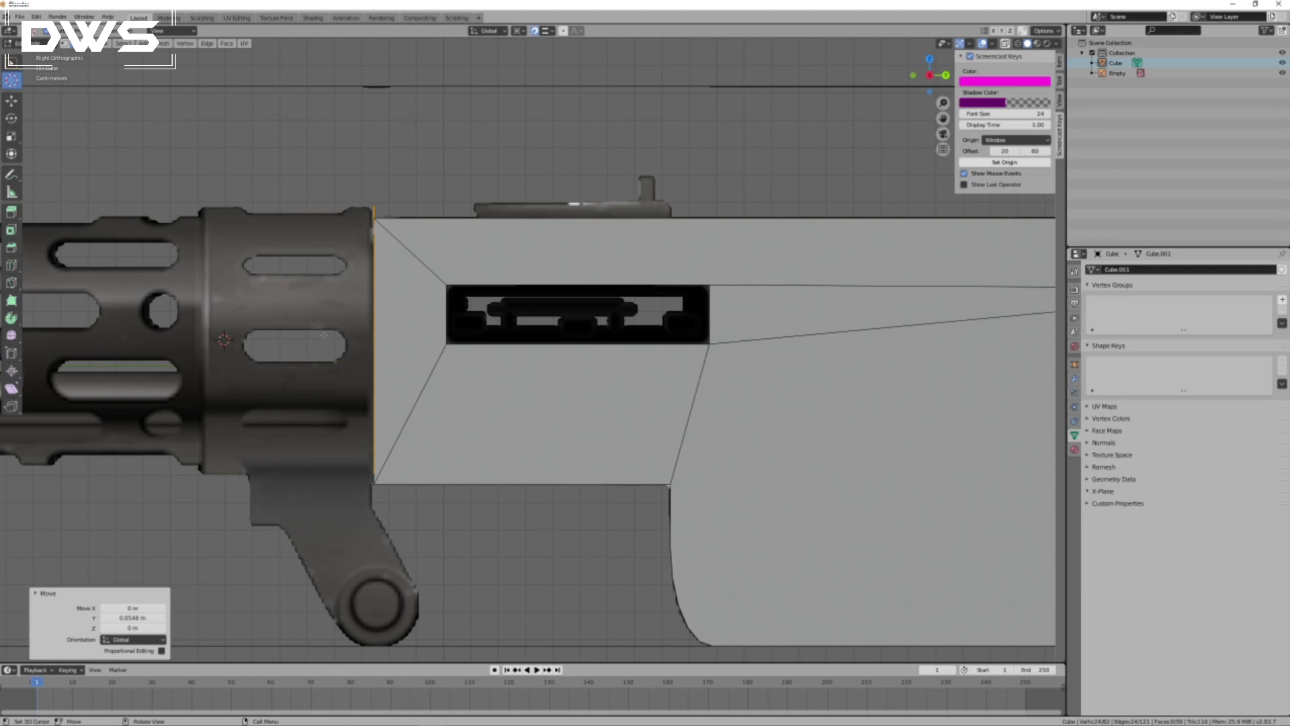
pyautogui.press('e')
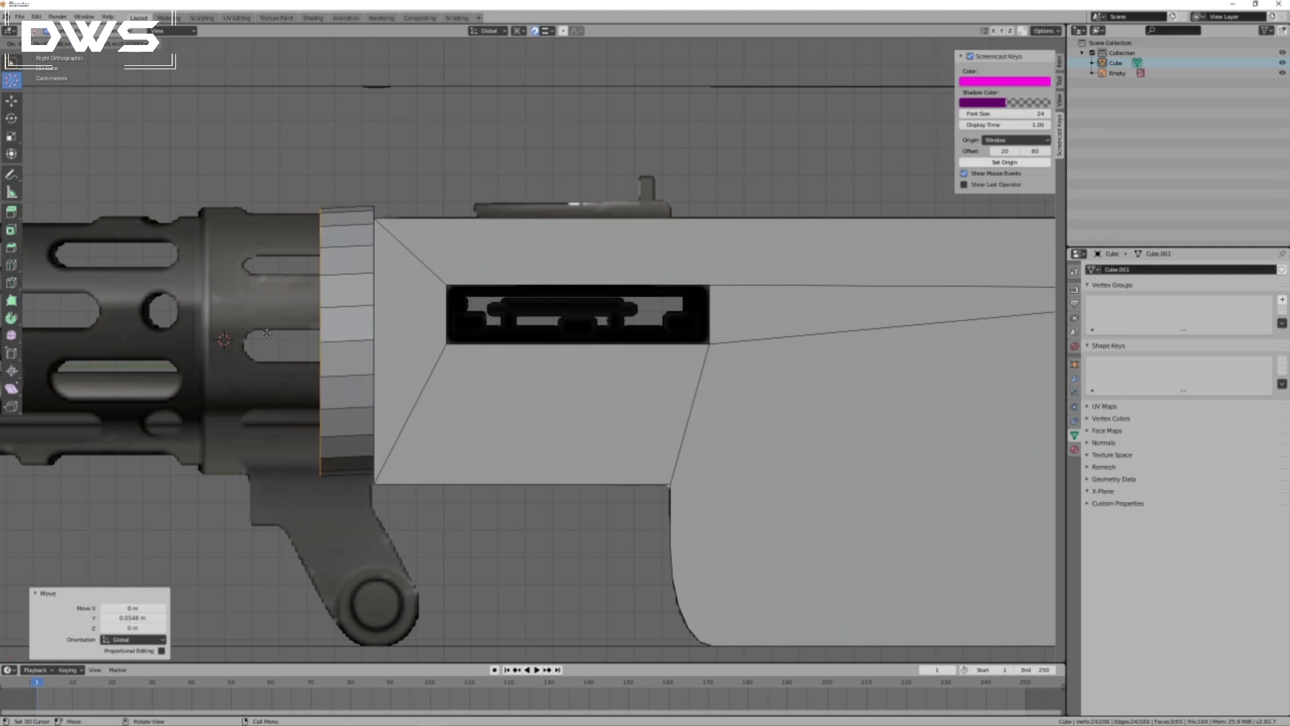
pyautogui.press('y')
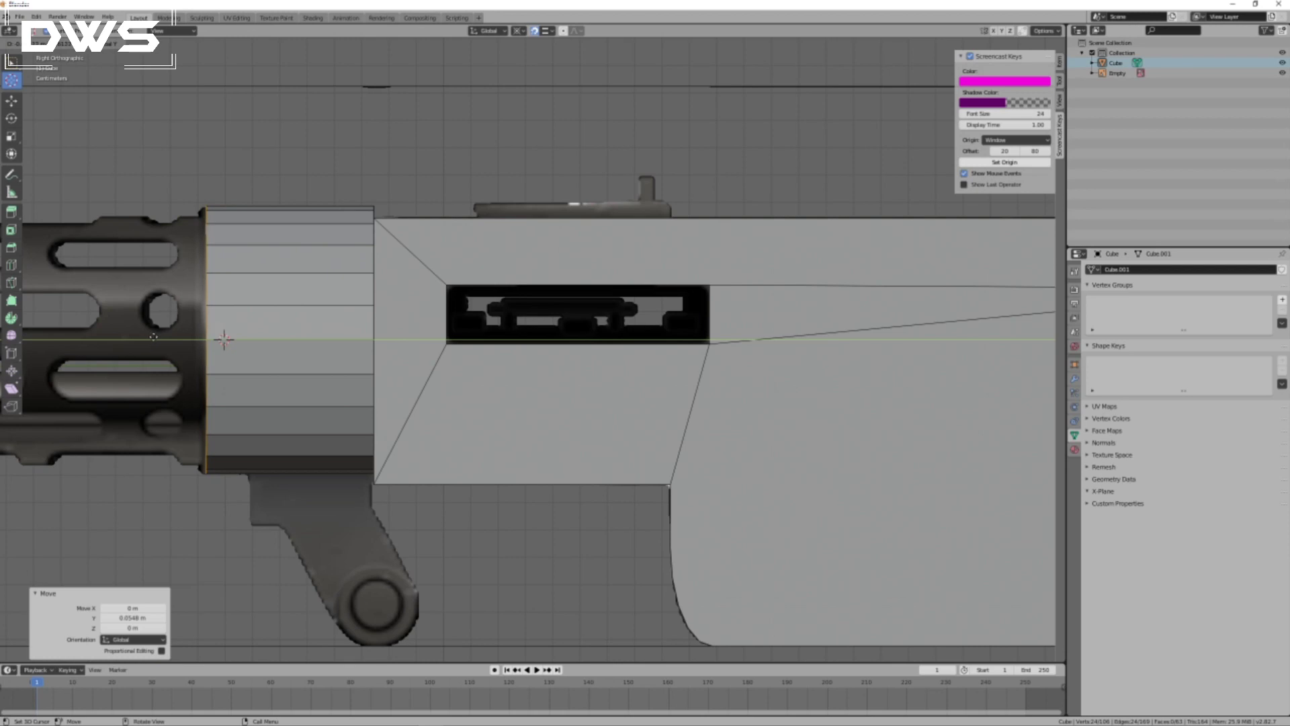
pyautogui.click(153, 336)
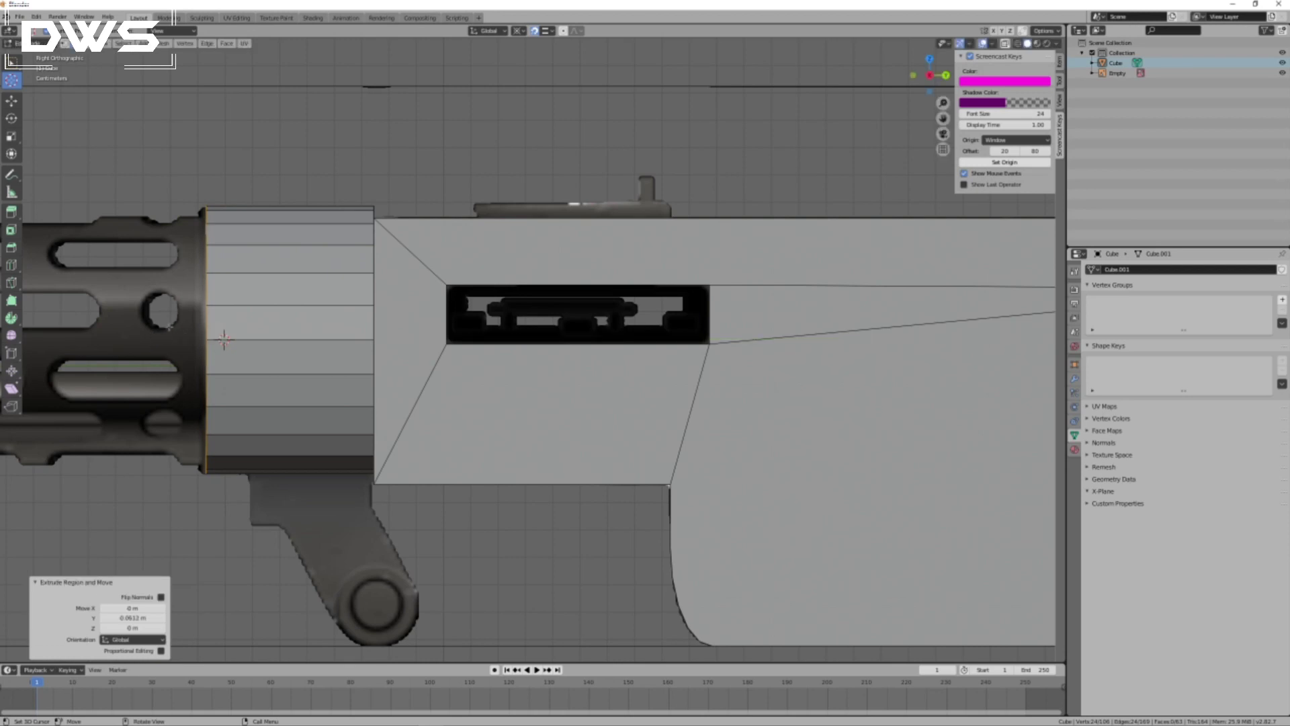
# Extrude the collar's front rim another -0.0027 m or so along Y to reach the end of the reference collar.
pyautogui.scroll(-2, 170, 328)
pyautogui.keyDown('shift'); pyautogui.moveTo(239, 329); pyautogui.dragTo(557, 359, button='middle'); pyautogui.keyUp('shift')
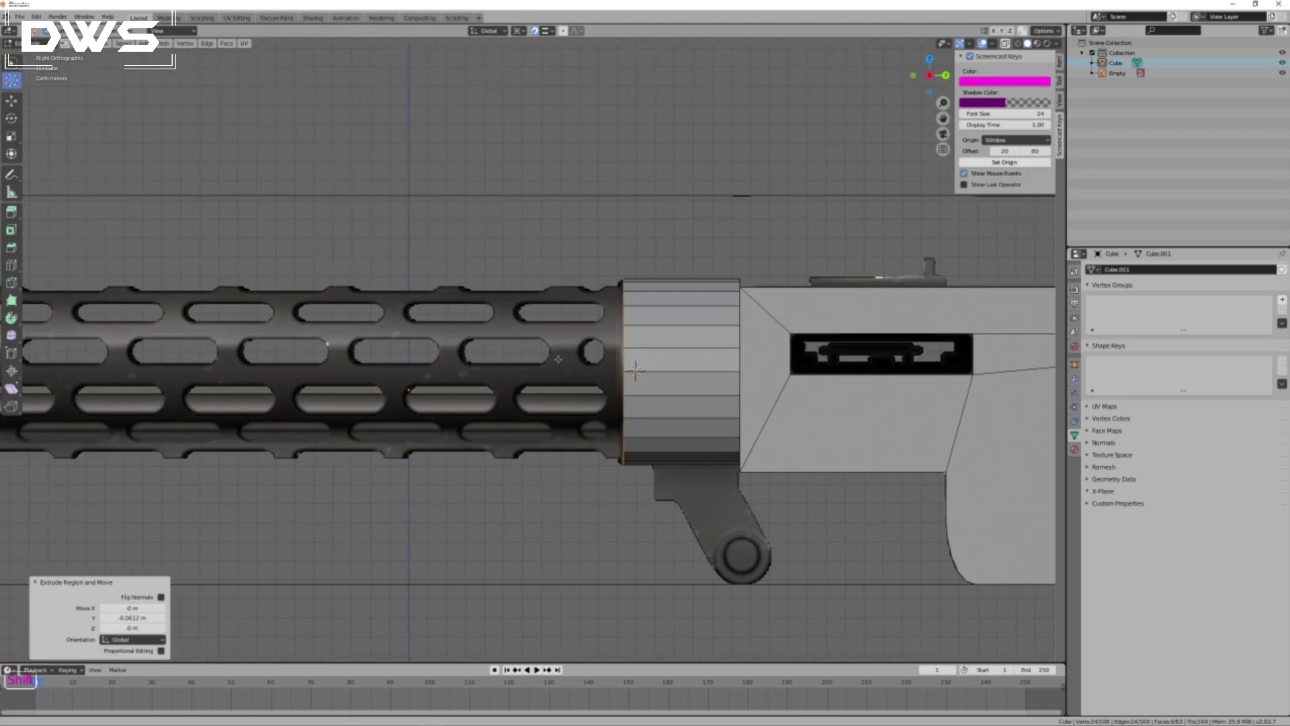
pyautogui.scroll(4, 558, 359)
pyautogui.press('shift')
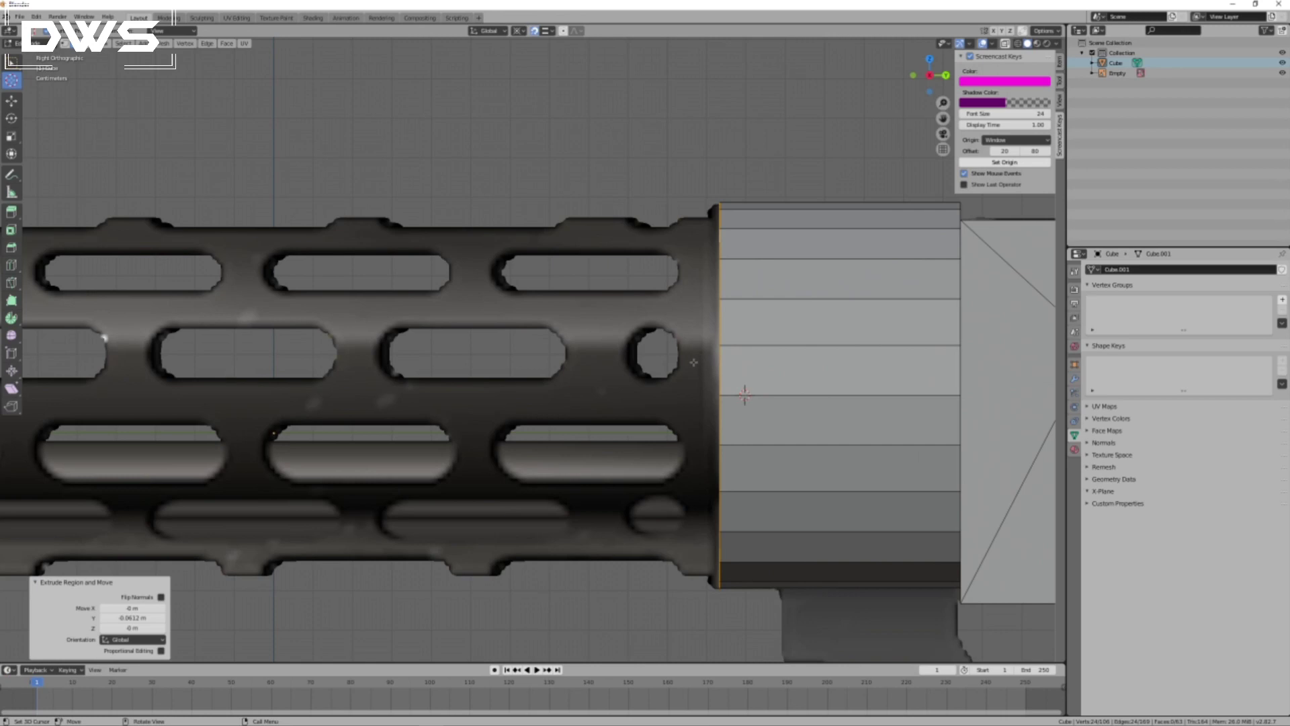
pyautogui.press('e')
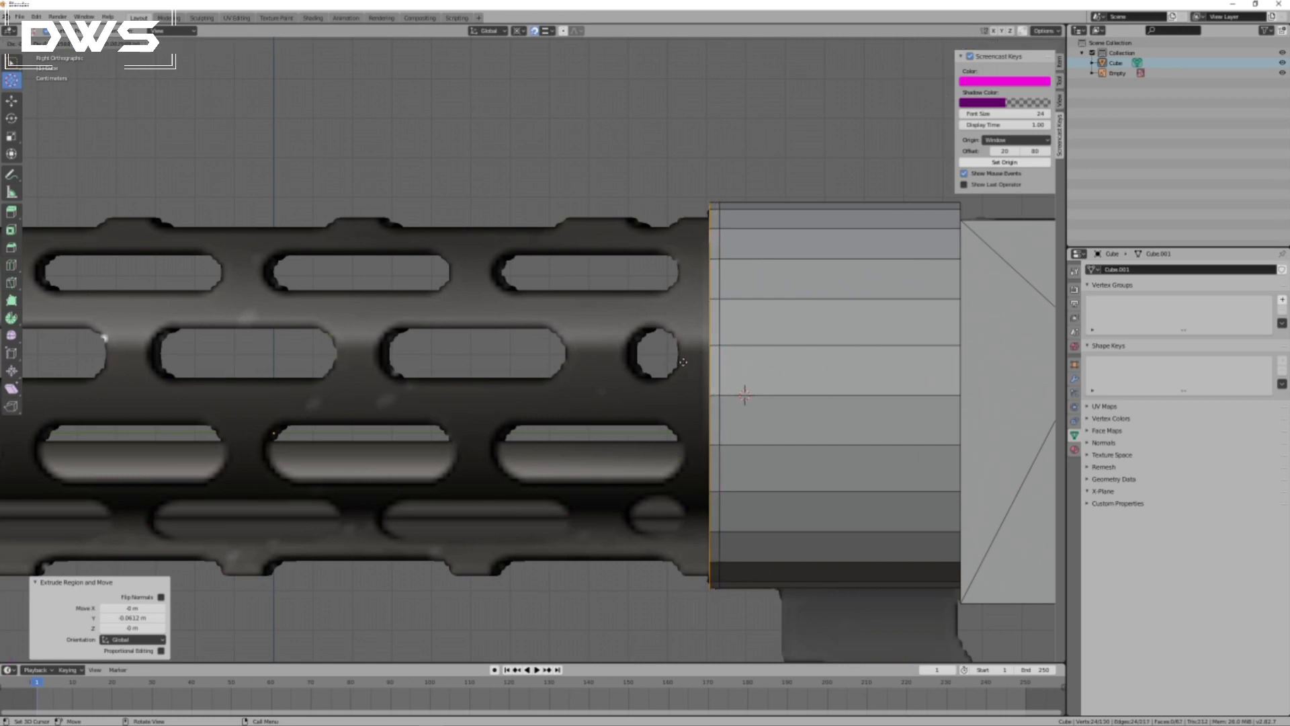
pyautogui.press('y')
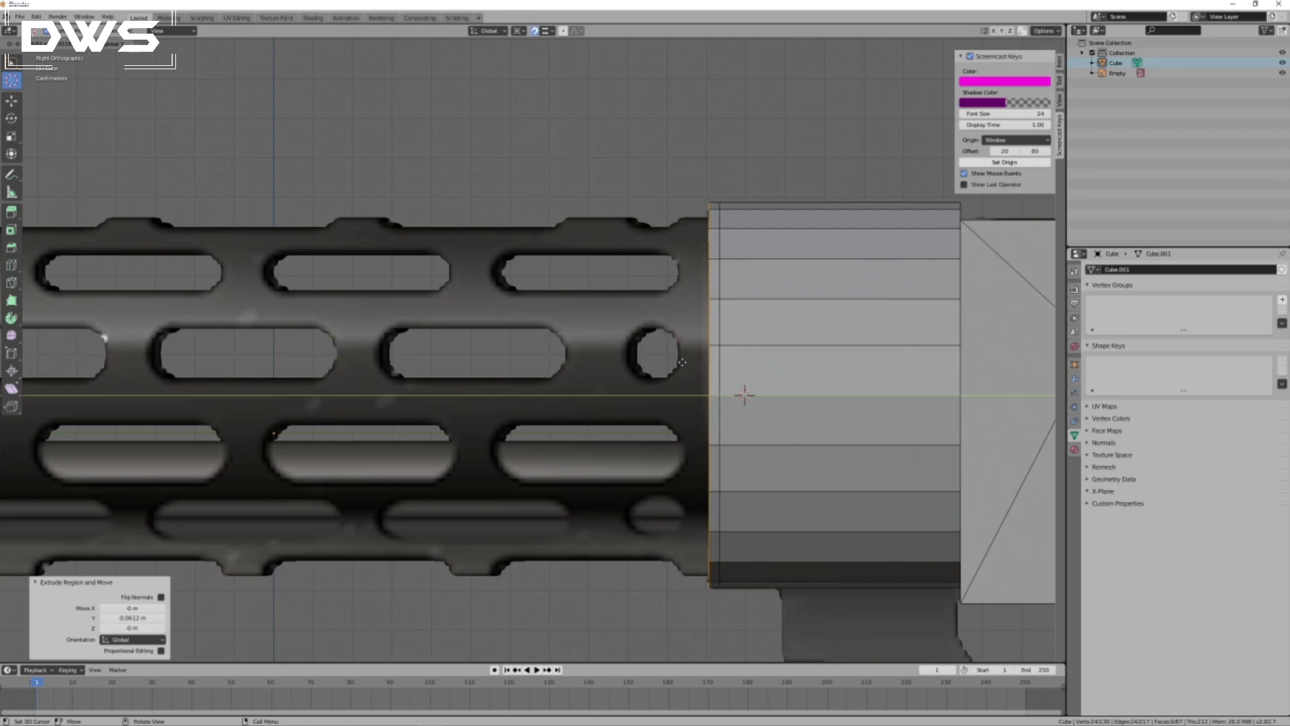
pyautogui.click(683, 363)
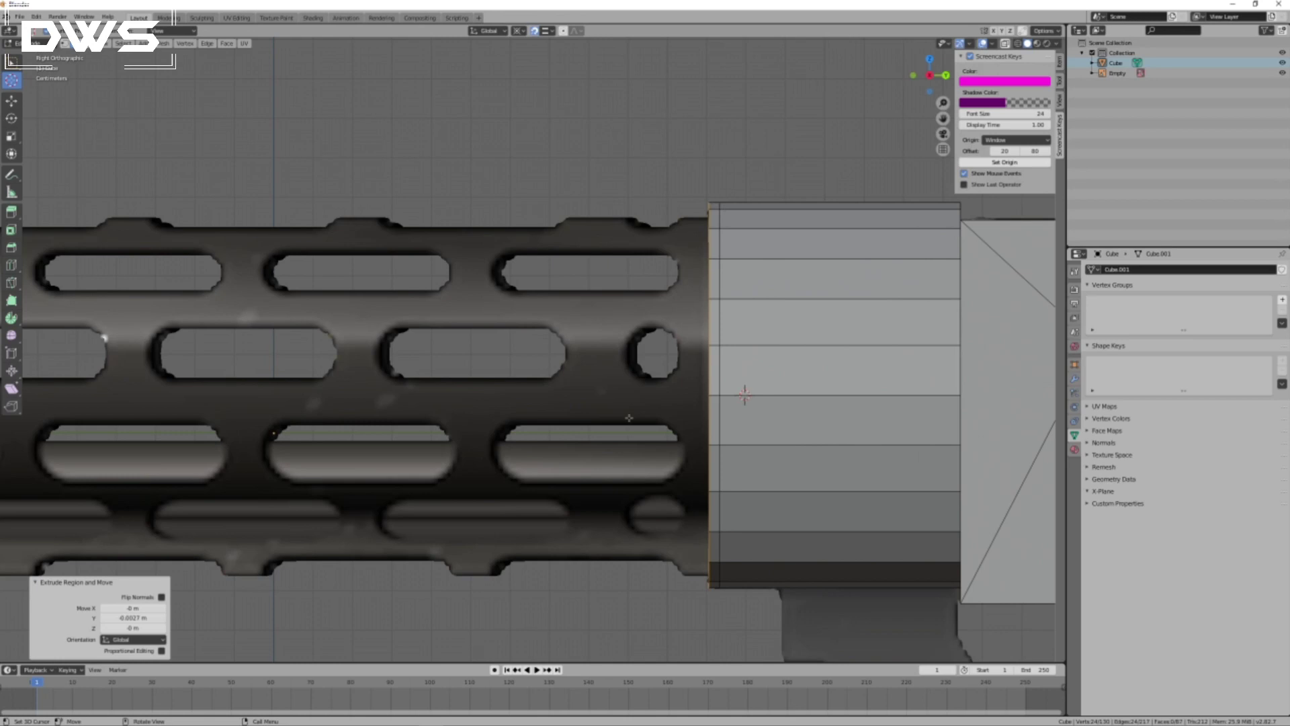
# Snap the 3D cursor to the center of the collar's selected front rim.
pyautogui.moveTo(620, 403)
pyautogui.mouseDown(button='middle')
pyautogui.moveTo(665, 390)
pyautogui.moveTo(617, 400)
pyautogui.mouseUp(button='middle')
pyautogui.press('shift')
pyautogui.hotkey('shift', 's')
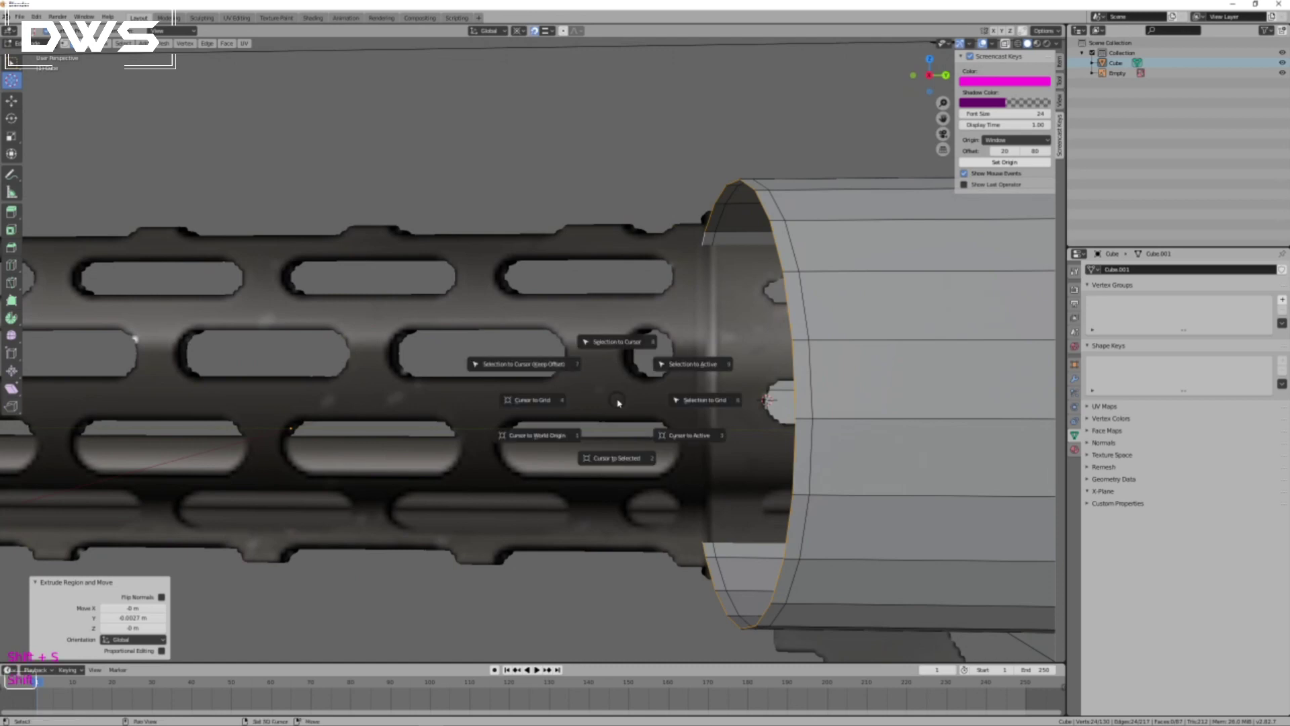
pyautogui.click(615, 457)
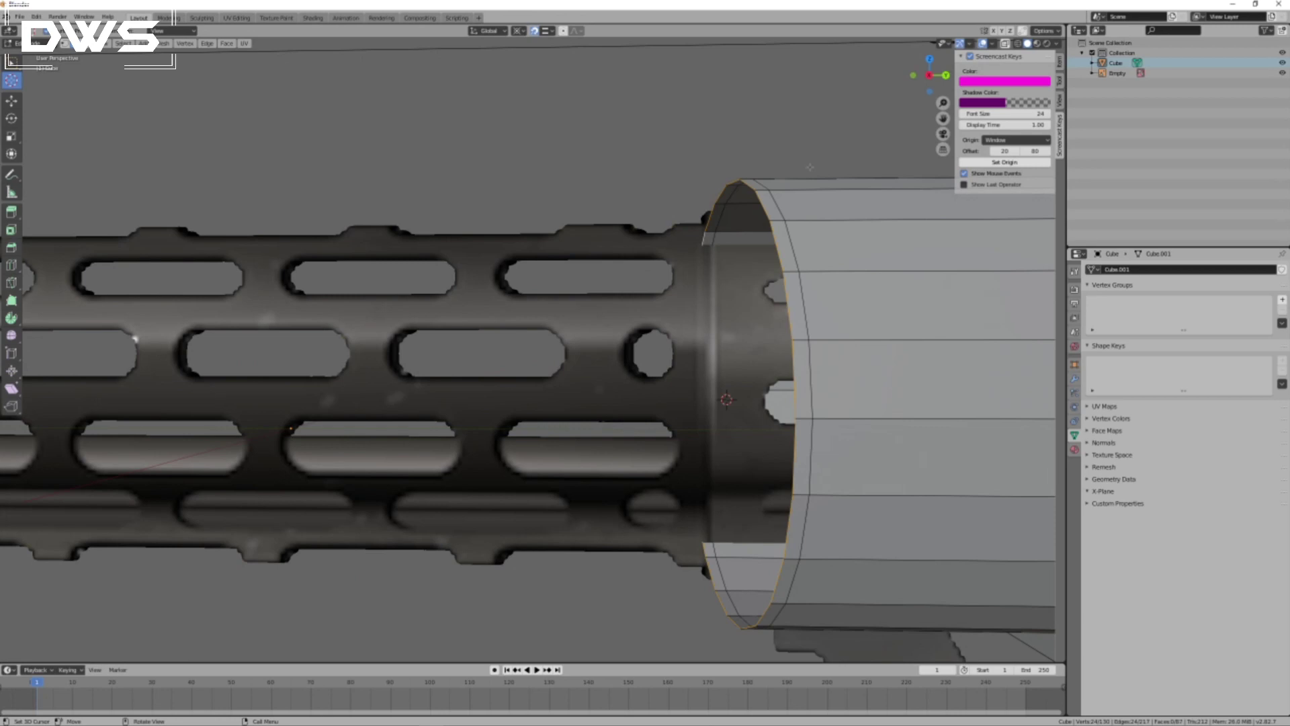
# Scale the collar's front rim to about 0.924 to taper its edge like the reference.
pyautogui.press('s')
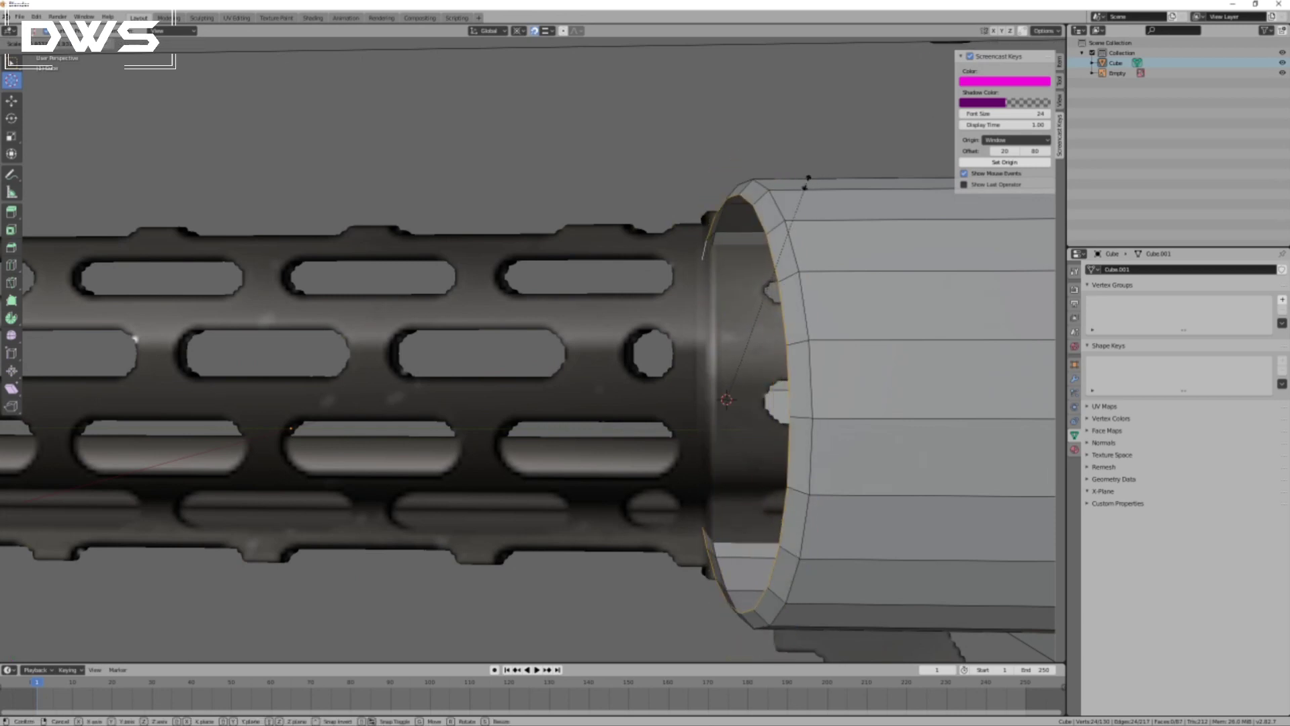
pyautogui.click(796, 209)
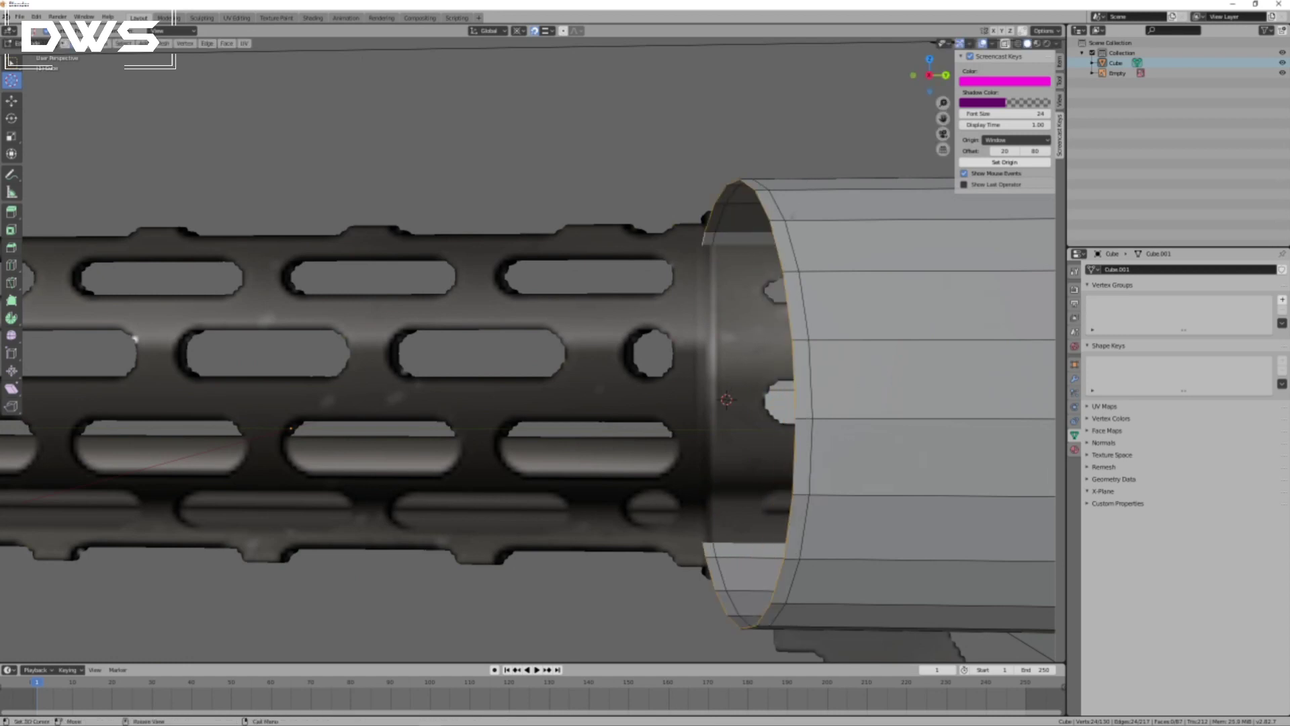
pyautogui.press('KP_3')
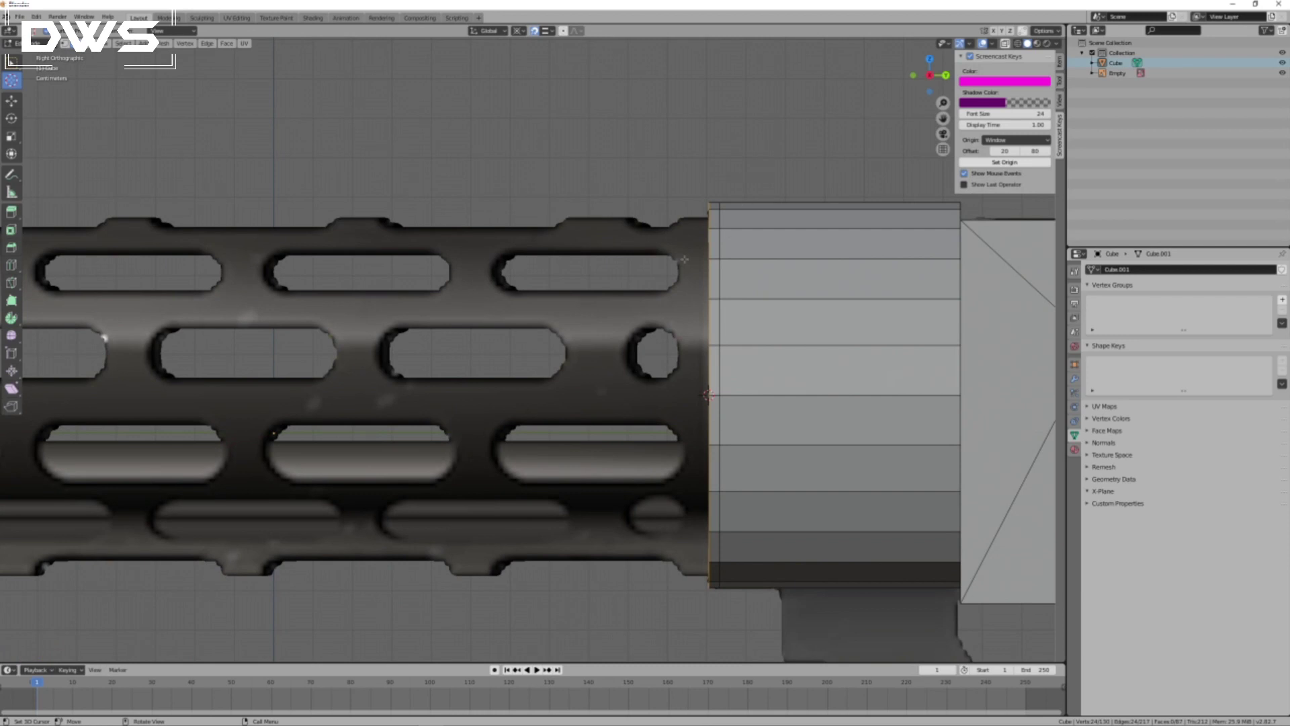
pyautogui.press('s')
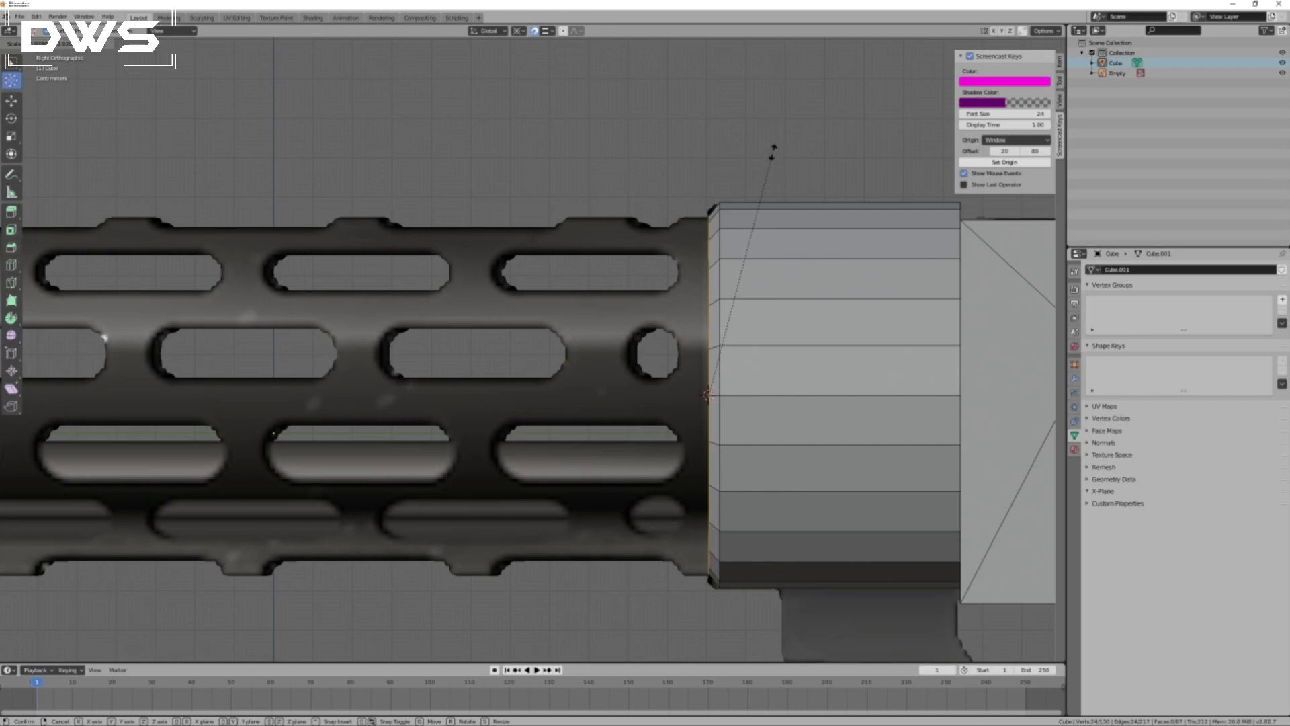
pyautogui.click(771, 153)
pyautogui.scroll(-2, 543, 431)
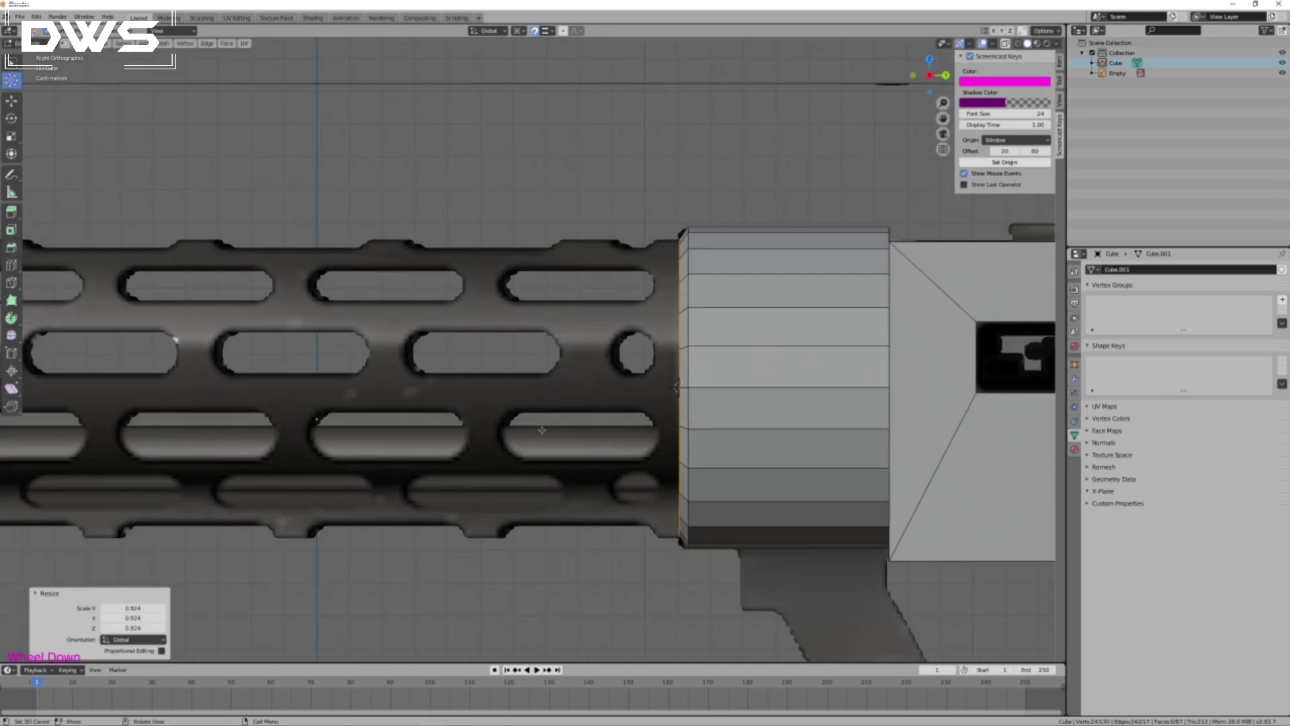
# Extrude the collar's tapered front rim about -0.469 m along Y to cover the slotted barrel shroud in the reference image.
pyautogui.scroll(1, 498, 417)
pyautogui.moveTo(498, 417); pyautogui.dragTo(533, 417, button='middle')
pyautogui.scroll(-1, 532, 417)
pyautogui.press('KP_3')
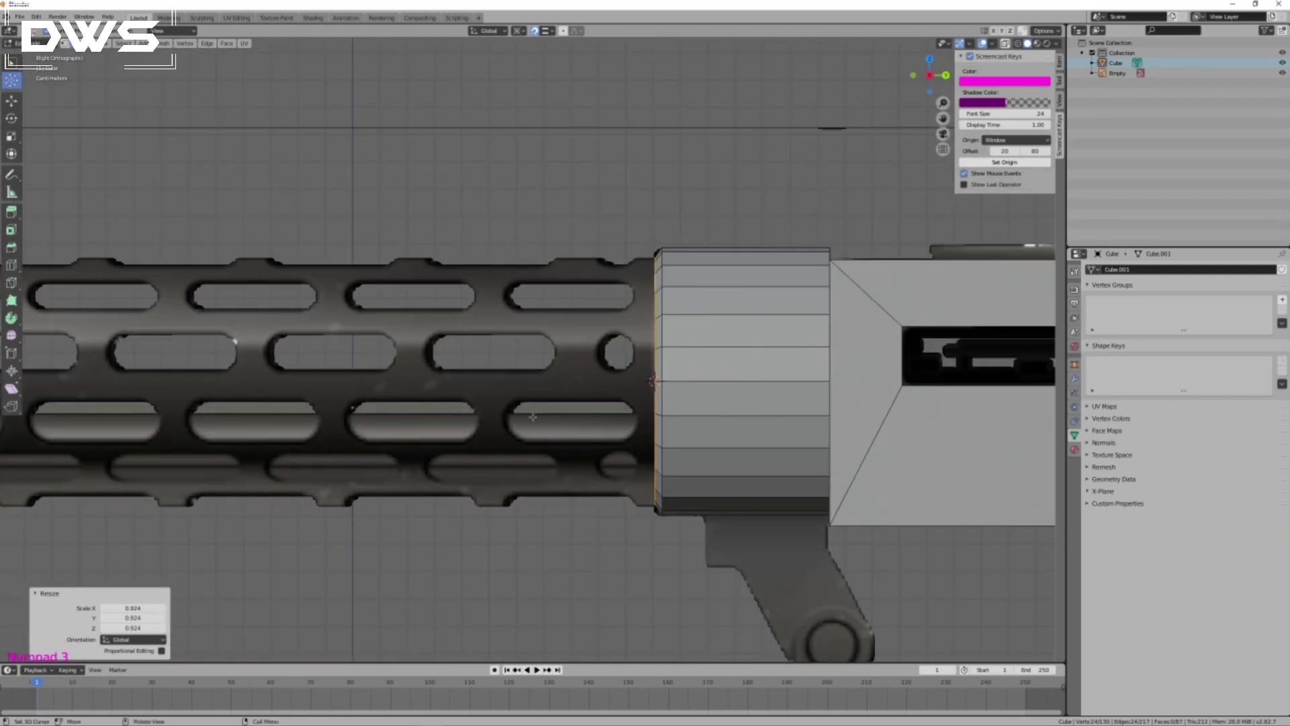
pyautogui.scroll(-1, 530, 416)
pyautogui.keyDown('shift'); pyautogui.moveTo(404, 362); pyautogui.dragTo(869, 333, button='middle'); pyautogui.keyUp('shift')
pyautogui.scroll(-2, 869, 333)
pyautogui.press('e')
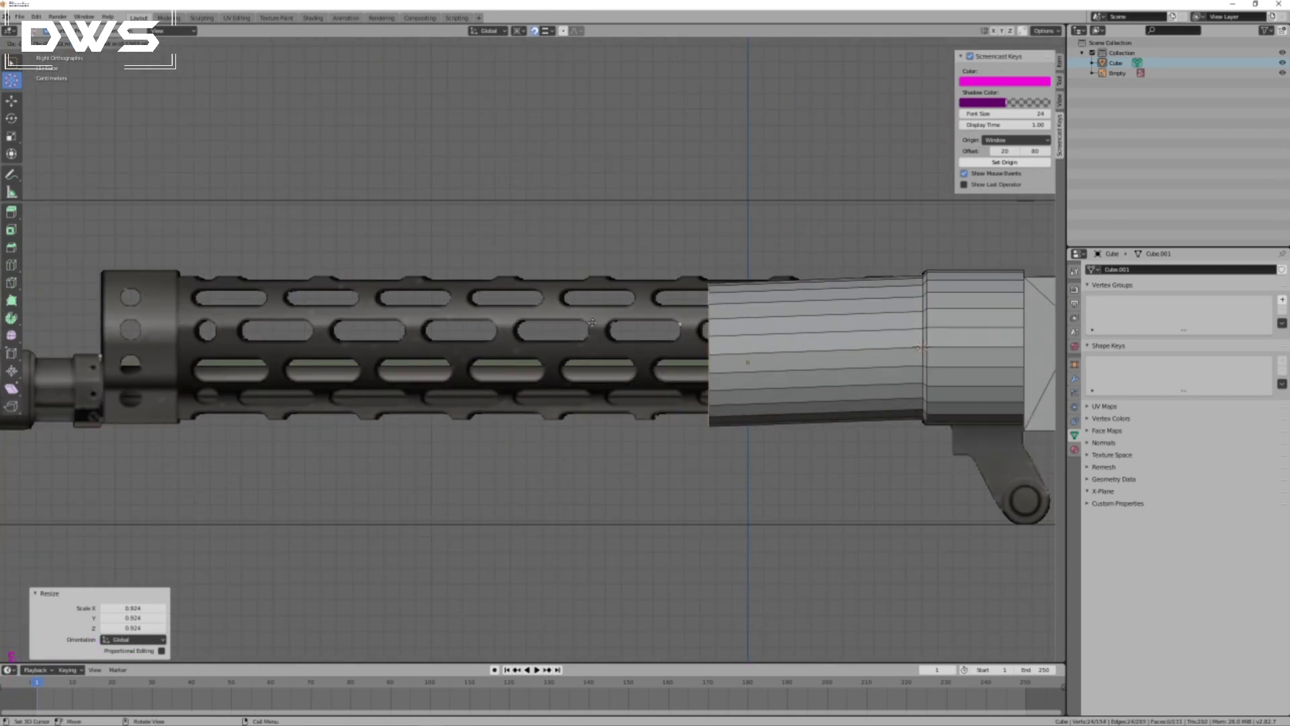
pyautogui.press('y')
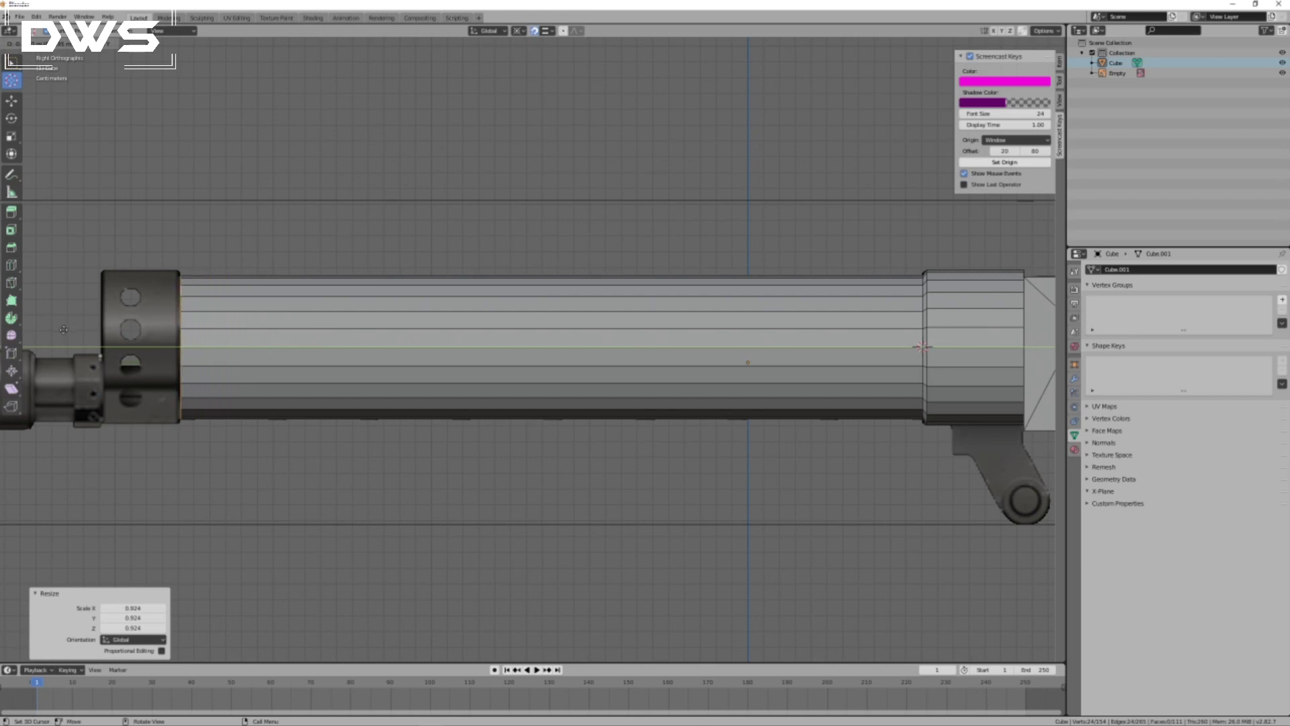
pyautogui.click(64, 329)
# Nudge the shroud's front rim along Y to meet the reference front ring, and snap the 3D cursor to the rim's center.
pyautogui.scroll(3, 316, 343)
pyautogui.keyDown('shift'); pyautogui.moveTo(316, 342); pyautogui.dragTo(632, 322, button='middle'); pyautogui.keyUp('shift')
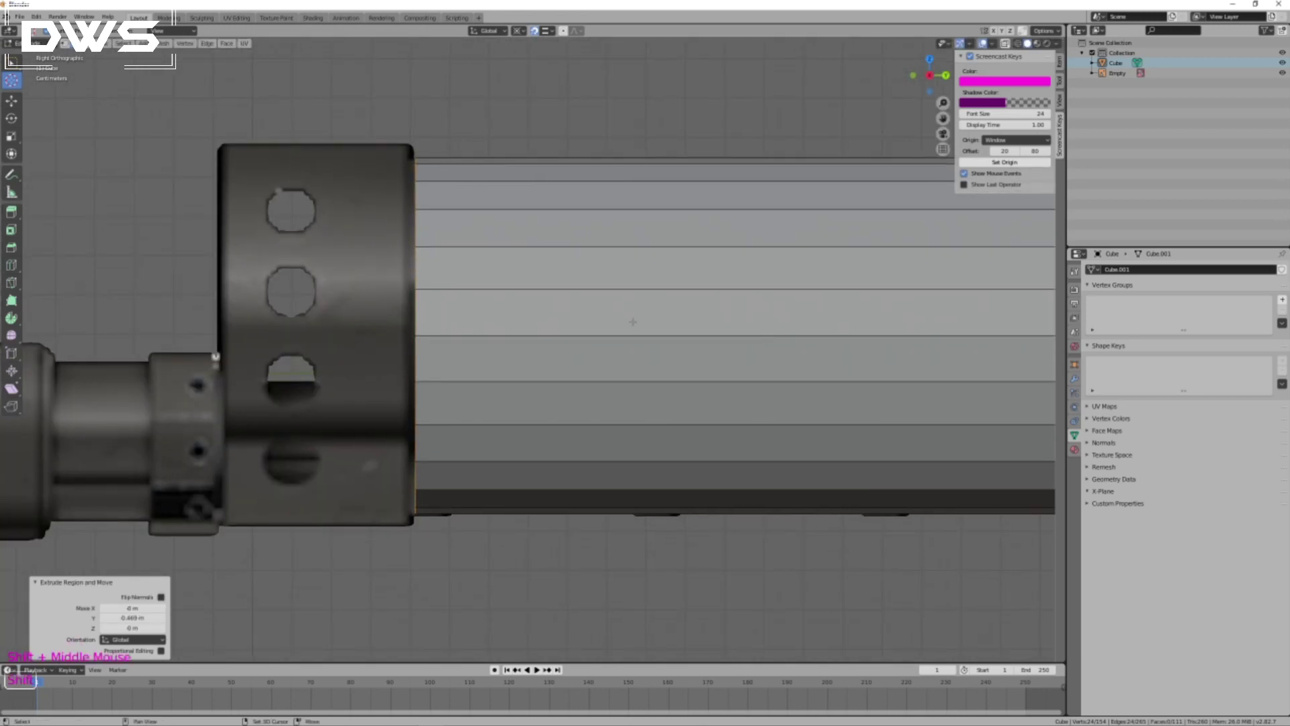
pyautogui.keyDown('shift'); pyautogui.scroll(2, 403, 254); pyautogui.keyUp('shift')
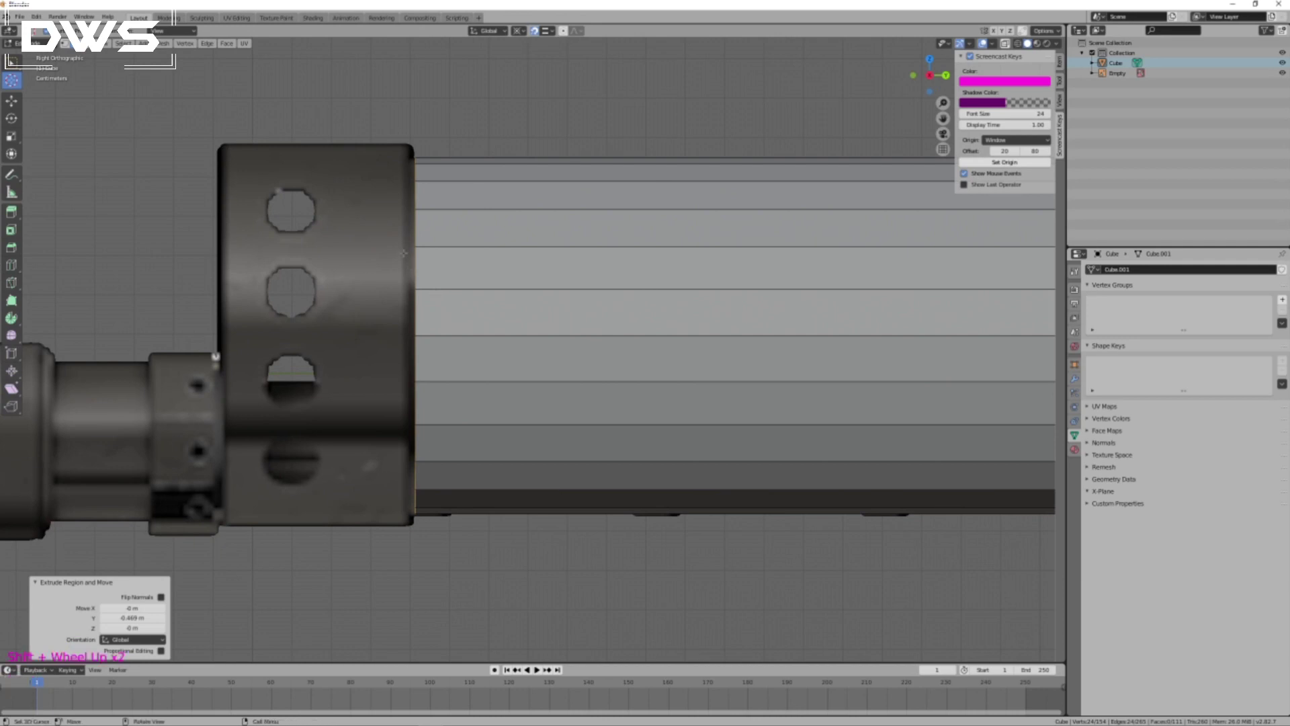
pyautogui.scroll(1, 404, 254)
pyautogui.press('g')
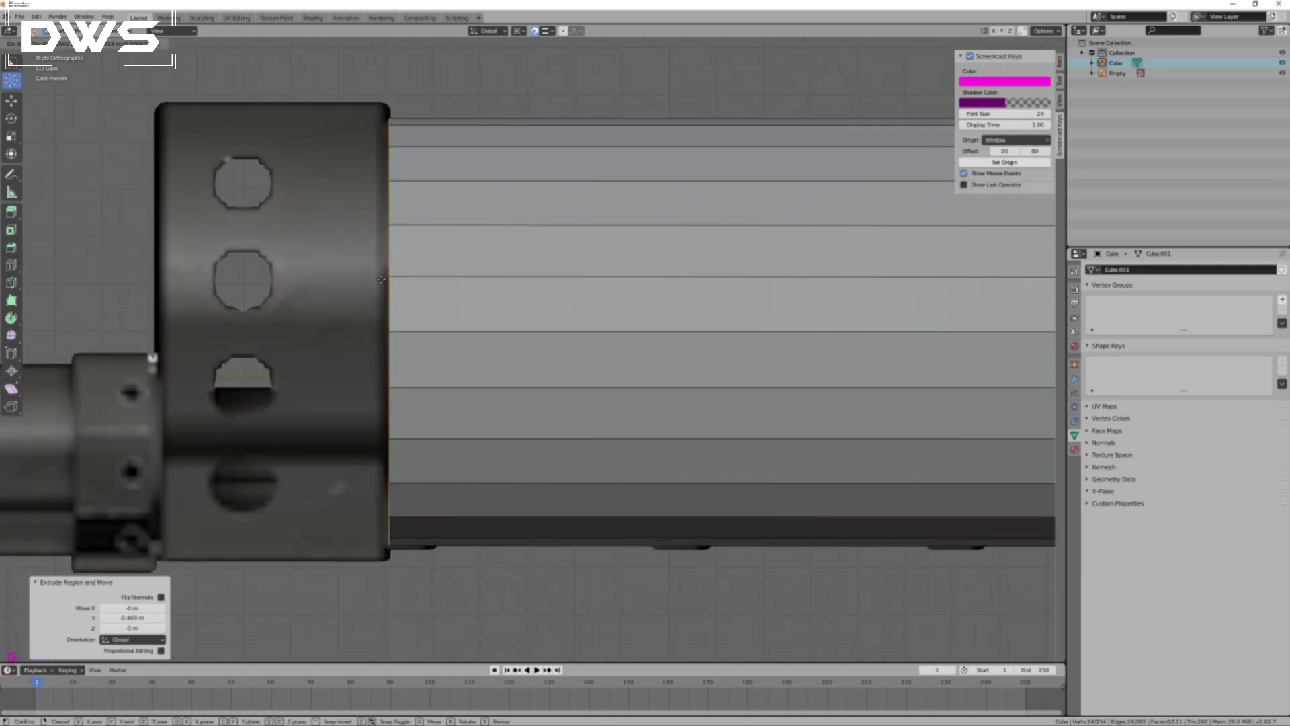
pyautogui.press('y')
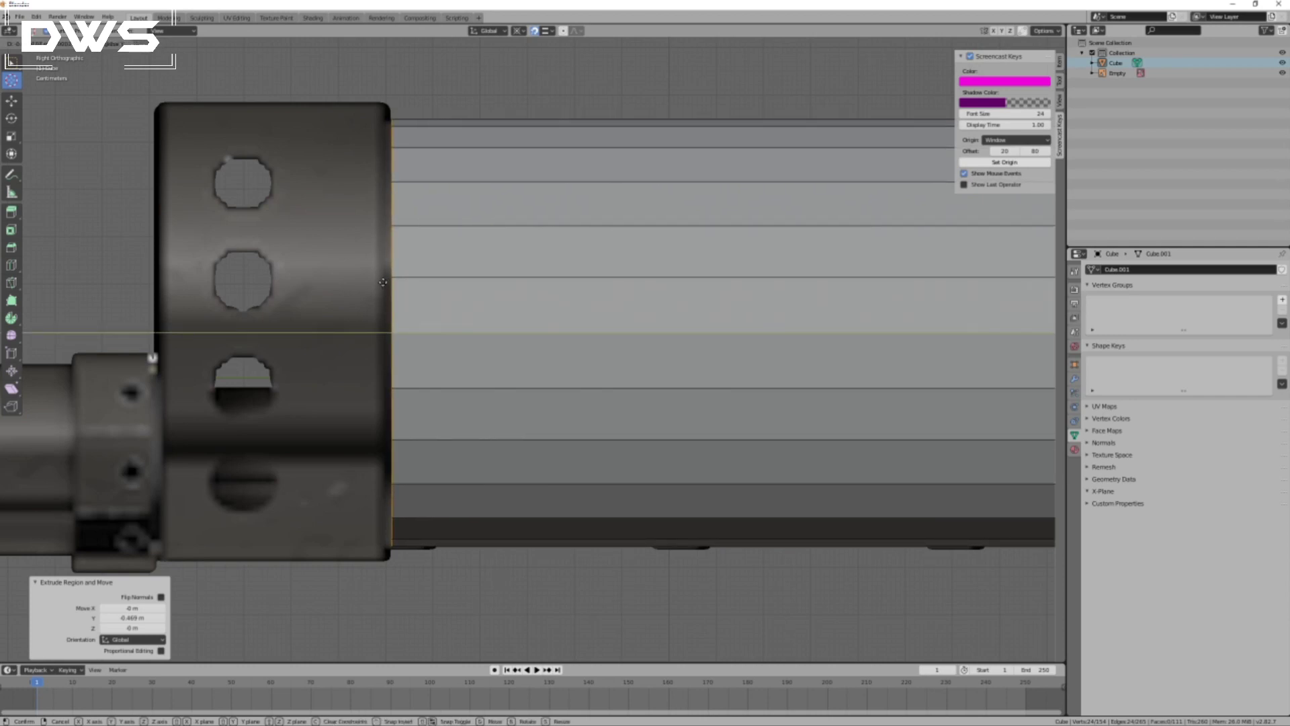
pyautogui.click(424, 326)
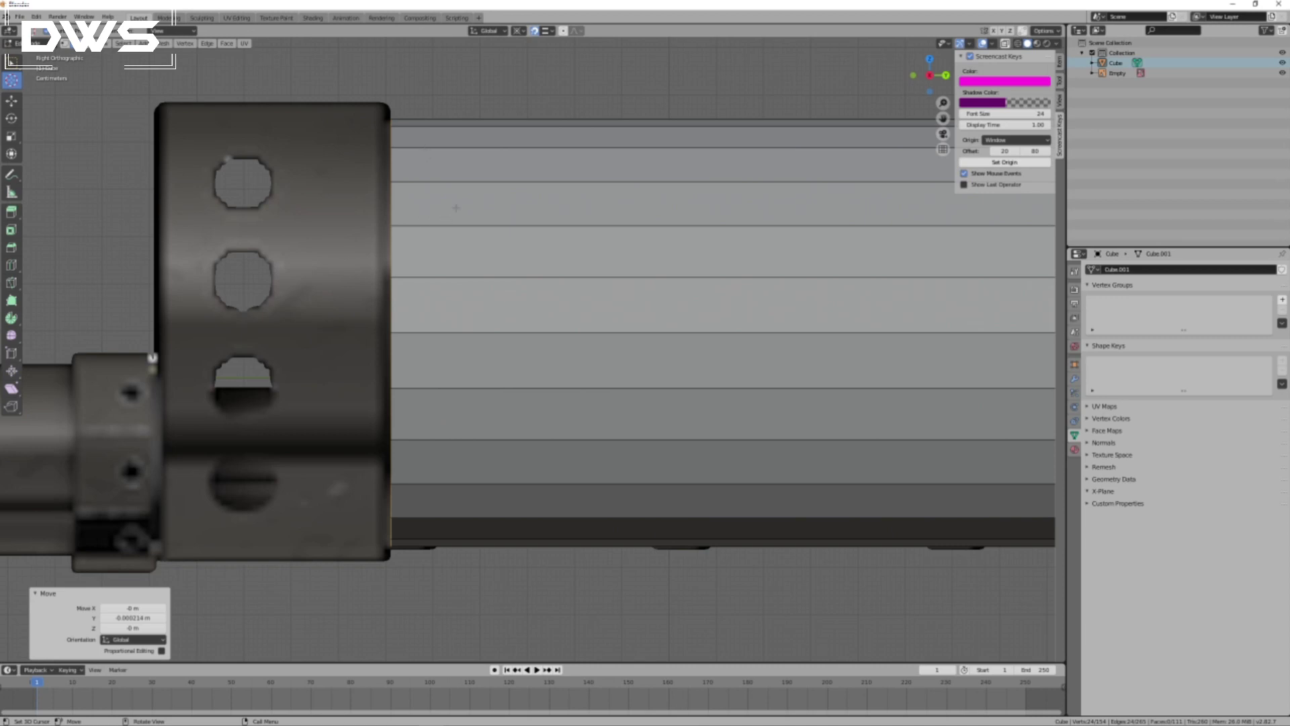
pyautogui.hotkey('shift', 's')
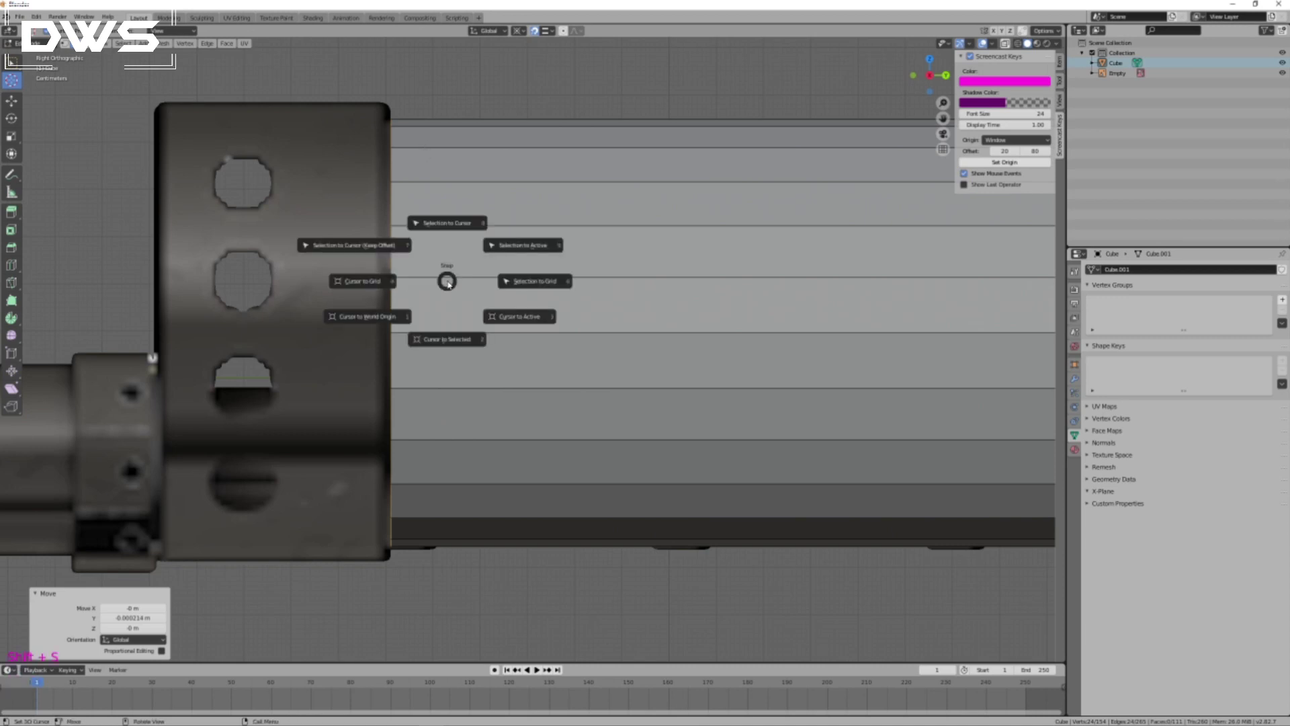
pyautogui.click(447, 339)
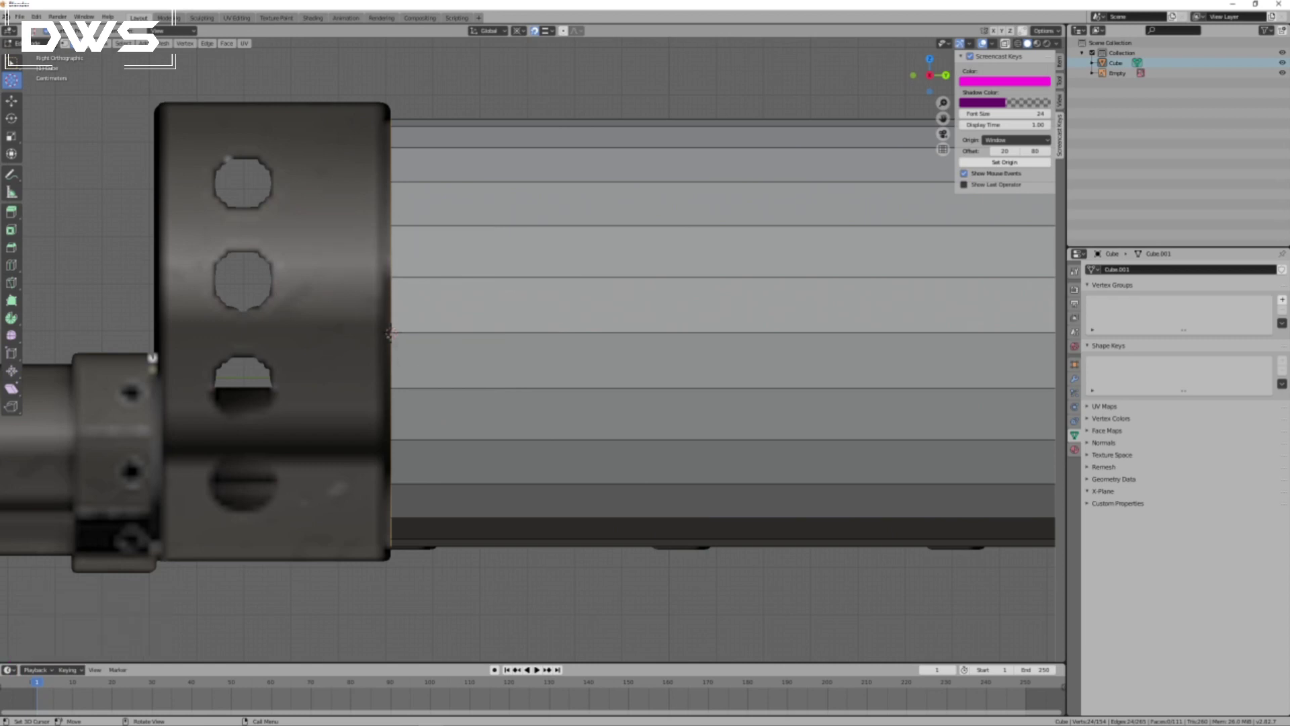
# Extrude the shroud's front rim with a -0.0136 m X offset and scale the new rim to about 1.078.
pyautogui.moveTo(375, 354); pyautogui.dragTo(474, 349, button='middle')
pyautogui.scroll(-1, 674, 341)
pyautogui.scroll(-3, 675, 341)
pyautogui.press('KP_3')
pyautogui.scroll(2, 463, 259)
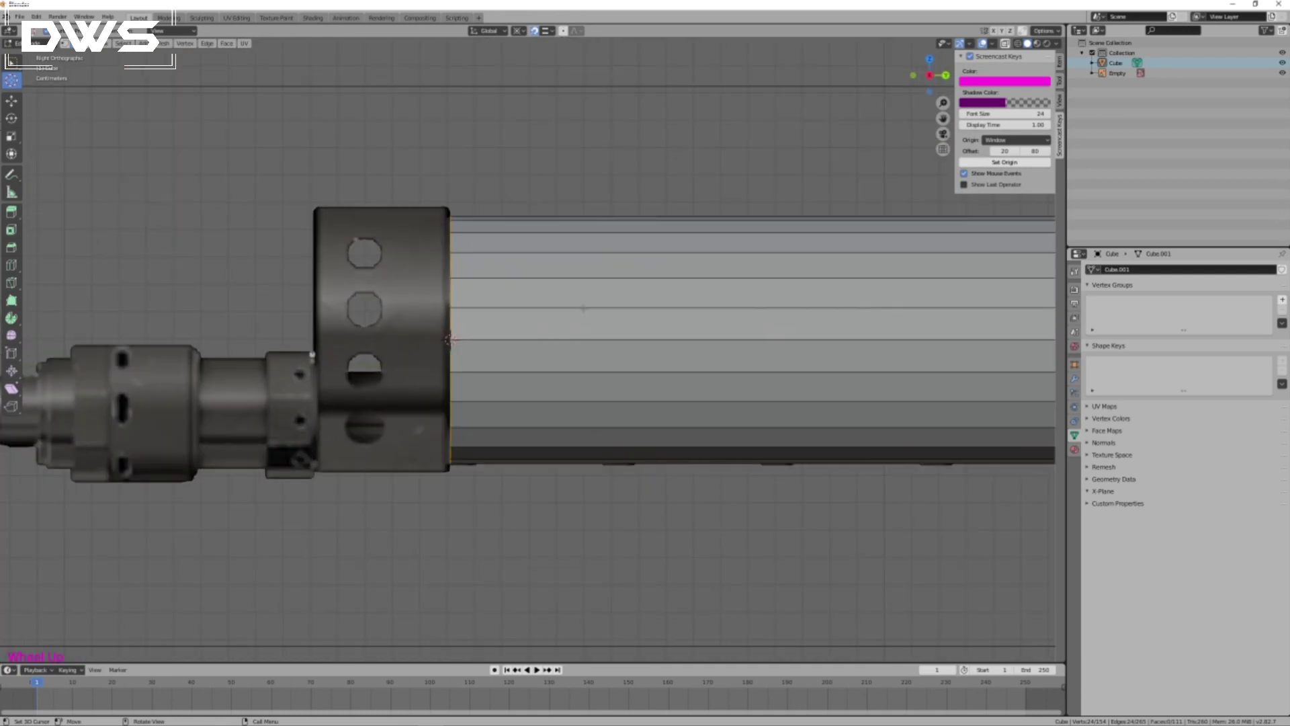
pyautogui.hotkey('ctrl', 'r')
pyautogui.click(459, 254)
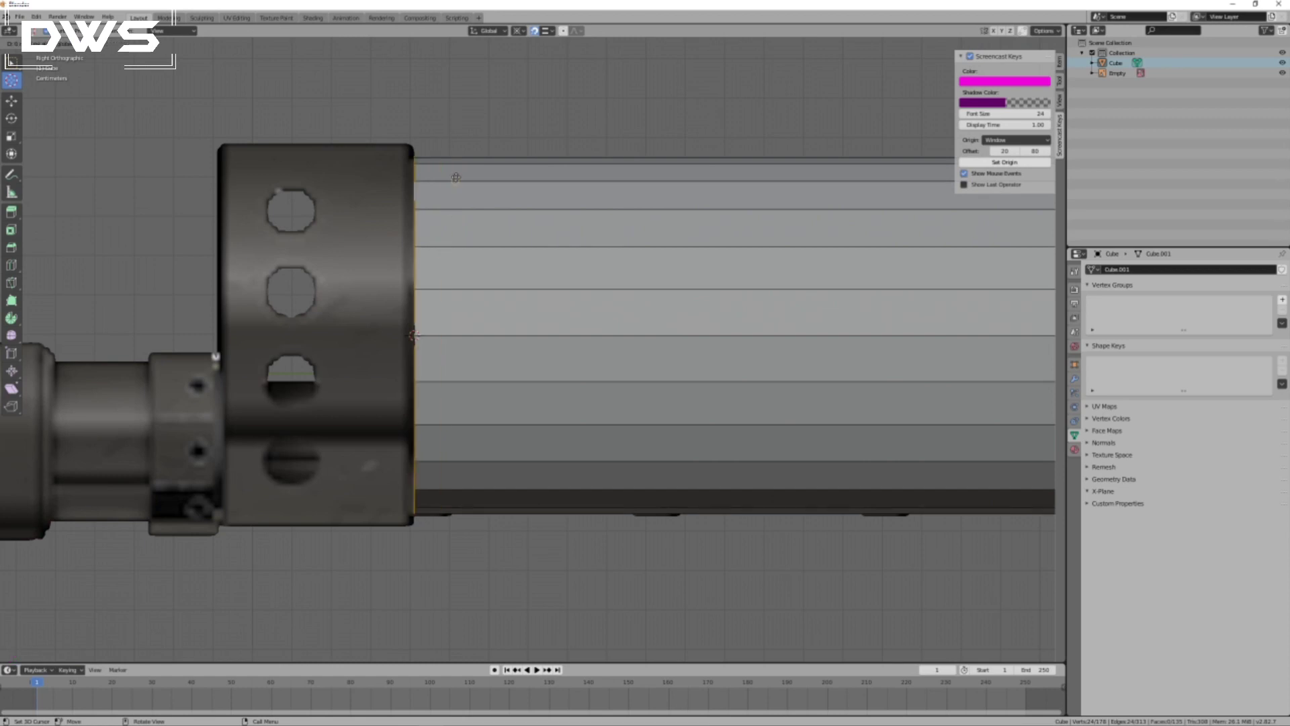
pyautogui.click(535, 650)
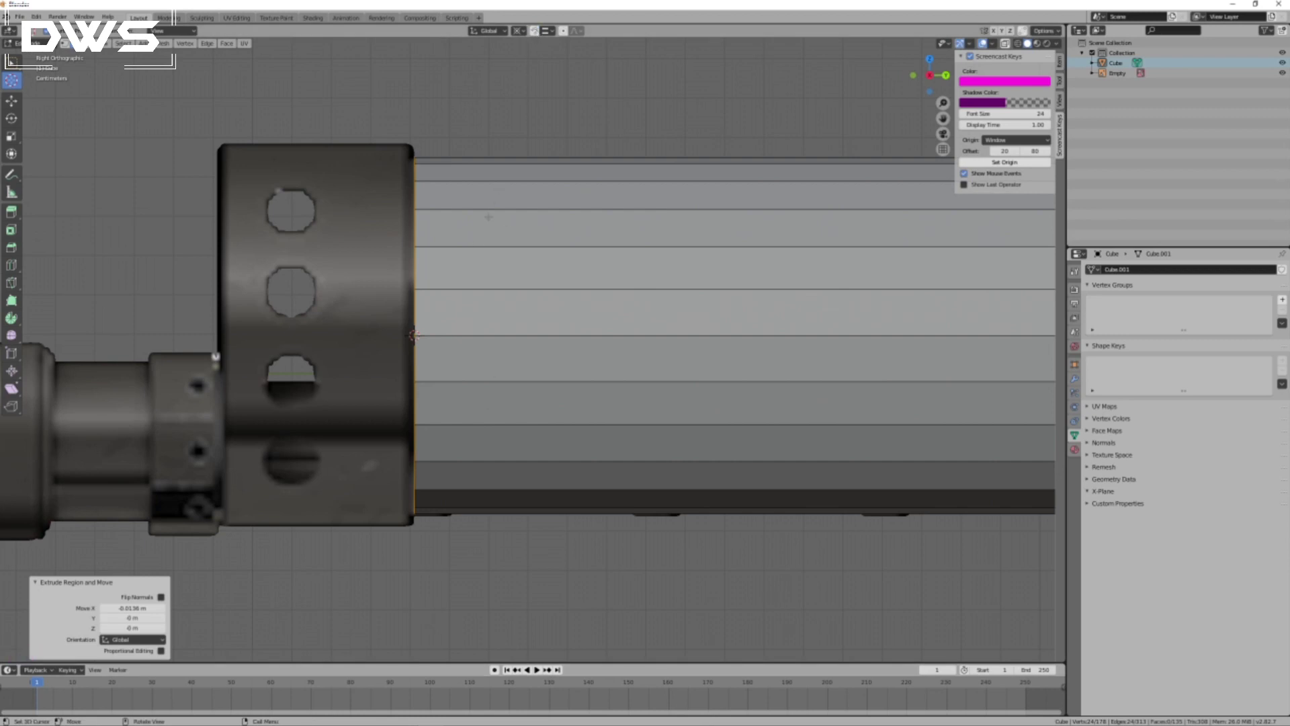
pyautogui.press('s')
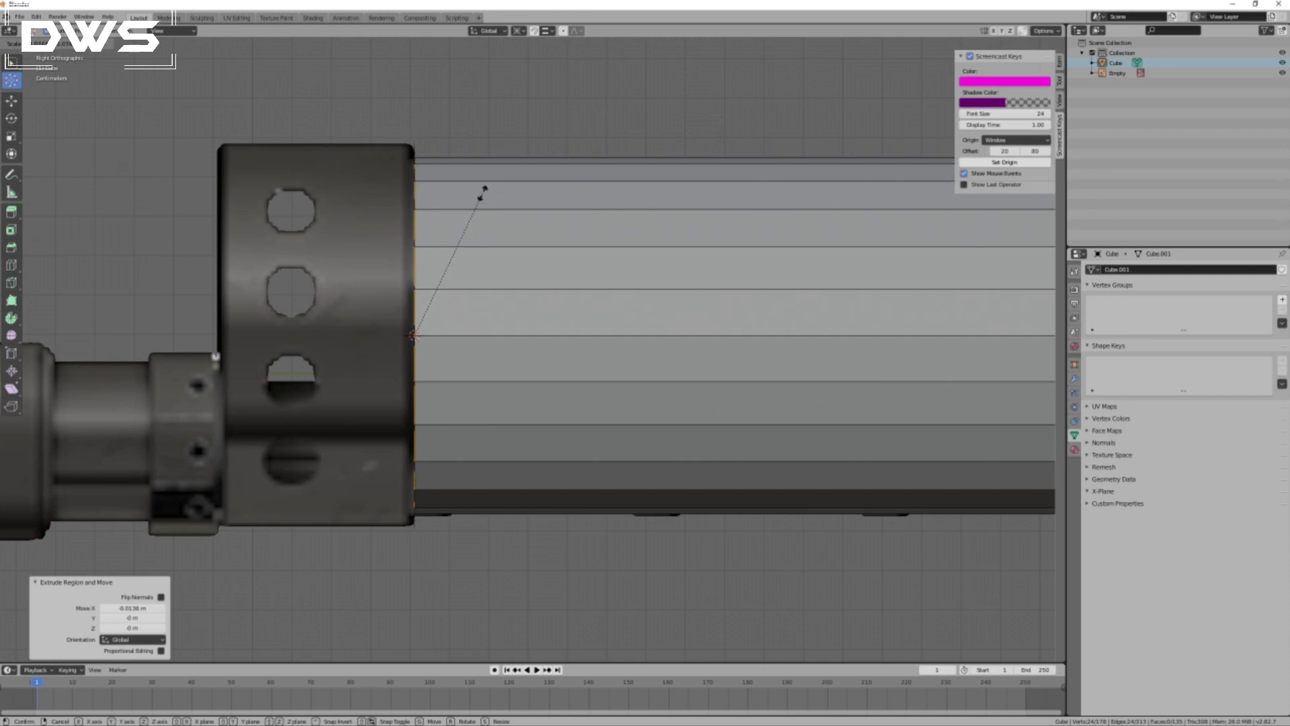
pyautogui.click(481, 193)
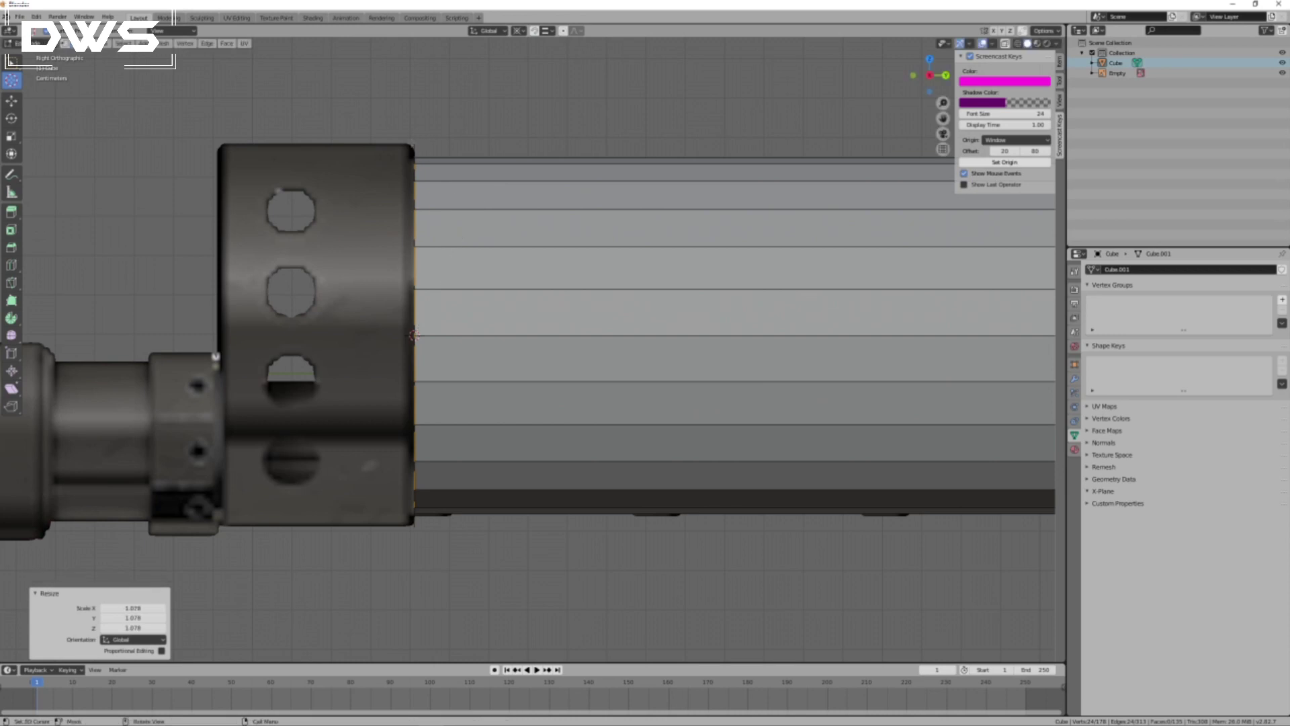
# Move the enlarged rim about -0.0018 m along Y to form a narrow bevel at the start of the front ring.
pyautogui.press('g')
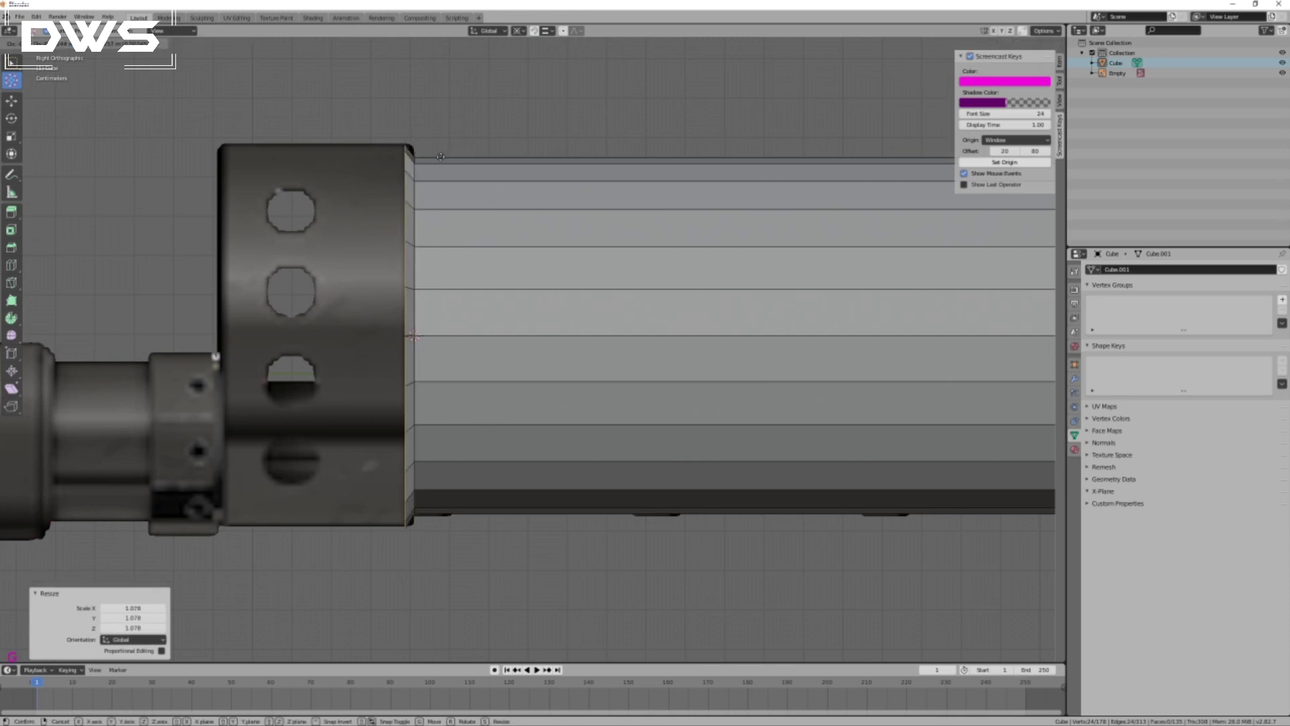
pyautogui.press('y')
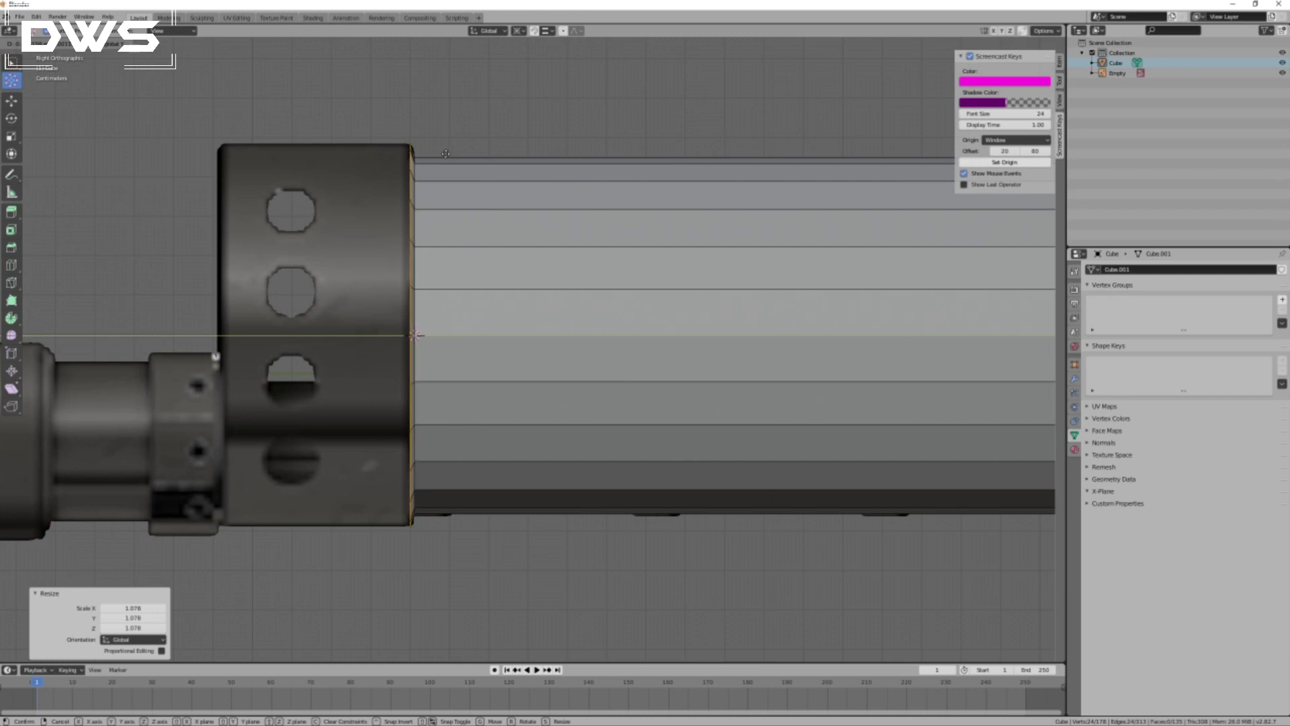
pyautogui.click(446, 153)
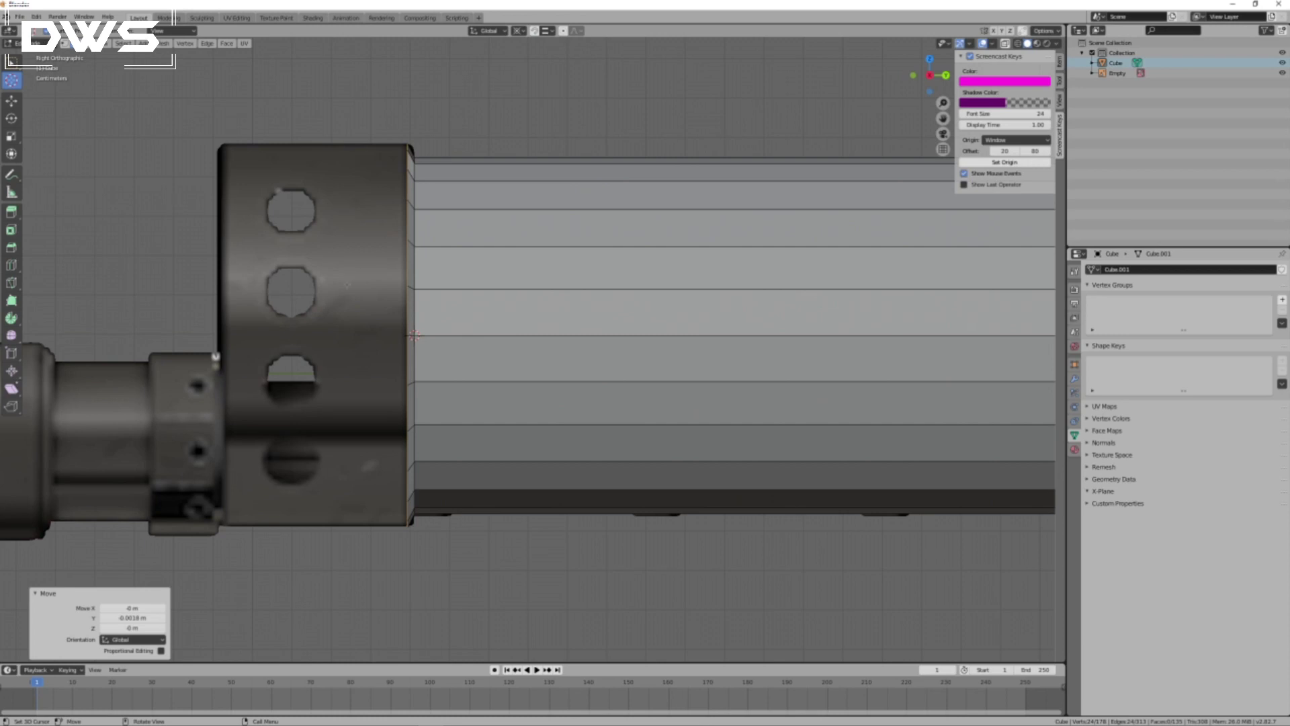
# Extrude the enlarged rim and move it about -0.0456 m along Y to cover the body of the reference front ring.
pyautogui.press('e')
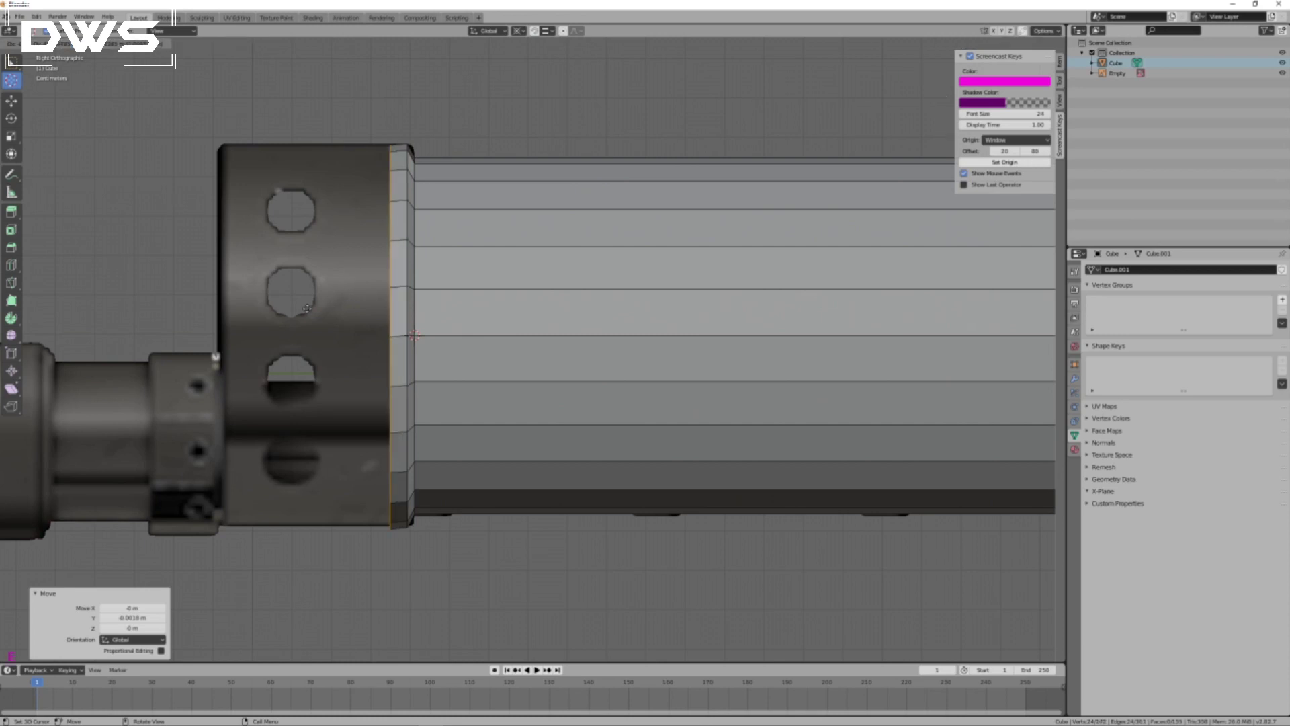
pyautogui.rightClick(299, 323)
pyautogui.press('e')
pyautogui.rightClick(250, 326)
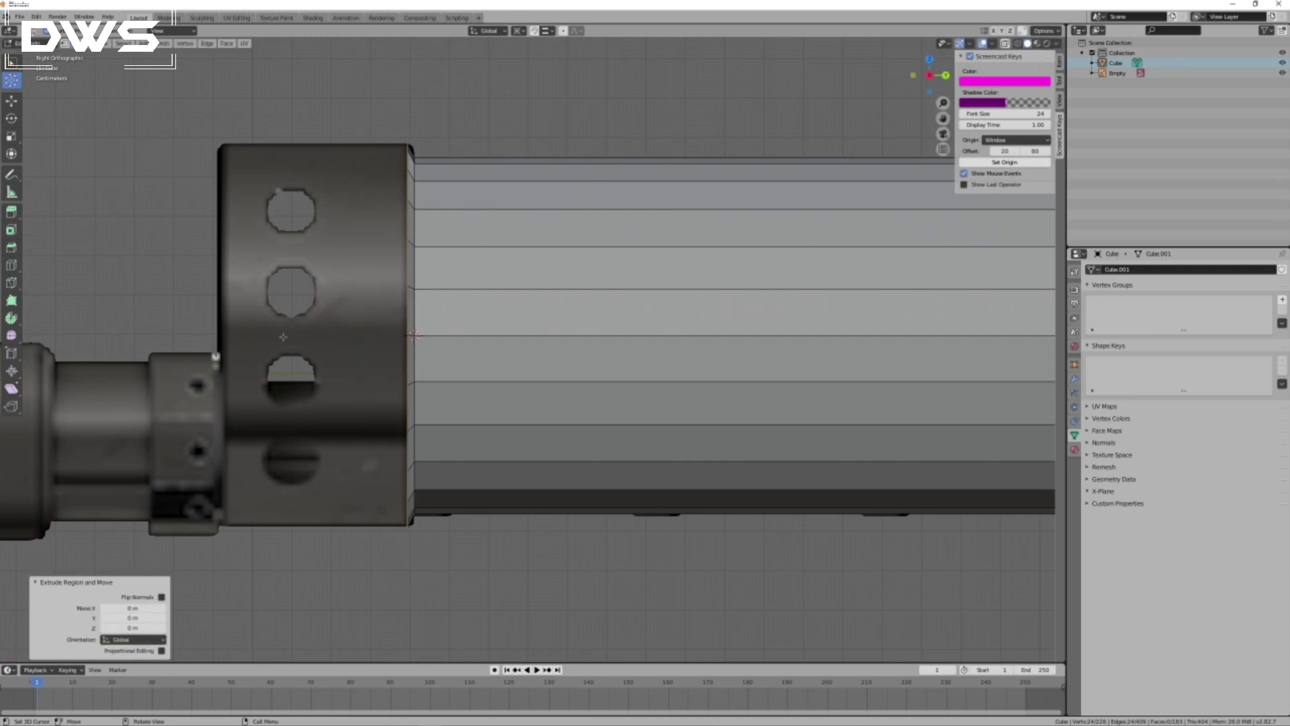
pyautogui.press('g')
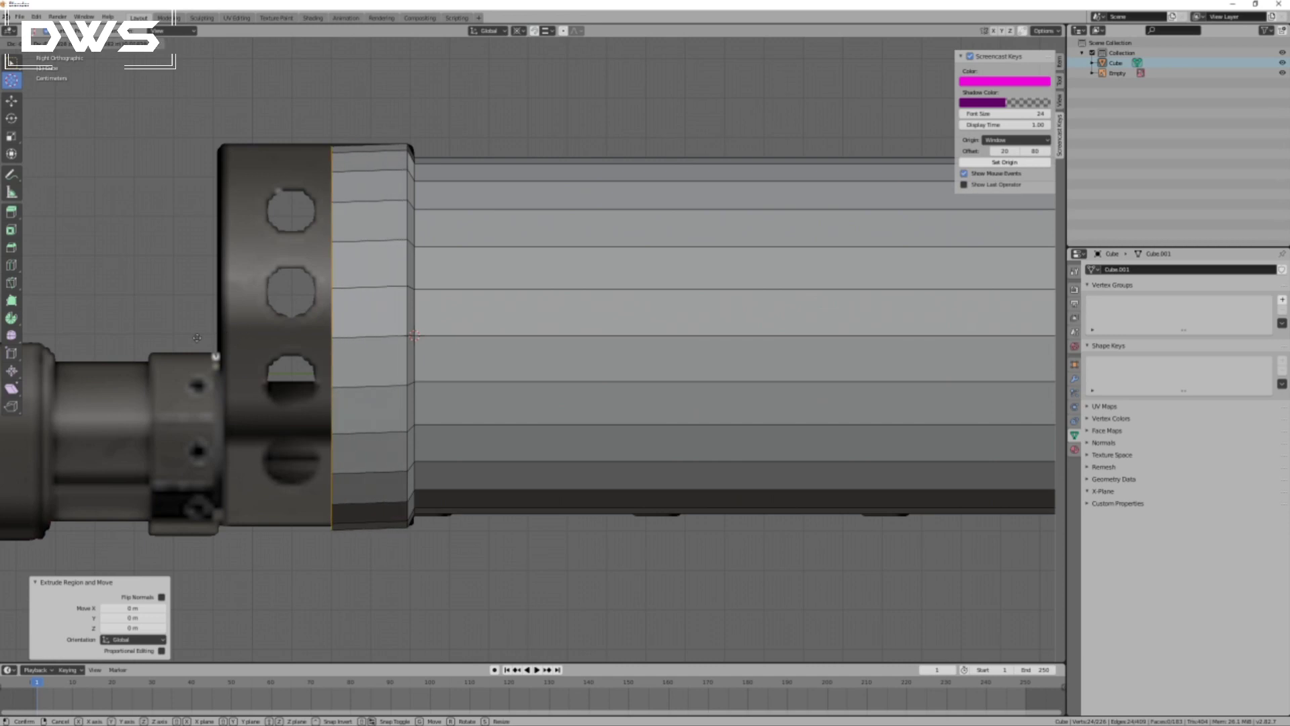
pyautogui.press('y')
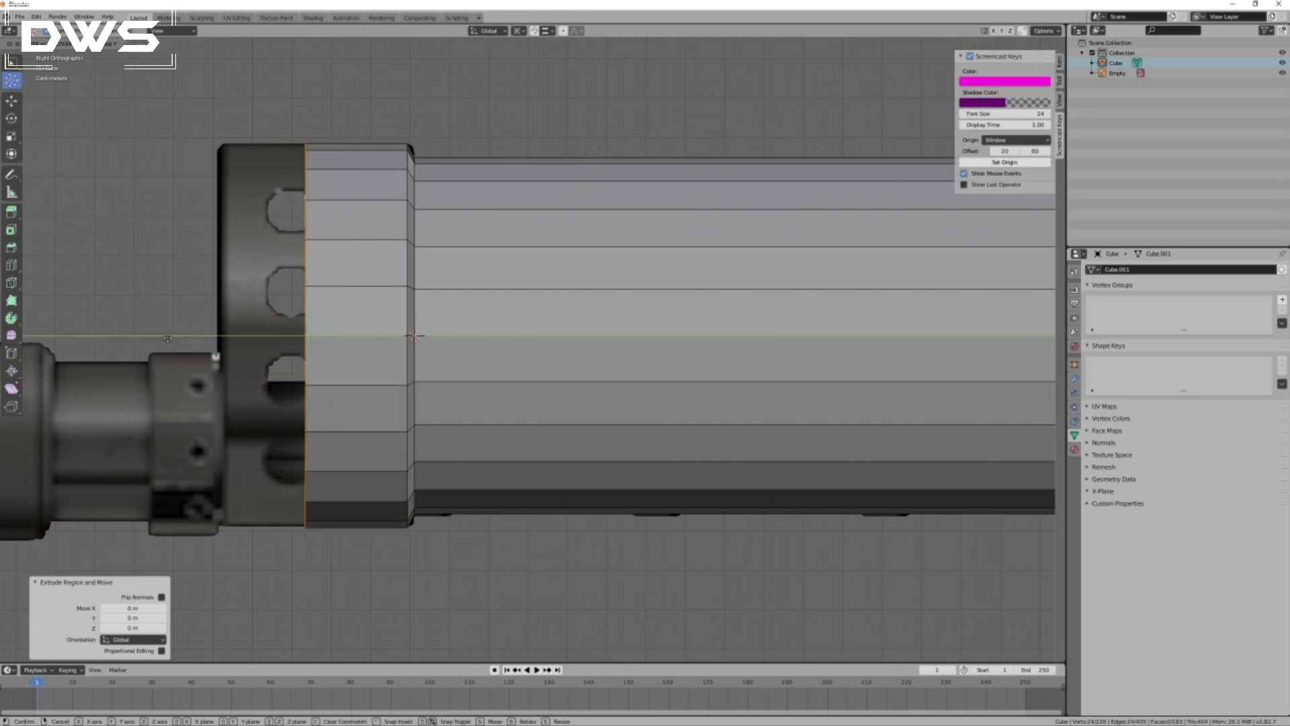
pyautogui.click(93, 340)
pyautogui.press('shift')
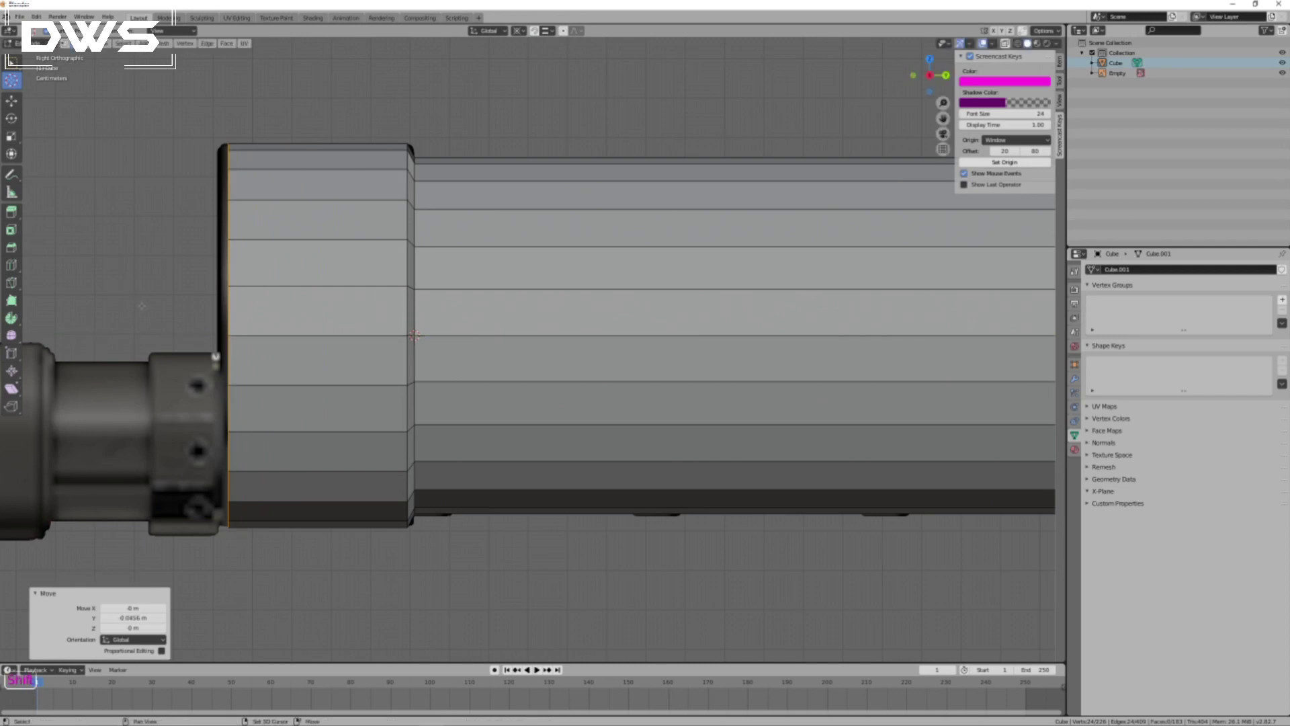
# Extrude the front ring's rim another -0.0027 m or so along Y to reach the end of the reference ring.
pyautogui.press('e')
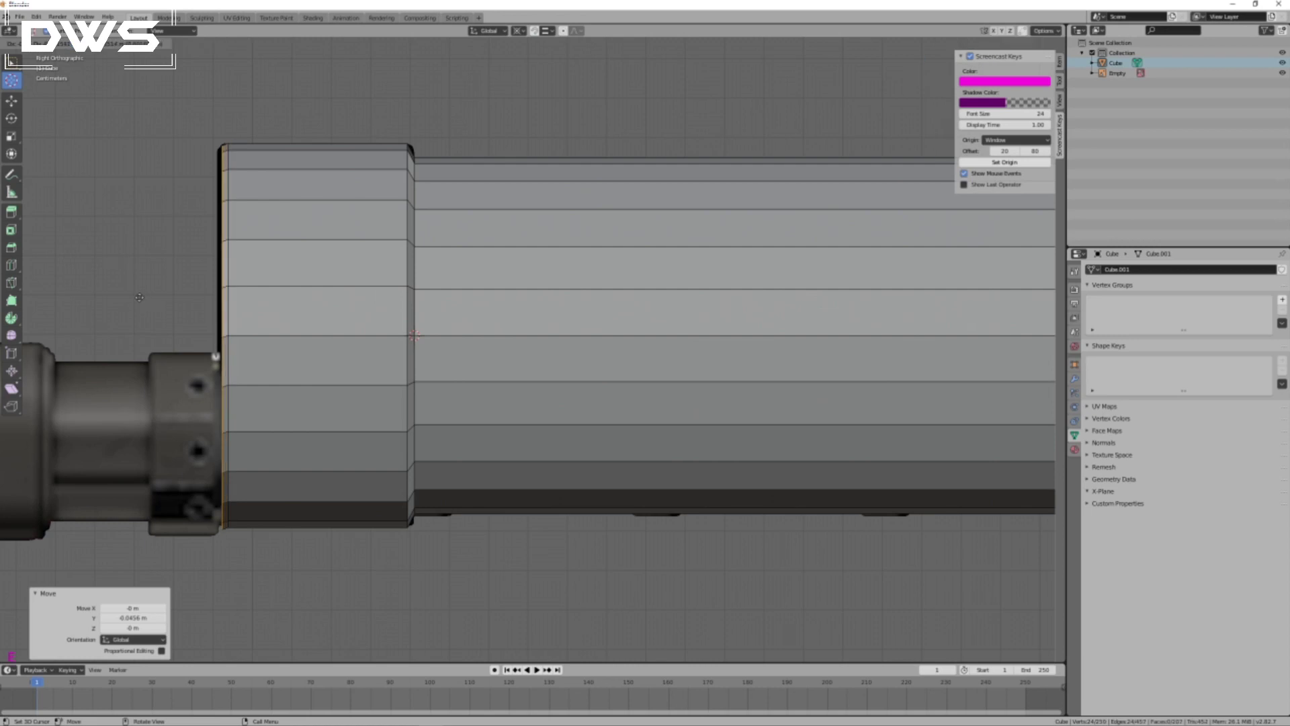
pyautogui.press('y')
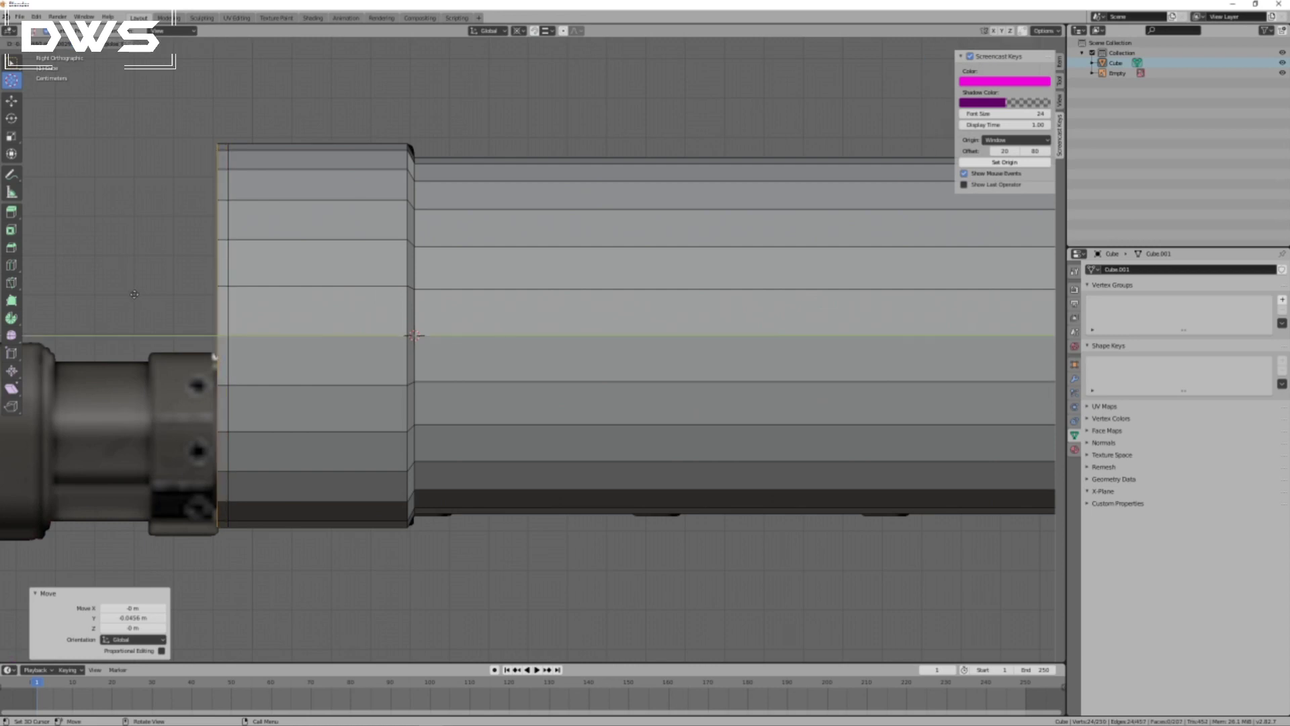
pyautogui.click(134, 294)
# Snap the 3D cursor to the selected rim's center and scale the rim to about 0.959 to taper the ring's front edge.
pyautogui.hotkey('shift', 's')
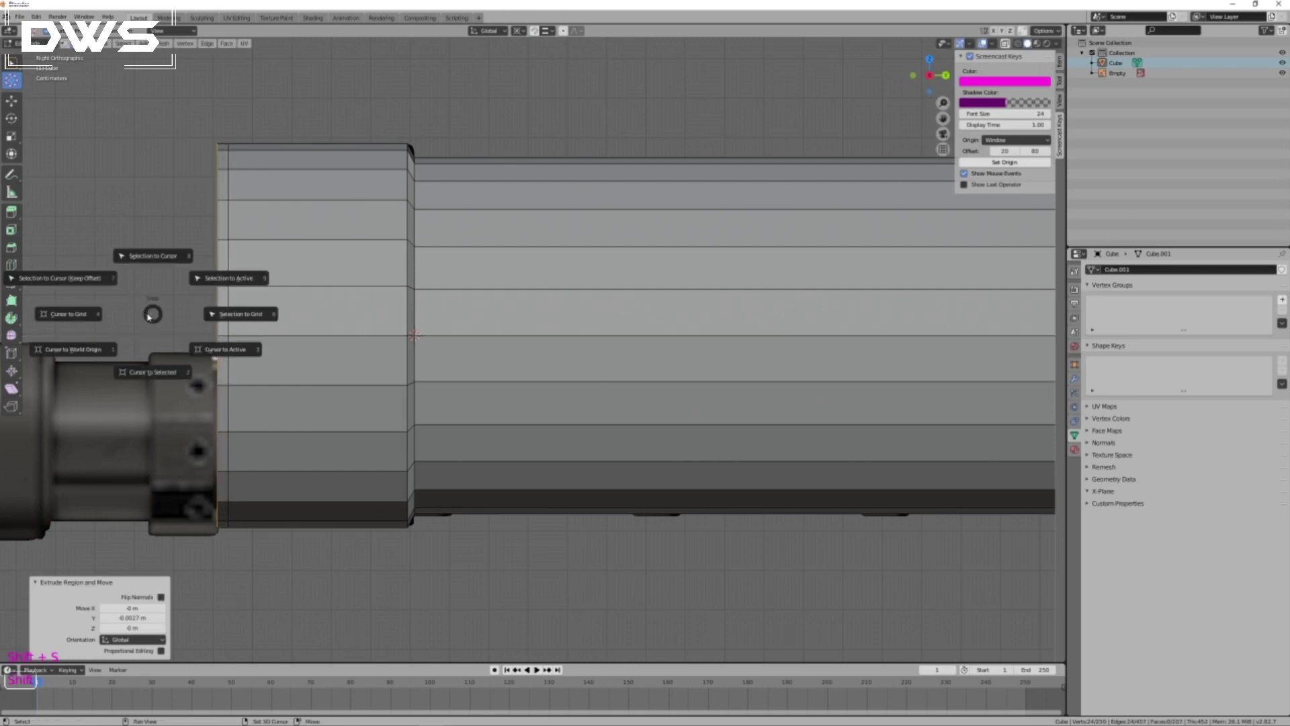
pyautogui.click(148, 368)
pyautogui.moveTo(162, 388); pyautogui.dragTo(187, 342, button='middle')
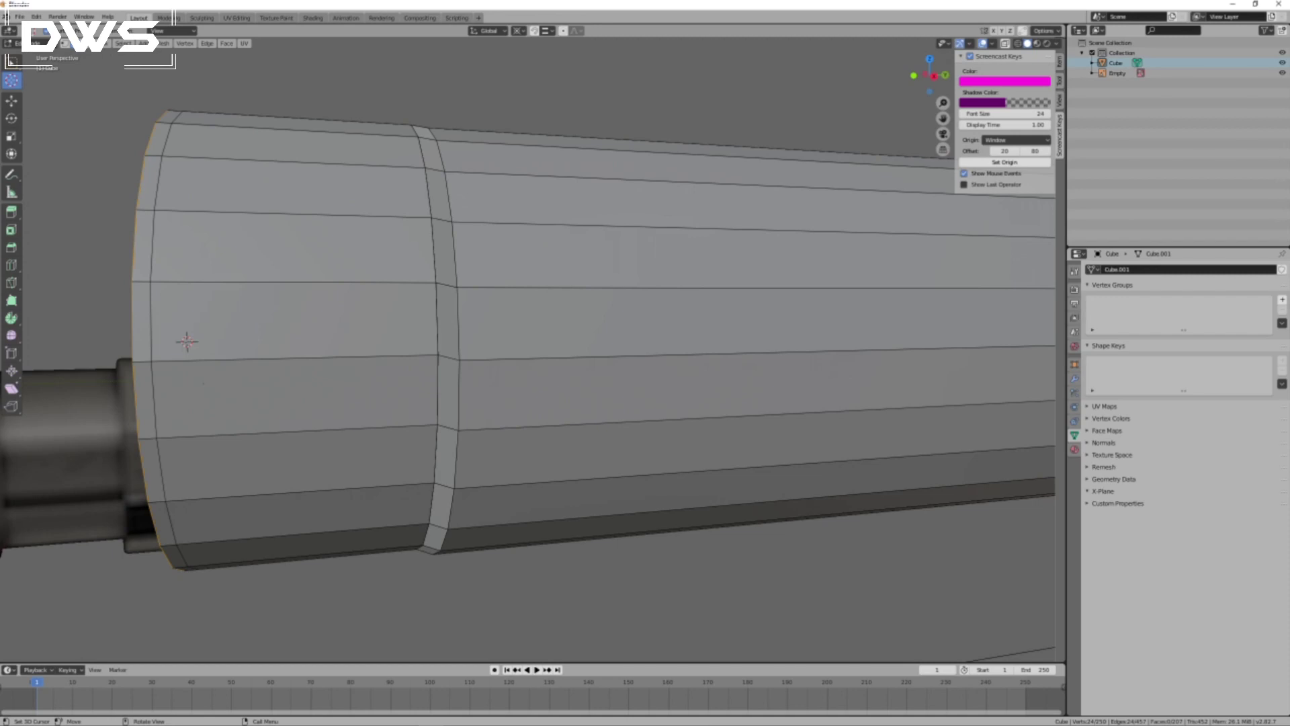
pyautogui.press('KP_3')
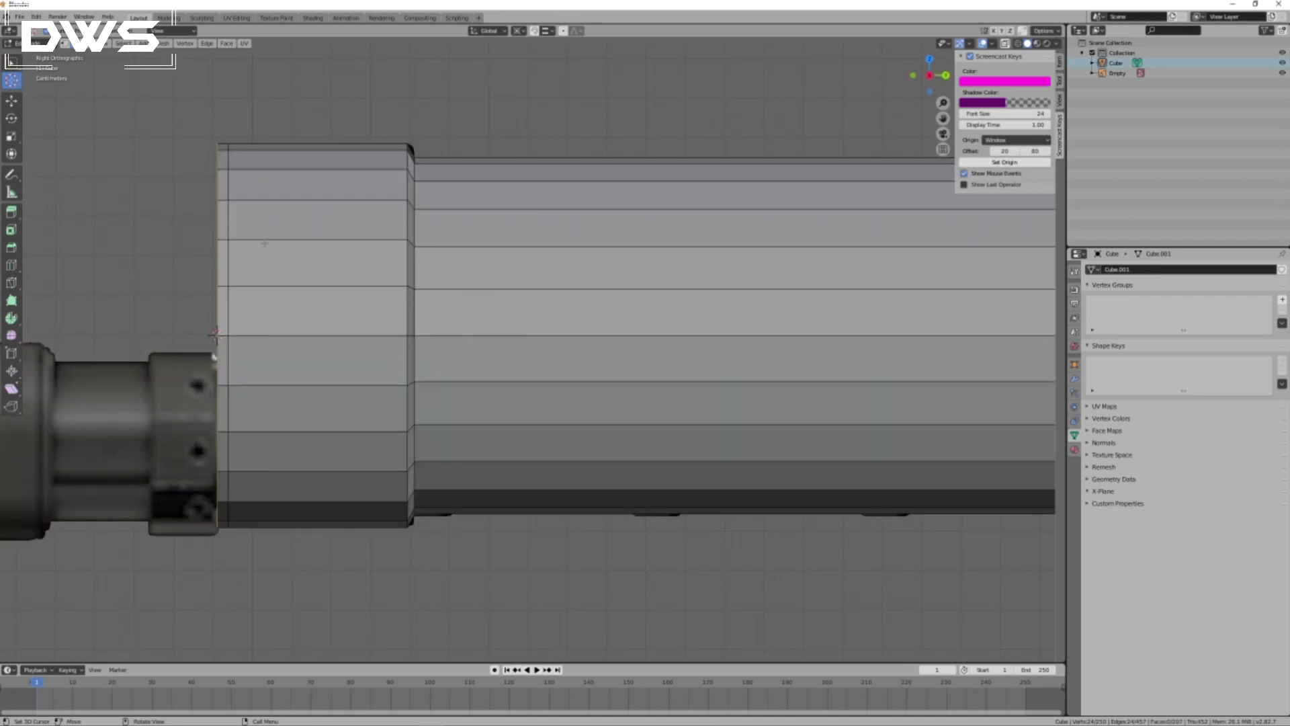
pyautogui.press('s')
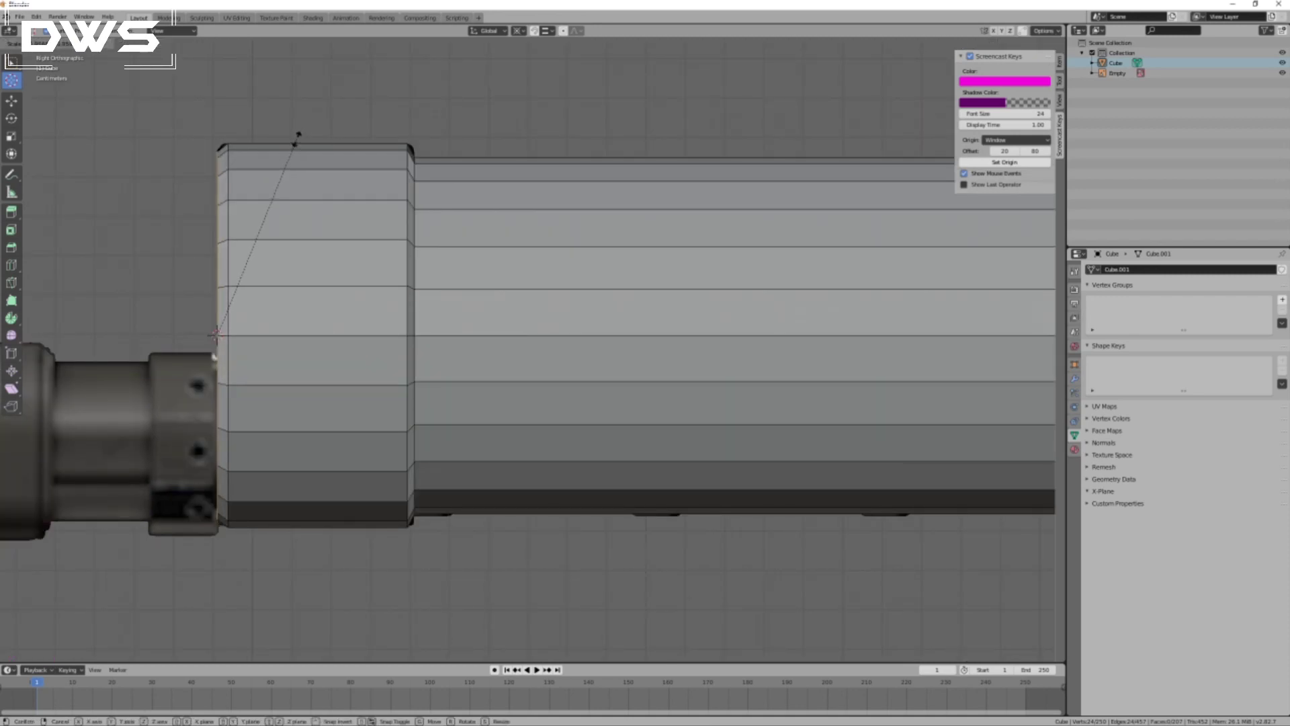
pyautogui.click(297, 140)
# Examine the front ring's edge loops, bevels and open interior from several angles.
pyautogui.moveTo(303, 225); pyautogui.dragTo(393, 235, button='middle')
pyautogui.scroll(-4, 549, 585)
pyautogui.moveTo(542, 583); pyautogui.dragTo(583, 455, button='middle')
pyautogui.scroll(3, 577, 591)
pyautogui.press('alt')
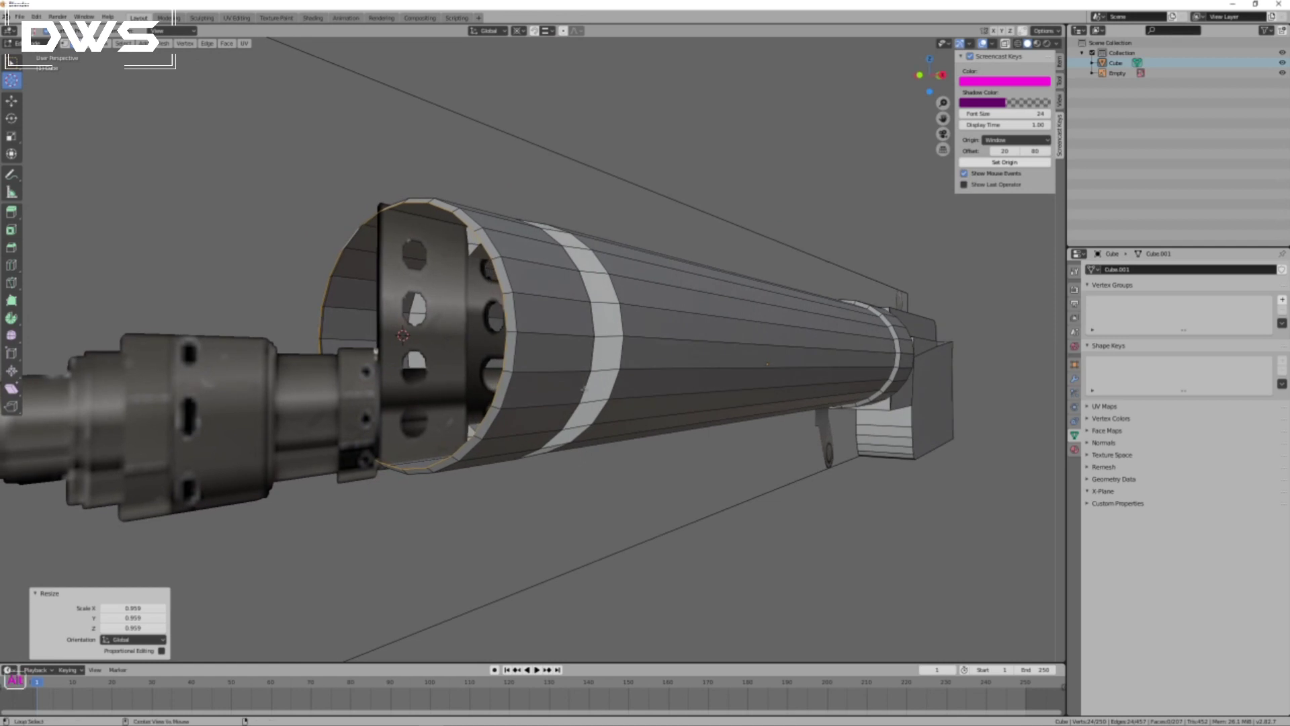
pyautogui.keyDown('alt'); pyautogui.click(583, 389); pyautogui.keyUp('alt')
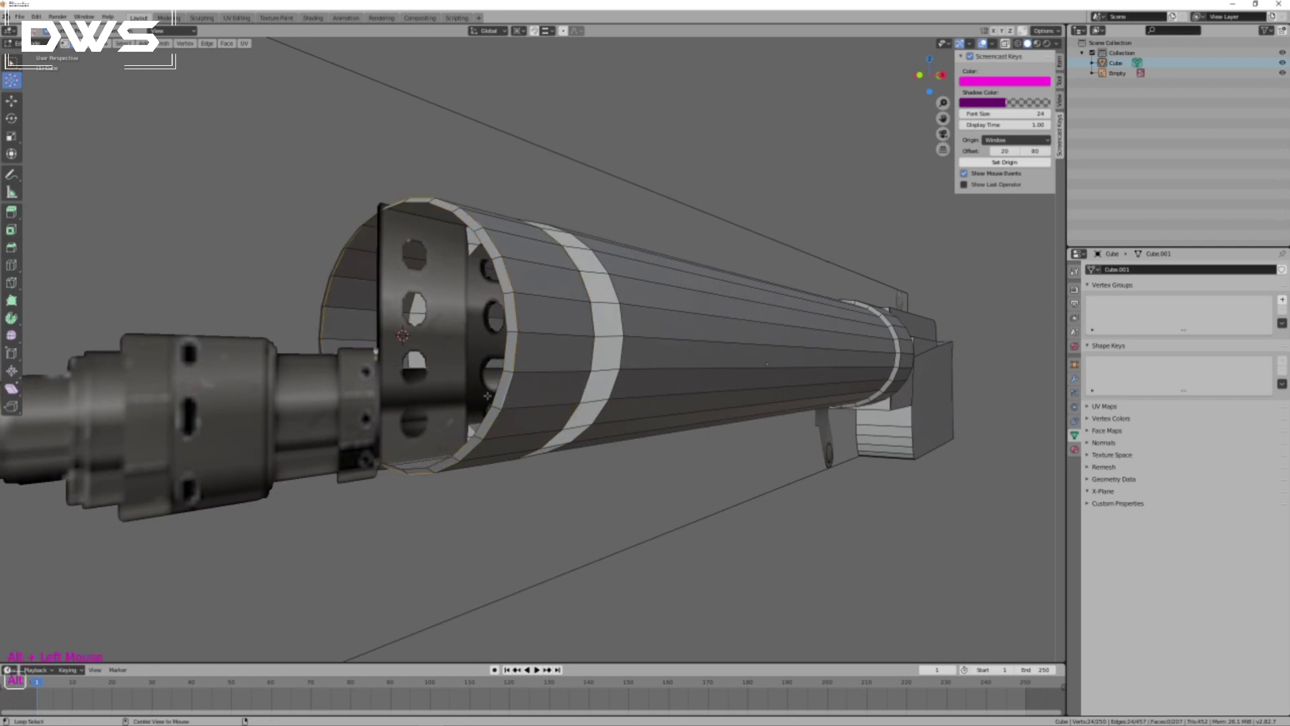
pyautogui.keyDown('alt'); pyautogui.click(505, 399); pyautogui.keyUp('alt')
pyautogui.moveTo(525, 397); pyautogui.dragTo(666, 450, button='middle')
pyautogui.scroll(-2, 612, 458)
pyautogui.scroll(3, 665, 450)
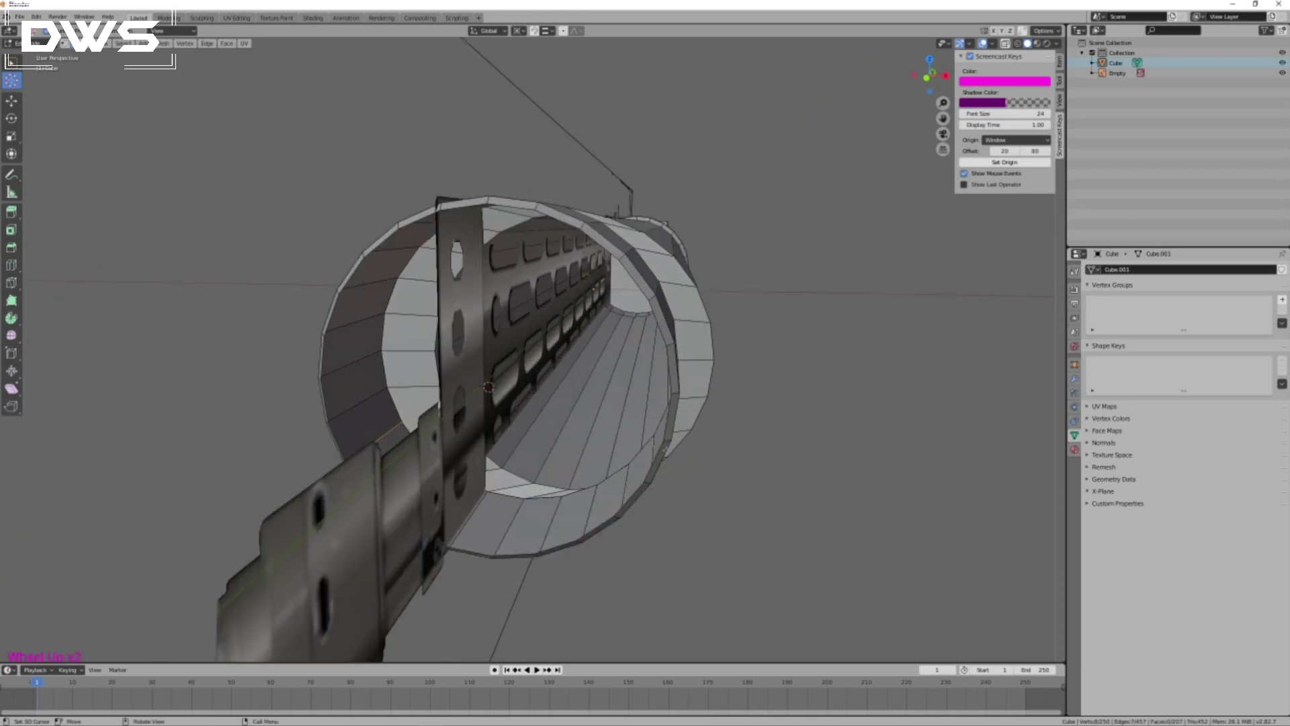
pyautogui.scroll(-2, 600, 430)
pyautogui.scroll(1, 600, 430)
pyautogui.moveTo(858, 496); pyautogui.dragTo(726, 447, button='middle')
pyautogui.moveTo(657, 281); pyautogui.dragTo(535, 271, button='middle')
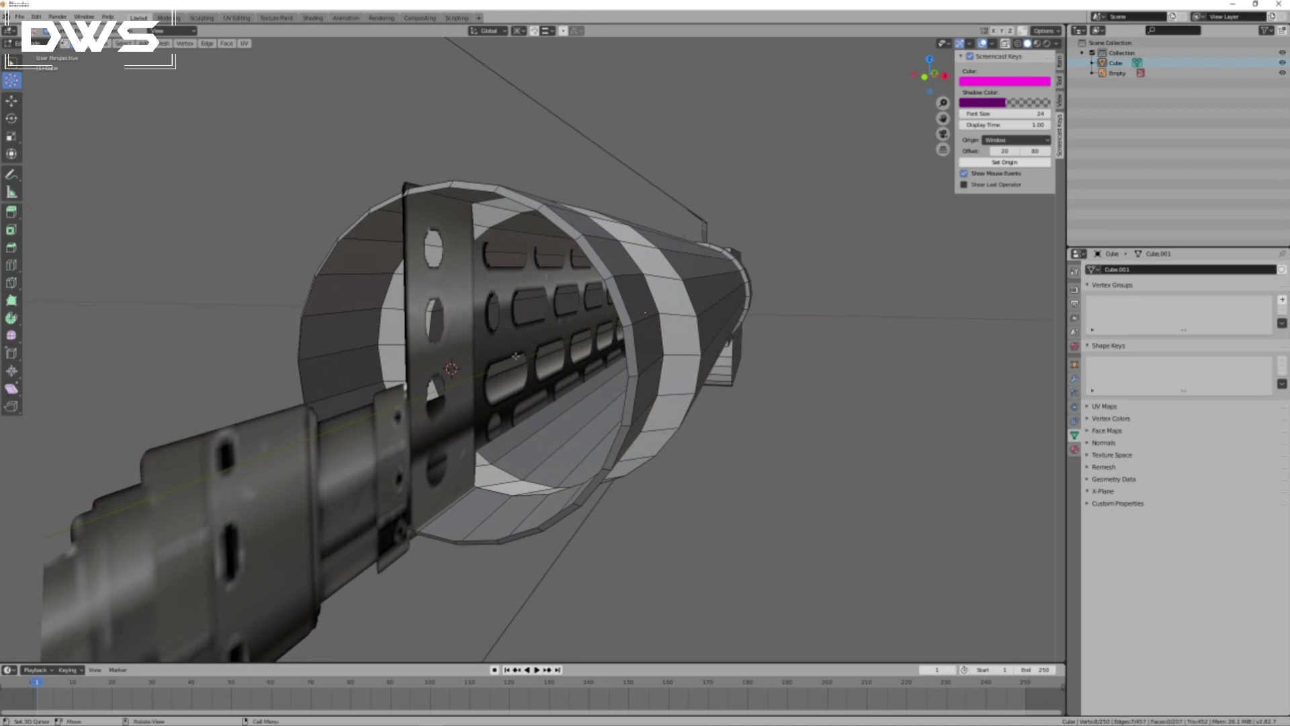
# Undo the front ring's extrusions back to the barrel shroud's open front rim.
pyautogui.moveTo(567, 376); pyautogui.dragTo(794, 399, button='middle')
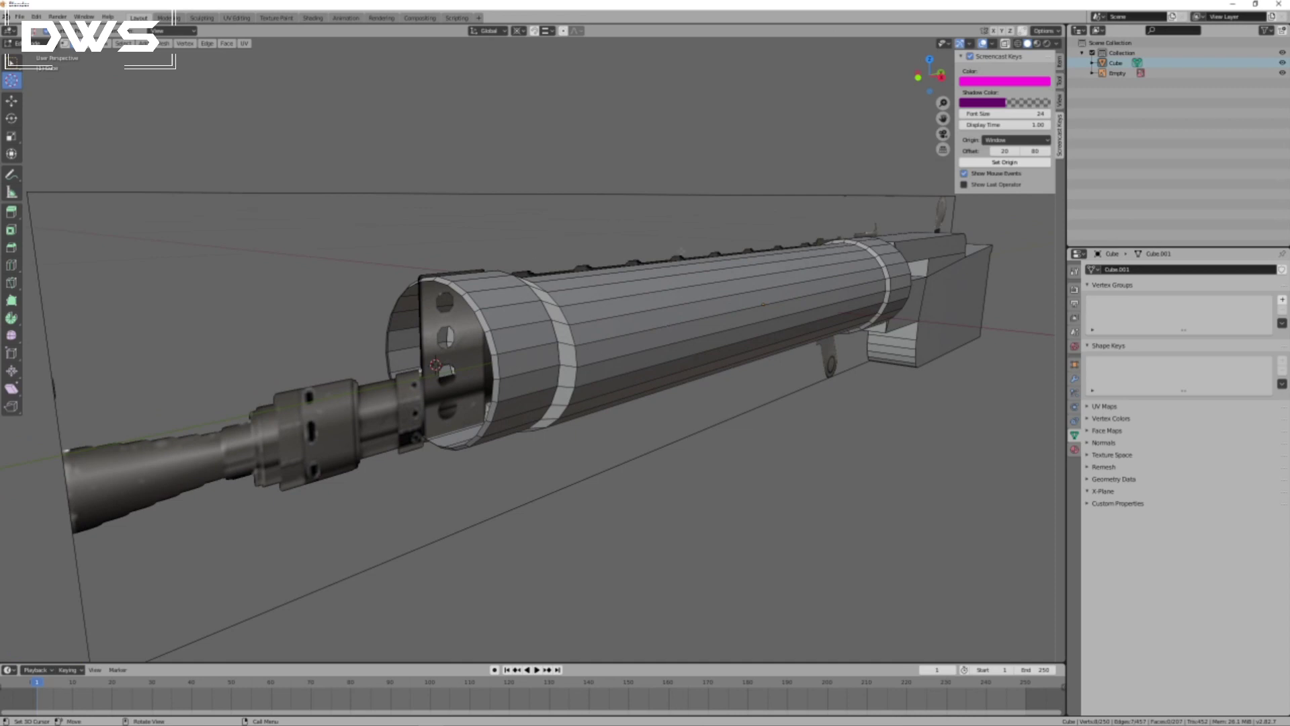
pyautogui.moveTo(659, 594); pyautogui.dragTo(650, 617, button='middle')
pyautogui.hotkey('ctrl', 'z')
pyautogui.hotkey('ctrl', 'z')
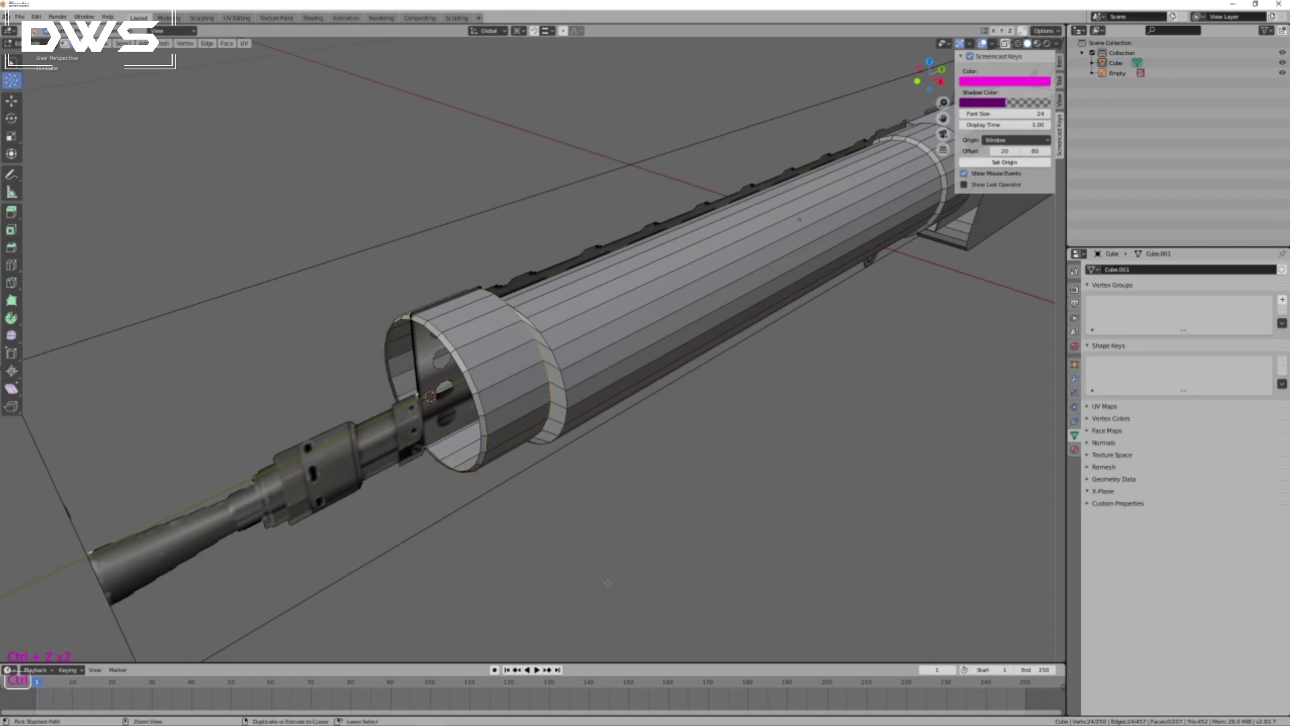
pyautogui.hotkey('ctrl', 'z')
pyautogui.hotkey('ctrl', 'z')
pyautogui.hotkey('ctrl', 'z')
pyautogui.keyDown('ctrl'); pyautogui.middleClick(620, 546); pyautogui.keyUp('ctrl')
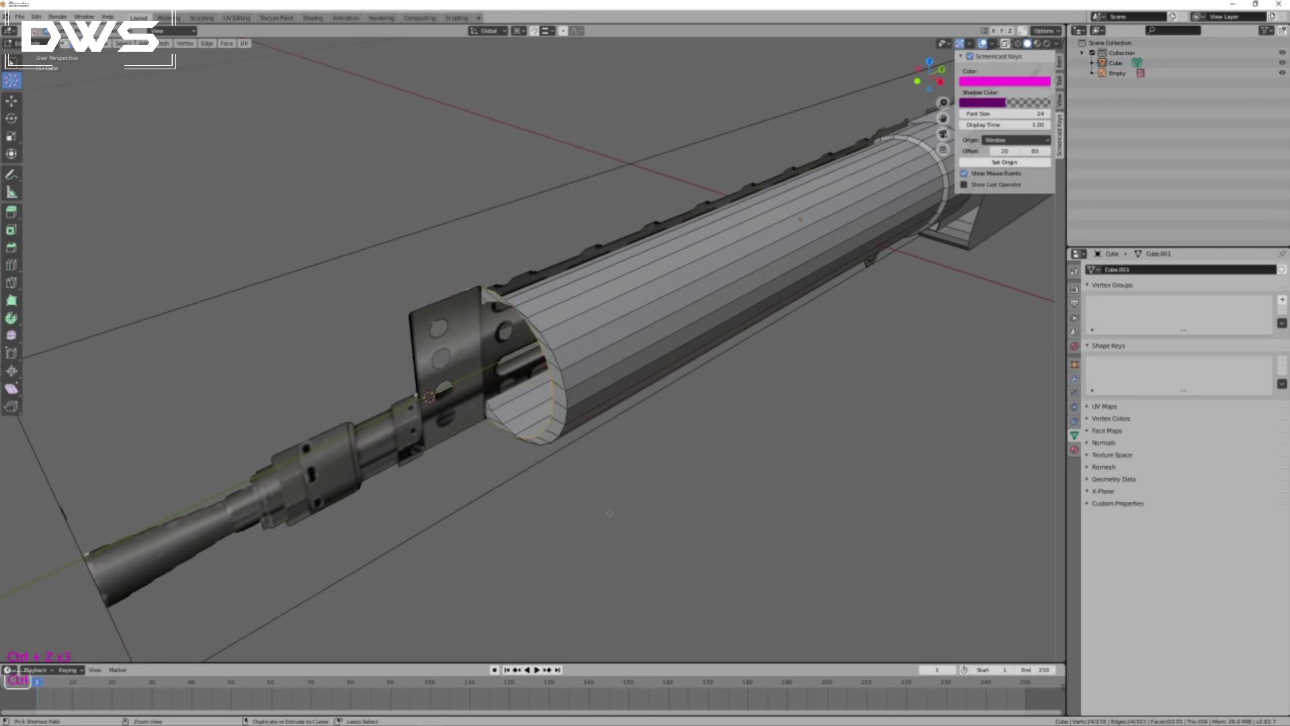
# Snap the 3D cursor to the center of the shroud's selected front rim.
pyautogui.moveTo(611, 488); pyautogui.dragTo(632, 436, button='middle')
pyautogui.hotkey('shift', 's')
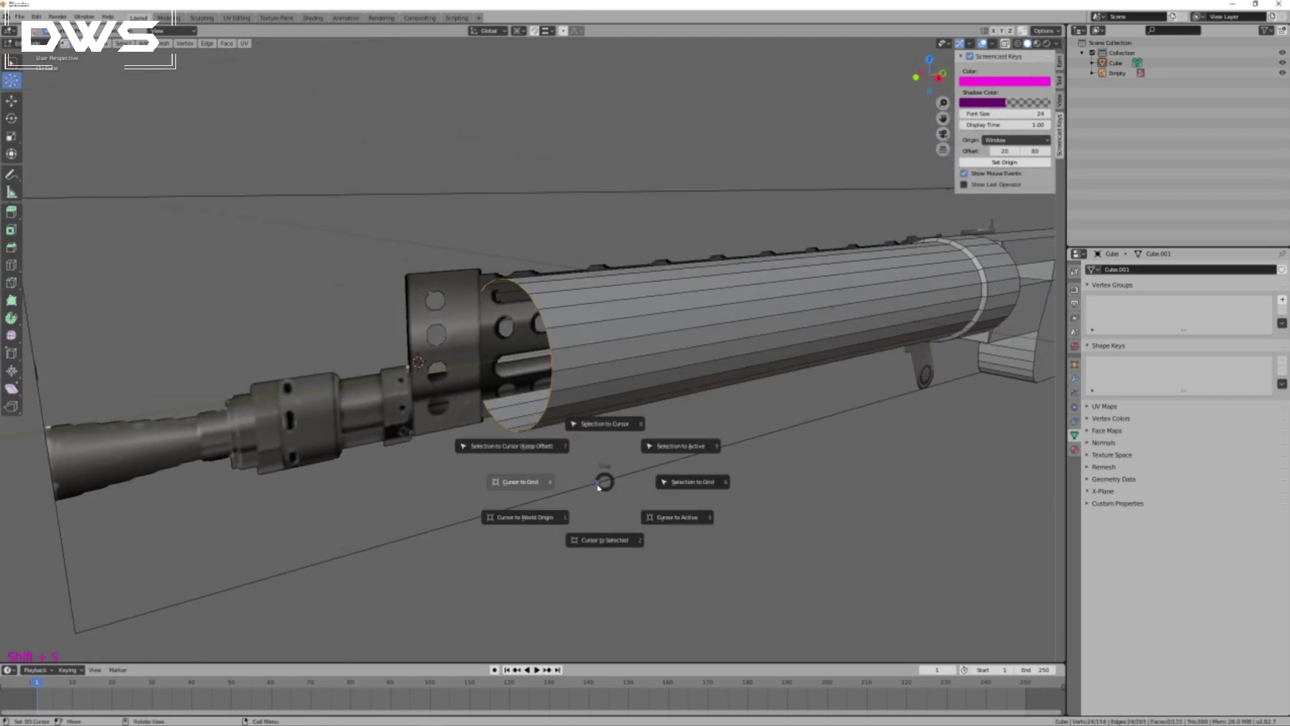
pyautogui.click(609, 541)
# Examine the shroud's open front rim against the reference ring from several angles.
pyautogui.scroll(4, 571, 460)
pyautogui.moveTo(680, 536); pyautogui.dragTo(733, 467, button='middle')
pyautogui.scroll(-2, 712, 504)
pyautogui.scroll(1, 735, 489)
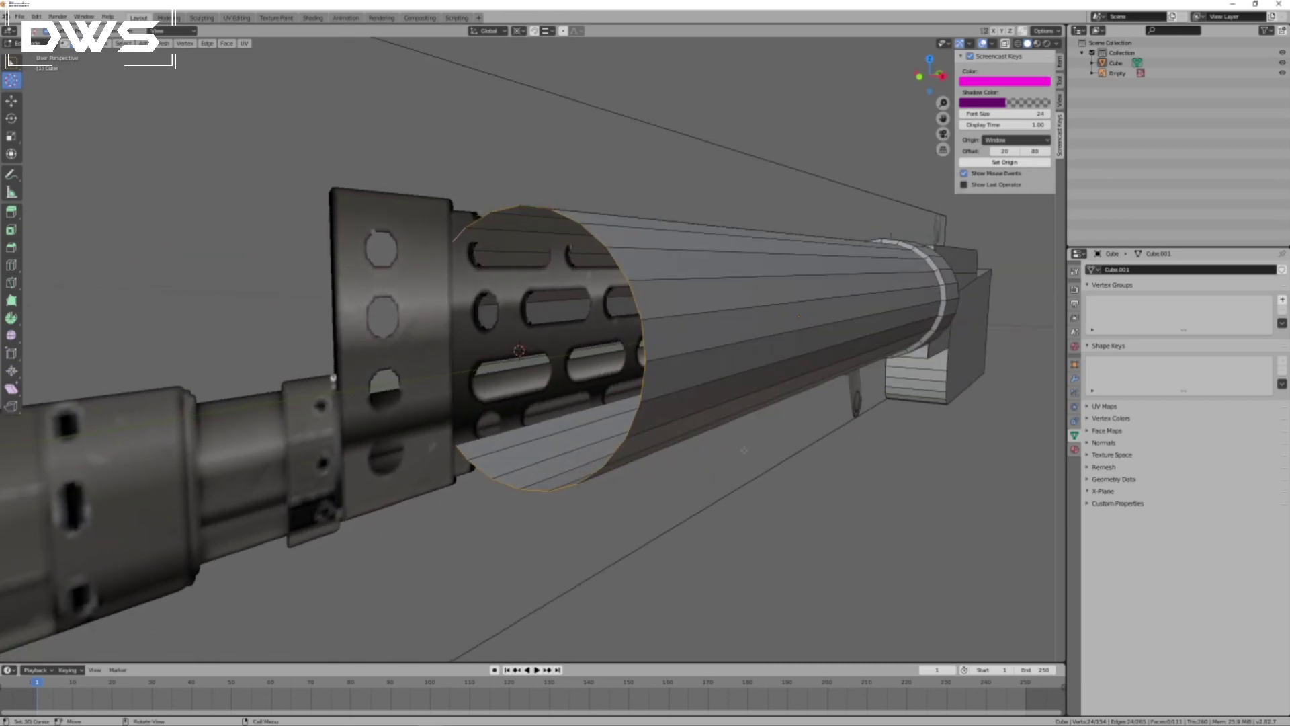
pyautogui.scroll(1, 744, 450)
pyautogui.moveTo(667, 368); pyautogui.dragTo(682, 374, button='middle')
pyautogui.scroll(3, 682, 374)
pyautogui.scroll(-3, 682, 375)
pyautogui.scroll(3, 682, 375)
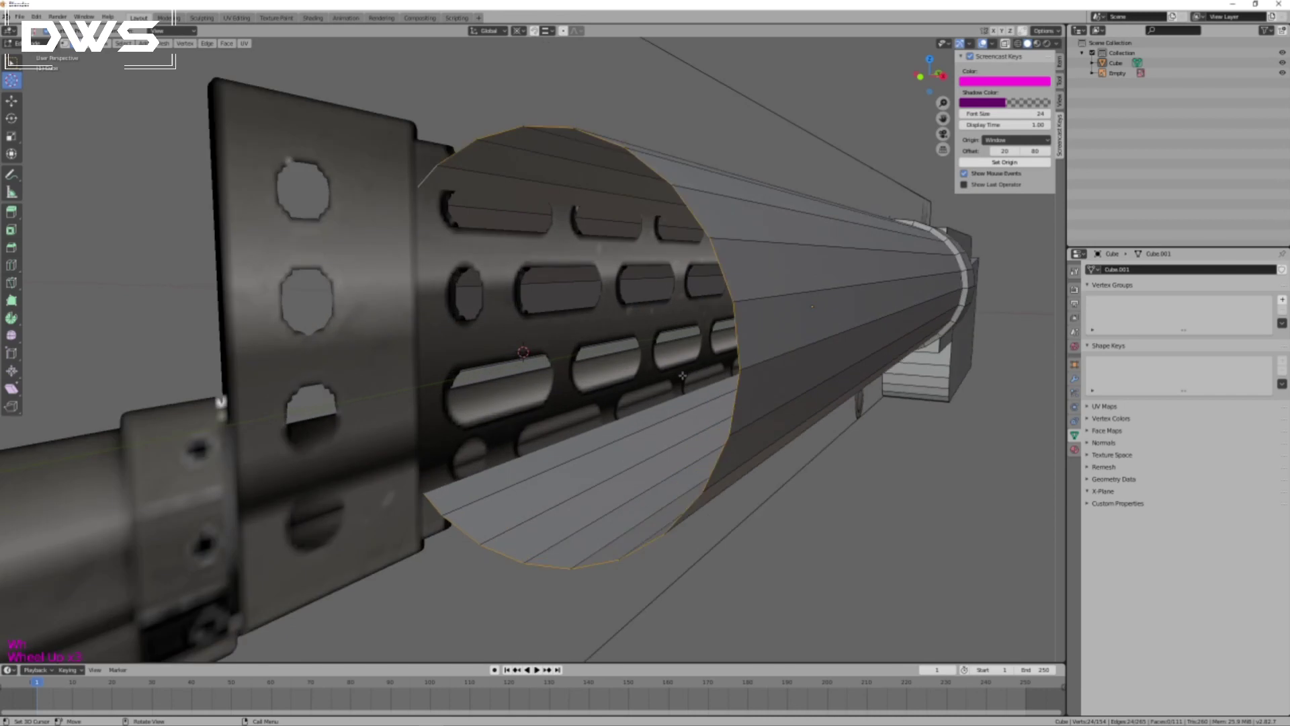
pyautogui.scroll(-3, 682, 375)
pyautogui.moveTo(804, 388)
pyautogui.mouseDown(button='middle')
pyautogui.moveTo(819, 393)
pyautogui.moveTo(802, 395)
pyautogui.mouseUp(button='middle')
pyautogui.moveTo(751, 316); pyautogui.dragTo(626, 424, button='middle')
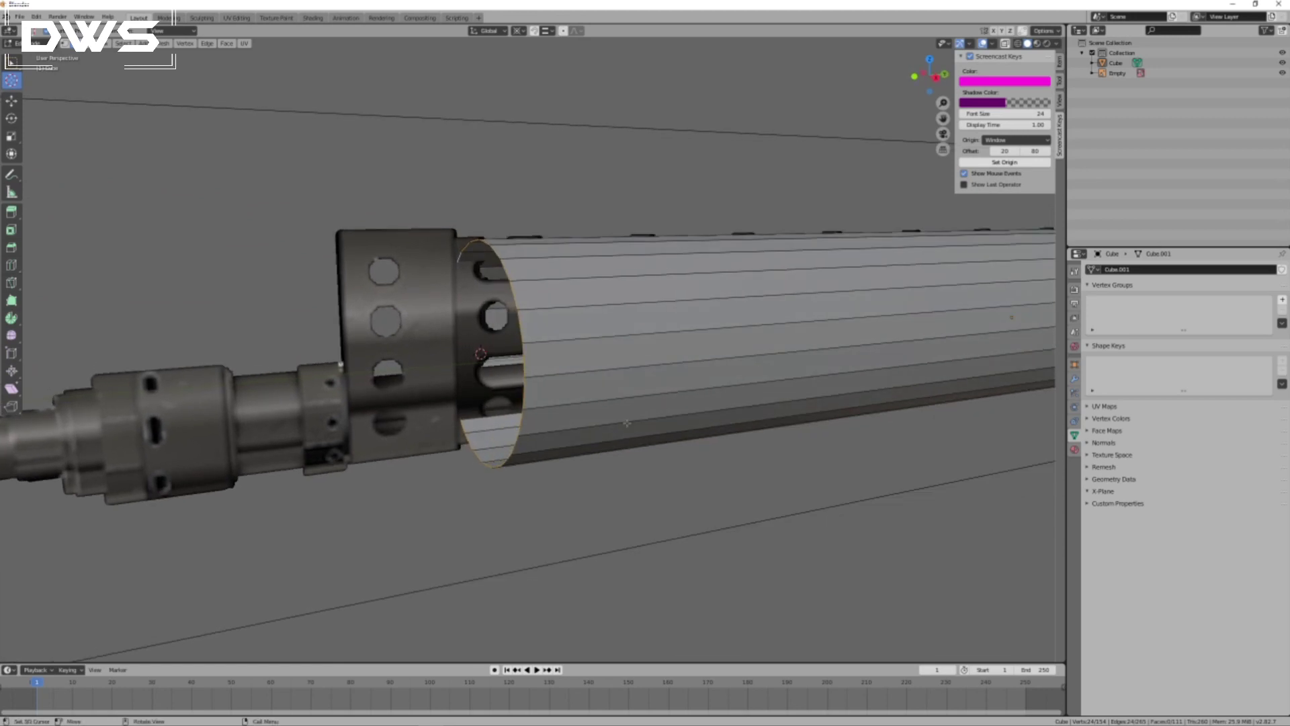
pyautogui.moveTo(627, 421); pyautogui.dragTo(559, 517, button='middle')
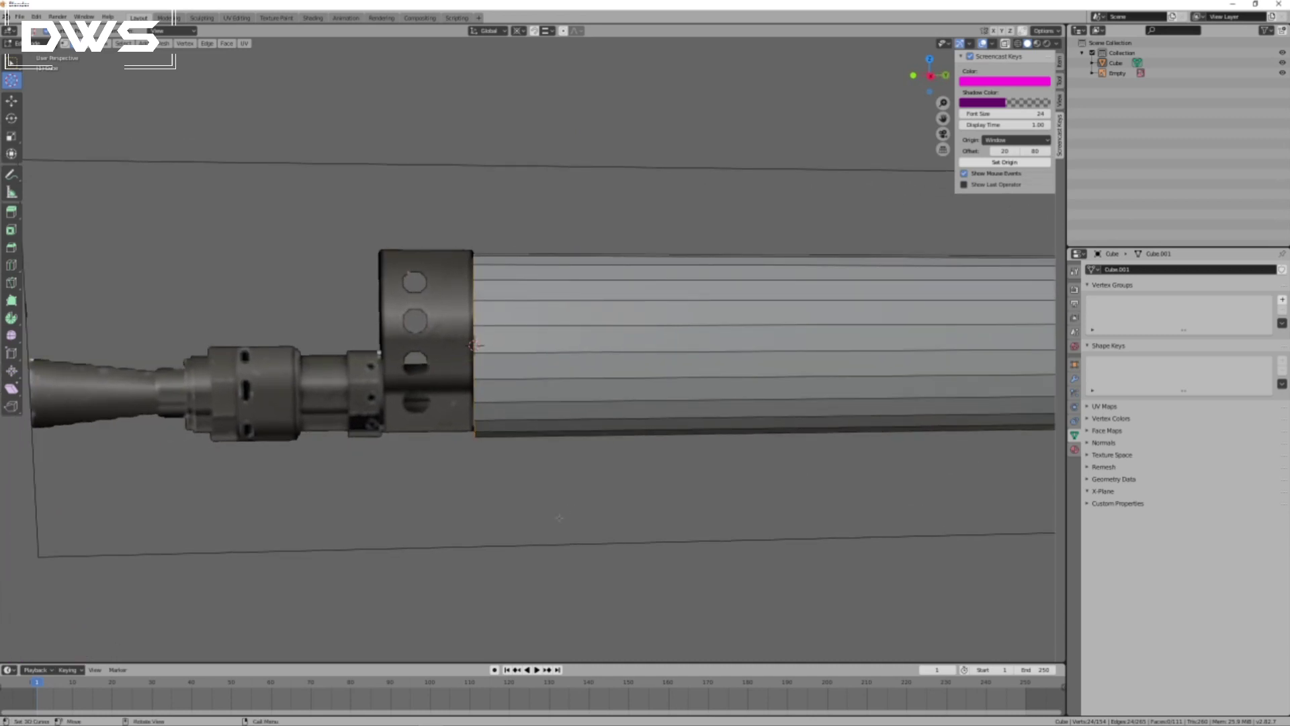
# Extrude the shroud's front rim scaled to about 1.094 and move it about -0.00236 m along Y to form the ring's rear bevel.
pyautogui.press('KP_3')
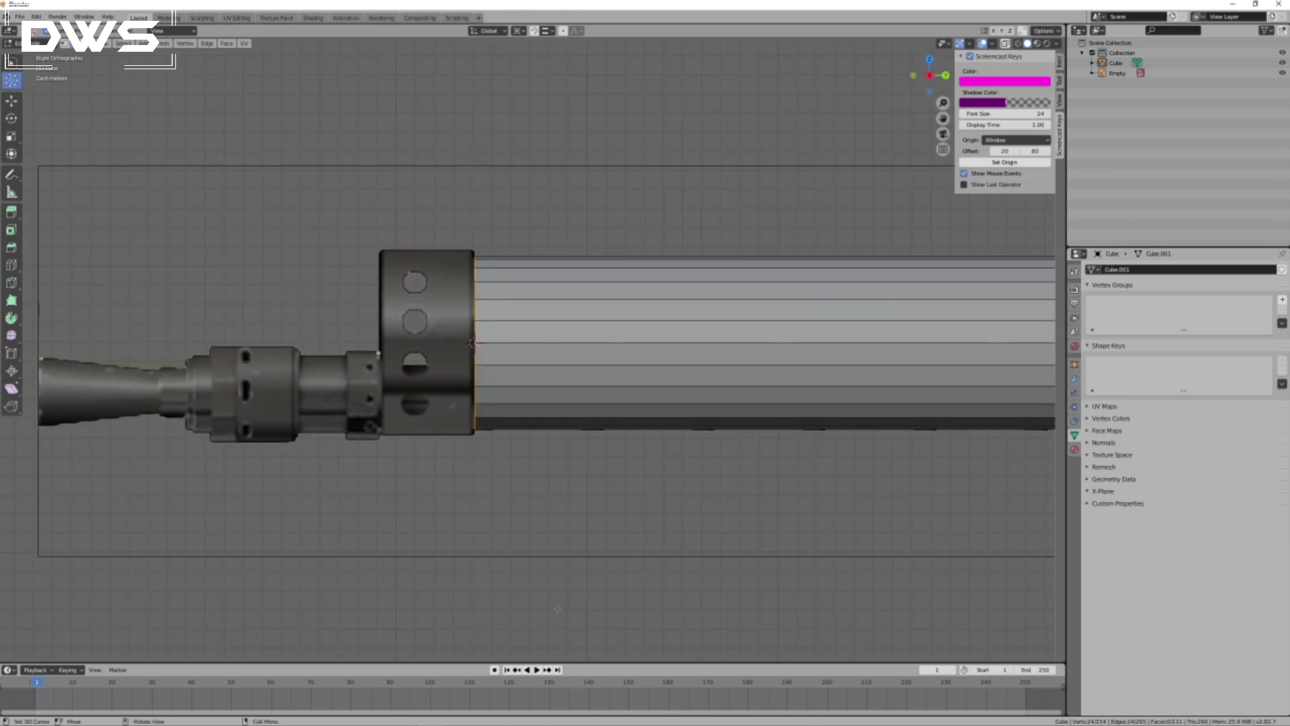
pyautogui.press('e')
pyautogui.press('s')
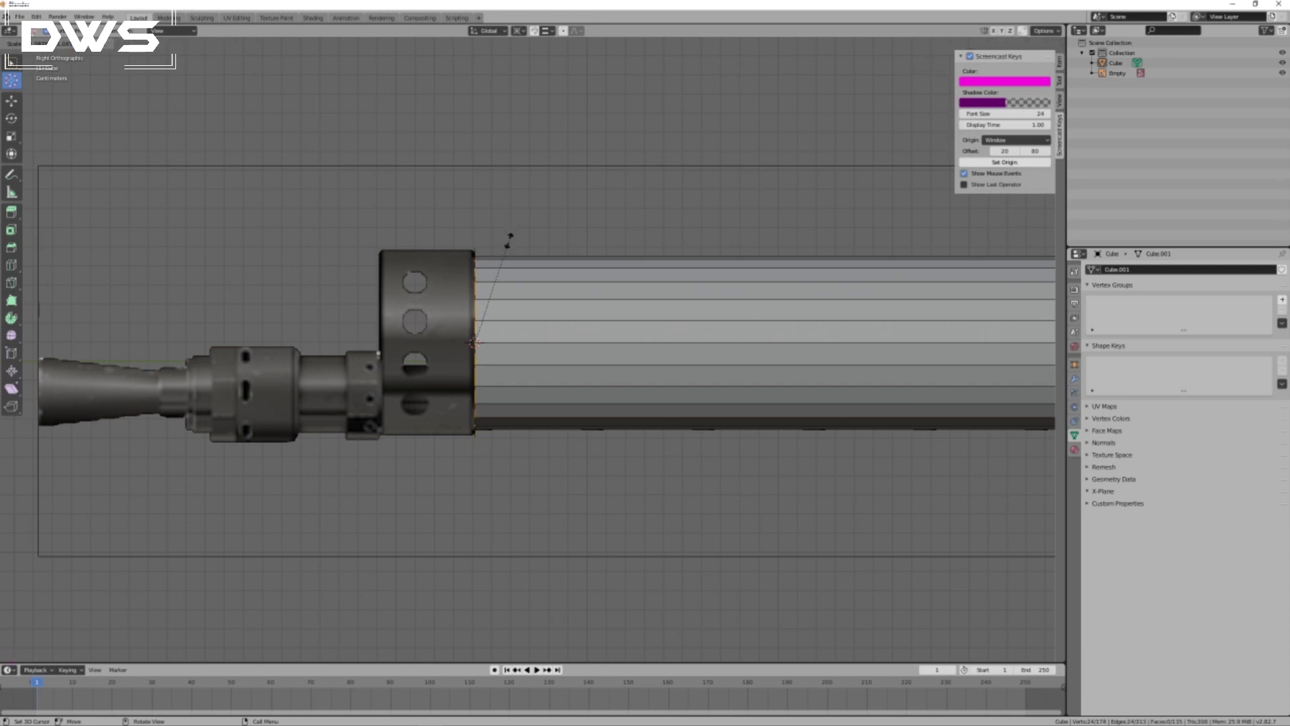
pyautogui.click(509, 235)
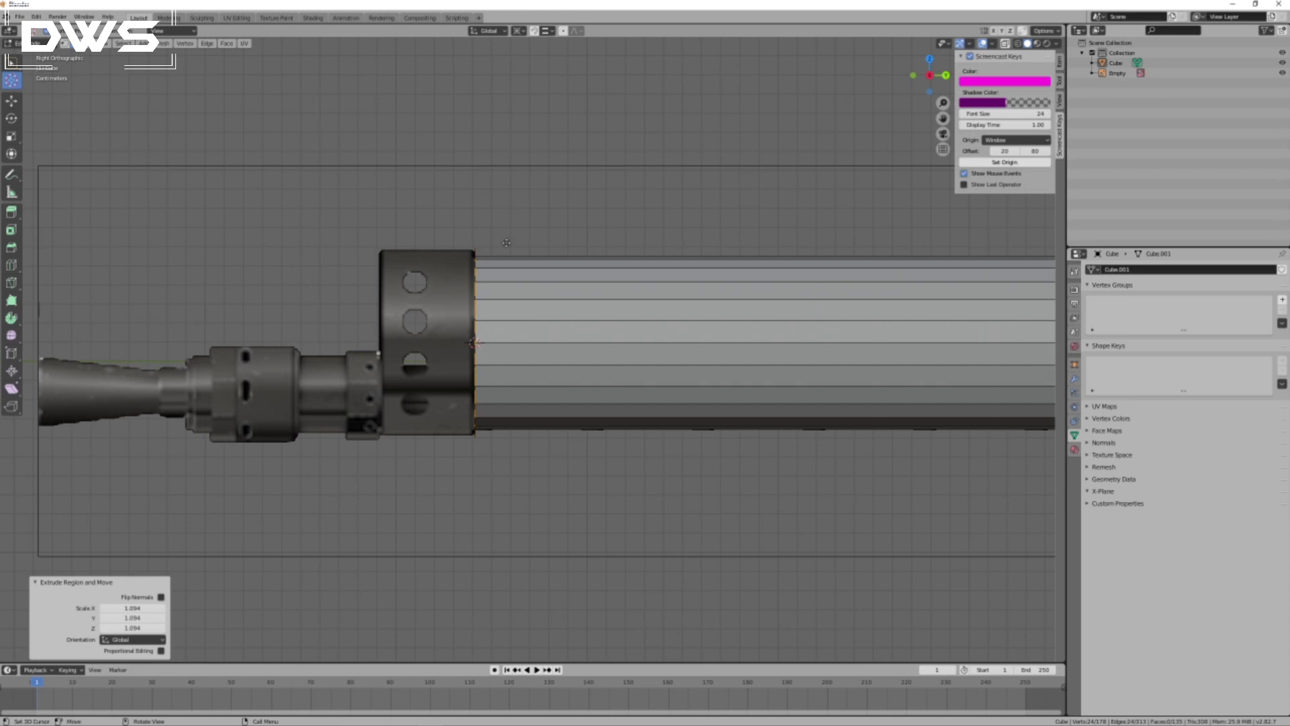
pyautogui.press('g')
pyautogui.press('y')
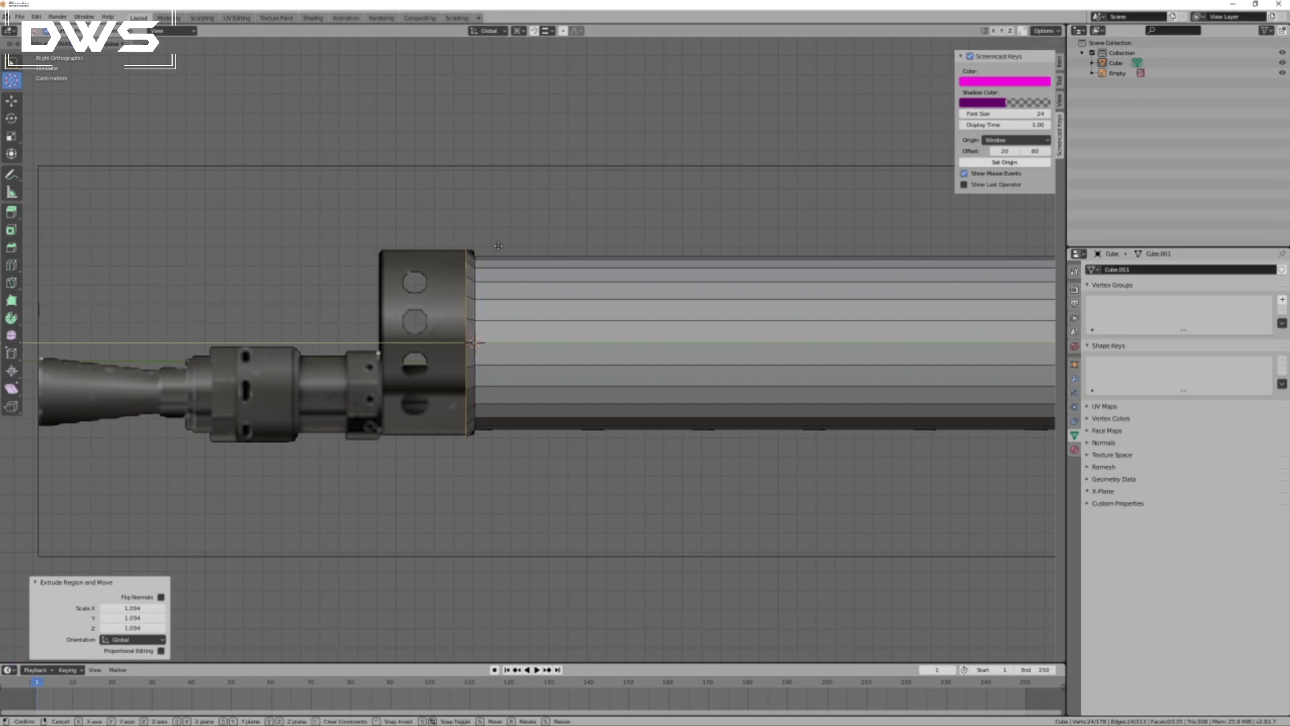
pyautogui.click(501, 246)
pyautogui.moveTo(371, 576); pyautogui.dragTo(395, 565, button='middle')
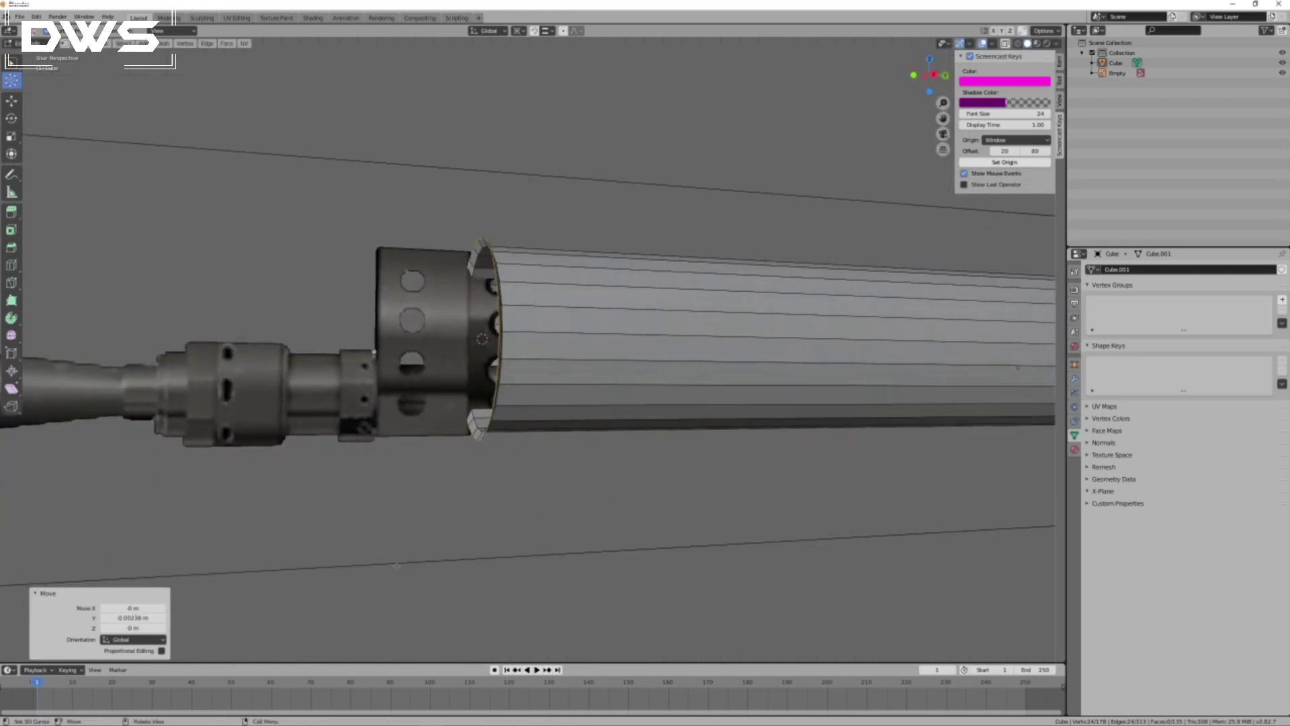
# Extrude the enlarged rim about -0.0458 m along Y over the reference ring, plus a second extrusion of about -0.00185 m to its end.
pyautogui.press('KP_3')
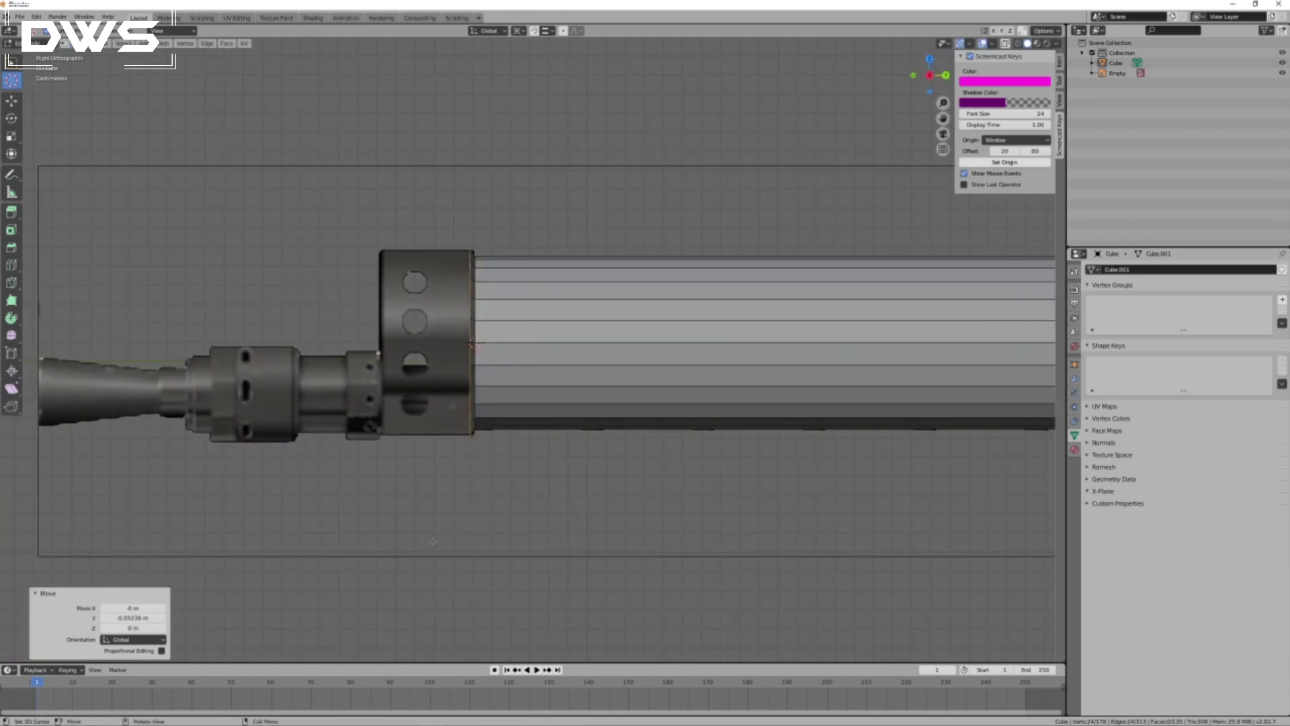
pyautogui.press('e')
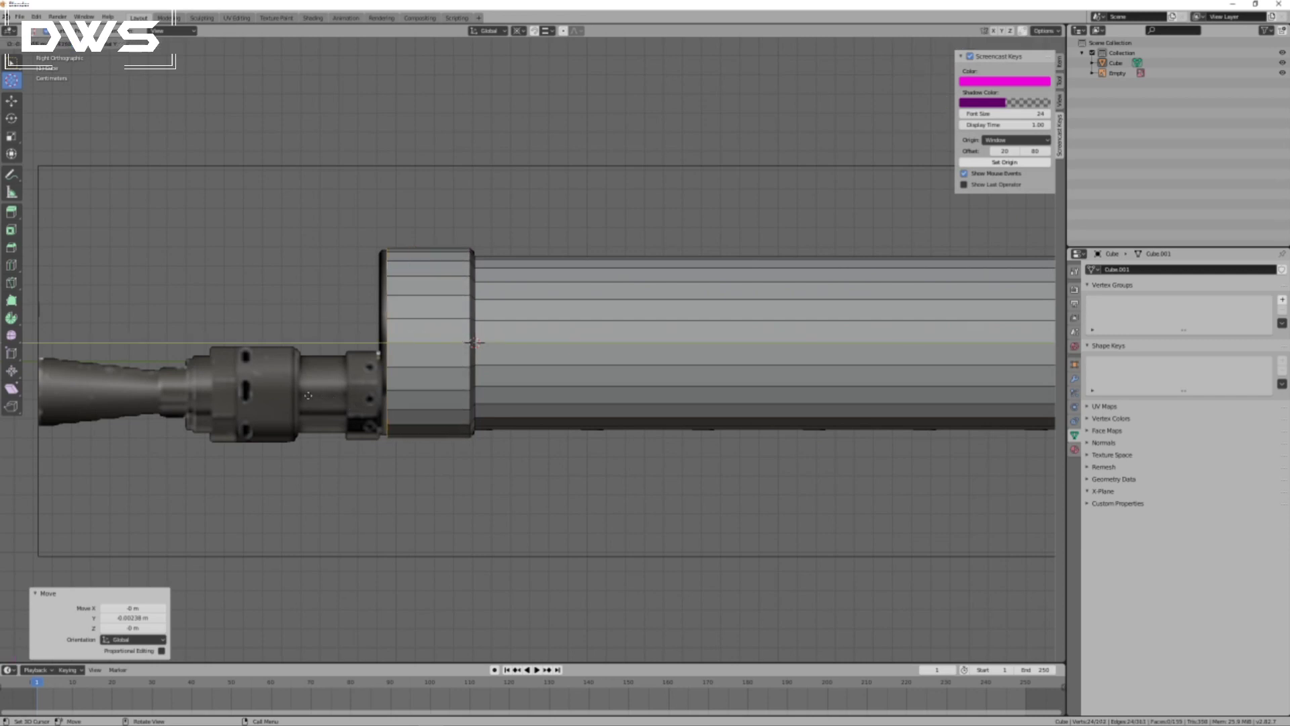
pyautogui.click(303, 395)
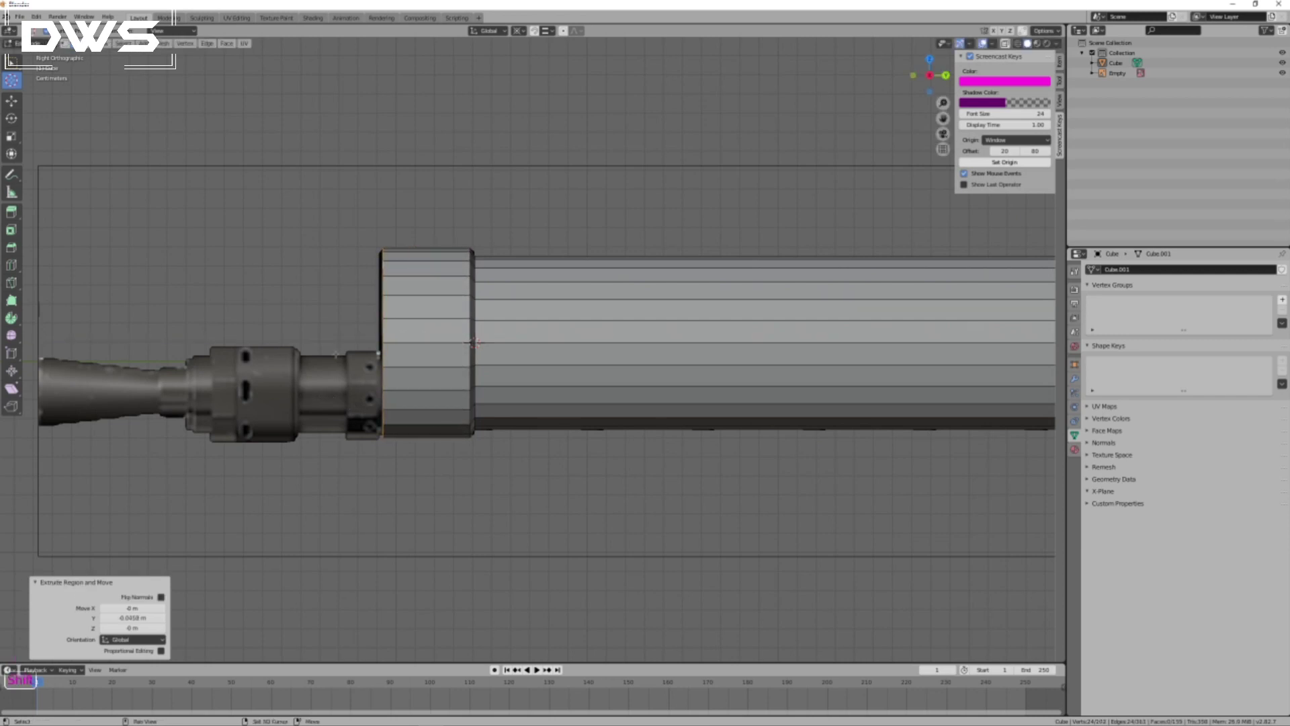
pyautogui.press('e')
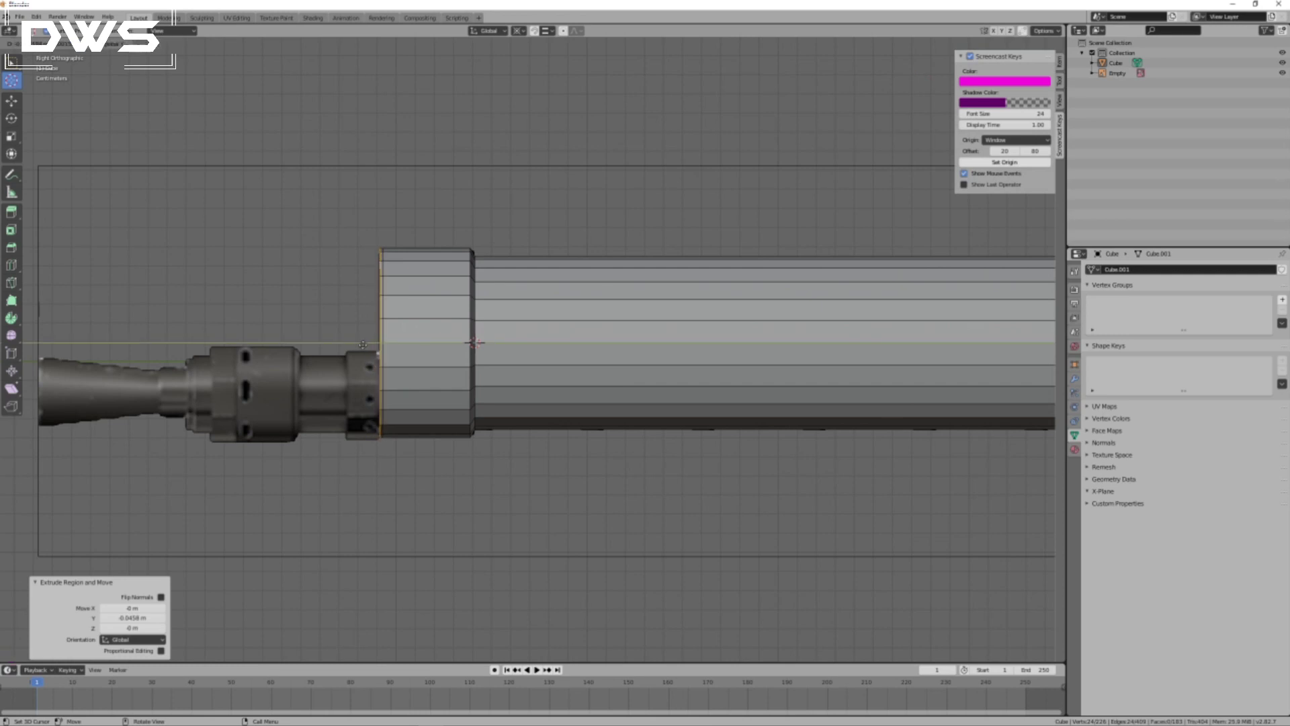
pyautogui.click(363, 344)
# Snap the 3D cursor to the ring's front rim center and scale the rim slightly inward to bevel the front edge.
pyautogui.hotkey('shift', 's')
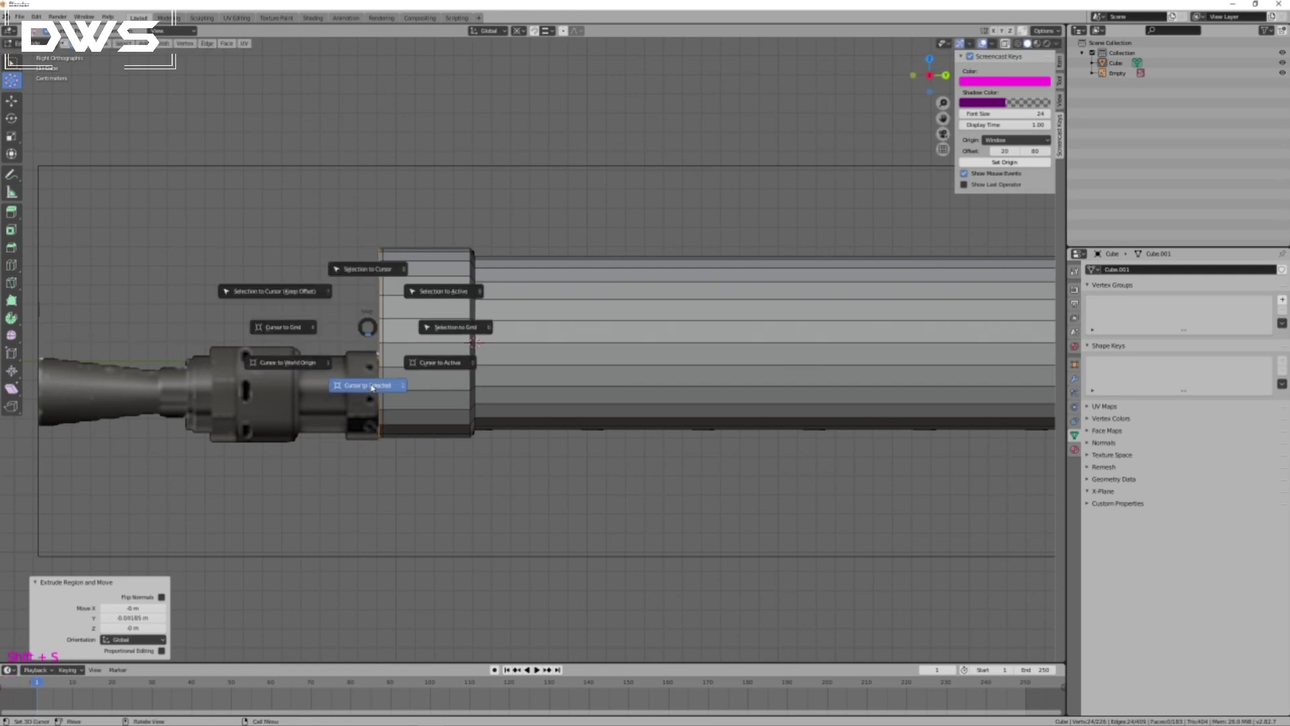
pyautogui.click(369, 383)
pyautogui.press('s')
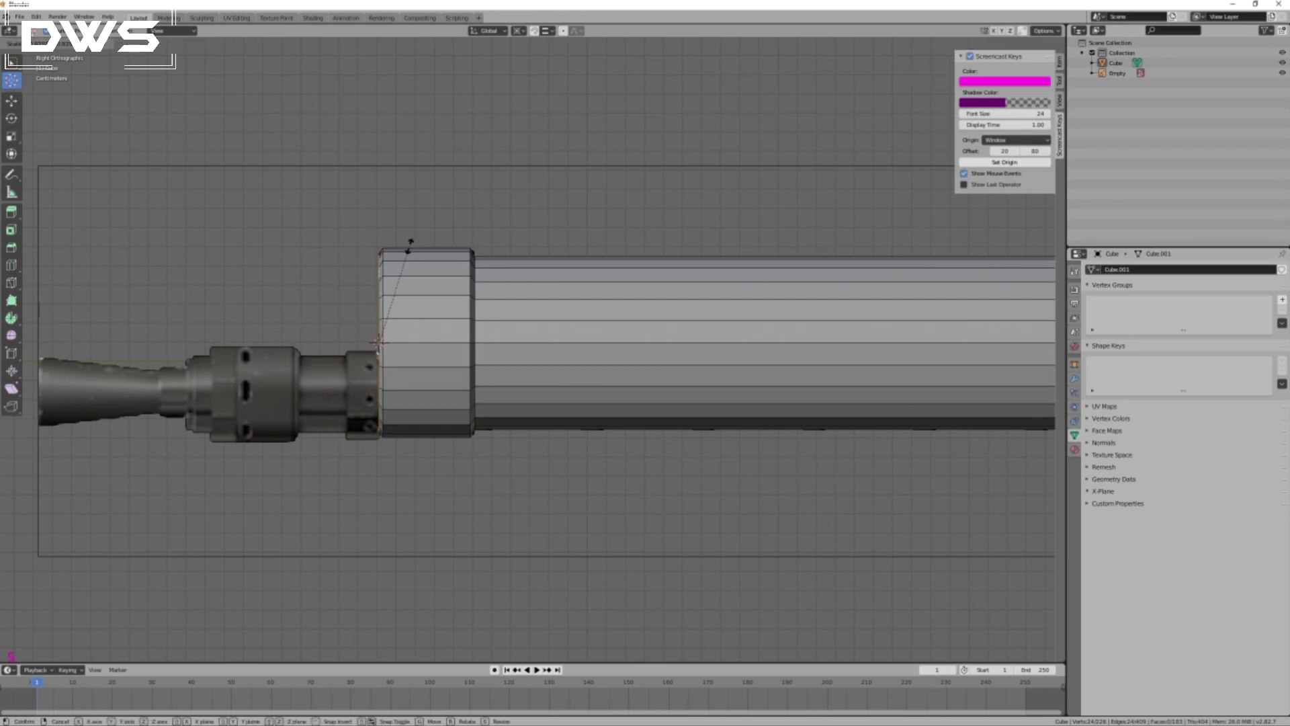
pyautogui.click(409, 246)
# Fill the front ring's open end with a face.
pyautogui.moveTo(314, 459); pyautogui.dragTo(568, 534, button='middle')
pyautogui.press('f')
pyautogui.scroll(-3, 609, 540)
pyautogui.scroll(2, 591, 534)
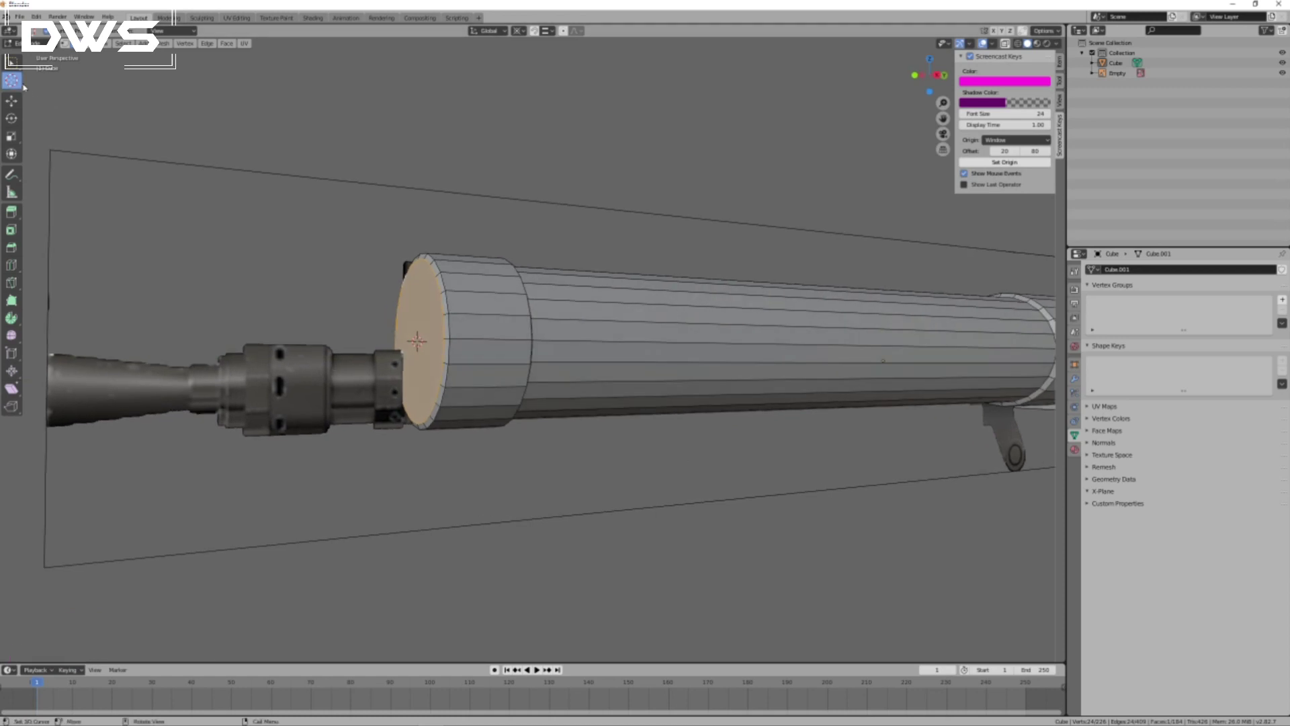
# Examine the capped front ring and barrel shroud against the reference image in side and perspective views.
pyautogui.press('KP_3')
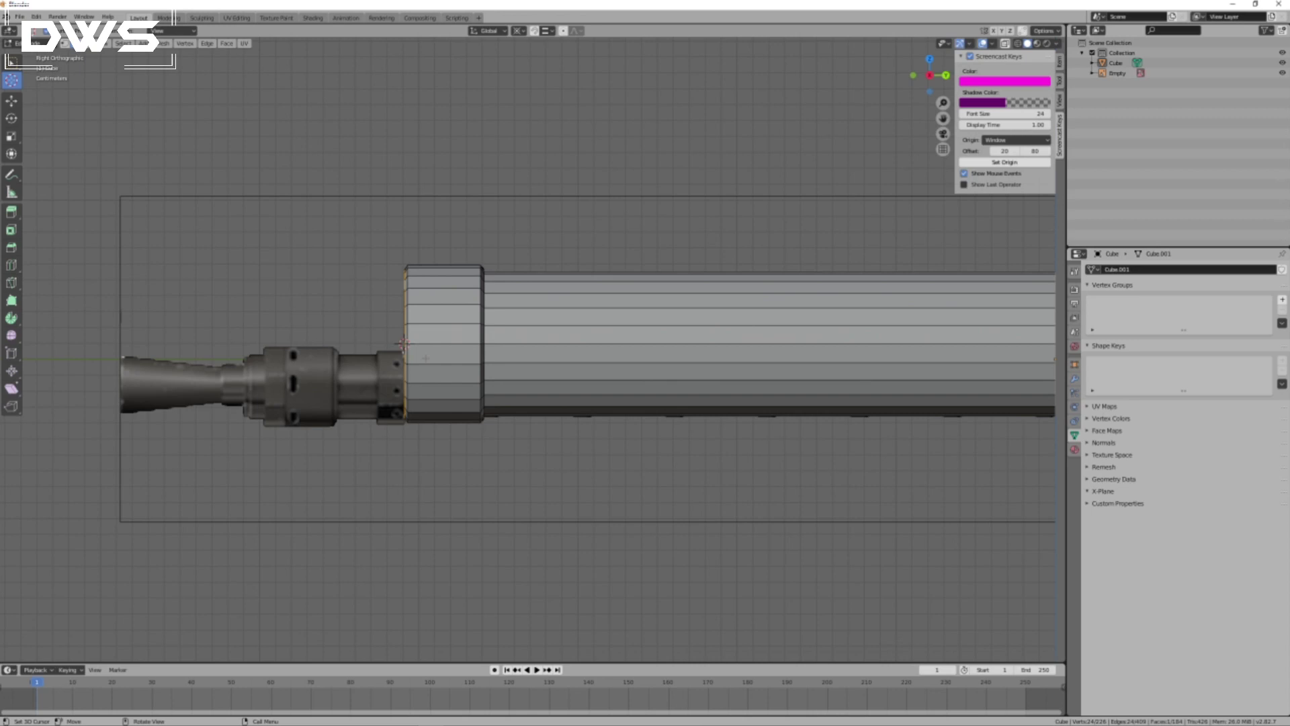
pyautogui.scroll(-3, 445, 401)
pyautogui.moveTo(490, 458); pyautogui.dragTo(539, 465, button='middle')
pyautogui.moveTo(584, 454); pyautogui.dragTo(662, 376, button='middle')
pyautogui.scroll(-4, 571, 453)
pyautogui.scroll(2, 594, 432)
pyautogui.scroll(-2, 649, 405)
pyautogui.scroll(6, 650, 404)
pyautogui.scroll(-2, 598, 428)
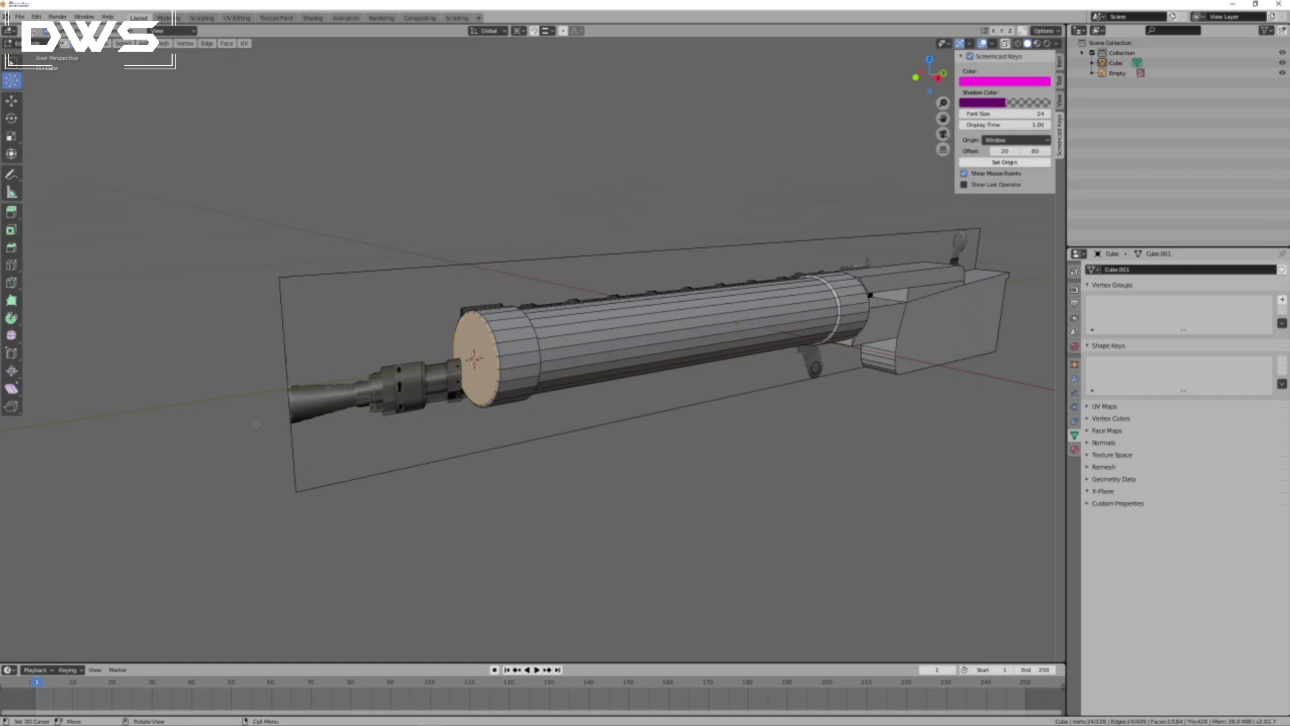
pyautogui.moveTo(658, 487)
pyautogui.mouseDown(button='middle')
pyautogui.moveTo(753, 500)
pyautogui.moveTo(647, 523)
pyautogui.moveTo(657, 505)
pyautogui.mouseUp(button='middle')
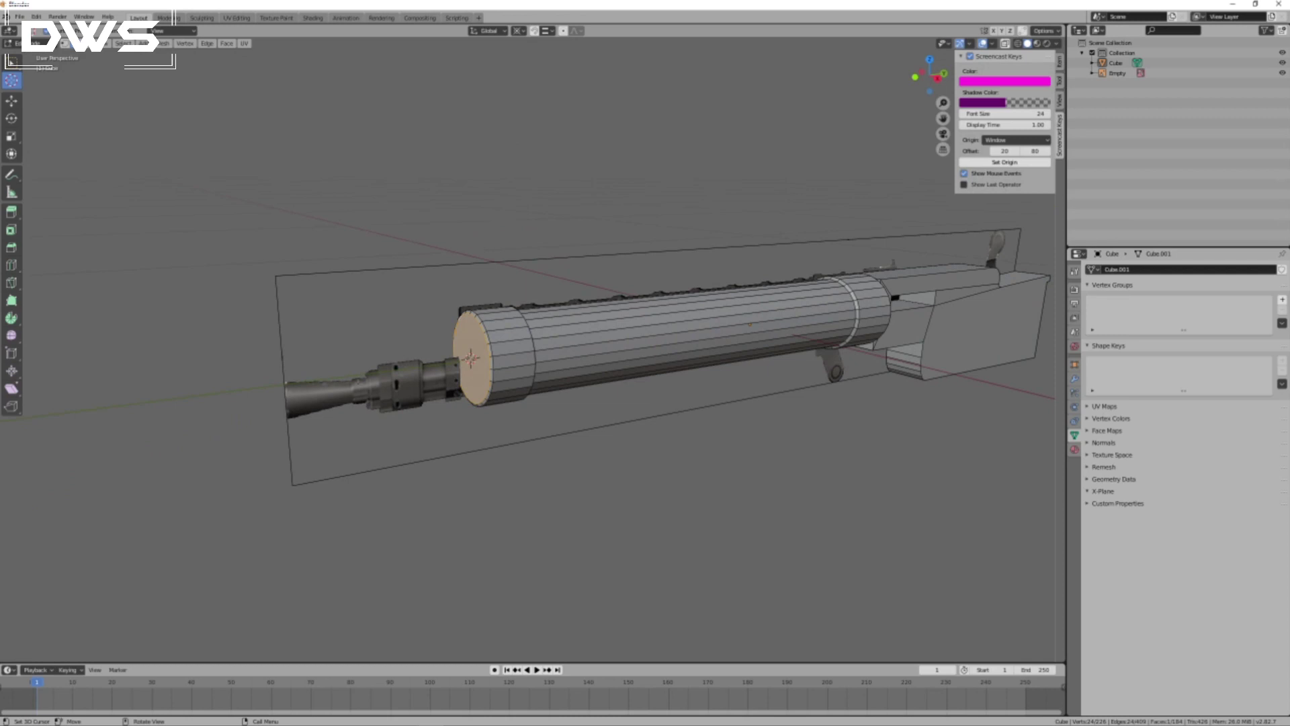
pyautogui.scroll(-4, 544, 472)
pyautogui.scroll(2, 545, 473)
pyautogui.moveTo(544, 473); pyautogui.dragTo(667, 422, button='middle')
pyautogui.scroll(-2, 612, 430)
pyautogui.scroll(3, 609, 404)
pyautogui.moveTo(737, 447); pyautogui.dragTo(701, 438, button='middle')
pyautogui.scroll(-1, 704, 430)
pyautogui.scroll(-2, 703, 431)
pyautogui.scroll(1, 708, 429)
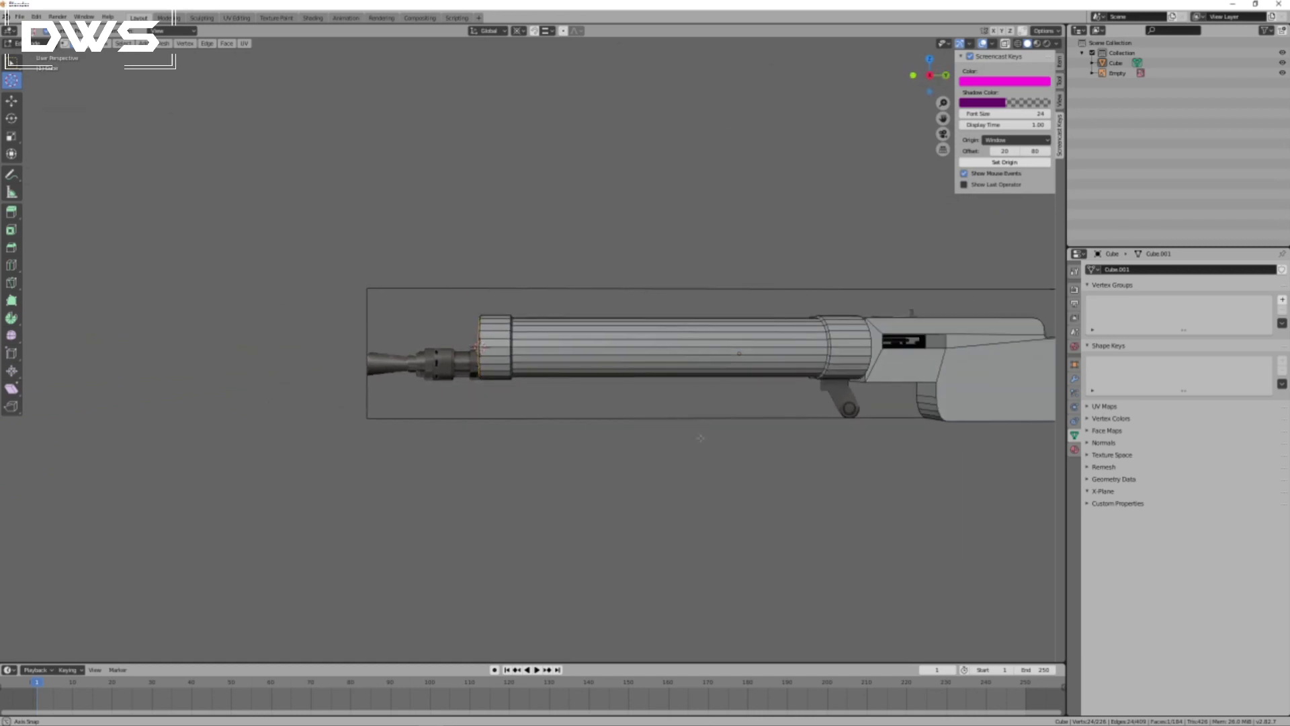
pyautogui.scroll(1, 687, 421)
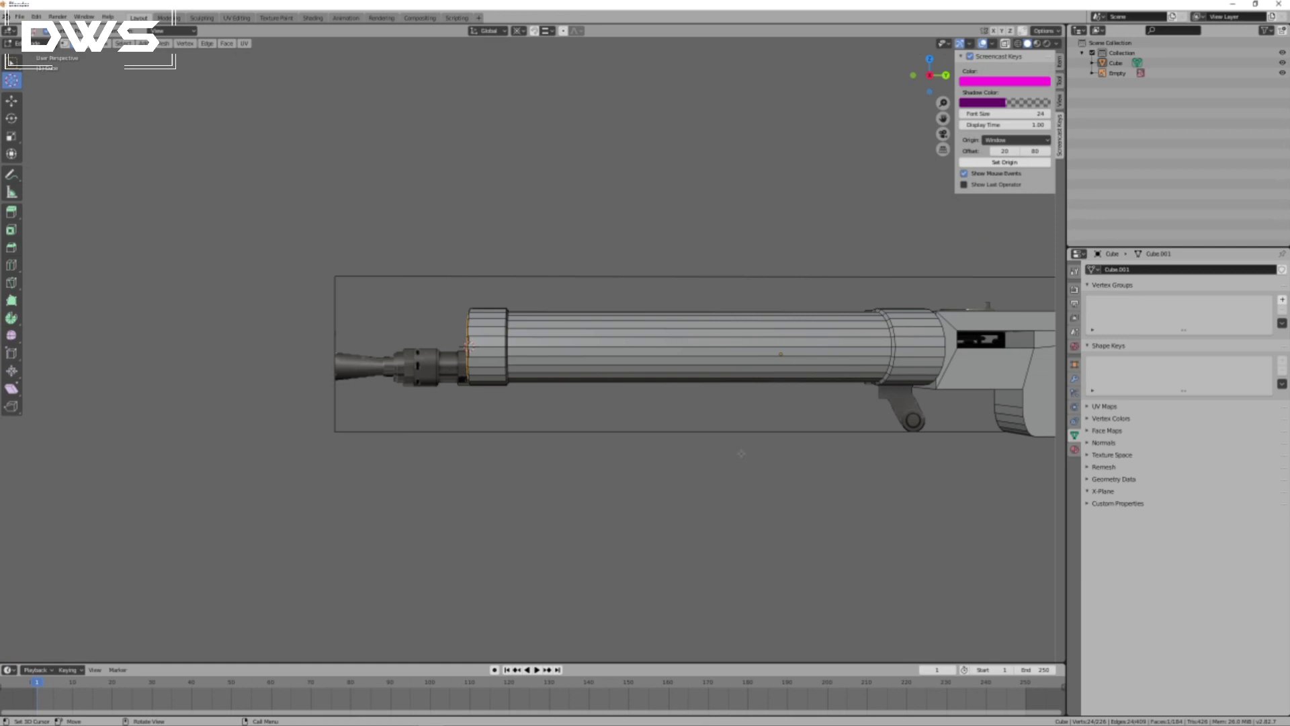
# Inspect the whole gun model from the front, side and rear, including the receiver.
pyautogui.moveTo(753, 462); pyautogui.dragTo(584, 443, button='middle')
pyautogui.scroll(-1, 577, 440)
pyautogui.scroll(-1, 577, 440)
pyautogui.scroll(1, 538, 407)
pyautogui.moveTo(529, 402)
pyautogui.mouseDown(button='middle')
pyautogui.moveTo(564, 423)
pyautogui.moveTo(533, 403)
pyautogui.mouseUp(button='middle')
pyautogui.scroll(1, 845, 461)
pyautogui.moveTo(845, 460); pyautogui.dragTo(758, 452, button='middle')
pyautogui.scroll(-1, 757, 452)
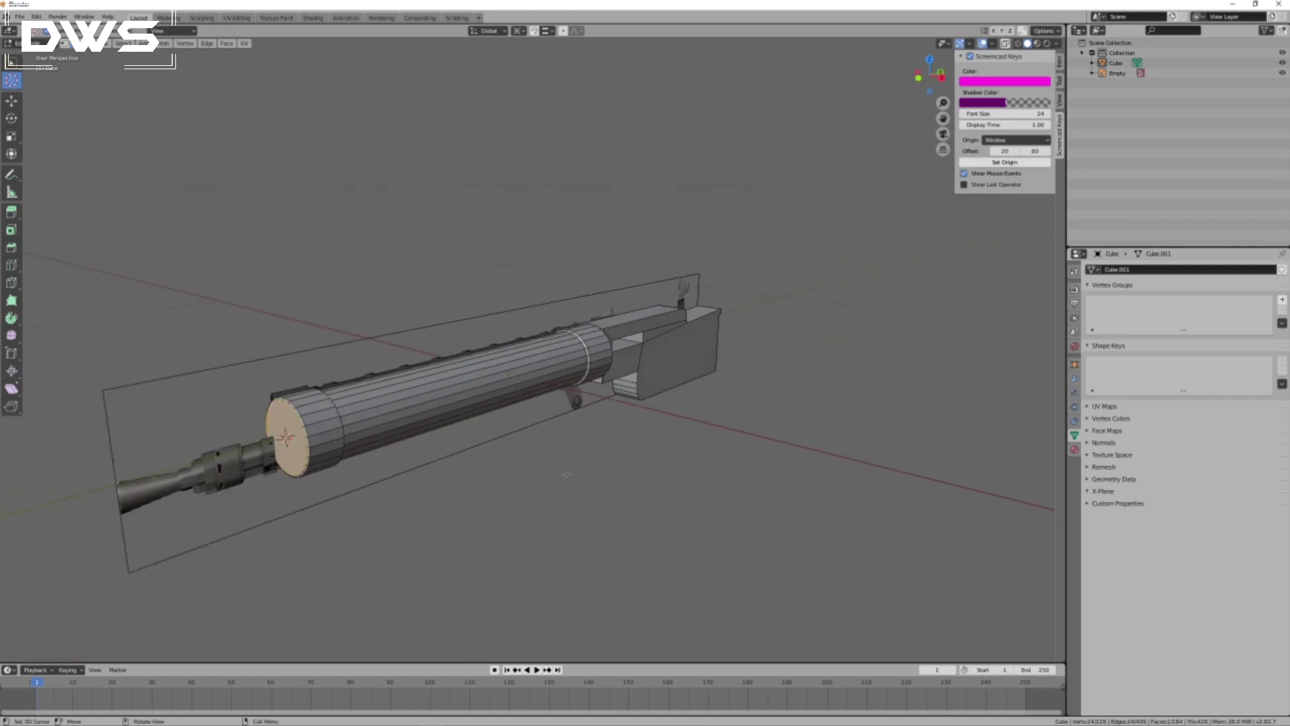
pyautogui.scroll(-1, 566, 474)
pyautogui.moveTo(560, 460); pyautogui.dragTo(933, 209, button='middle')
pyautogui.moveTo(605, 449); pyautogui.dragTo(525, 438, button='middle')
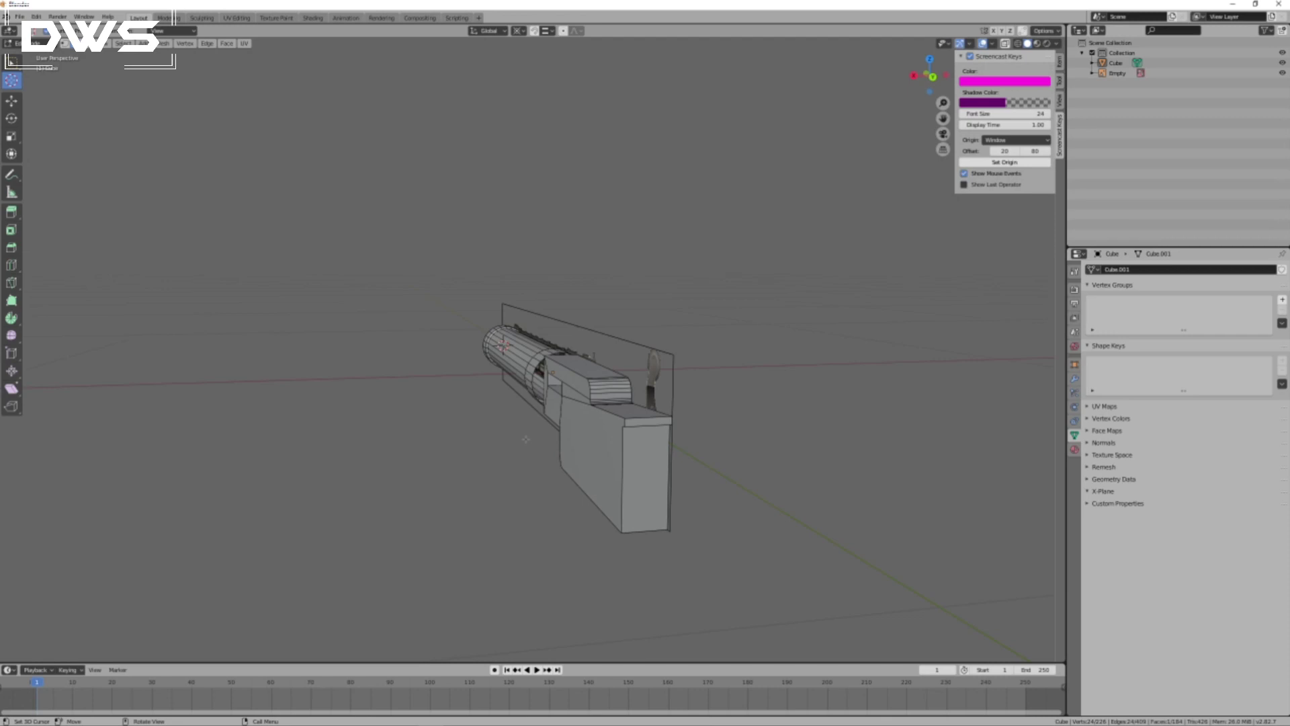
pyautogui.moveTo(703, 470)
pyautogui.mouseDown(button='middle')
pyautogui.moveTo(667, 467)
pyautogui.moveTo(717, 486)
pyautogui.mouseUp(button='middle')
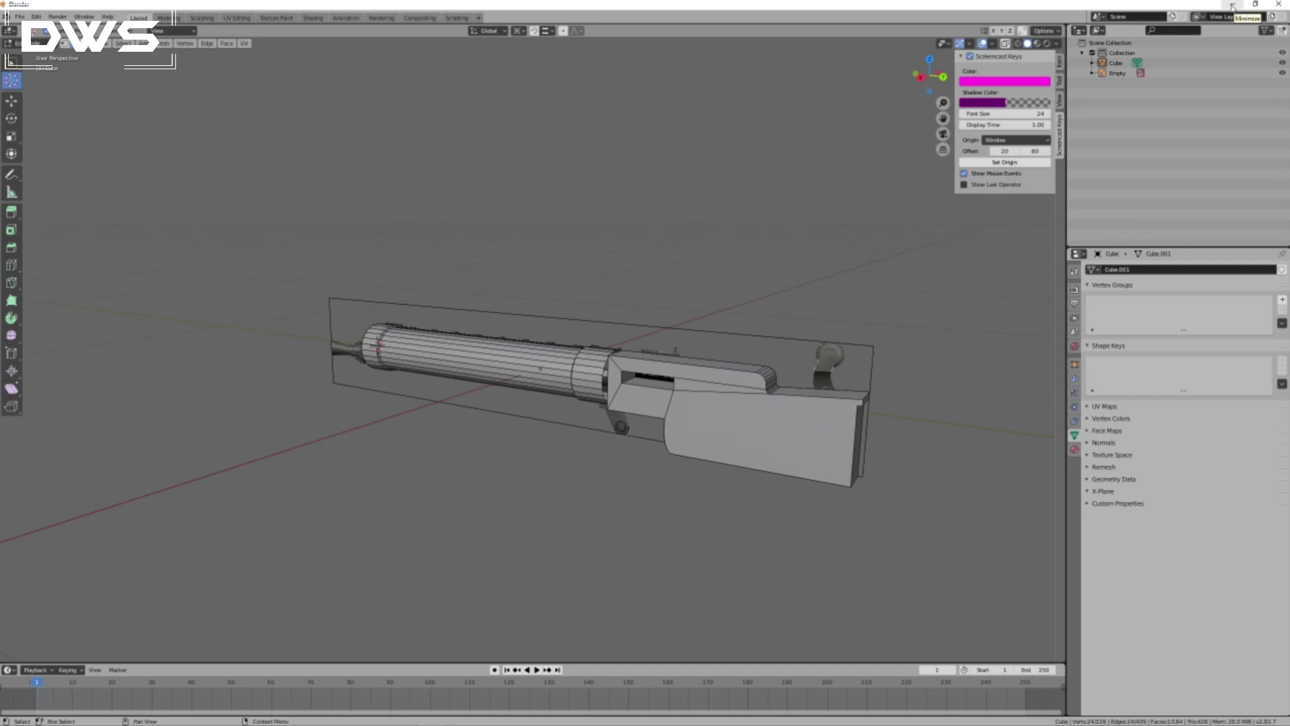
# Save the model as untitled.blend.
pyautogui.moveTo(183, 723)
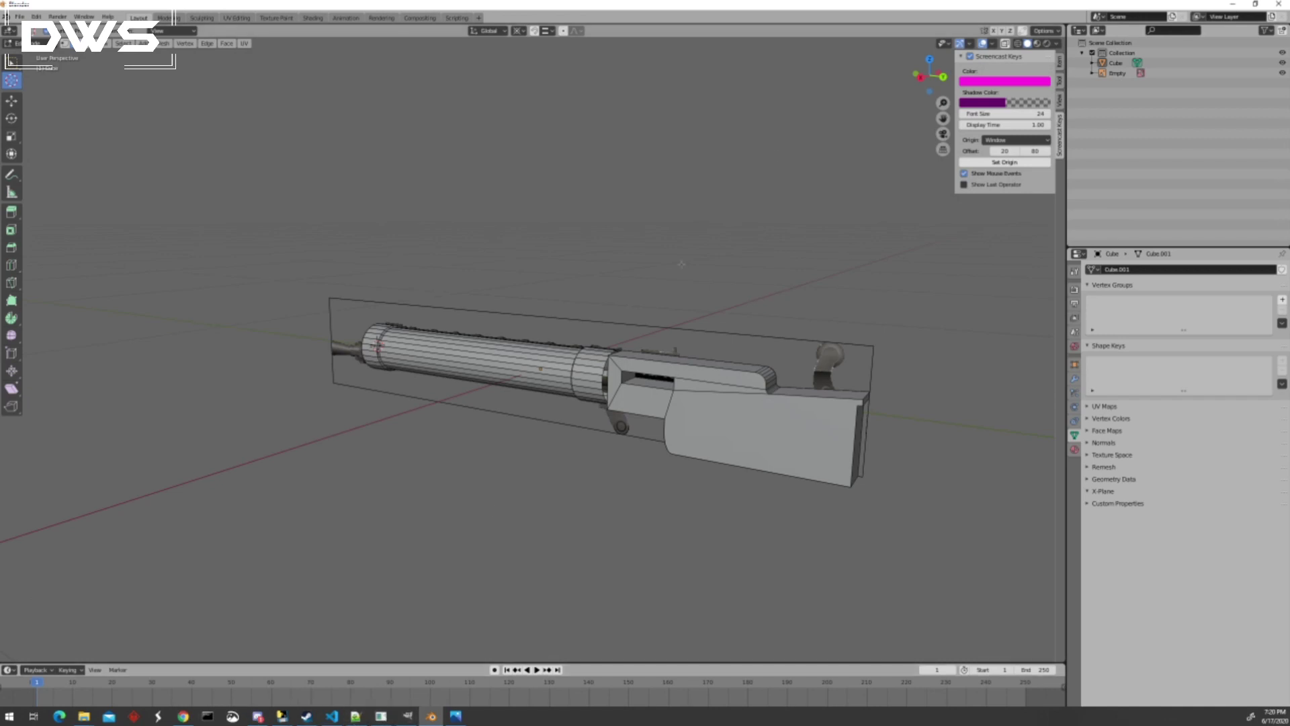
pyautogui.scroll(-1, 798, 353)
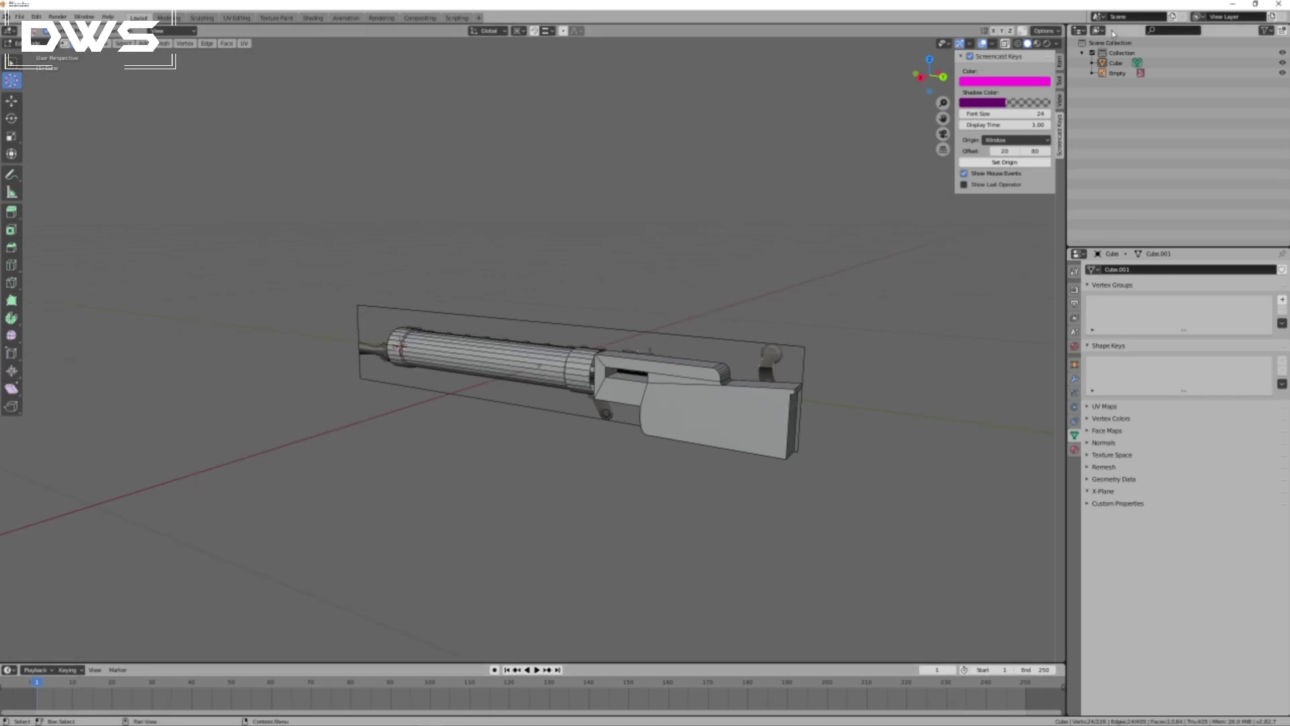
pyautogui.click(1281, 4)
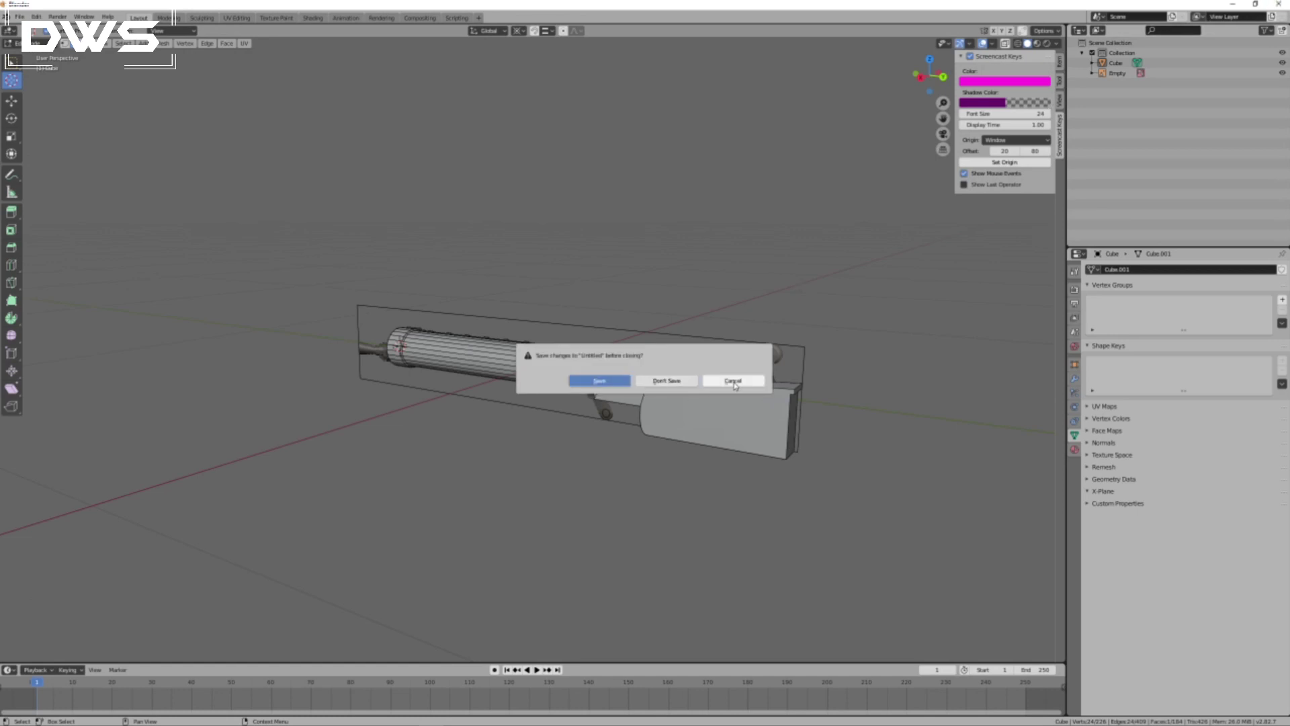
pyautogui.click(590, 381)
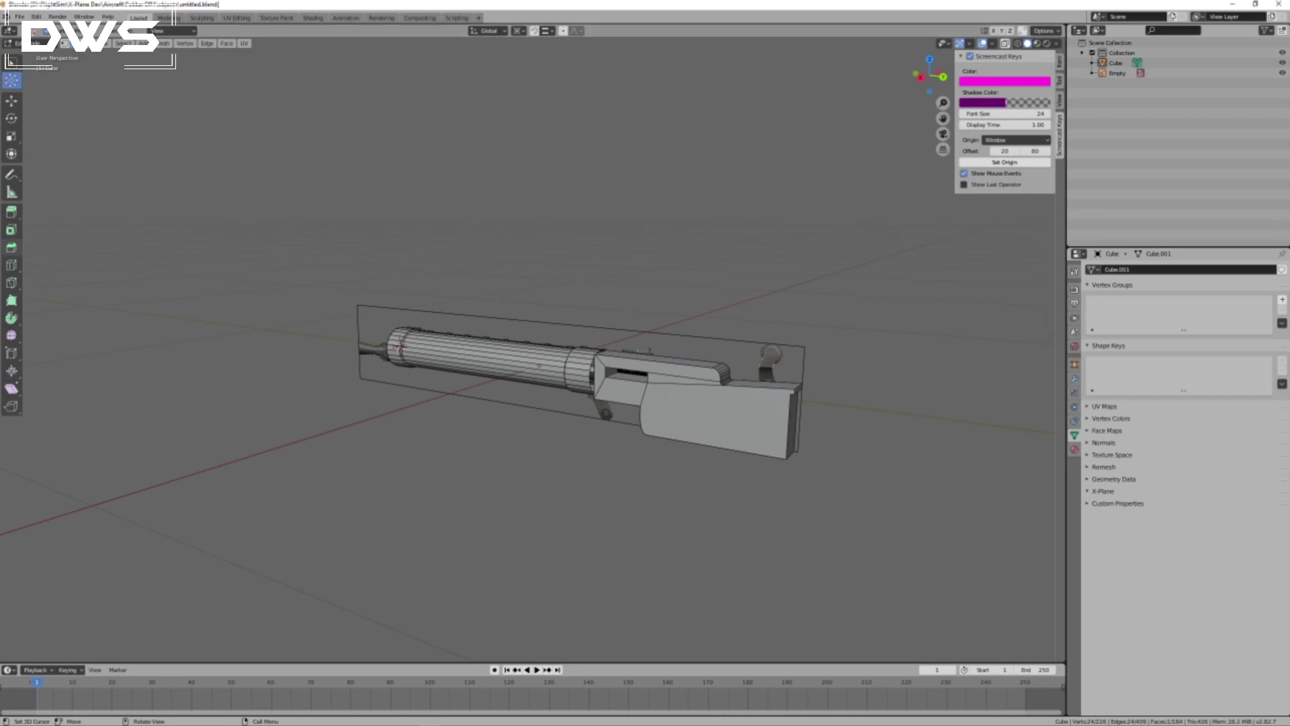
# Look at the gun's reference photo in Photos and return to Blender.
pyautogui.click(1235, 5)
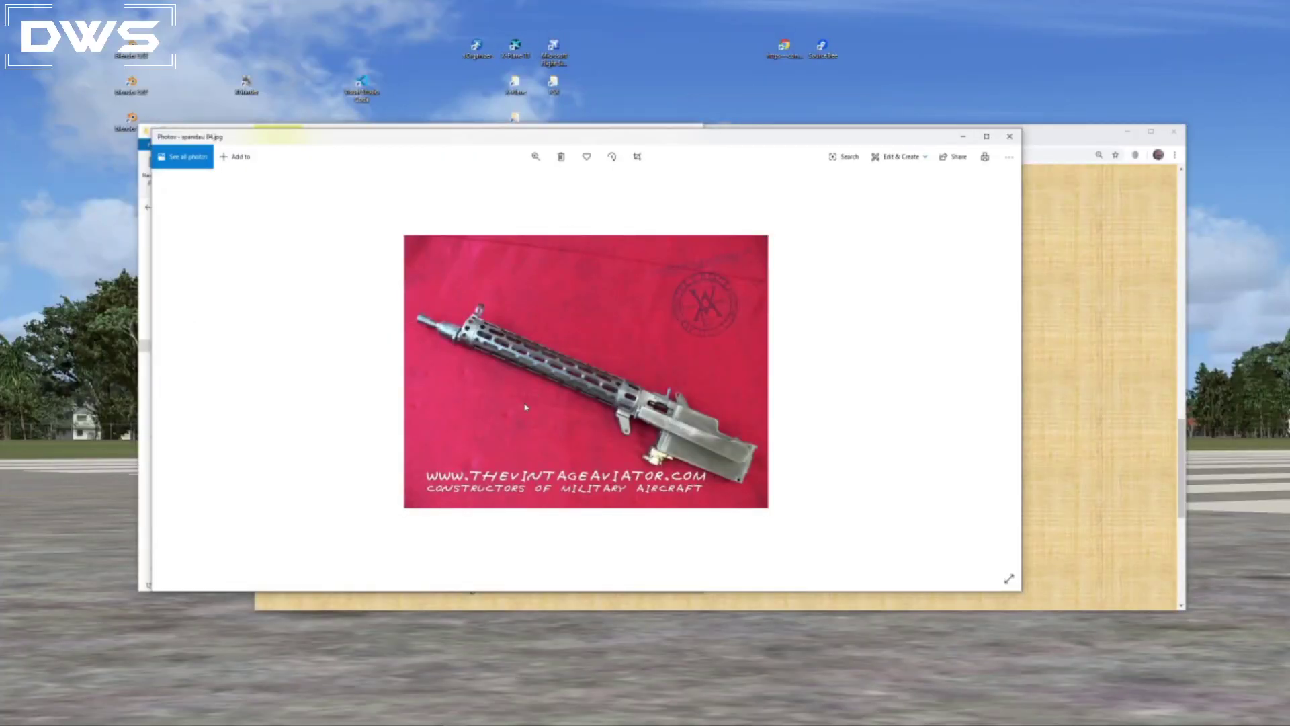
pyautogui.press('super+d')
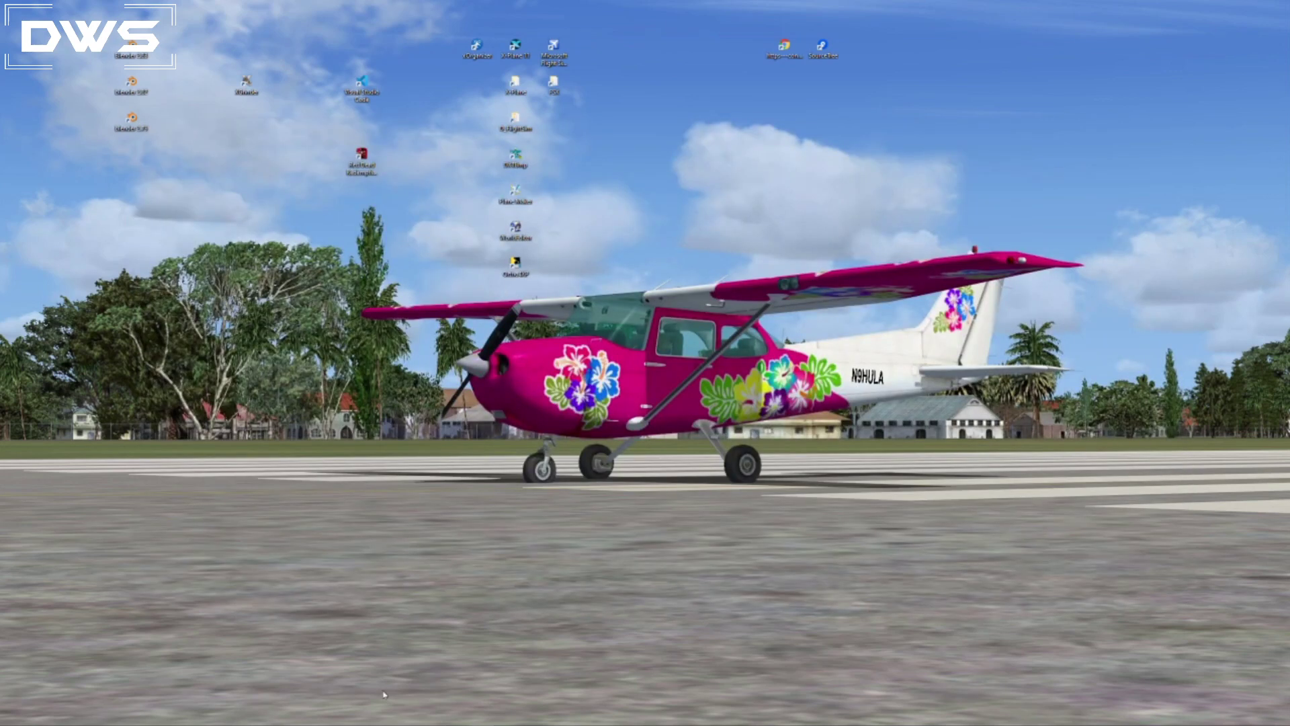
pyautogui.moveTo(356, 716)
pyautogui.click(431, 716)
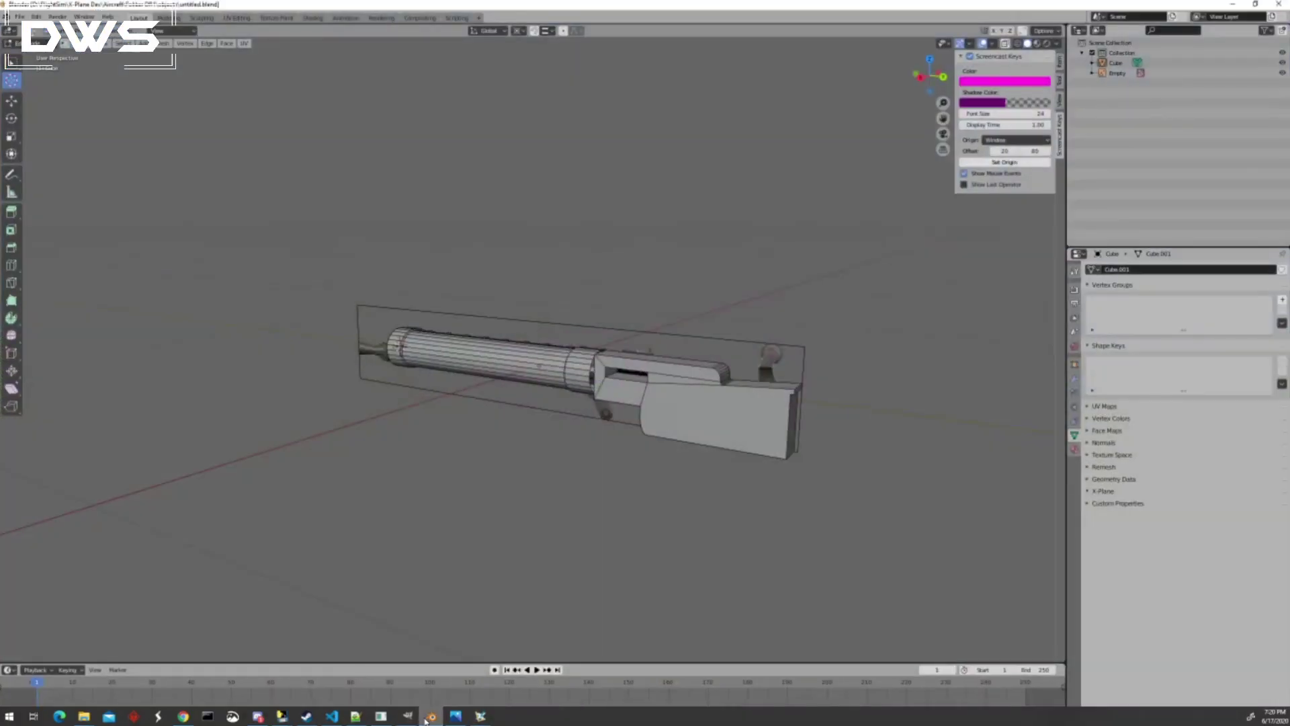
# Minimize the current project, start a second maximized Blender window and open FOKKERDR1.blend from the recent files.
pyautogui.click(1240, 4)
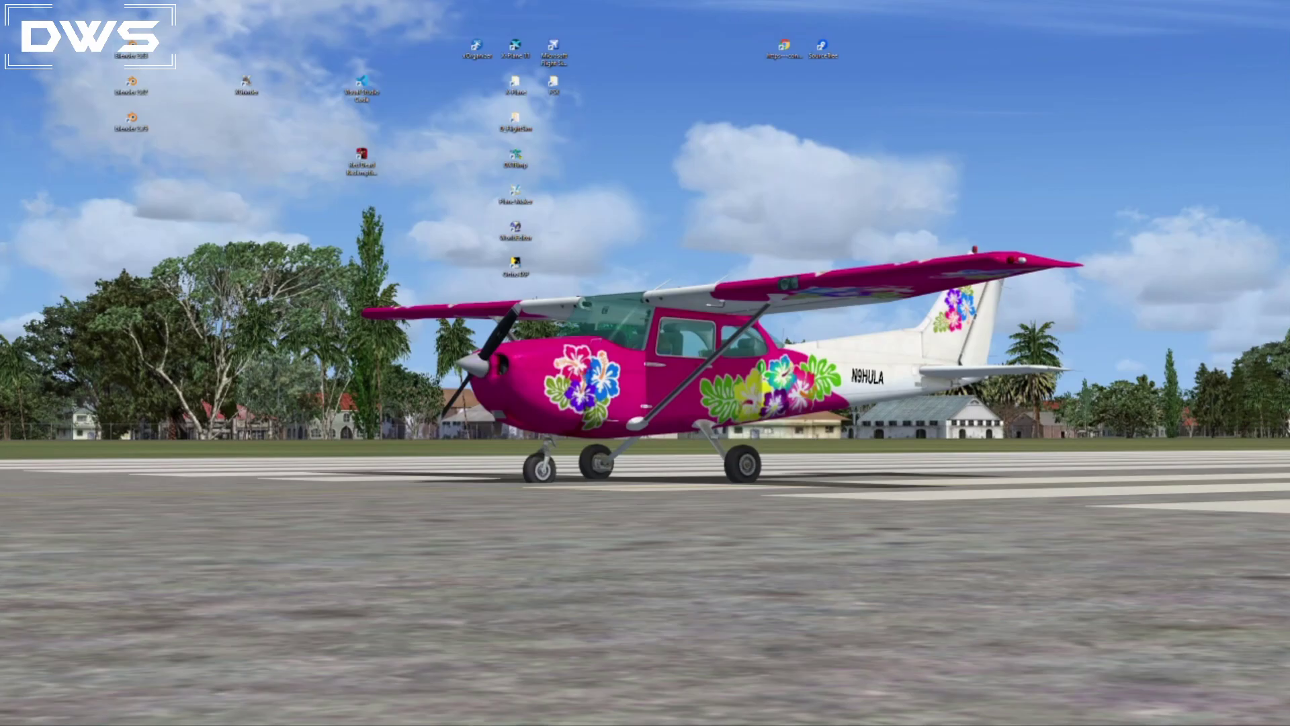
pyautogui.moveTo(0, 132); pyautogui.dragTo(761, 162)
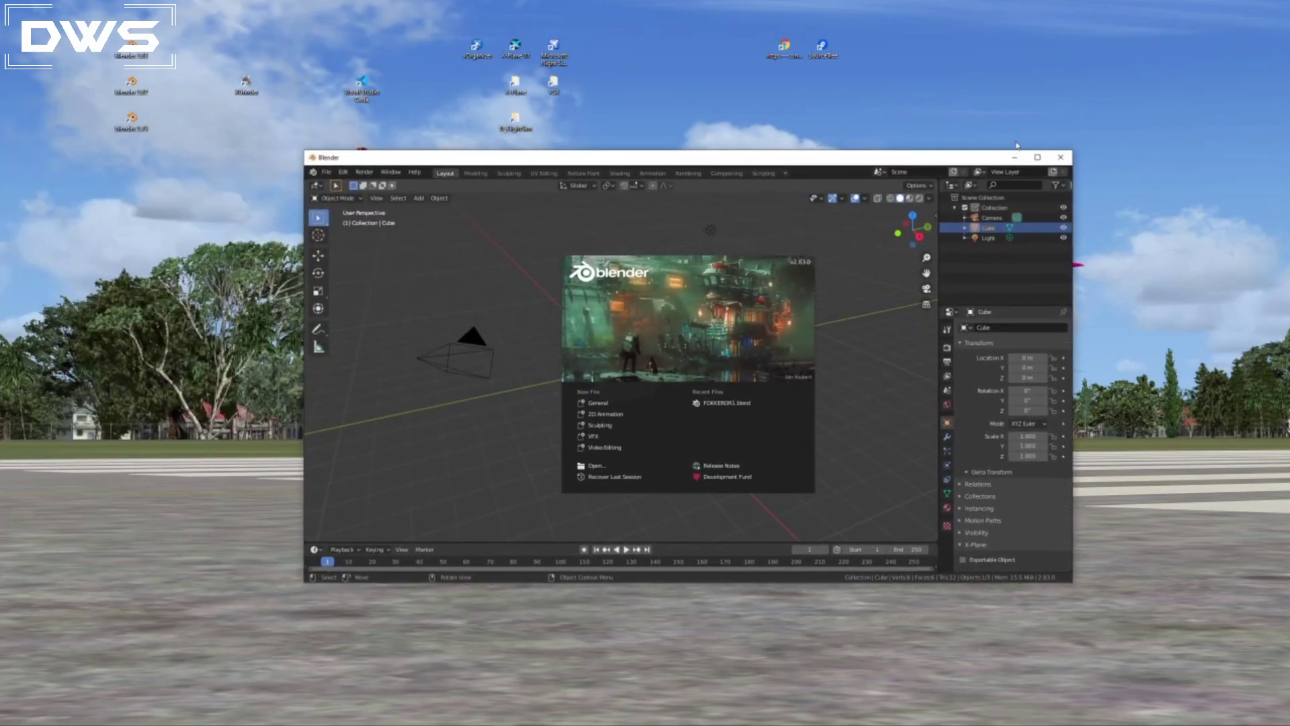
pyautogui.click(1038, 158)
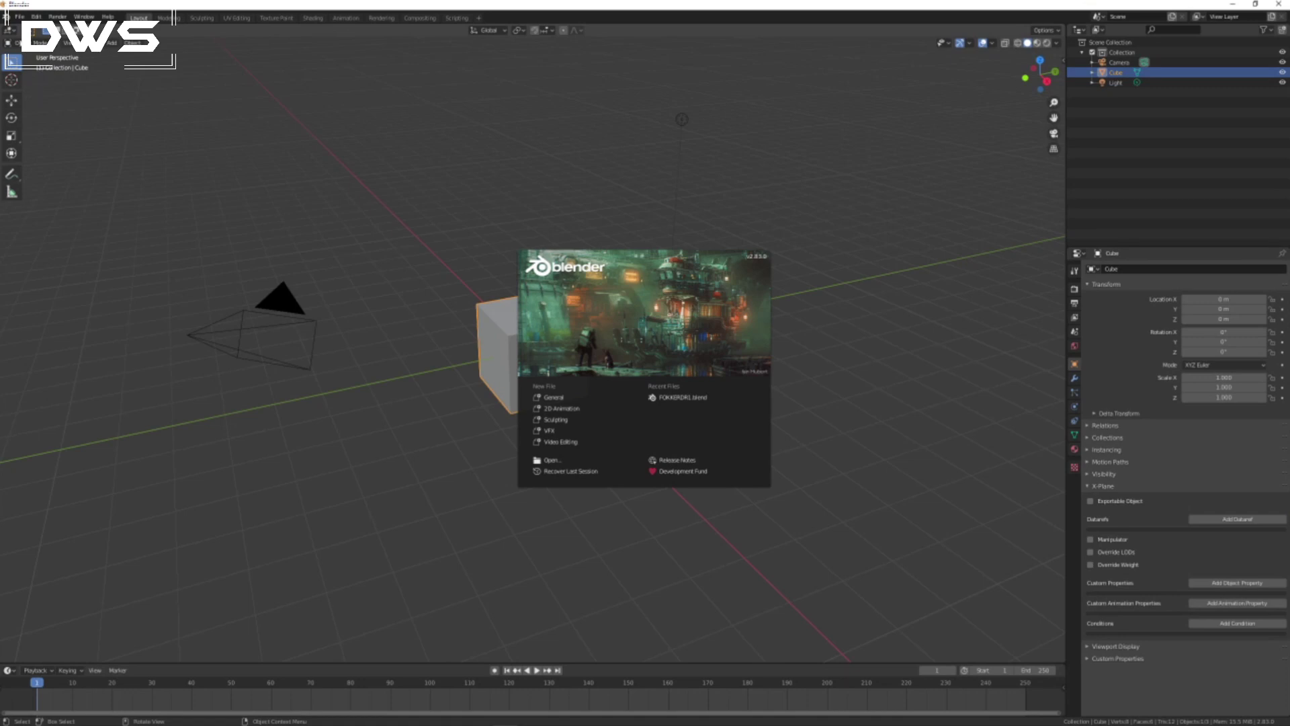
pyautogui.click(682, 398)
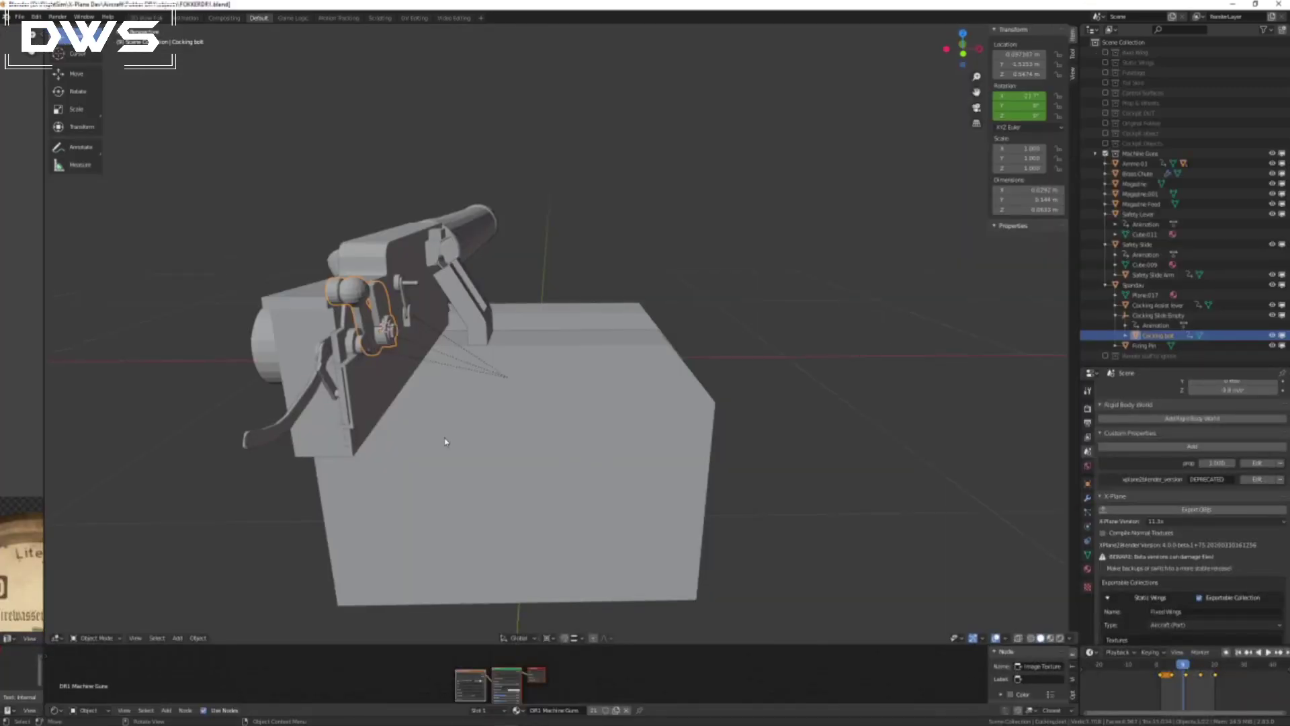
# Examine the aircraft's machine gun and magazines from the rear and side.
pyautogui.moveTo(445, 441); pyautogui.dragTo(565, 519, button='middle')
pyautogui.scroll(1, 695, 444)
pyautogui.moveTo(695, 444); pyautogui.dragTo(576, 461, button='middle')
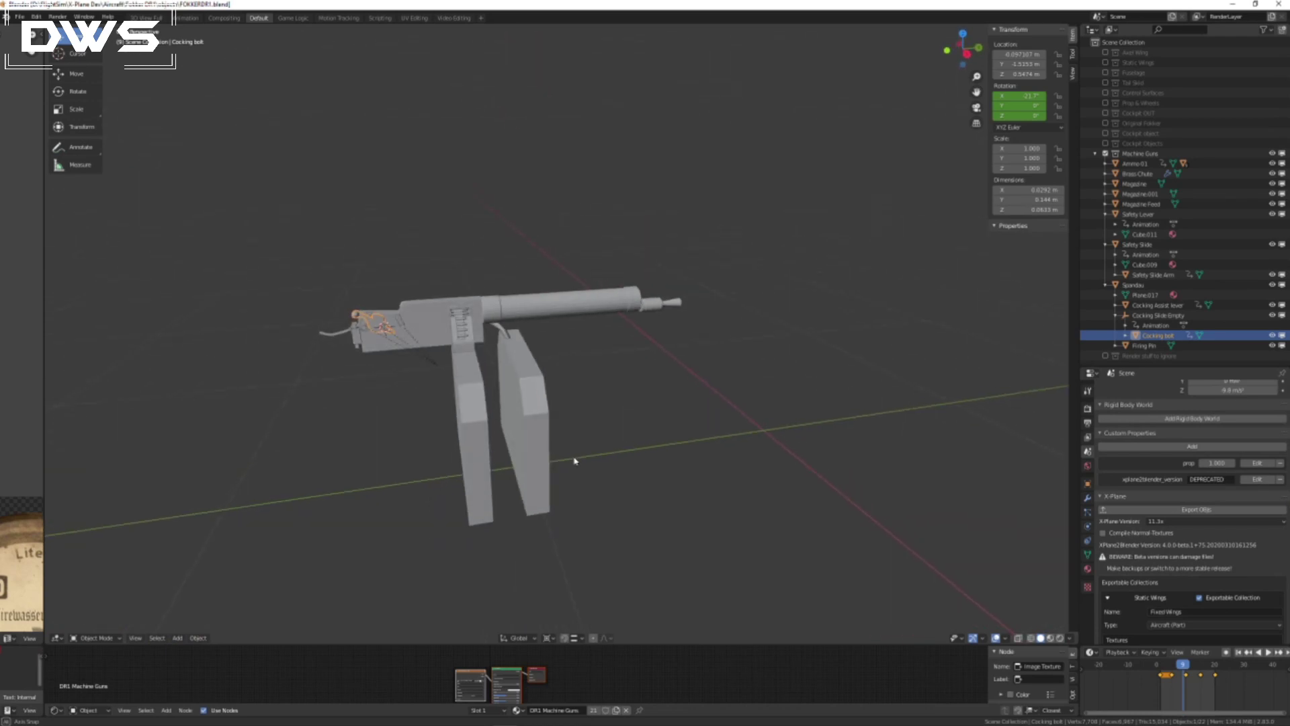
# Show the Fuselage and Original Fokker collections and view the aircraft around the machine gun from above and behind.
pyautogui.click(1105, 73)
pyautogui.moveTo(840, 470); pyautogui.dragTo(616, 349, button='middle')
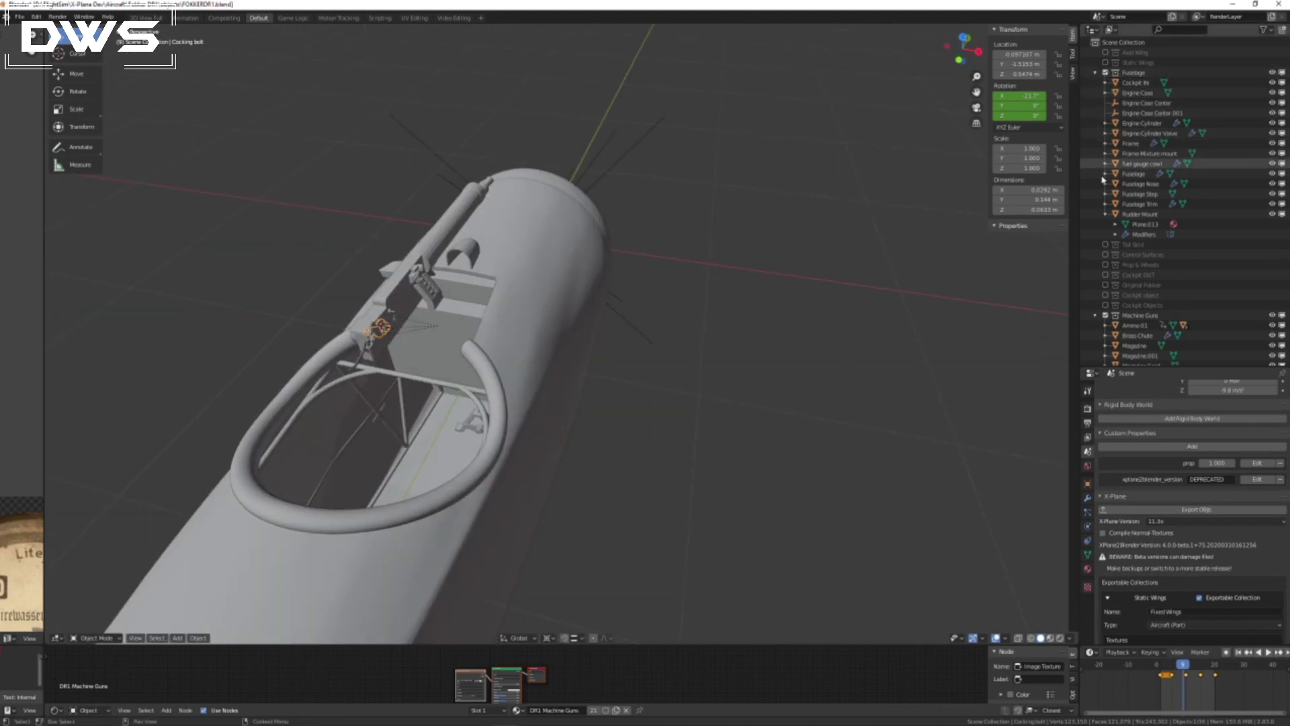
pyautogui.click(1106, 286)
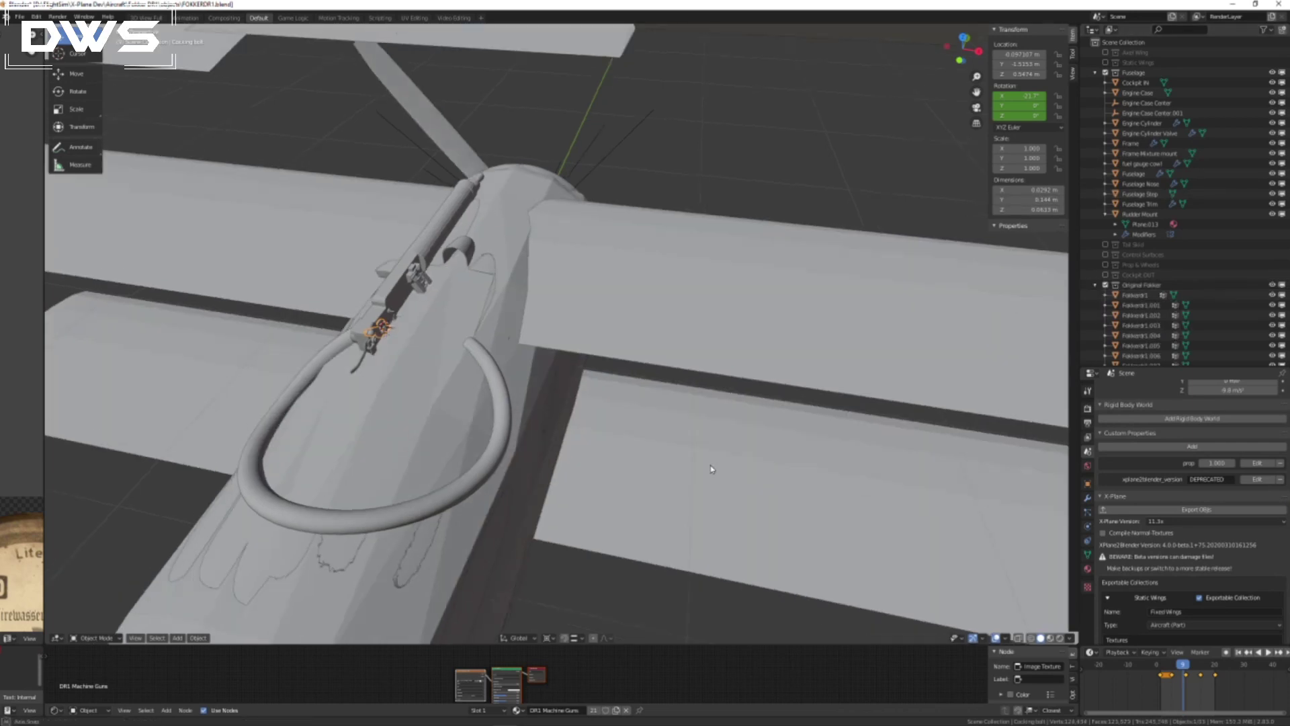
pyautogui.scroll(-5, 706, 469)
pyautogui.moveTo(768, 454); pyautogui.dragTo(653, 465, button='middle')
pyautogui.moveTo(576, 461); pyautogui.dragTo(524, 465, button='middle')
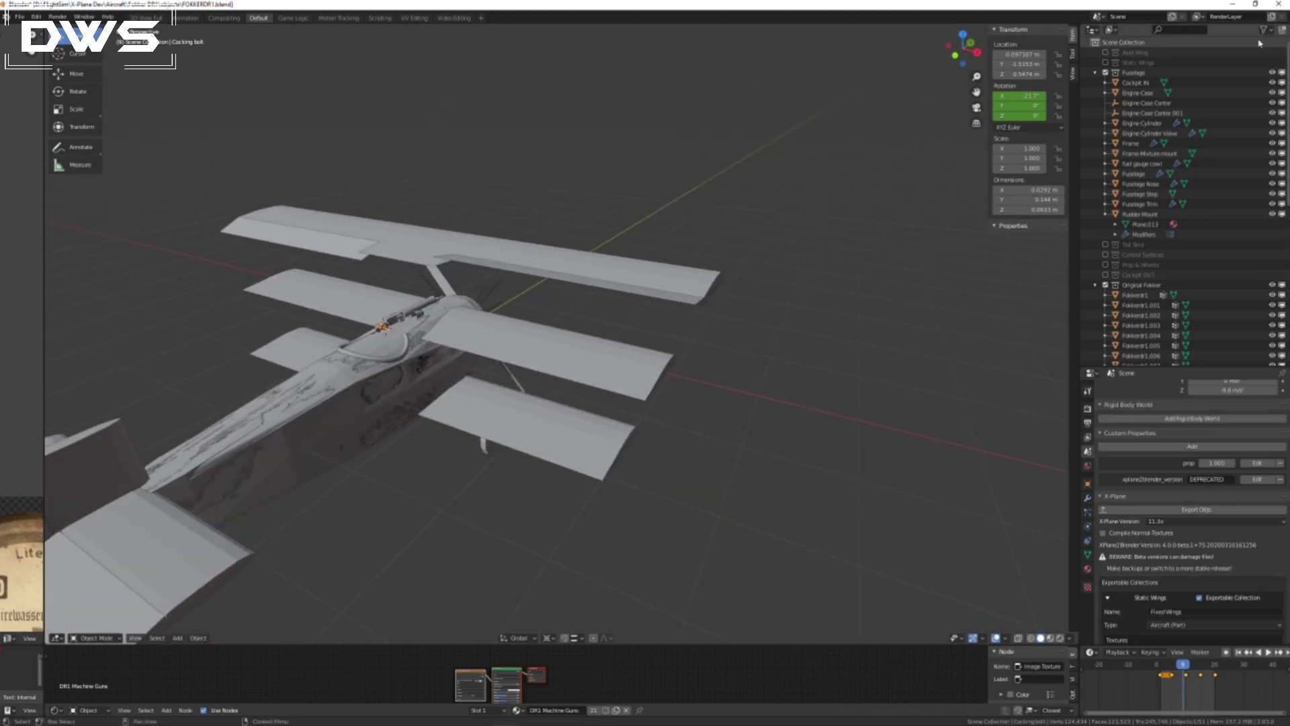
# Hide the Fuselage collection and examine the original low-poly Fokker from the side and front.
pyautogui.click(1106, 73)
pyautogui.moveTo(577, 404); pyautogui.dragTo(549, 383, button='middle')
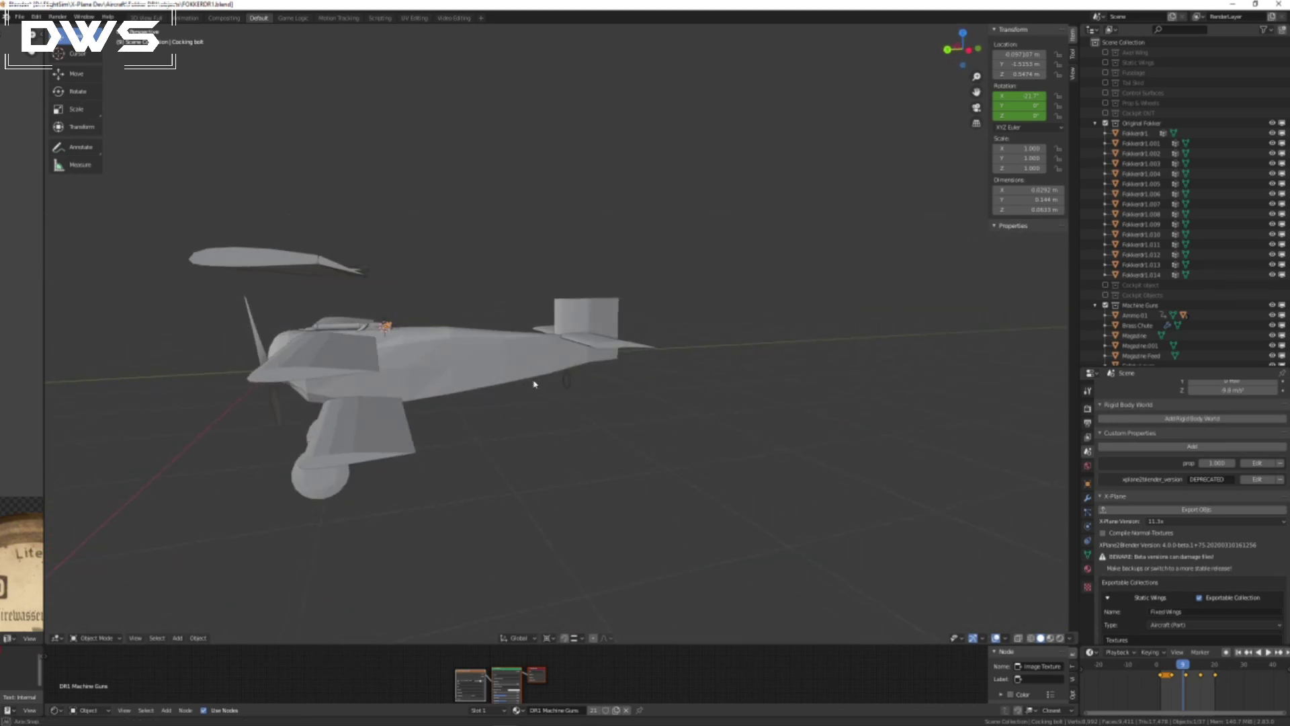
pyautogui.scroll(2, 545, 369)
pyautogui.scroll(-2, 544, 371)
pyautogui.scroll(1, 544, 372)
pyautogui.moveTo(544, 372); pyautogui.dragTo(553, 377, button='middle')
pyautogui.moveTo(534, 381); pyautogui.dragTo(471, 373, button='middle')
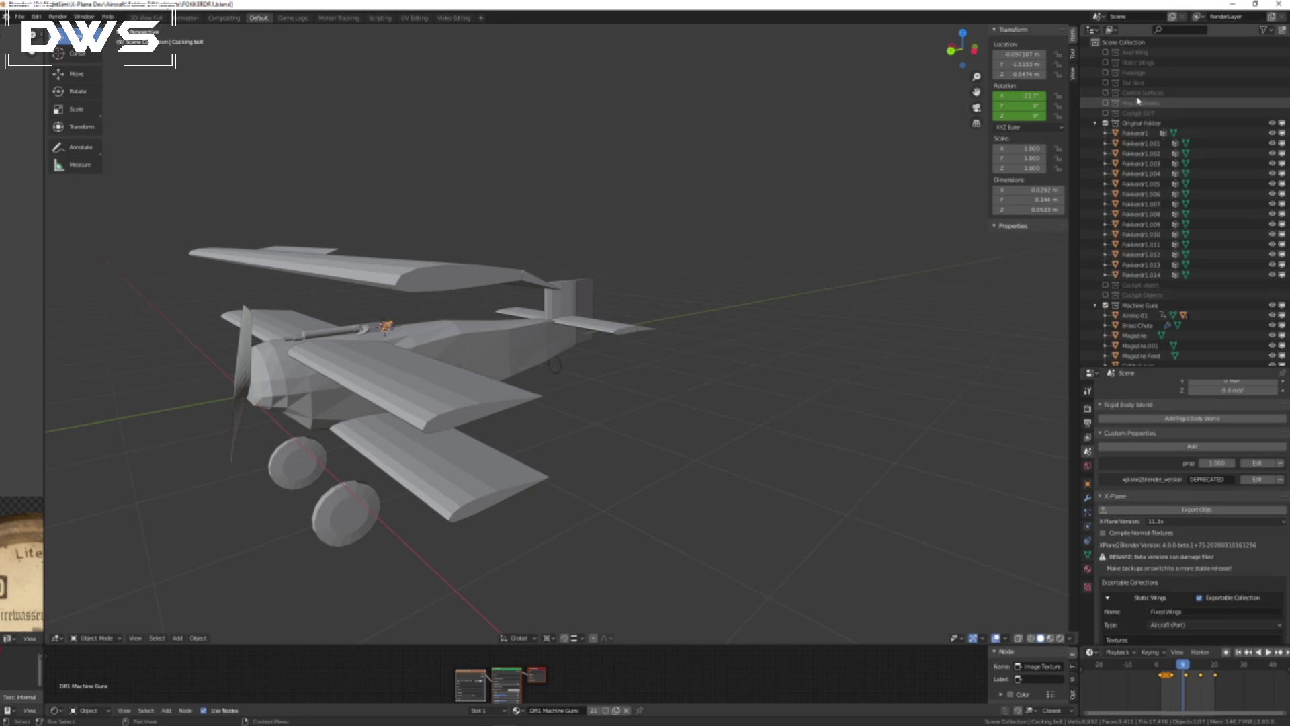
# Show the Fuselage collection again, hide the Original Fokker collection and view the new fuselage from the front.
pyautogui.click(1105, 73)
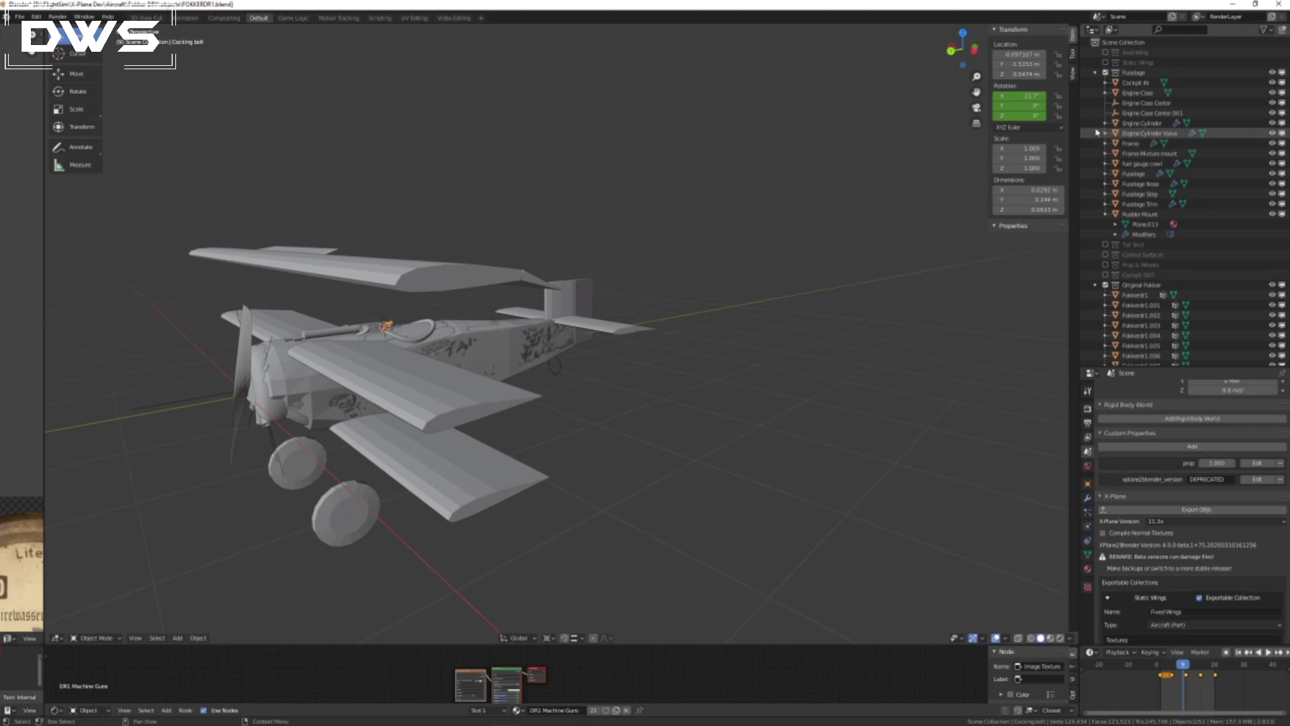
pyautogui.click(1106, 285)
pyautogui.moveTo(616, 372); pyautogui.dragTo(558, 403, button='middle')
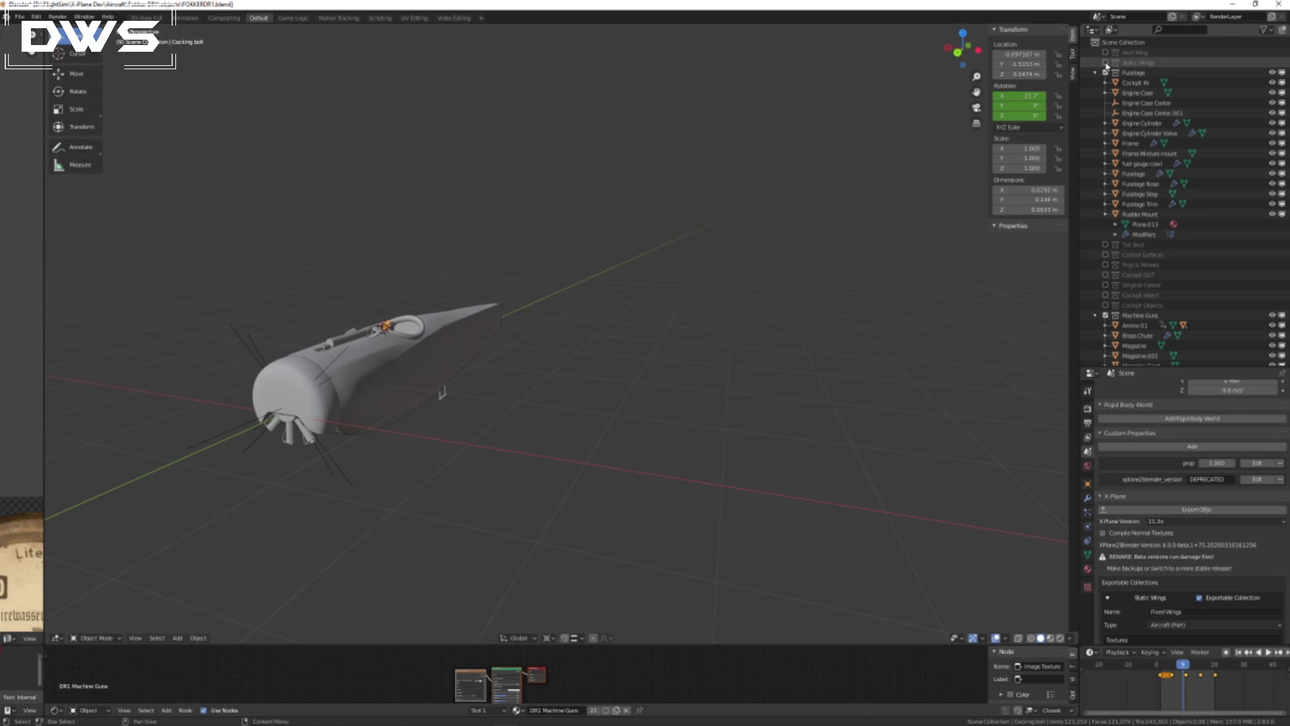
# Show the Static Wings and Axel Wing collections and view the triplane's wings from the front.
pyautogui.click(1105, 64)
pyautogui.moveTo(663, 357); pyautogui.dragTo(662, 323, button='middle')
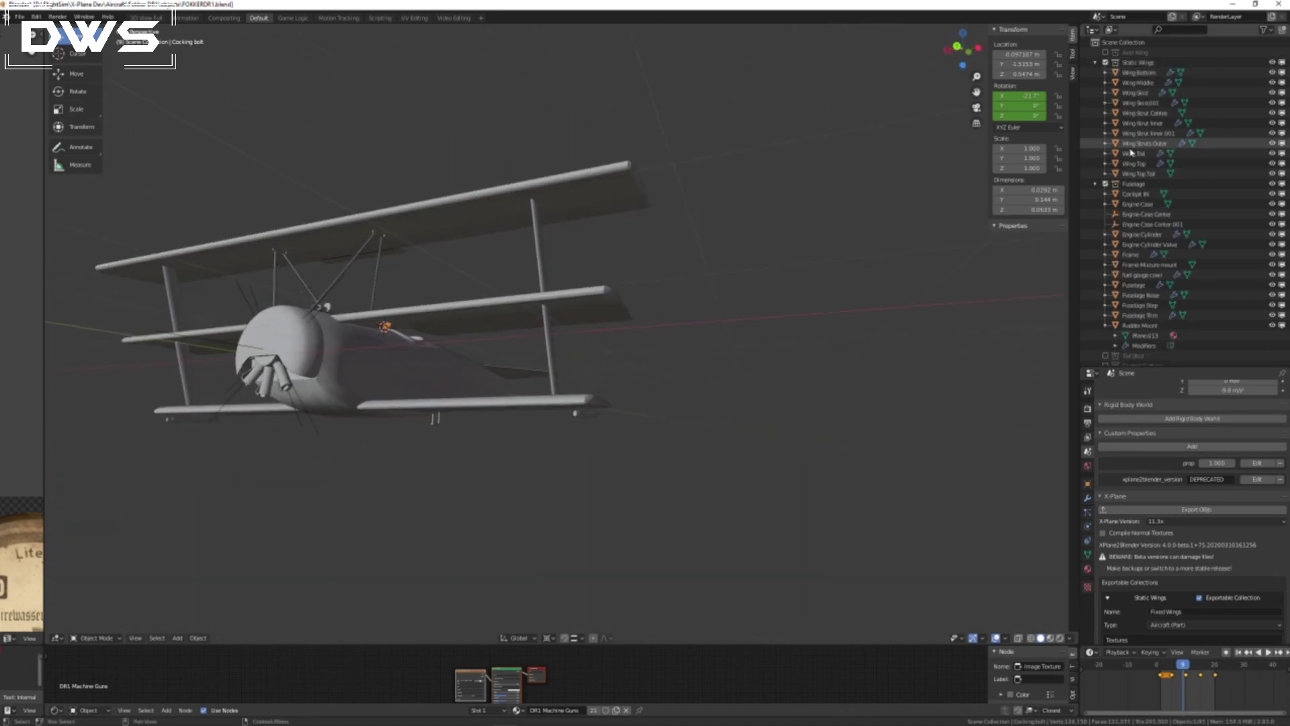
pyautogui.click(1105, 52)
pyautogui.moveTo(786, 398); pyautogui.dragTo(699, 417, button='middle')
pyautogui.scroll(-4, 1183, 276)
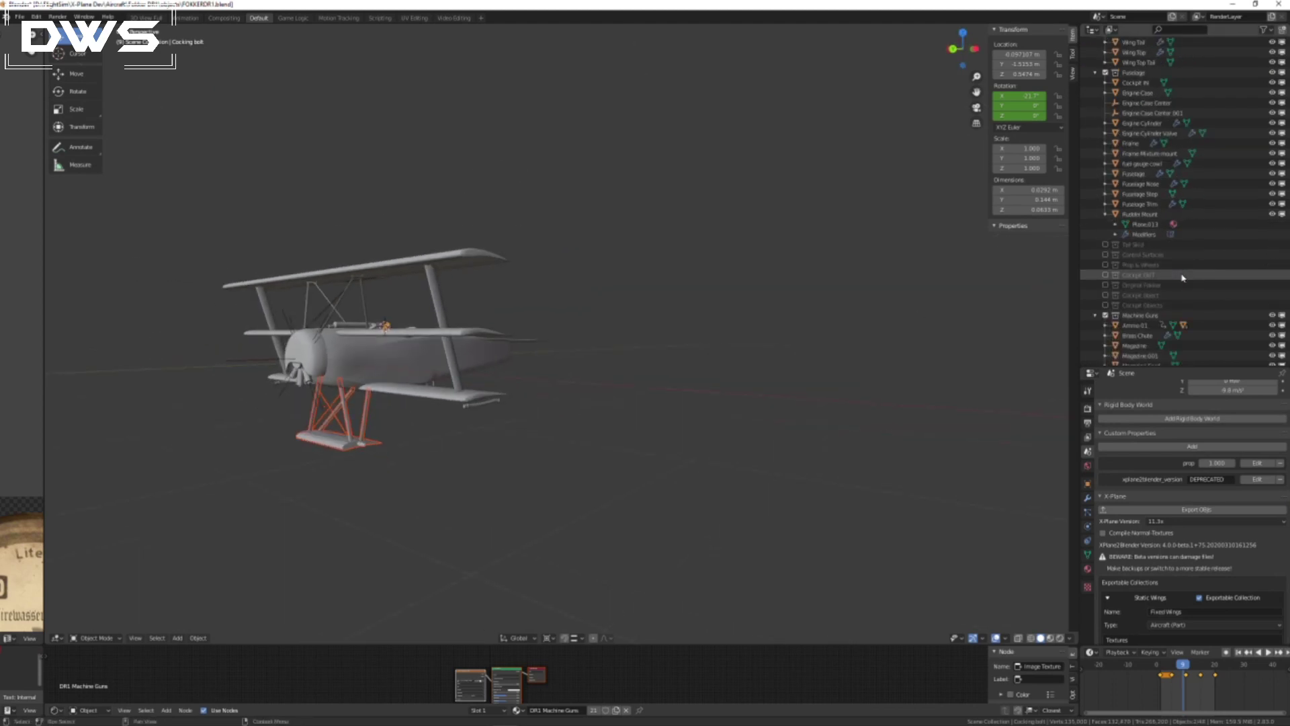
pyautogui.moveTo(373, 401); pyautogui.dragTo(844, 316, button='middle')
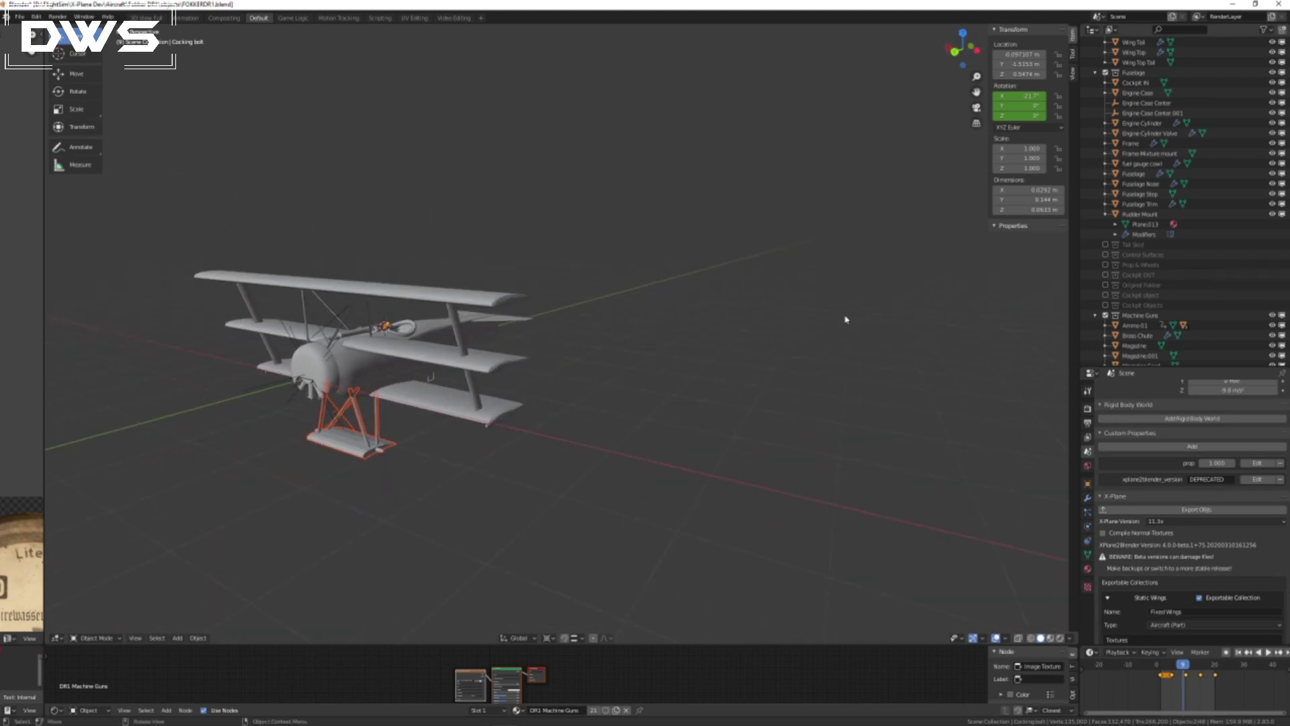
# Show the Tail Skid and Prop & Wheels collections and view them on the aircraft.
pyautogui.click(1105, 246)
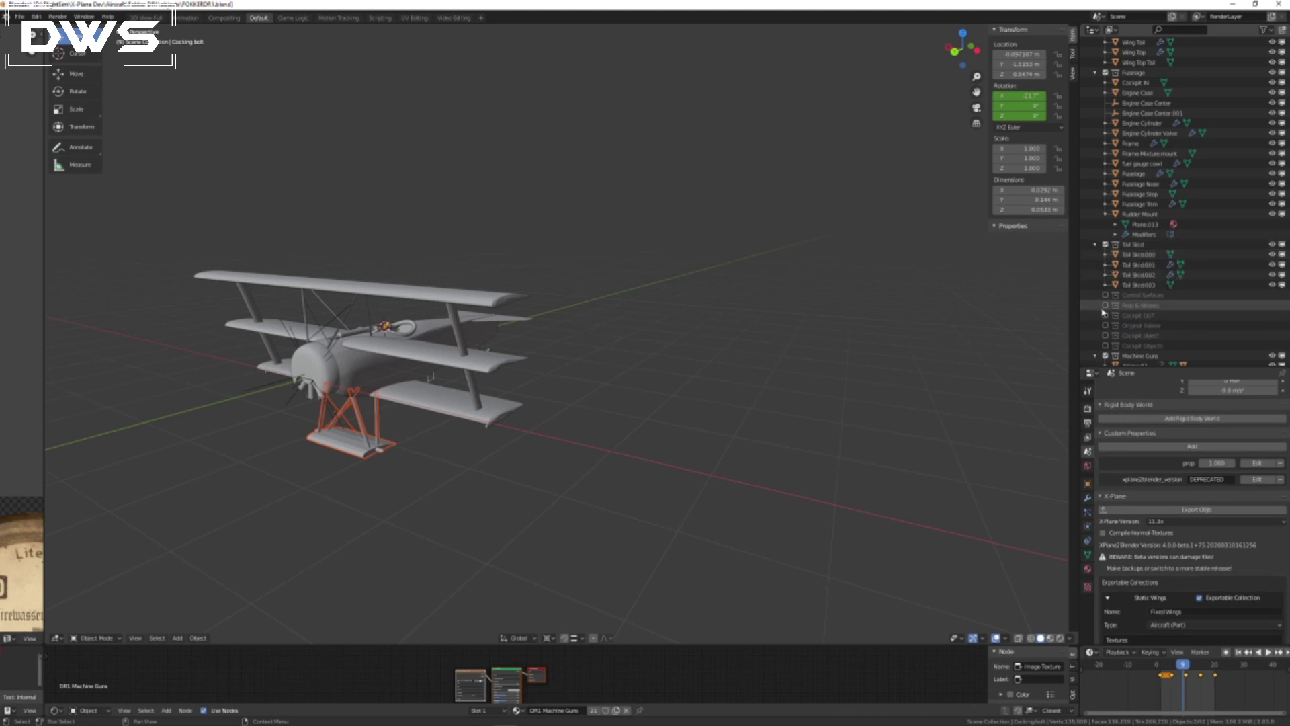
pyautogui.moveTo(706, 397); pyautogui.dragTo(941, 372, button='middle')
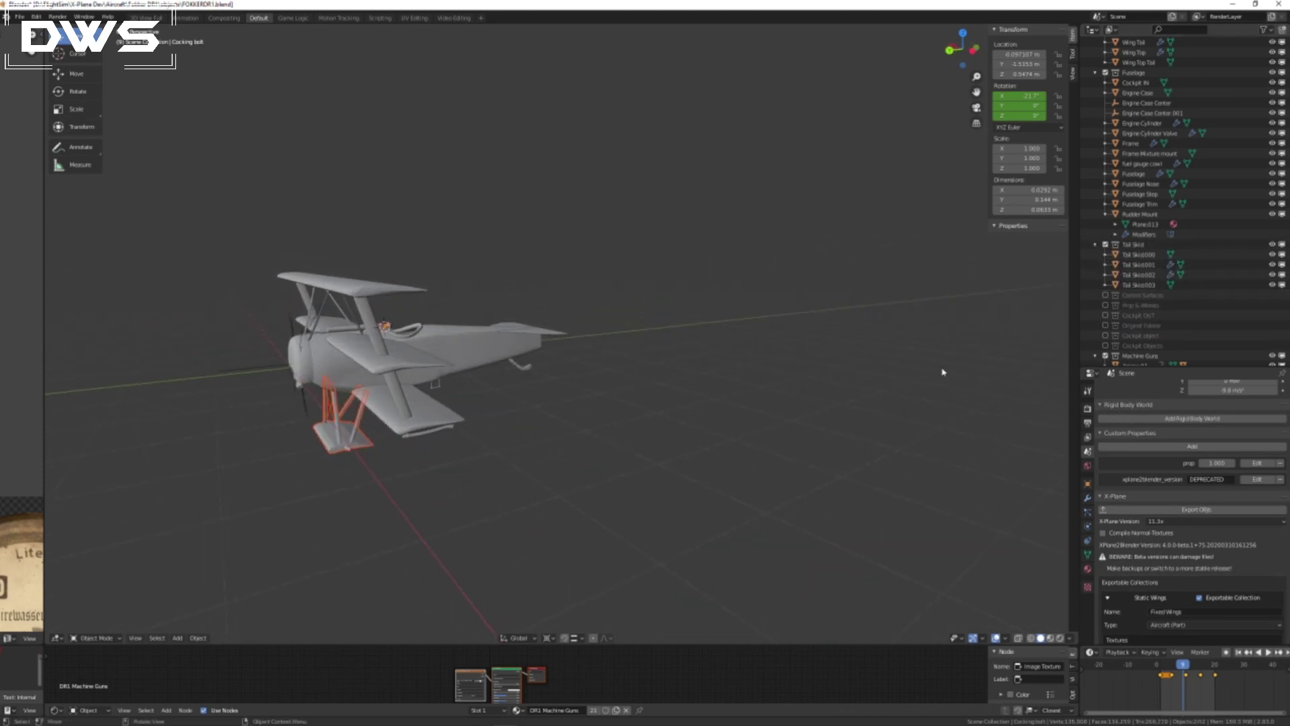
pyautogui.click(1105, 305)
pyautogui.moveTo(886, 398); pyautogui.dragTo(963, 383, button='middle')
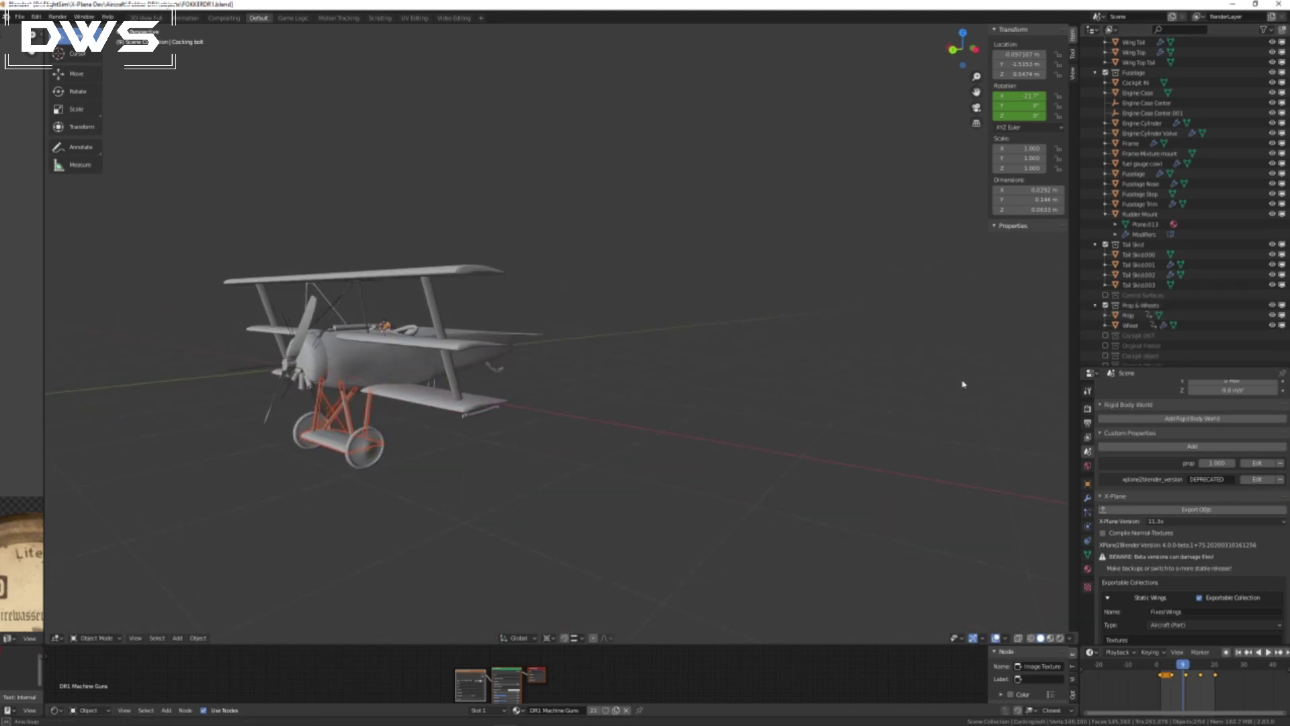
# Show the Cockpit OUT collection and examine the pilot seated in the aircraft.
pyautogui.click(1105, 336)
pyautogui.scroll(1, 330, 403)
pyautogui.moveTo(329, 404); pyautogui.dragTo(413, 395, button='middle')
pyautogui.scroll(4, 385, 329)
pyautogui.scroll(-4, 495, 437)
pyautogui.moveTo(564, 435); pyautogui.dragTo(450, 445, button='middle')
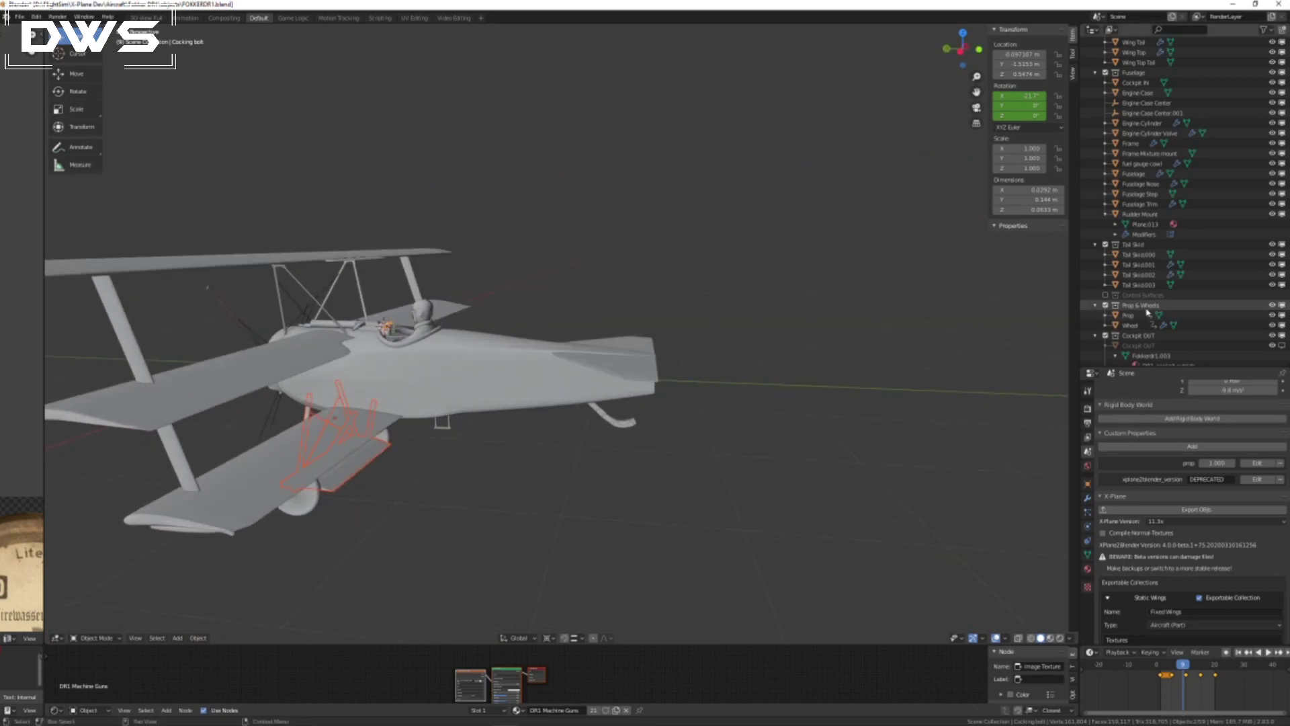
# Hide every aircraft and cockpit collection so that only the Machine Guns collection stays shown.
pyautogui.click(1104, 305)
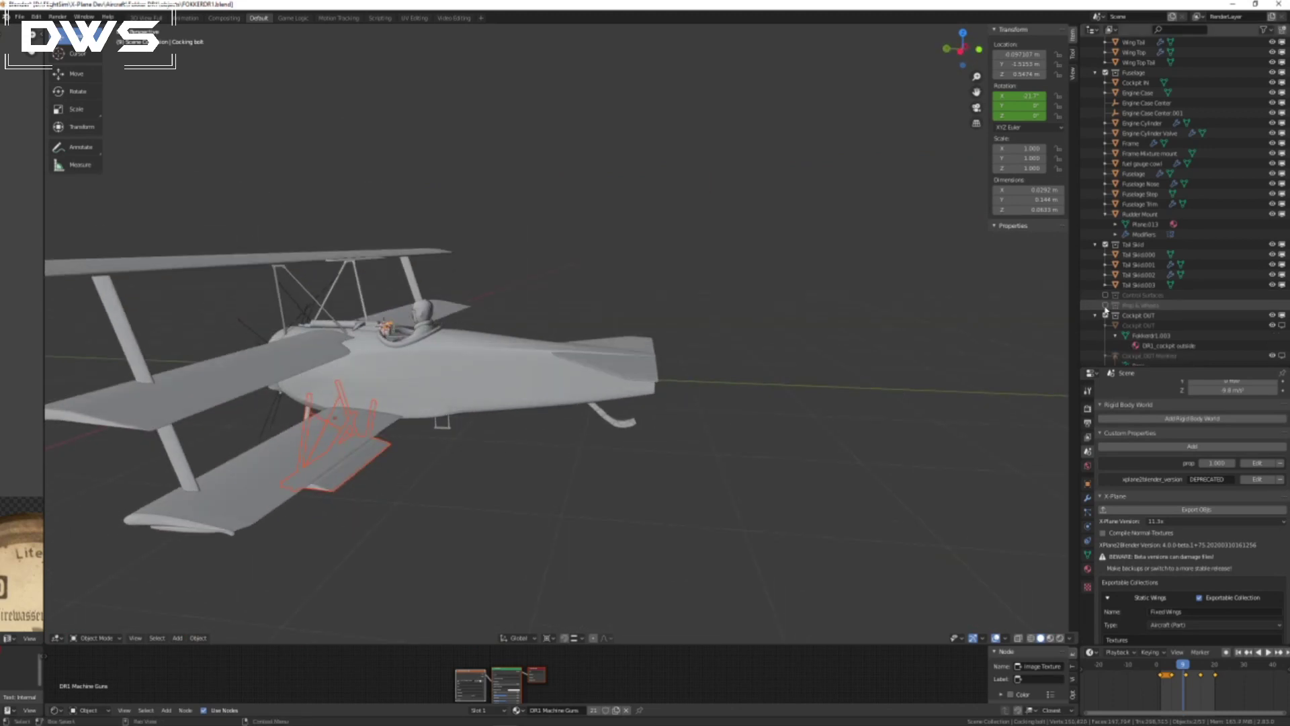
pyautogui.click(1105, 245)
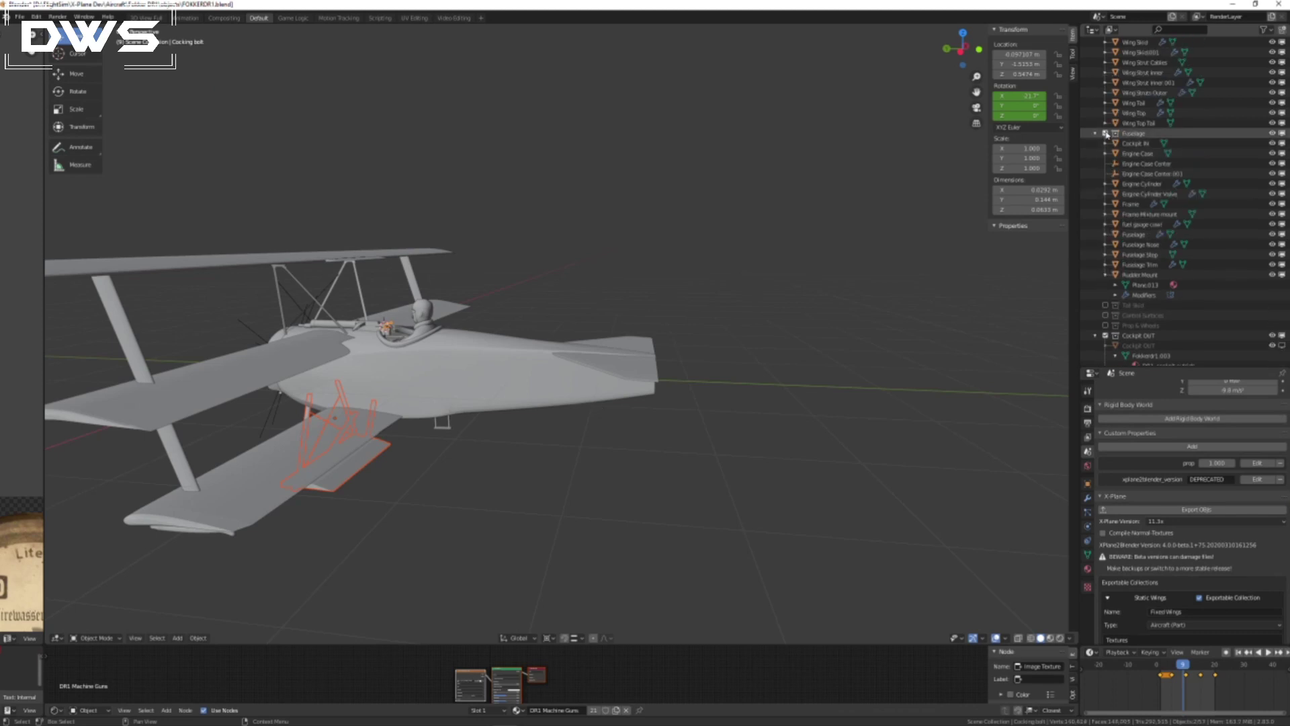
pyautogui.click(1105, 133)
pyautogui.scroll(3, 1105, 133)
pyautogui.click(1105, 73)
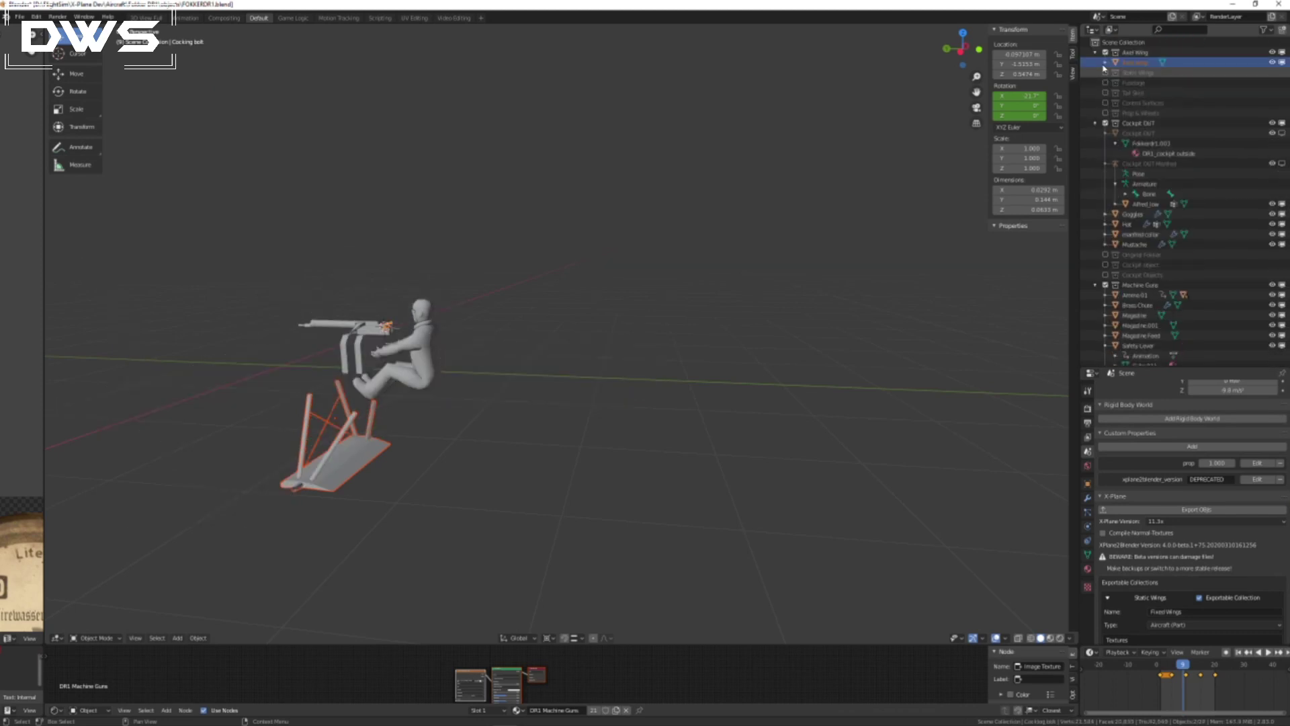
pyautogui.click(1105, 52)
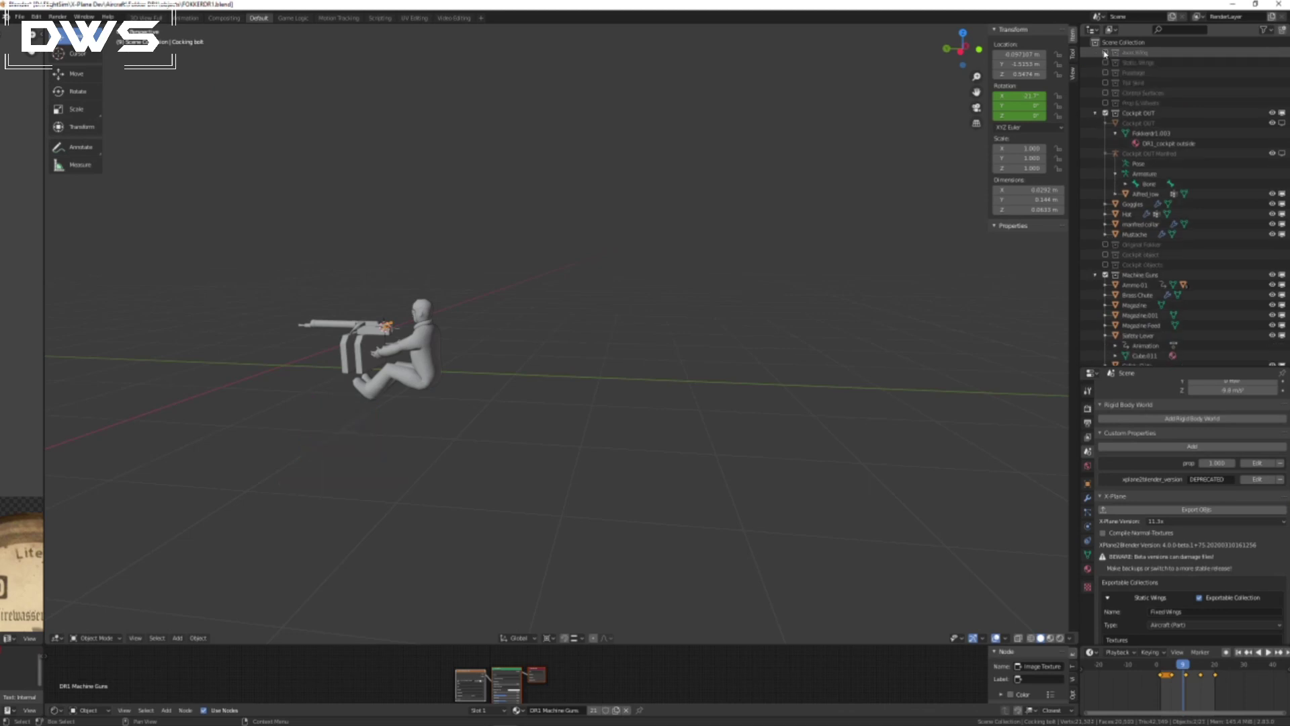
pyautogui.moveTo(671, 377); pyautogui.dragTo(524, 397, button='middle')
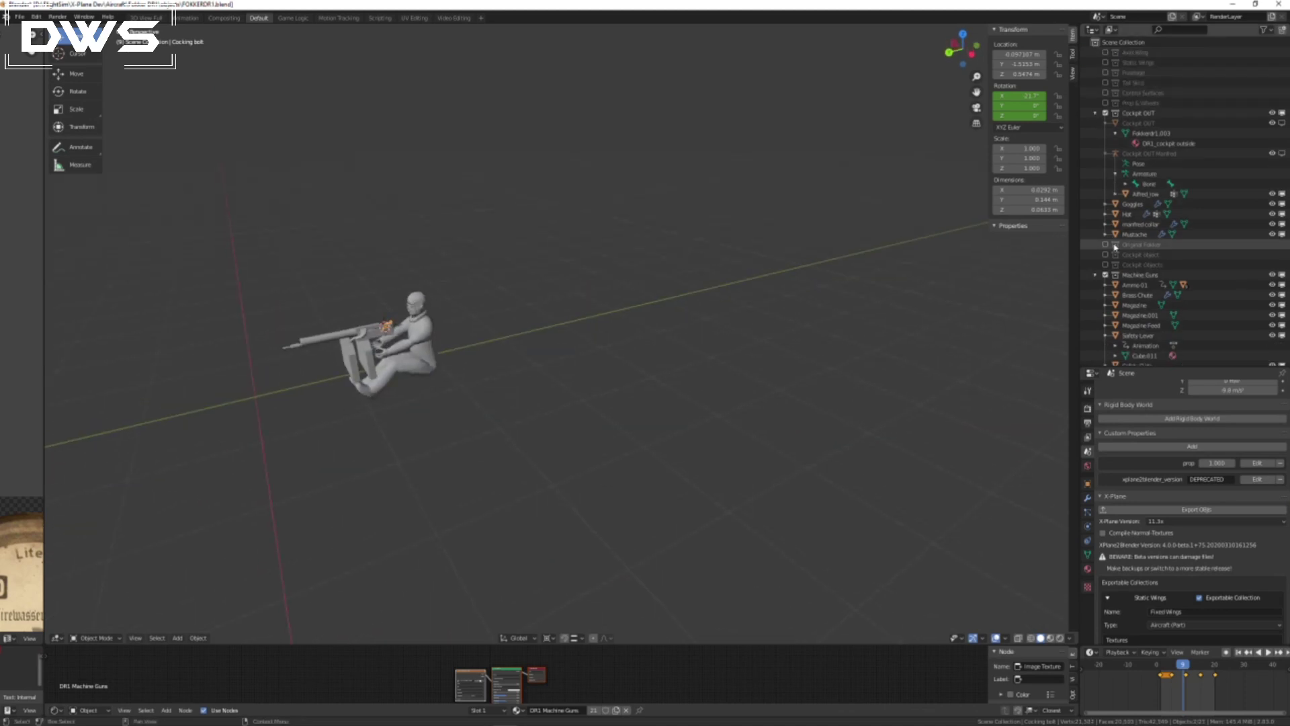
pyautogui.click(1105, 113)
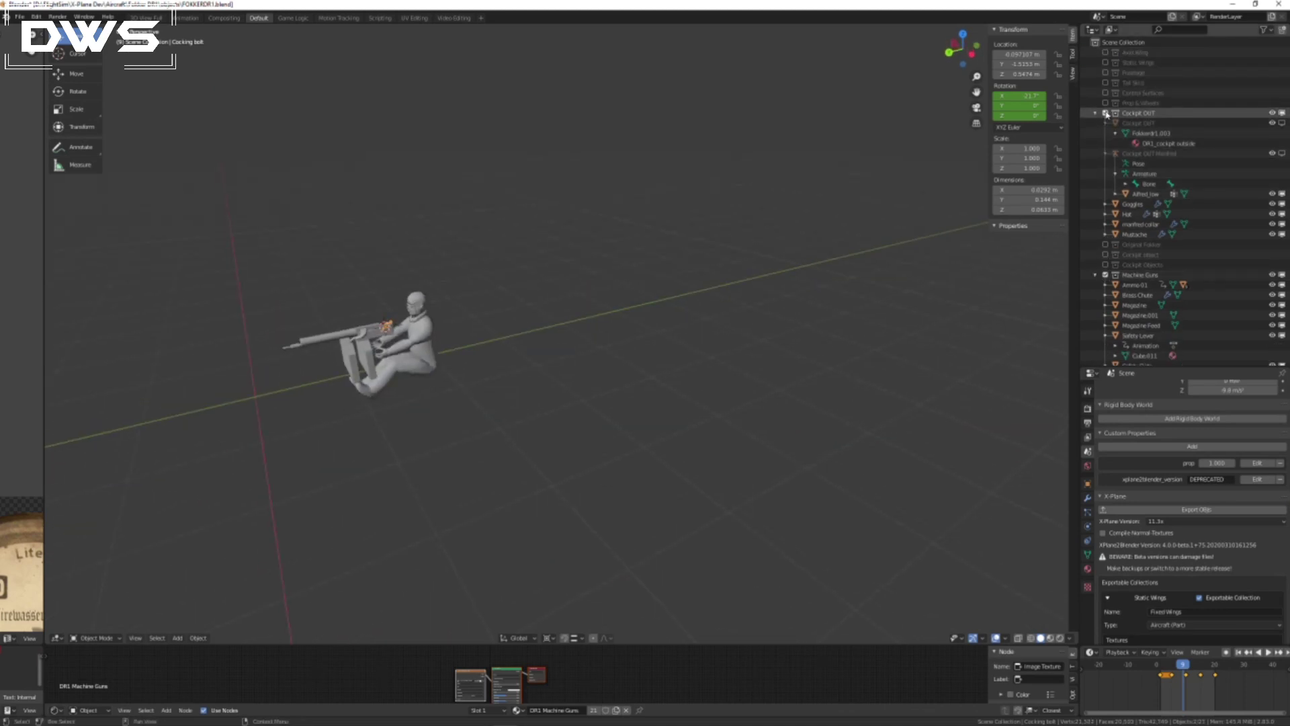
# Examine the machine gun up close, including the barrel, brass chute, ammunition feed and magazines.
pyautogui.moveTo(357, 475); pyautogui.dragTo(334, 438, button='middle')
pyautogui.scroll(5, 300, 377)
pyautogui.moveTo(536, 417); pyautogui.dragTo(443, 404, button='middle')
pyautogui.scroll(5, 403, 410)
pyautogui.scroll(3, 383, 377)
pyautogui.scroll(3, 406, 440)
pyautogui.moveTo(316, 489); pyautogui.dragTo(601, 411, button='middle')
pyautogui.moveTo(692, 275); pyautogui.dragTo(683, 380, button='middle')
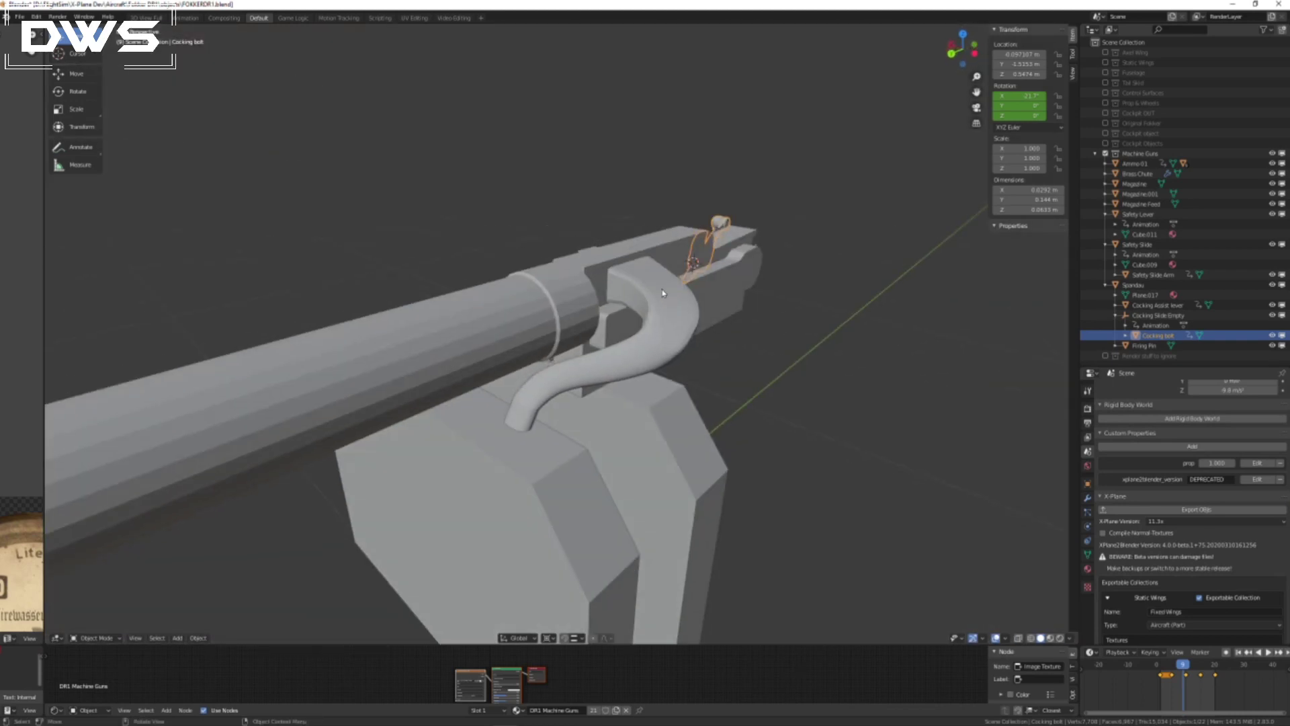
pyautogui.moveTo(621, 332); pyautogui.dragTo(604, 378, button='middle')
pyautogui.moveTo(662, 349); pyautogui.dragTo(774, 381, button='middle')
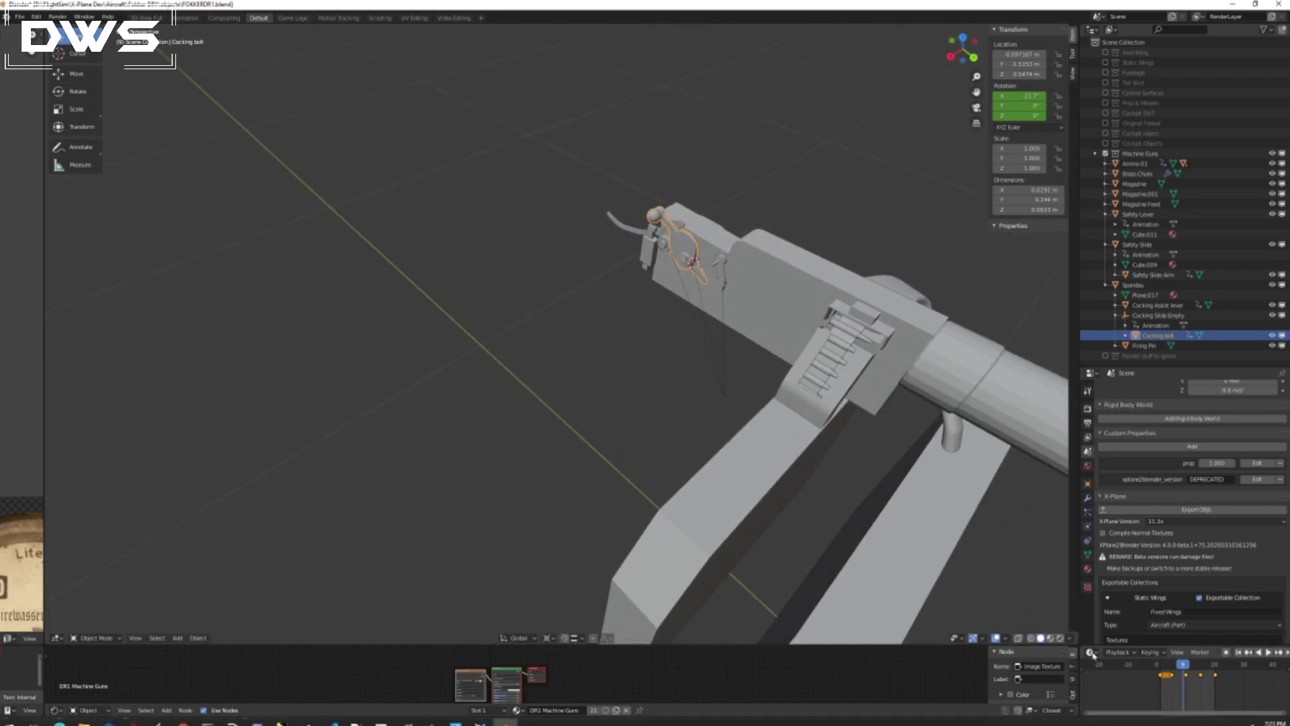
# Play the machine gun's animation and watch its moving parts from the side and rear.
pyautogui.moveTo(754, 518); pyautogui.dragTo(798, 475, button='middle')
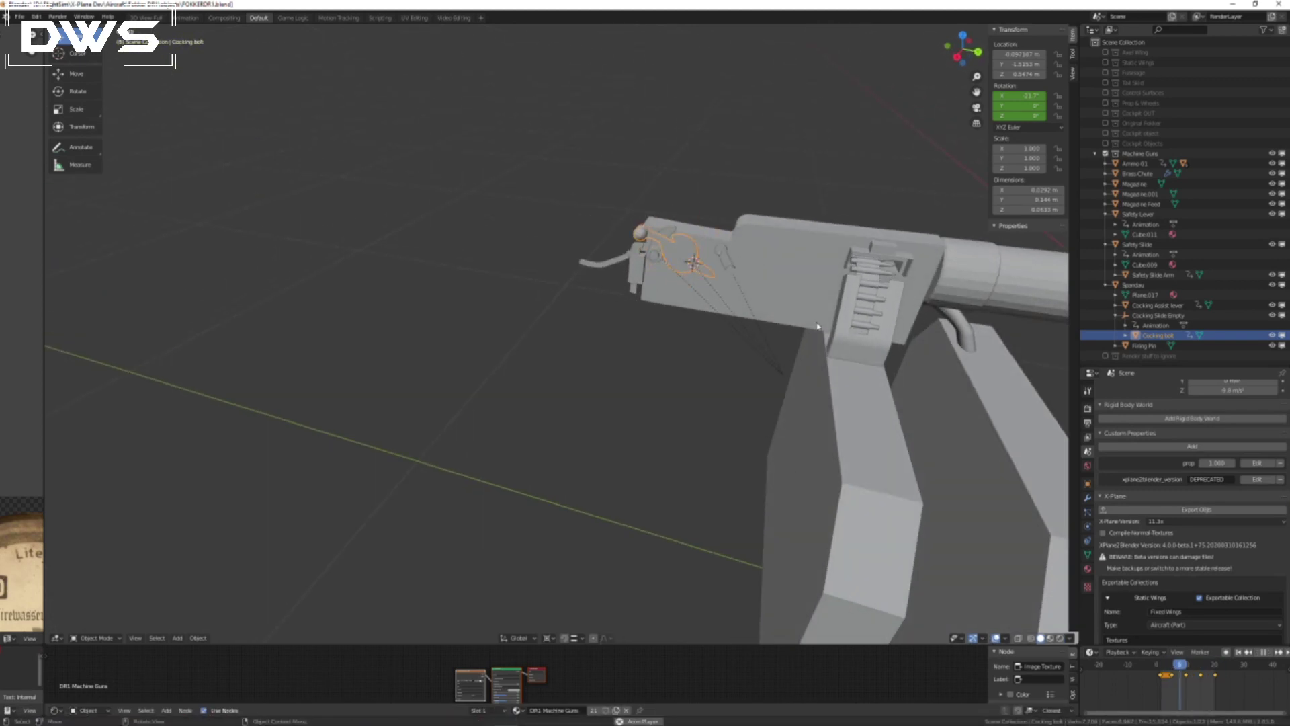
pyautogui.moveTo(849, 404); pyautogui.dragTo(925, 391, button='middle')
pyautogui.scroll(-3, 770, 368)
pyautogui.moveTo(771, 367); pyautogui.dragTo(840, 356, button='middle')
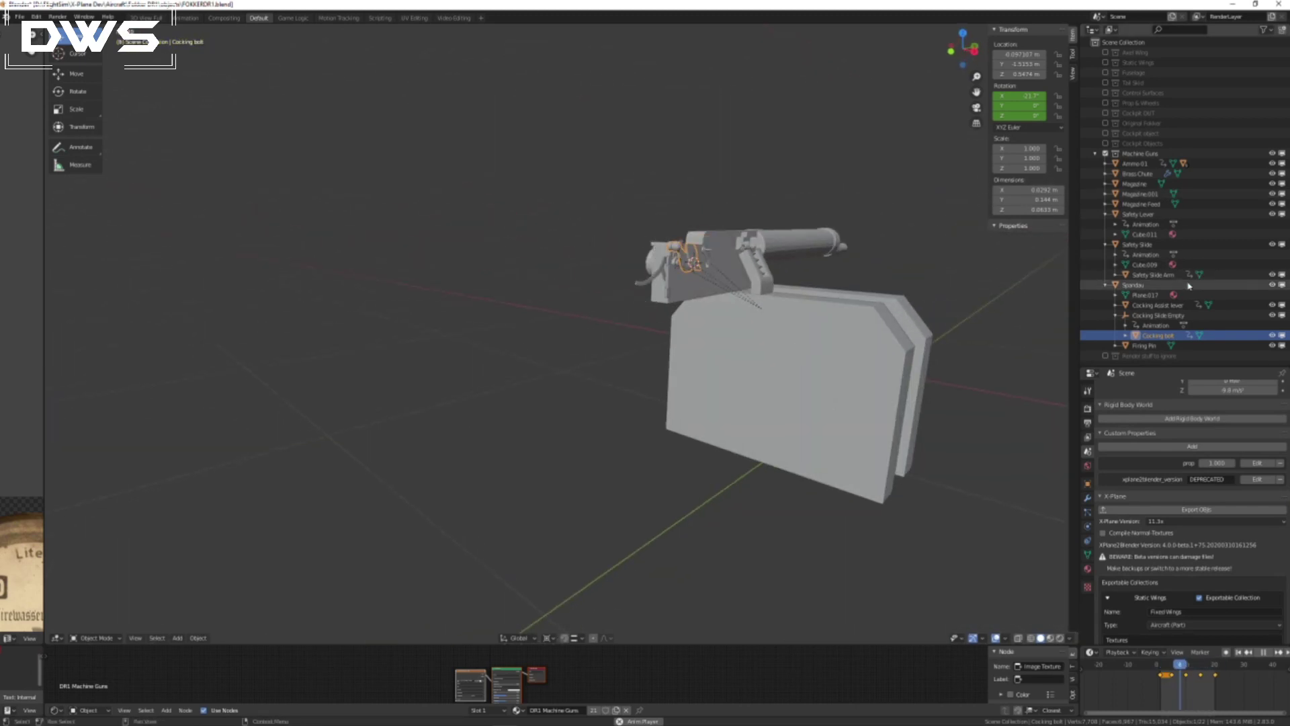
pyautogui.moveTo(756, 403); pyautogui.dragTo(506, 442, button='middle')
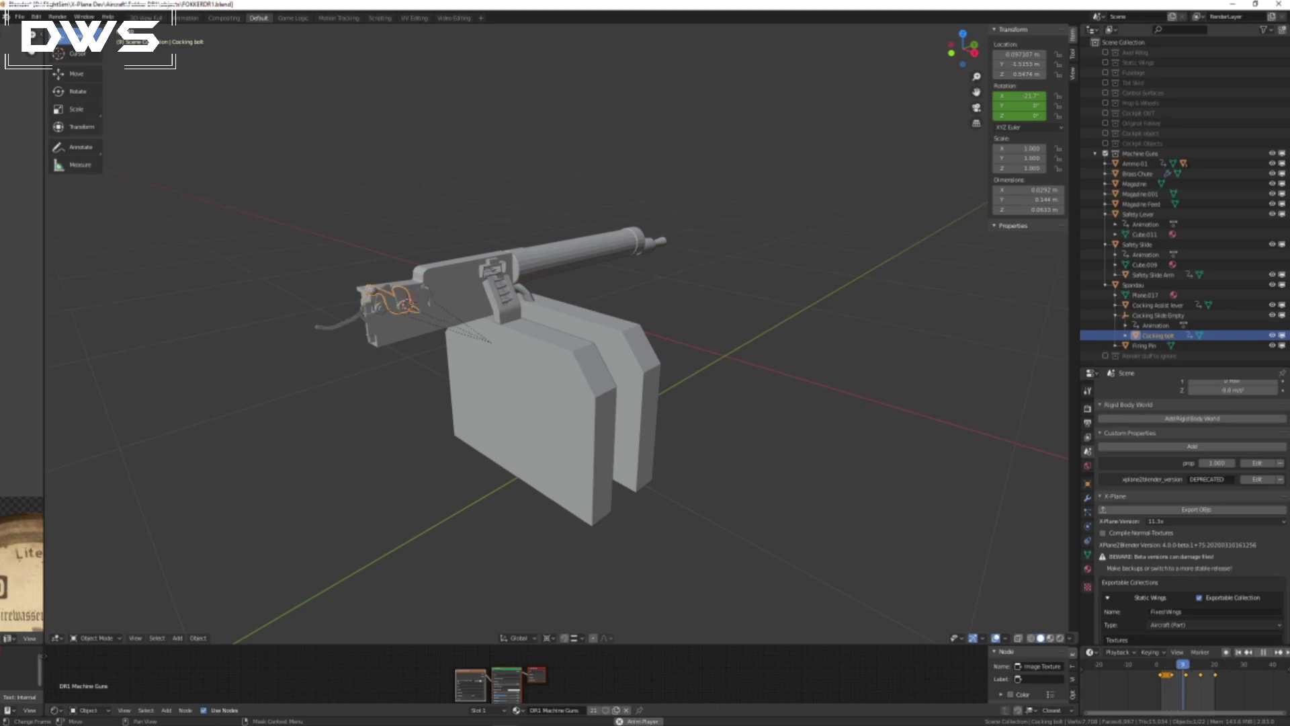
pyautogui.moveTo(498, 370); pyautogui.dragTo(505, 451, button='middle')
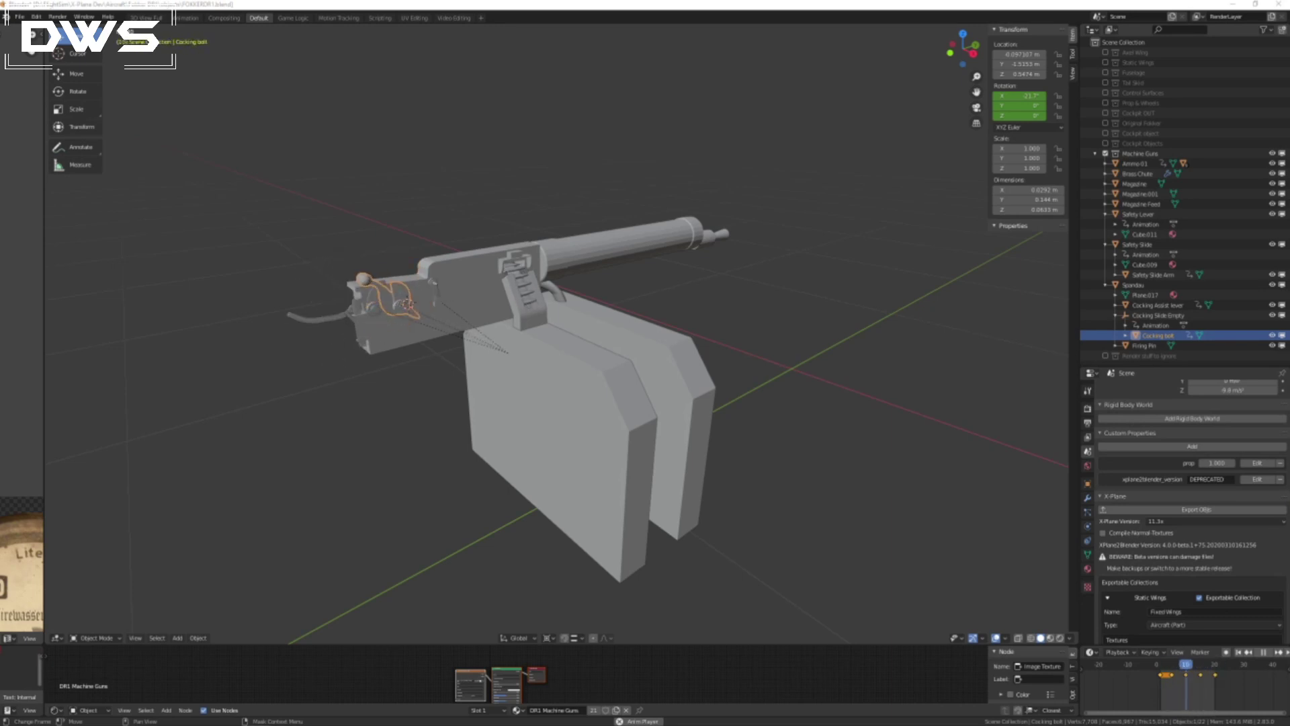
# Watch the animated cocking parts on the receiver up close, stop playback and inspect their raised position.
pyautogui.moveTo(507, 340)
pyautogui.mouseDown(button='middle')
pyautogui.moveTo(567, 357)
pyautogui.moveTo(517, 340)
pyautogui.mouseUp(button='middle')
pyautogui.scroll(2, 494, 329)
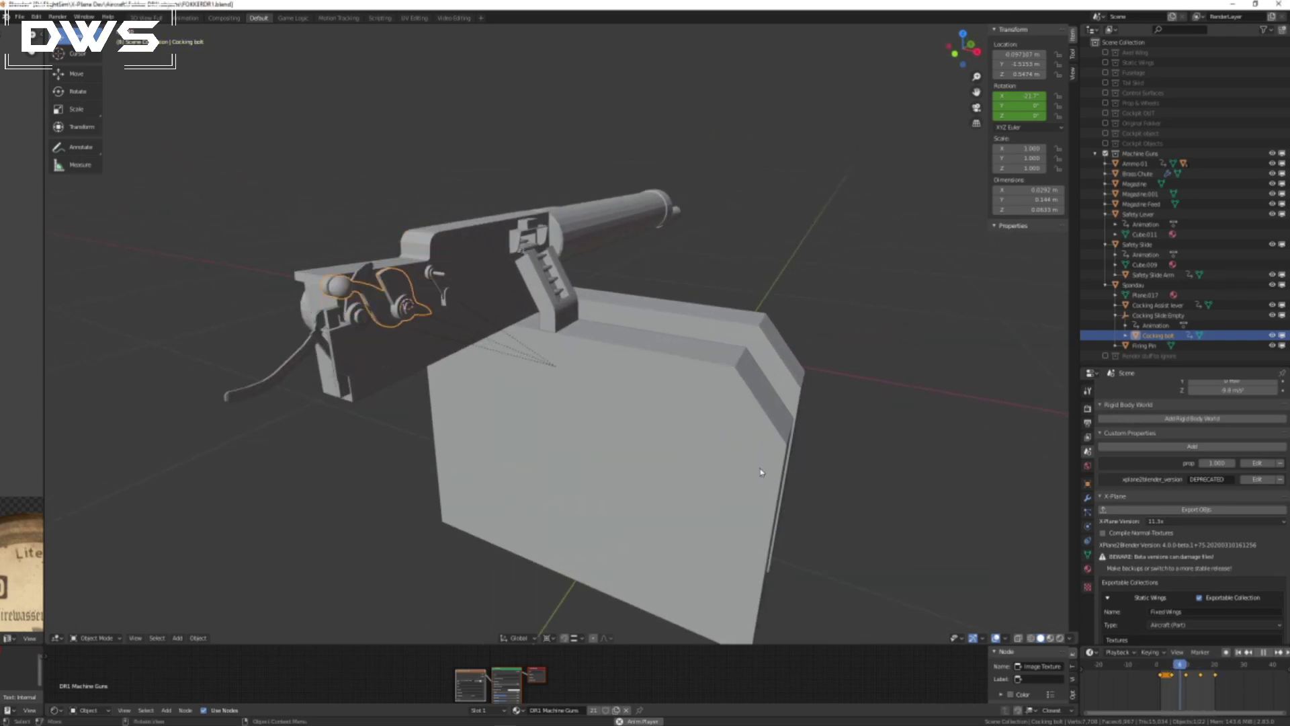
pyautogui.scroll(-3, 686, 369)
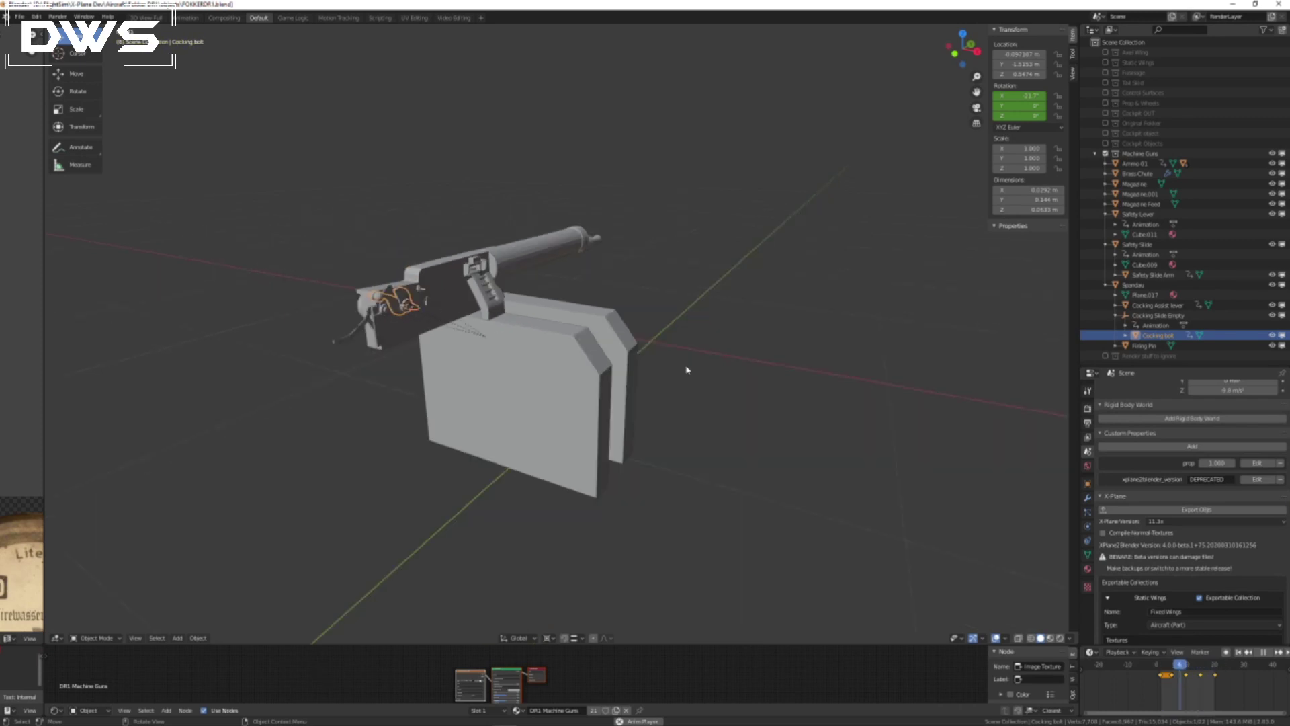
pyautogui.moveTo(543, 369)
pyautogui.mouseDown(button='middle')
pyautogui.moveTo(585, 369)
pyautogui.moveTo(534, 366)
pyautogui.mouseUp(button='middle')
pyautogui.scroll(3, 556, 369)
pyautogui.scroll(2, 407, 304)
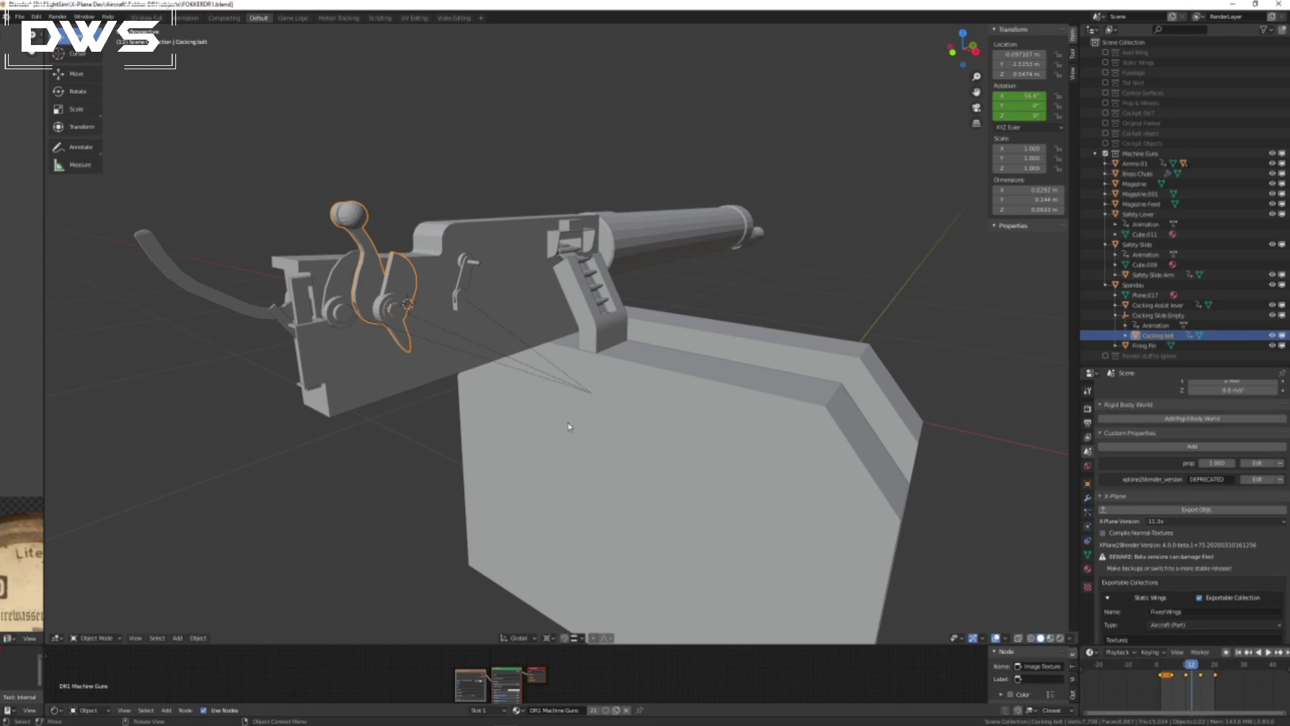
pyautogui.moveTo(681, 378); pyautogui.dragTo(553, 374, button='middle')
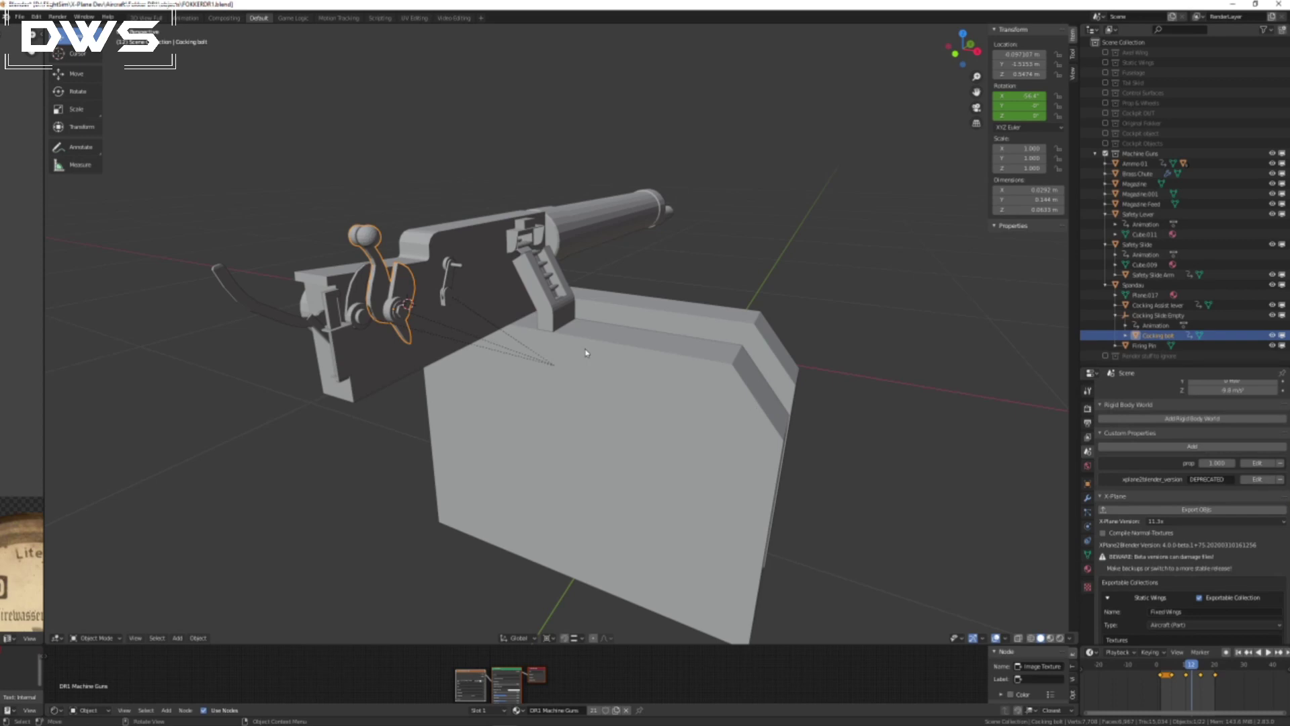
# Examine the machine gun's cocking parts, safety lever, ammunition feed, magazines and barrel from the side, and view the whole gun from the rear.
pyautogui.scroll(2, 586, 351)
pyautogui.scroll(1, 586, 351)
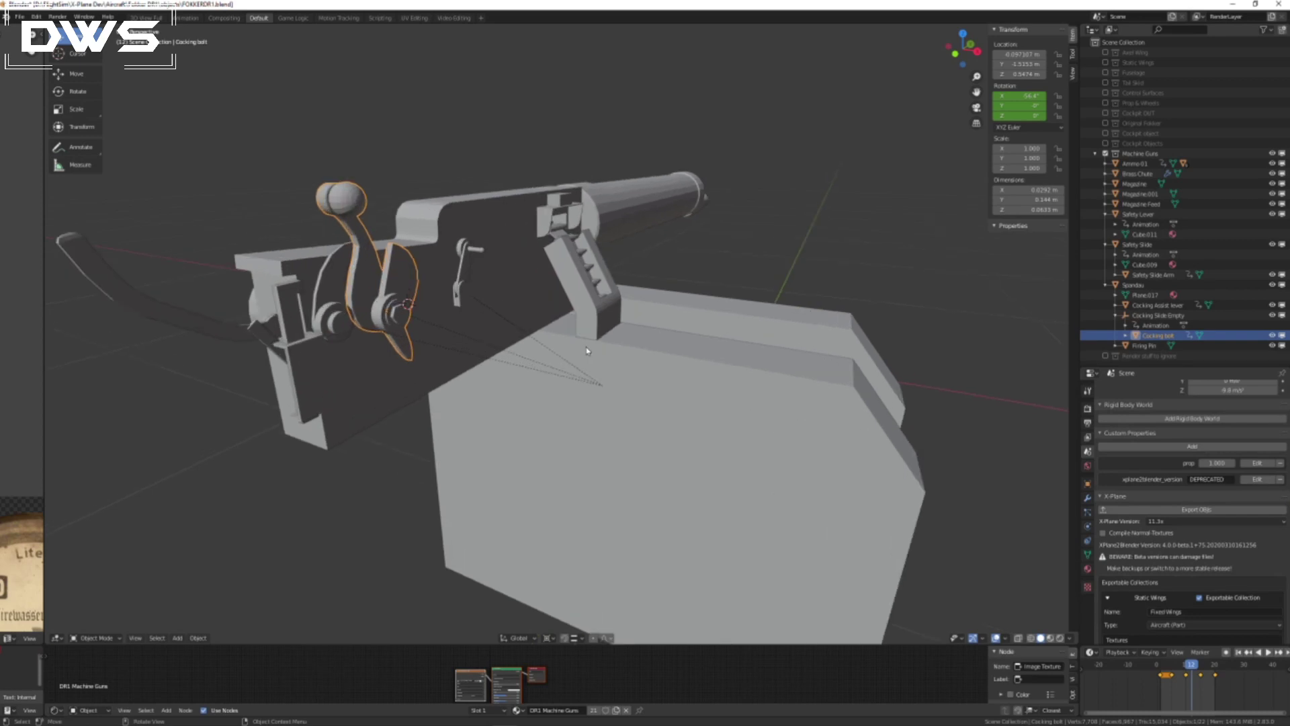
pyautogui.scroll(-1, 586, 350)
pyautogui.moveTo(714, 381); pyautogui.dragTo(683, 380, button='middle')
pyautogui.moveTo(518, 383); pyautogui.dragTo(506, 416, button='middle')
pyautogui.scroll(-2, 506, 417)
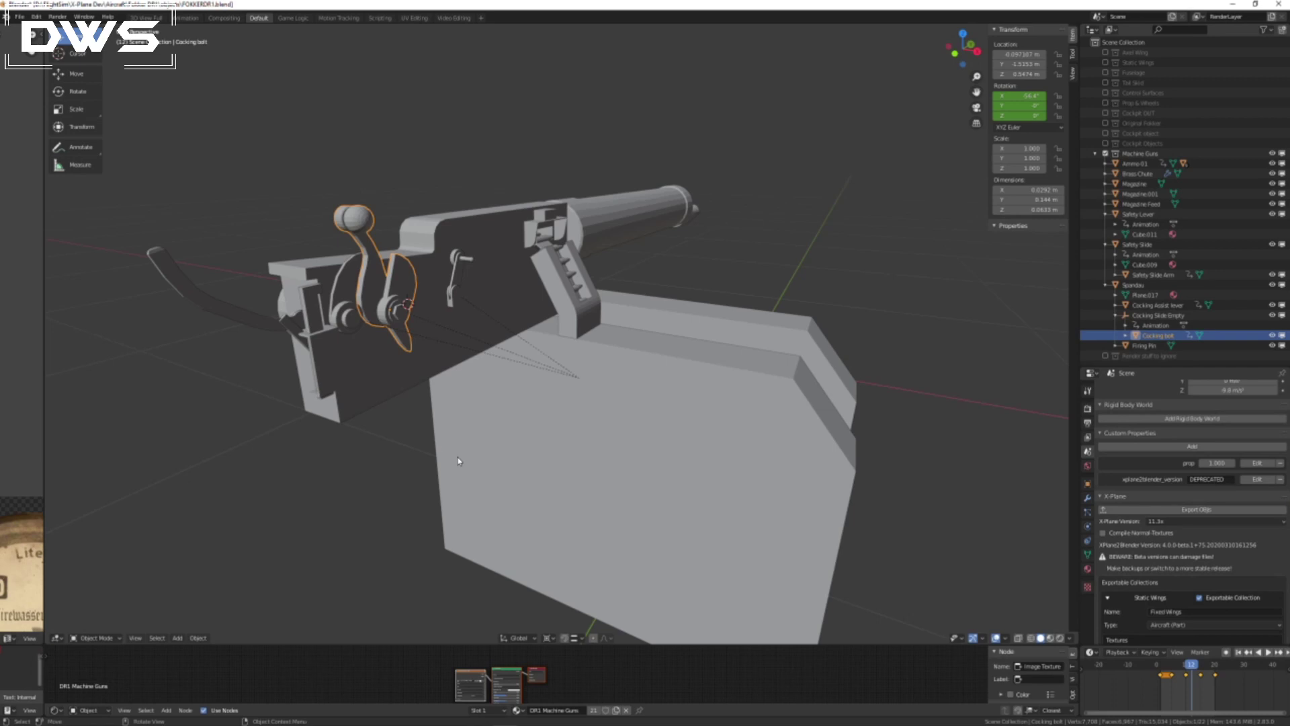
pyautogui.moveTo(364, 387); pyautogui.dragTo(489, 346, button='middle')
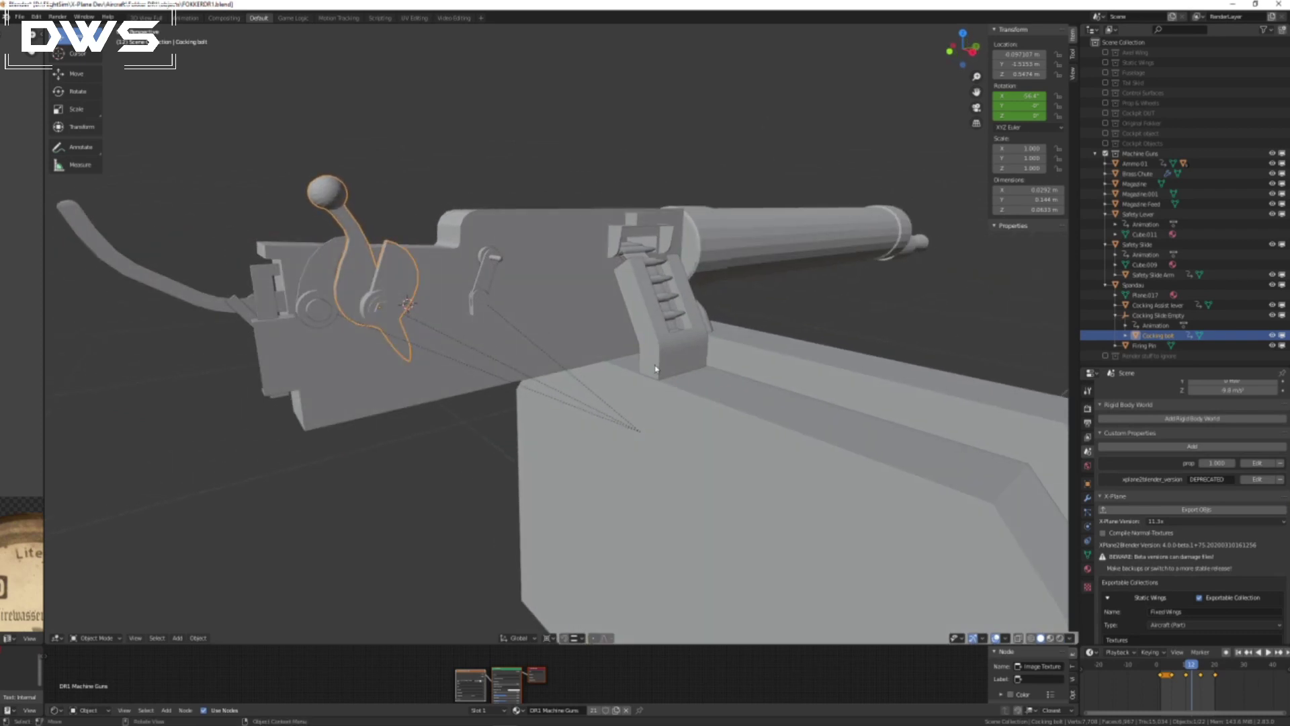
pyautogui.scroll(-2, 612, 385)
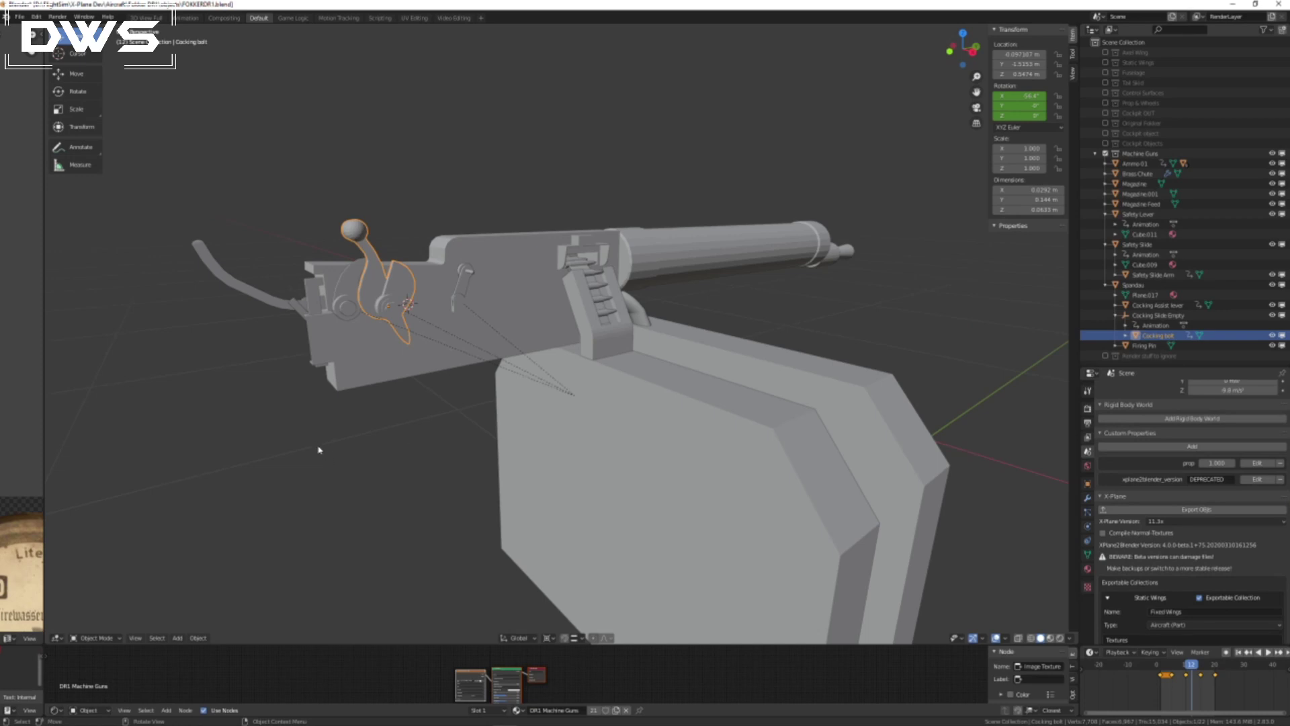
pyautogui.scroll(1, 430, 381)
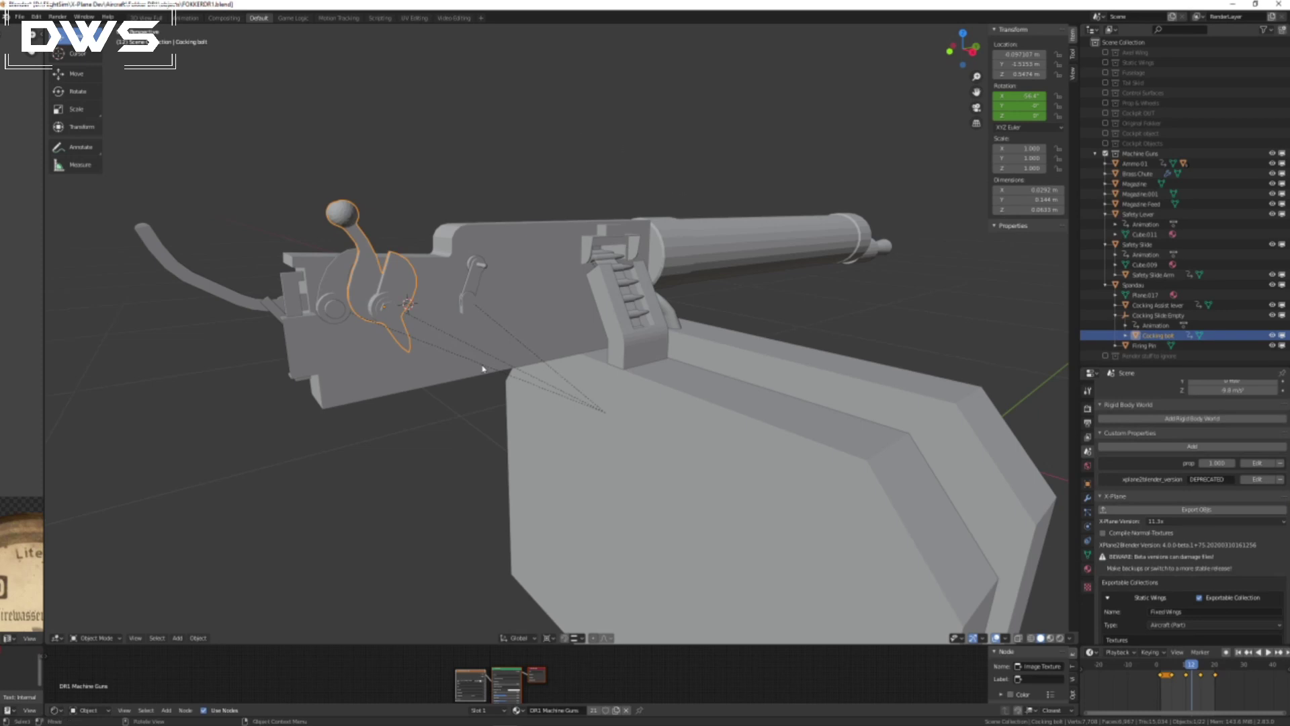
pyautogui.moveTo(497, 369); pyautogui.dragTo(497, 369, button='middle')
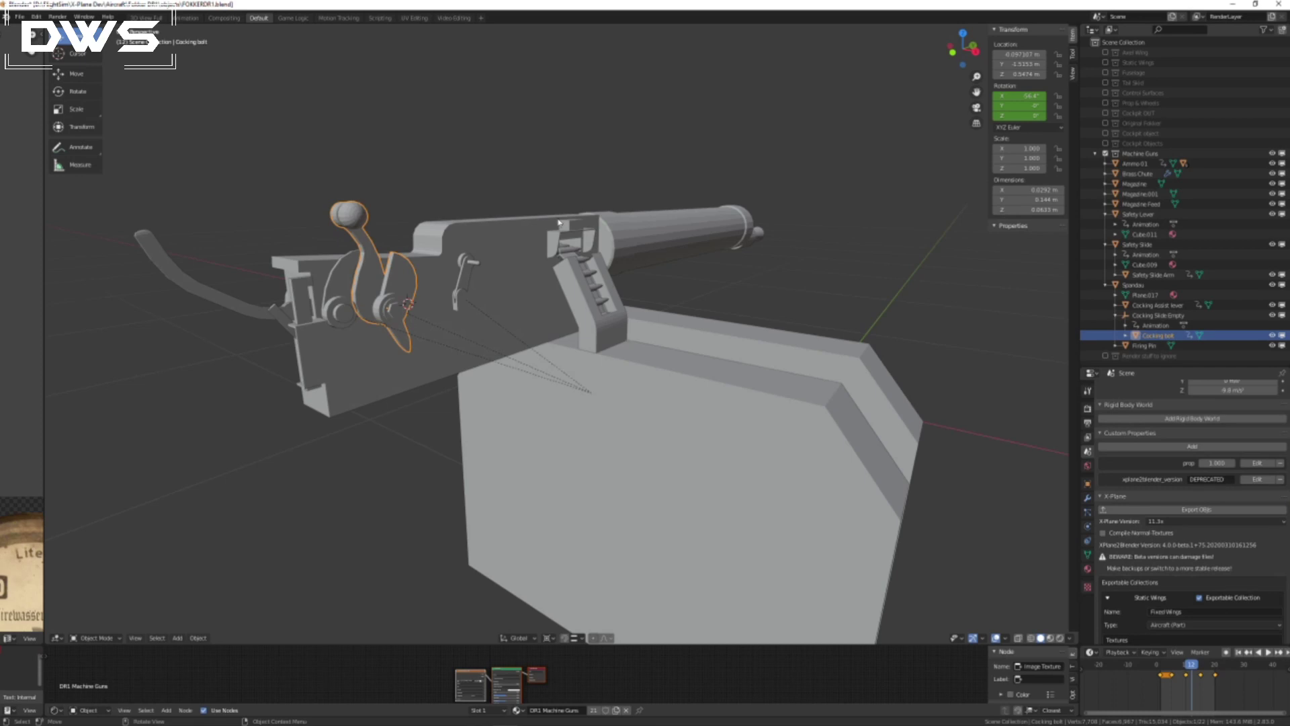
pyautogui.moveTo(381, 361); pyautogui.dragTo(445, 345, button='middle')
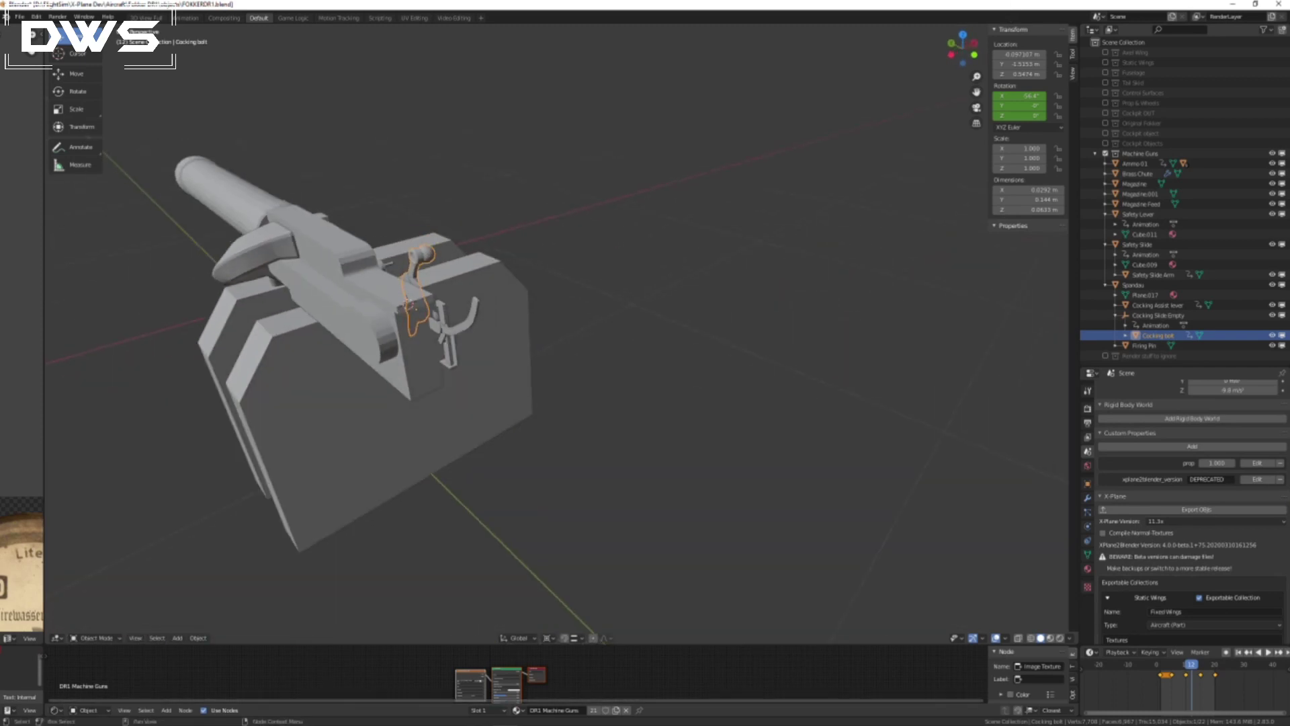
pyautogui.moveTo(407, 723)
pyautogui.click(454, 722)
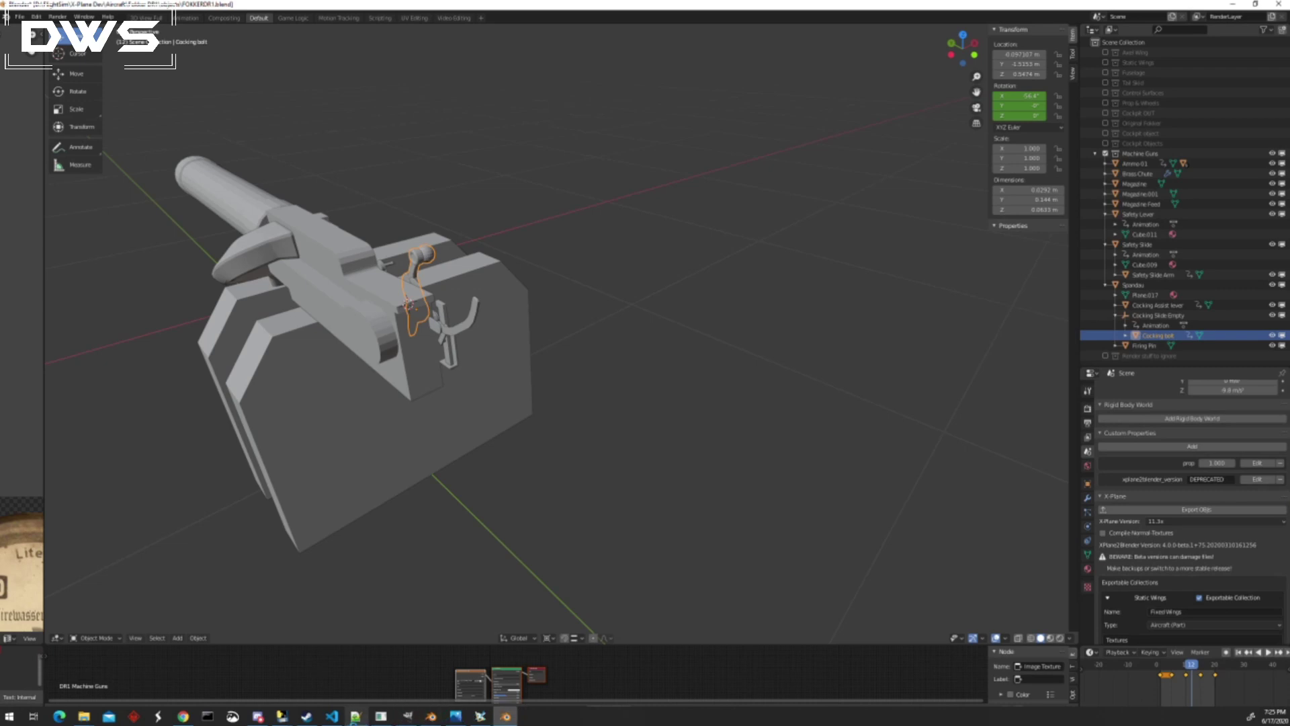